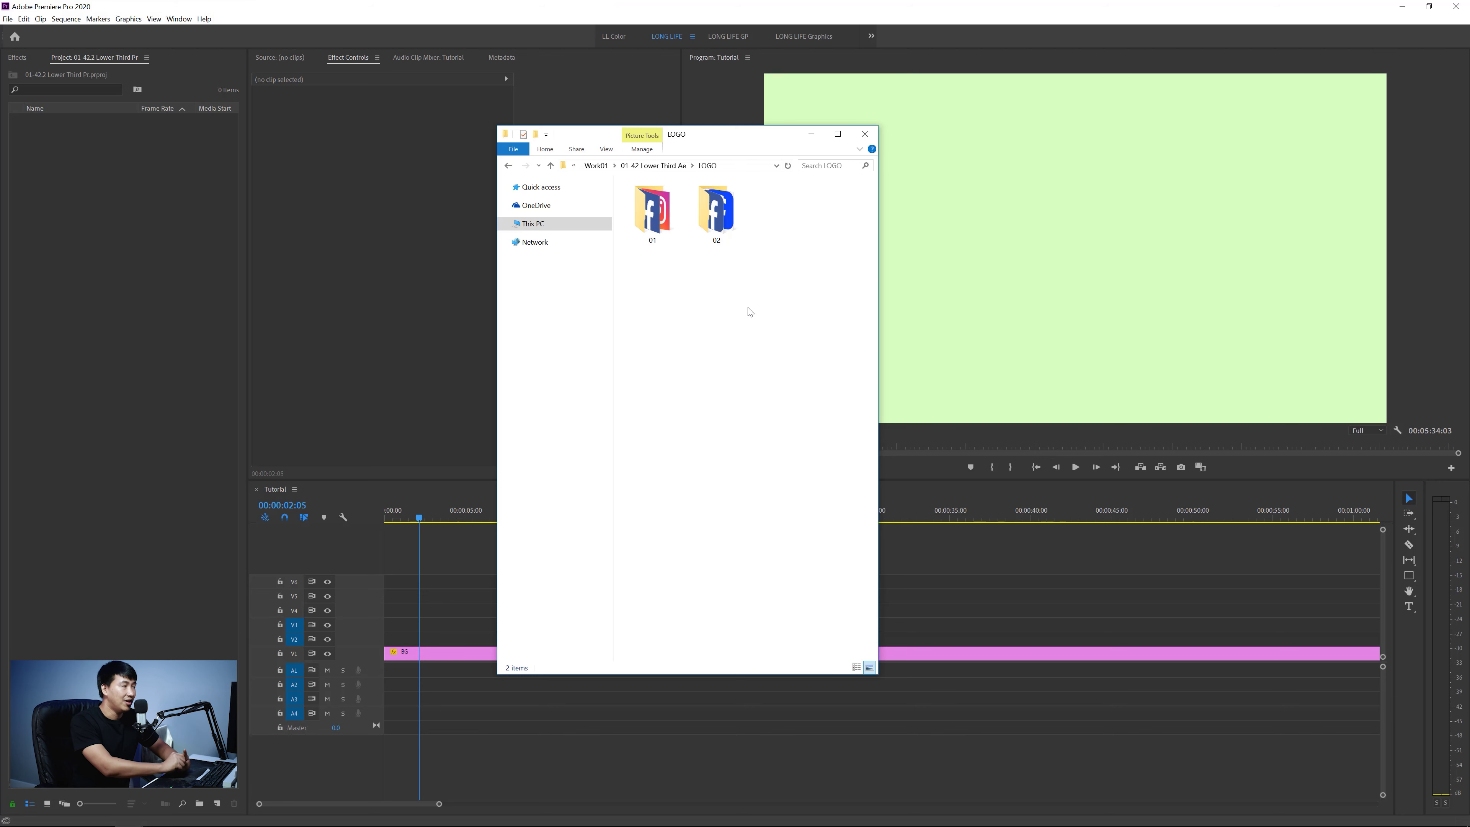
Step: Browse logo folders 01 and 02 in Explorer, selecting the Facebook logo files
{"action": "left_click", "coordinate": [653, 212]}
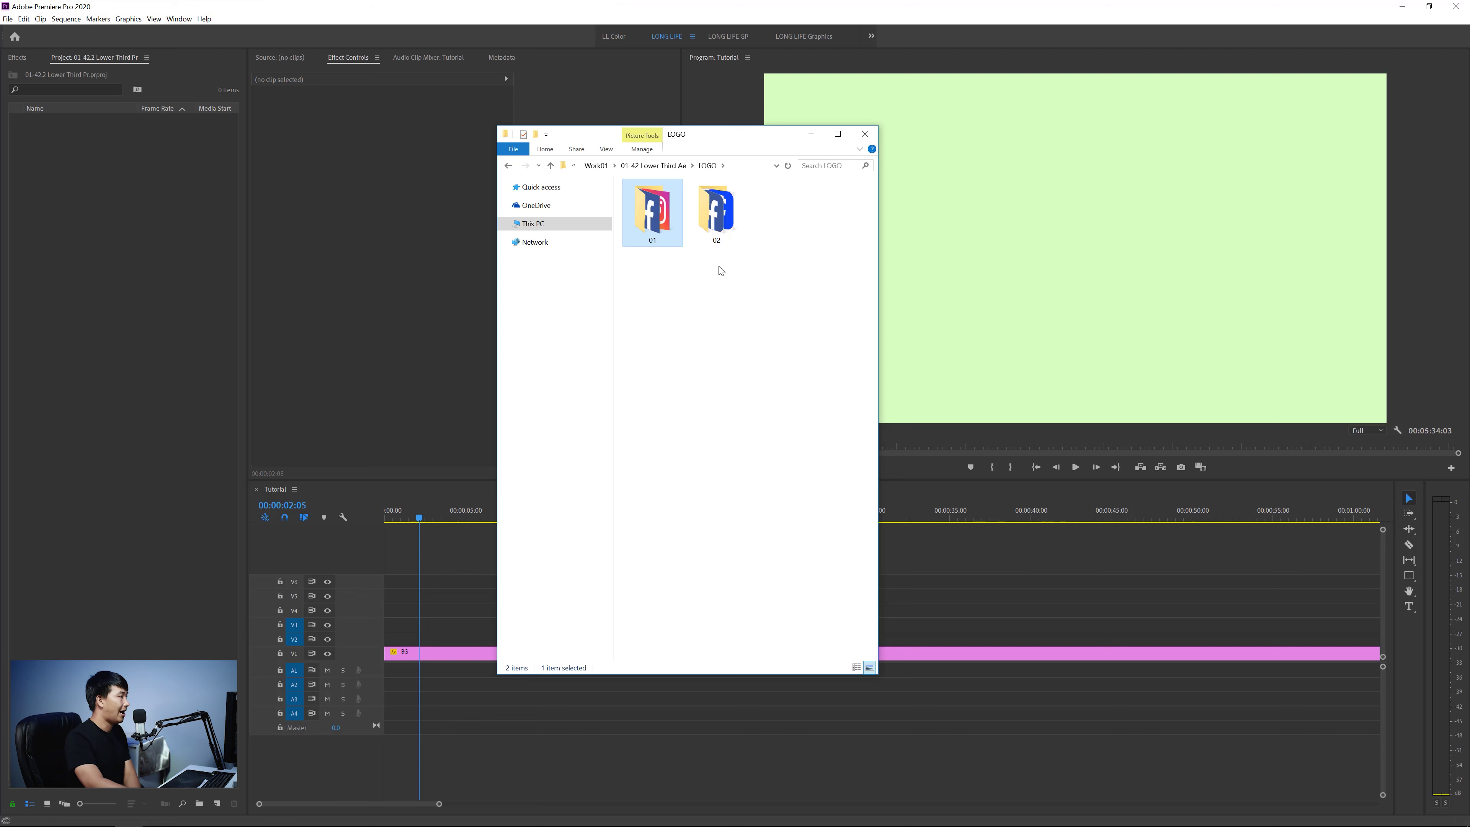
{"action": "double_click", "coordinate": [652, 223]}
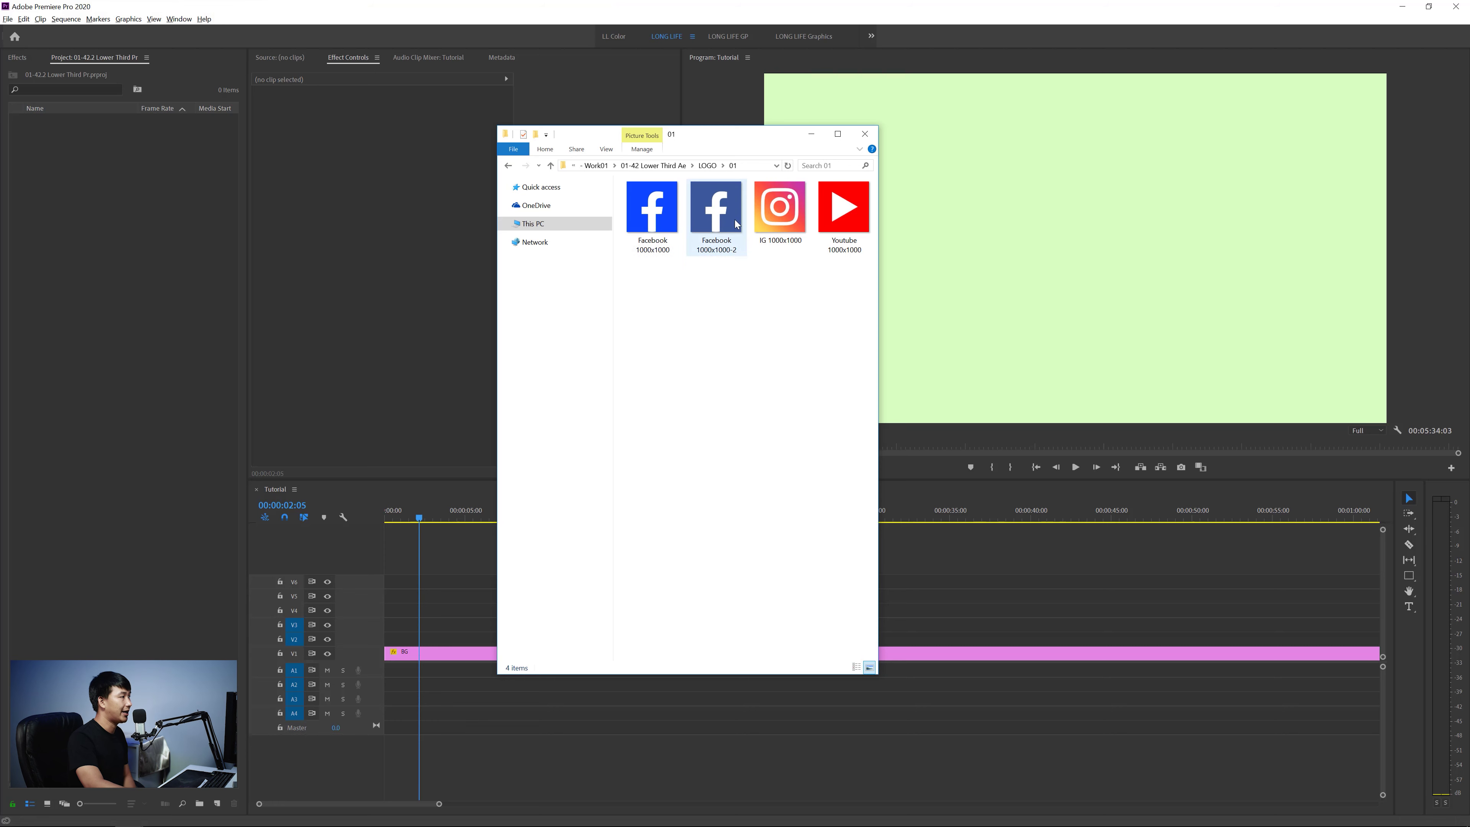
{"action": "left_click", "coordinate": [550, 165]}
{"action": "double_click", "coordinate": [716, 209]}
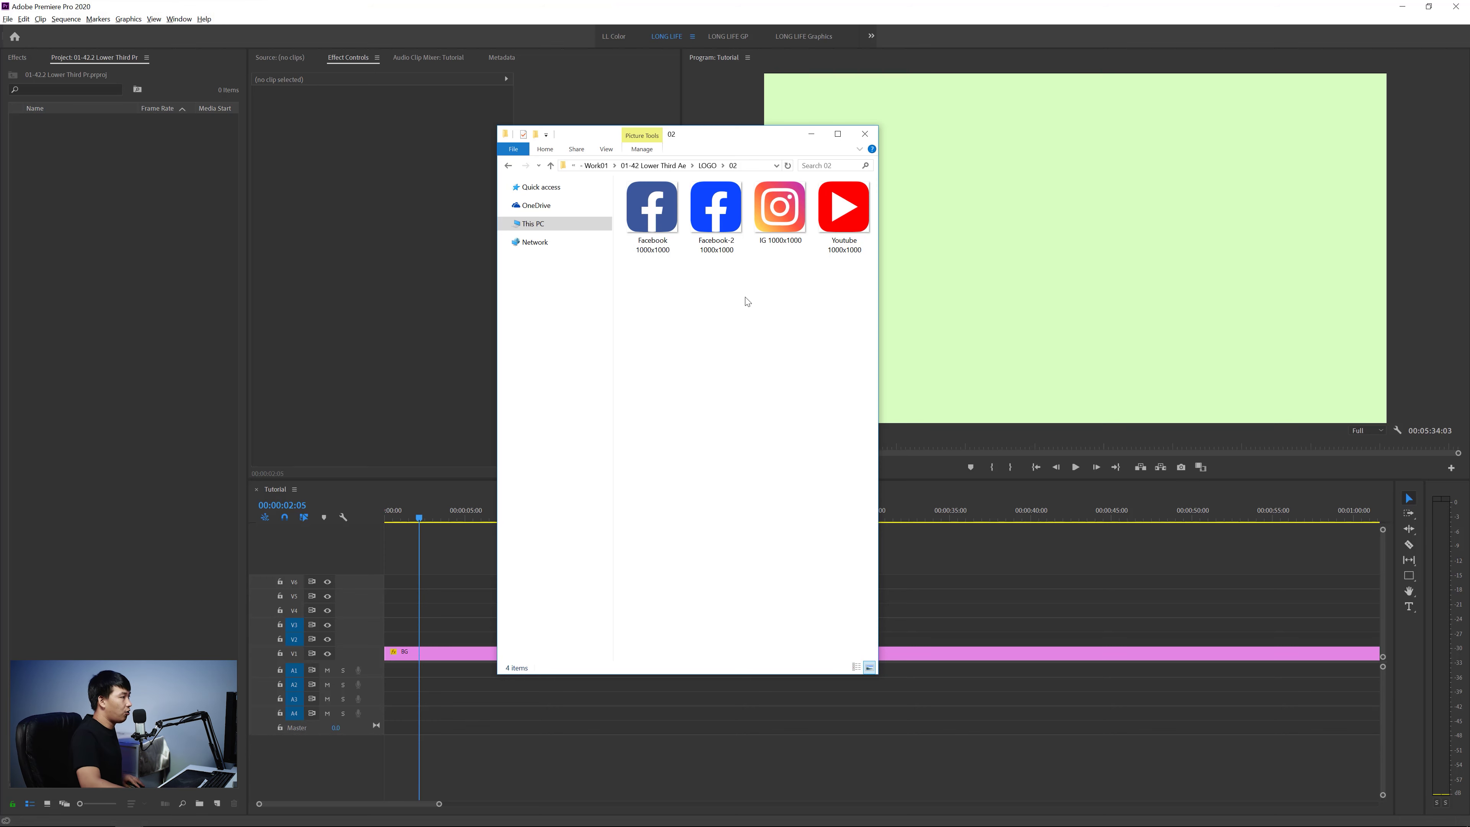
{"action": "left_click", "coordinate": [707, 227]}
{"action": "left_click", "coordinate": [631, 226]}
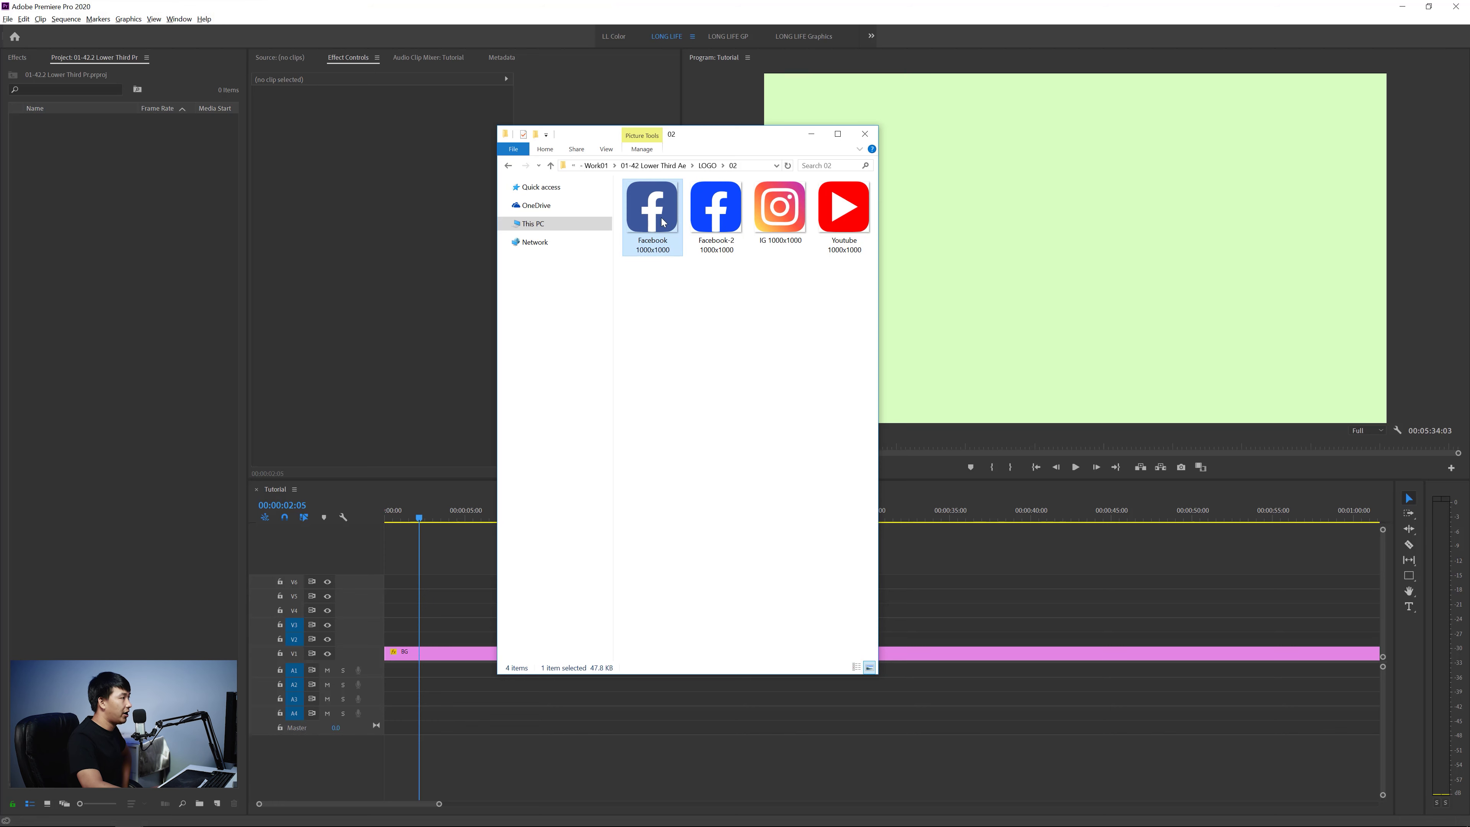
{"action": "left_click", "coordinate": [713, 218]}
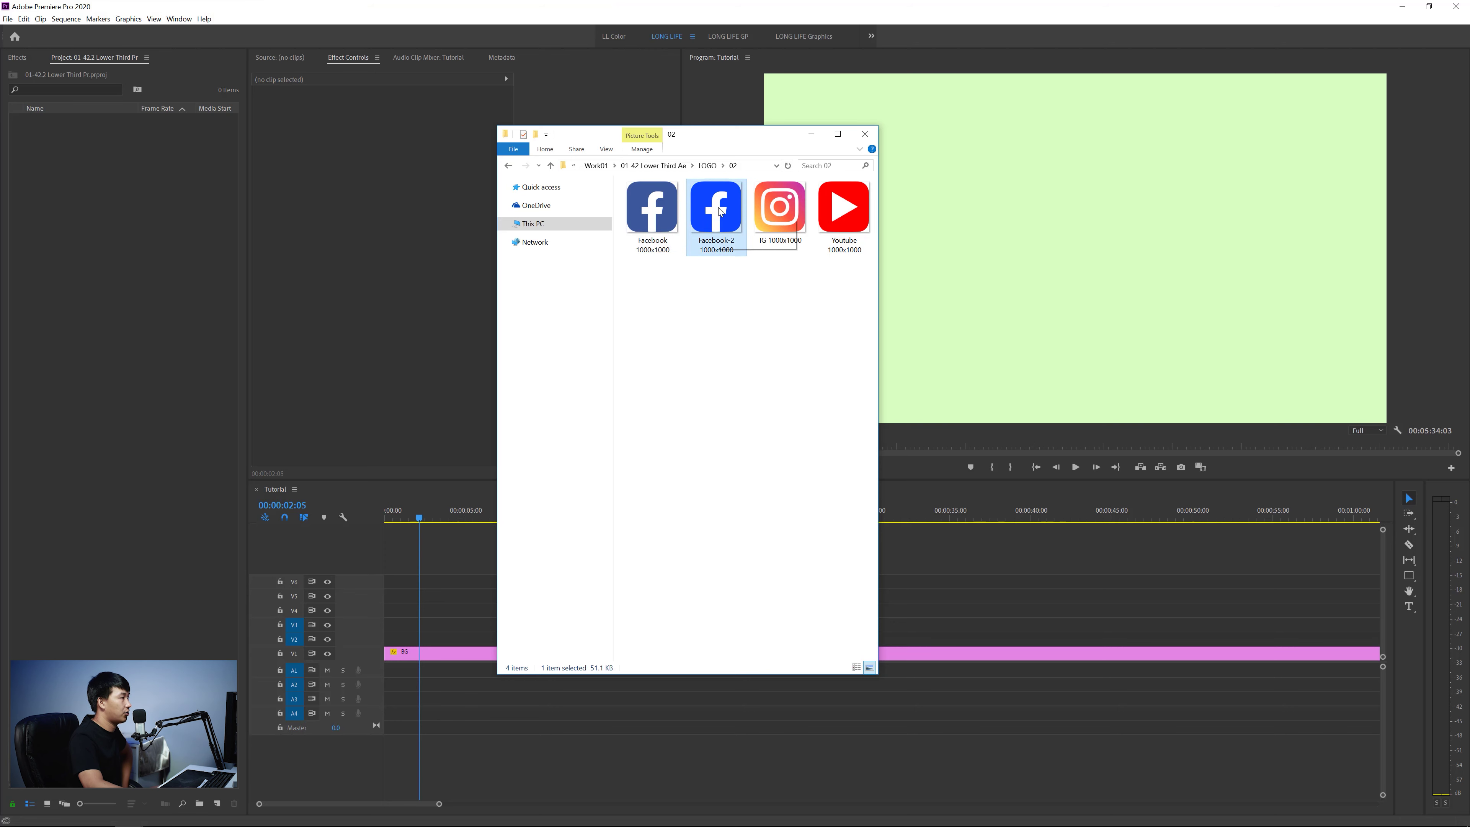
{"action": "left_click", "coordinate": [721, 300]}
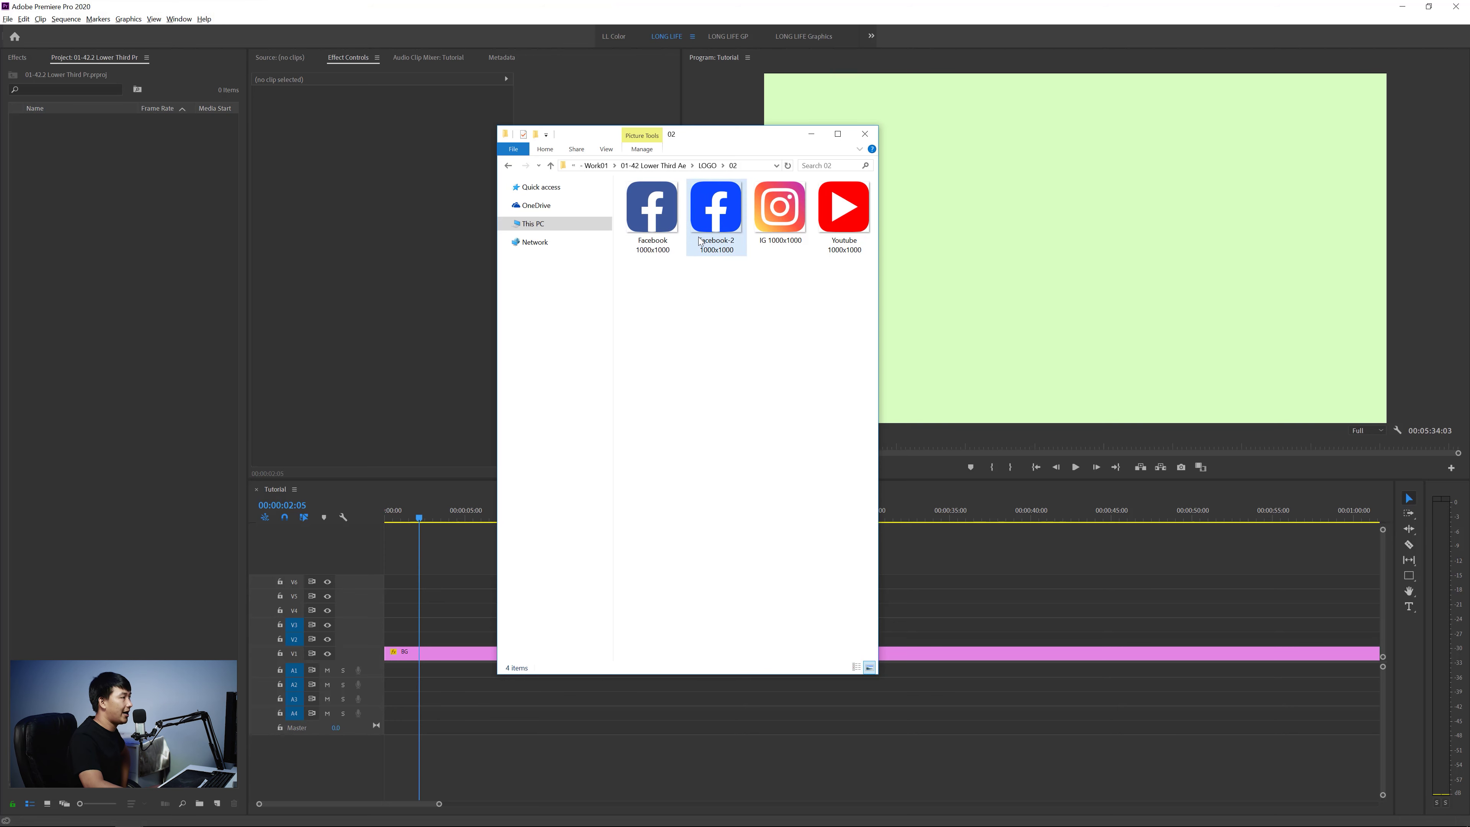
{"action": "left_click", "coordinate": [717, 220]}
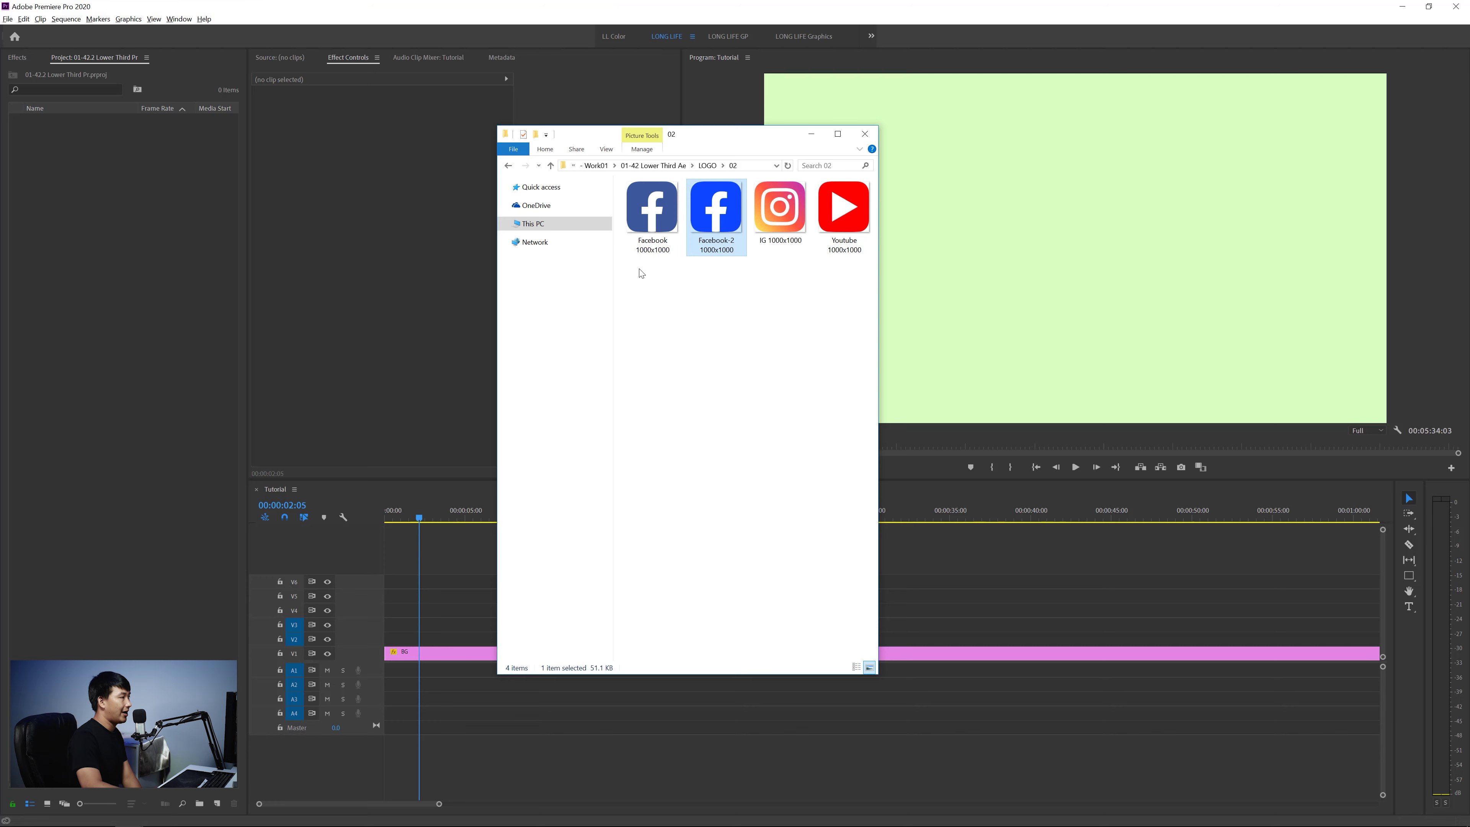
Step: Try selecting all four logo PNGs in folder 02, ending on the IG logo
{"action": "mouse_move", "coordinate": [639, 269]}
{"action": "left_mouse_down"}
{"action": "mouse_move", "coordinate": [830, 223]}
{"action": "mouse_move", "coordinate": [822, 261]}
{"action": "left_mouse_up"}
{"action": "left_click", "coordinate": [822, 262]}
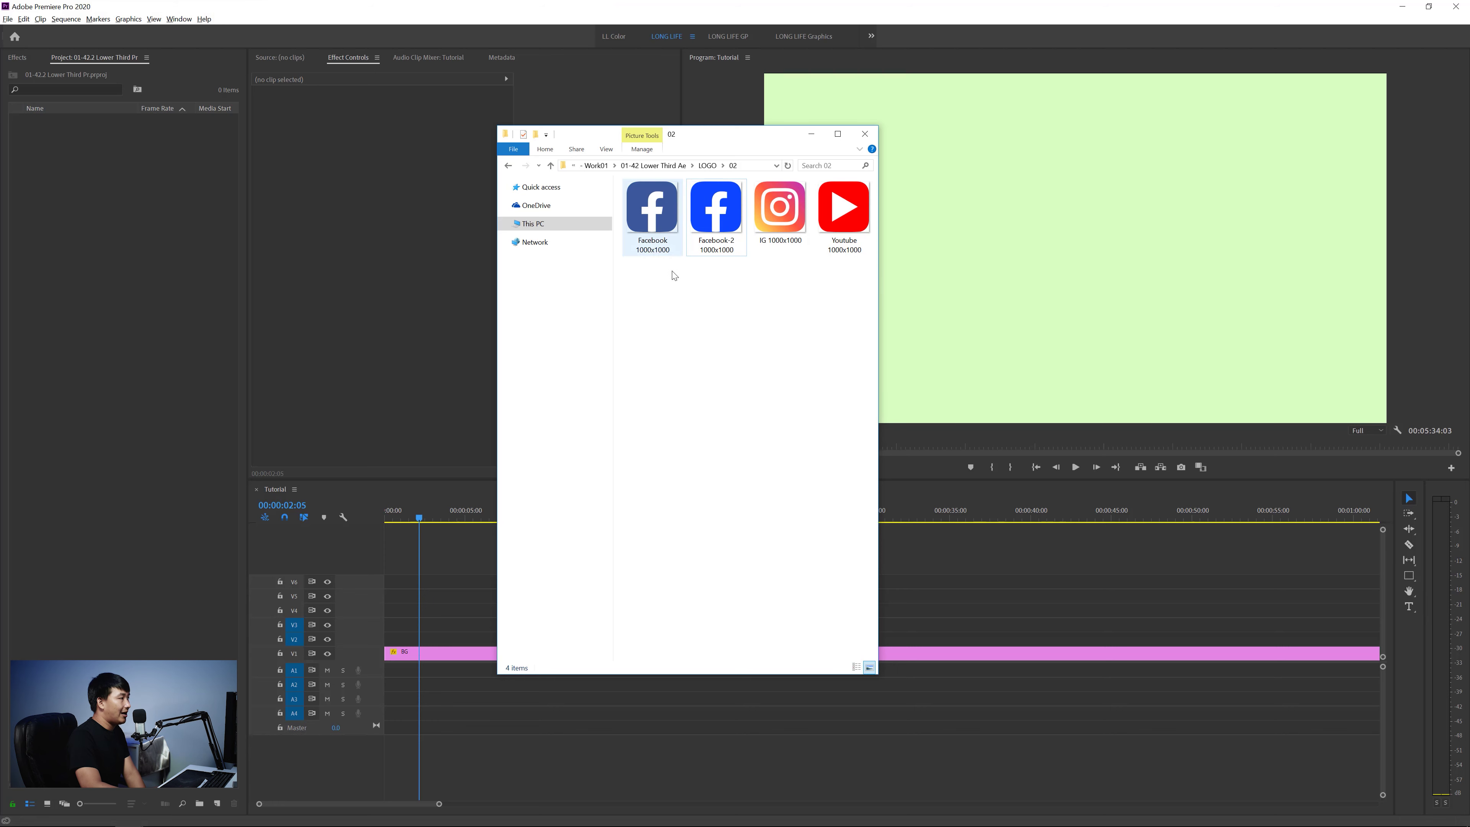
{"action": "mouse_move", "coordinate": [664, 285]}
{"action": "left_mouse_down"}
{"action": "mouse_move", "coordinate": [668, 248]}
{"action": "mouse_move", "coordinate": [849, 285]}
{"action": "left_mouse_up"}
{"action": "left_click", "coordinate": [854, 294]}
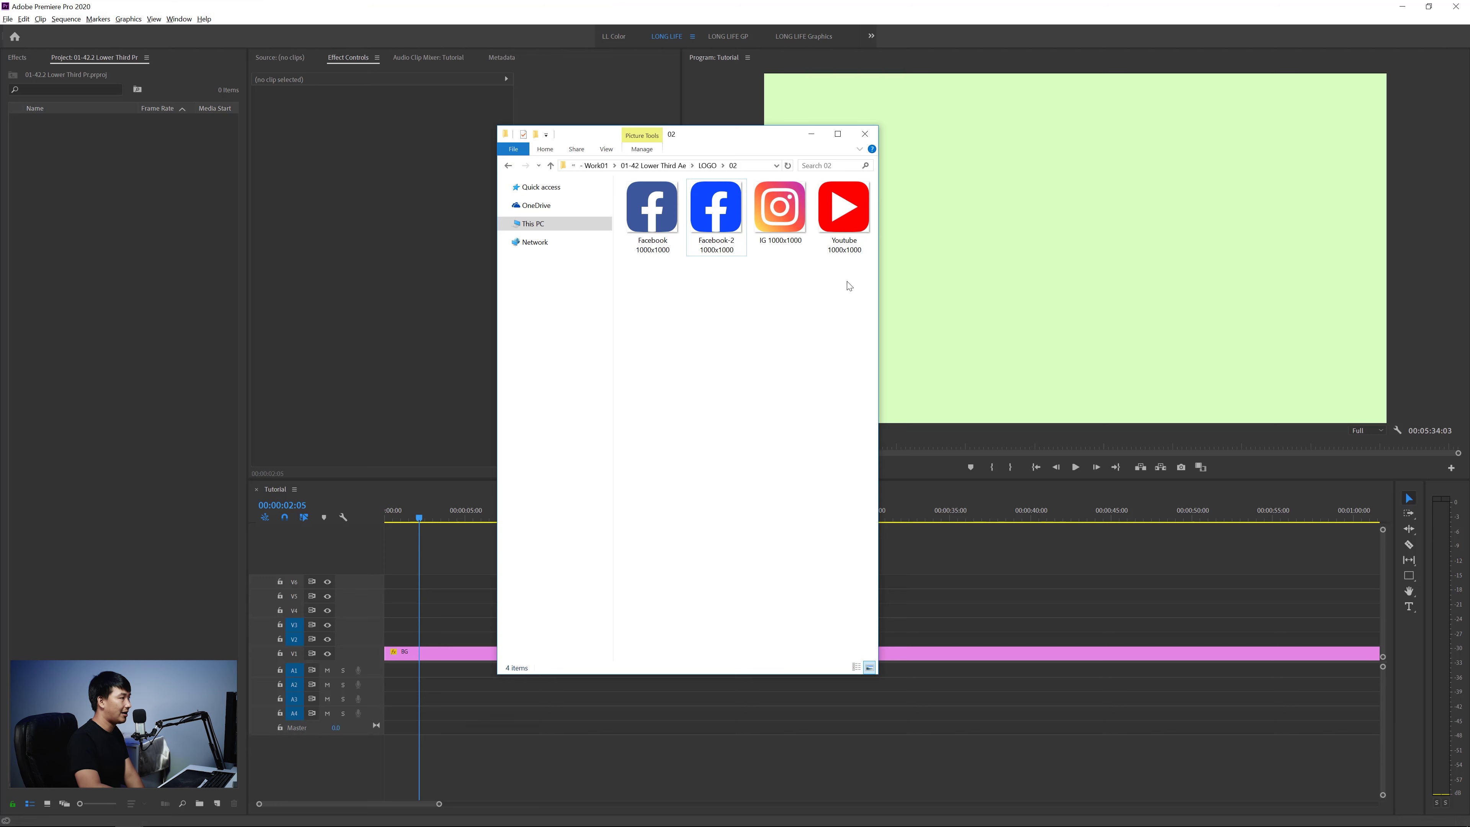
{"action": "left_click_drag", "start_coordinate": [834, 301], "coordinate": [663, 210]}
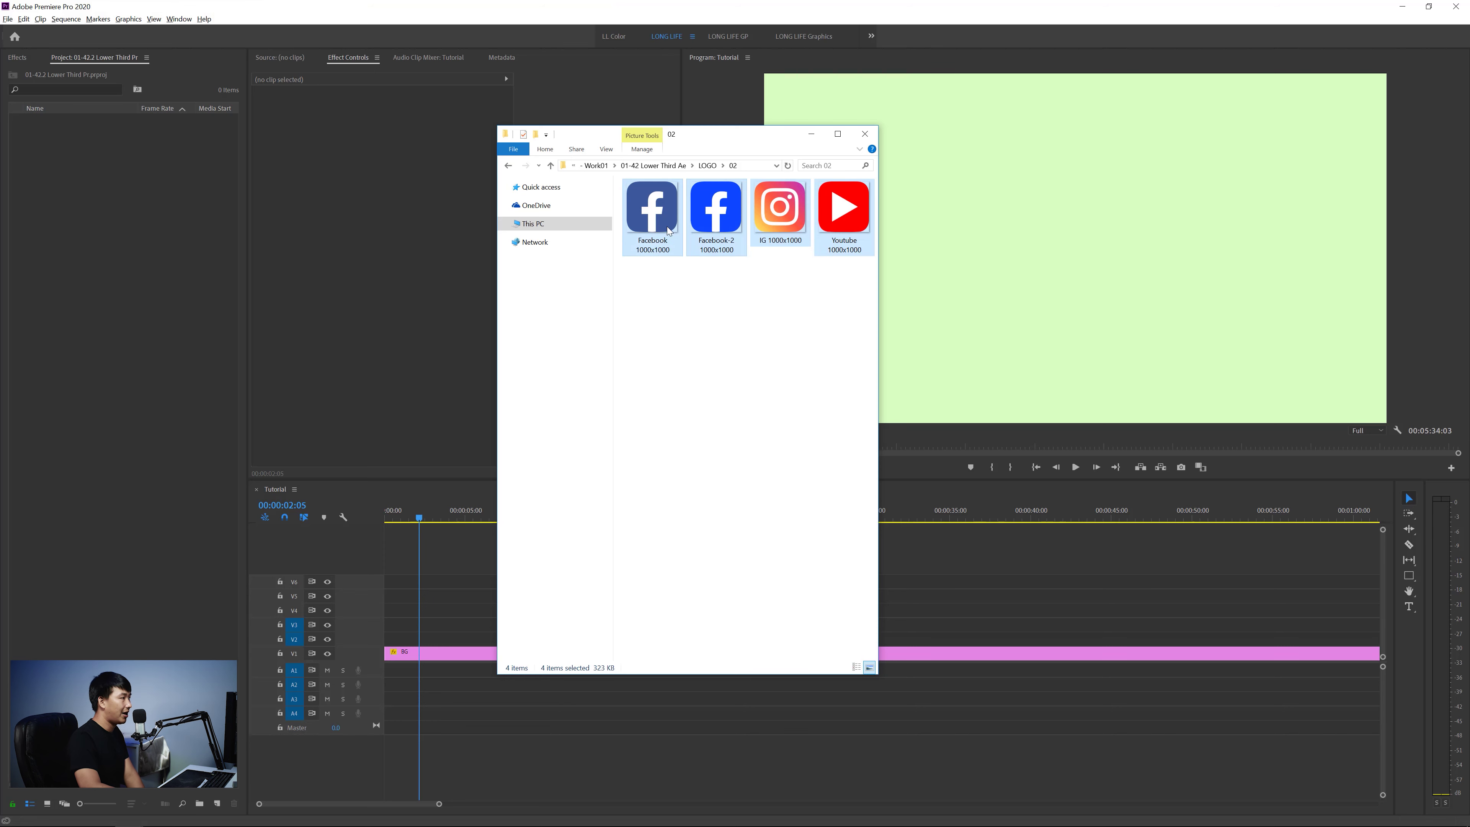
{"action": "left_click", "coordinate": [721, 289]}
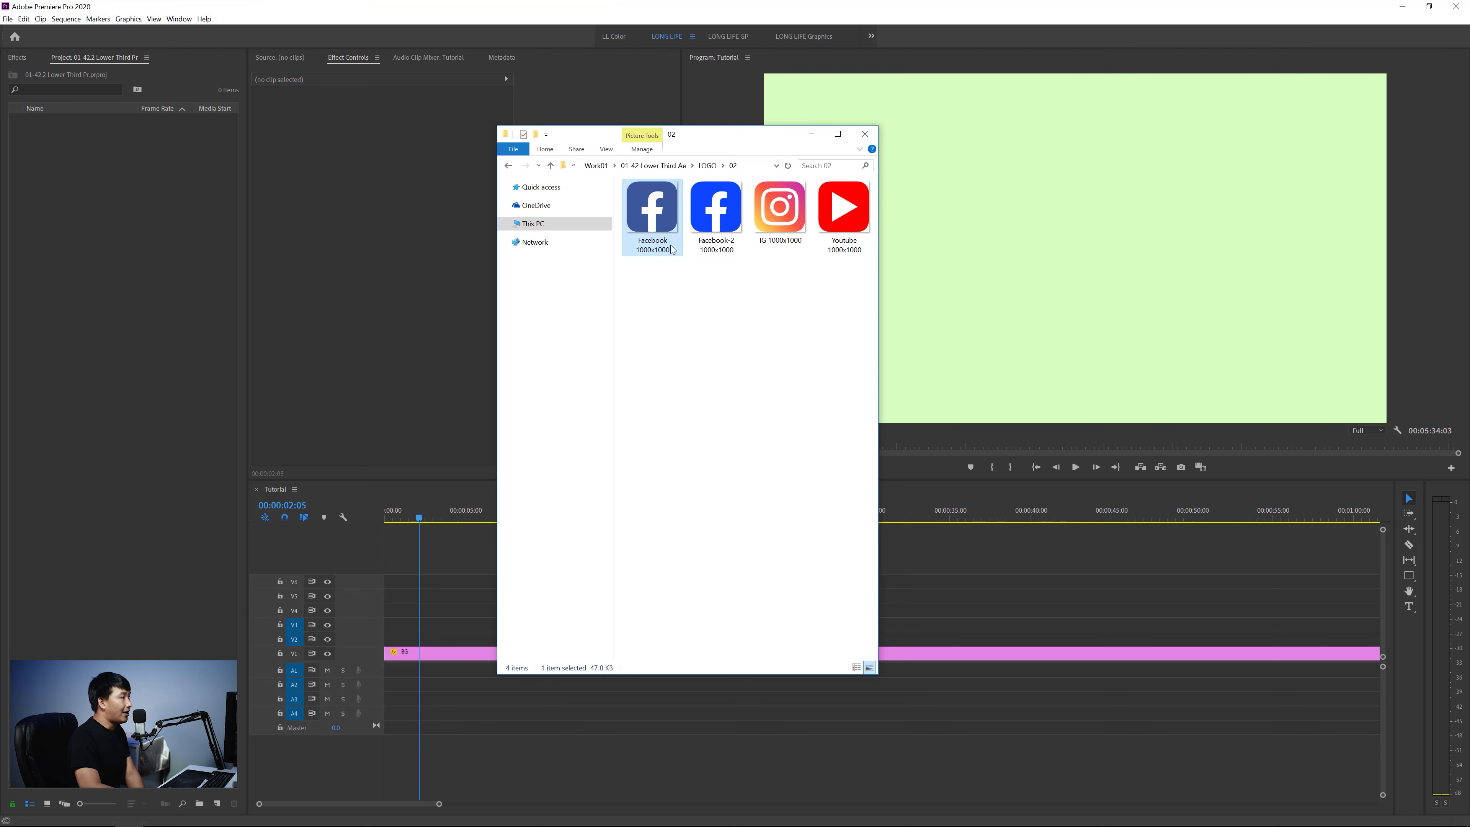
{"action": "left_click", "coordinate": [759, 232]}
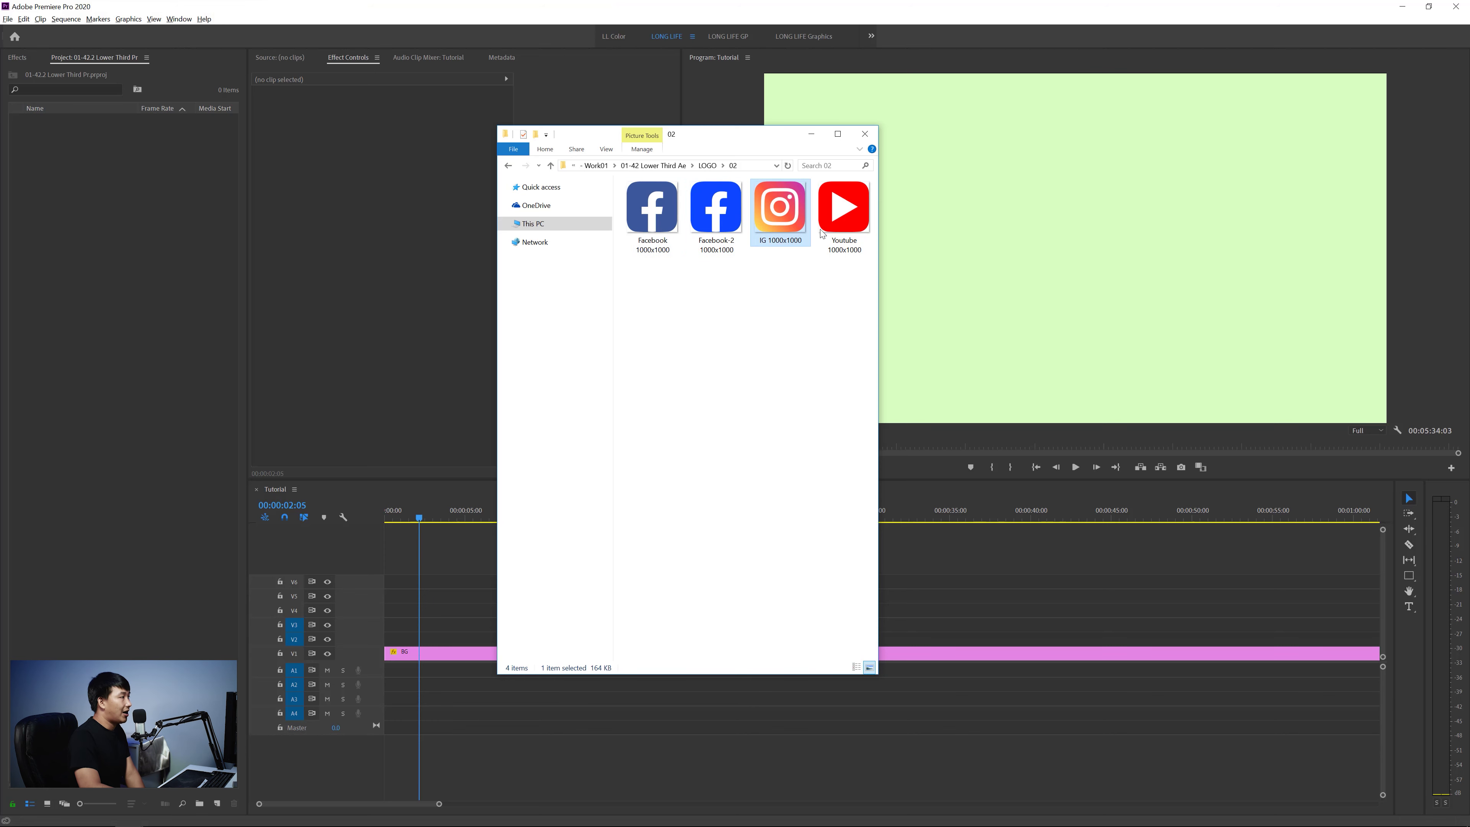
Step: Recheck the contents of folders 01 and 02, then return to the LOGO folder
{"action": "left_click", "coordinate": [550, 165]}
{"action": "double_click", "coordinate": [655, 219]}
{"action": "left_click", "coordinate": [657, 221]}
{"action": "left_click", "coordinate": [690, 216]}
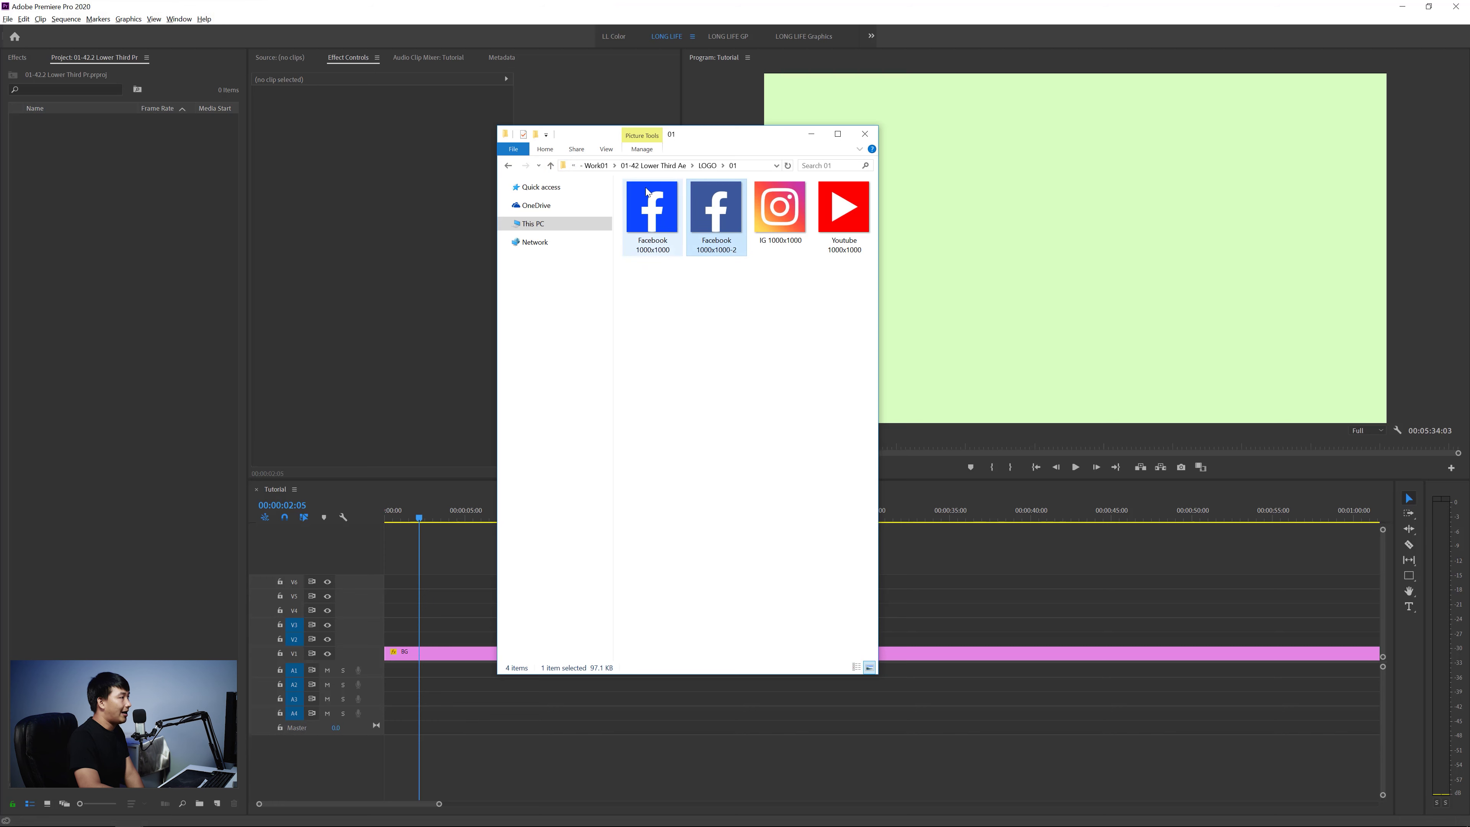
{"action": "left_click", "coordinate": [551, 166]}
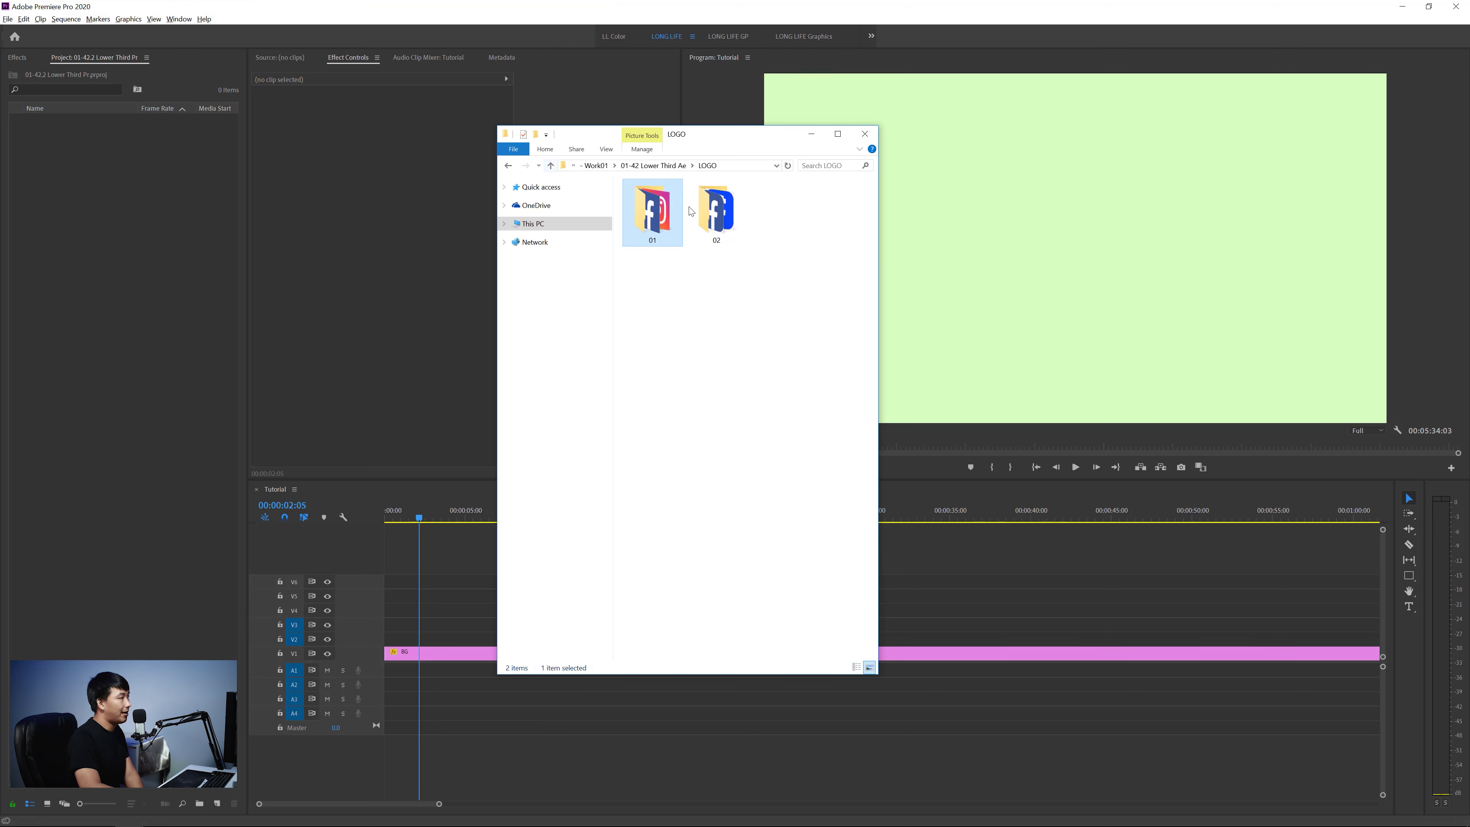
{"action": "double_click", "coordinate": [716, 210]}
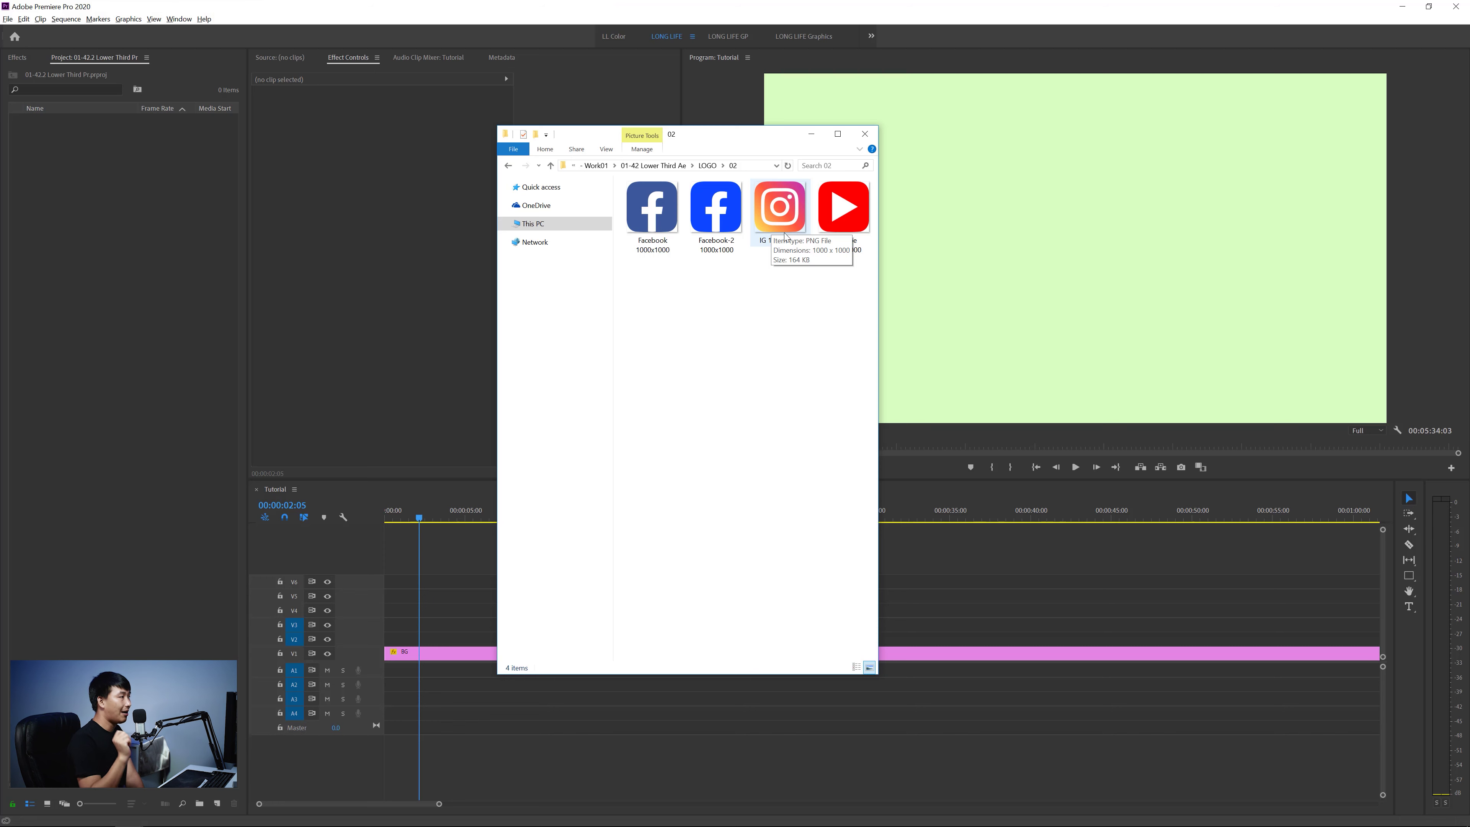
{"action": "left_click", "coordinate": [551, 166]}
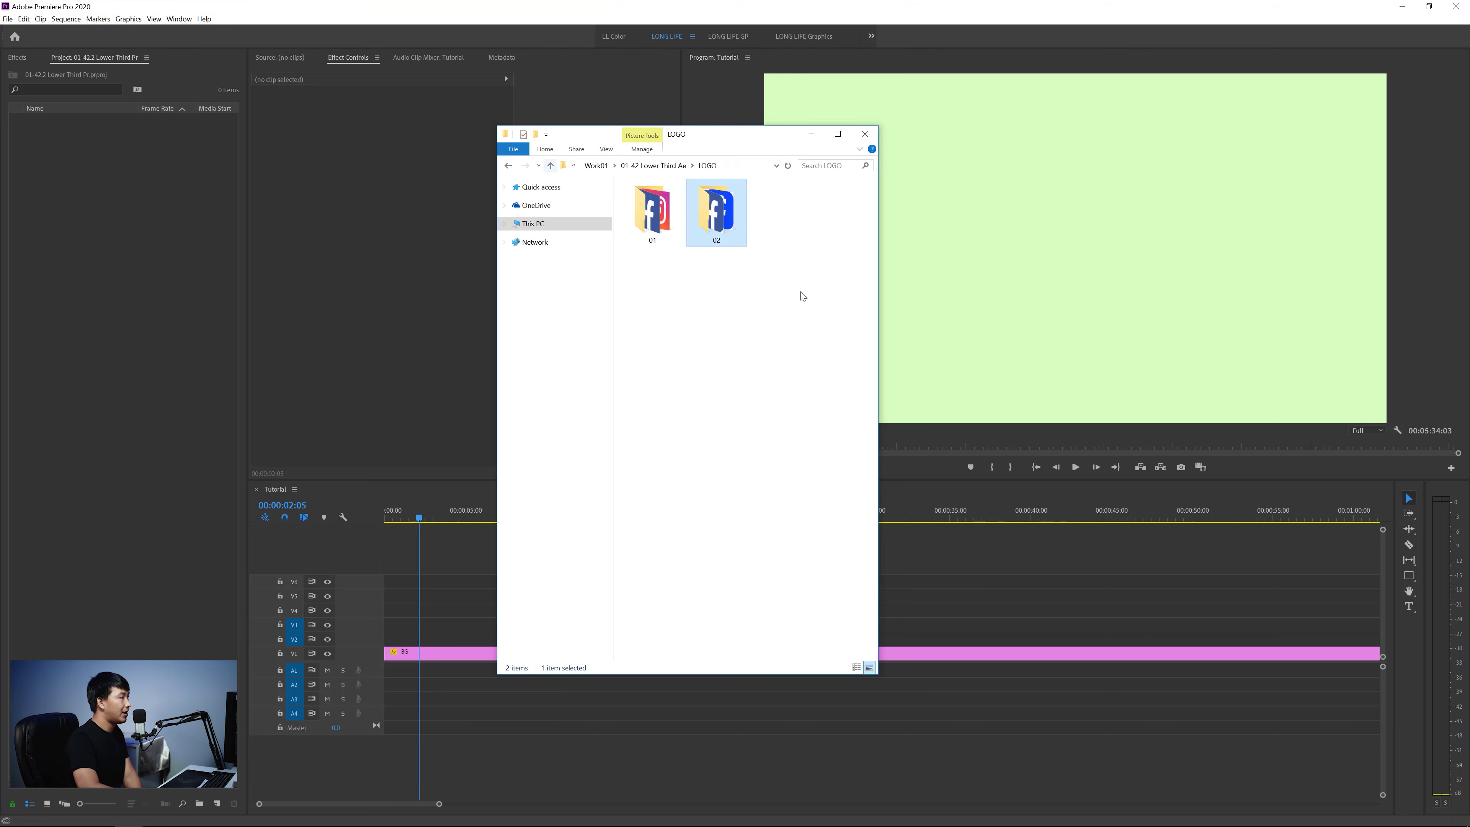
Step: Import folders 01 and 02 into the Project panel as bins
{"action": "mouse_move", "coordinate": [813, 312]}
{"action": "left_mouse_down"}
{"action": "mouse_move", "coordinate": [663, 209]}
{"action": "mouse_move", "coordinate": [156, 272]}
{"action": "left_mouse_up"}
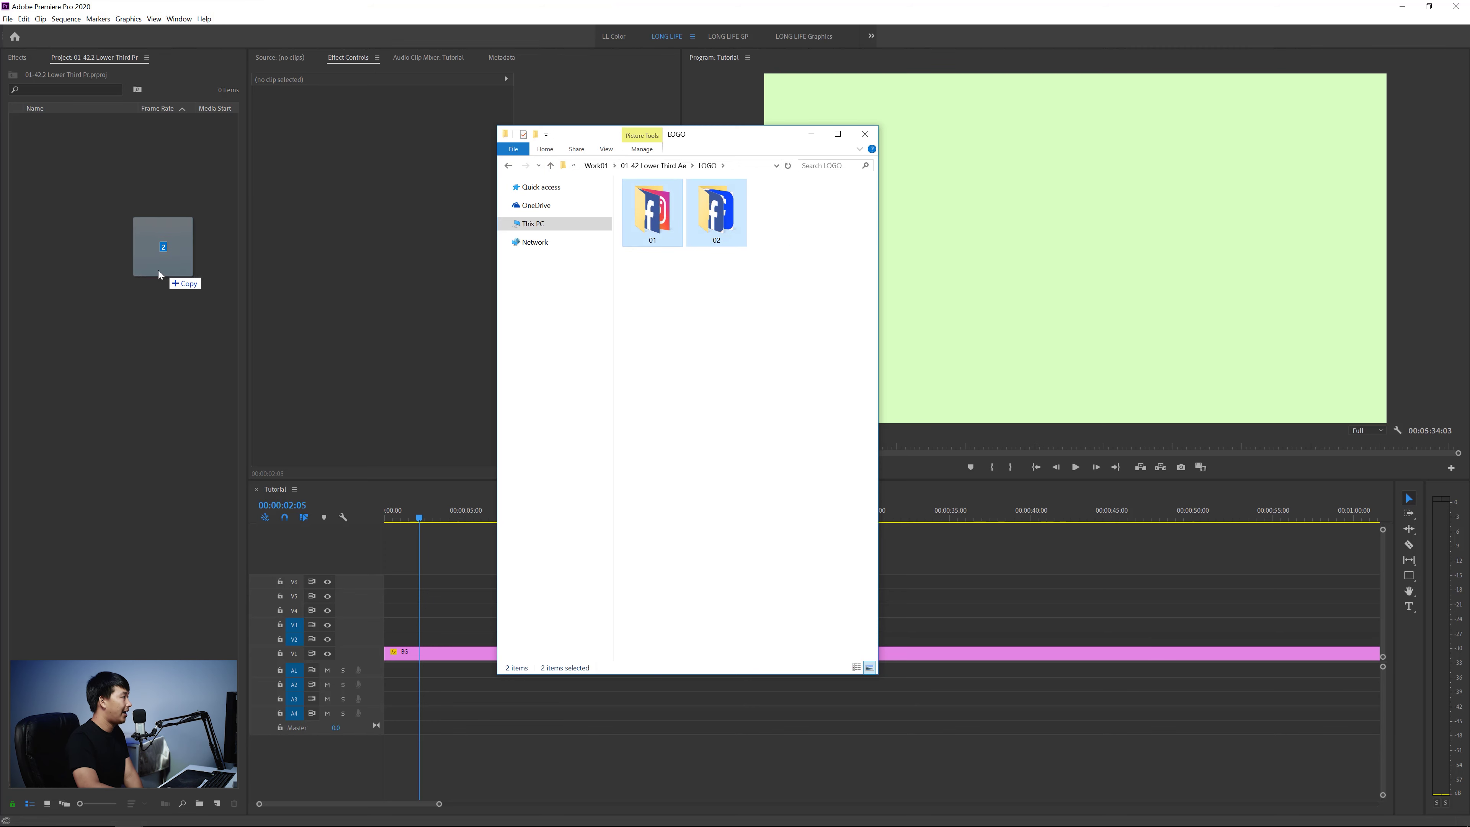
{"action": "double_click", "coordinate": [697, 221]}
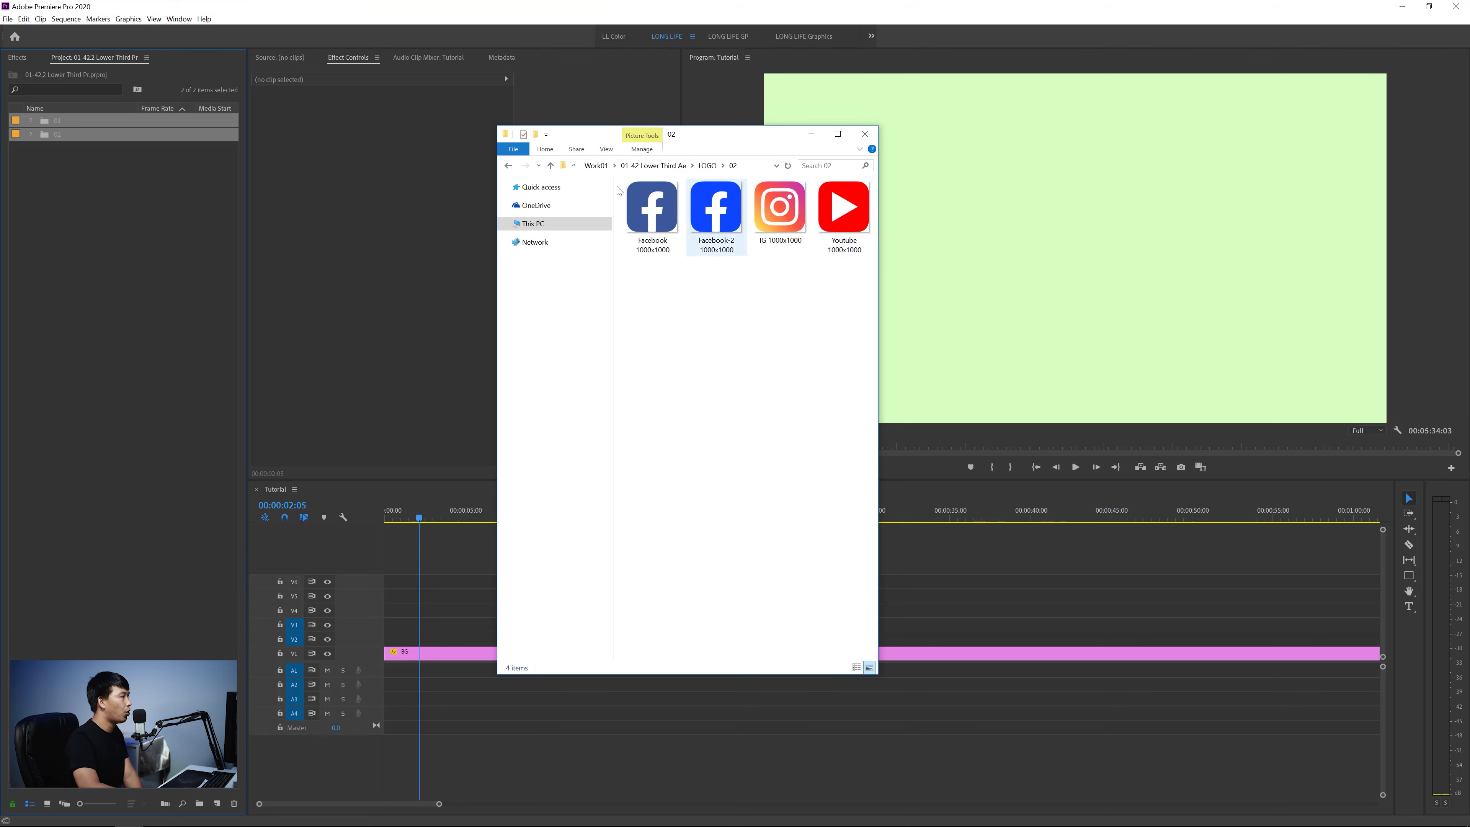
{"action": "left_click", "coordinate": [550, 165]}
{"action": "left_click", "coordinate": [649, 224]}
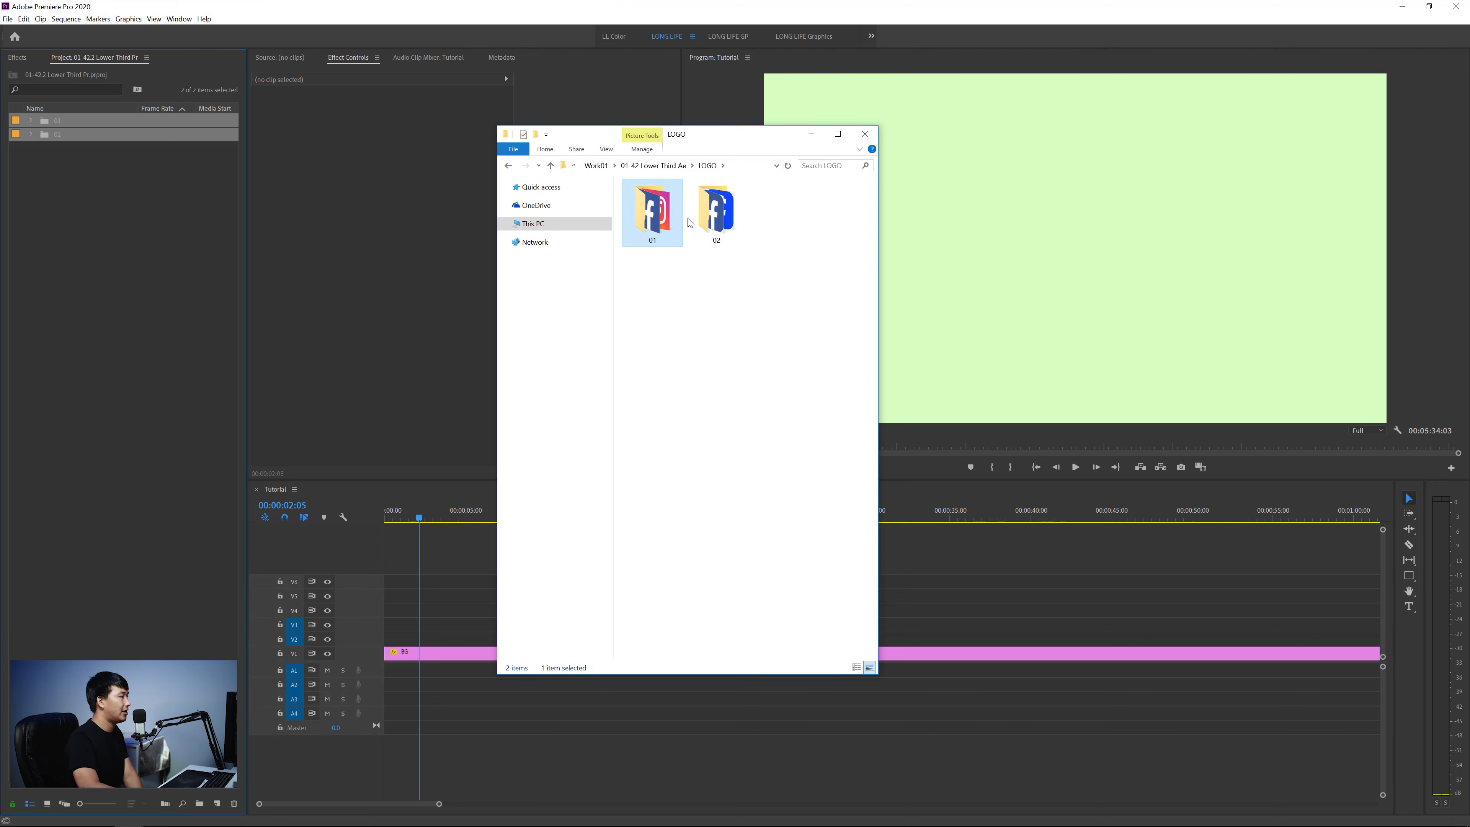
{"action": "left_click", "coordinate": [649, 286]}
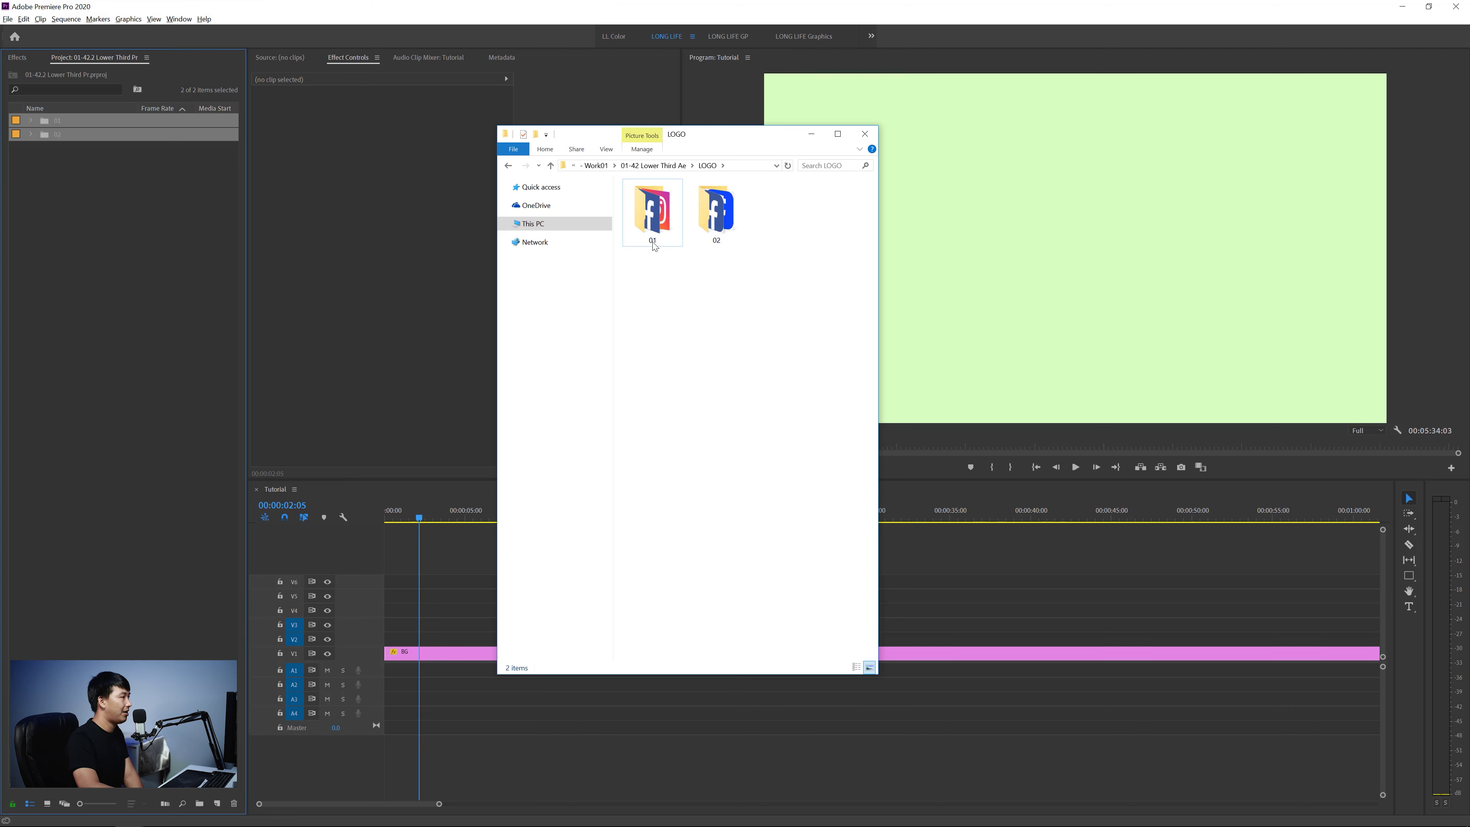
Step: Expand bin 02 and preview Youtube 1000x1000.png in the Source monitor
{"action": "left_click", "coordinate": [176, 187]}
{"action": "left_click", "coordinate": [30, 133]}
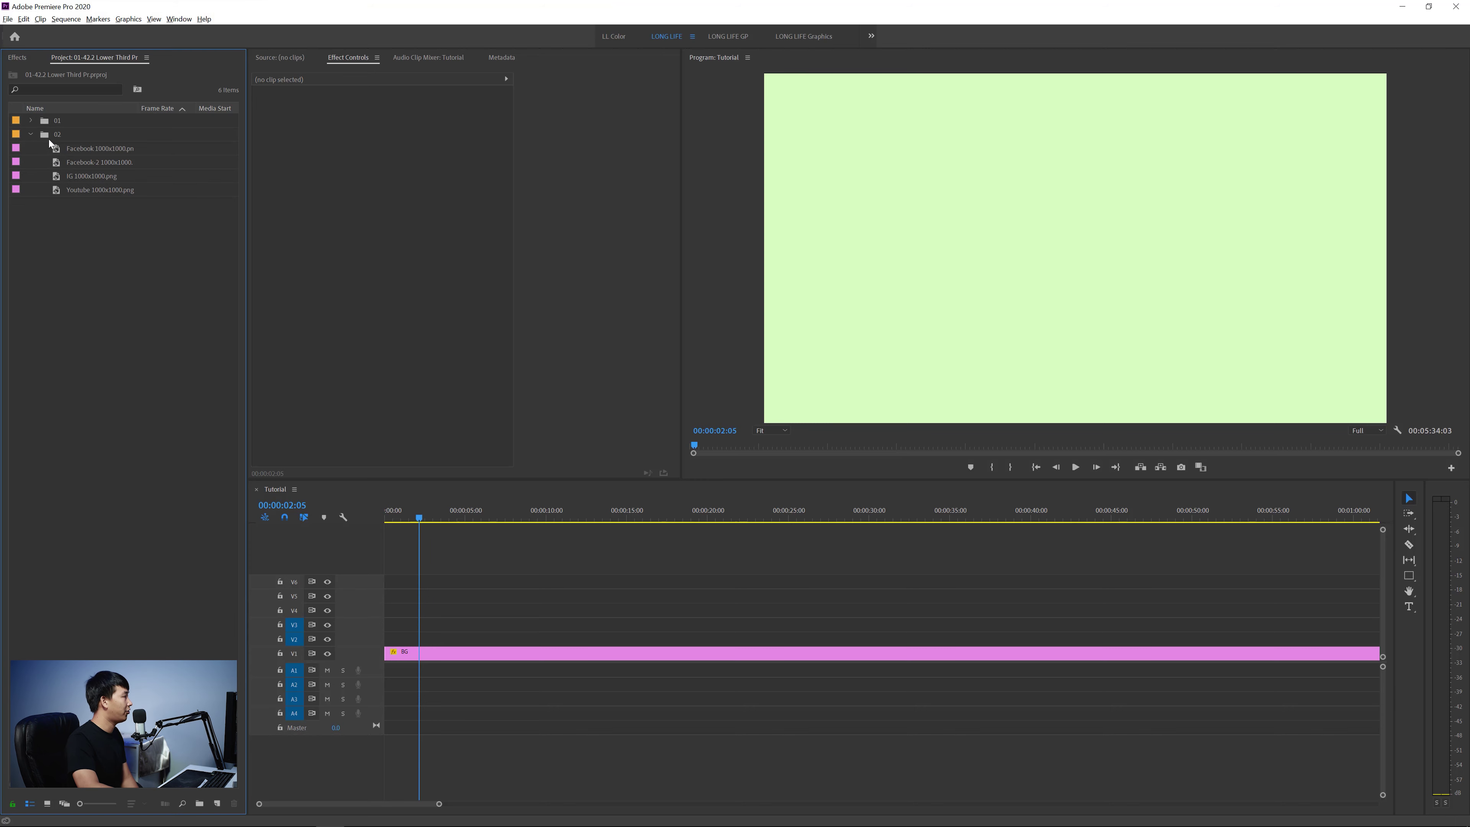
{"action": "double_click", "coordinate": [56, 189]}
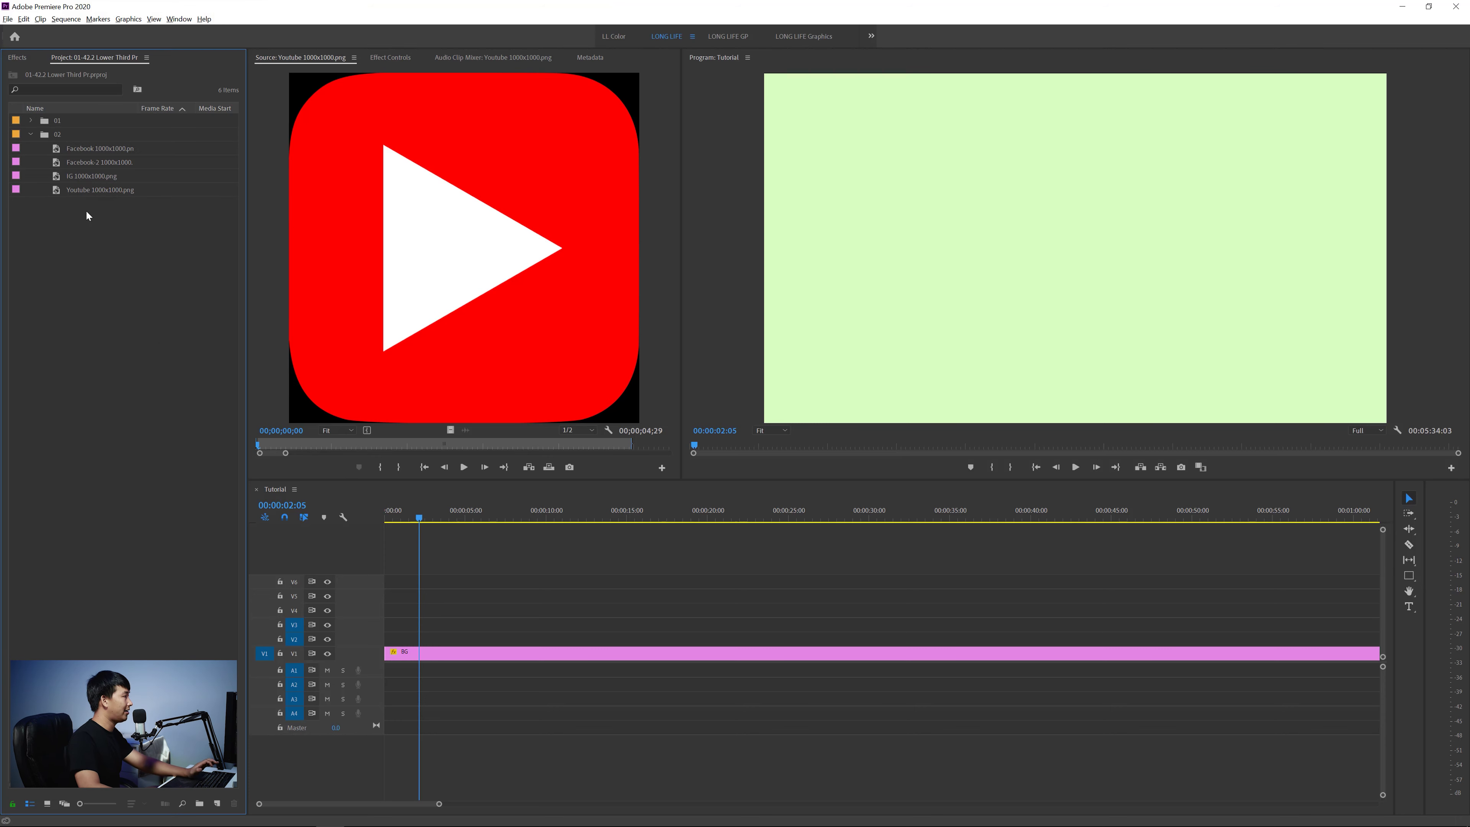
Step: Place the Youtube logo on V2 above the BG clip and preview it in the sequence
{"action": "mouse_move", "coordinate": [80, 191]}
{"action": "left_mouse_down"}
{"action": "mouse_move", "coordinate": [437, 603]}
{"action": "mouse_move", "coordinate": [384, 647]}
{"action": "left_mouse_up"}
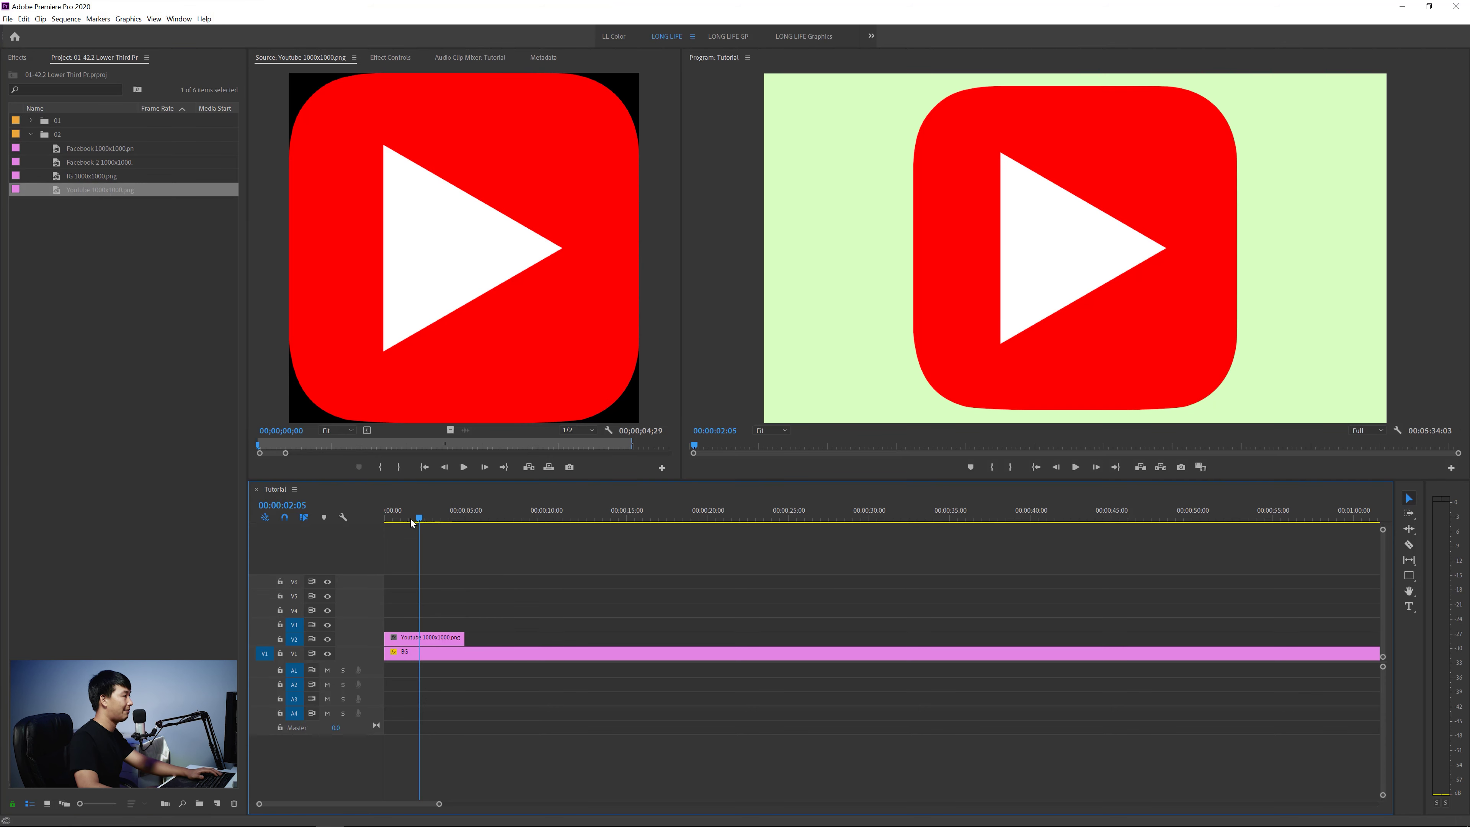
{"action": "left_click", "coordinate": [538, 519]}
{"action": "left_click", "coordinate": [587, 654]}
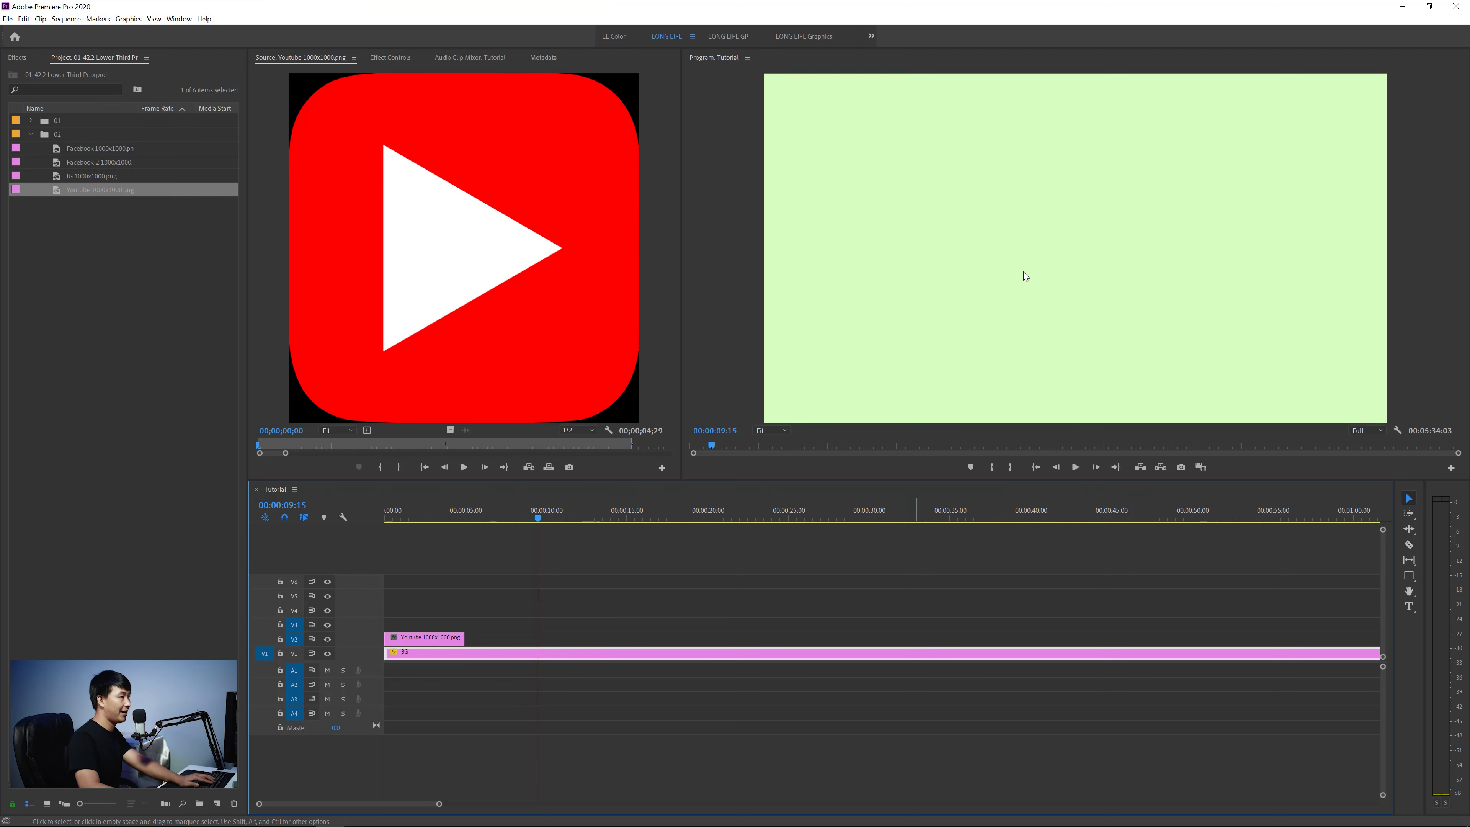
{"action": "left_click", "coordinate": [417, 519]}
{"action": "key", "text": "="}
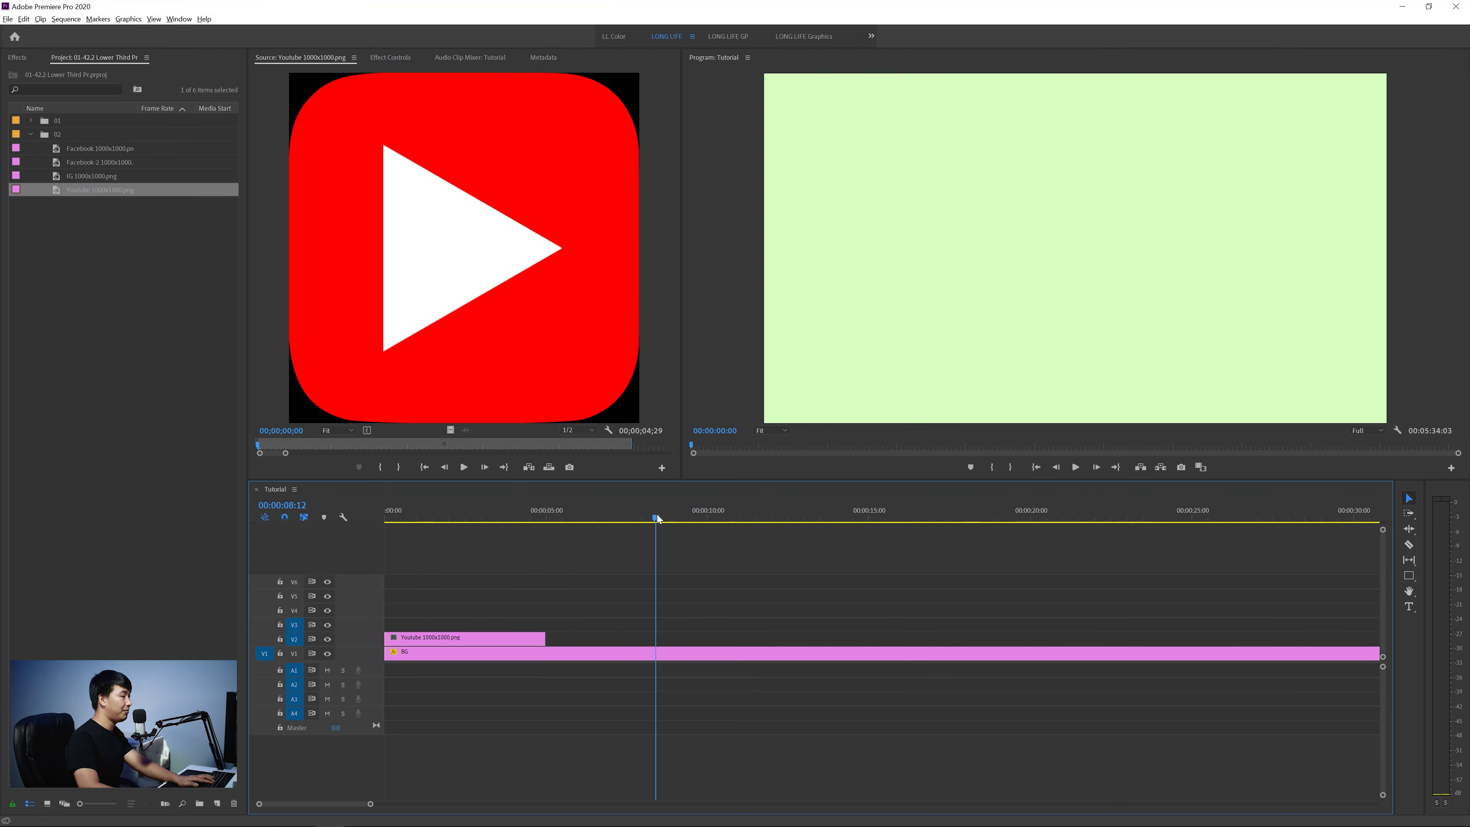
{"action": "left_click", "coordinate": [656, 517]}
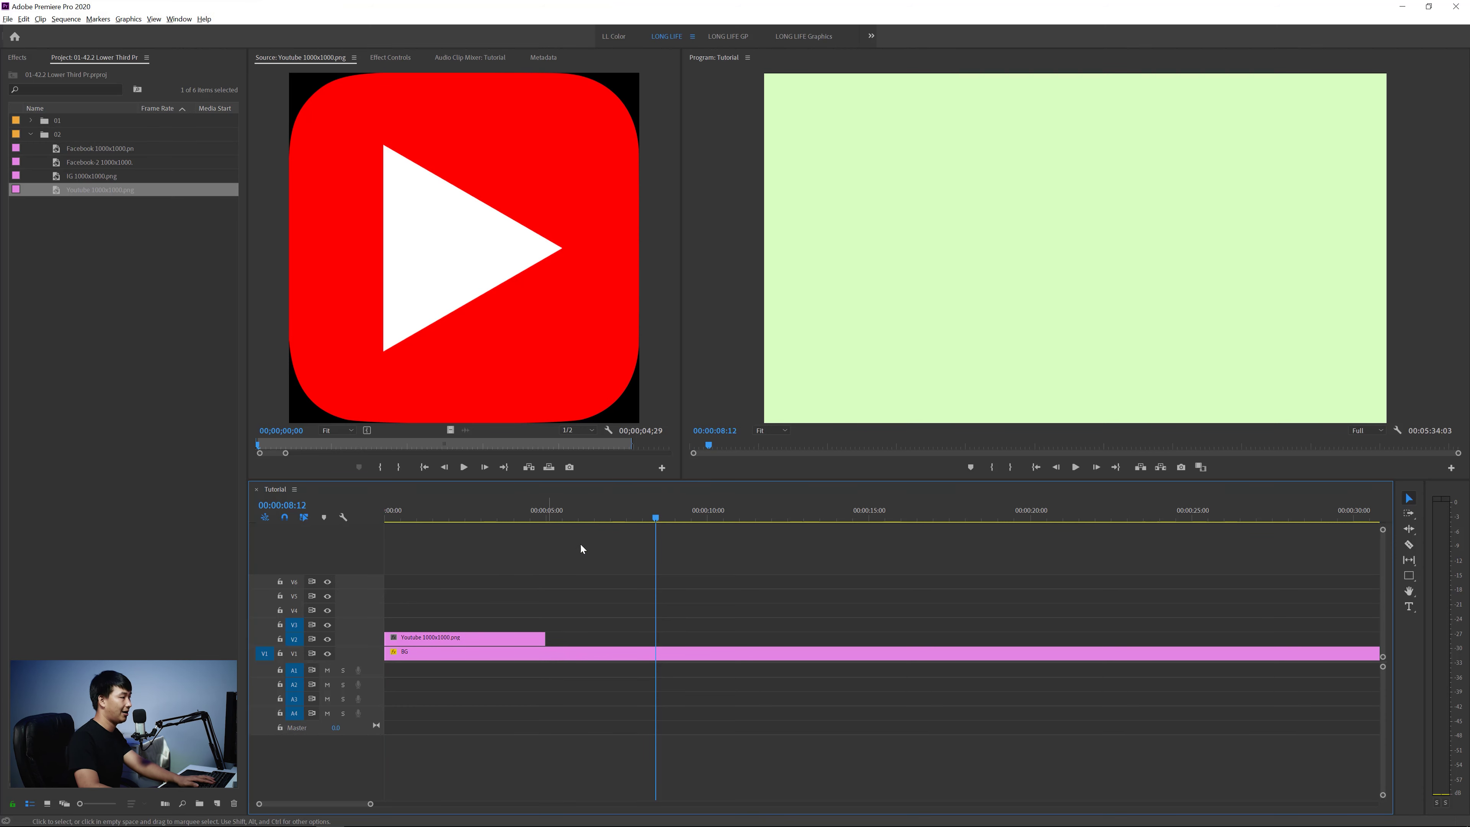
{"action": "left_click", "coordinate": [327, 654]}
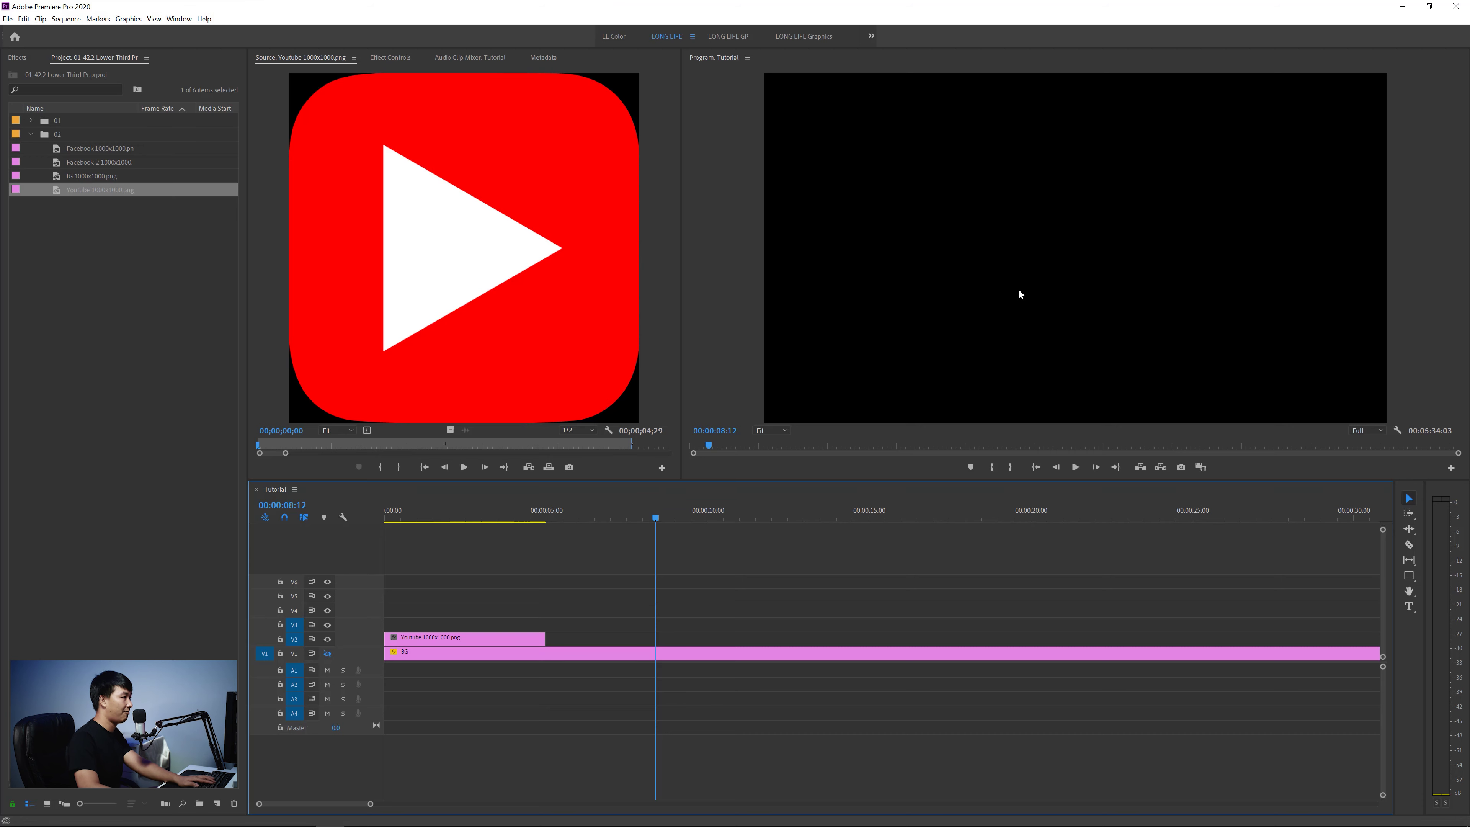
{"action": "left_click", "coordinate": [328, 654]}
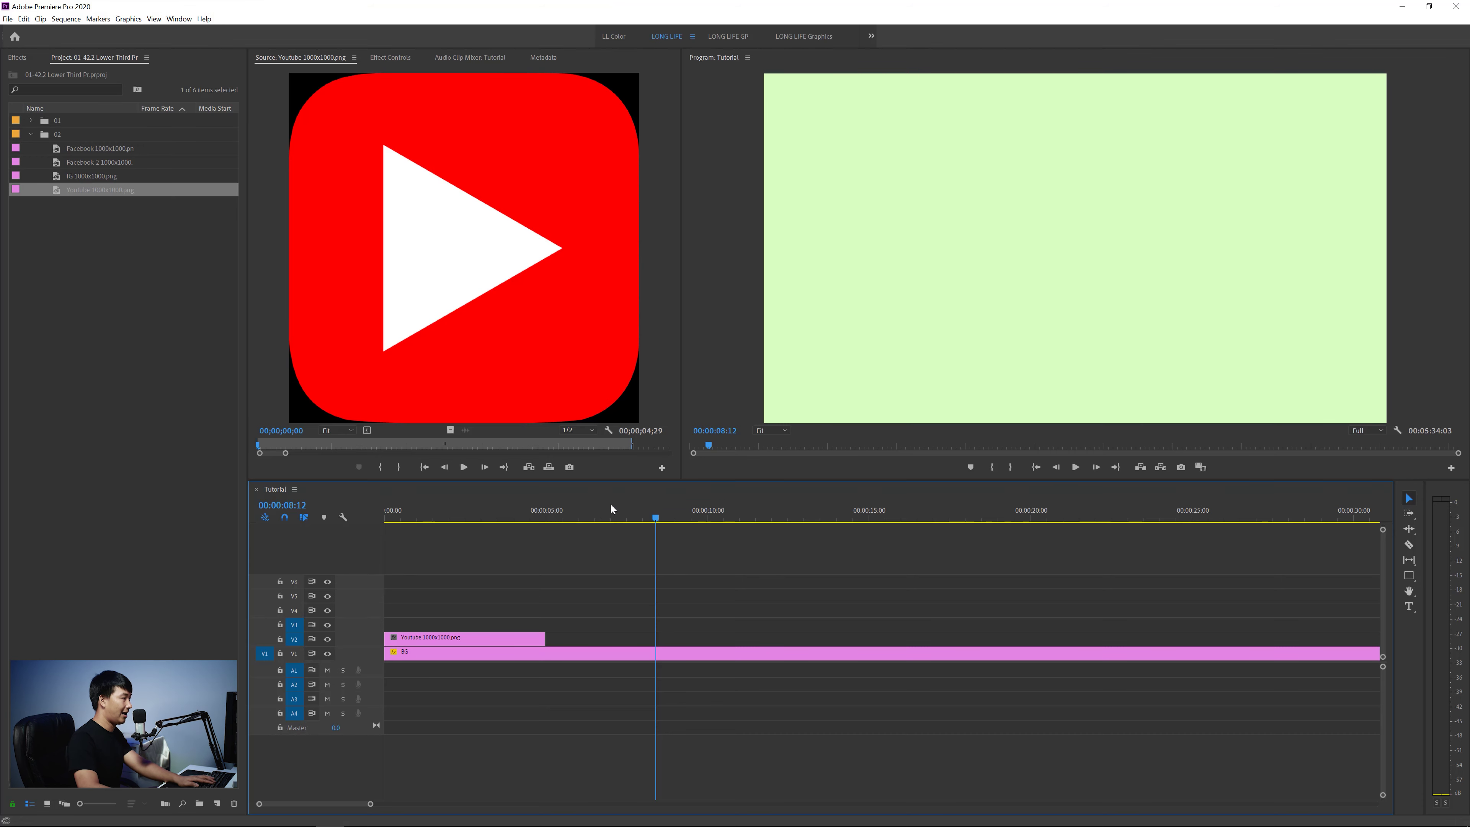
{"action": "left_click", "coordinate": [567, 518]}
{"action": "left_click_drag", "start_coordinate": [525, 521], "coordinate": [386, 525]}
{"action": "key", "text": "="}
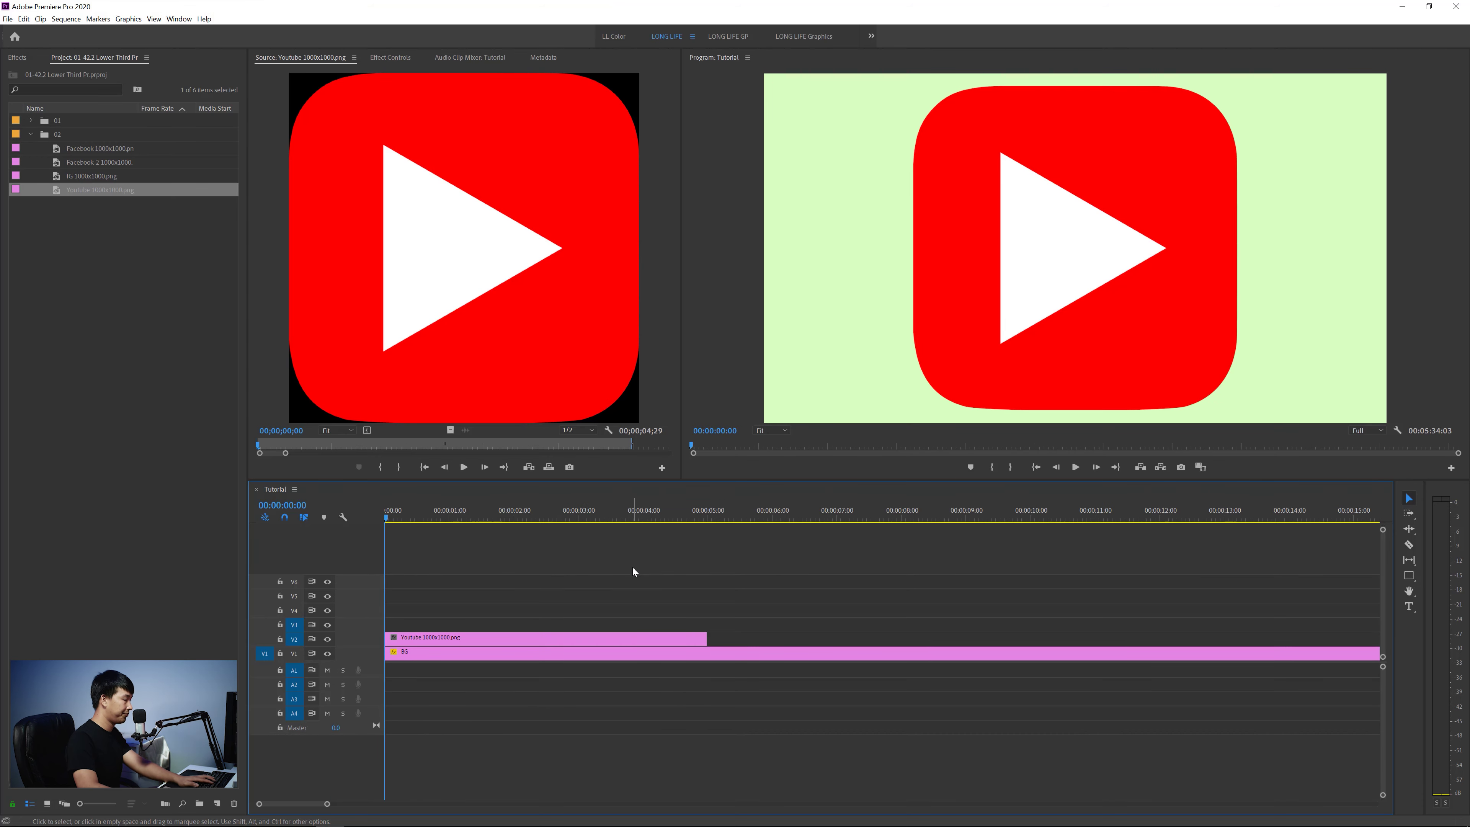
Step: Extend the Youtube clip to end at 00:00:10:00 and return the playhead to the start
{"action": "left_click", "coordinate": [30, 121]}
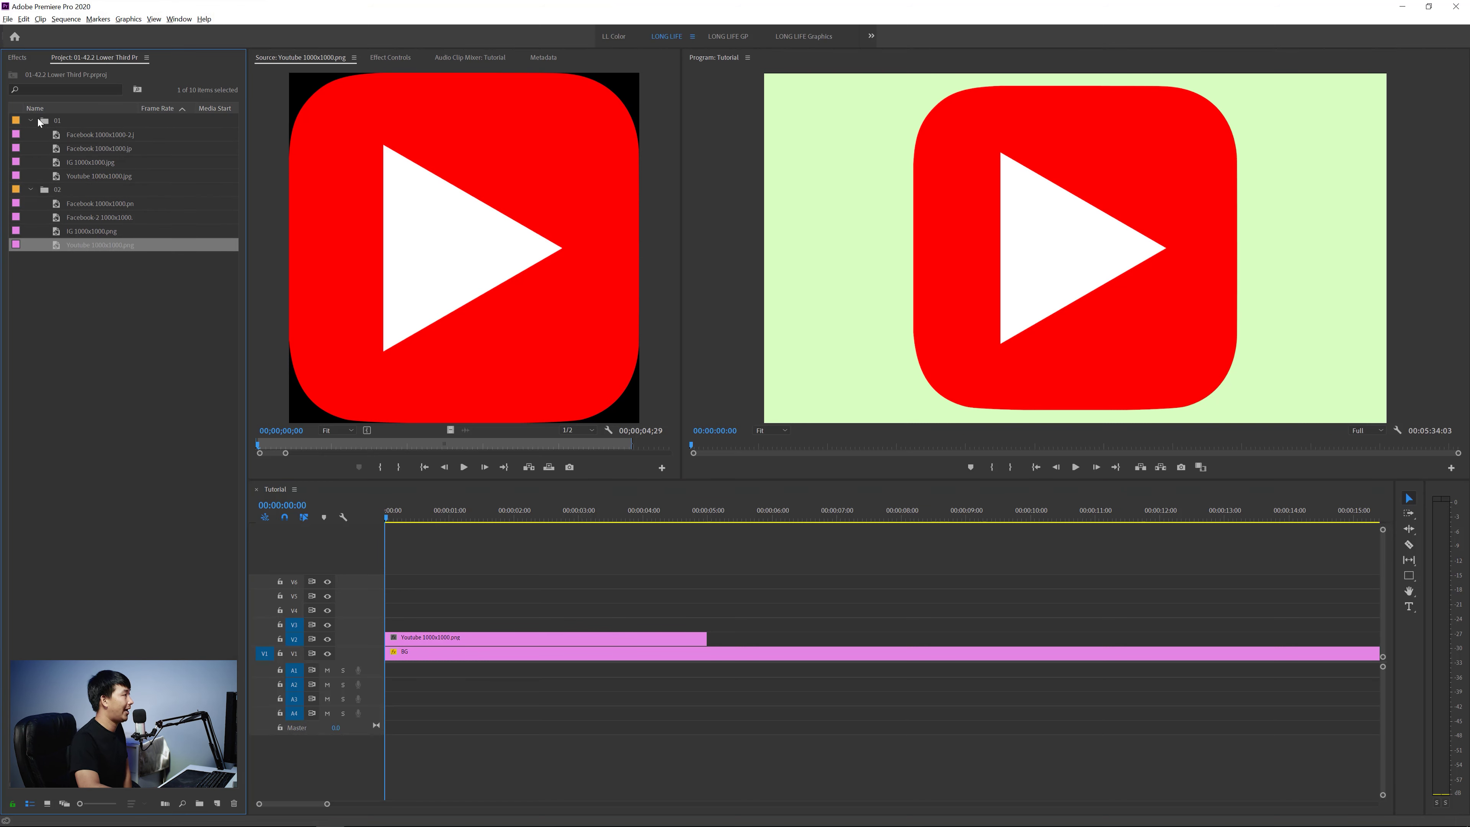
{"action": "left_click", "coordinate": [32, 120]}
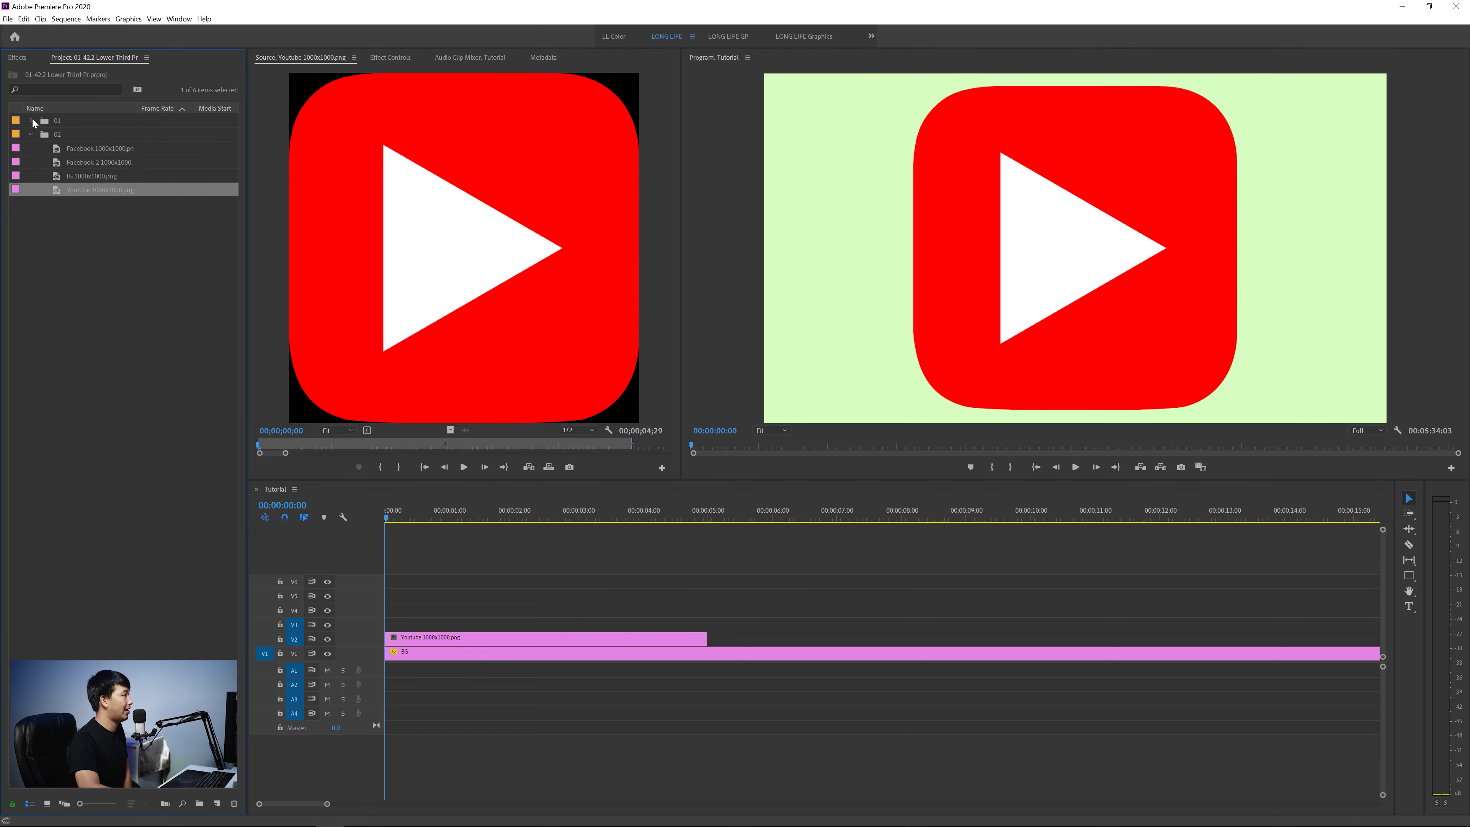
{"action": "left_click", "coordinate": [461, 644]}
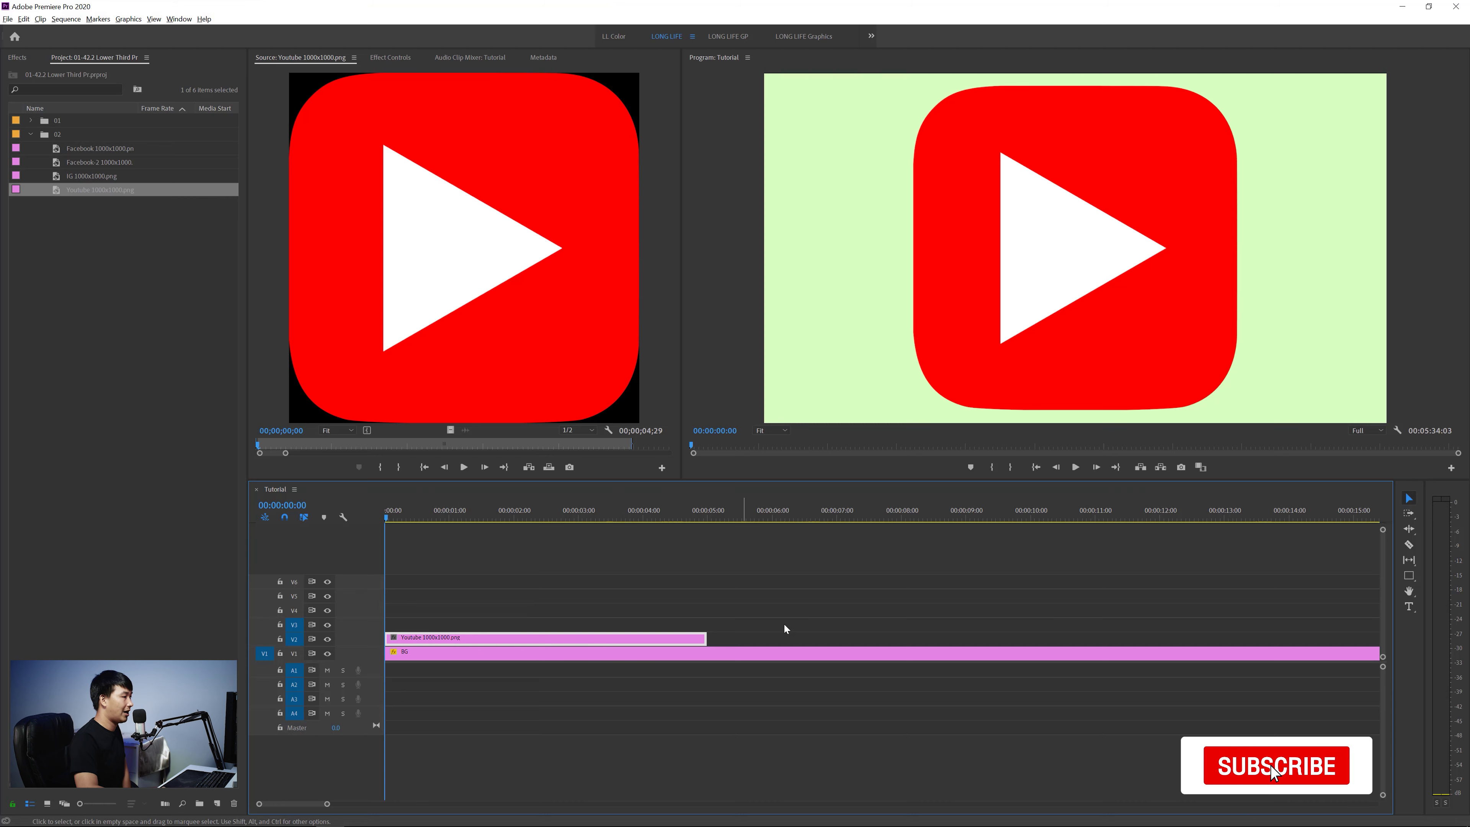
{"action": "mouse_move", "coordinate": [706, 637]}
{"action": "left_mouse_down"}
{"action": "mouse_move", "coordinate": [1036, 622]}
{"action": "mouse_move", "coordinate": [1032, 637]}
{"action": "left_mouse_up"}
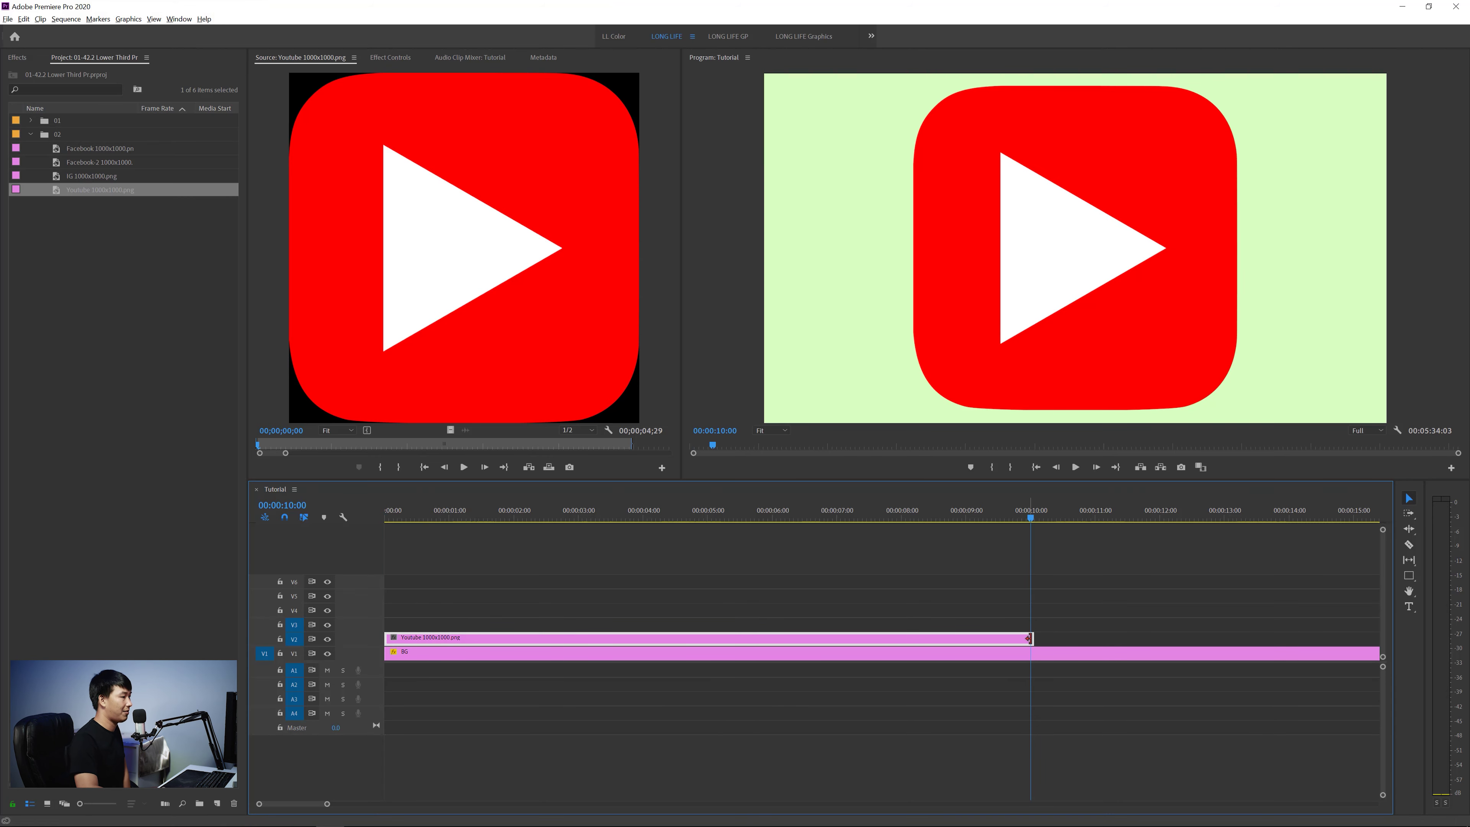
{"action": "key", "text": "Home"}
Step: In Effect Controls, set the Youtube logo's Scale to 28 and Position X to 322
{"action": "left_click", "coordinate": [399, 60]}
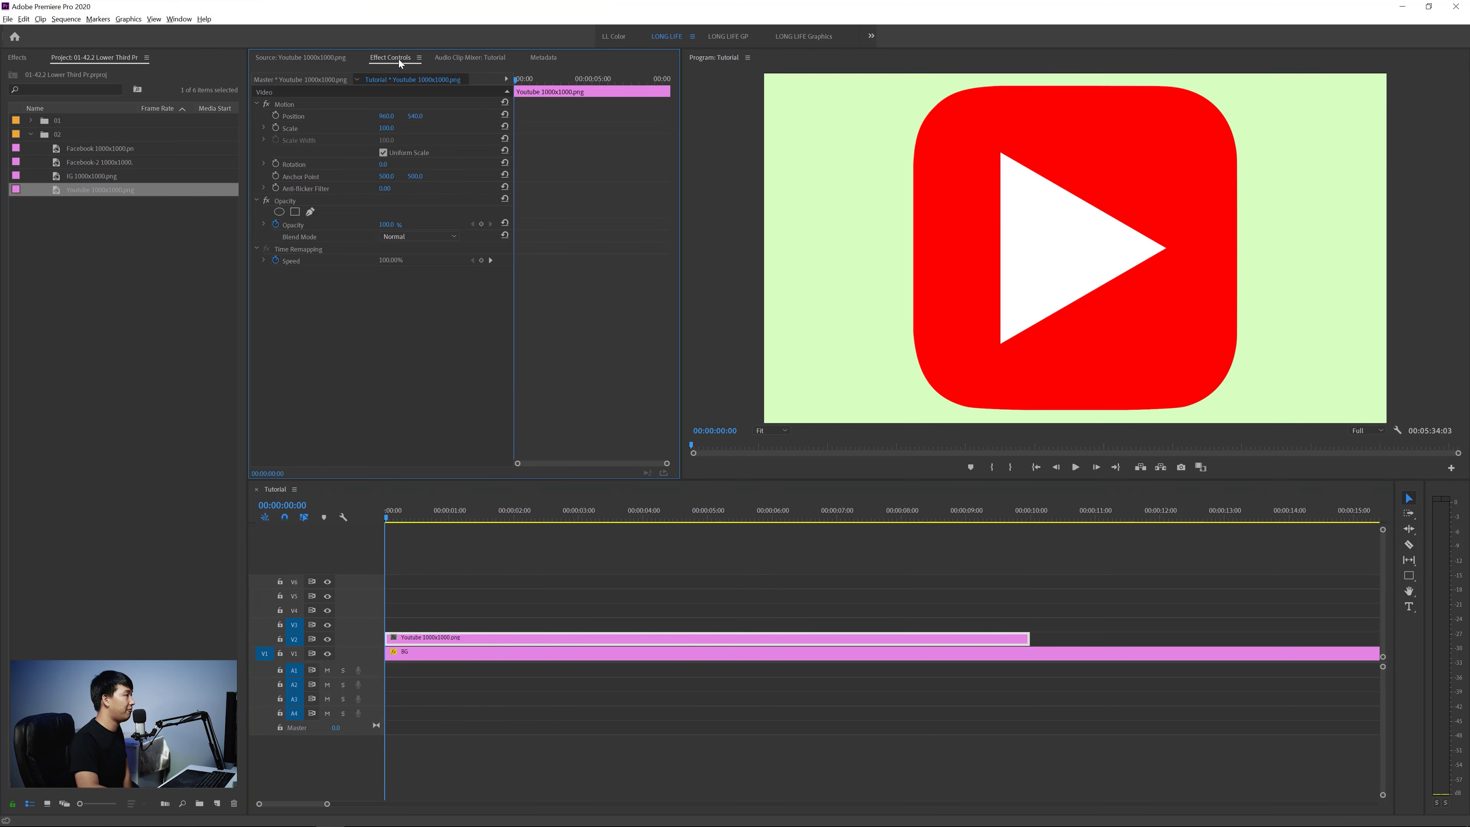
{"action": "left_click_drag", "start_coordinate": [386, 128], "coordinate": [346, 128]}
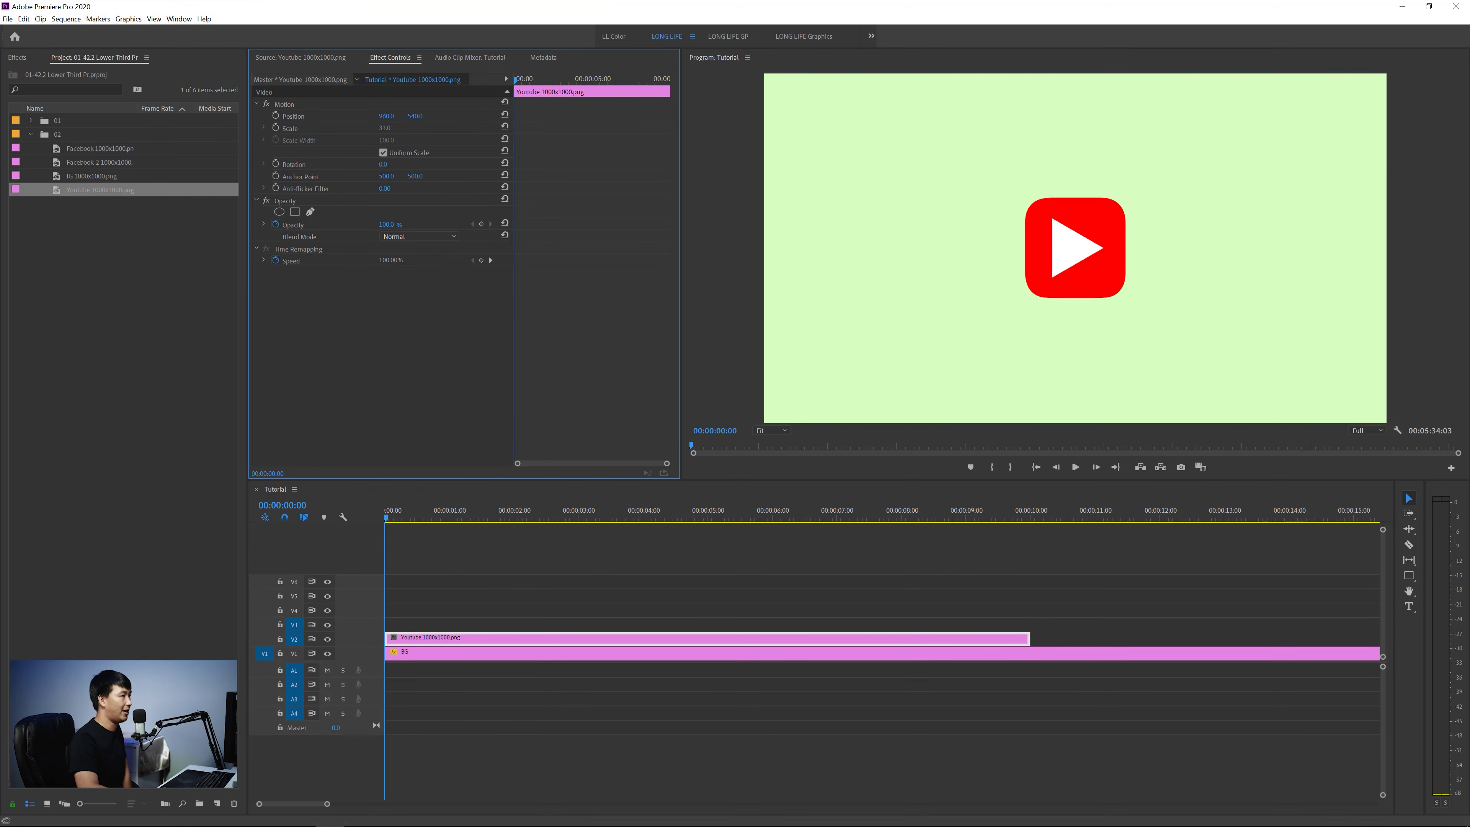
{"action": "left_click_drag", "start_coordinate": [384, 127], "coordinate": [379, 127]}
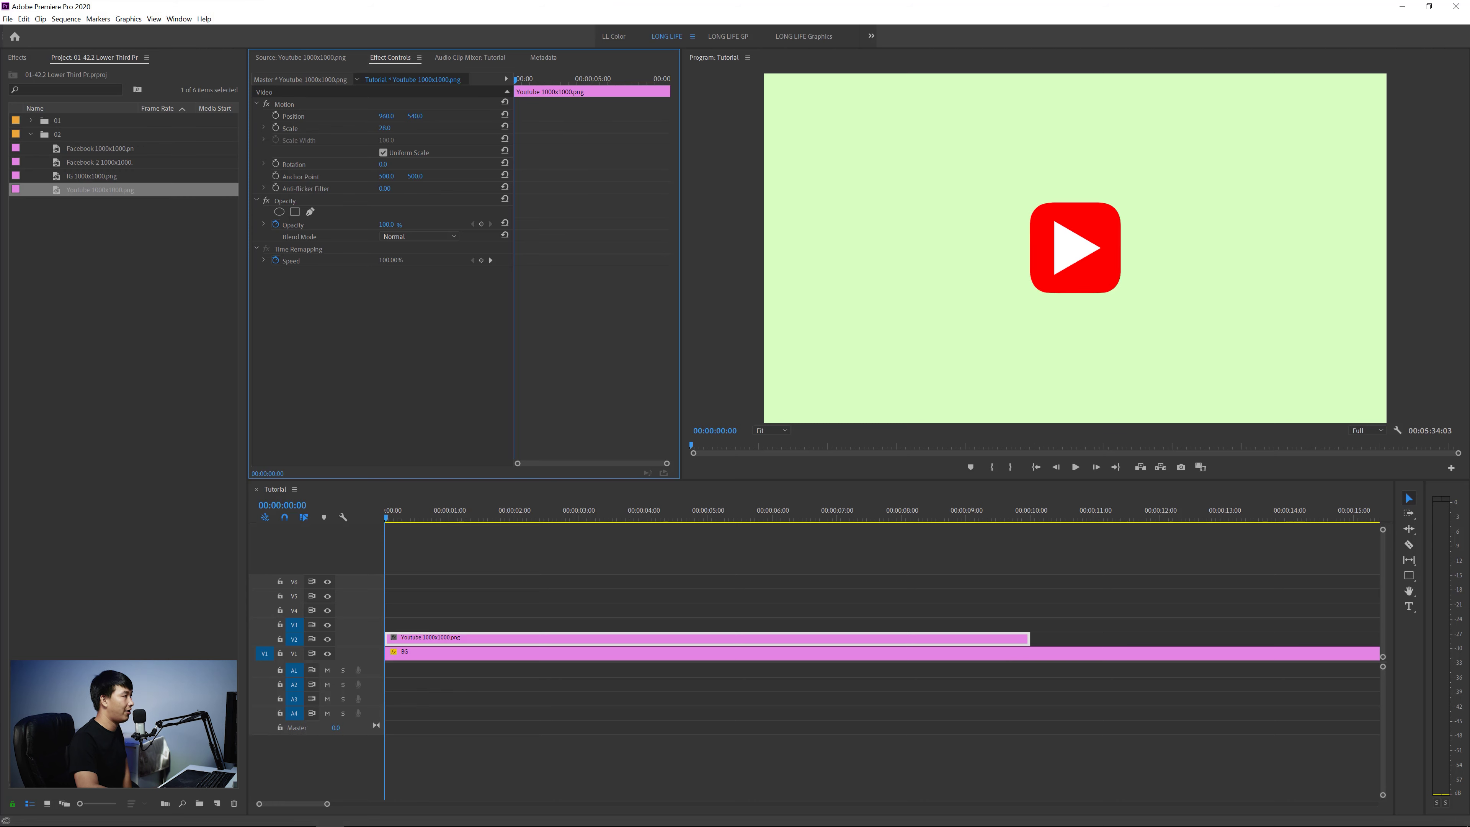
{"action": "left_click_drag", "start_coordinate": [382, 116], "coordinate": [232, 116]}
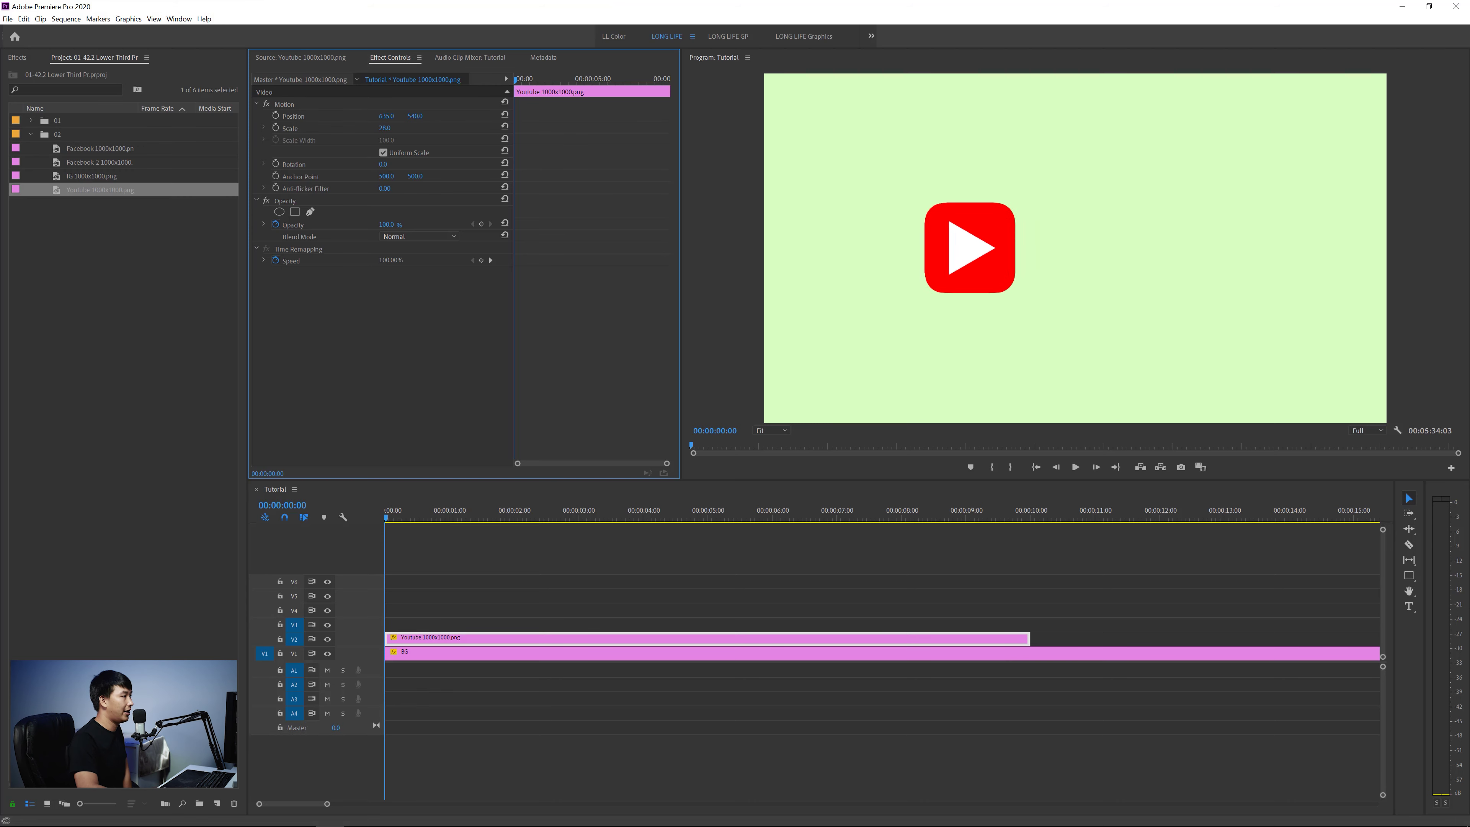
{"action": "left_click_drag", "start_coordinate": [386, 116], "coordinate": [342, 116]}
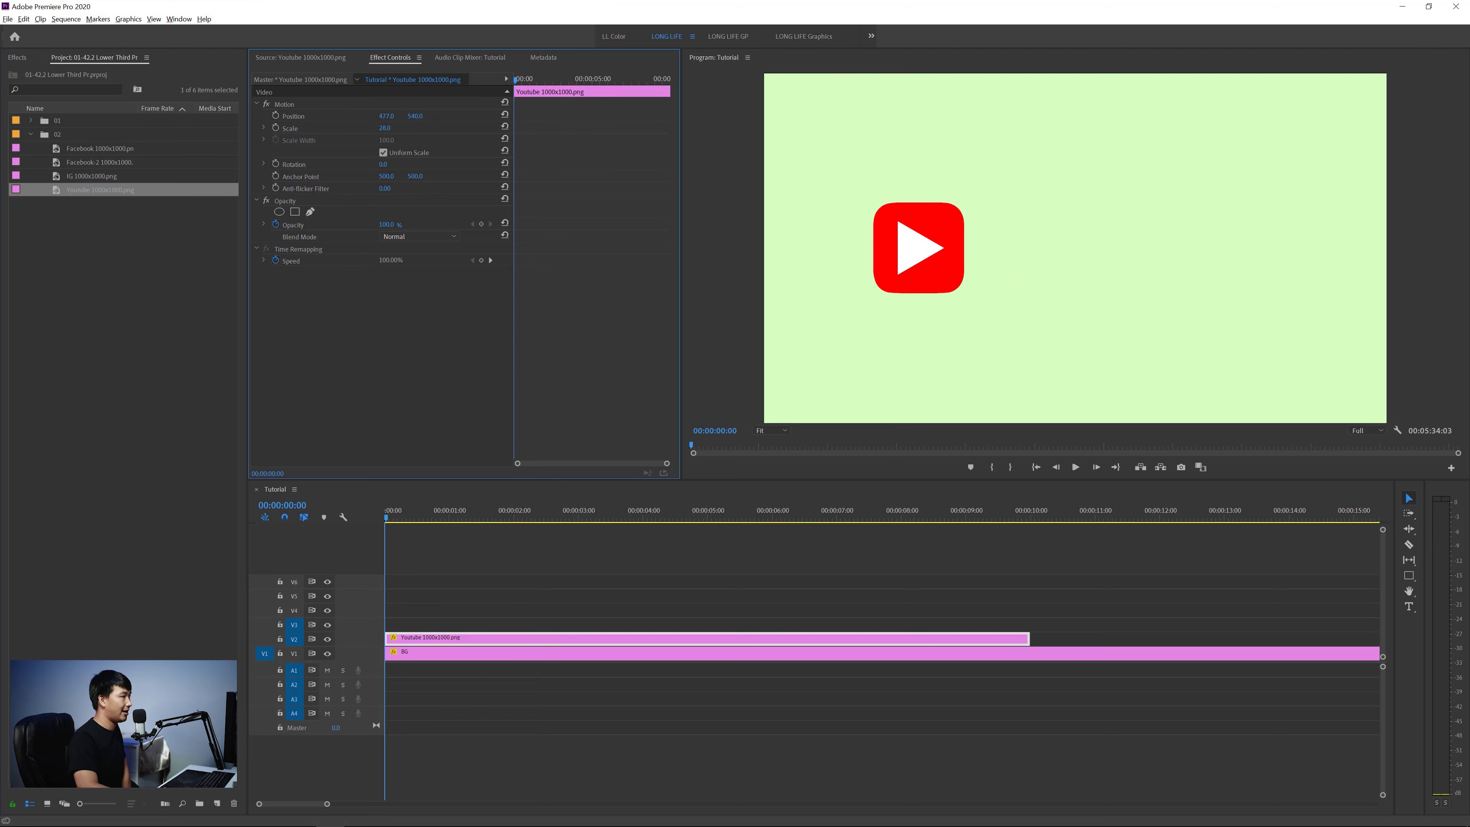
{"action": "left_click_drag", "start_coordinate": [386, 116], "coordinate": [373, 116]}
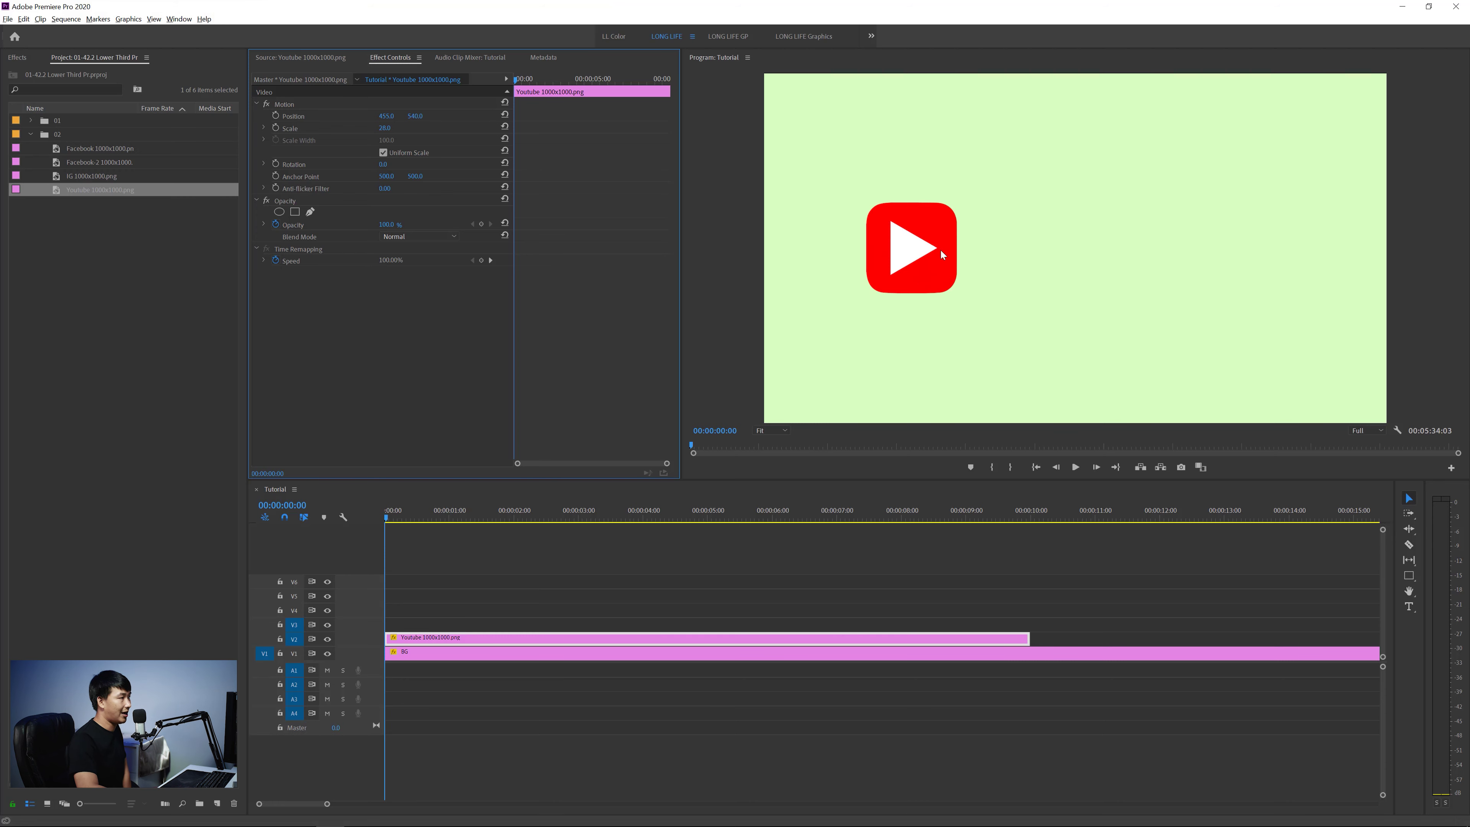
{"action": "left_click_drag", "start_coordinate": [941, 251], "coordinate": [897, 251]}
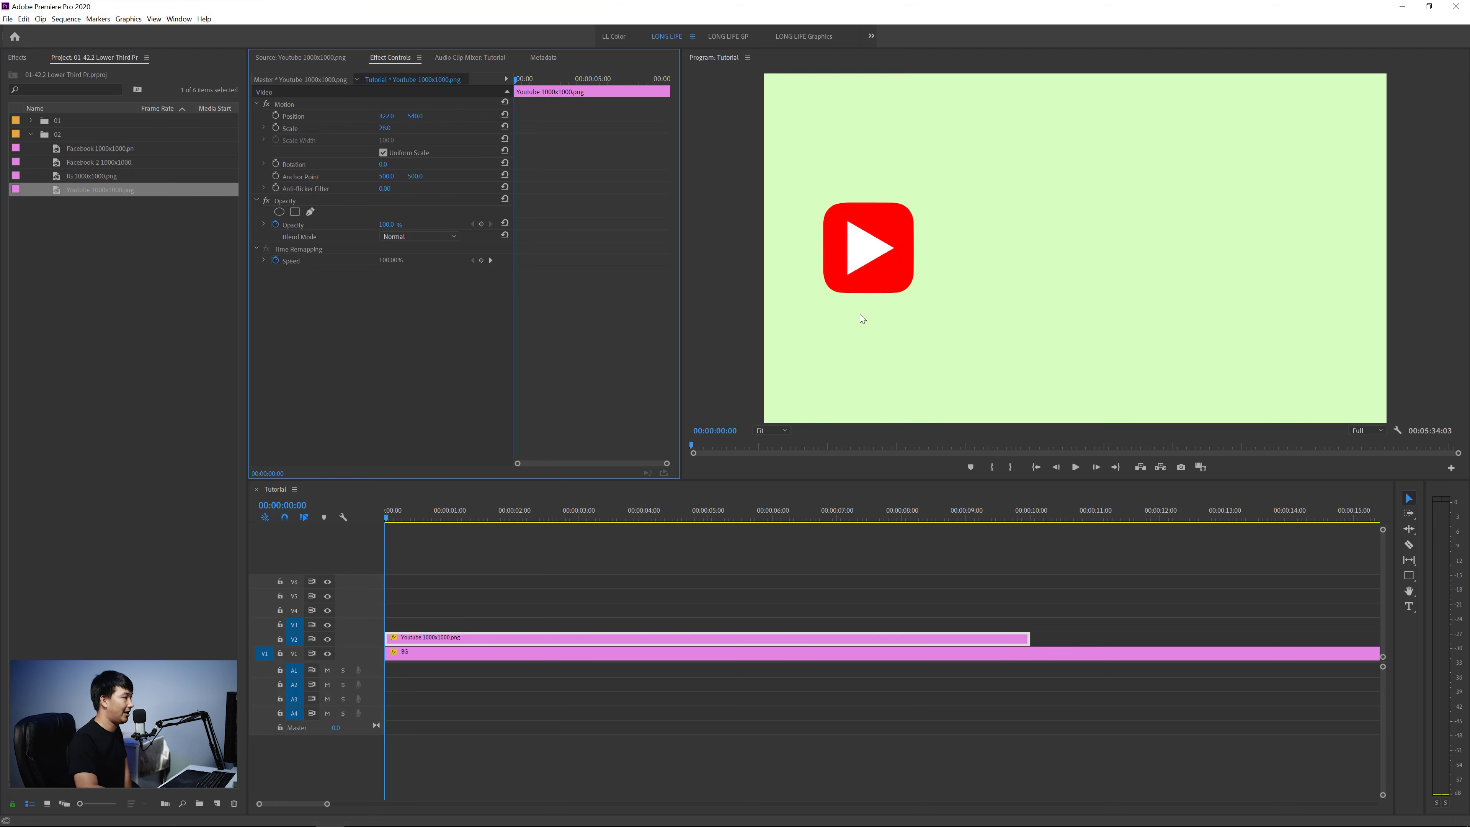
Step: Type a 'LONG LIFE' title to the right of the YouTube logo
{"action": "left_click", "coordinate": [1410, 606]}
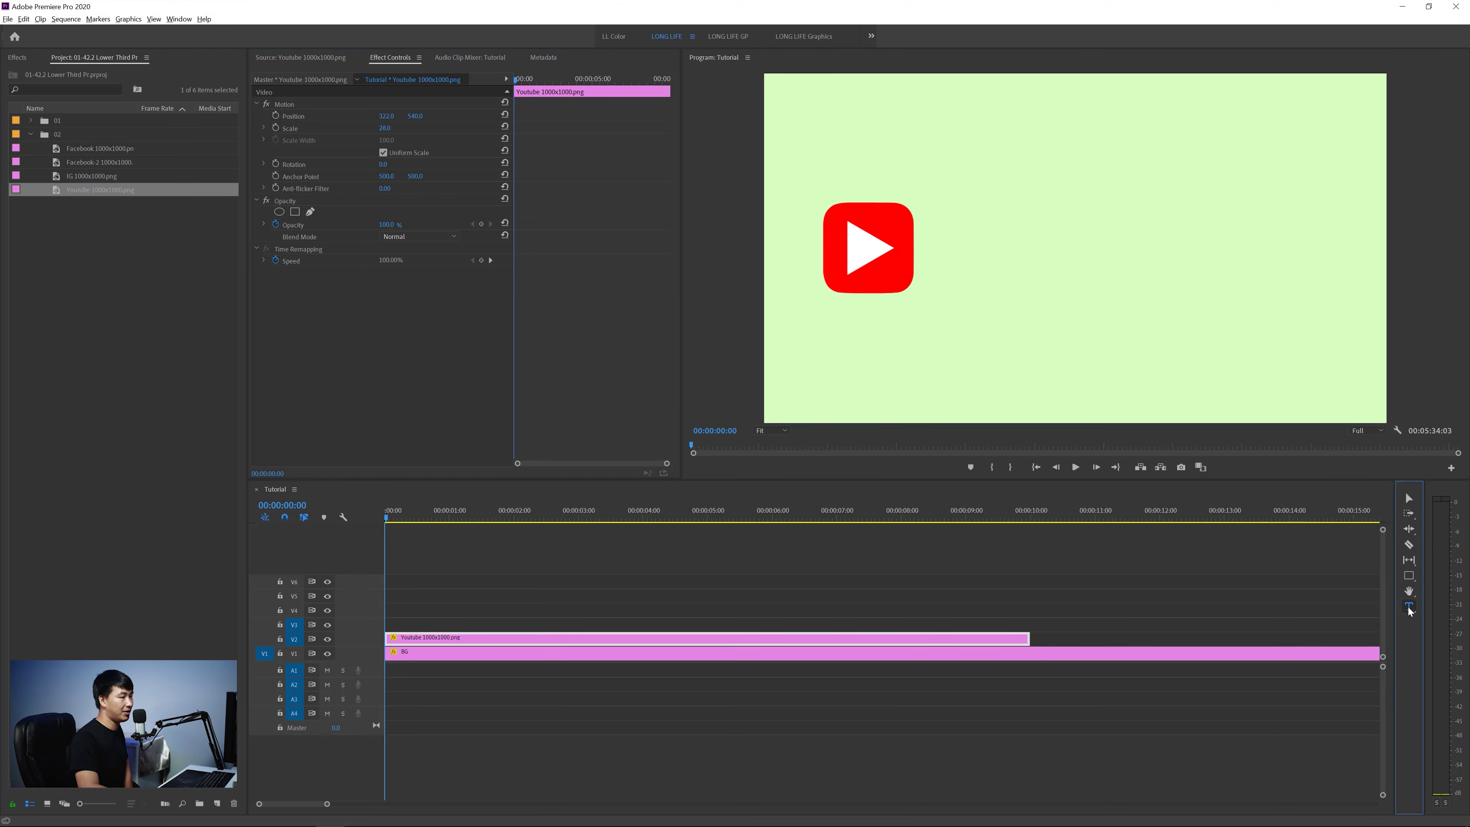
{"action": "left_click", "coordinate": [982, 253]}
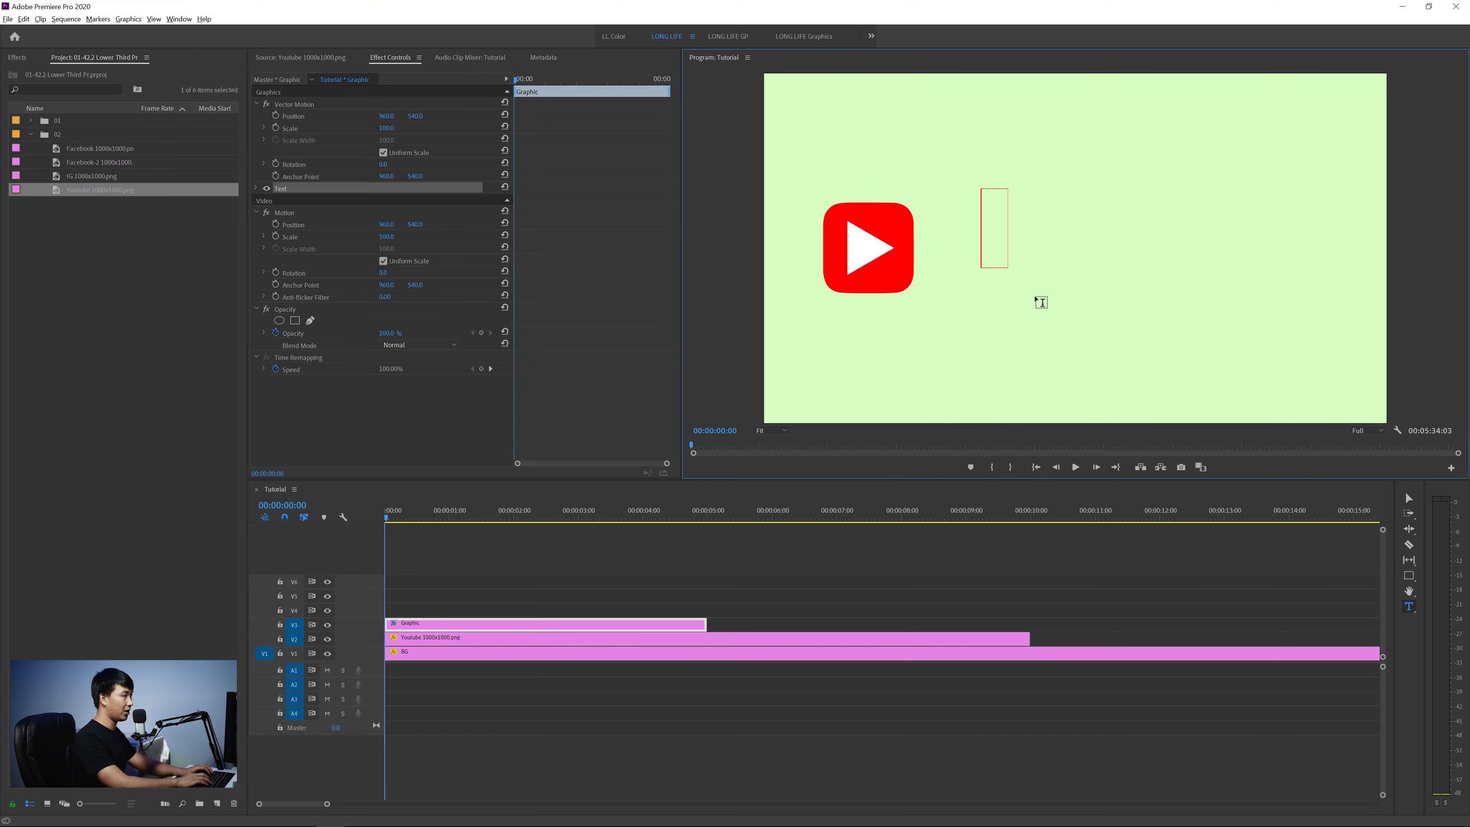
{"action": "type", "text": "L"}
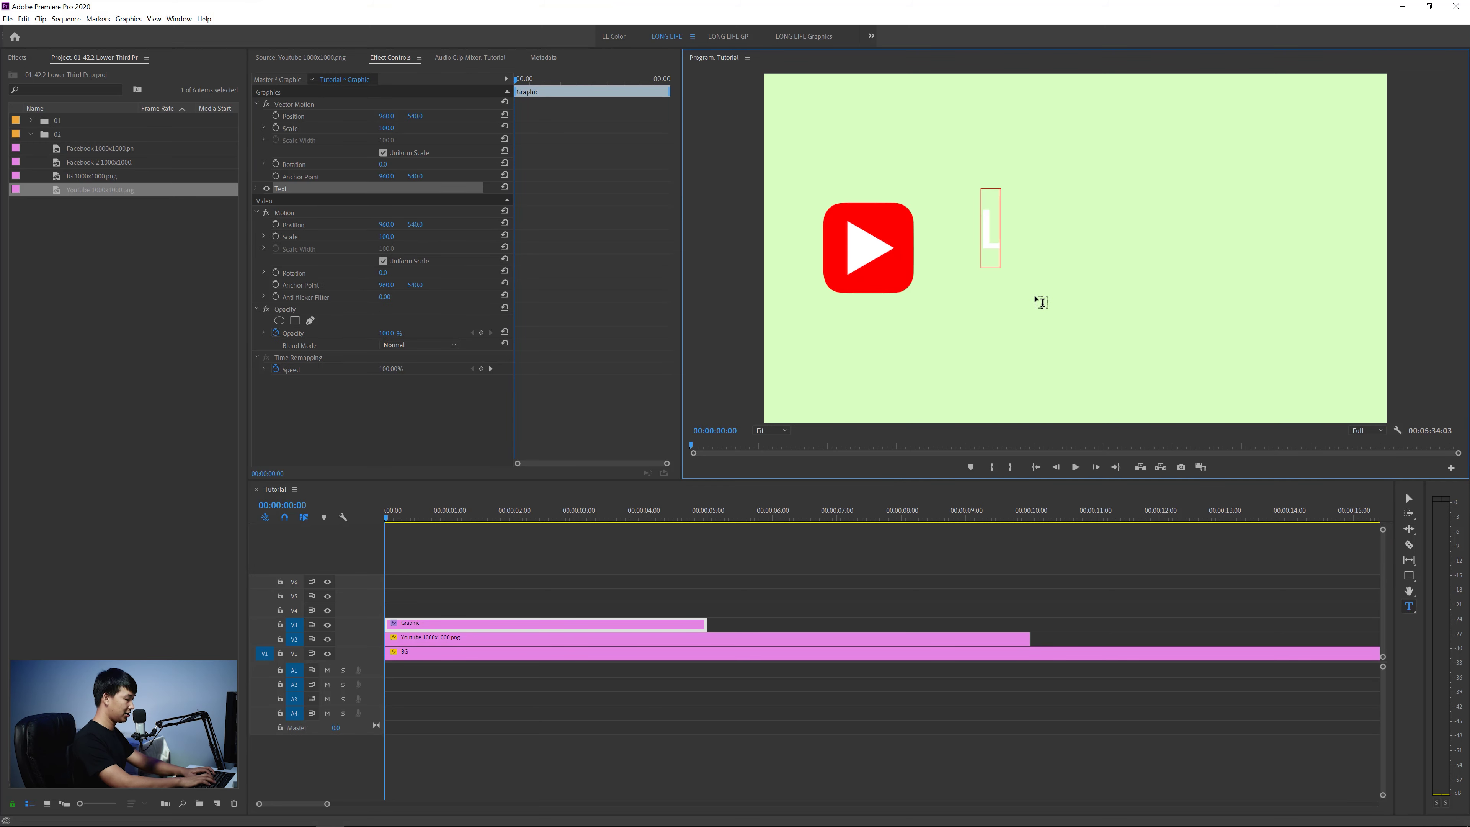
{"action": "type", "text": "ONG LIFE"}
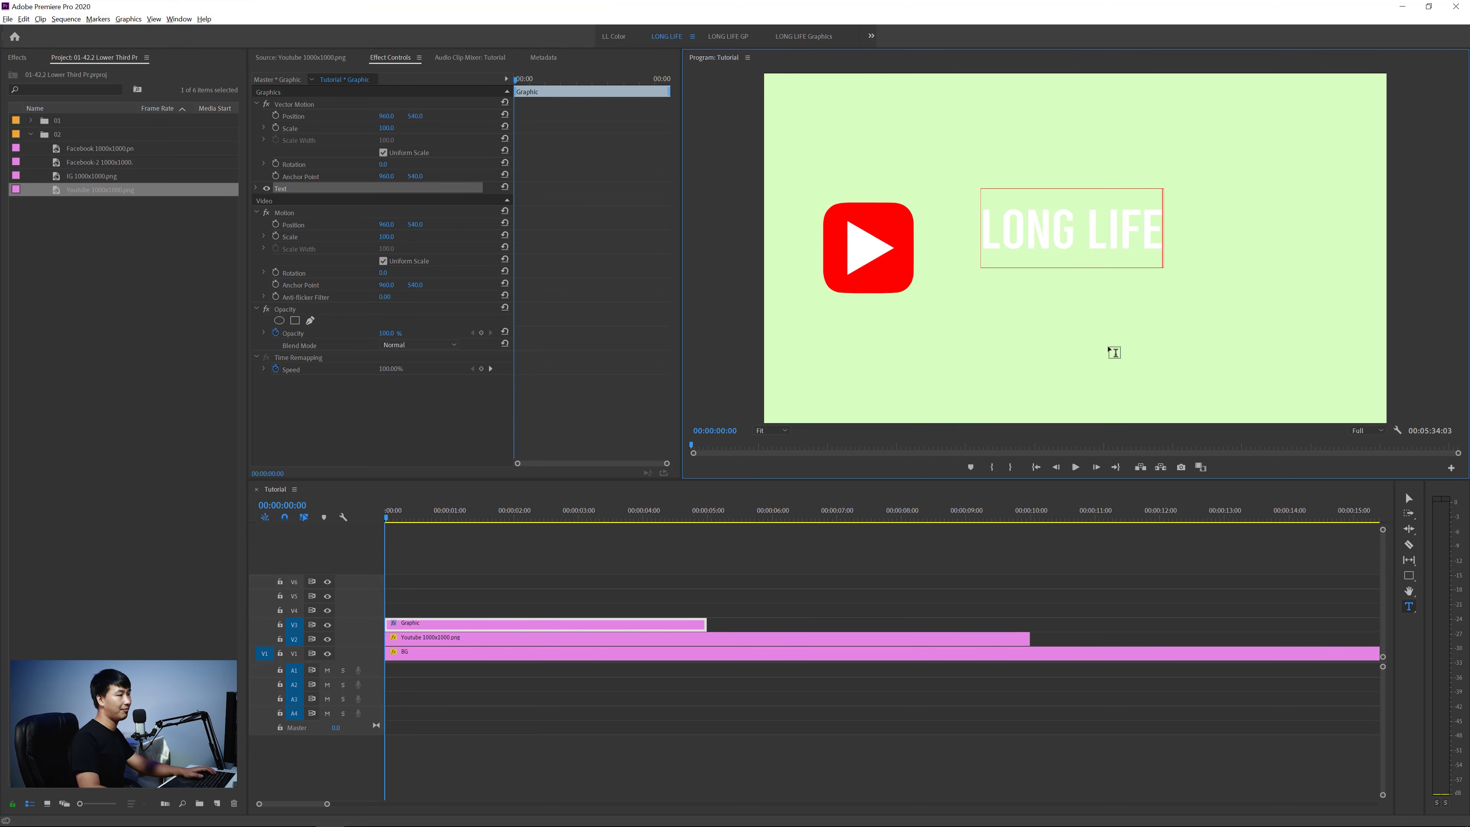
{"action": "left_click", "coordinate": [417, 629]}
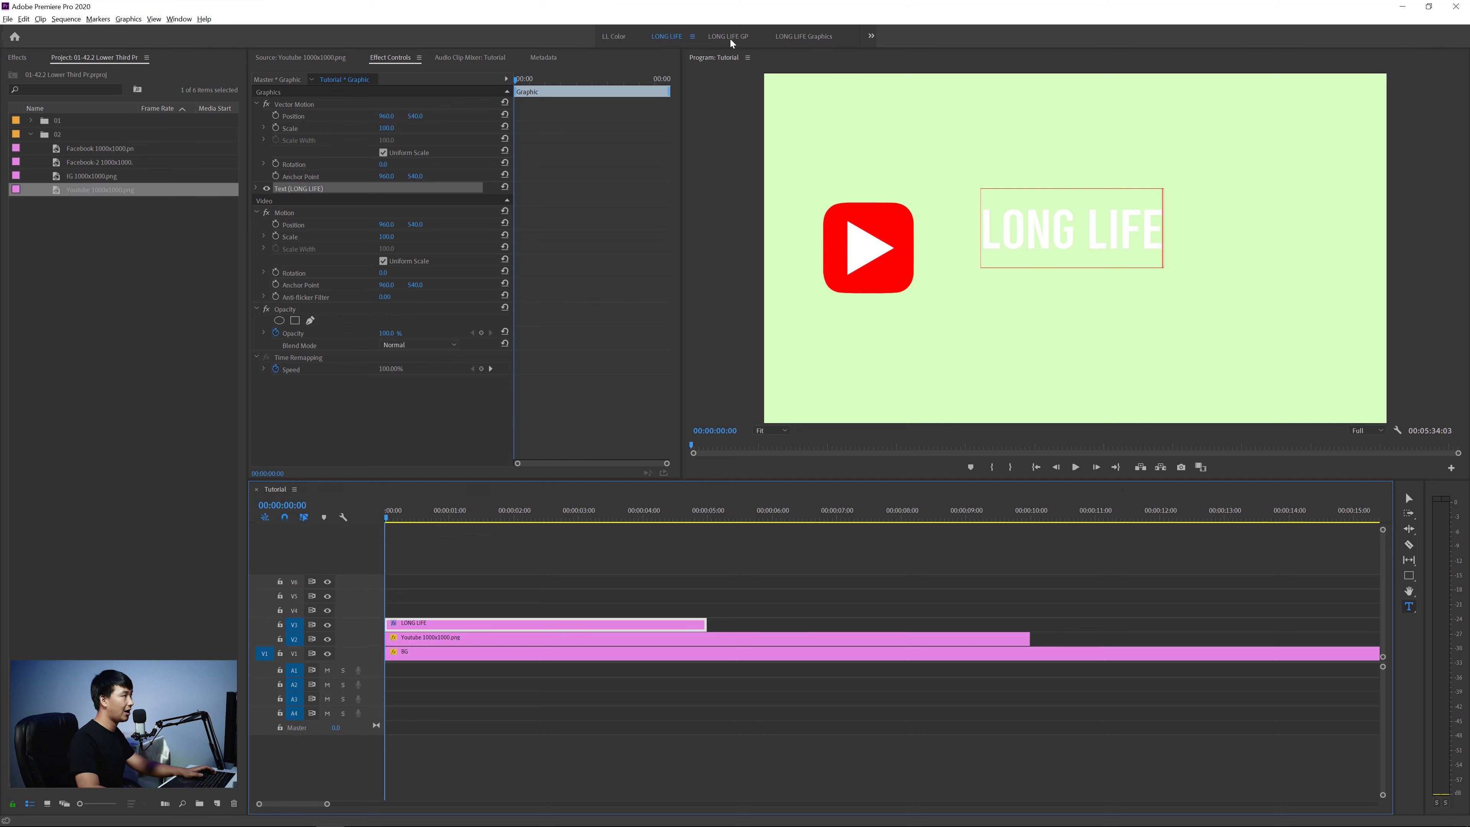
Step: Switch to the LONG LIFE GP workspace, open Essential Graphics Edit, and shift the text left slightly
{"action": "left_click", "coordinate": [728, 37]}
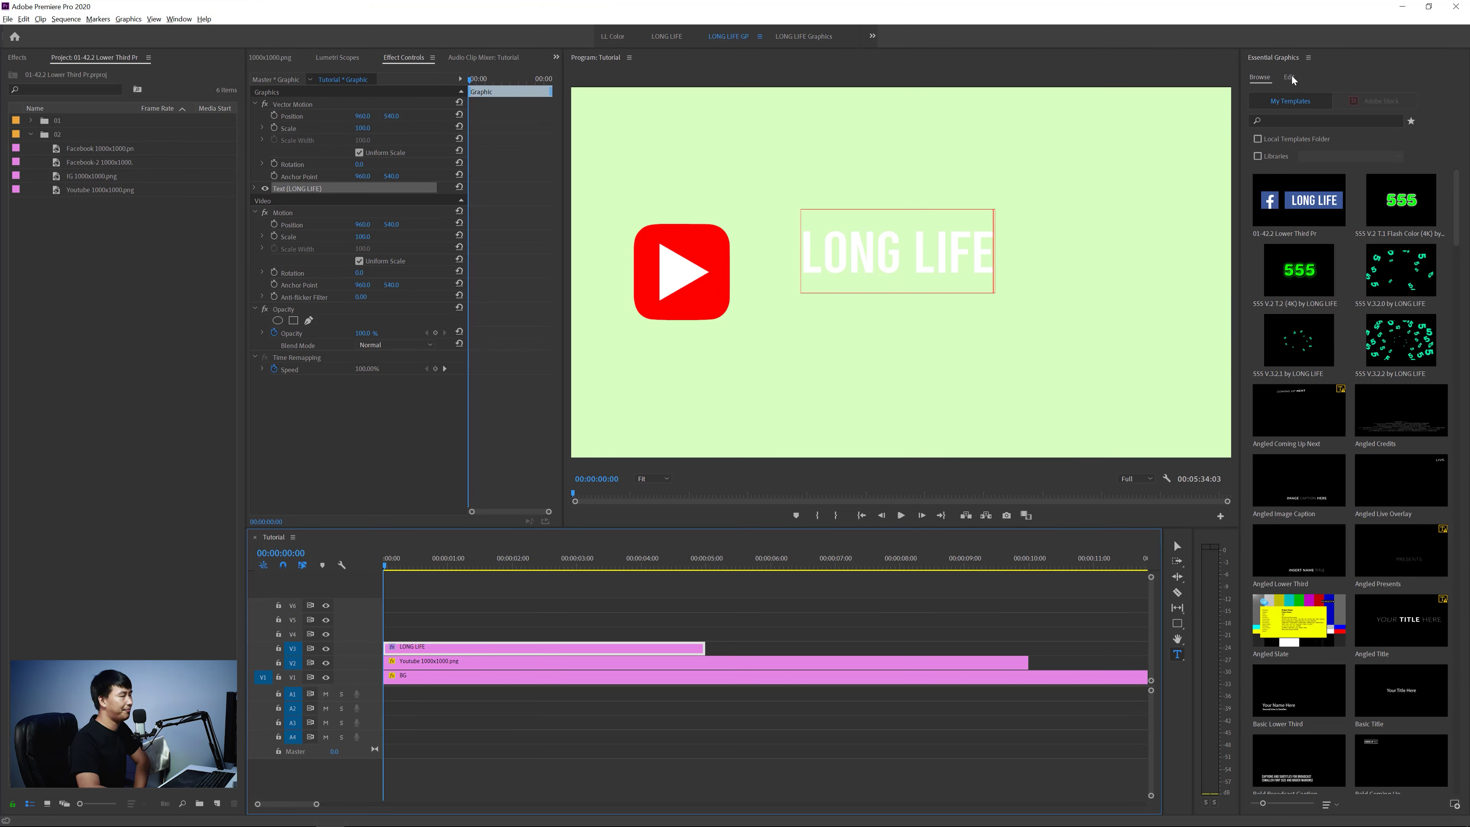
{"action": "left_click", "coordinate": [1290, 76]}
{"action": "left_click_drag", "start_coordinate": [1276, 220], "coordinate": [1335, 217]}
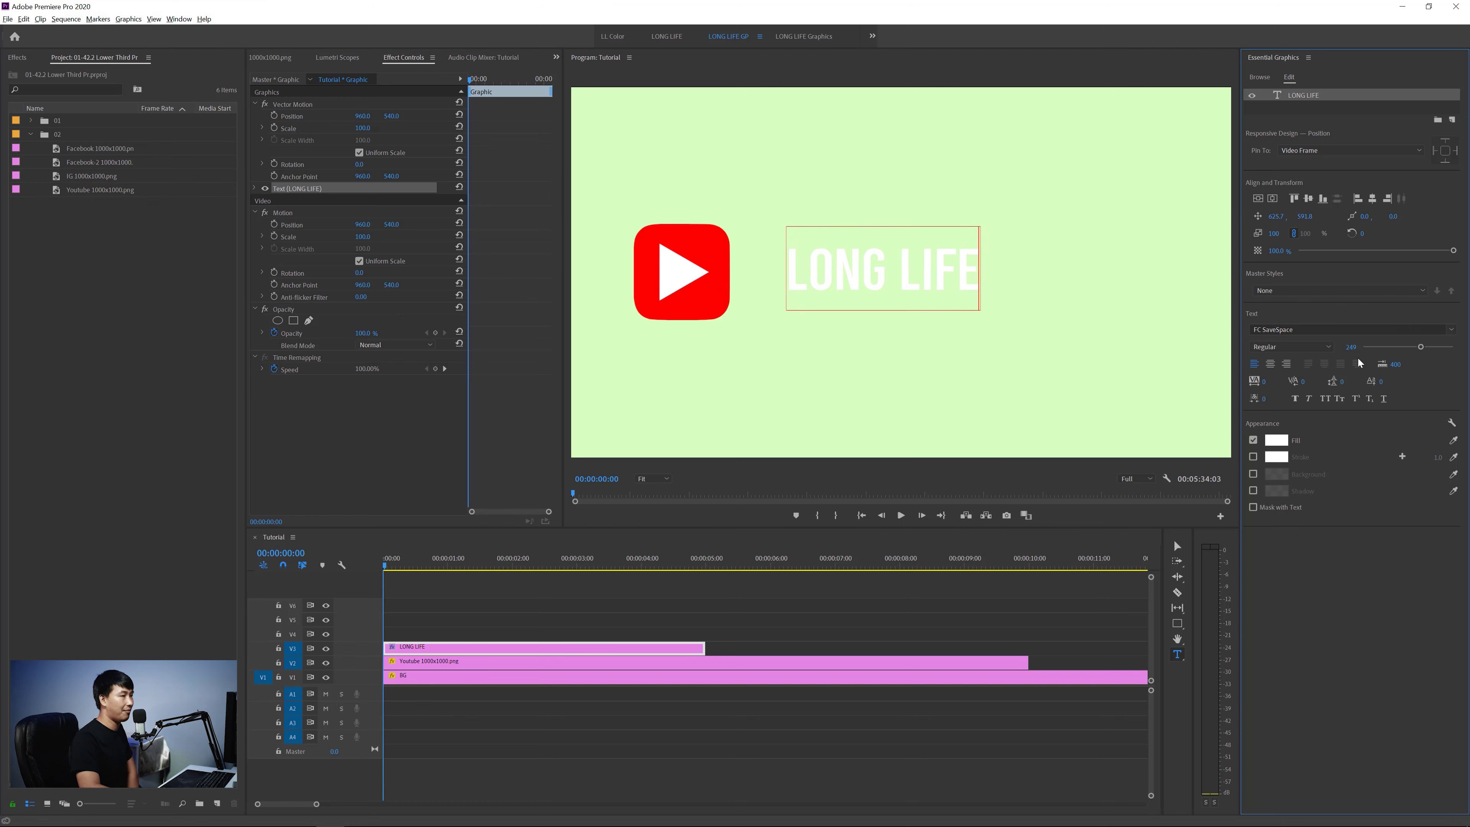
Step: Set the LONG LIFE font size to about 323 and lower it level with the logo
{"action": "left_click_drag", "start_coordinate": [1420, 346], "coordinate": [1453, 346]}
{"action": "left_click", "coordinate": [1304, 100]}
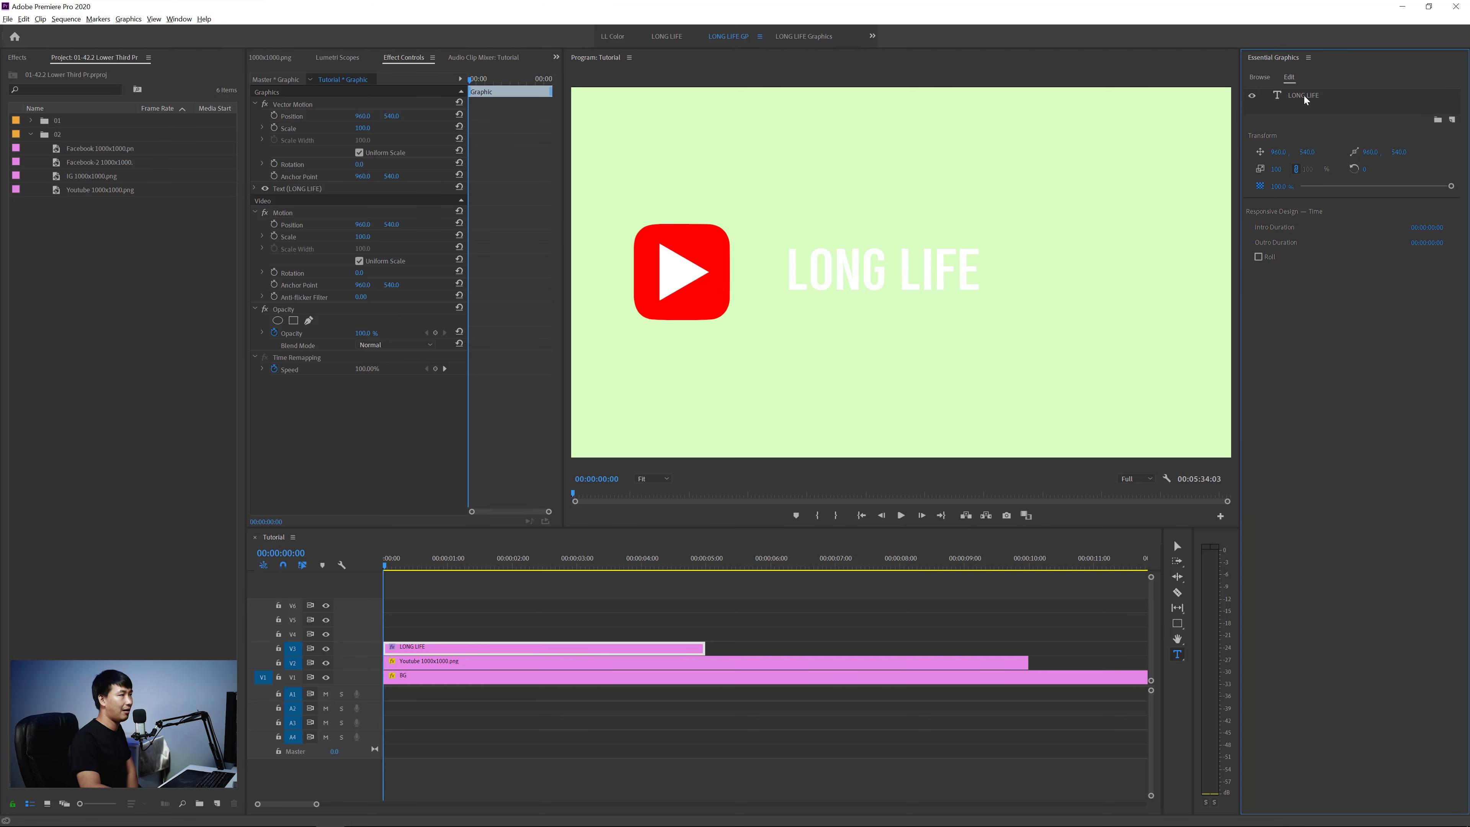
{"action": "left_click", "coordinate": [1304, 96]}
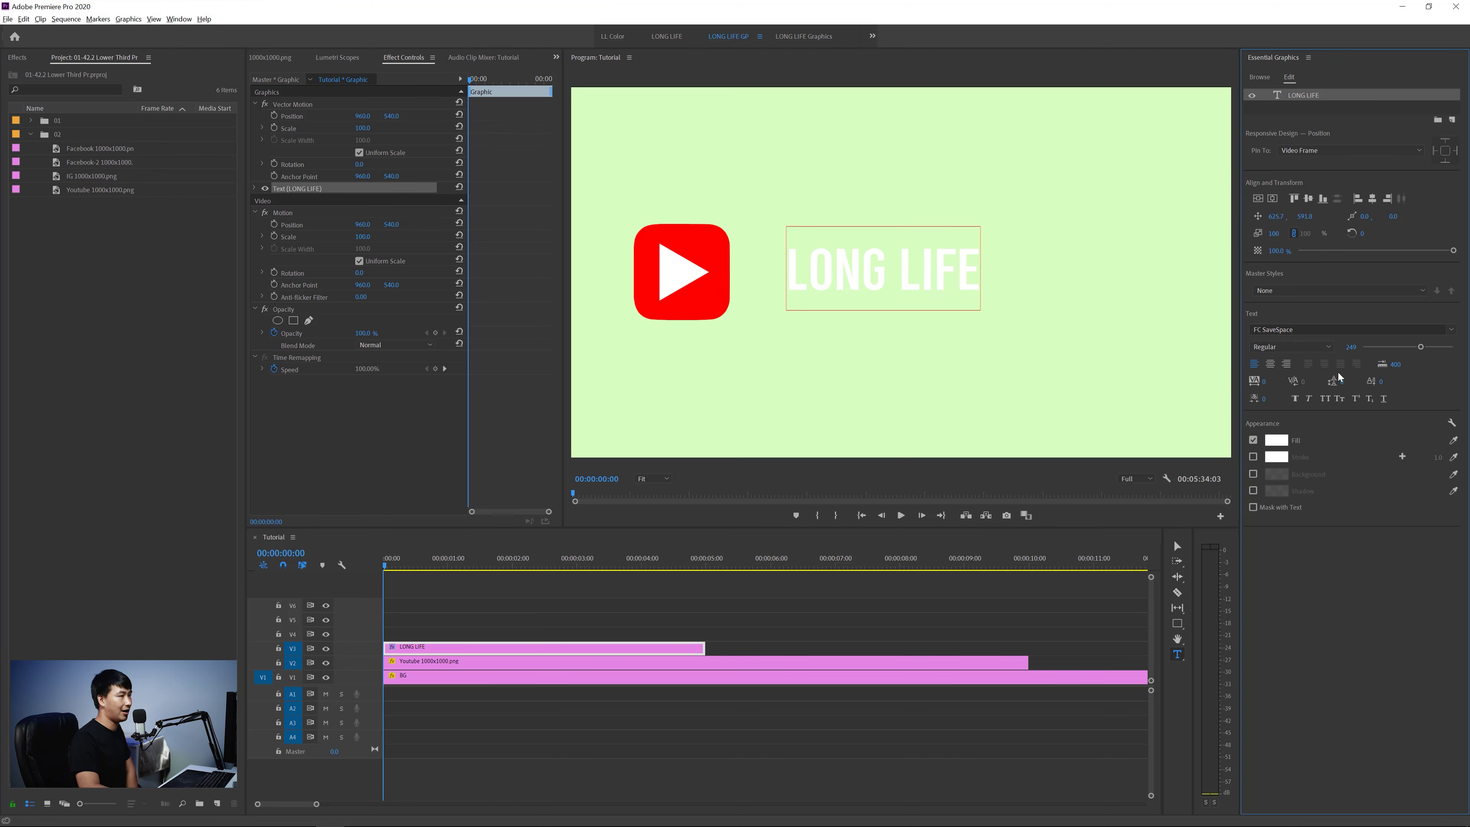
{"action": "mouse_move", "coordinate": [1352, 347]}
{"action": "left_mouse_down"}
{"action": "mouse_move", "coordinate": [1396, 347]}
{"action": "mouse_move", "coordinate": [1349, 347]}
{"action": "left_mouse_up"}
{"action": "mouse_move", "coordinate": [1305, 216]}
{"action": "left_mouse_down"}
{"action": "mouse_move", "coordinate": [1326, 216]}
{"action": "mouse_move", "coordinate": [1298, 216]}
{"action": "left_mouse_up"}
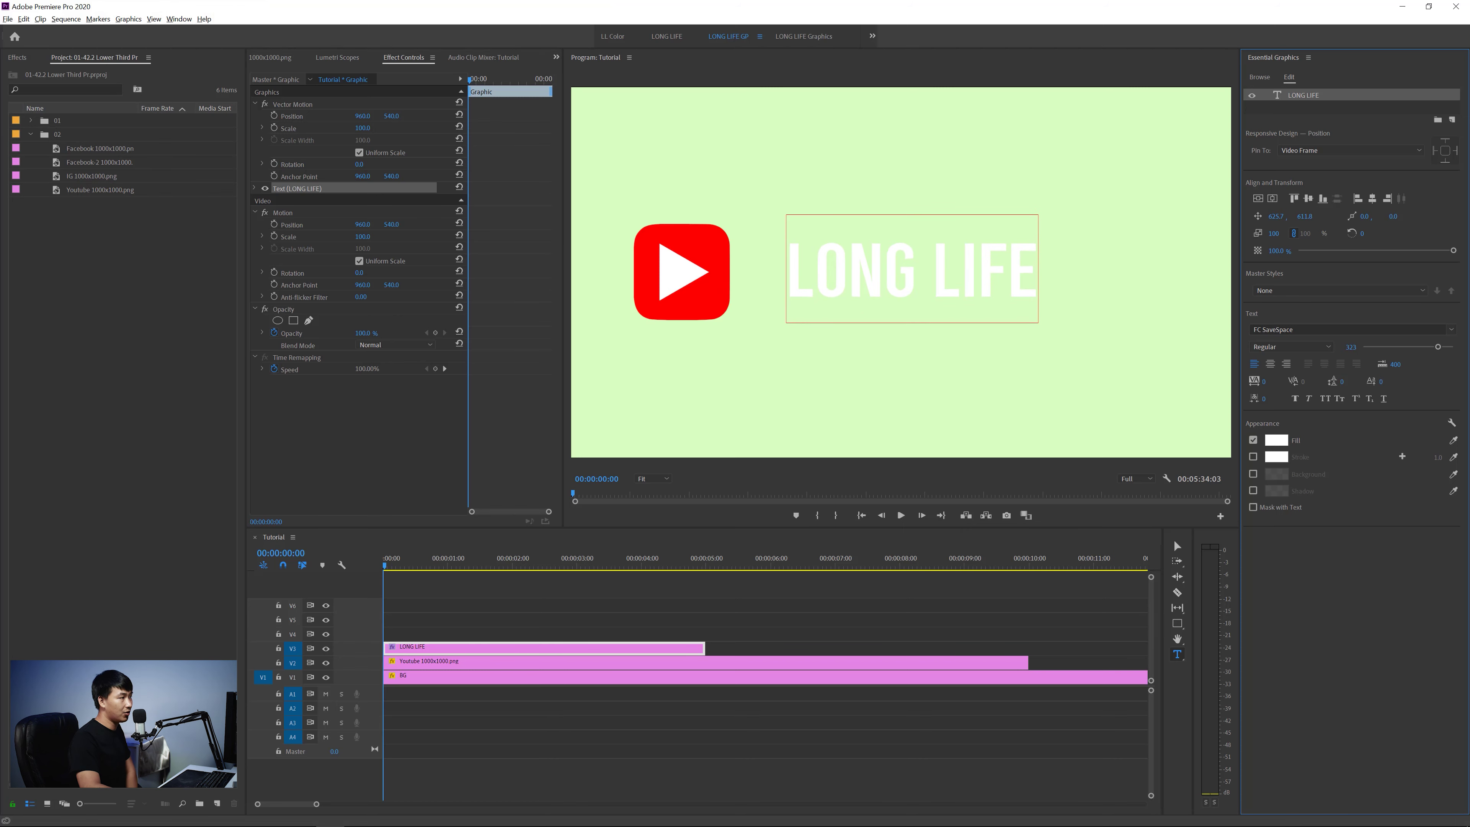
{"action": "key", "text": "Down"}
{"action": "key", "text": "Down"}
{"action": "key", "text": "Down"}
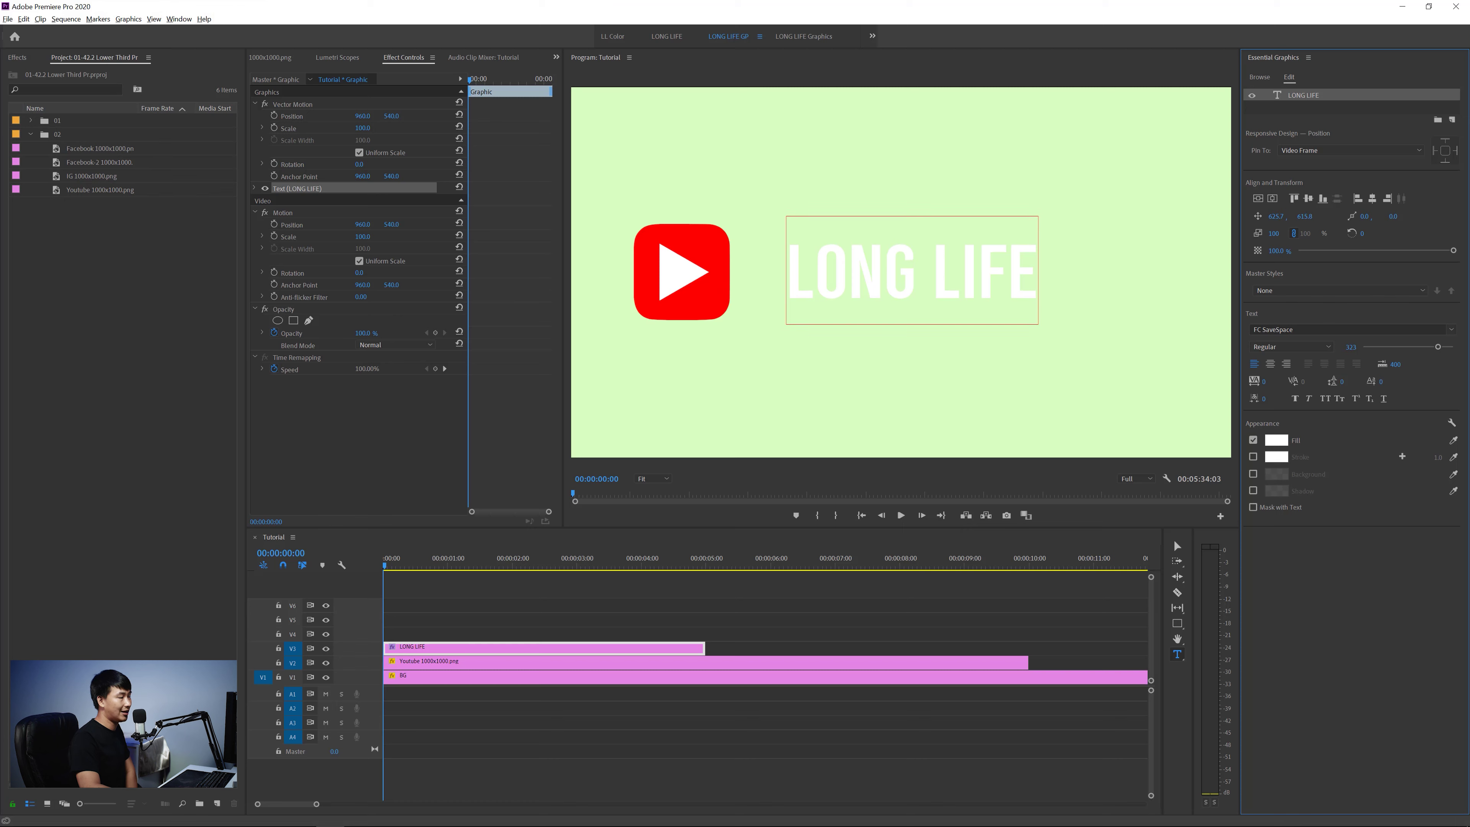
{"action": "key", "text": "Up"}
{"action": "key", "text": "Up"}
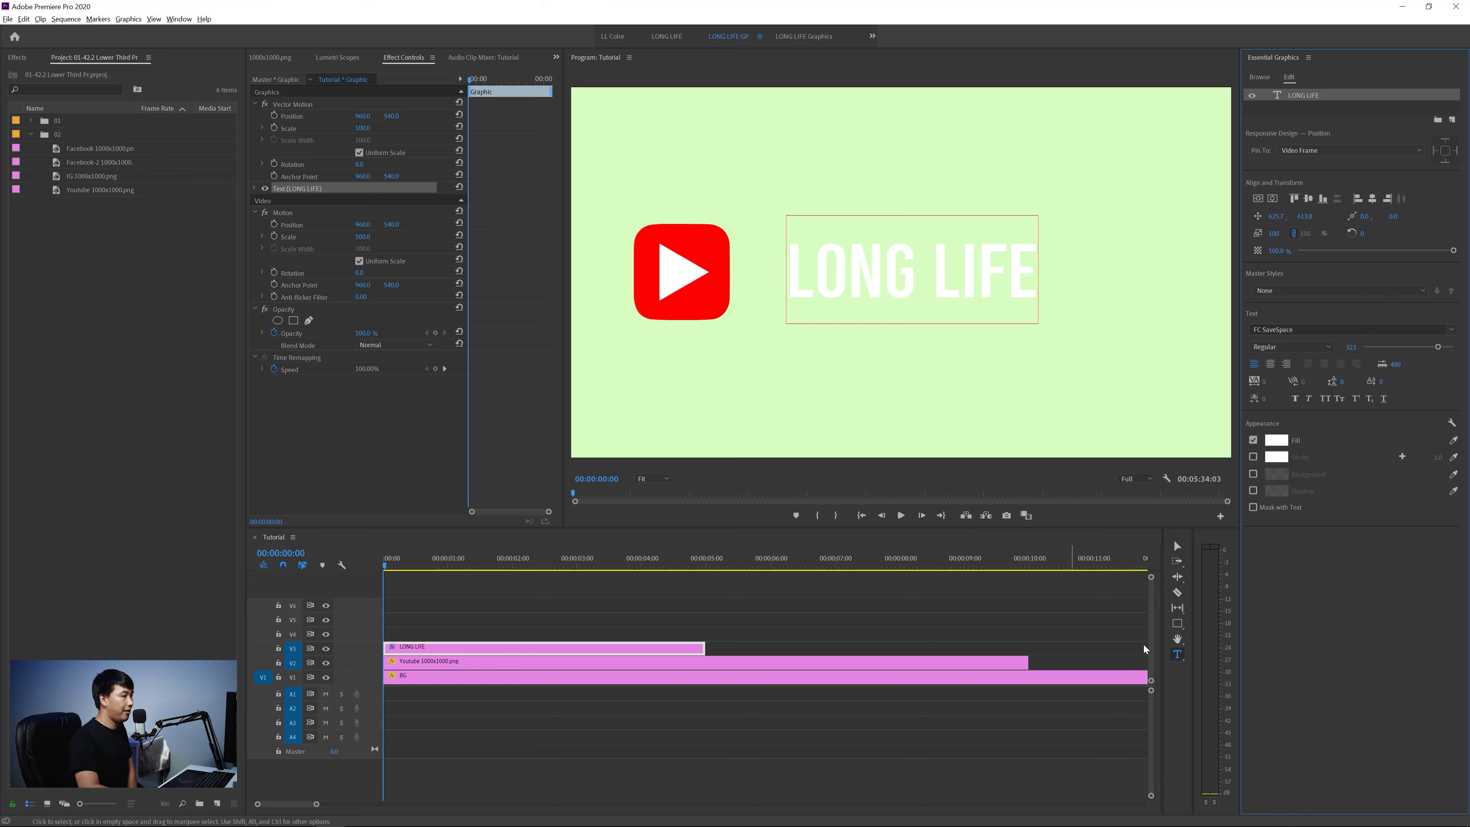
Step: Draw a pink rectangle over the LONG LIFE text as a new V4 graphic using the Rectangle Tool
{"action": "left_click", "coordinate": [1179, 625]}
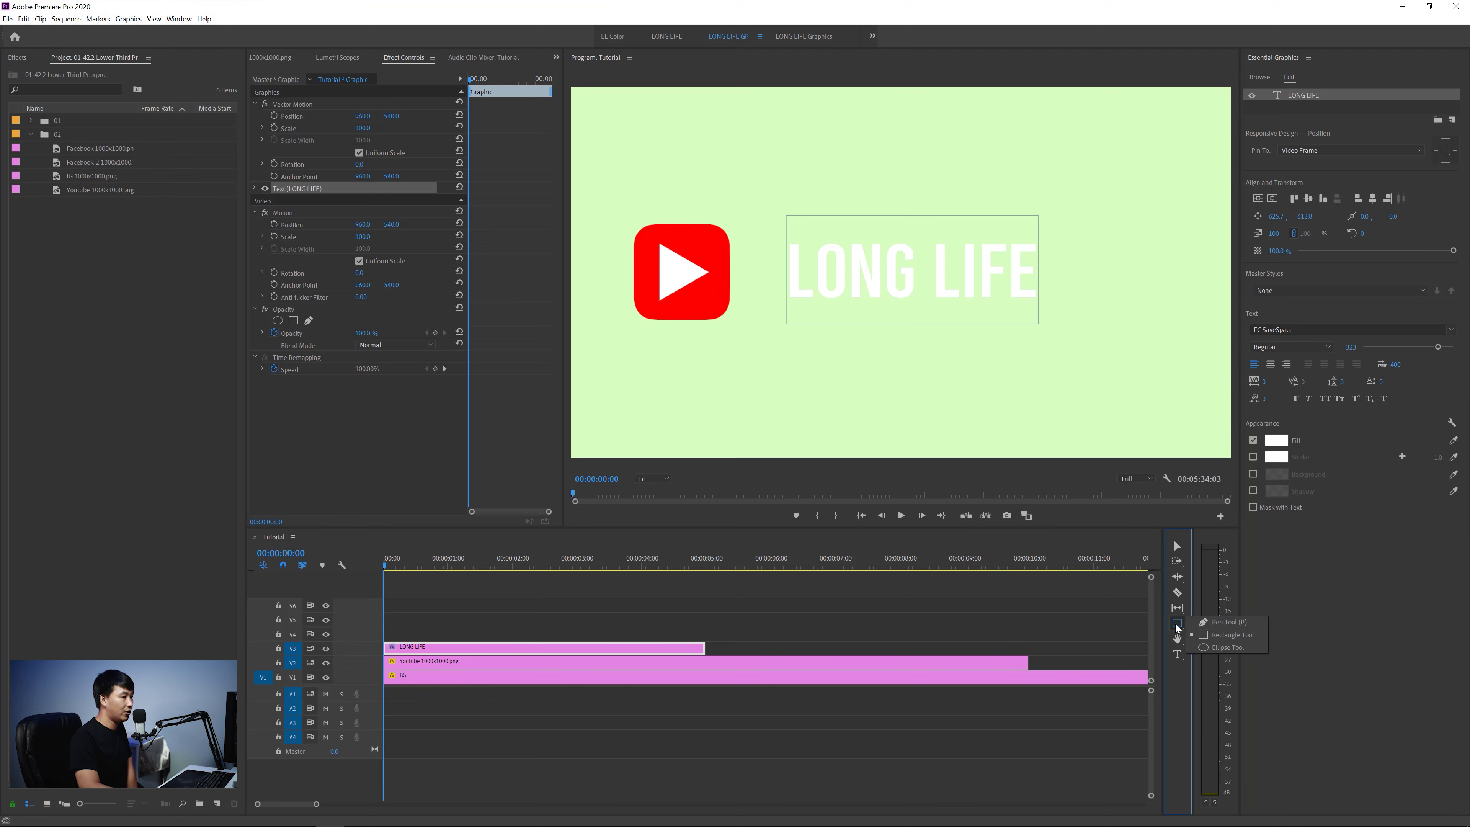
{"action": "left_click", "coordinate": [1217, 635]}
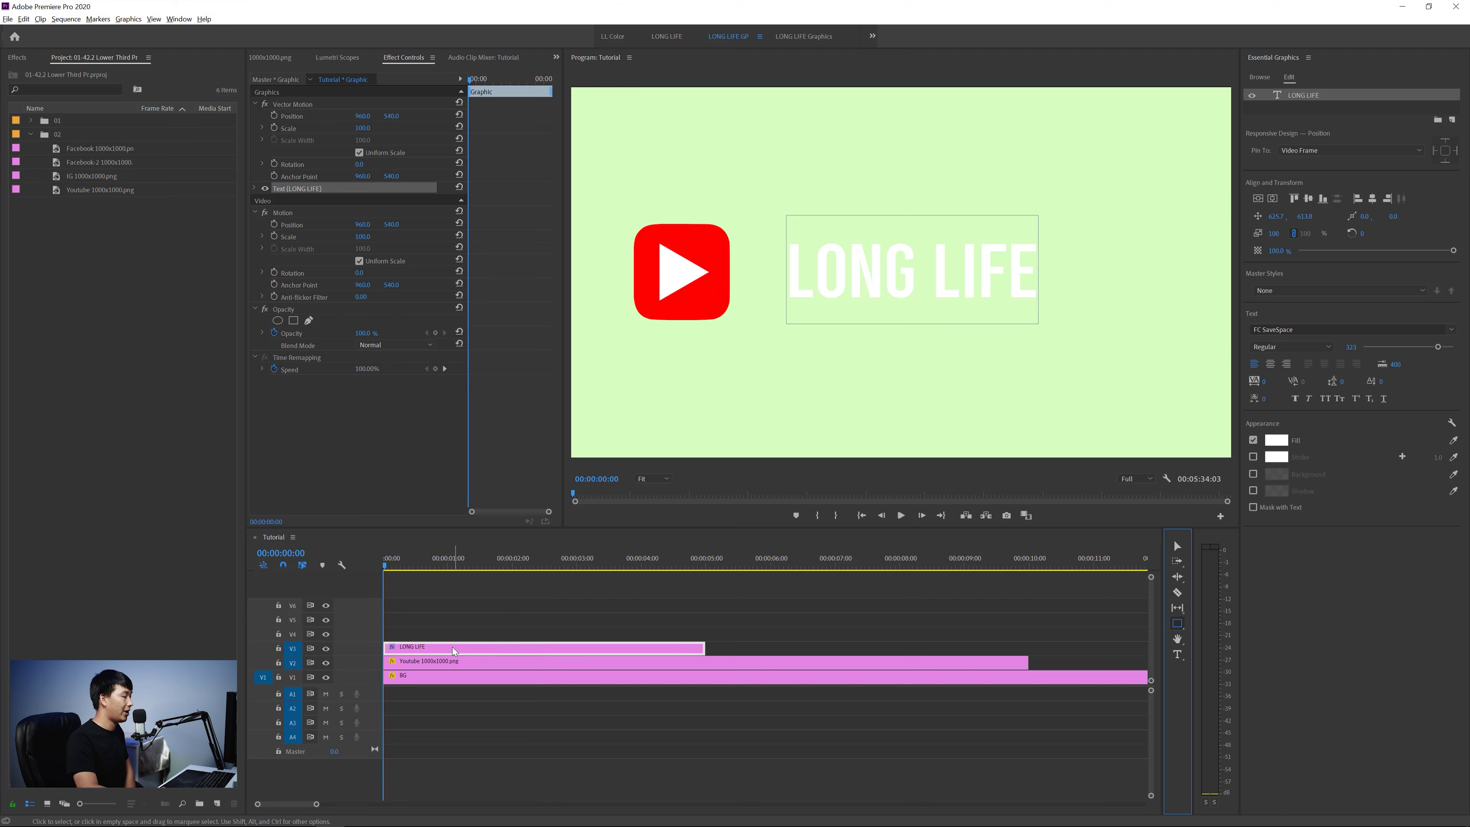
{"action": "left_click", "coordinate": [501, 589]}
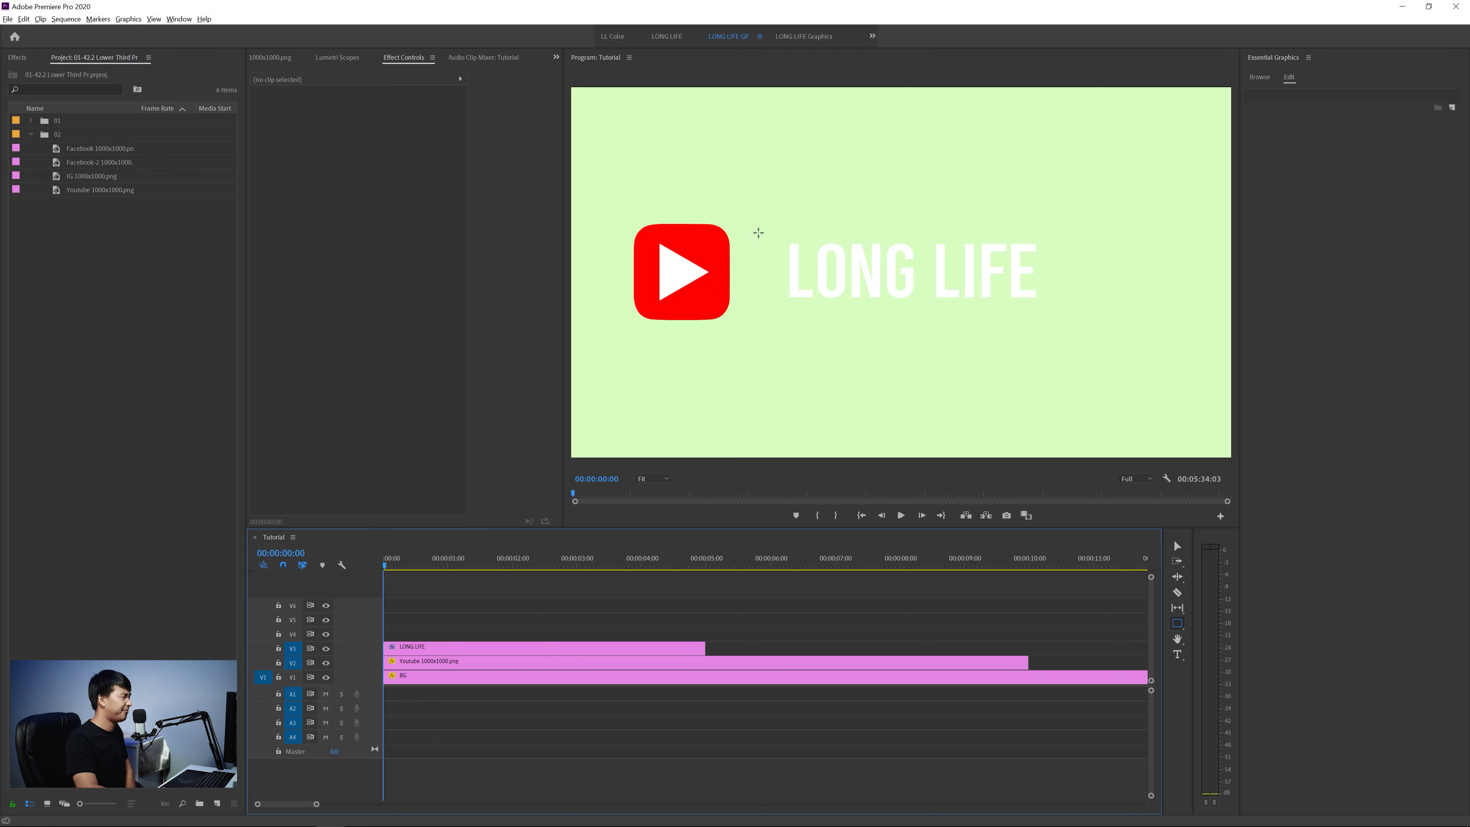
{"action": "left_click_drag", "start_coordinate": [743, 223], "coordinate": [1066, 312]}
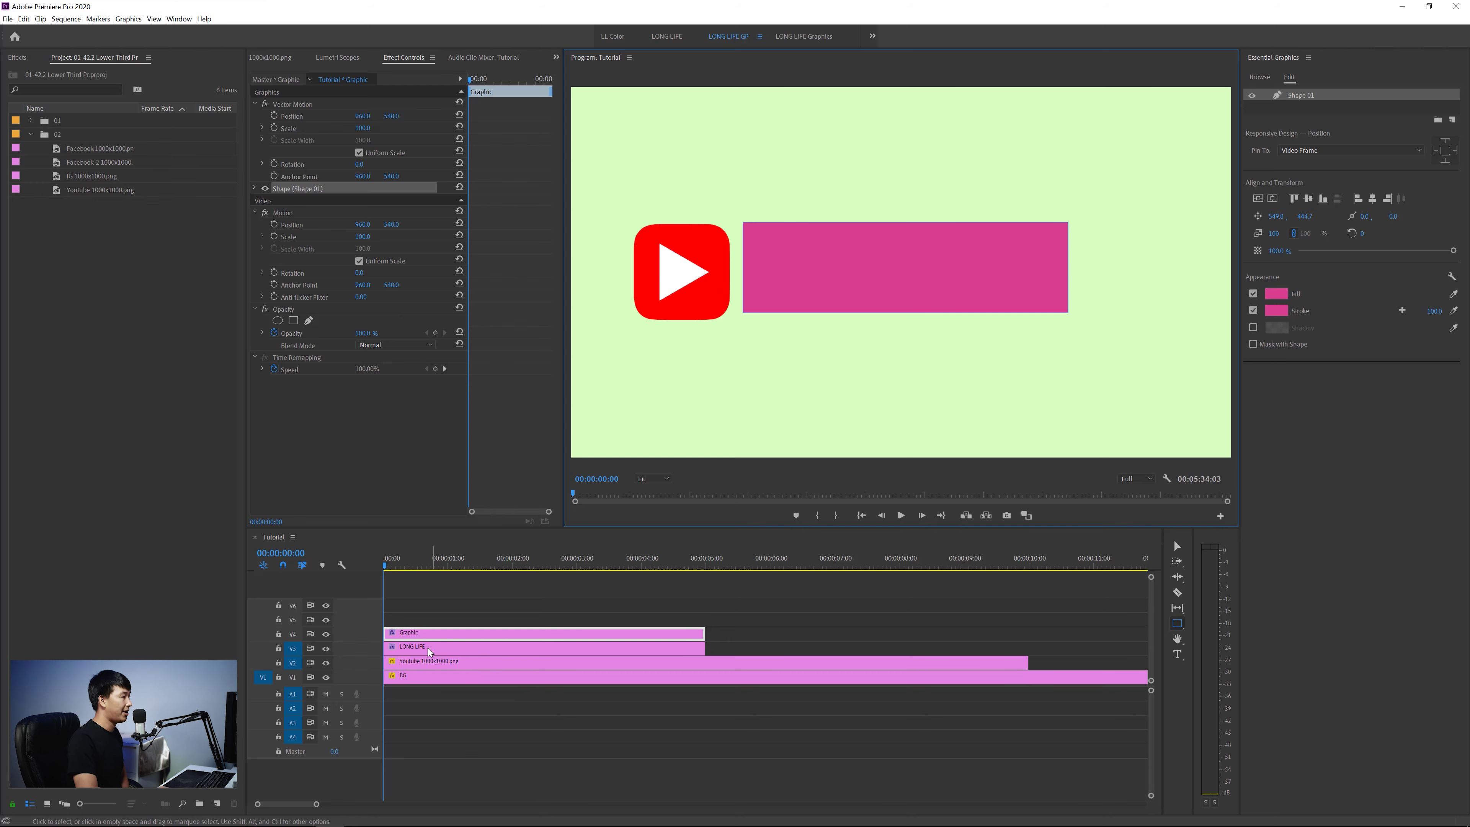
Step: Select Shape 01 in the rectangle graphic and set its fill to the YouTube logo's red
{"action": "left_click", "coordinate": [415, 652]}
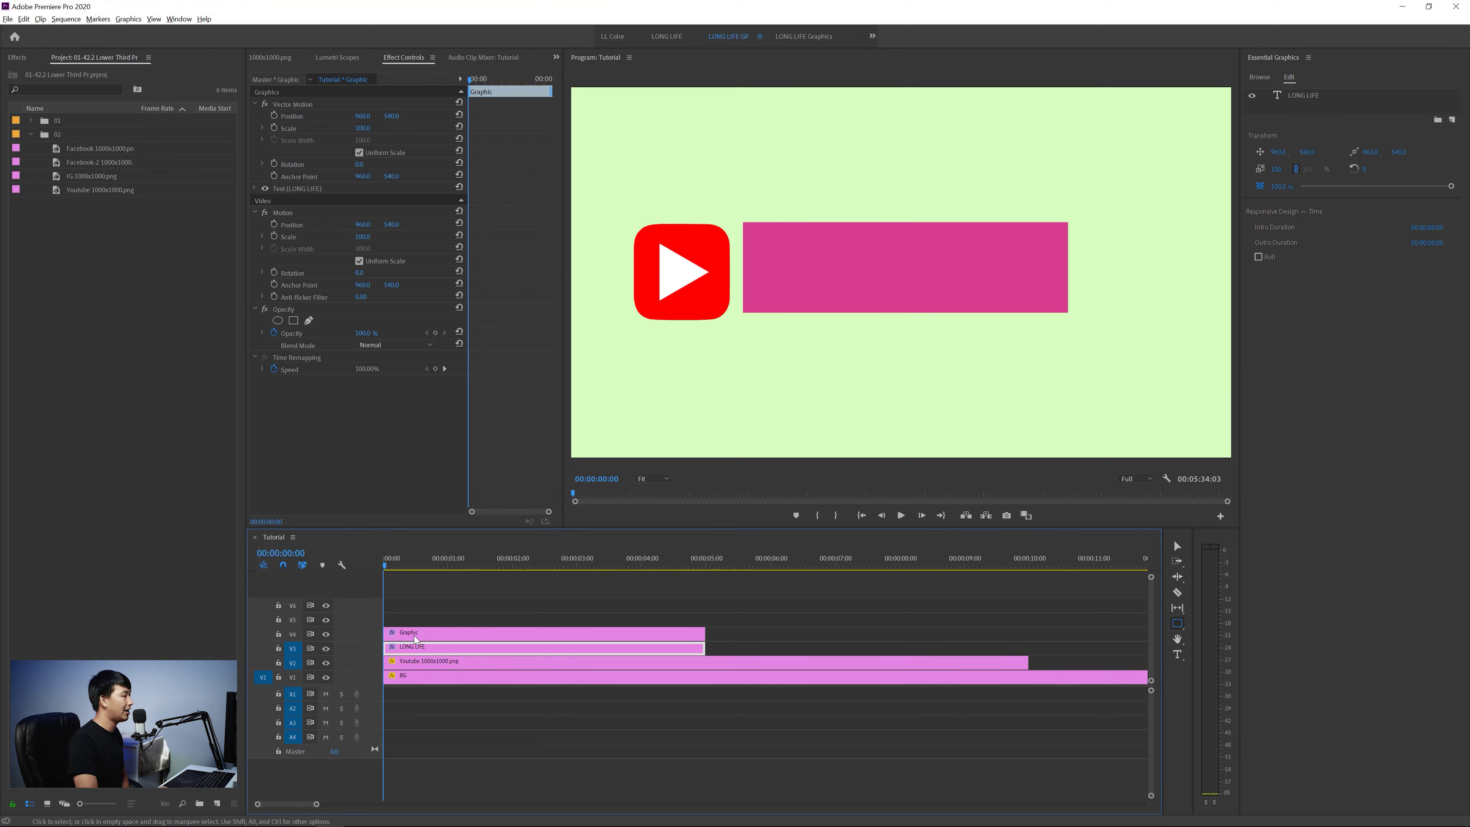
{"action": "left_click", "coordinate": [416, 635]}
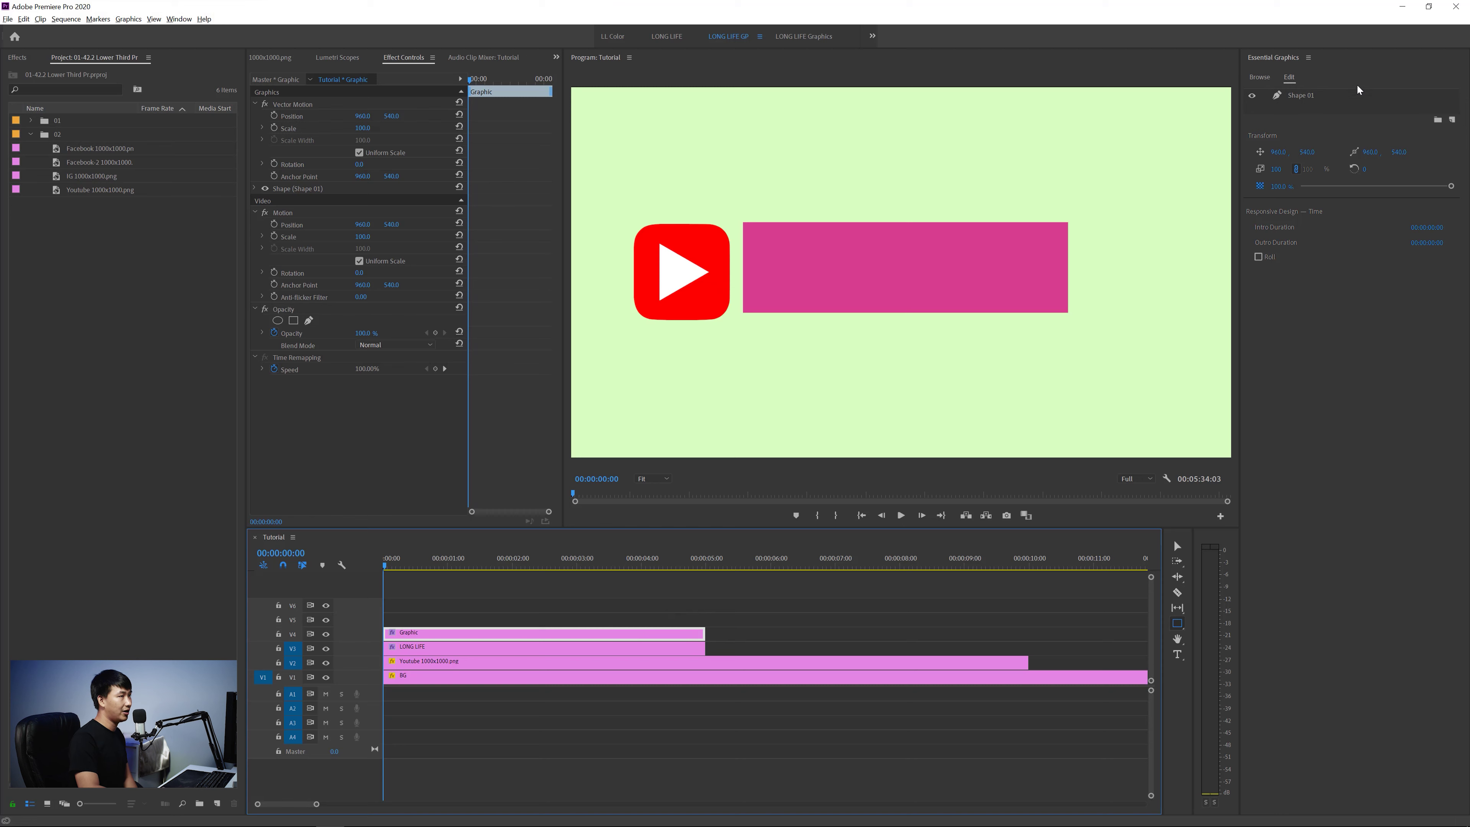
{"action": "left_click", "coordinate": [1306, 96]}
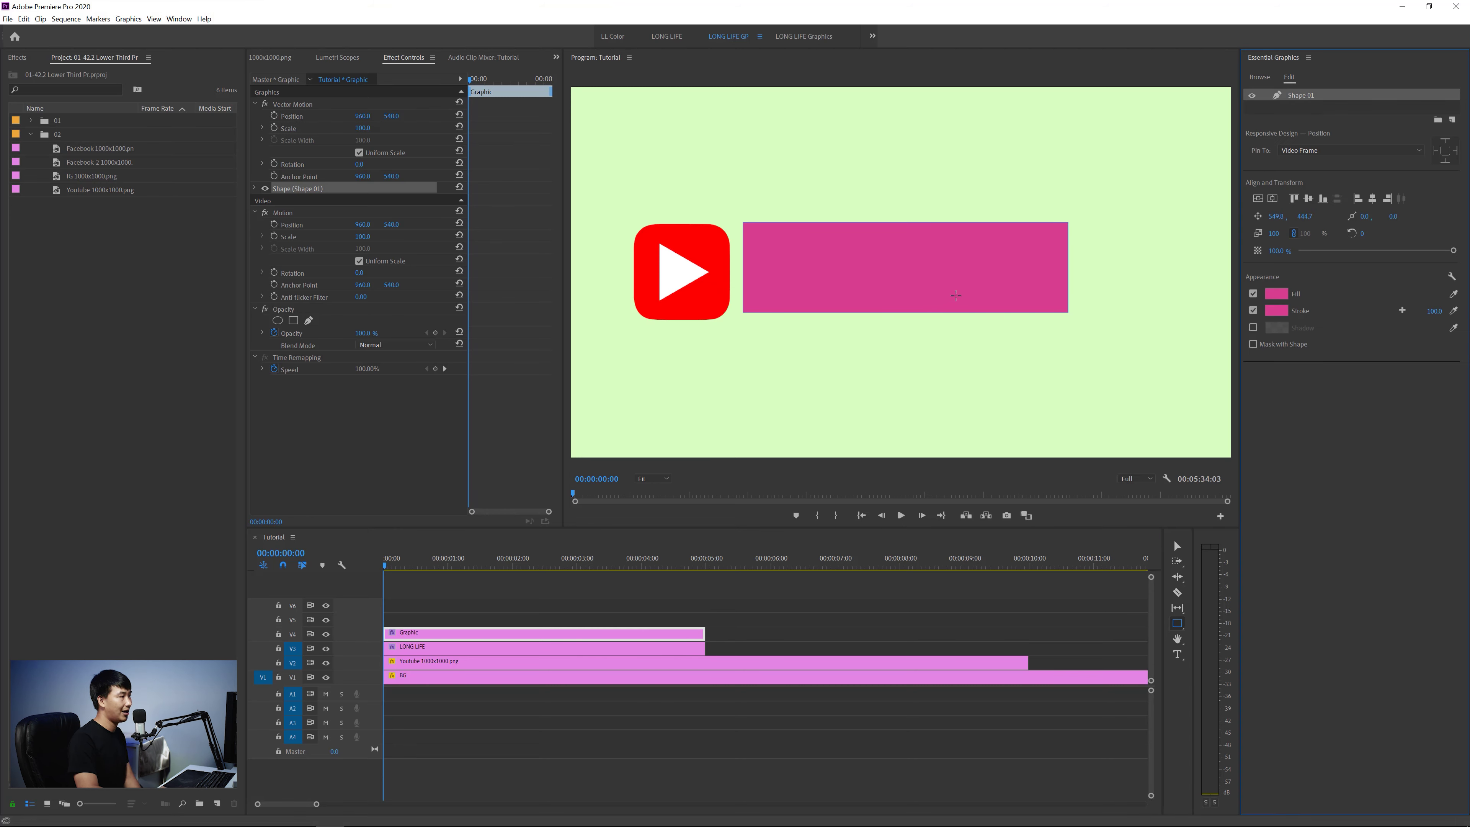
{"action": "left_click", "coordinate": [1454, 295]}
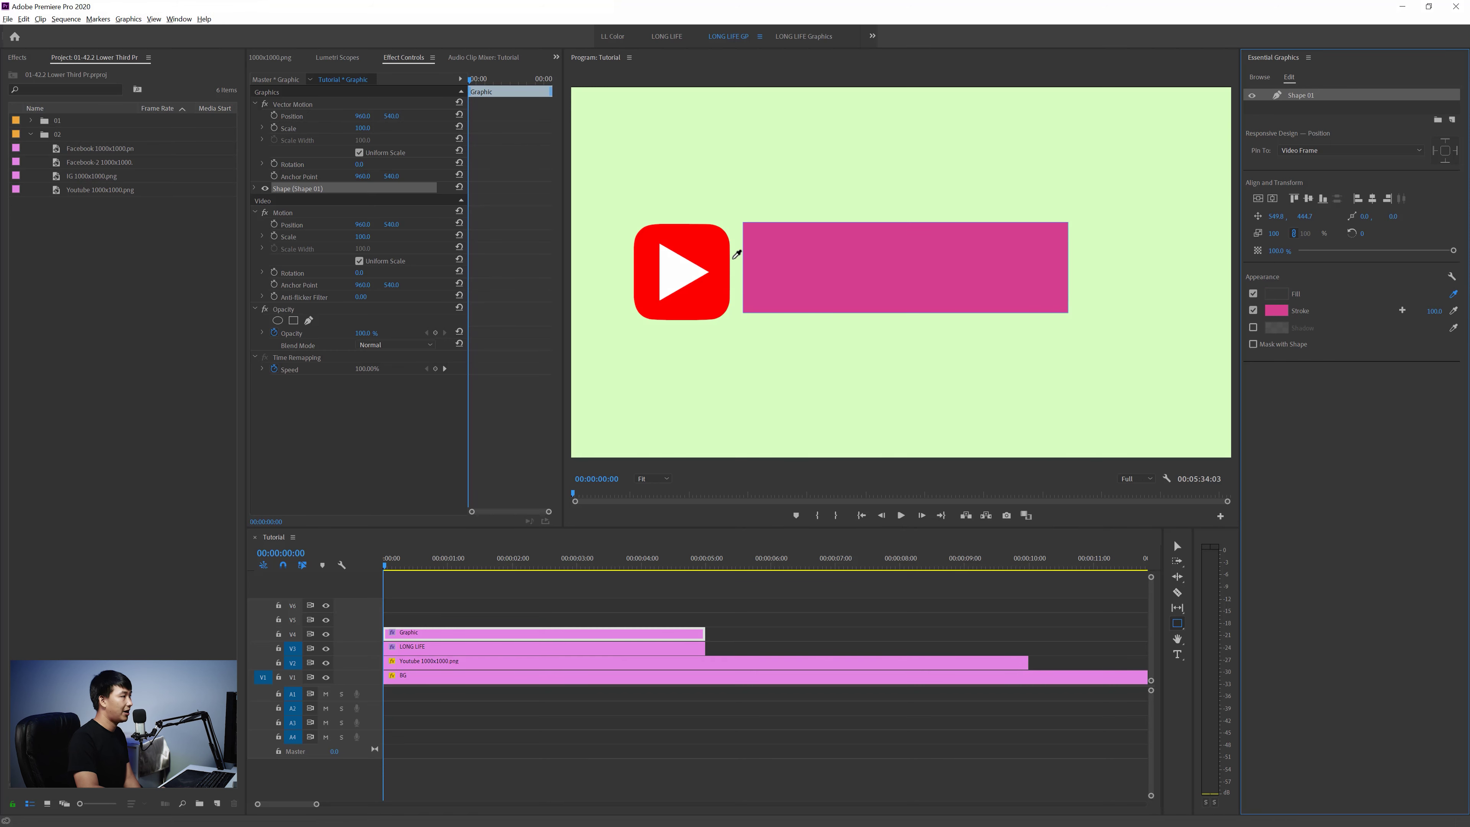
{"action": "left_click", "coordinate": [716, 242]}
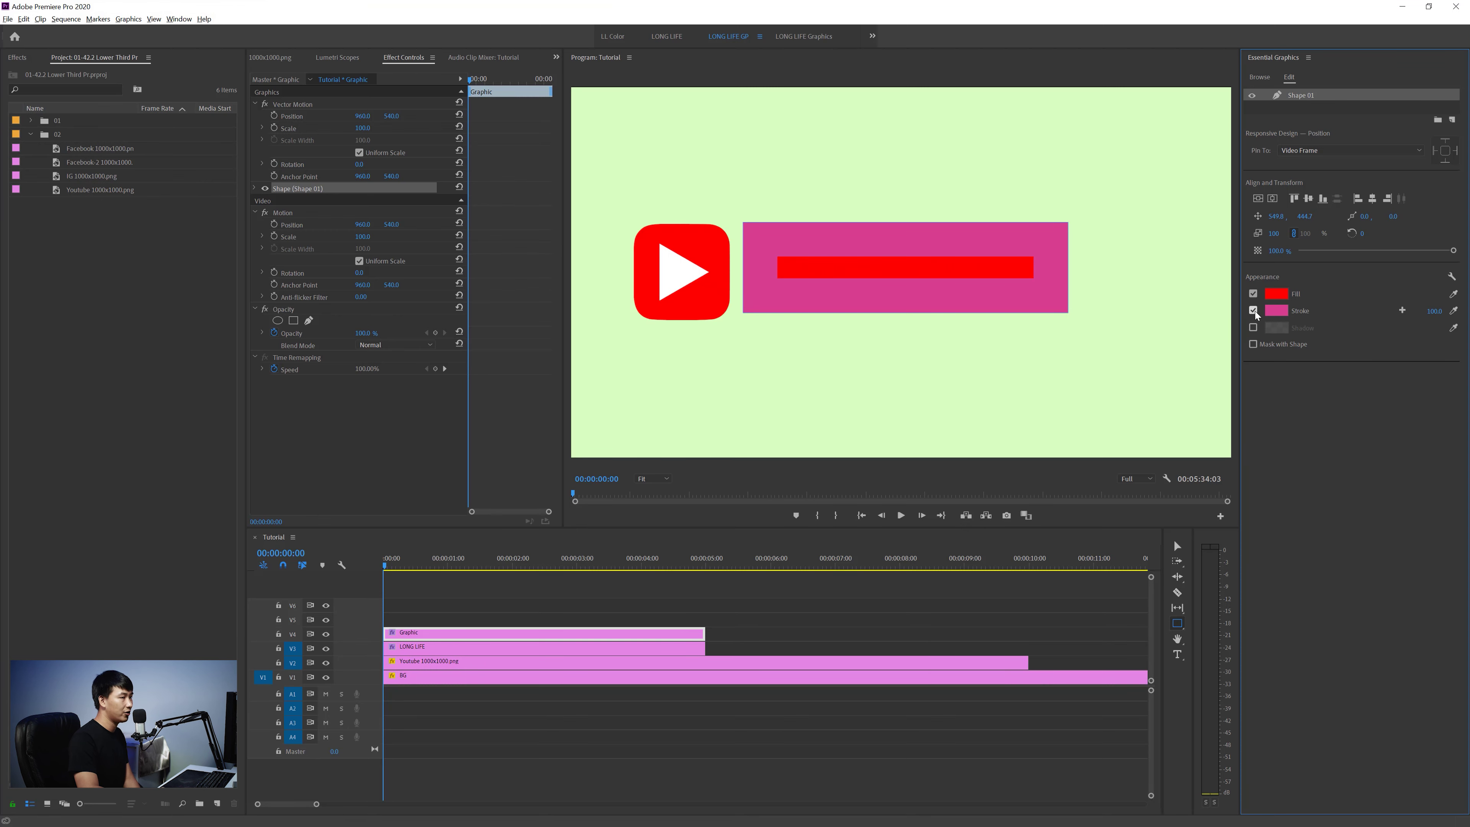
Step: Give the bar's stroke the logo's red too and open its Graphics Properties
{"action": "left_click", "coordinate": [1452, 311]}
{"action": "left_click", "coordinate": [1279, 294]}
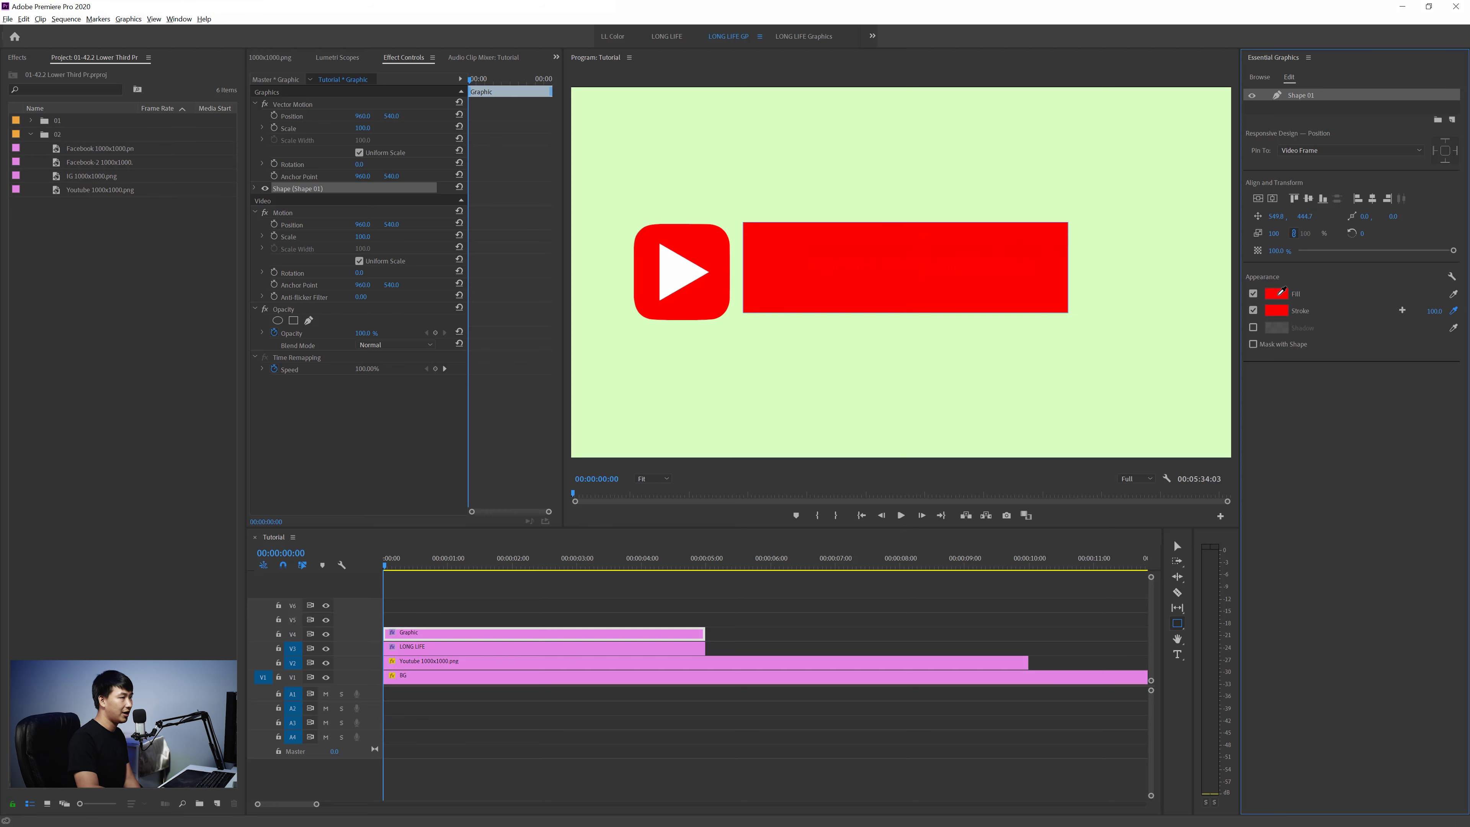
{"action": "left_click", "coordinate": [712, 243]}
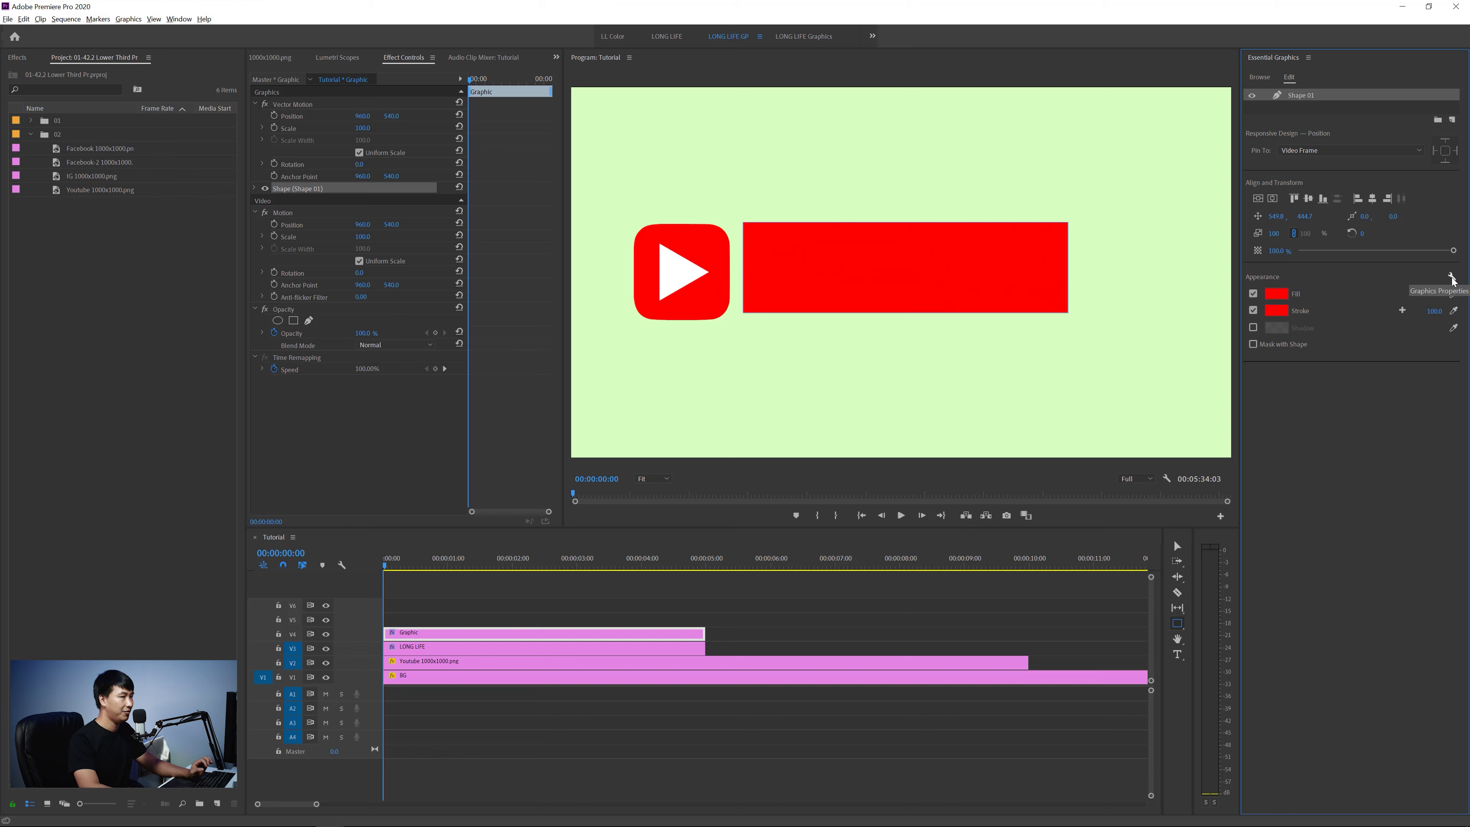
{"action": "left_click", "coordinate": [1452, 277]}
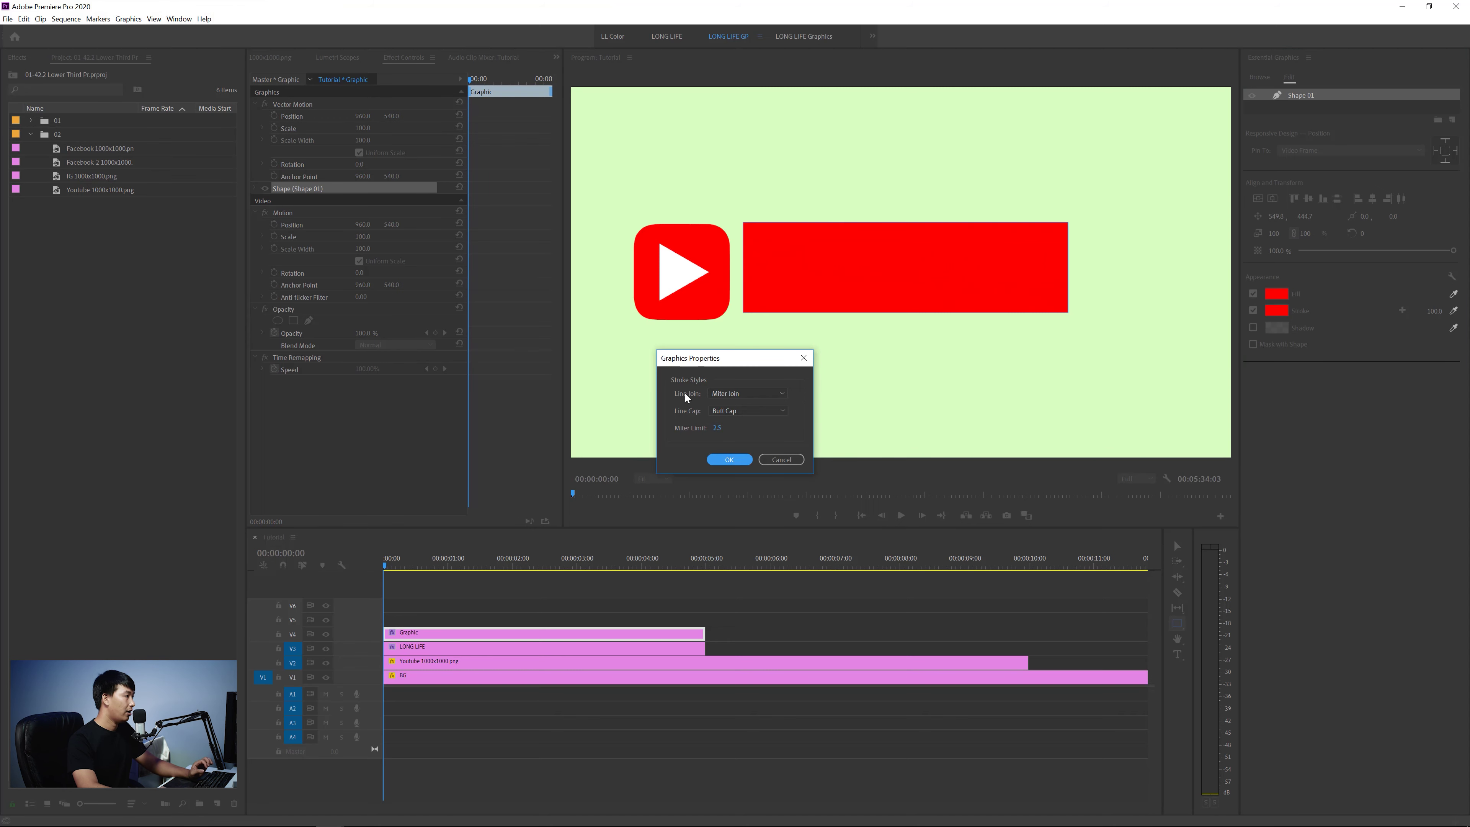
Step: Set the bar outline's Line Join to Round Join and confirm
{"action": "left_click", "coordinate": [744, 394]}
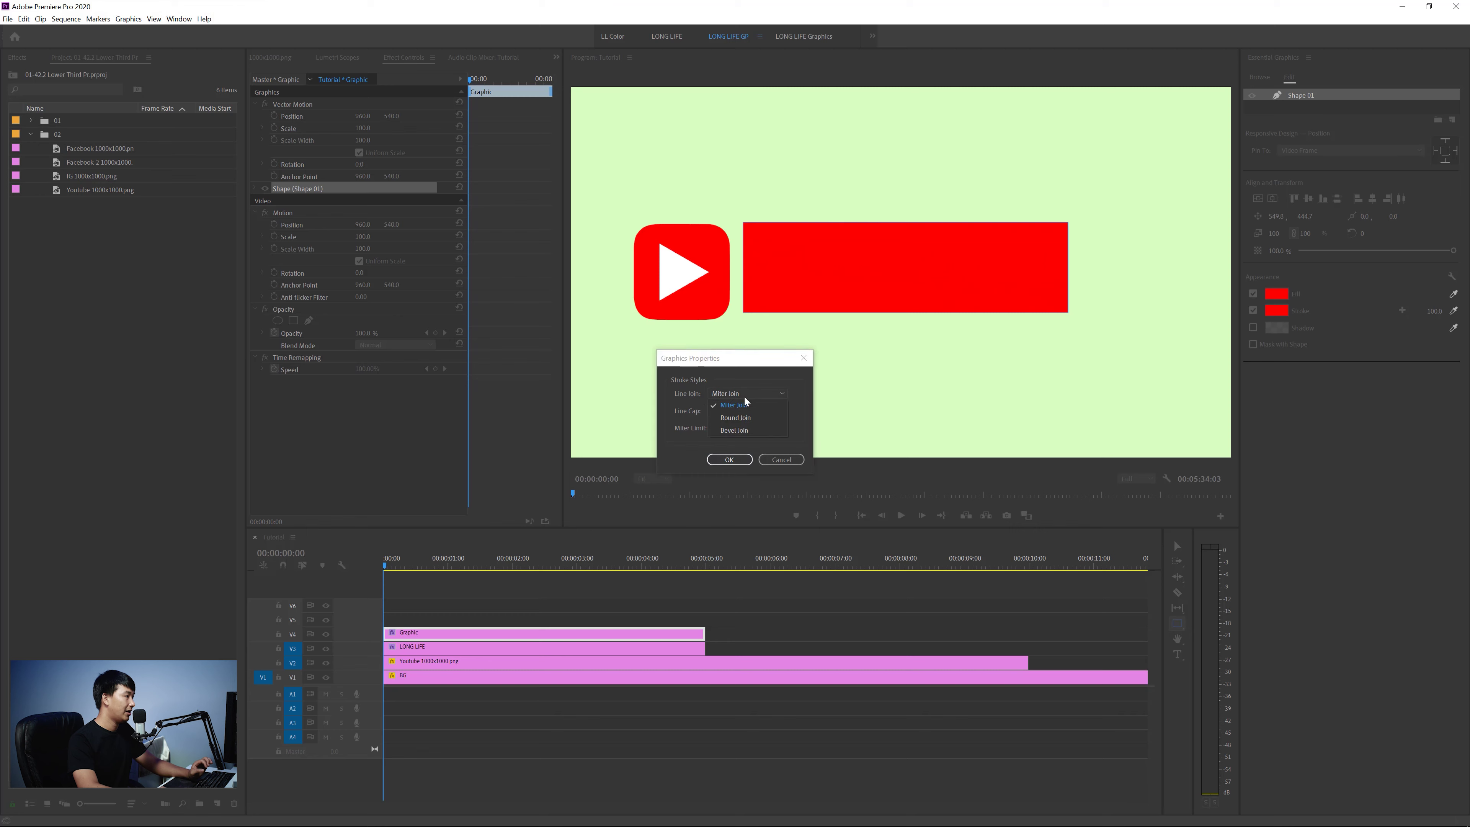
{"action": "left_click", "coordinate": [748, 418]}
{"action": "left_click", "coordinate": [730, 459]}
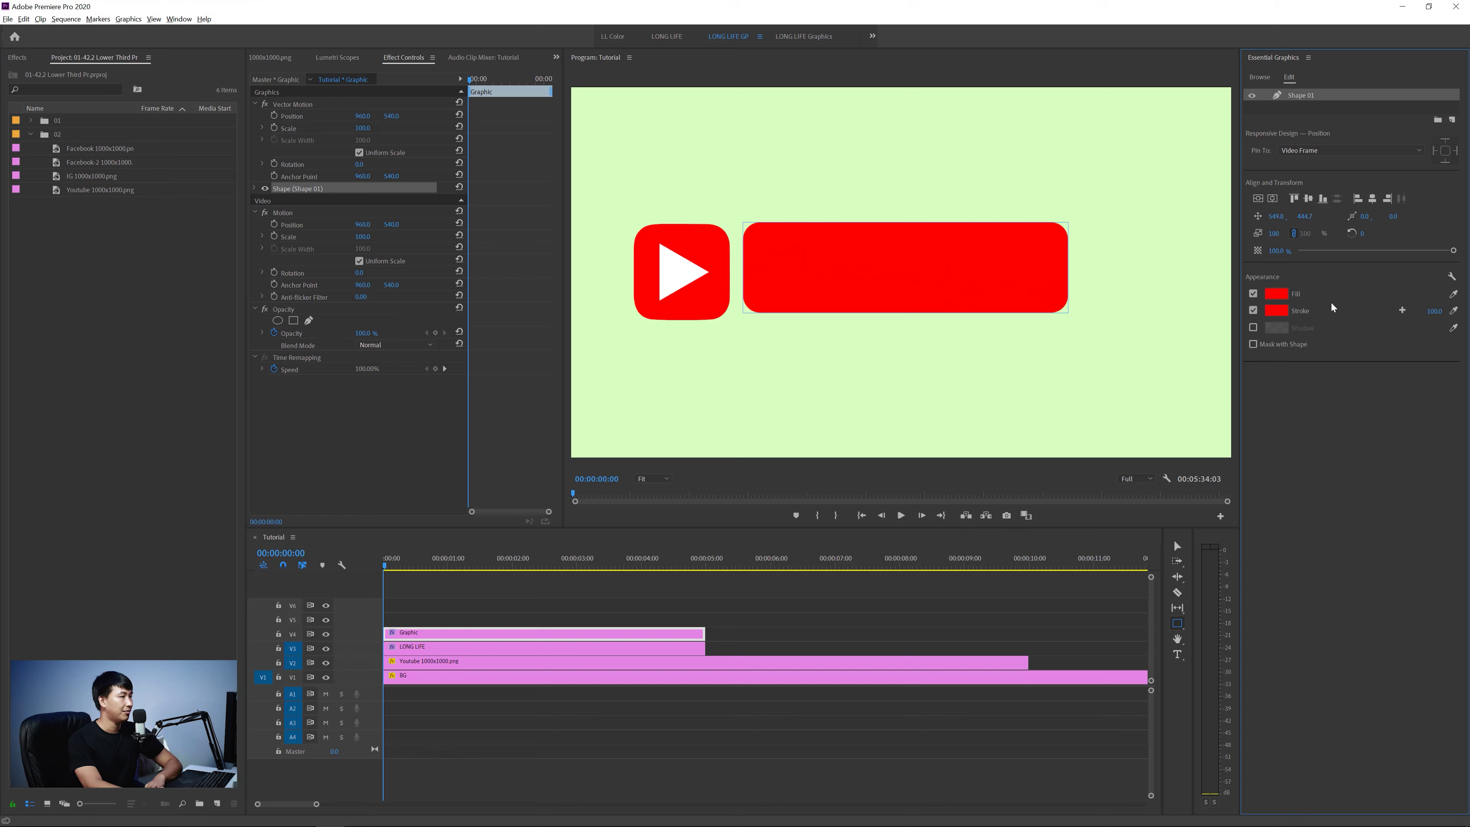
Step: Try a yellow stroke at width 26, then resample the logo's red for the stroke
{"action": "left_click", "coordinate": [1276, 311]}
{"action": "left_click", "coordinate": [713, 394]}
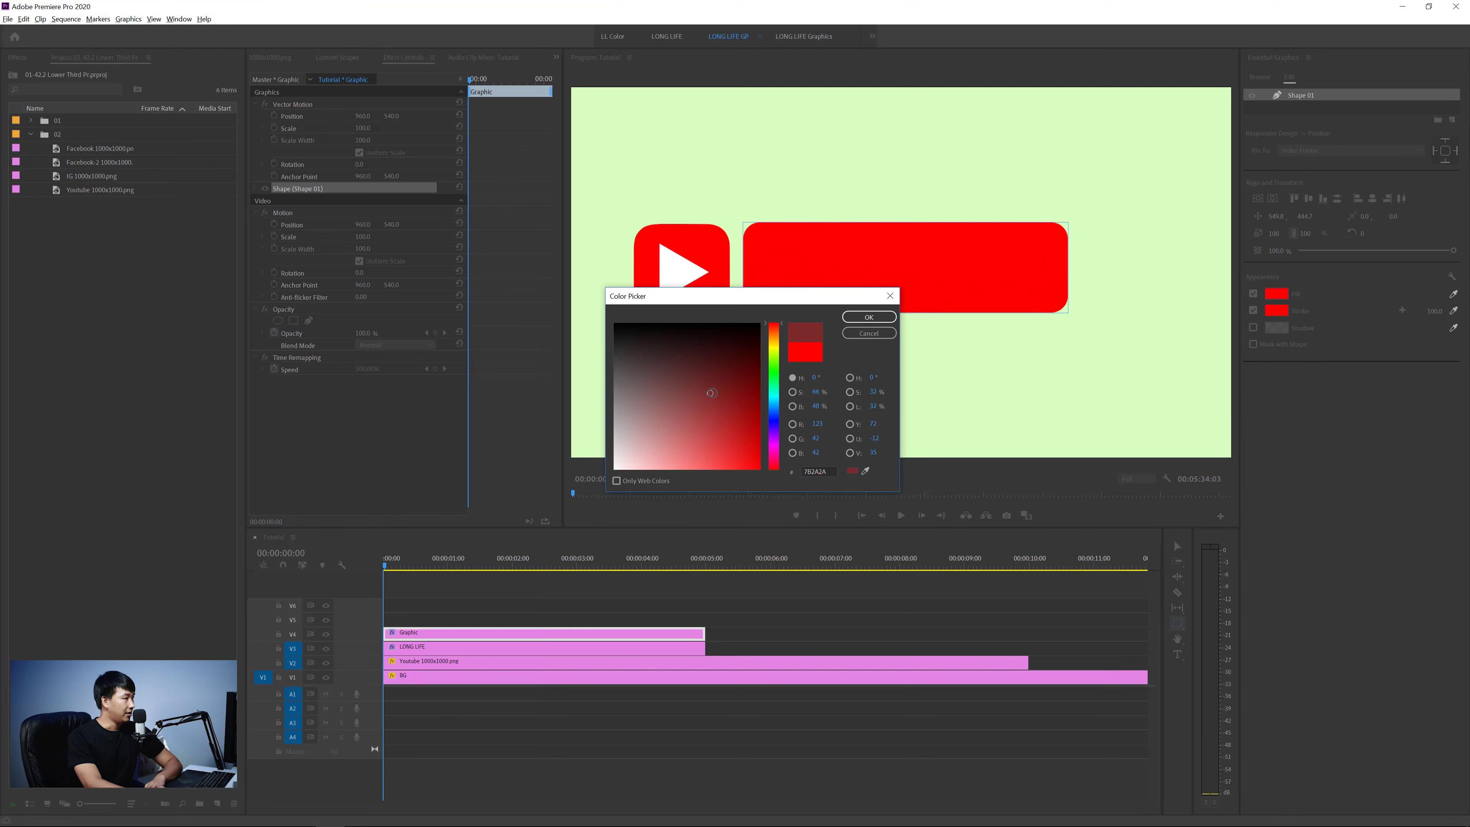
{"action": "left_click", "coordinate": [774, 346]}
{"action": "left_click_drag", "start_coordinate": [732, 352], "coordinate": [759, 323]}
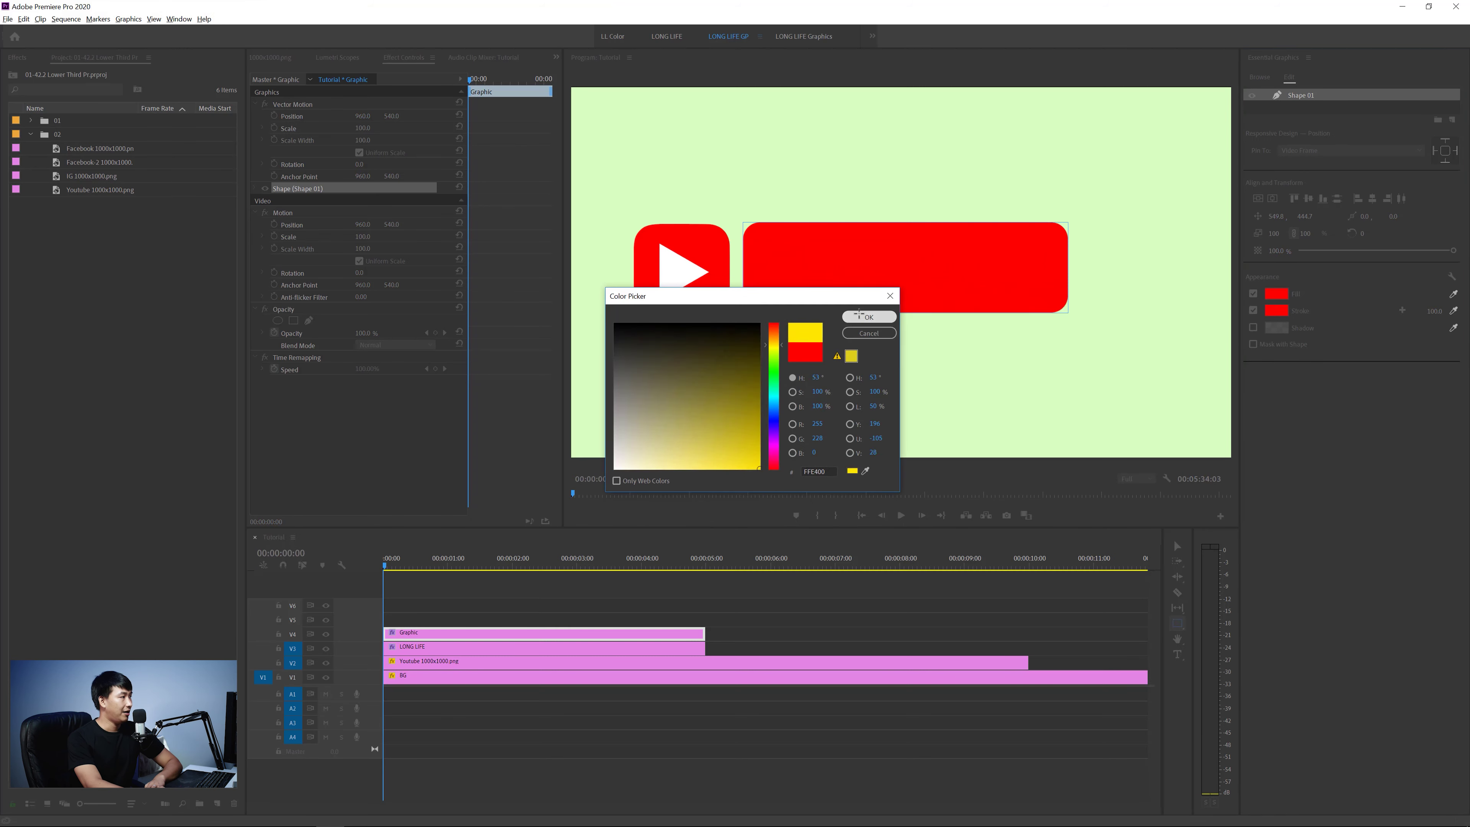
{"action": "left_click", "coordinate": [869, 316]}
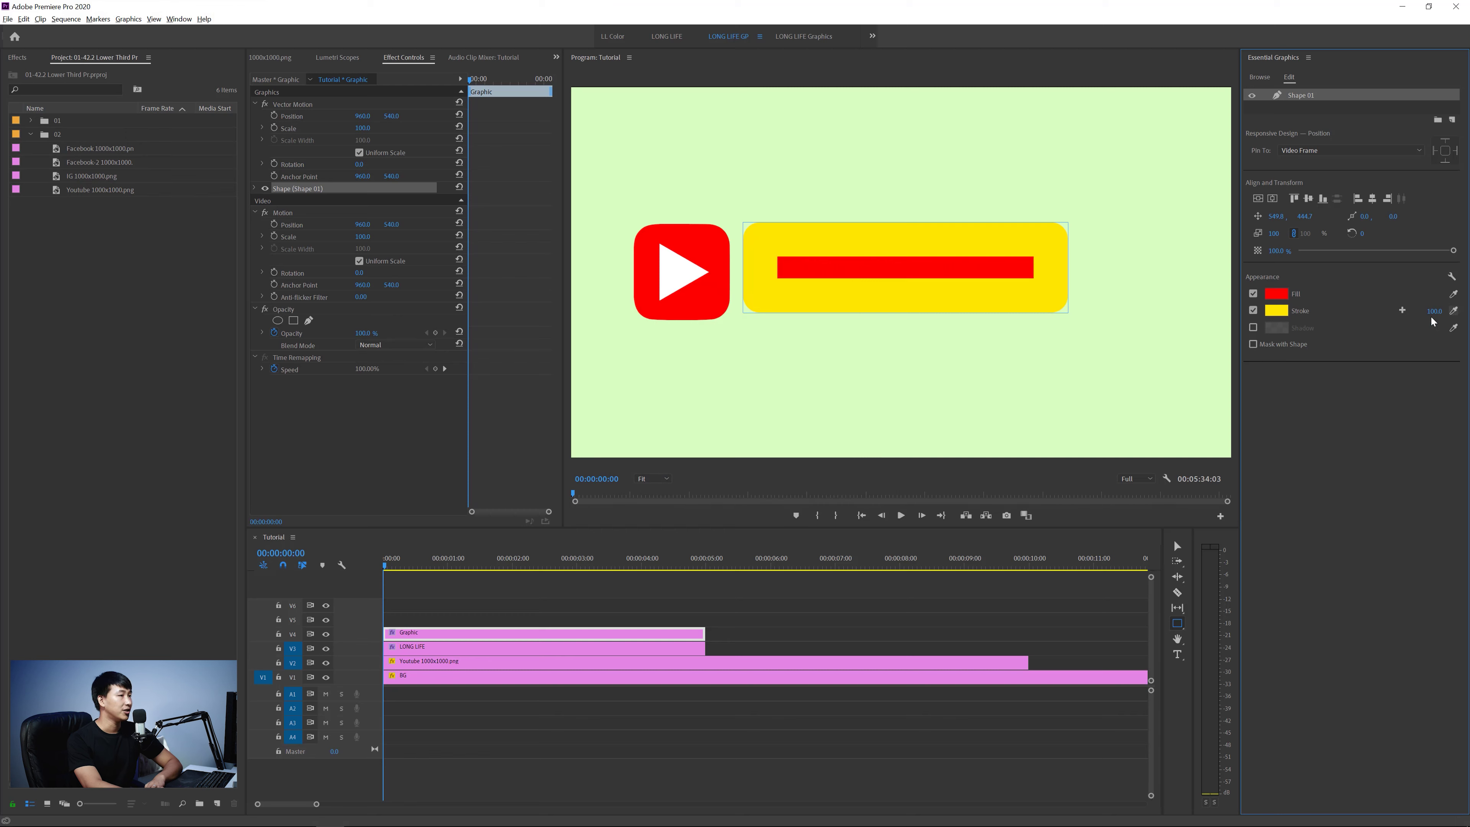
{"action": "mouse_move", "coordinate": [1439, 314]}
{"action": "left_mouse_down"}
{"action": "mouse_move", "coordinate": [1396, 313]}
{"action": "mouse_move", "coordinate": [1439, 313]}
{"action": "left_mouse_up"}
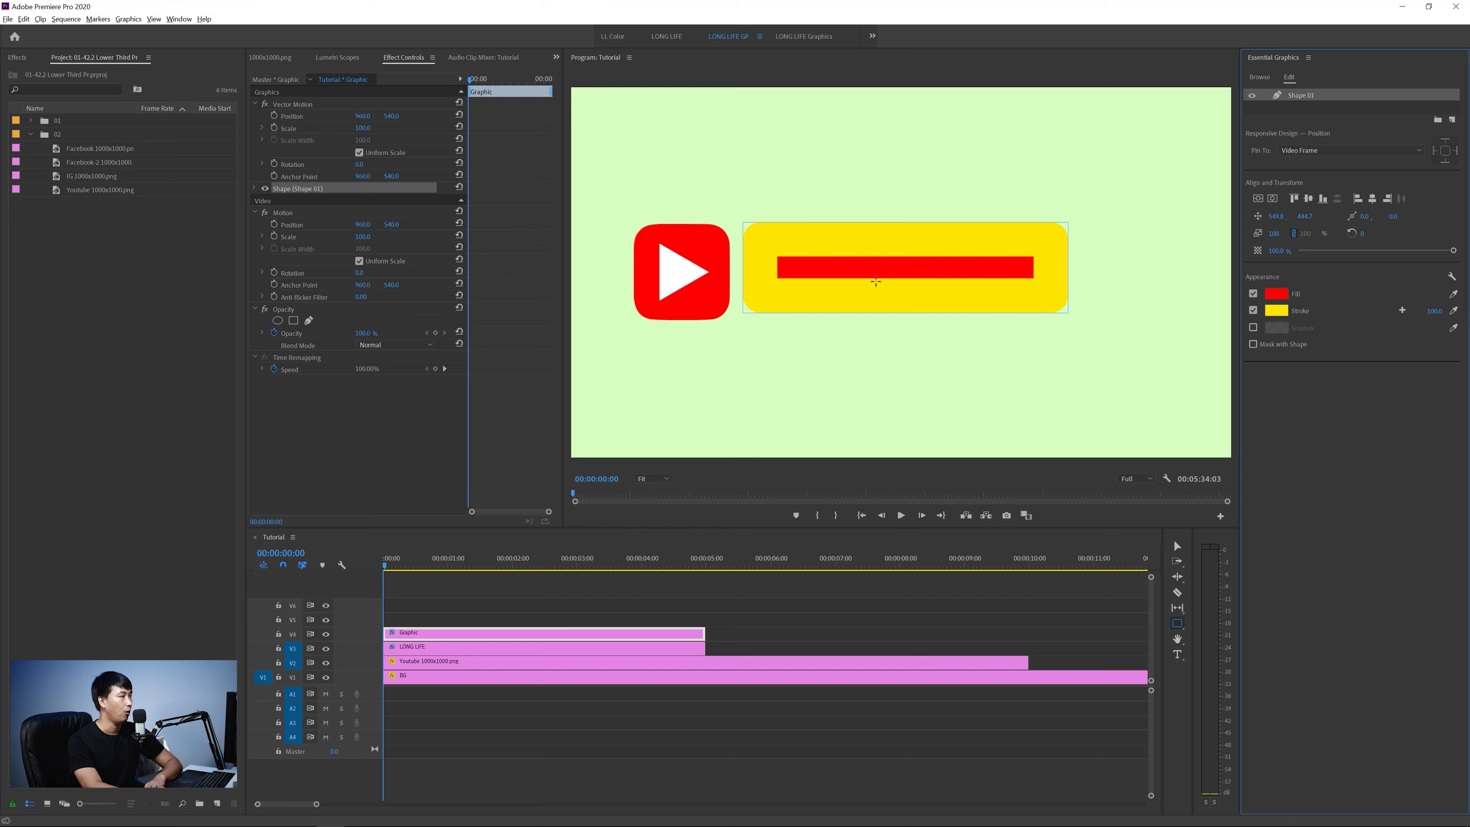
{"action": "left_click", "coordinate": [1454, 311]}
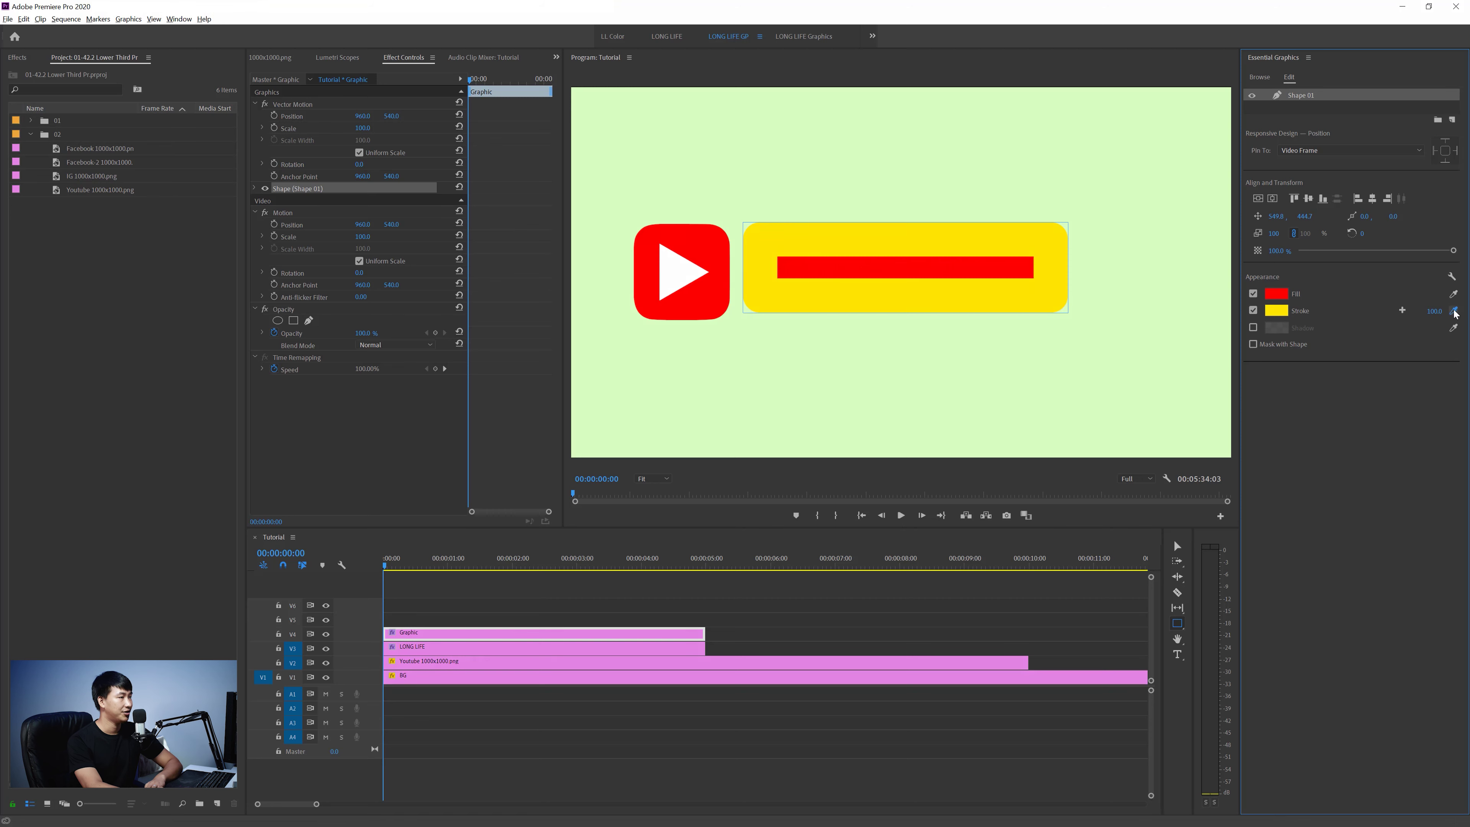
{"action": "left_click", "coordinate": [892, 267]}
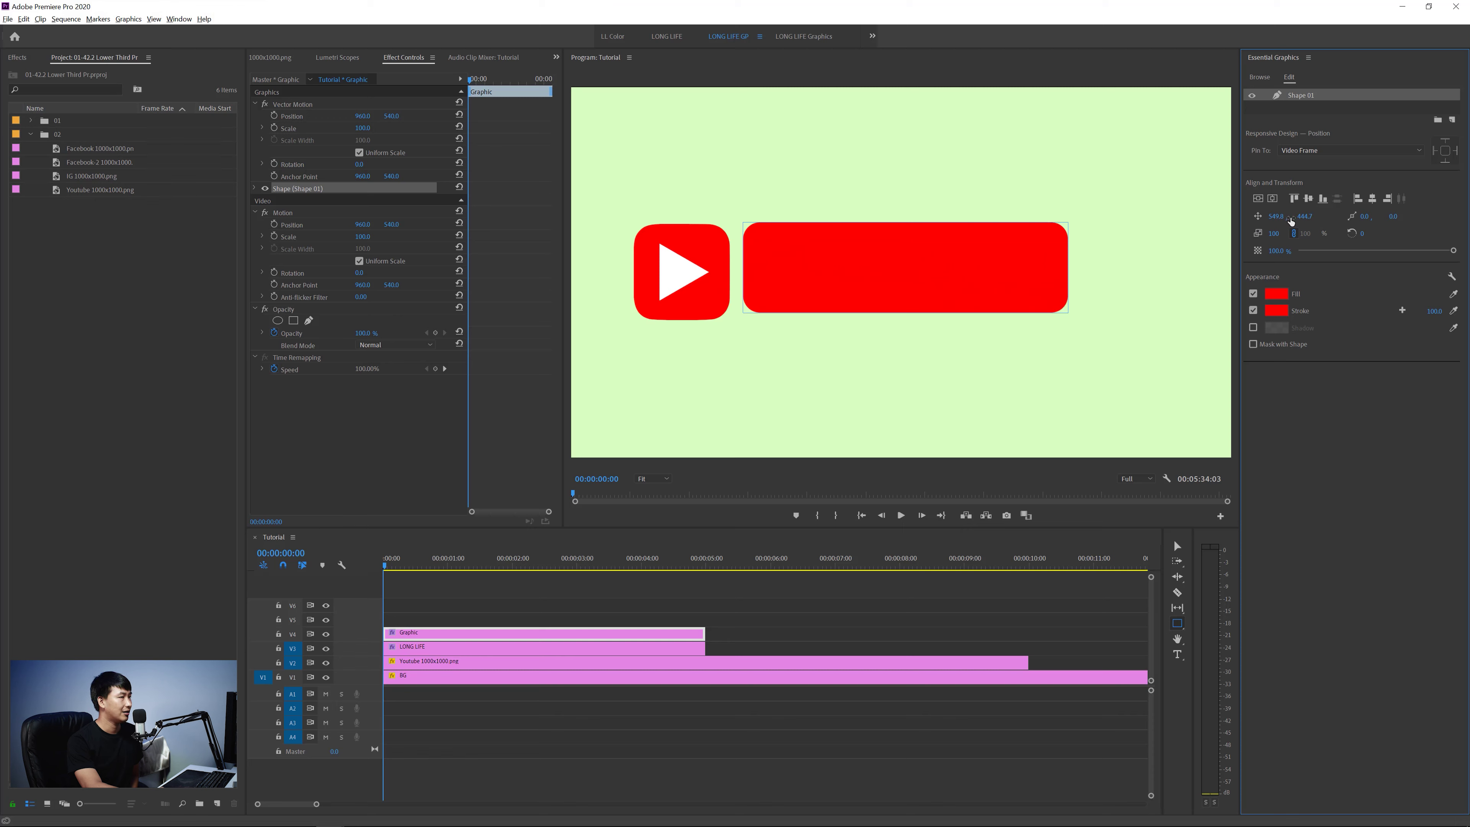
Step: Lower the red bar, unlink and adjust its scale, and slide it right with a gap from the logo
{"action": "left_click_drag", "start_coordinate": [1303, 221], "coordinate": [1266, 239]}
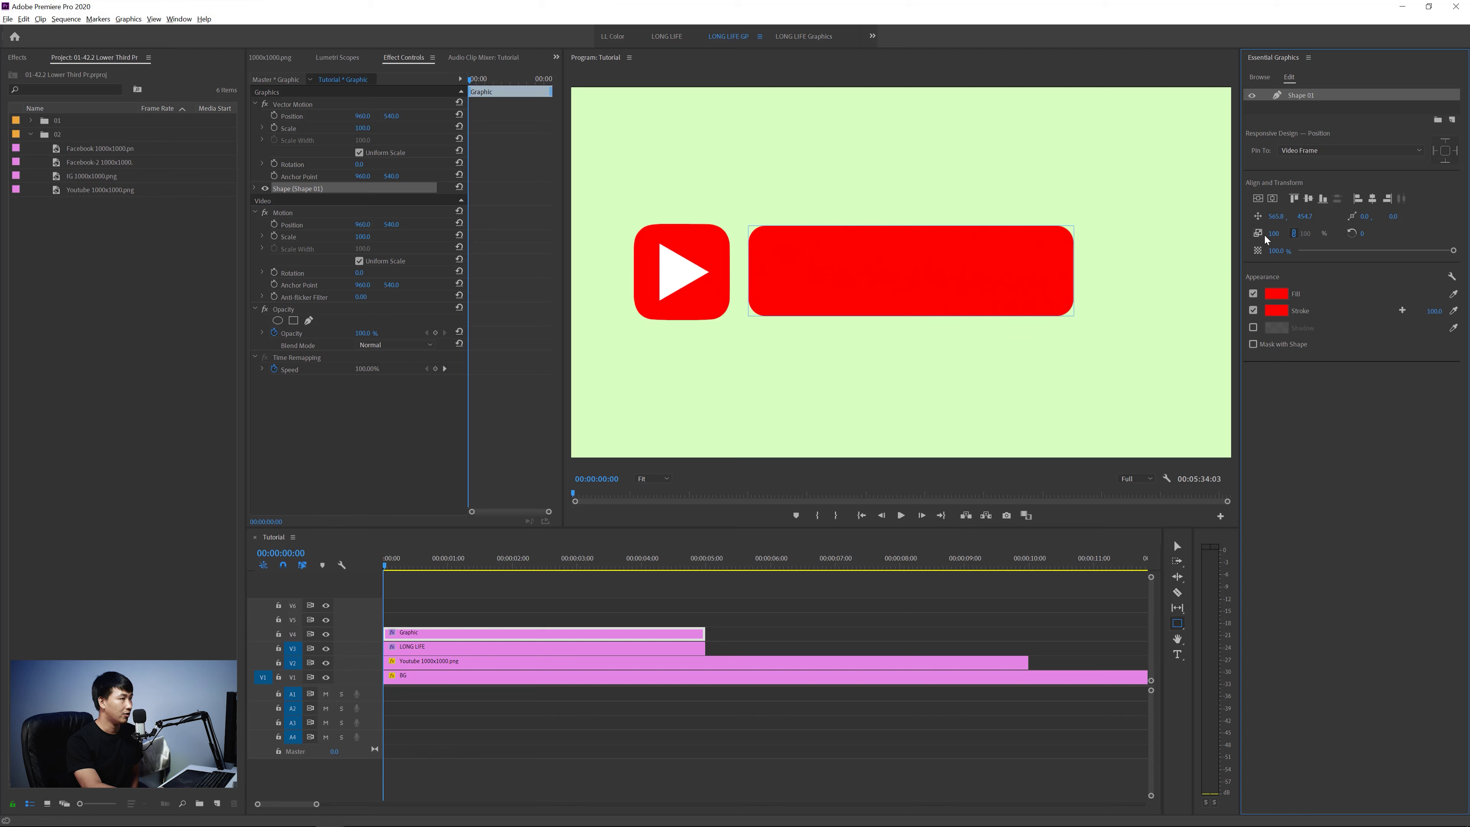
{"action": "left_click", "coordinate": [1294, 234]}
{"action": "mouse_move", "coordinate": [1305, 233]}
{"action": "left_mouse_down"}
{"action": "mouse_move", "coordinate": [1274, 233]}
{"action": "mouse_move", "coordinate": [1309, 232]}
{"action": "left_mouse_up"}
{"action": "left_click_drag", "start_coordinate": [1027, 321], "coordinate": [999, 321]}
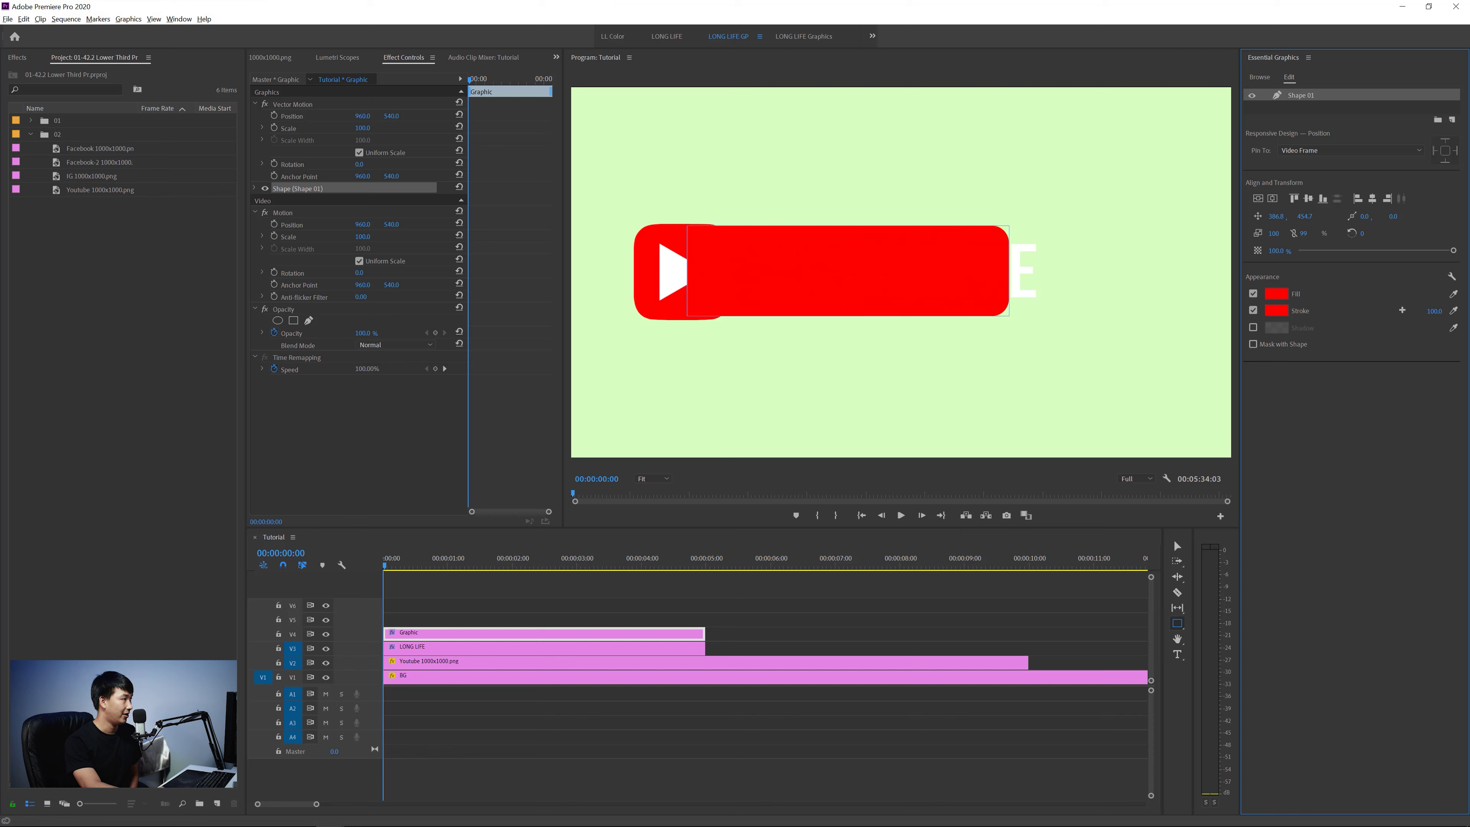
{"action": "left_click_drag", "start_coordinate": [1304, 232], "coordinate": [1277, 233]}
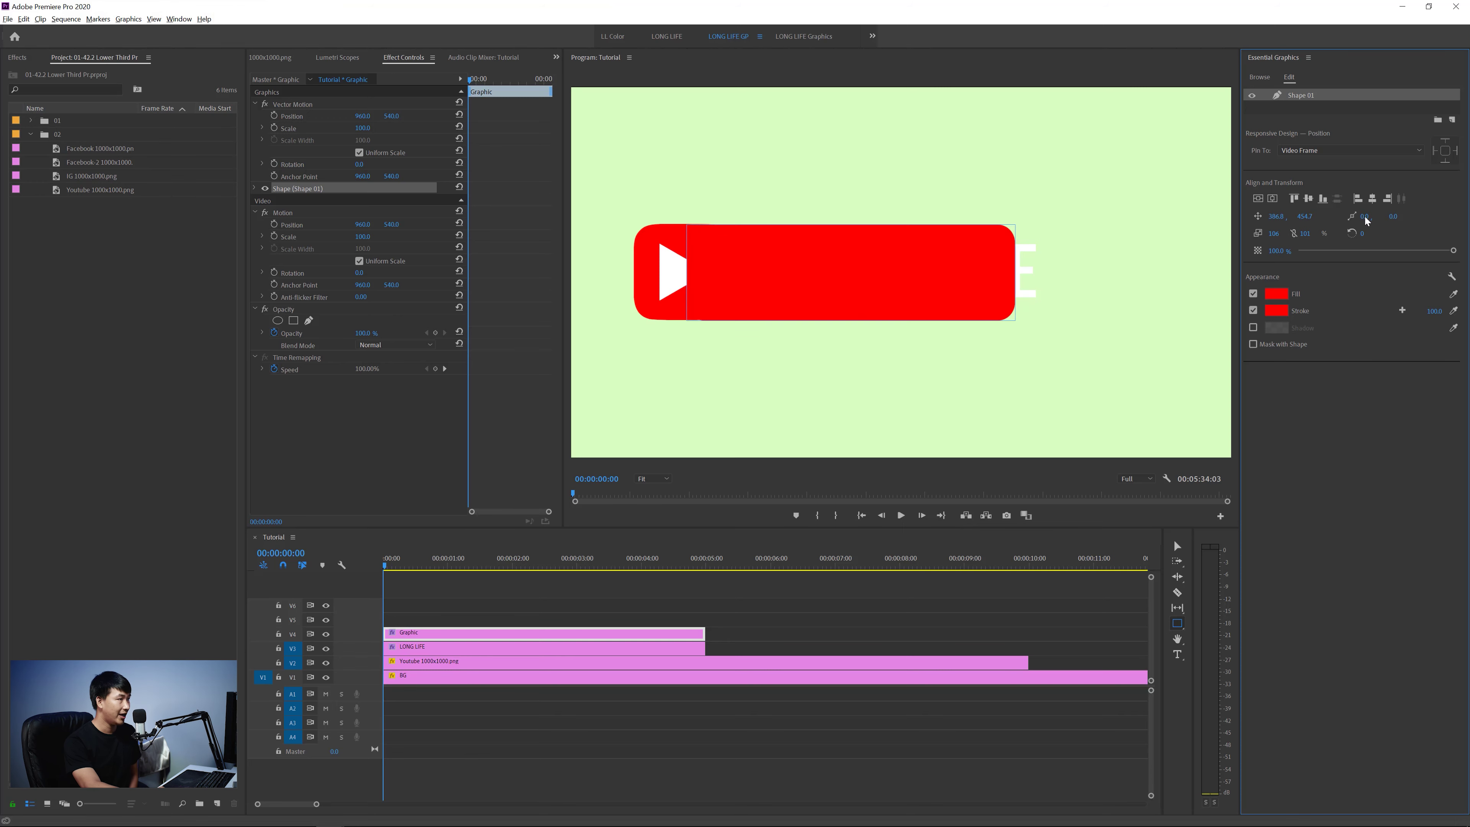
{"action": "left_click_drag", "start_coordinate": [1275, 217], "coordinate": [1306, 217]}
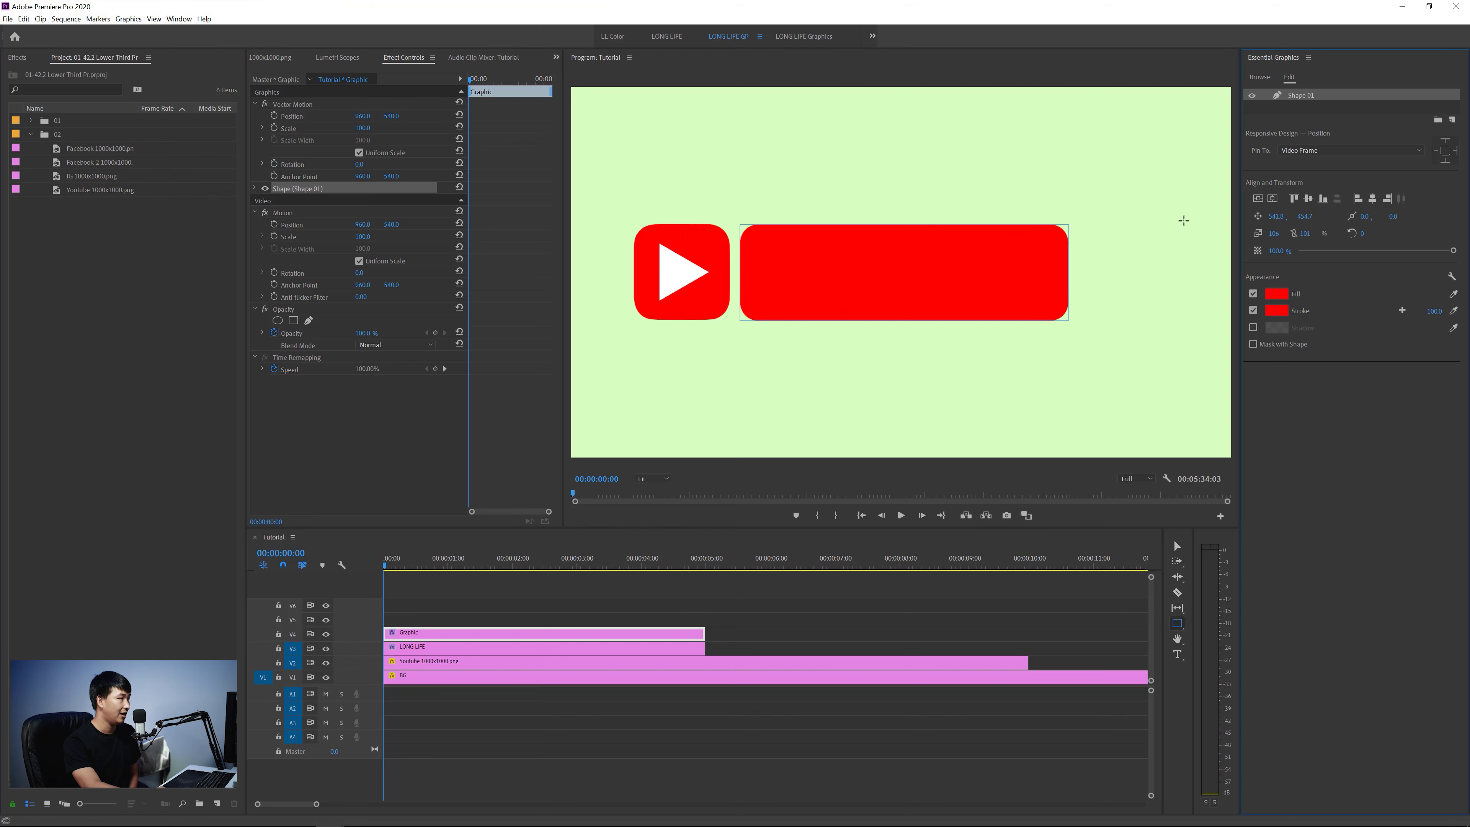
{"action": "key", "text": "shift+Left"}
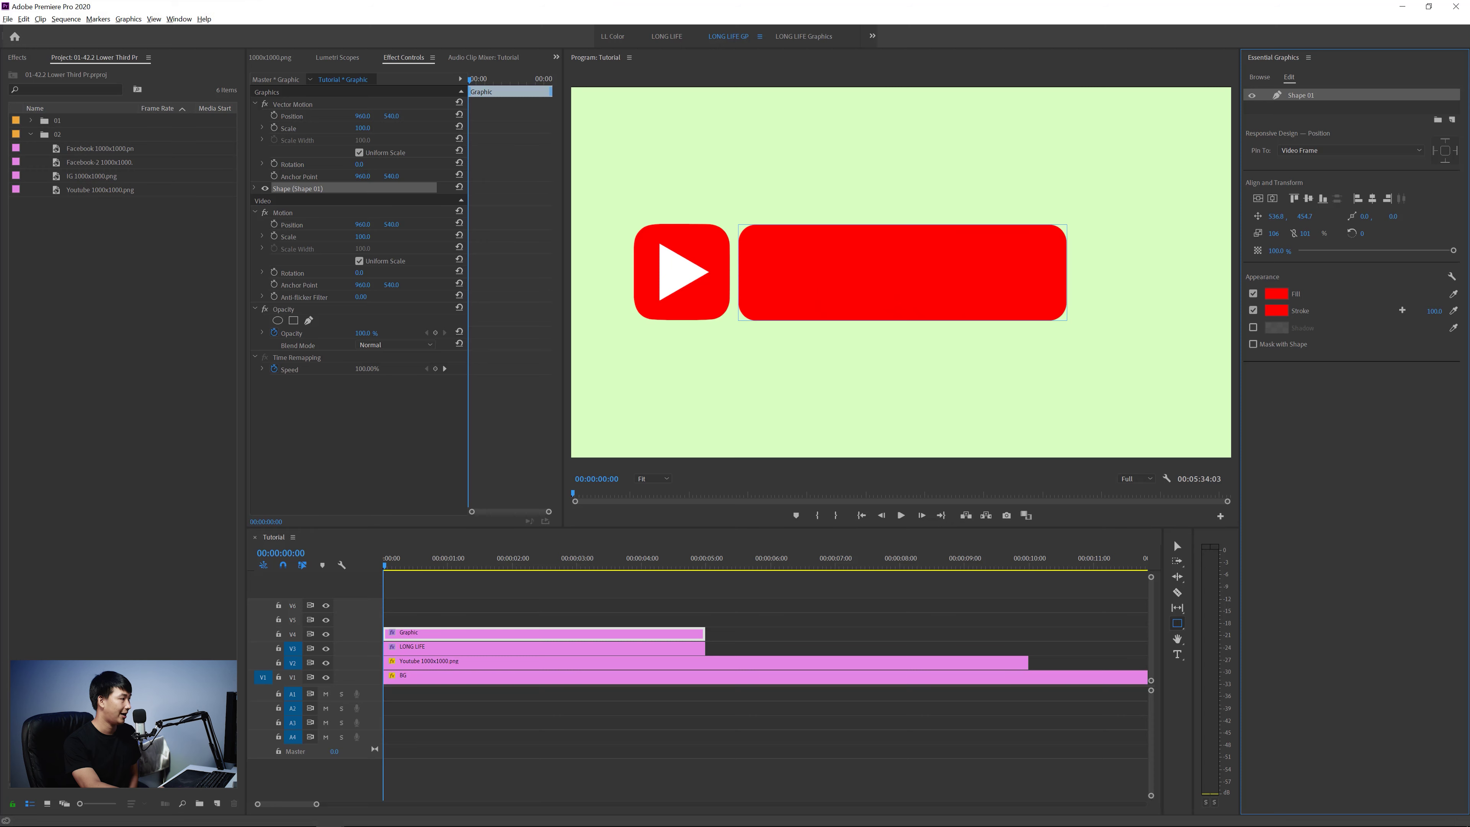
{"action": "left_click", "coordinate": [420, 648]}
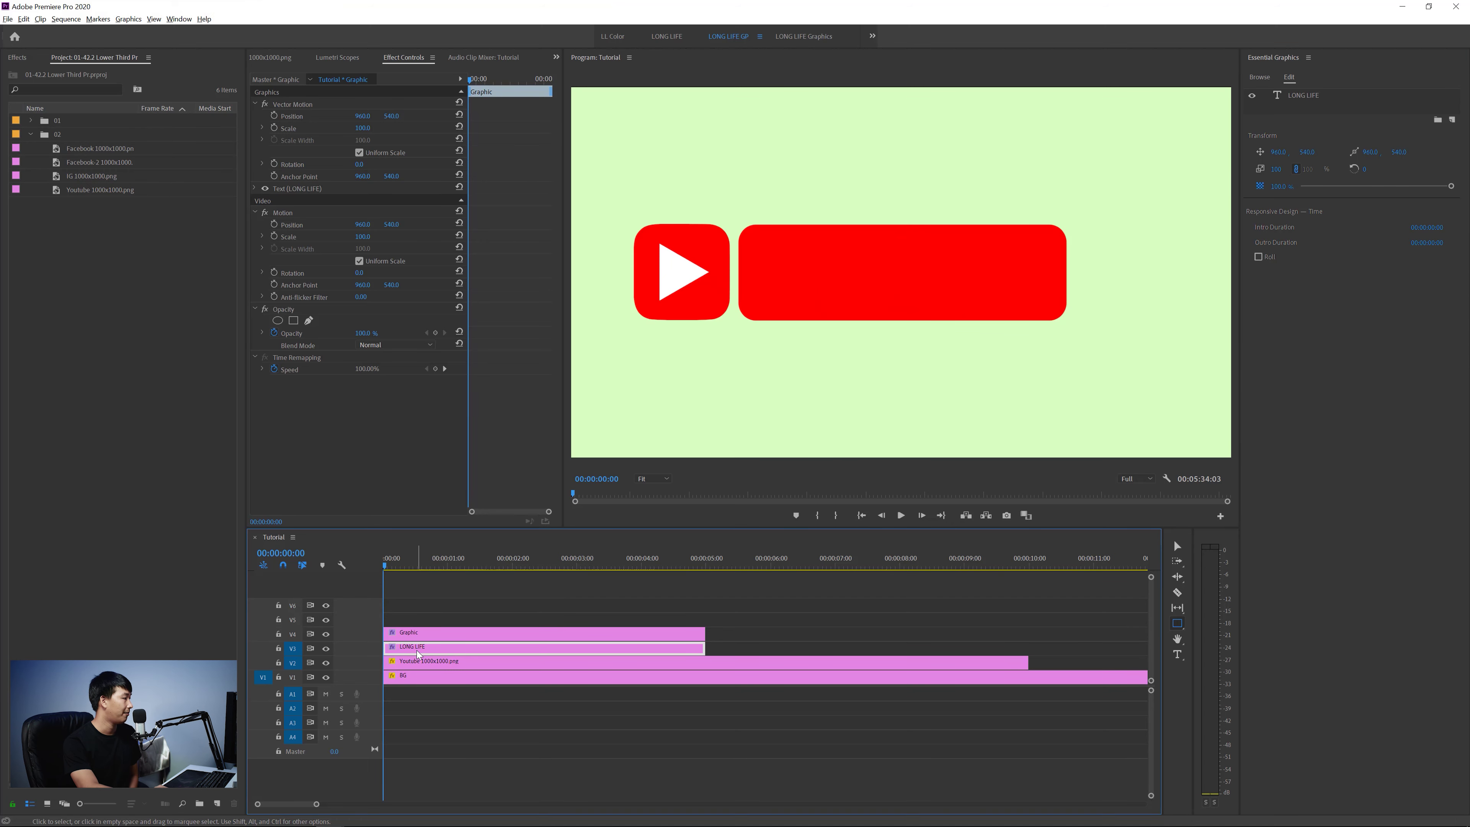
Step: Move the LONG LIFE clip up to V5 and nudge its text slightly left on the bar
{"action": "left_click_drag", "start_coordinate": [419, 654], "coordinate": [427, 620]}
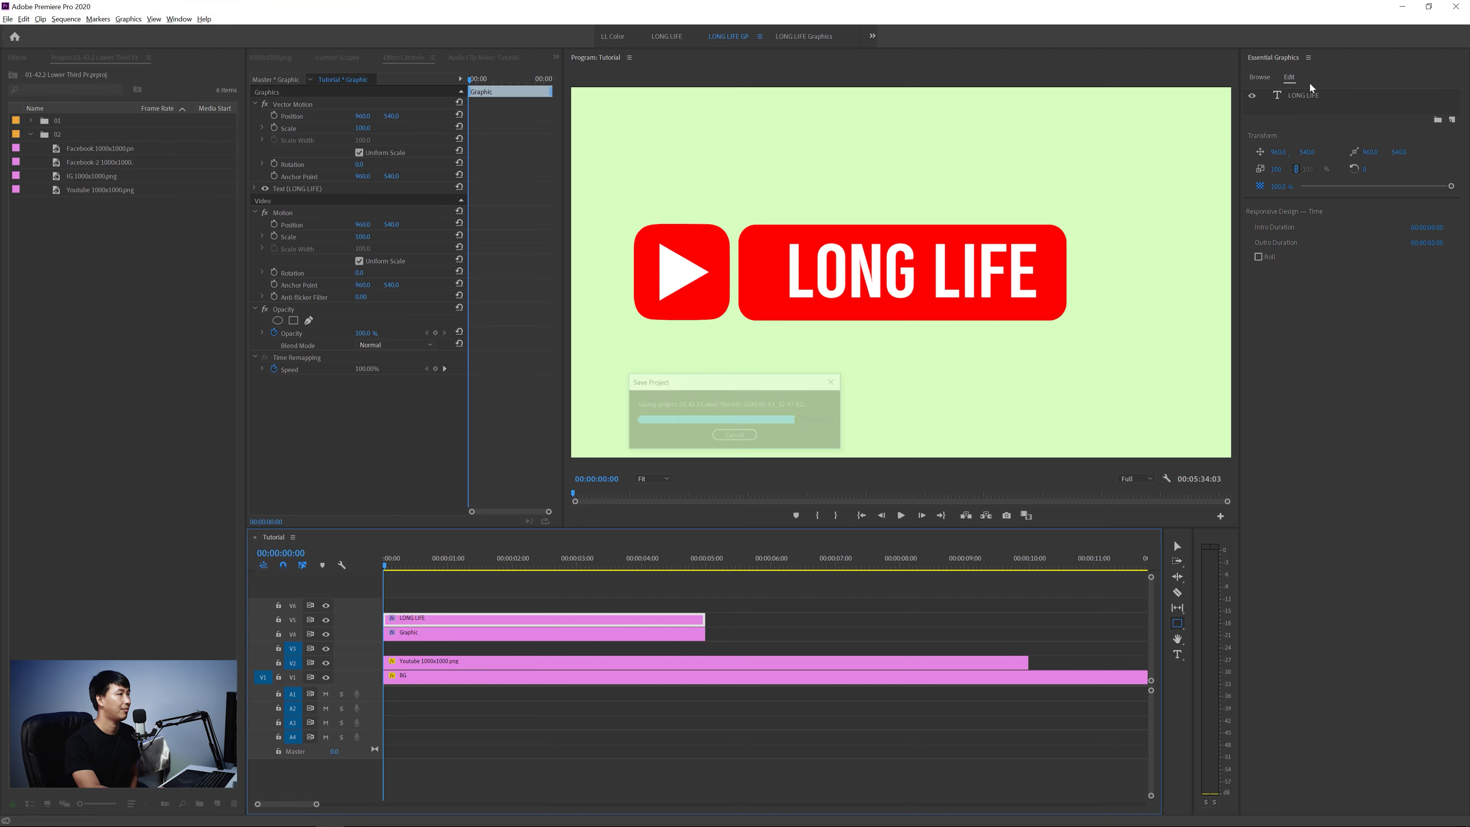
{"action": "left_click", "coordinate": [1303, 95]}
{"action": "mouse_move", "coordinate": [1277, 216]}
{"action": "left_mouse_down"}
{"action": "mouse_move", "coordinate": [1261, 216]}
{"action": "mouse_move", "coordinate": [1309, 216]}
{"action": "left_mouse_up"}
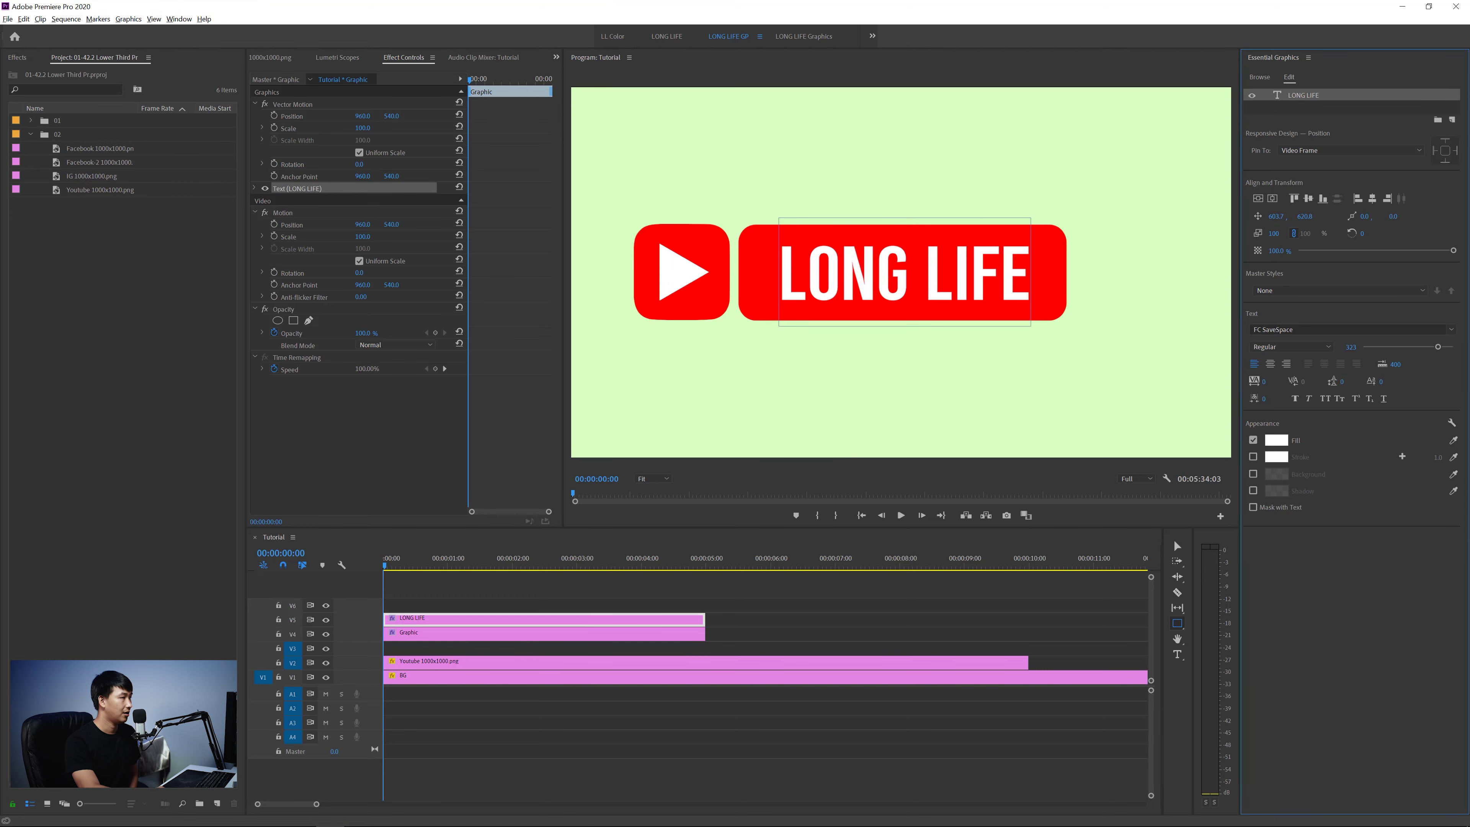
{"action": "left_click", "coordinate": [757, 582]}
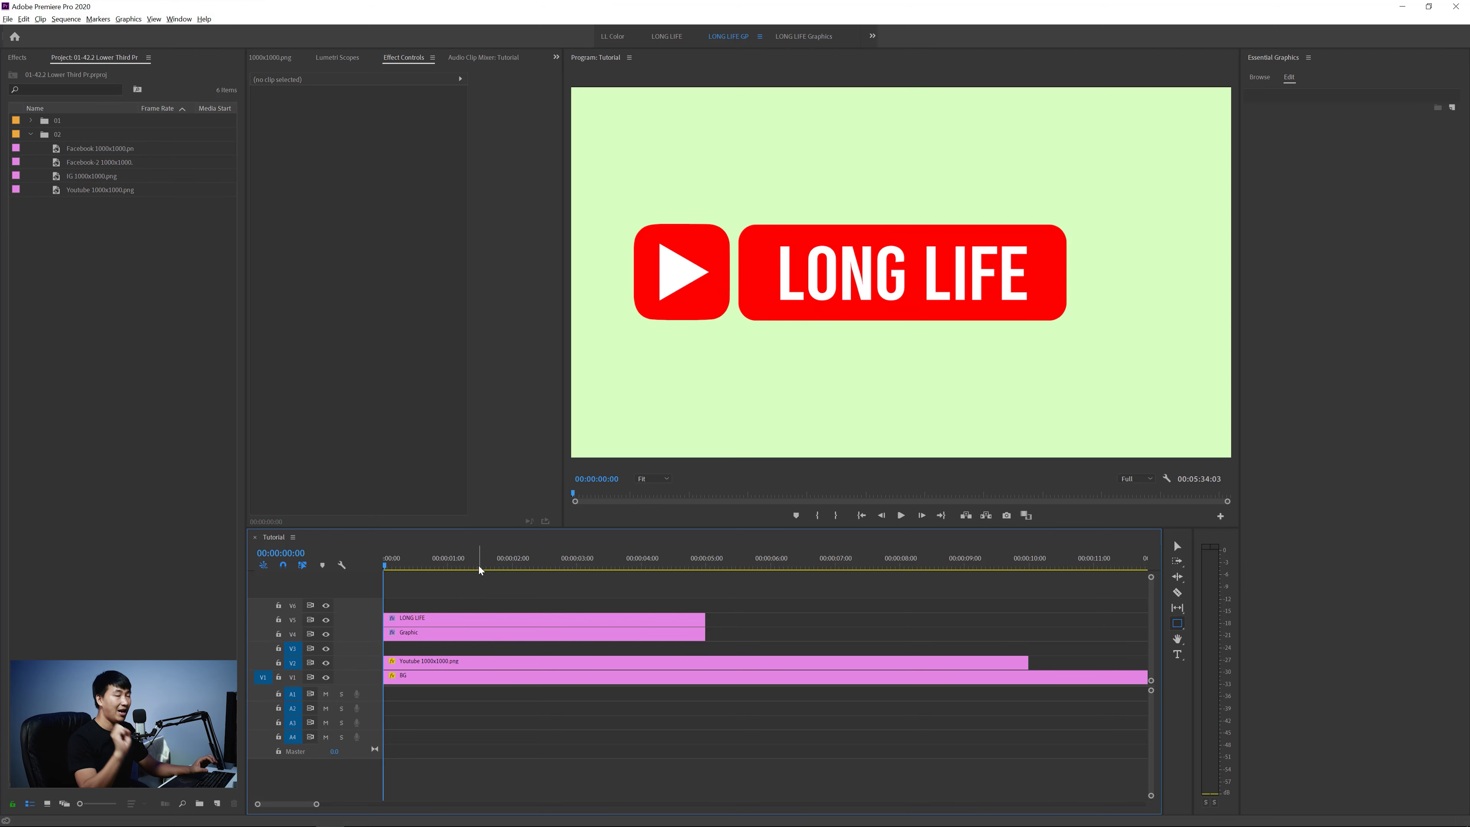
Step: Add a Scale keyframe of 31 to the YouTube logo a few frames in
{"action": "left_click", "coordinate": [419, 661]}
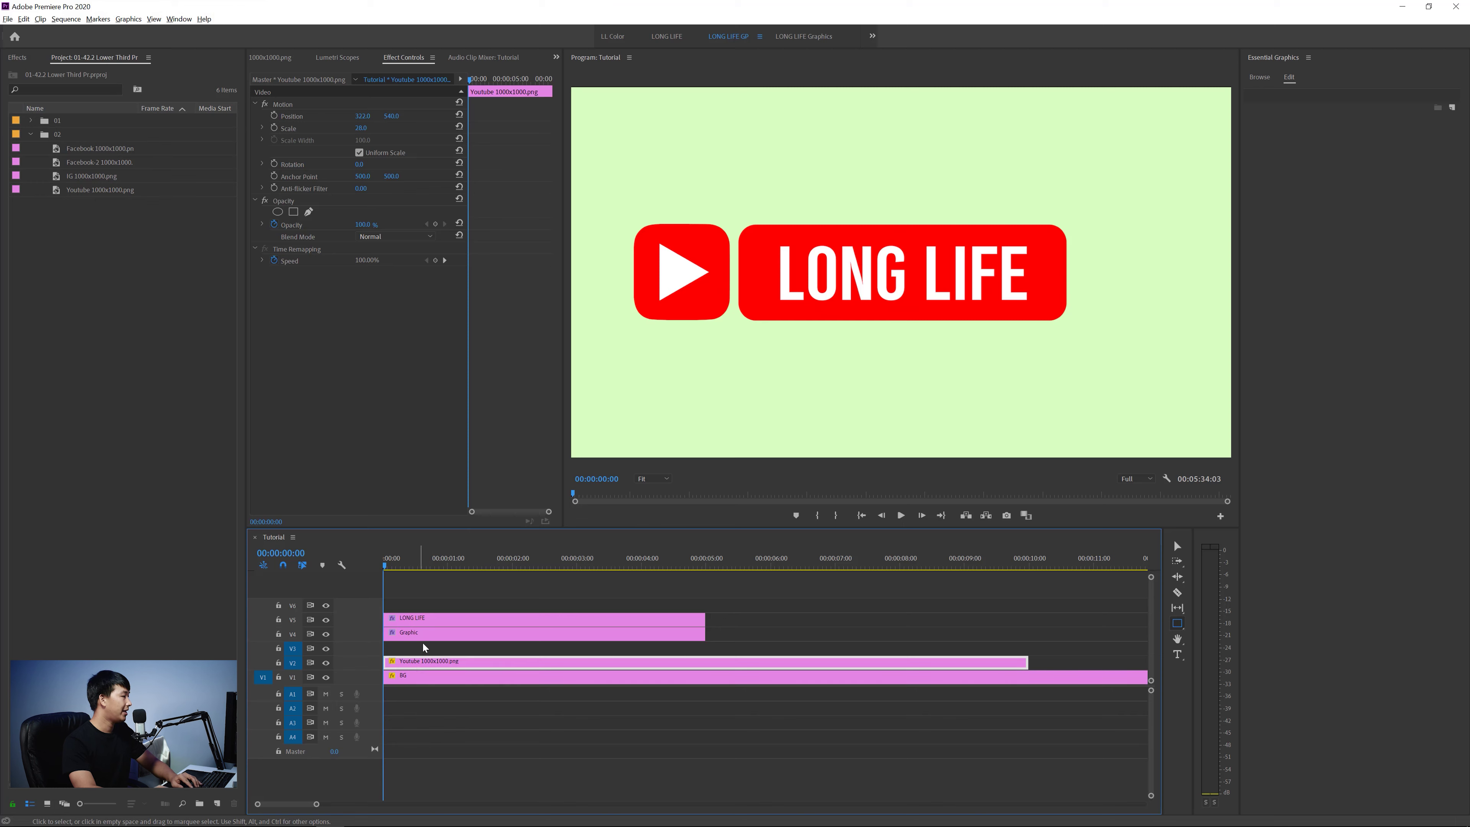
{"action": "key", "text": "shift"}
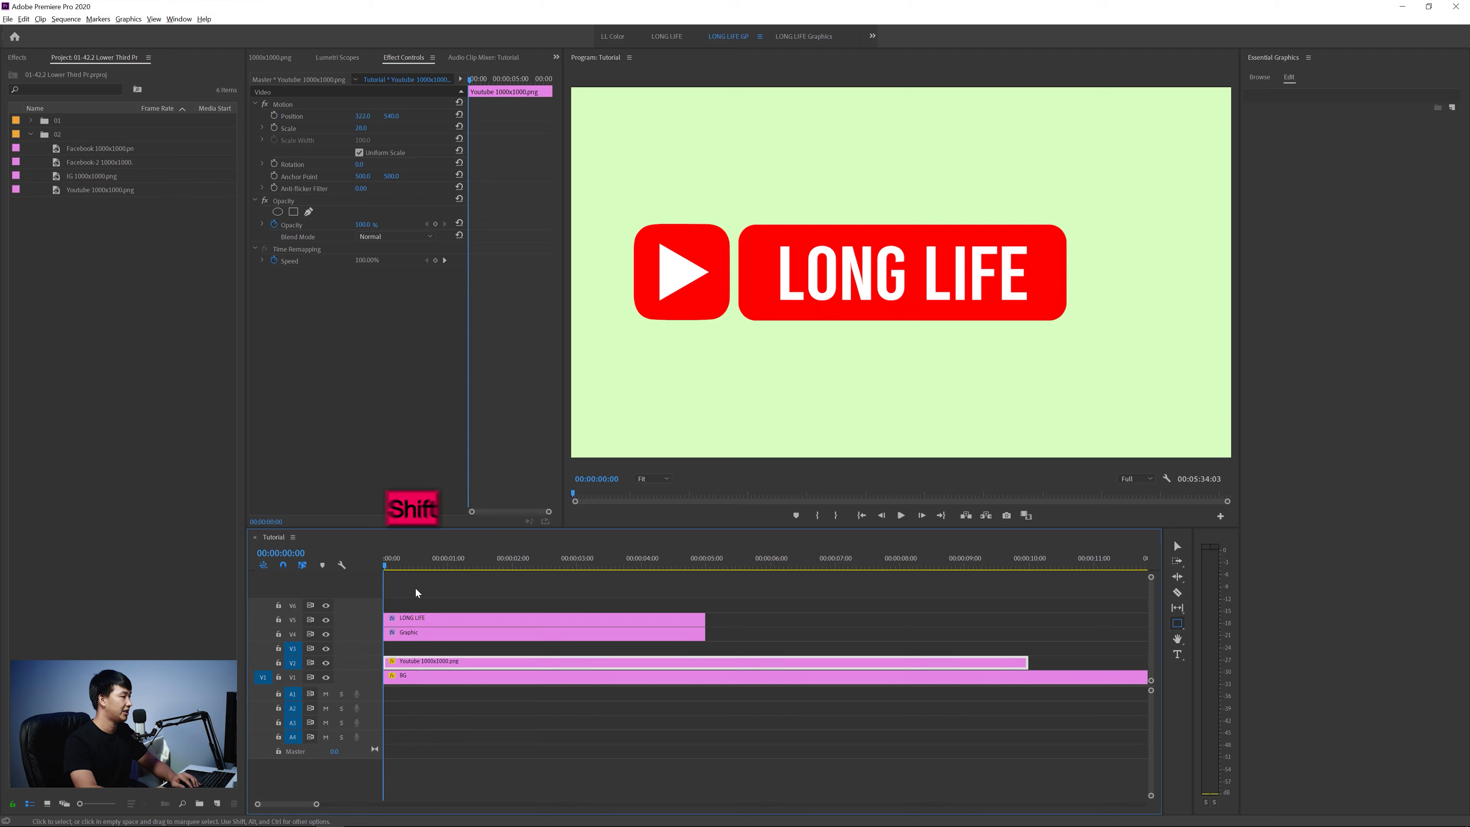
{"action": "key", "text": "shift+Right"}
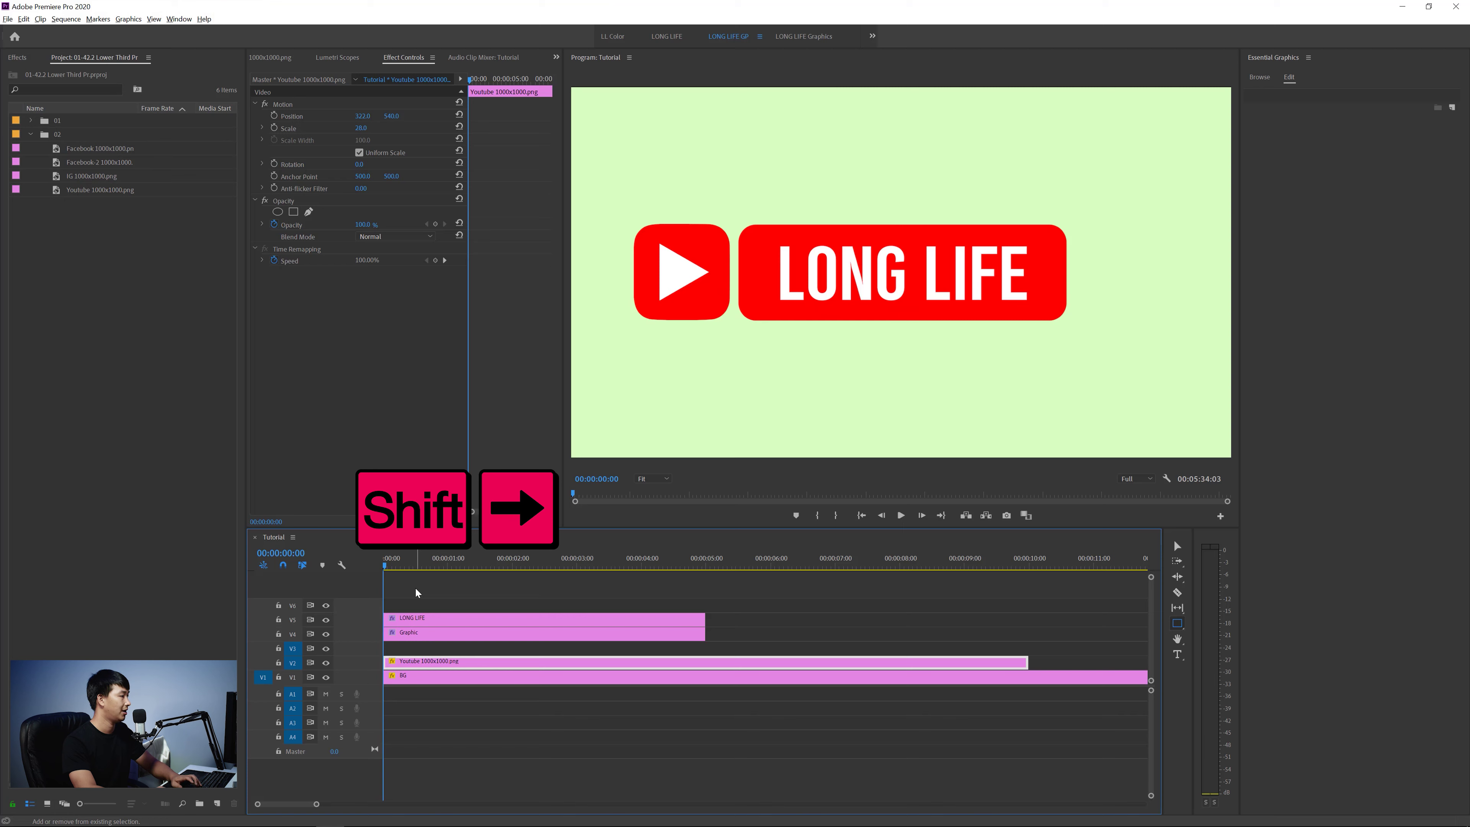
{"action": "key", "text": "shift+Right"}
{"action": "key", "text": "shift+Right"}
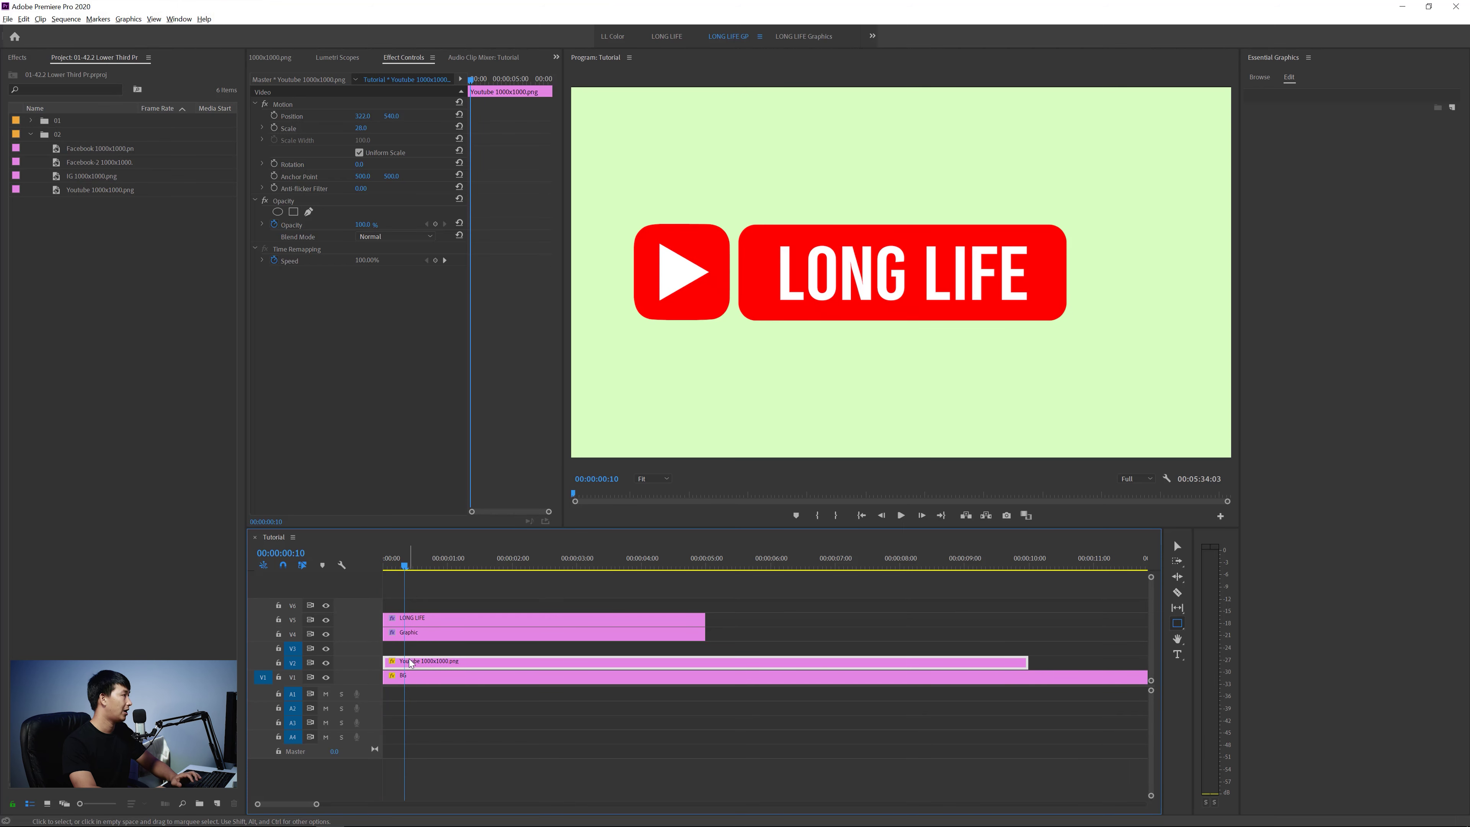
{"action": "left_click", "coordinate": [273, 128]}
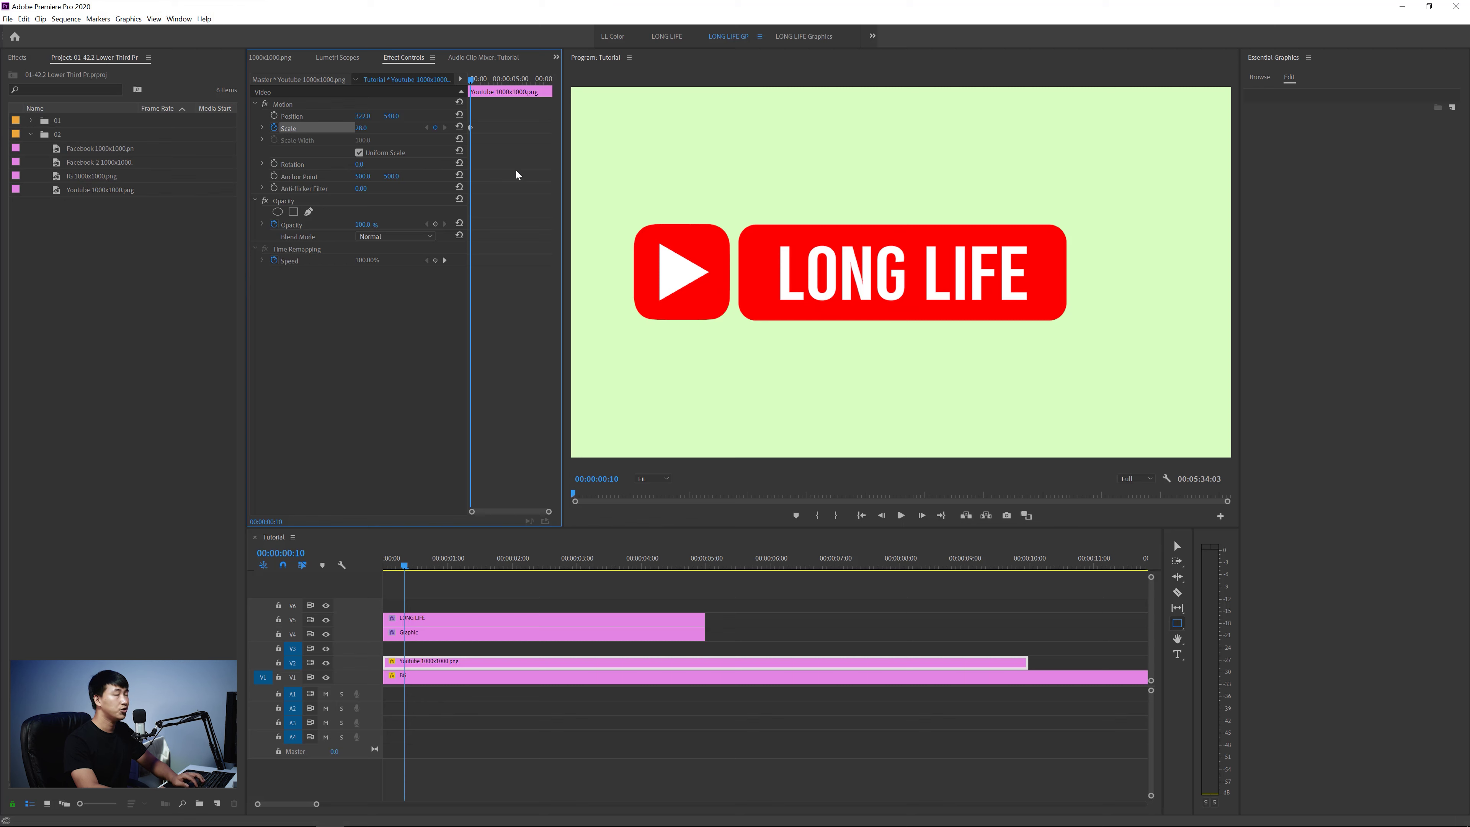
{"action": "key", "text": "Left"}
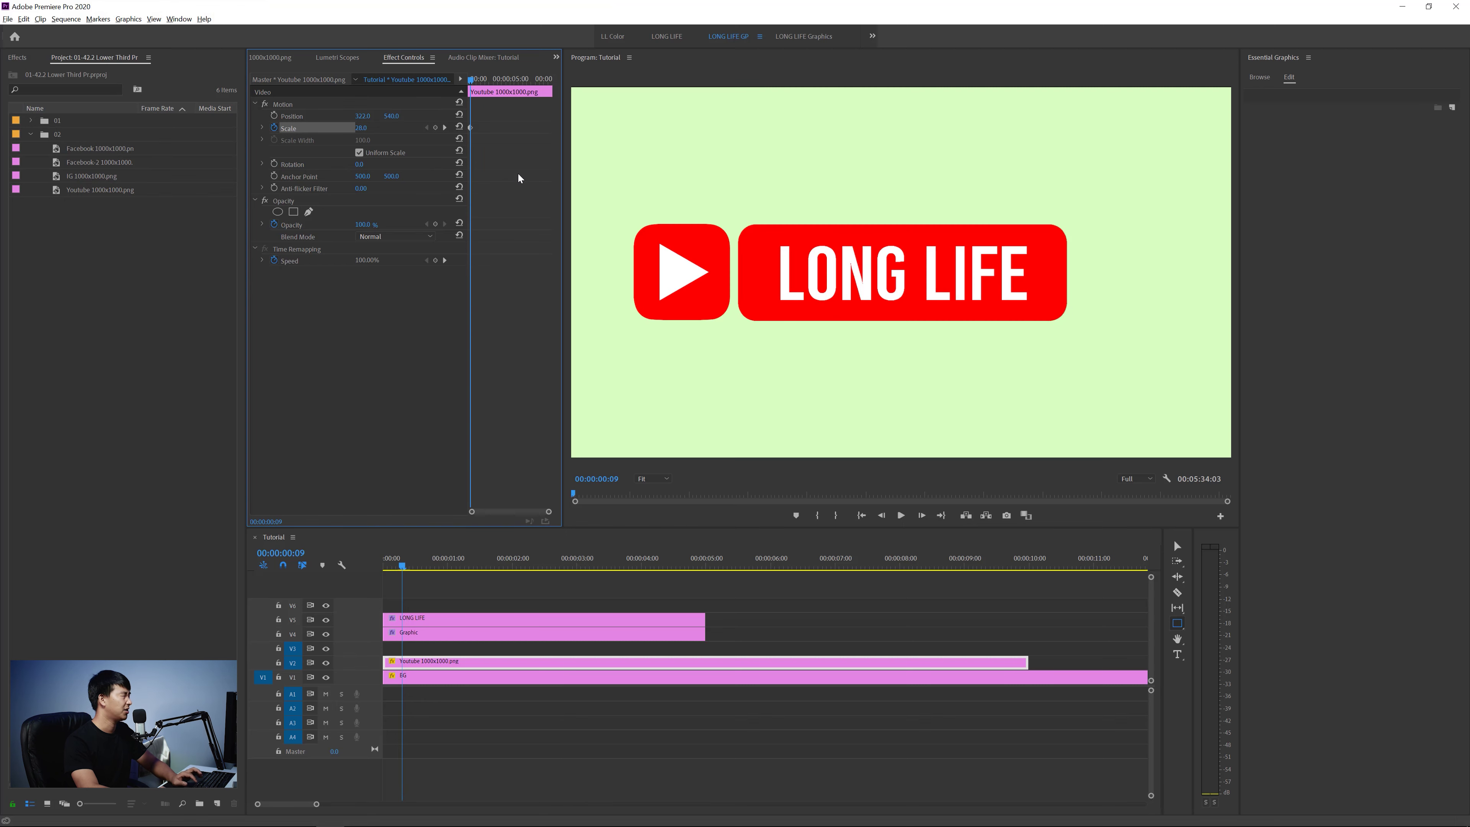
{"action": "key", "text": "Left"}
{"action": "key", "text": "Left"}
{"action": "key", "text": "Left"}
{"action": "key", "text": "equal"}
{"action": "key", "text": "equal"}
{"action": "key", "text": "equal"}
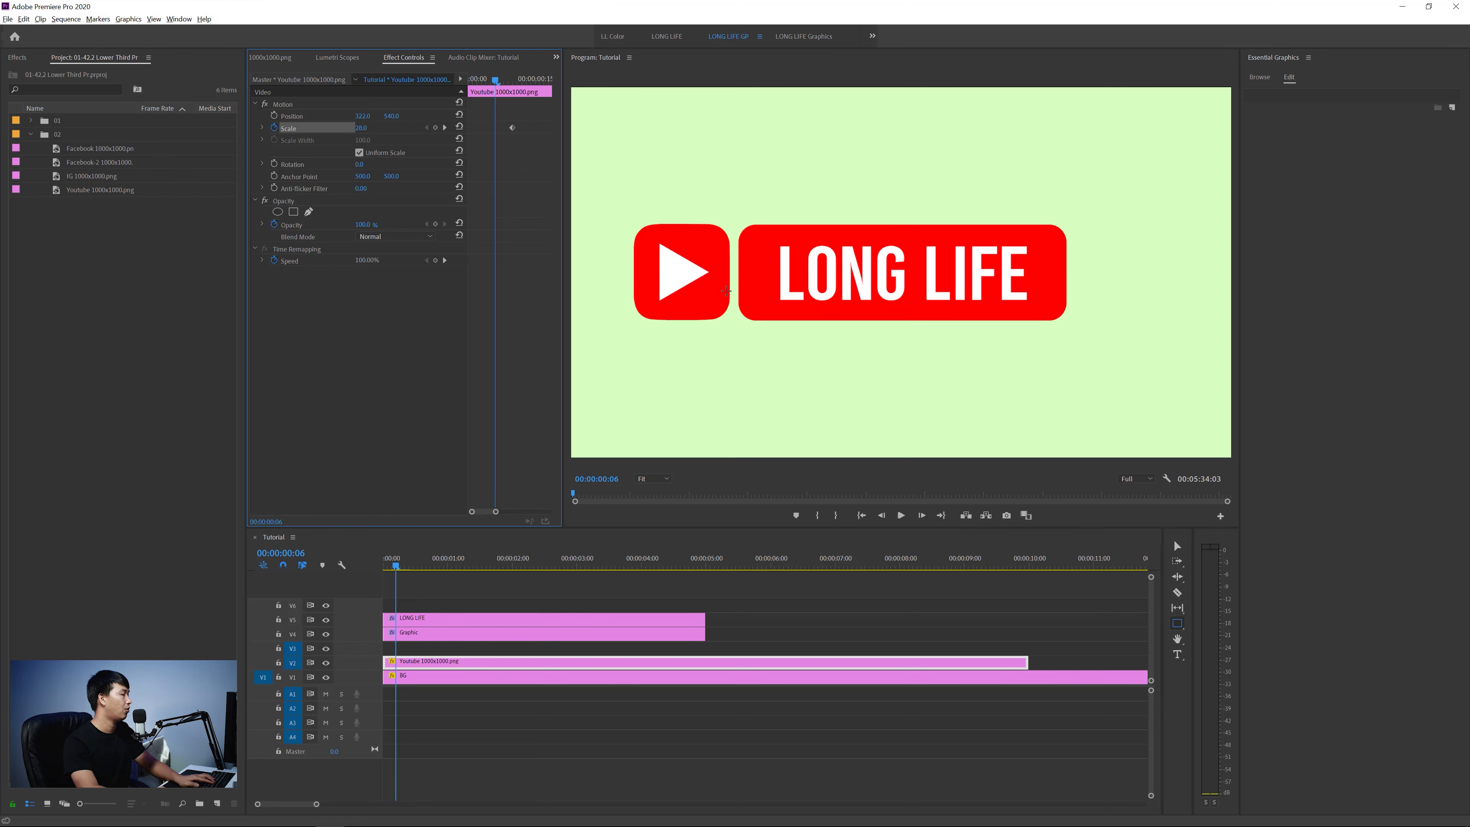
{"action": "left_click", "coordinate": [363, 128]}
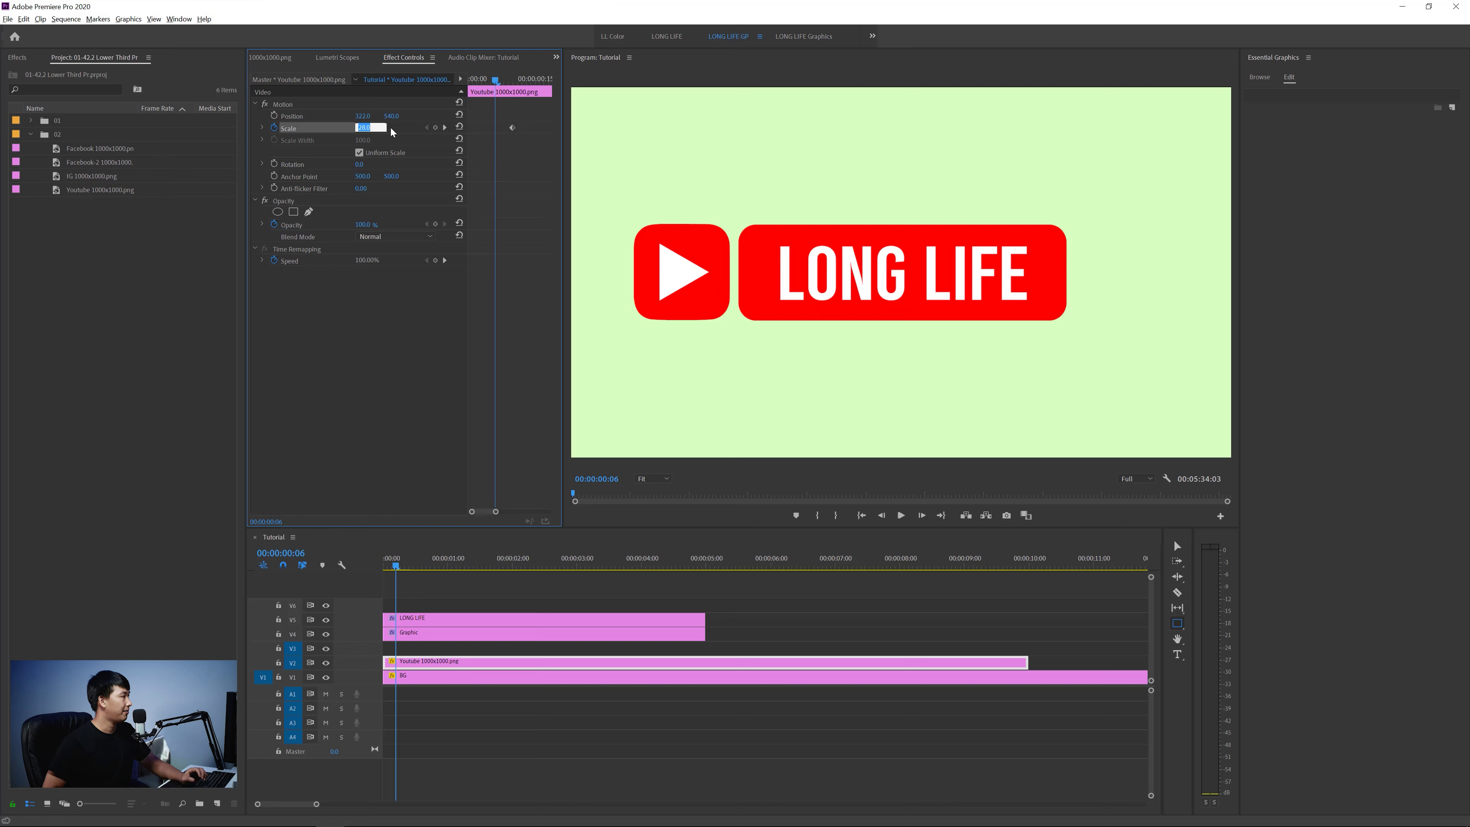
{"action": "type", "text": "31"}
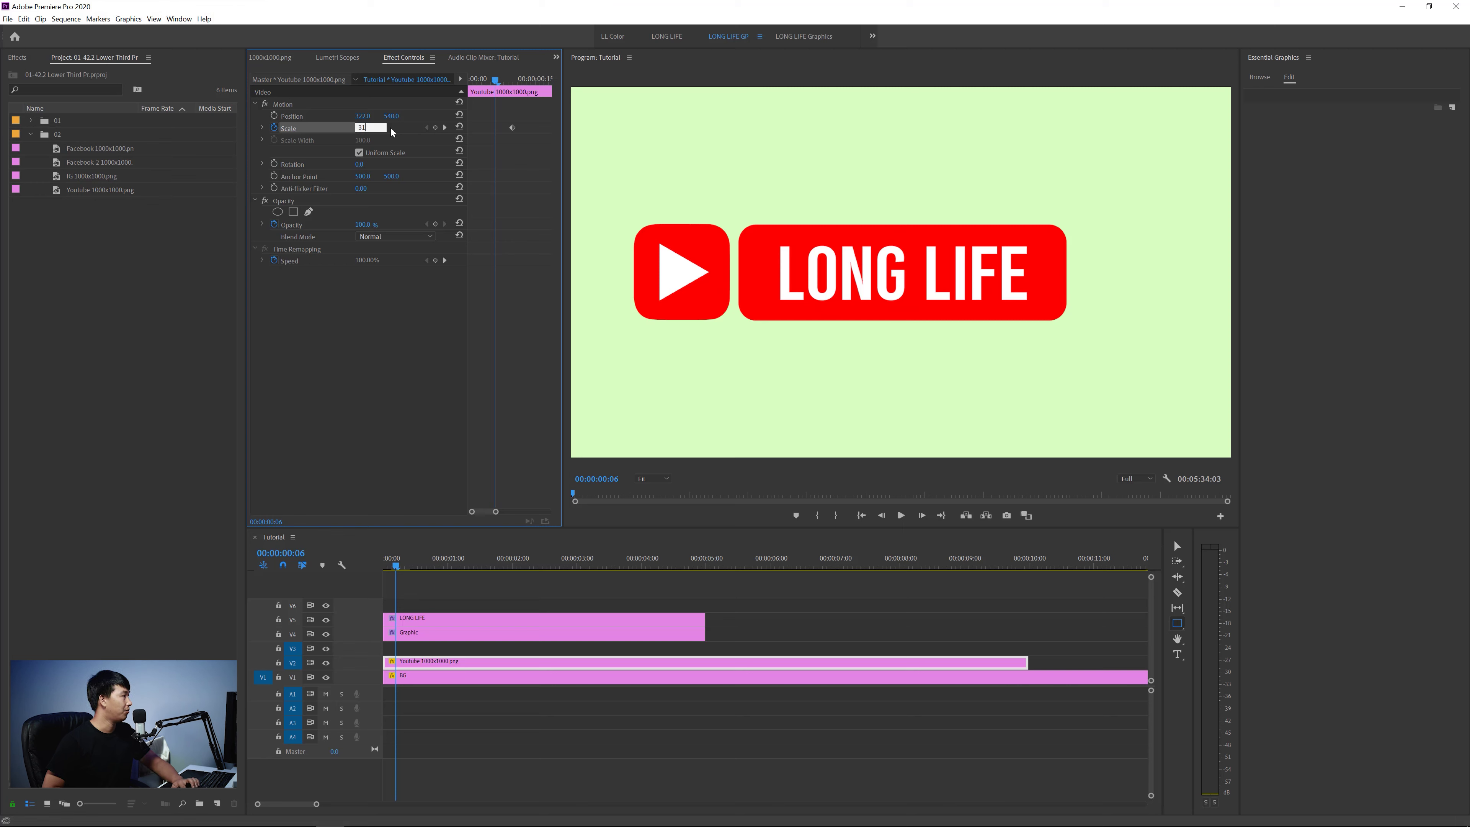
{"action": "key", "text": "Return"}
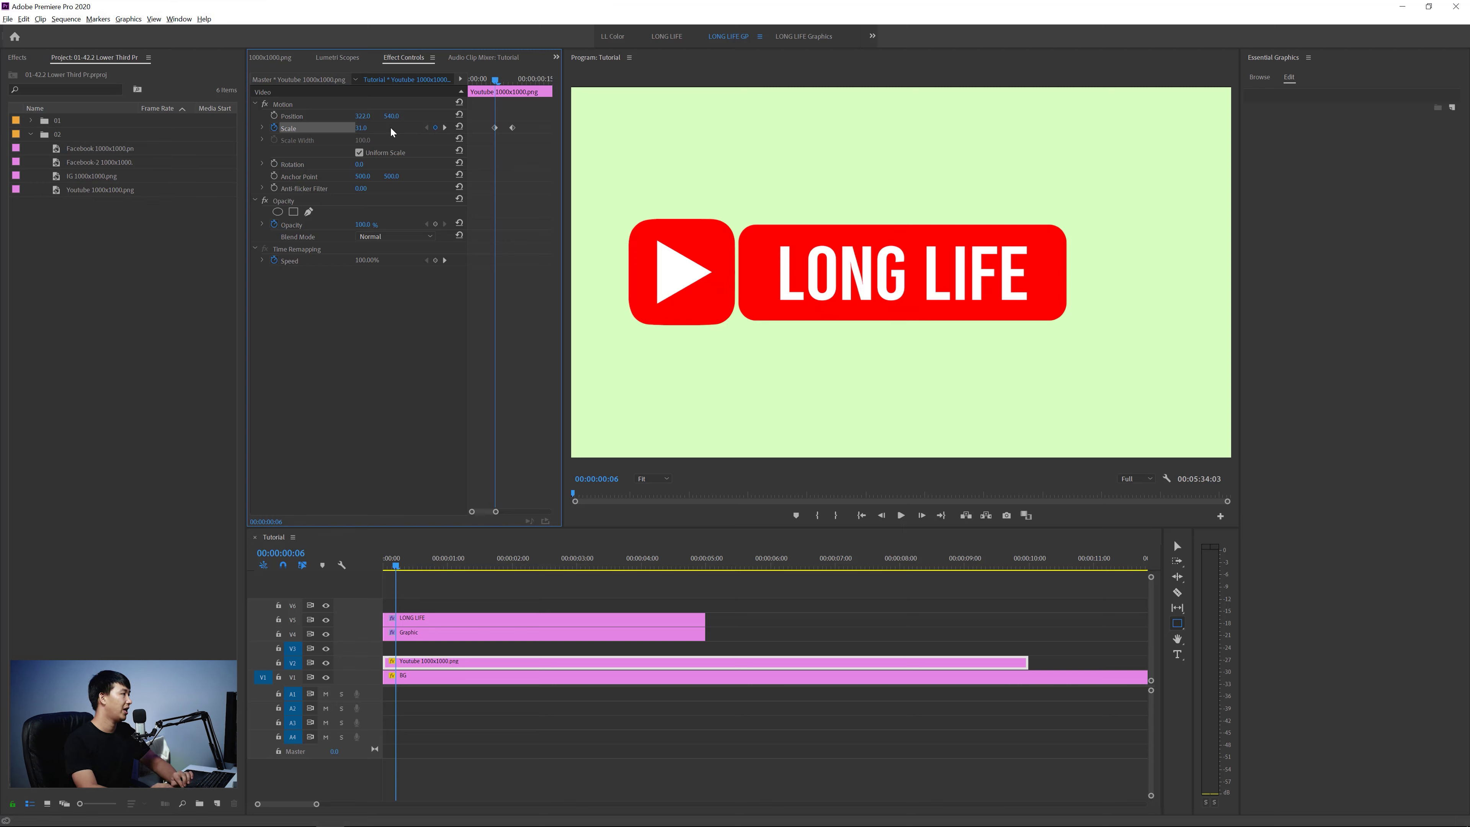
Step: Set the logo's Scale to 0 at the first frame and preview the pop-in
{"action": "left_click_drag", "start_coordinate": [491, 85], "coordinate": [470, 81]}
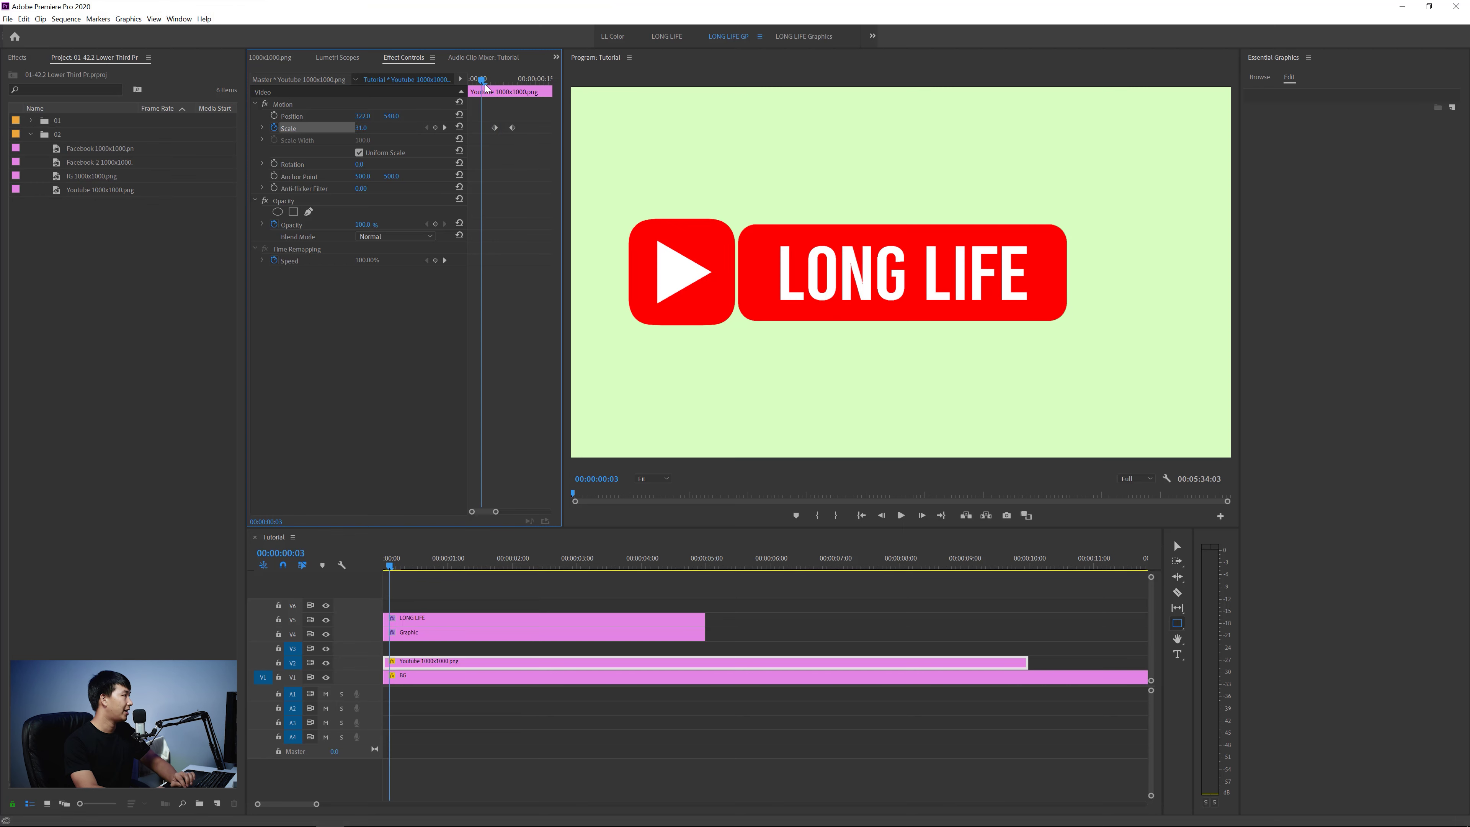
{"action": "left_click", "coordinate": [363, 128]}
{"action": "type", "text": "0"}
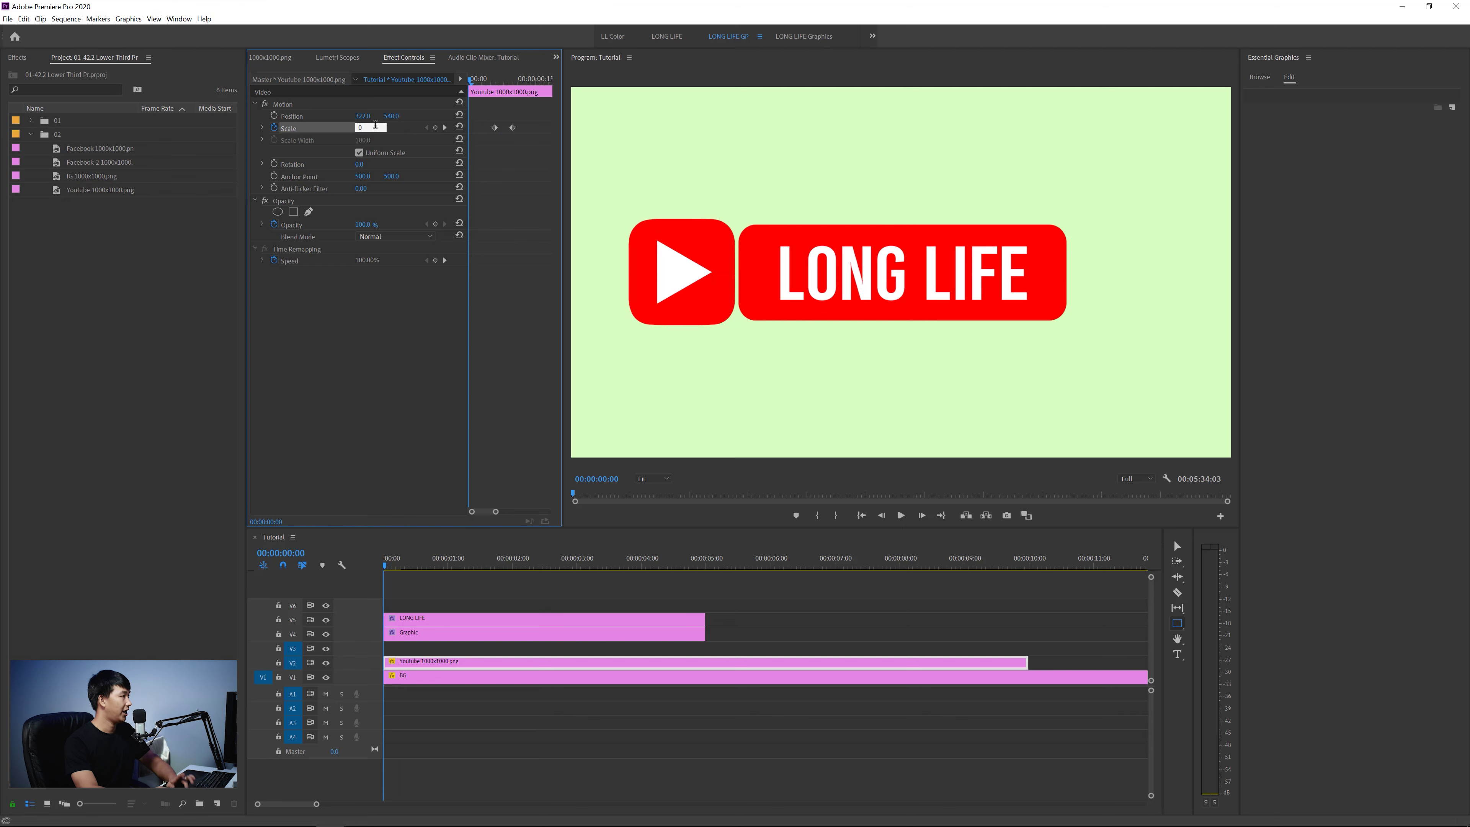
{"action": "key", "text": "Return"}
{"action": "key", "text": "space"}
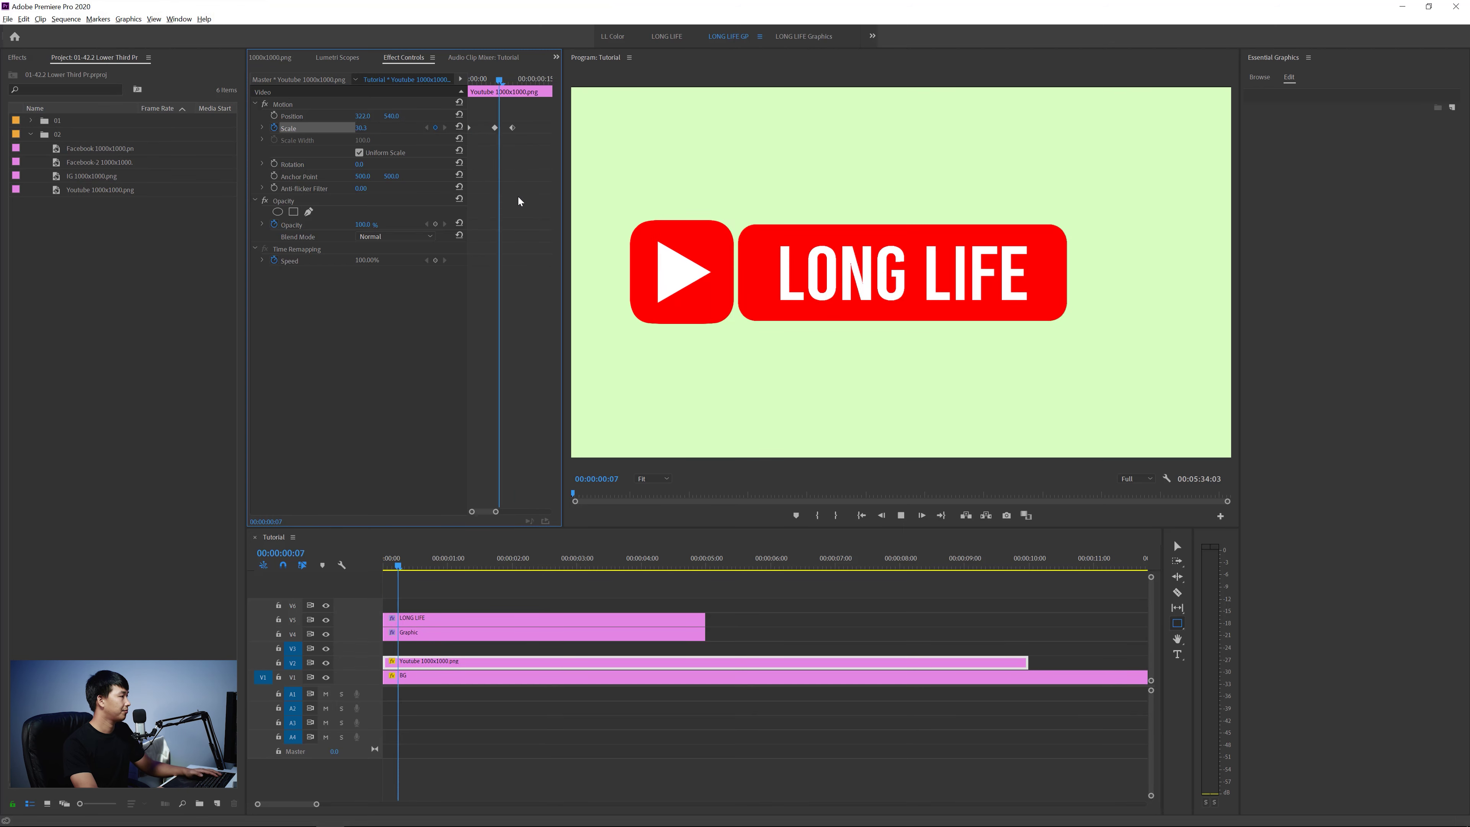
{"action": "key", "text": "space"}
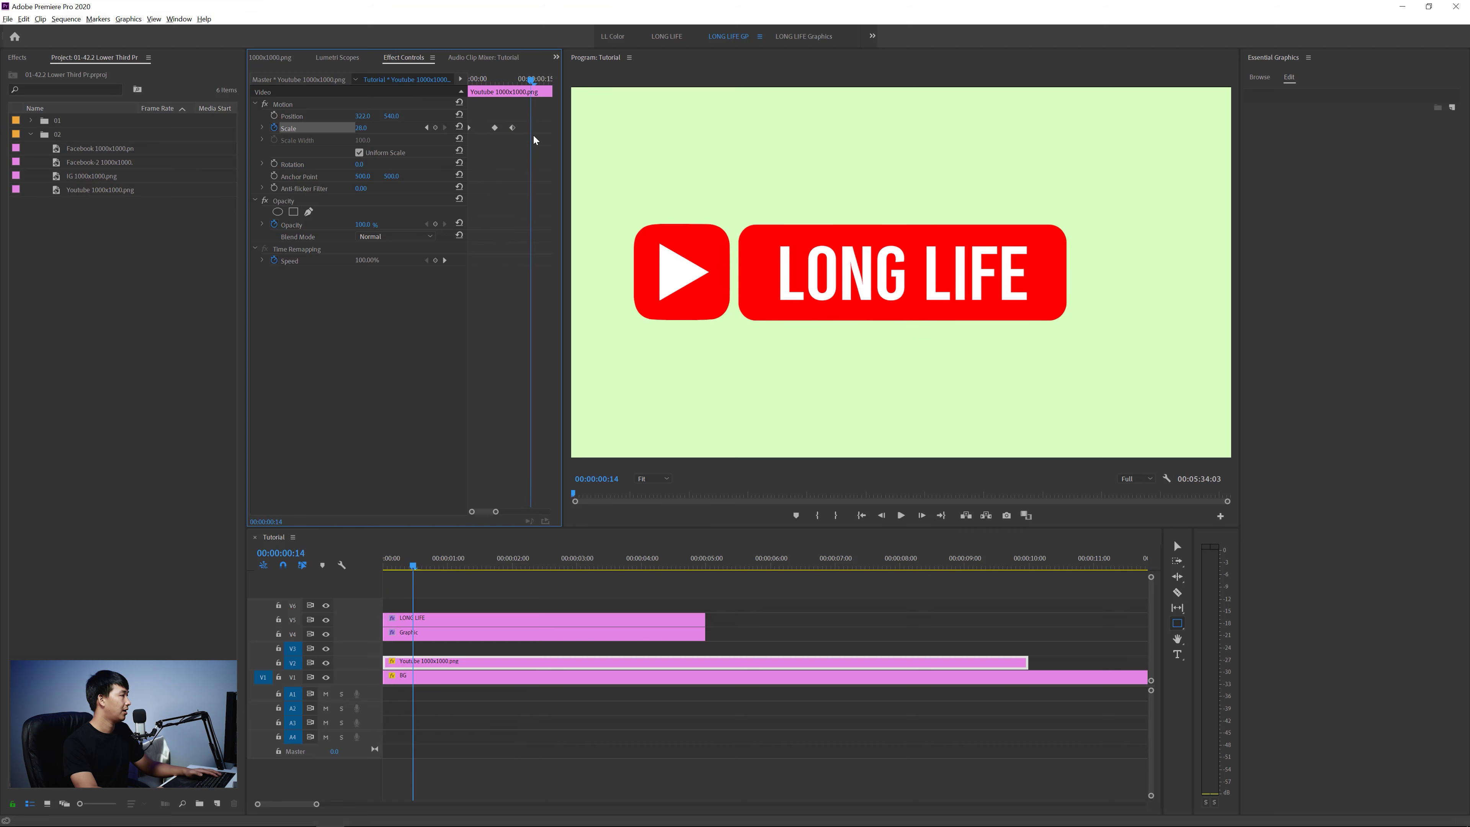
Step: Make both Scale keyframes Bezier and replay the eased pop-in
{"action": "left_click_drag", "start_coordinate": [536, 120], "coordinate": [468, 137]}
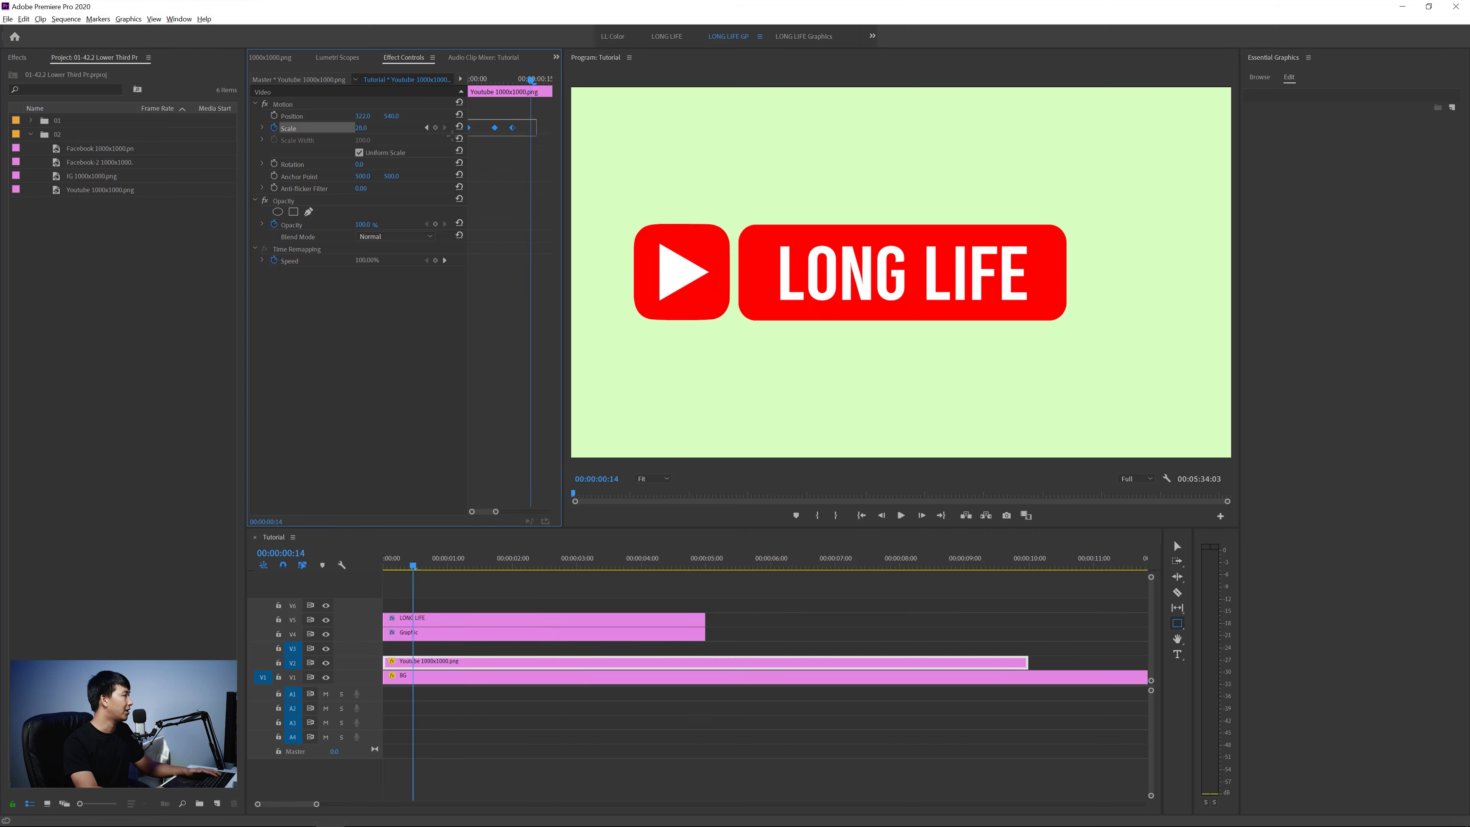
{"action": "right_click", "coordinate": [496, 130]}
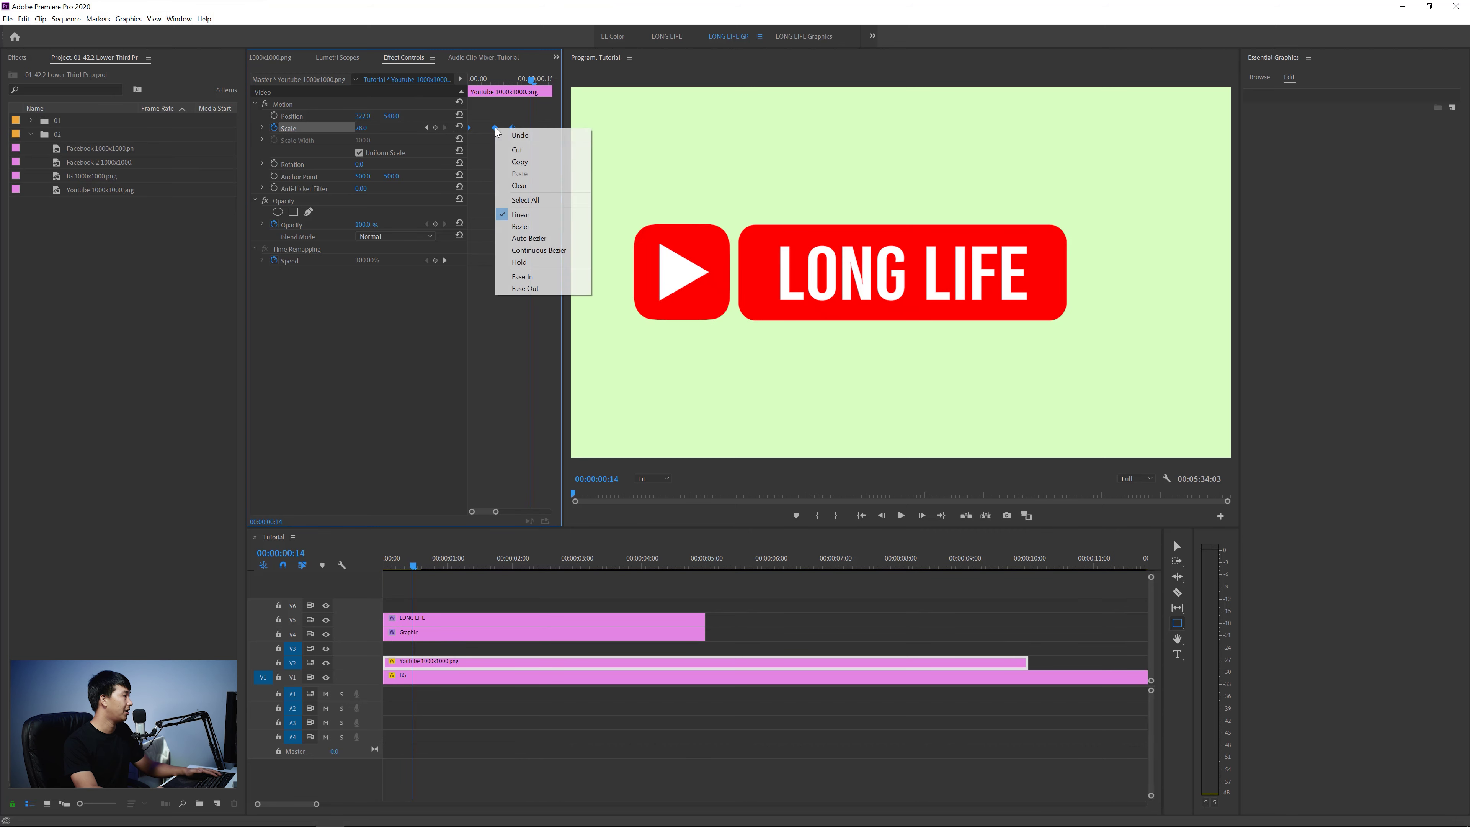
{"action": "left_click", "coordinate": [521, 226]}
{"action": "key", "text": "space"}
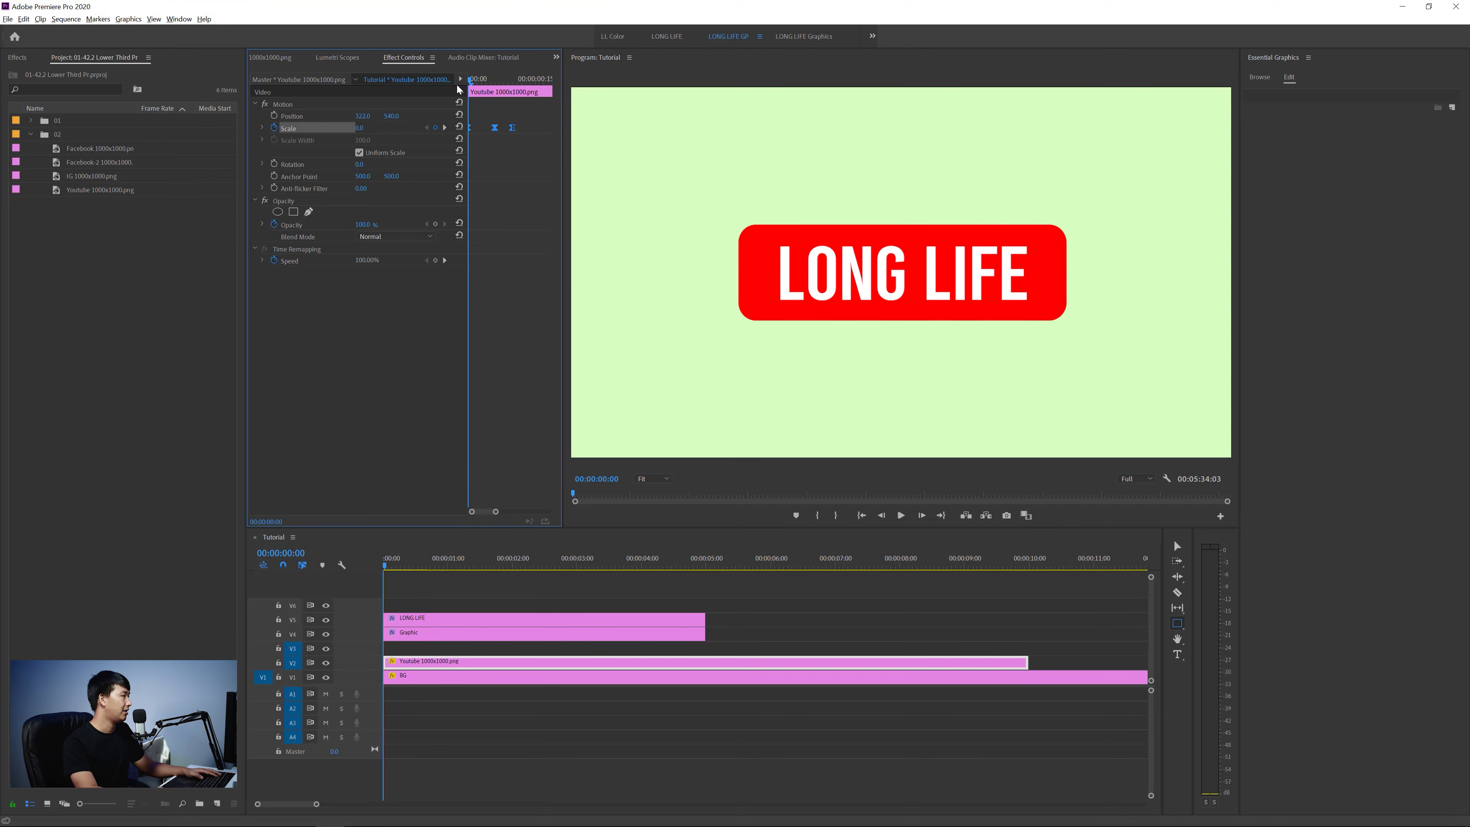
{"action": "key", "text": "space"}
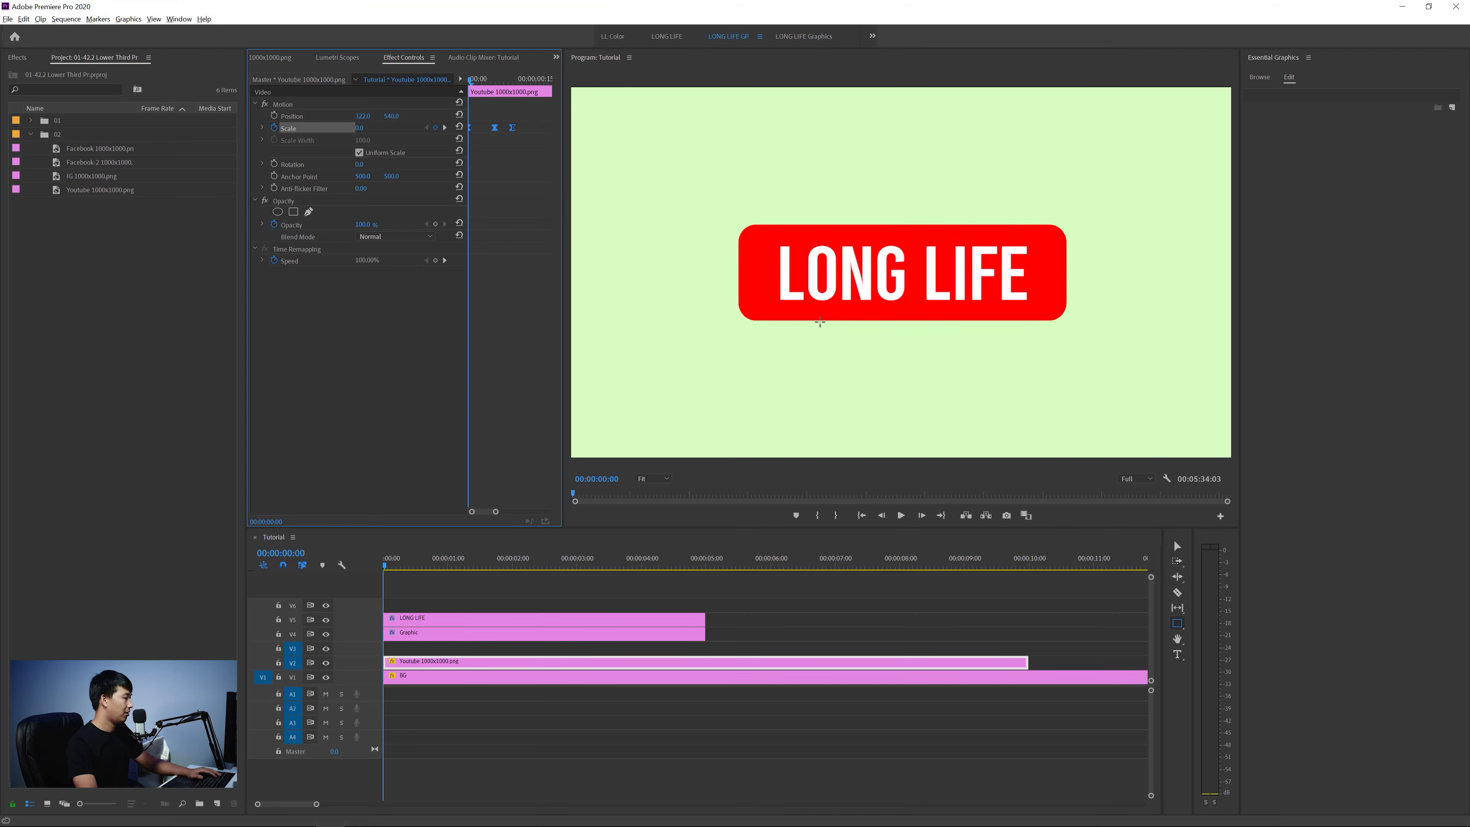
Step: Rename the Graphic clip's Shape 01 layer to BG
{"action": "left_click", "coordinate": [416, 634]}
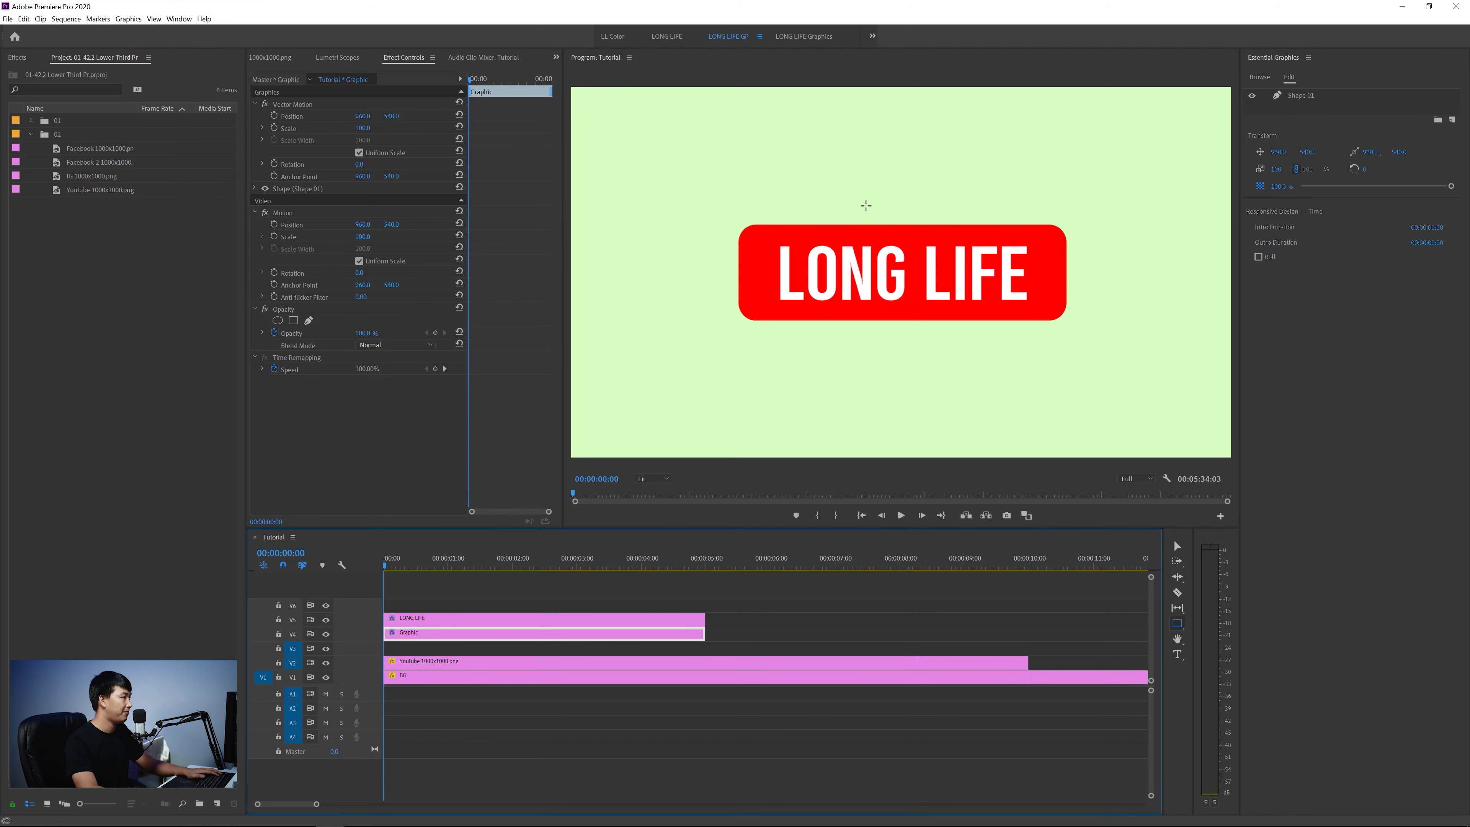
{"action": "left_click", "coordinate": [426, 623]}
{"action": "left_click", "coordinate": [426, 635]}
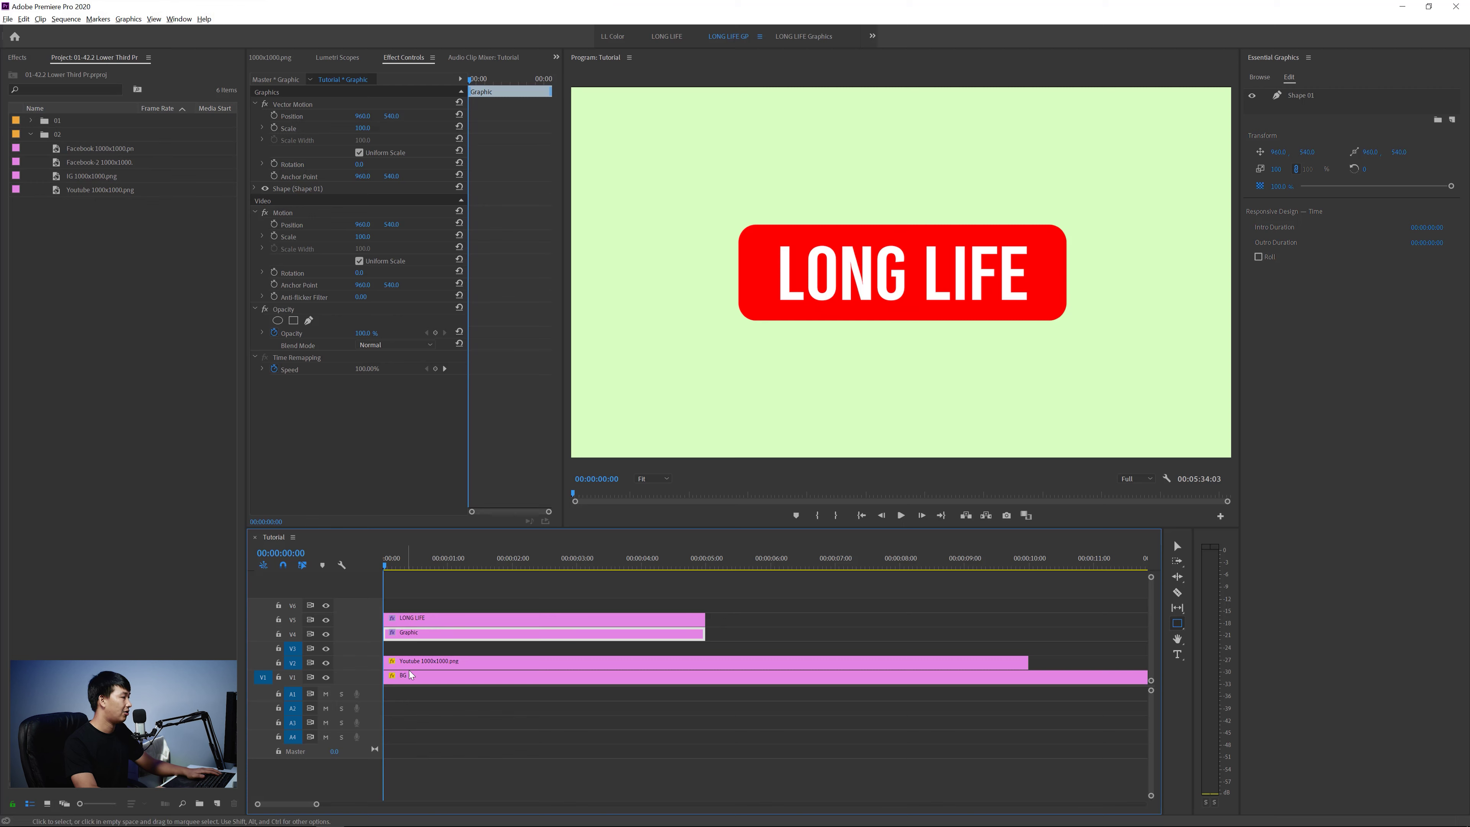
{"action": "left_click", "coordinate": [426, 623]}
{"action": "left_click", "coordinate": [423, 635]}
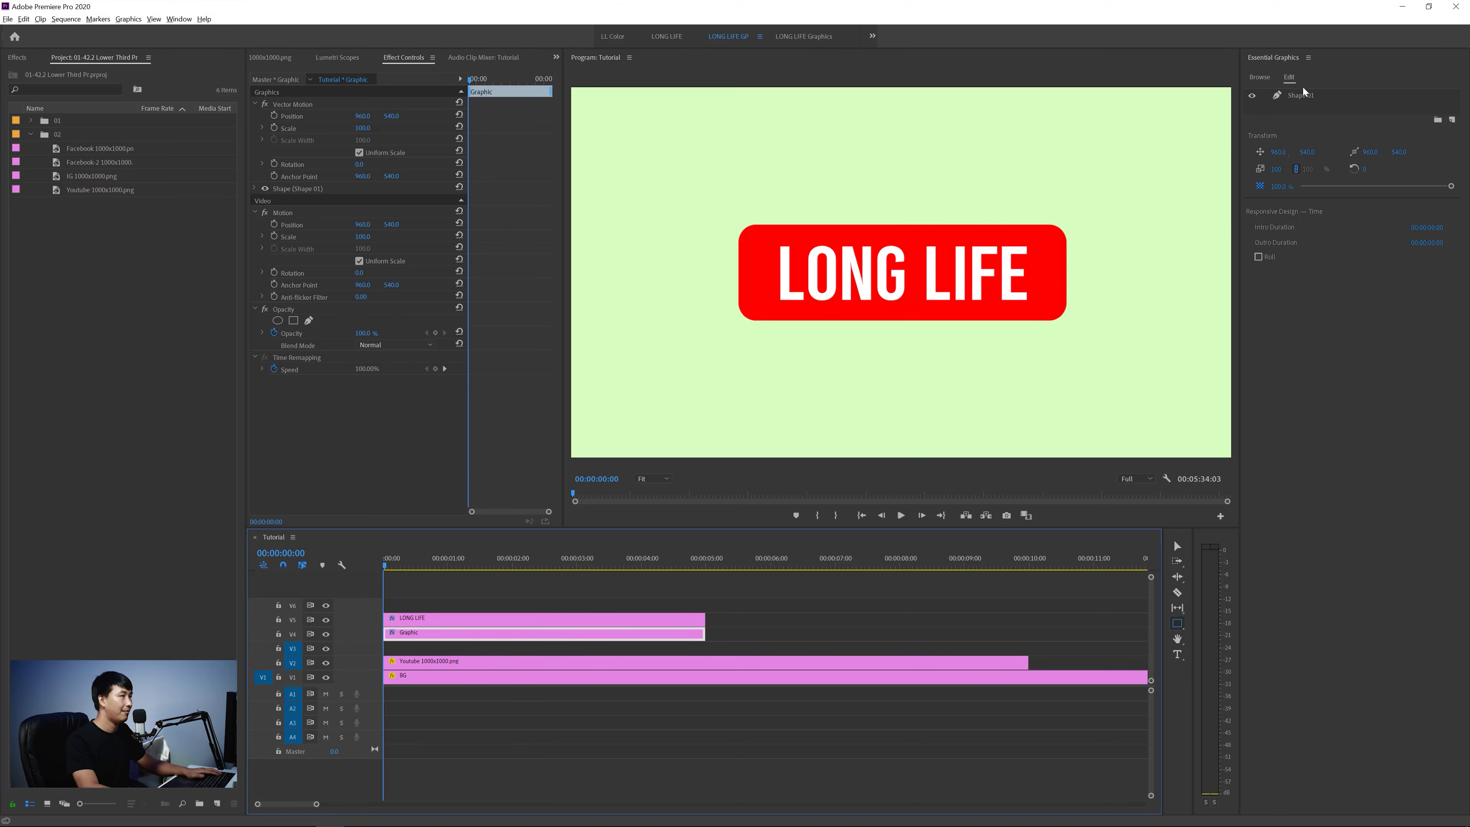
{"action": "left_click", "coordinate": [1306, 97]}
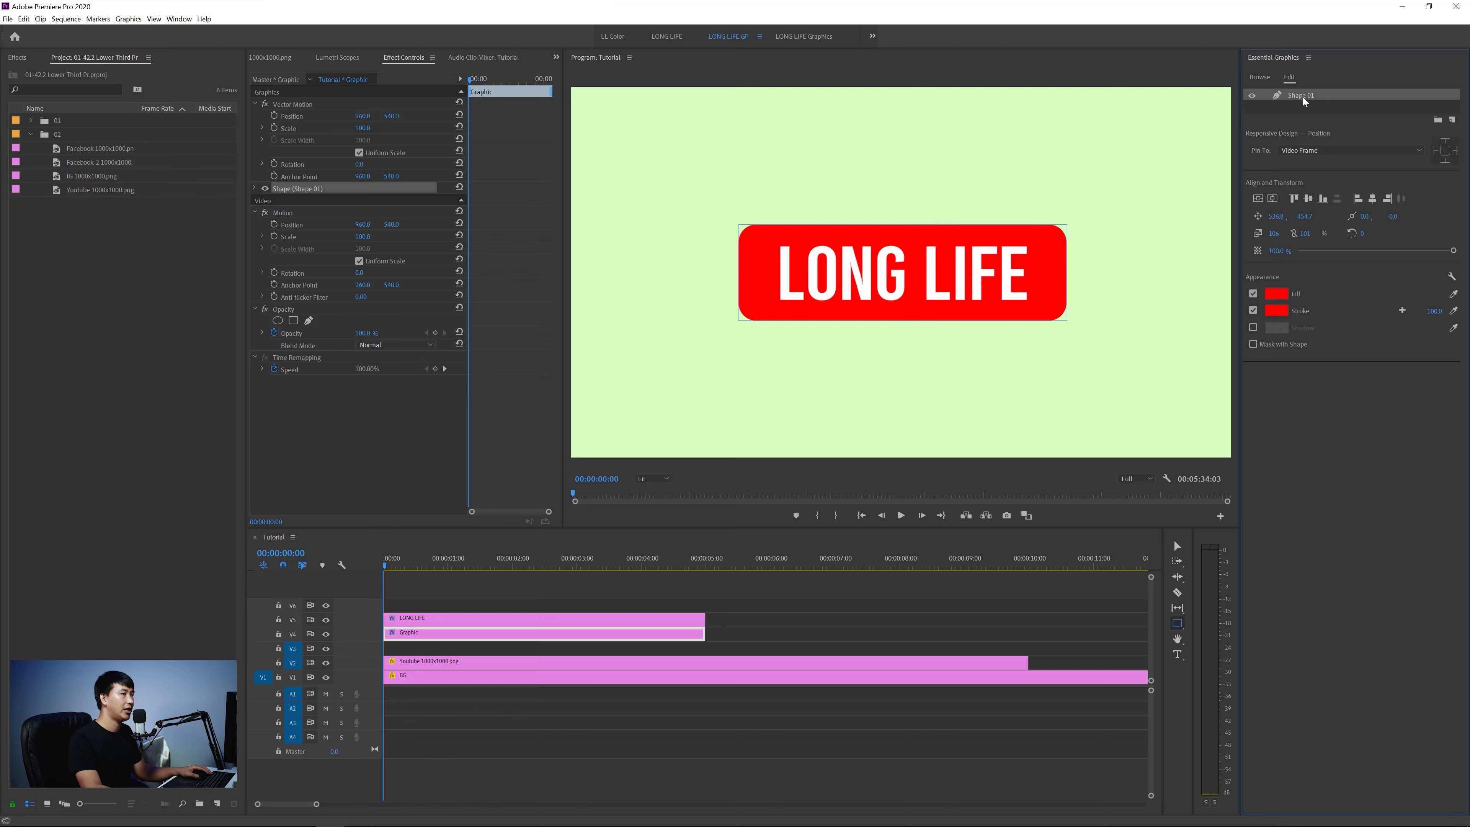
{"action": "double_click", "coordinate": [1307, 96]}
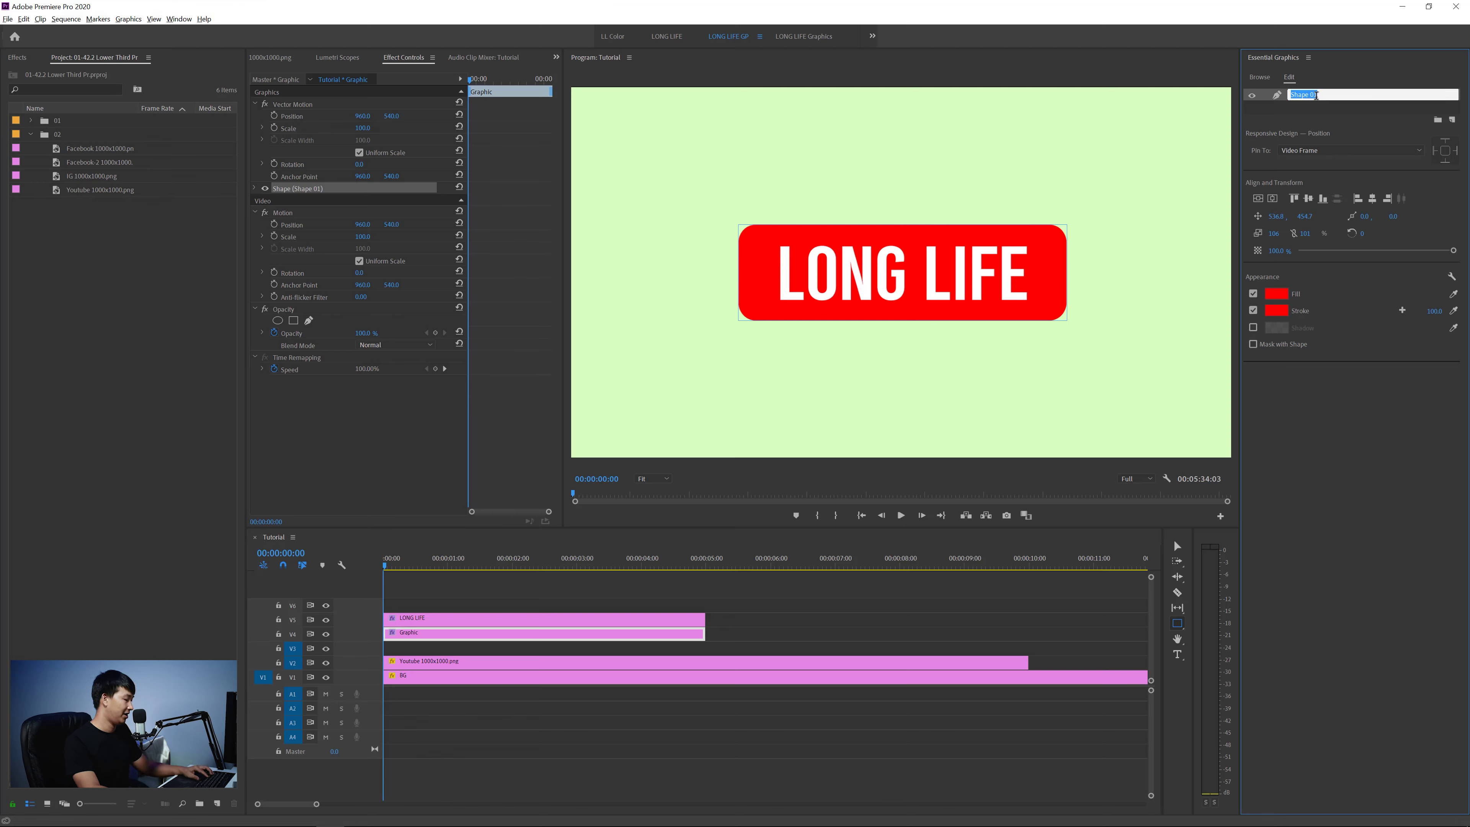
{"action": "type", "text": "BG"}
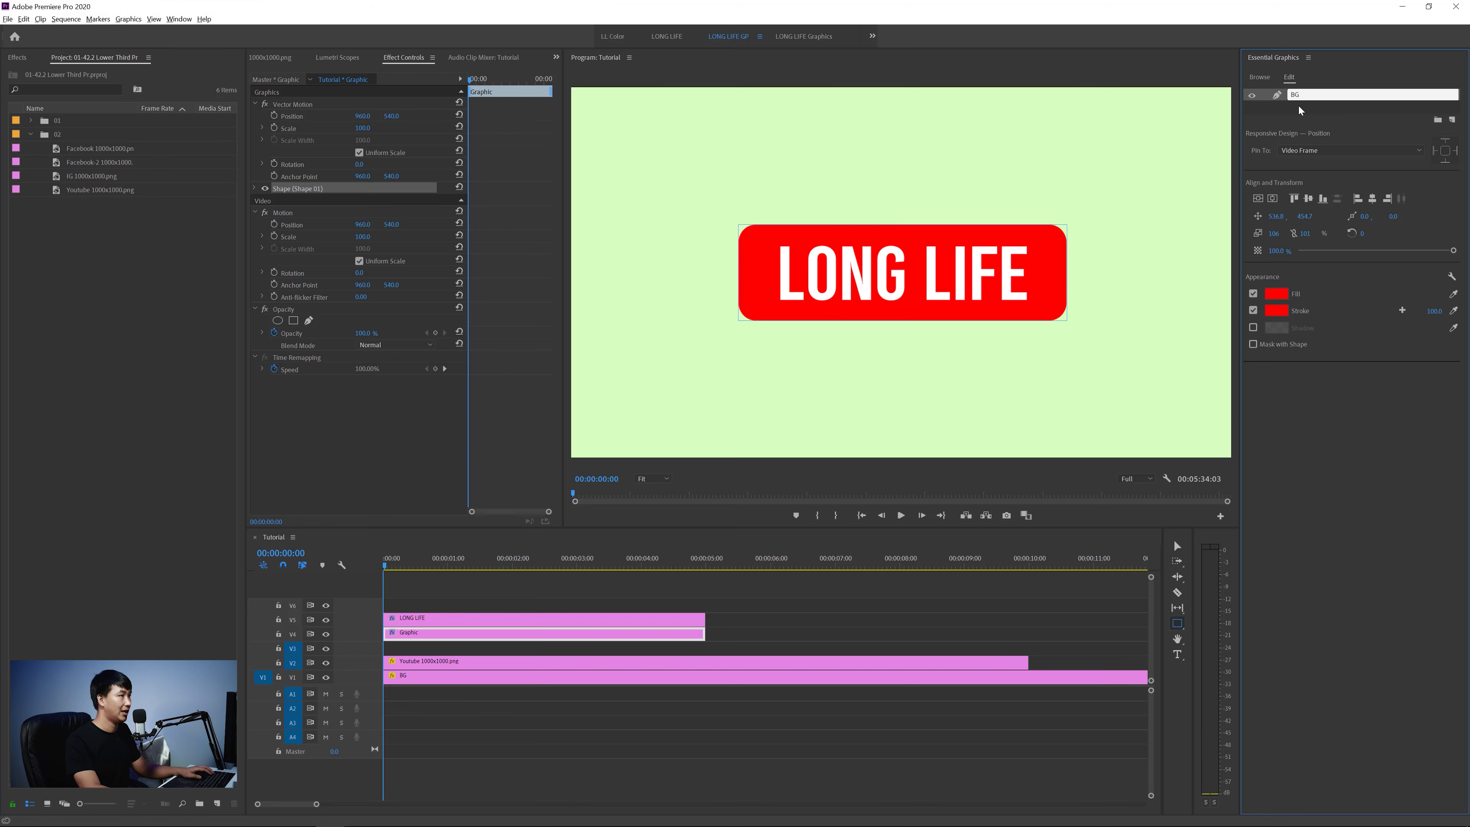
{"action": "key", "text": "Return"}
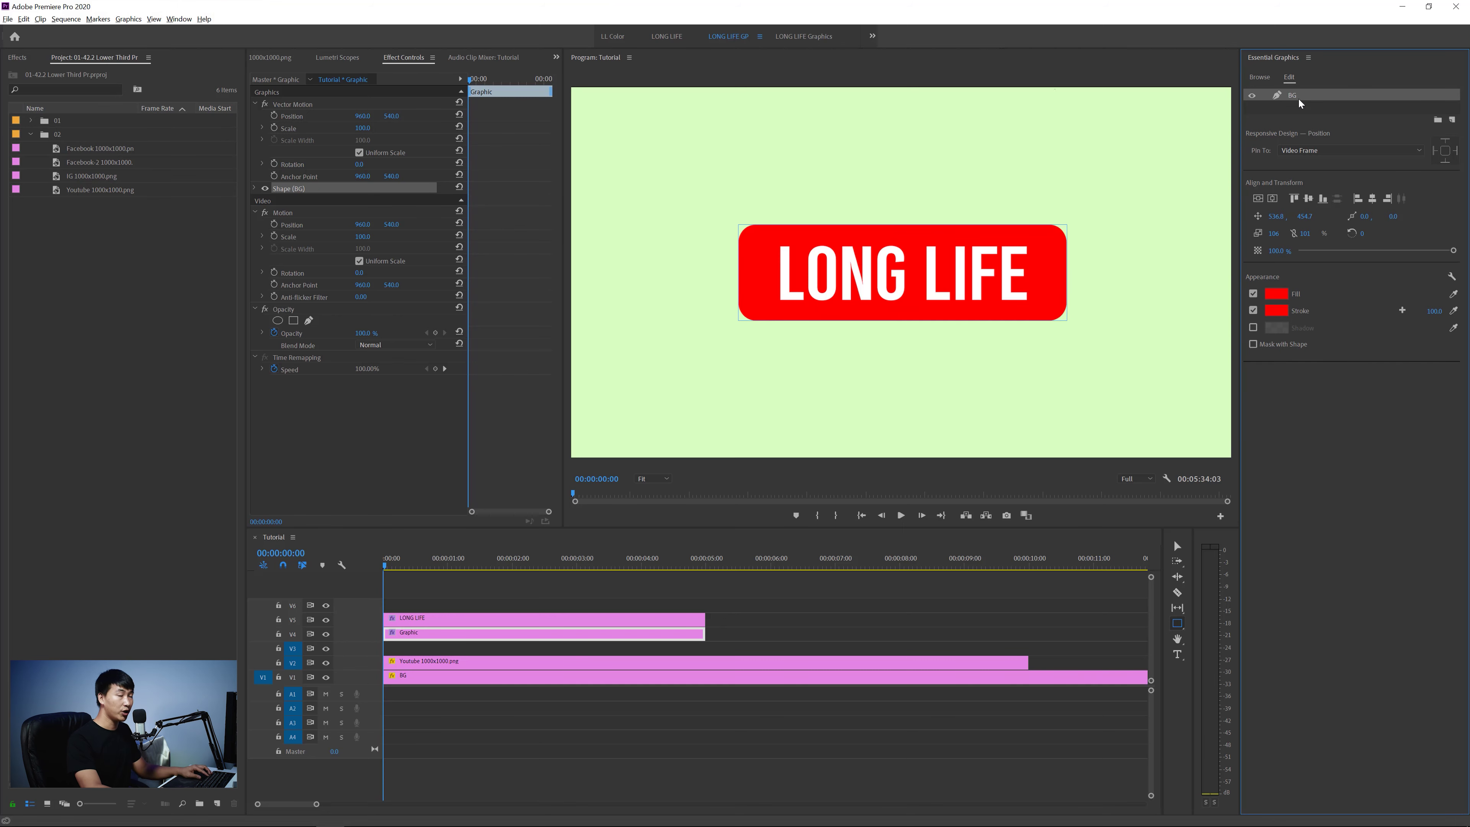
Step: Duplicate BG as a layer named Mask and enable Mask with Shape on it
{"action": "key", "text": "ctrl+c"}
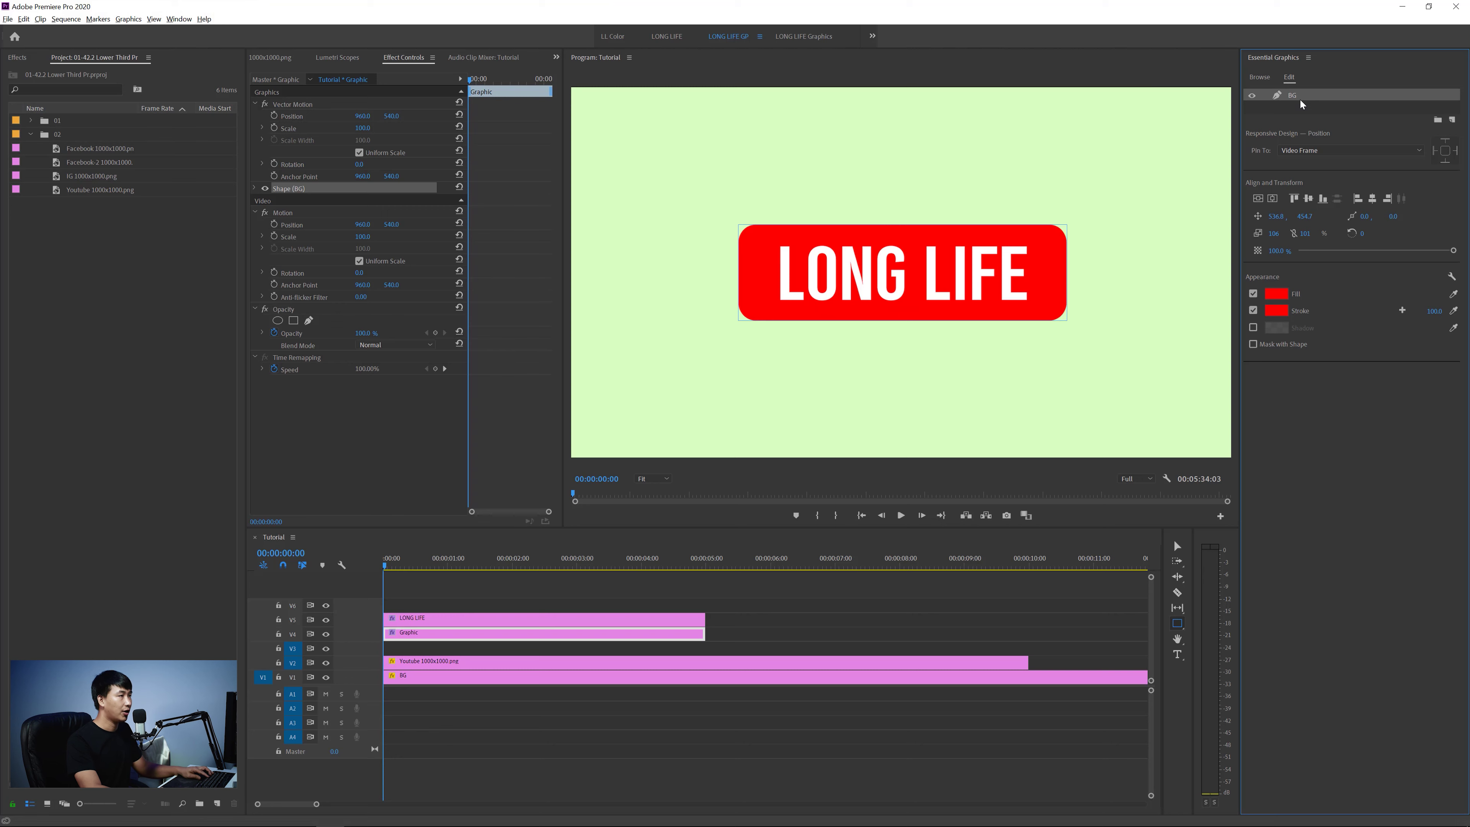
{"action": "key", "text": "ctrl+v"}
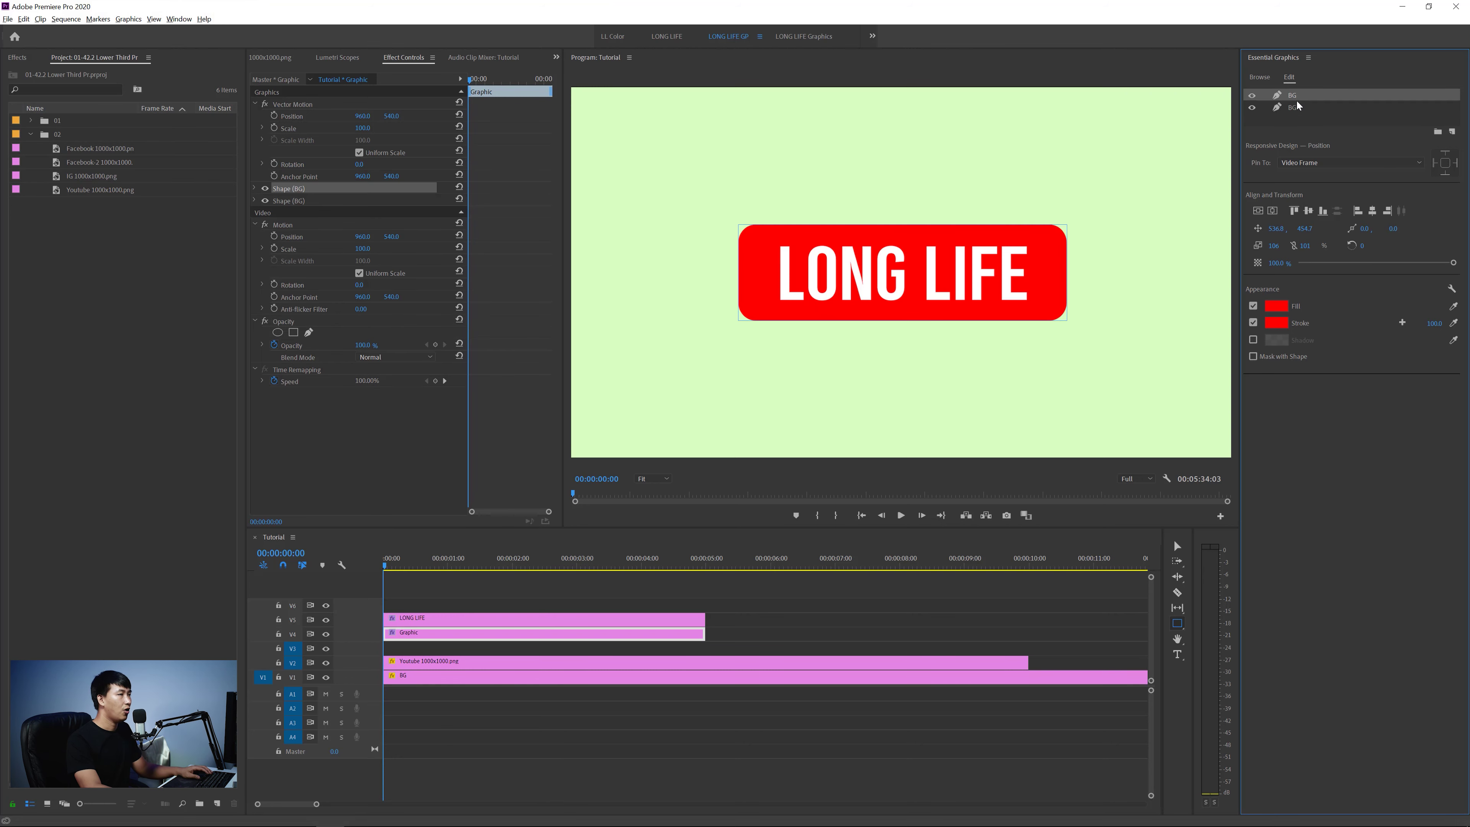
{"action": "double_click", "coordinate": [1298, 99]}
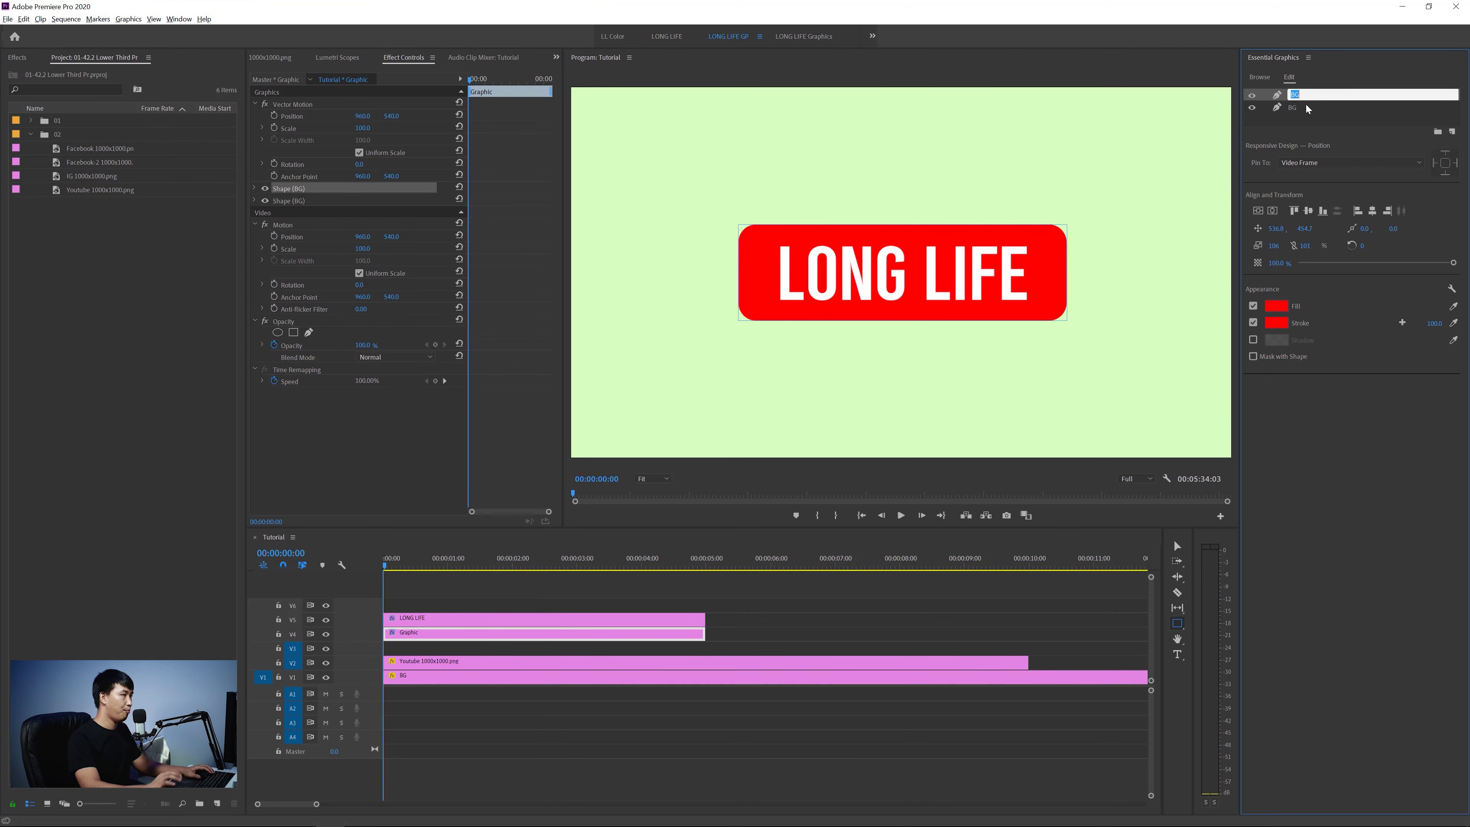
{"action": "type", "text": "Mask"}
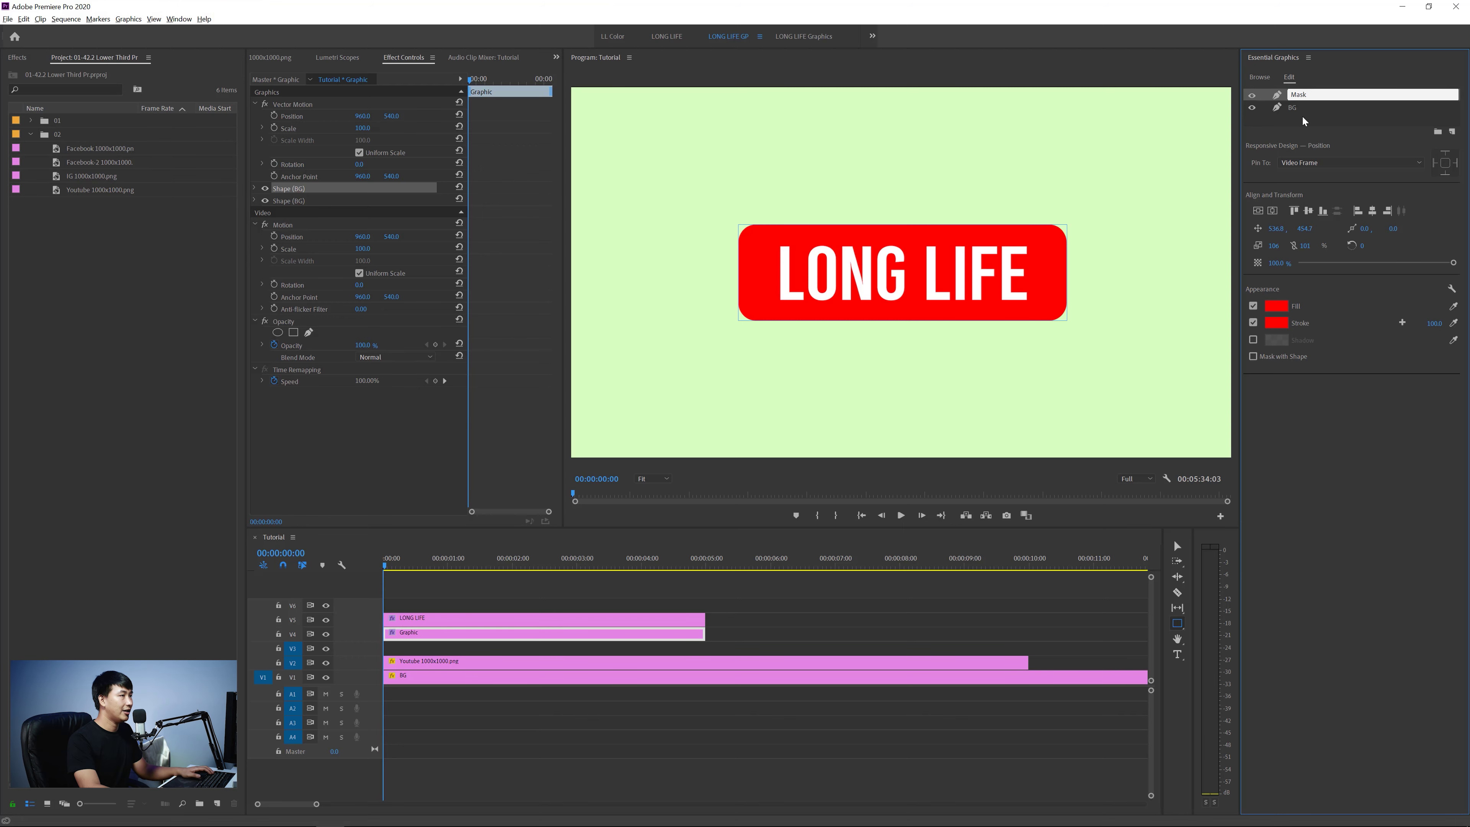
{"action": "left_click", "coordinate": [1301, 116]}
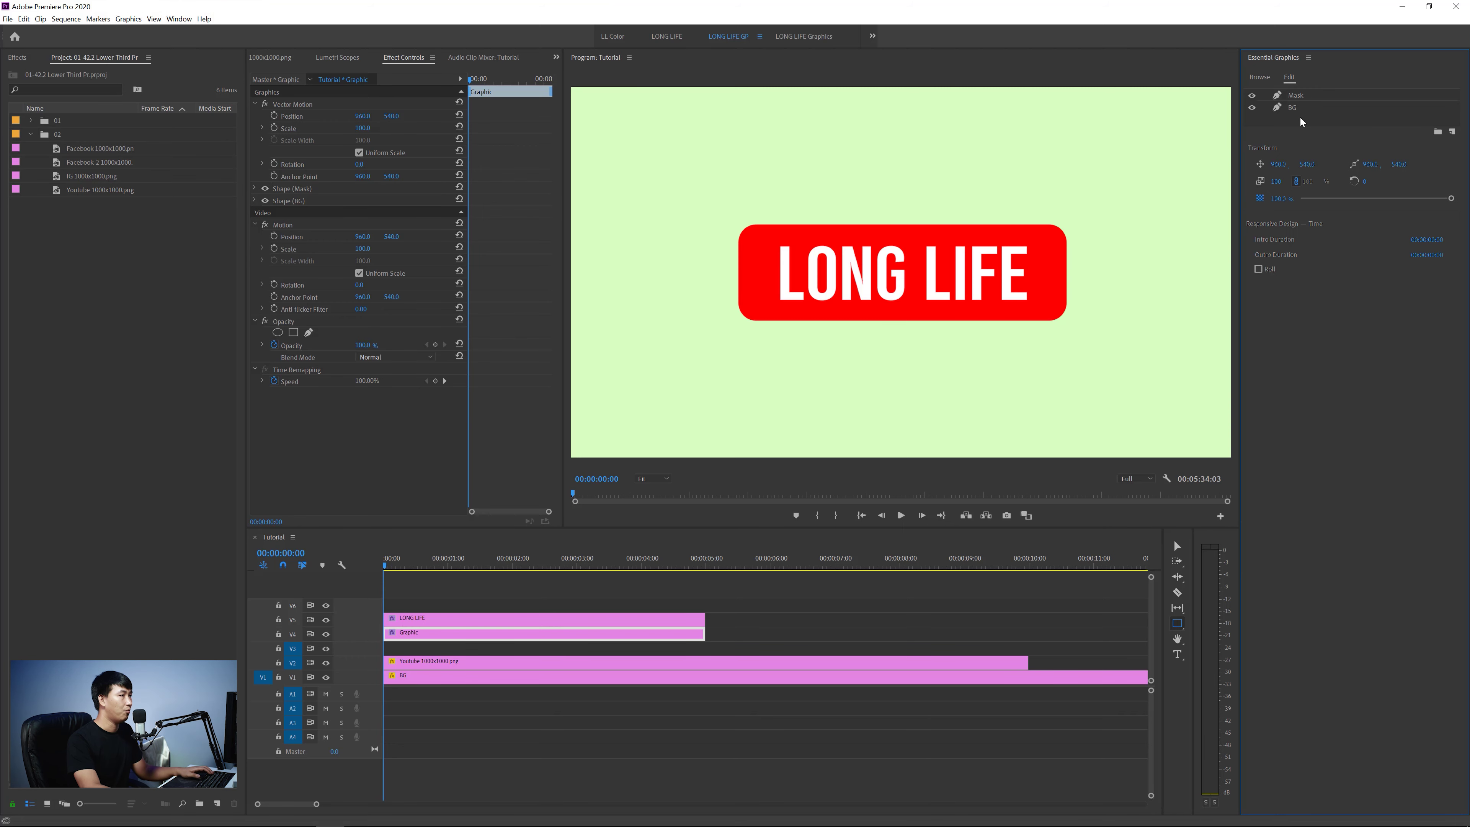
{"action": "left_click", "coordinate": [1301, 96]}
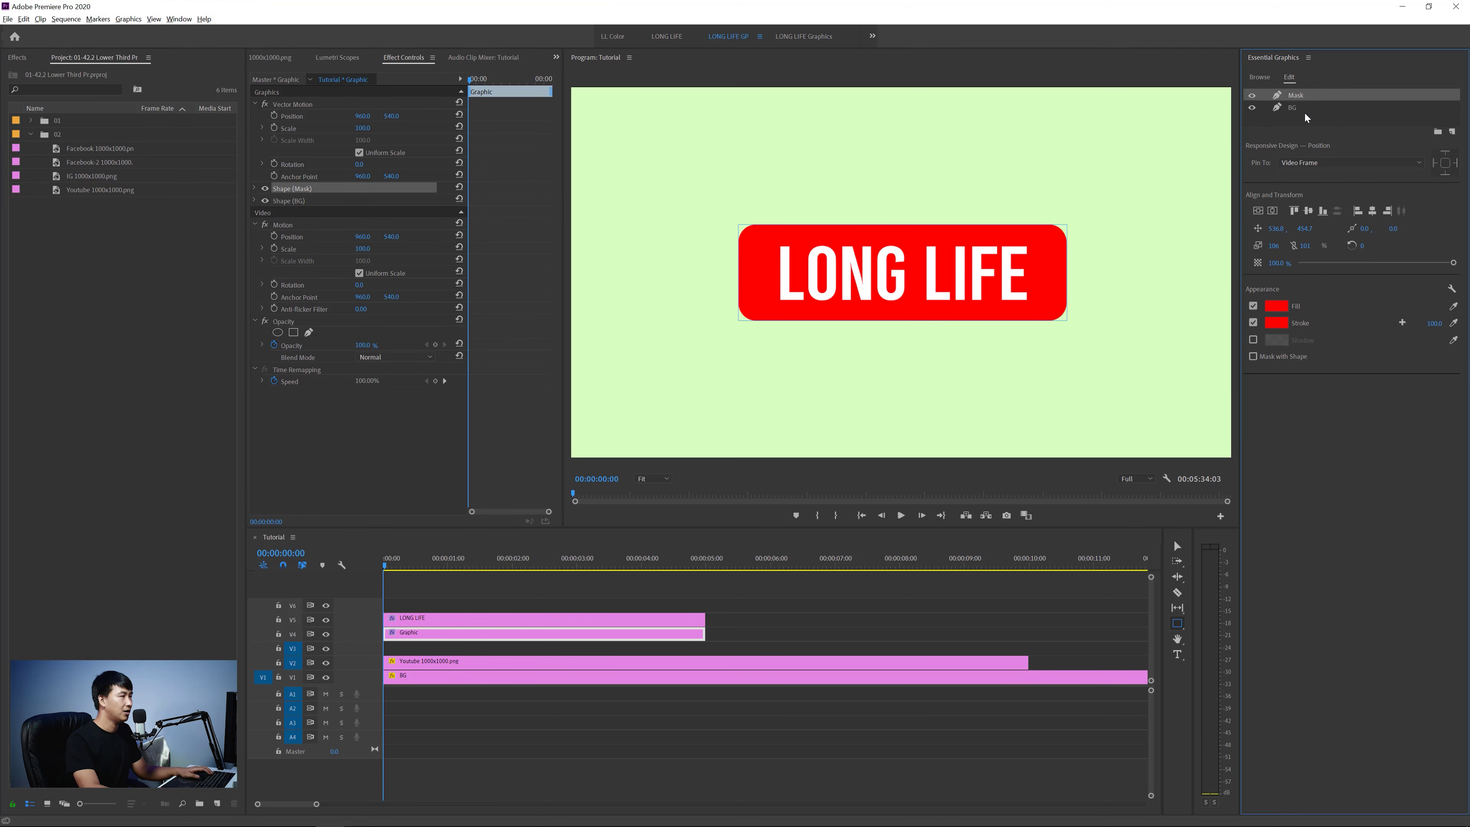
{"action": "left_click", "coordinate": [1253, 356]}
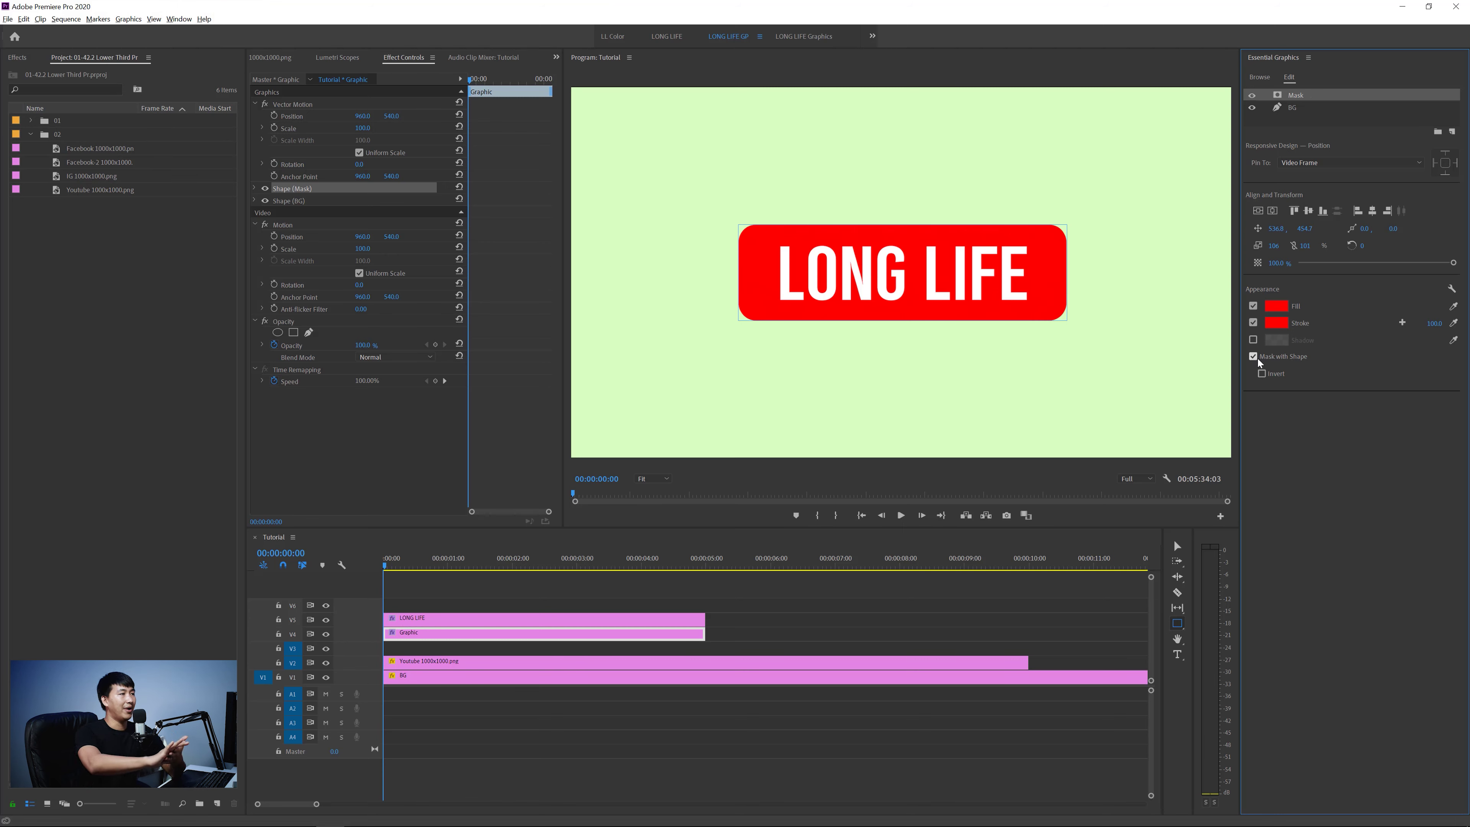
{"action": "left_click", "coordinate": [1321, 108]}
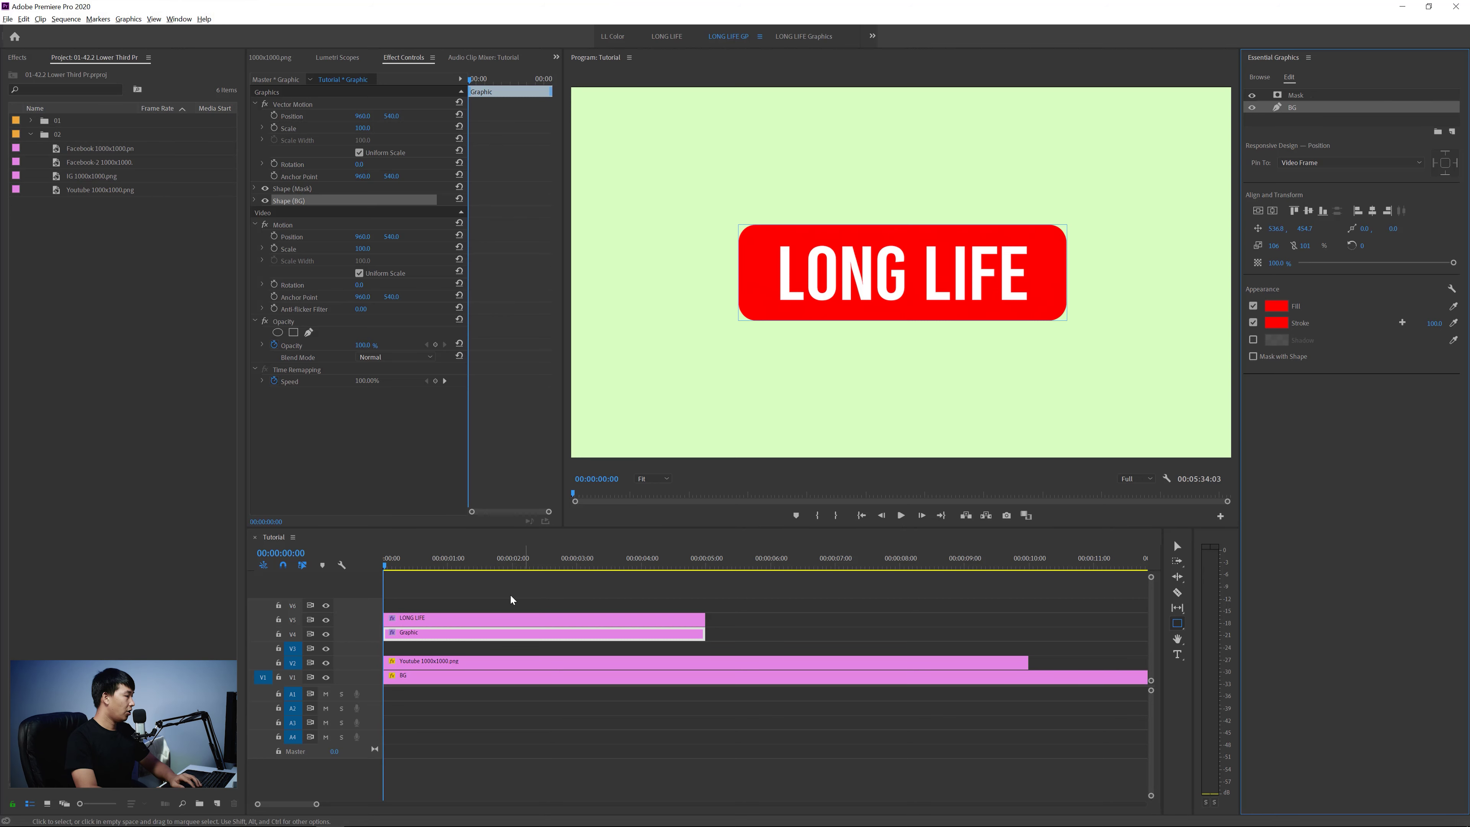
Step: At frame 15, set a Position keyframe on the Graphic's BG shape layer
{"action": "left_click", "coordinate": [449, 597]}
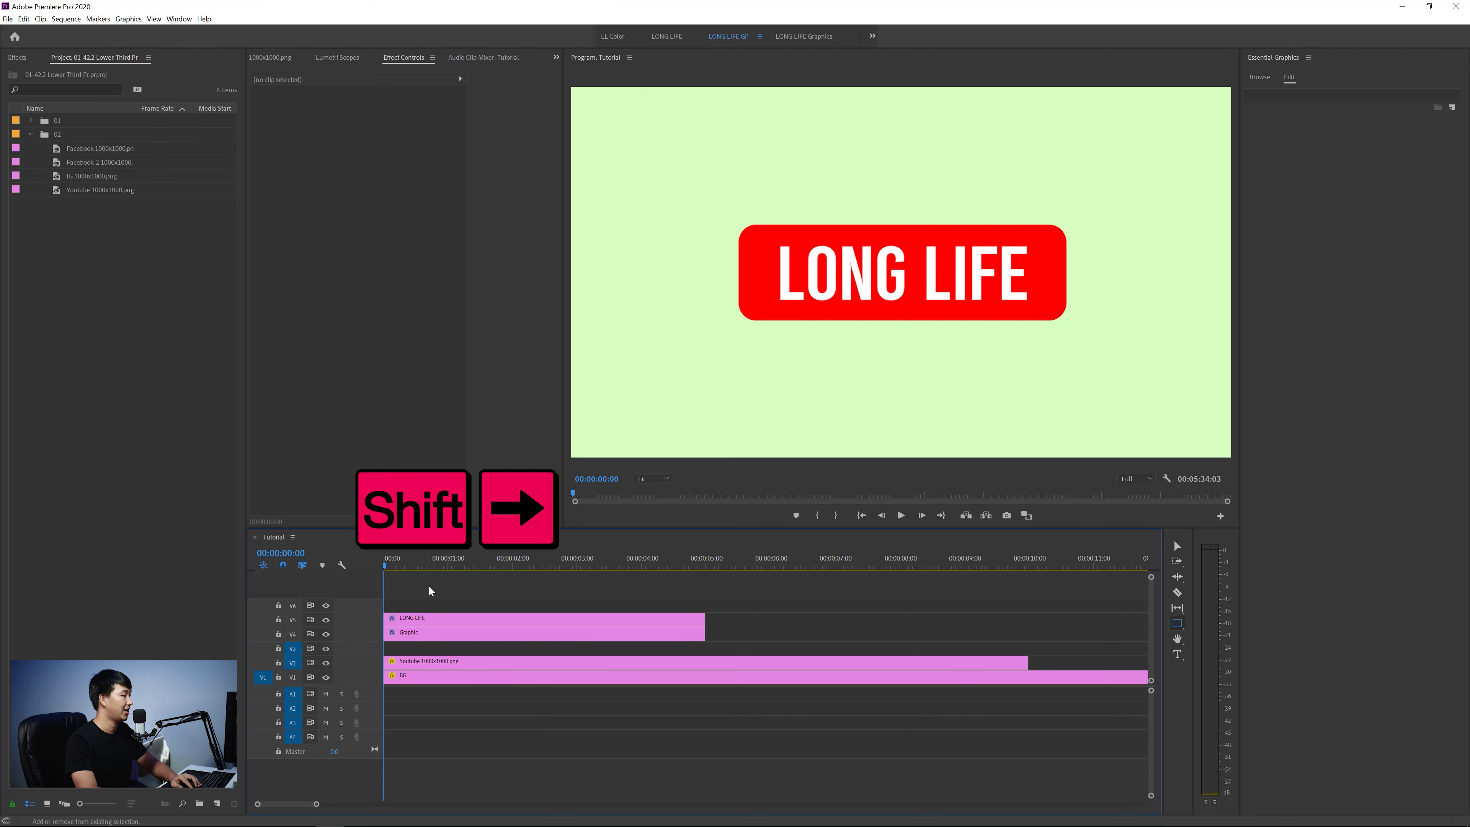
{"action": "key", "text": "shift+Right"}
{"action": "key", "text": "shift+Right"}
{"action": "key", "text": "shift+Right"}
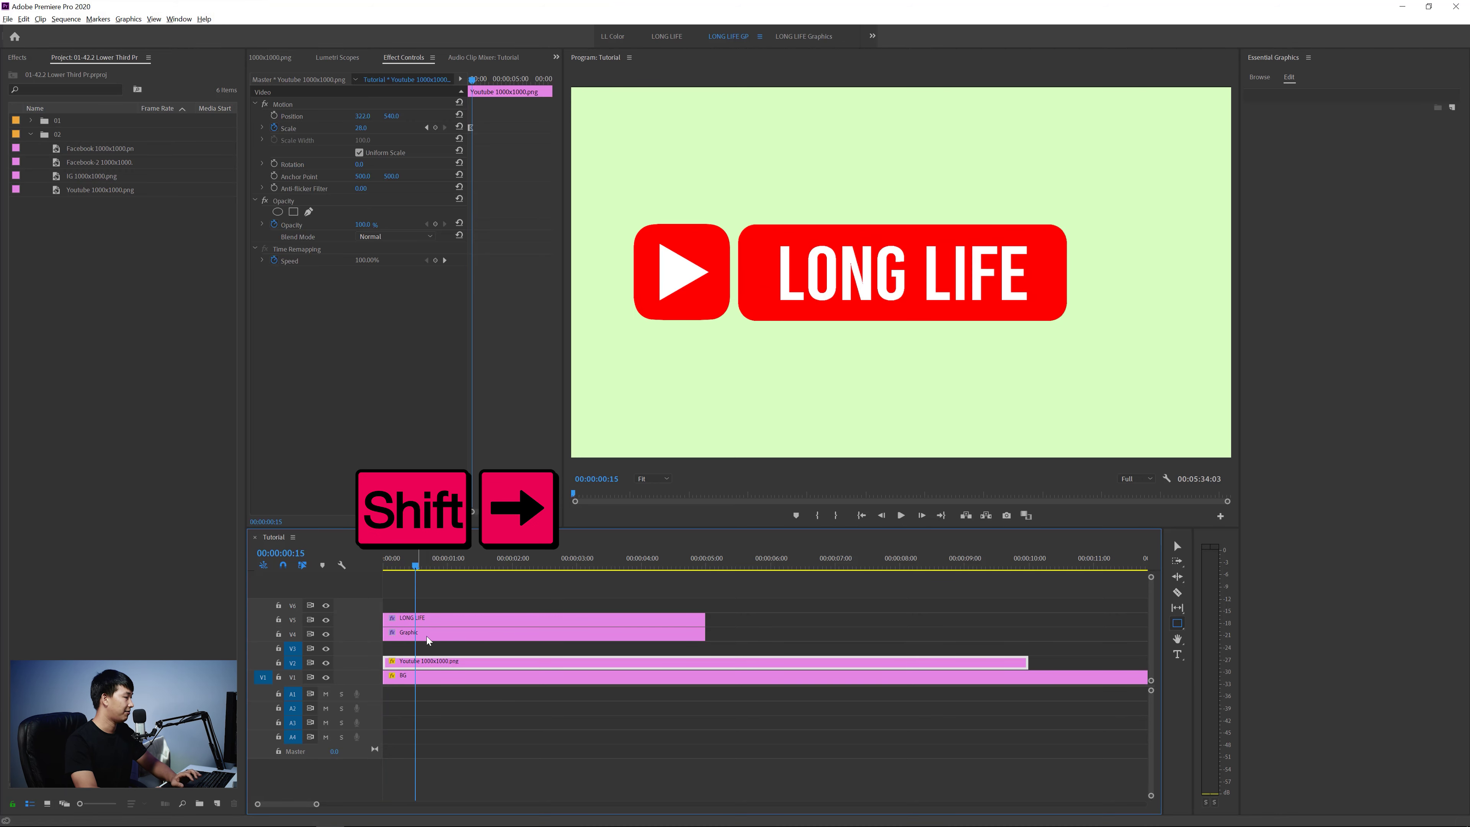
{"action": "left_click", "coordinate": [429, 634]}
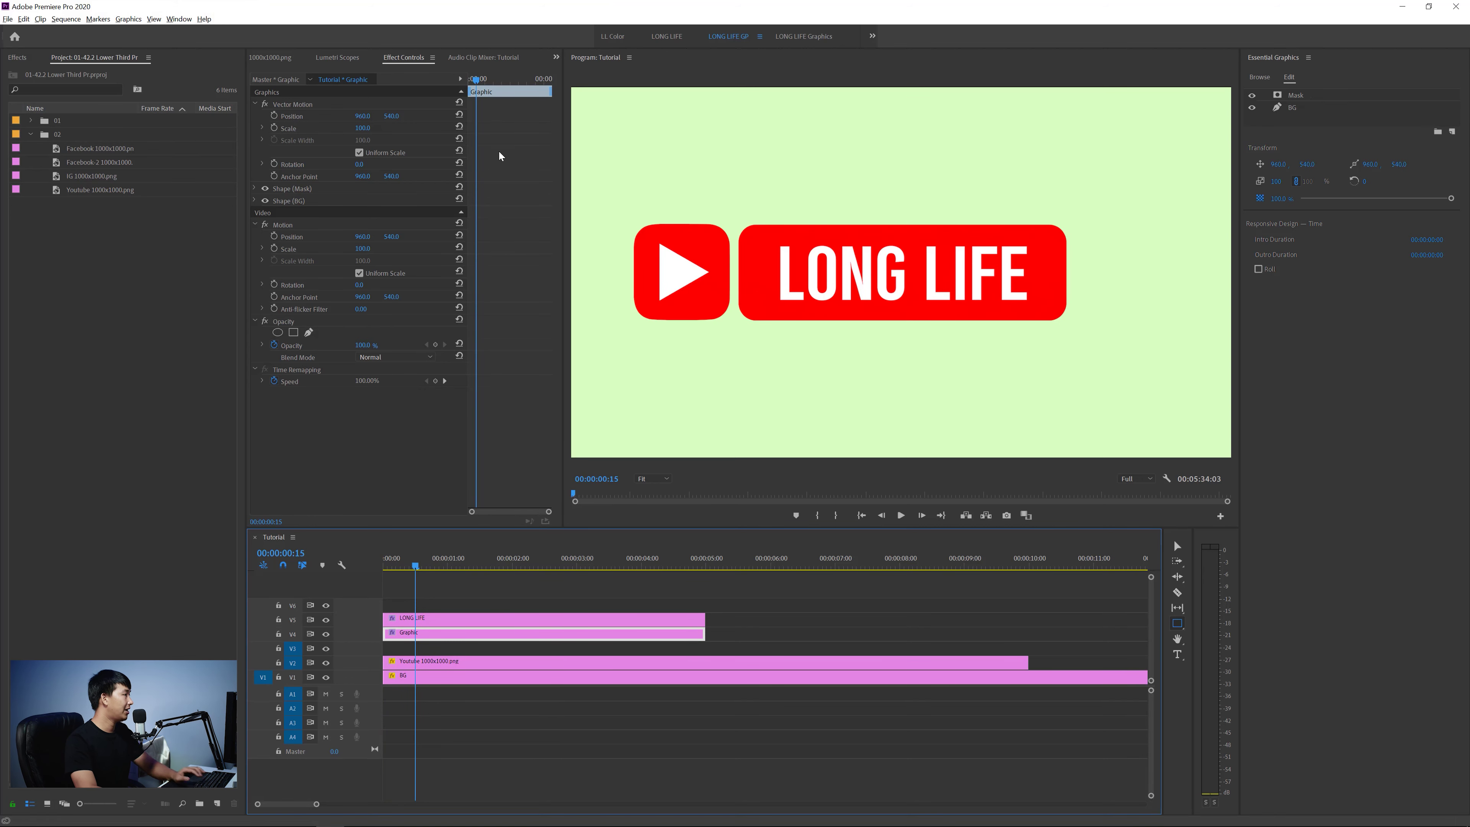
{"action": "left_click", "coordinate": [1301, 107]}
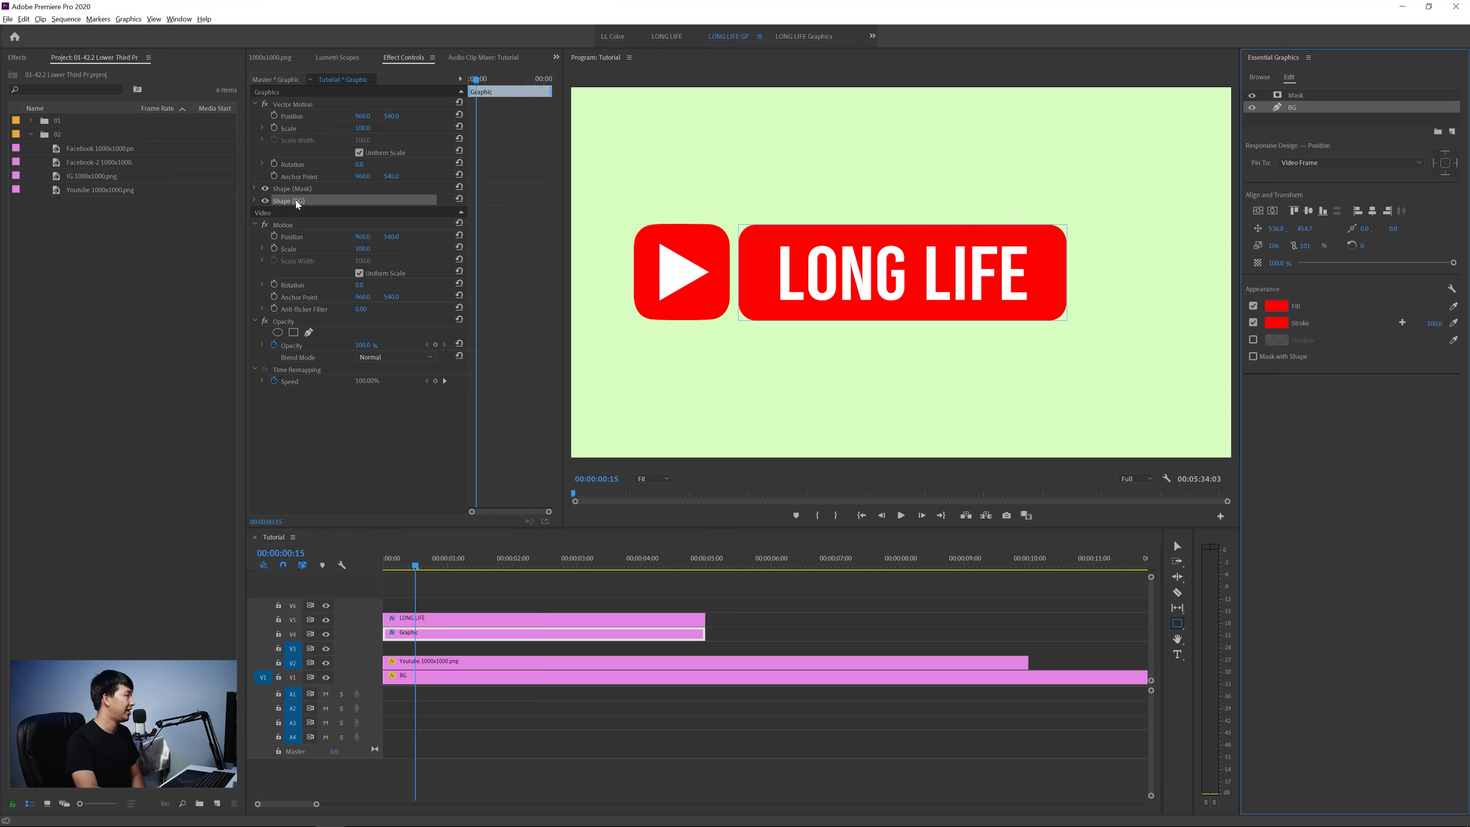
{"action": "left_click", "coordinate": [256, 201]}
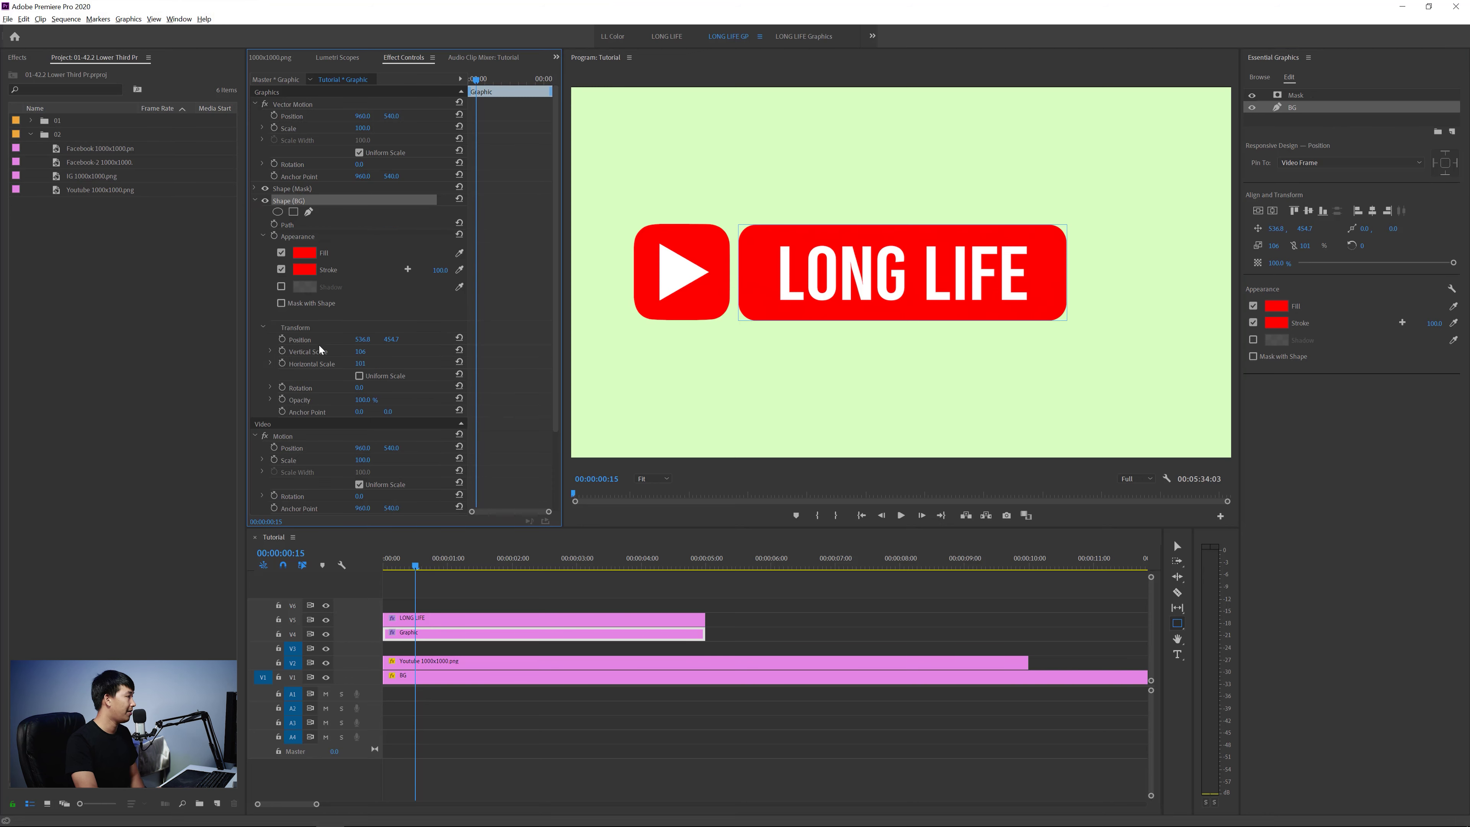
{"action": "left_click", "coordinate": [282, 339]}
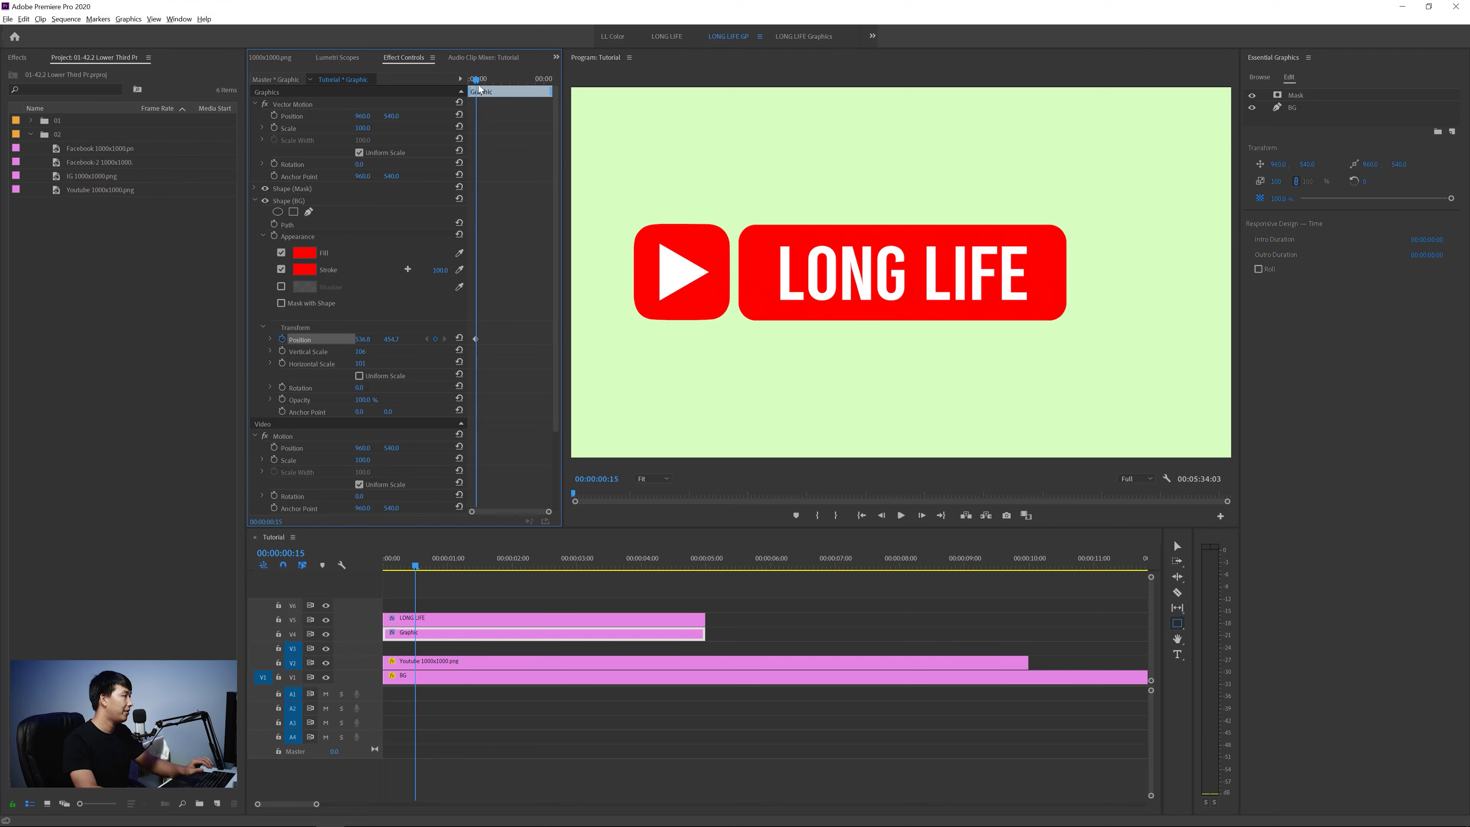
Step: At the first frame, slide BG to about X -346 behind the mask and play it back
{"action": "key", "text": "Home"}
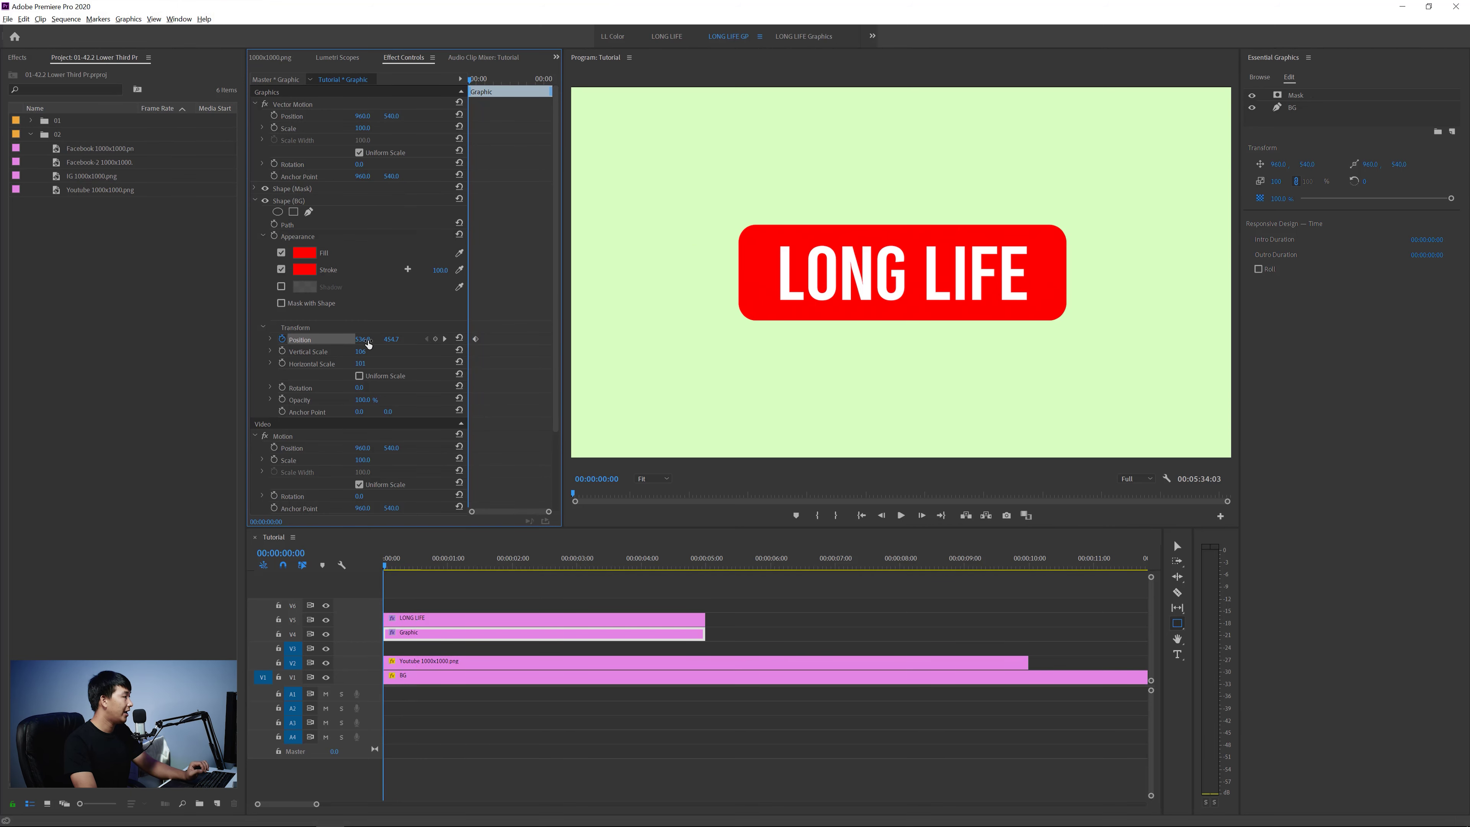
{"action": "left_click_drag", "start_coordinate": [362, 339], "coordinate": [183, 339]}
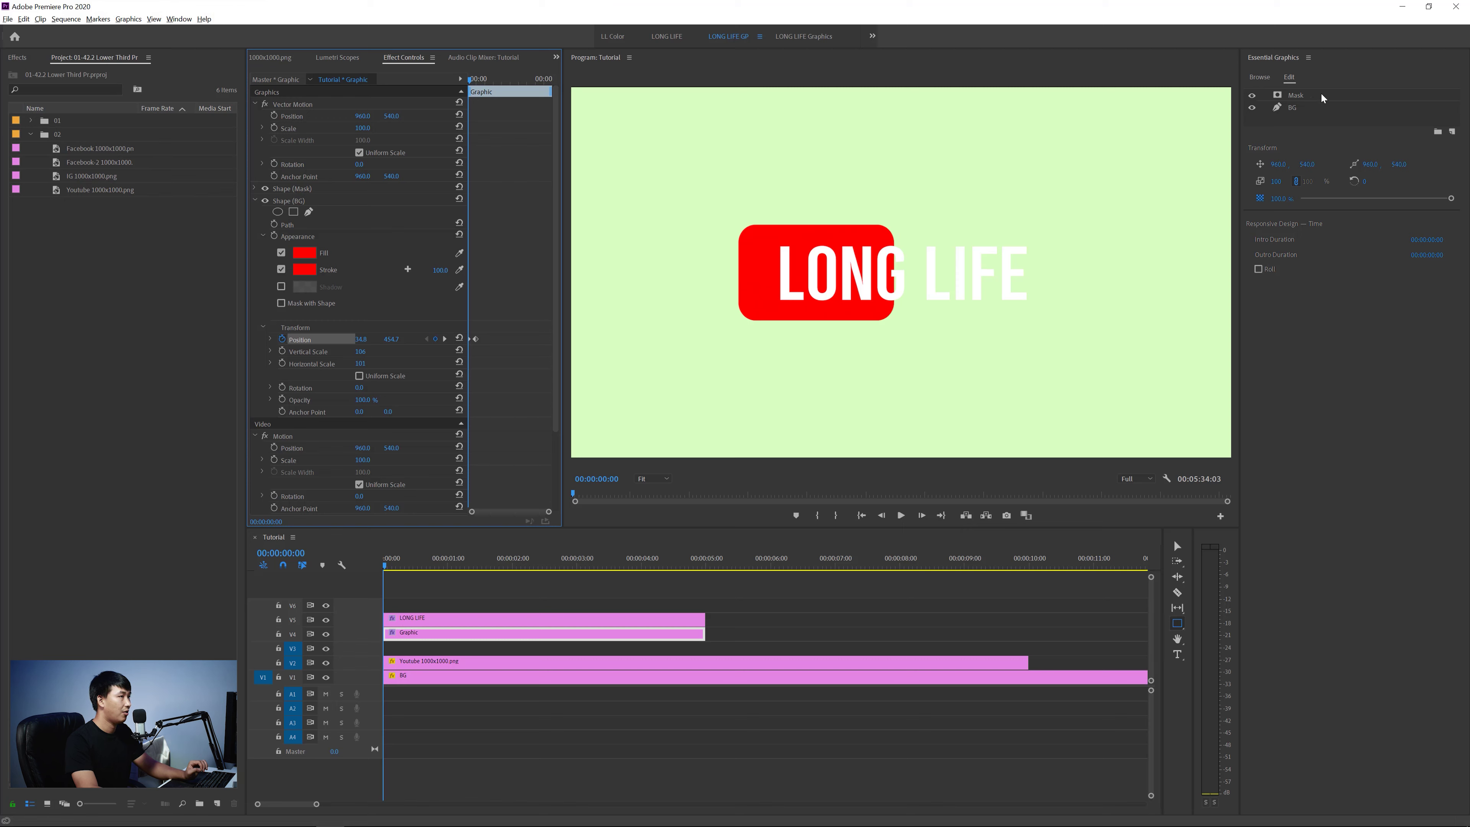
{"action": "left_click_drag", "start_coordinate": [880, 250], "coordinate": [820, 251]}
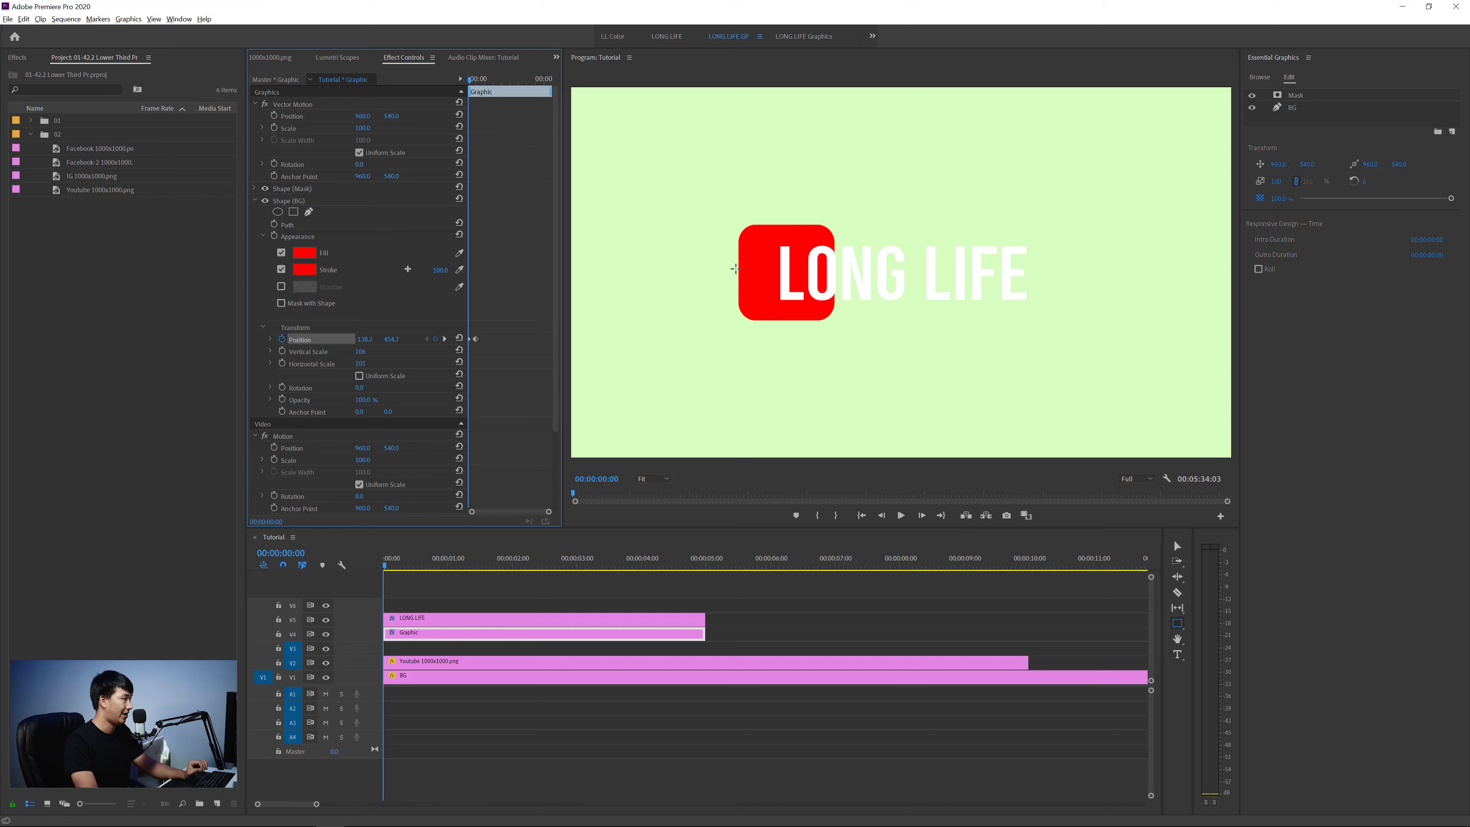
{"action": "left_click_drag", "start_coordinate": [364, 339], "coordinate": [199, 338]}
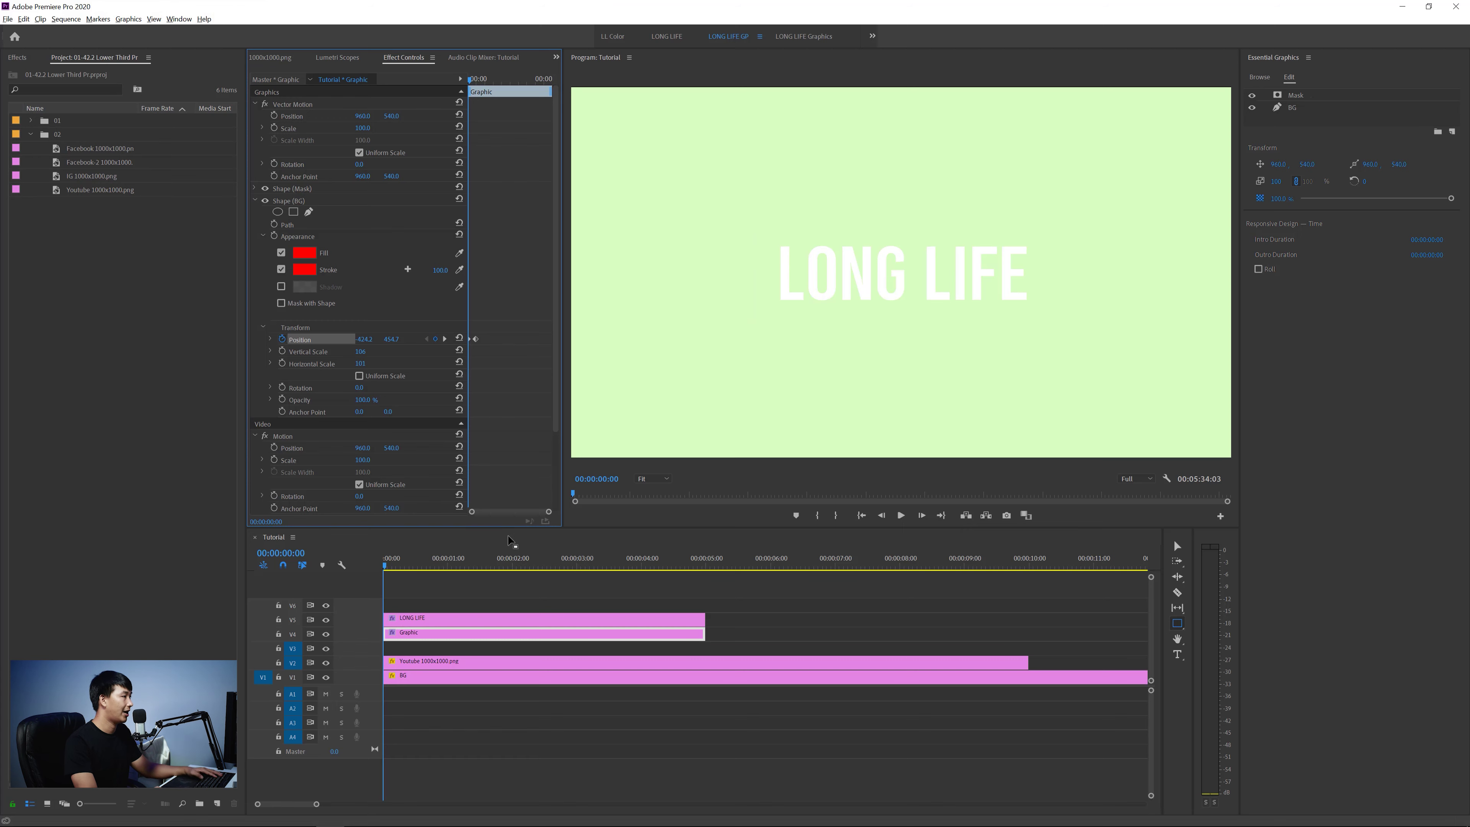
{"action": "key", "text": "space"}
{"action": "key", "text": "space"}
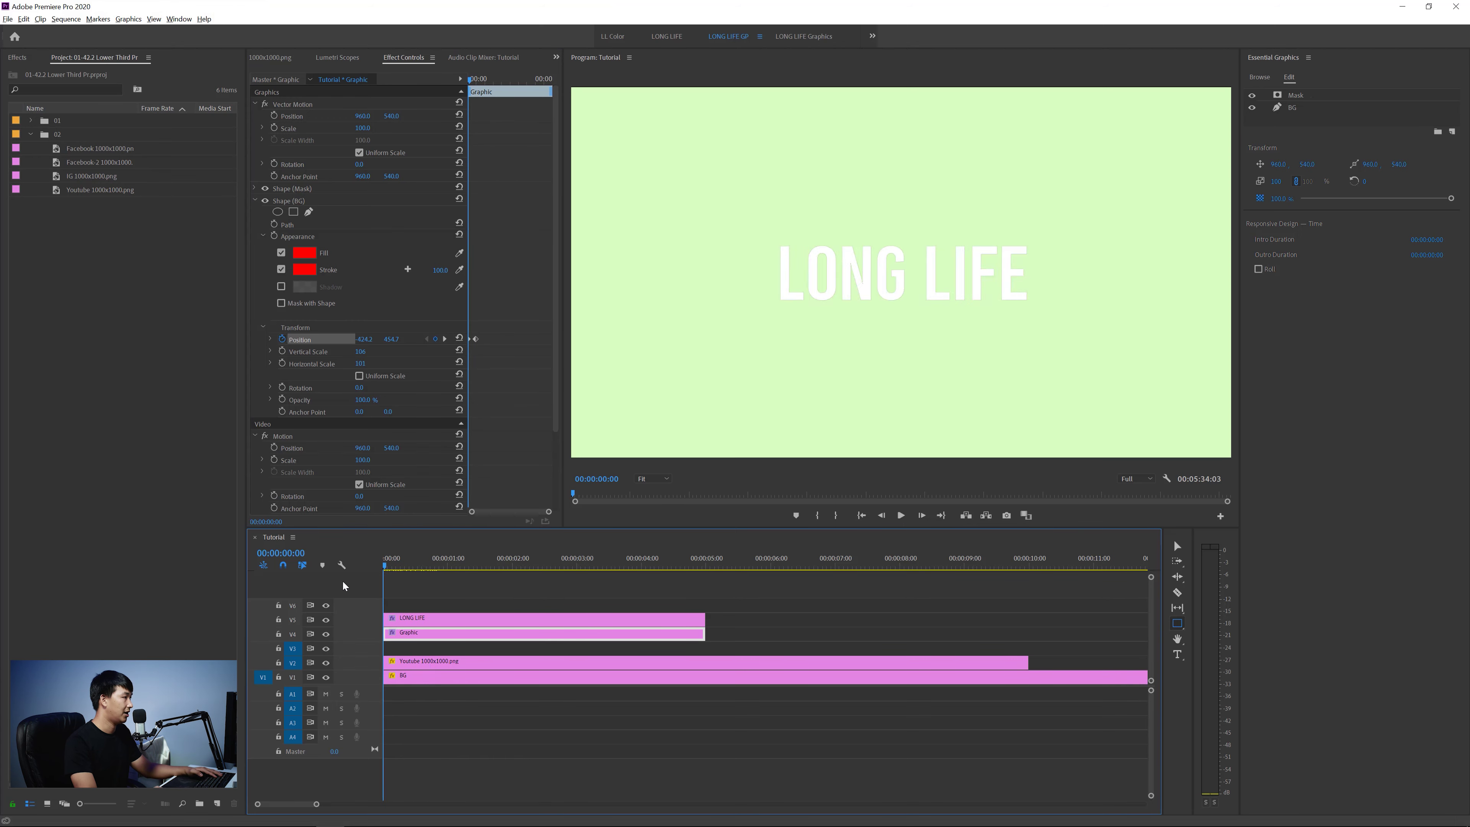
{"action": "key", "text": "space"}
{"action": "key", "text": "space"}
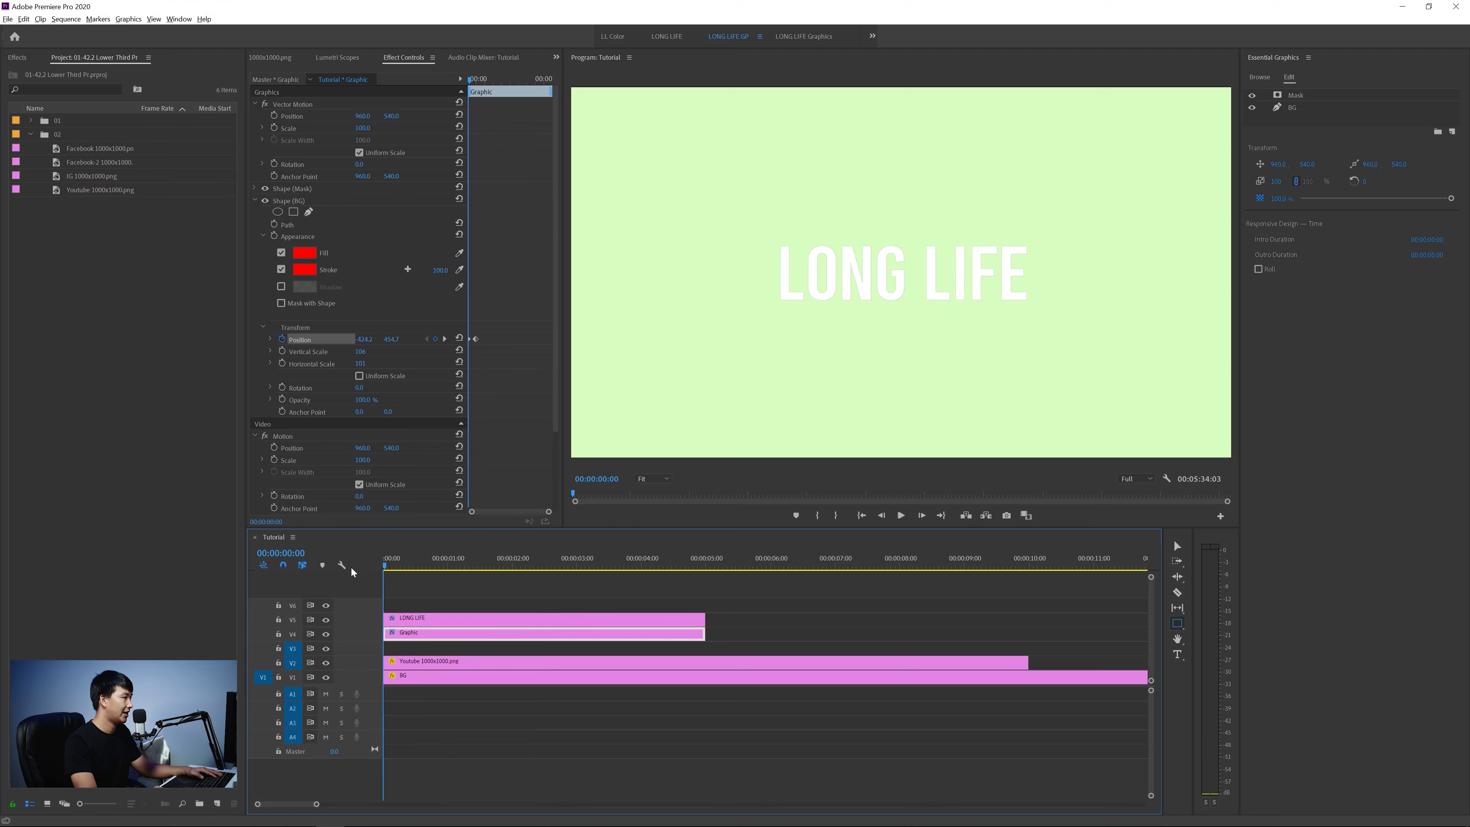
{"action": "key", "text": "space"}
{"action": "key", "text": "space"}
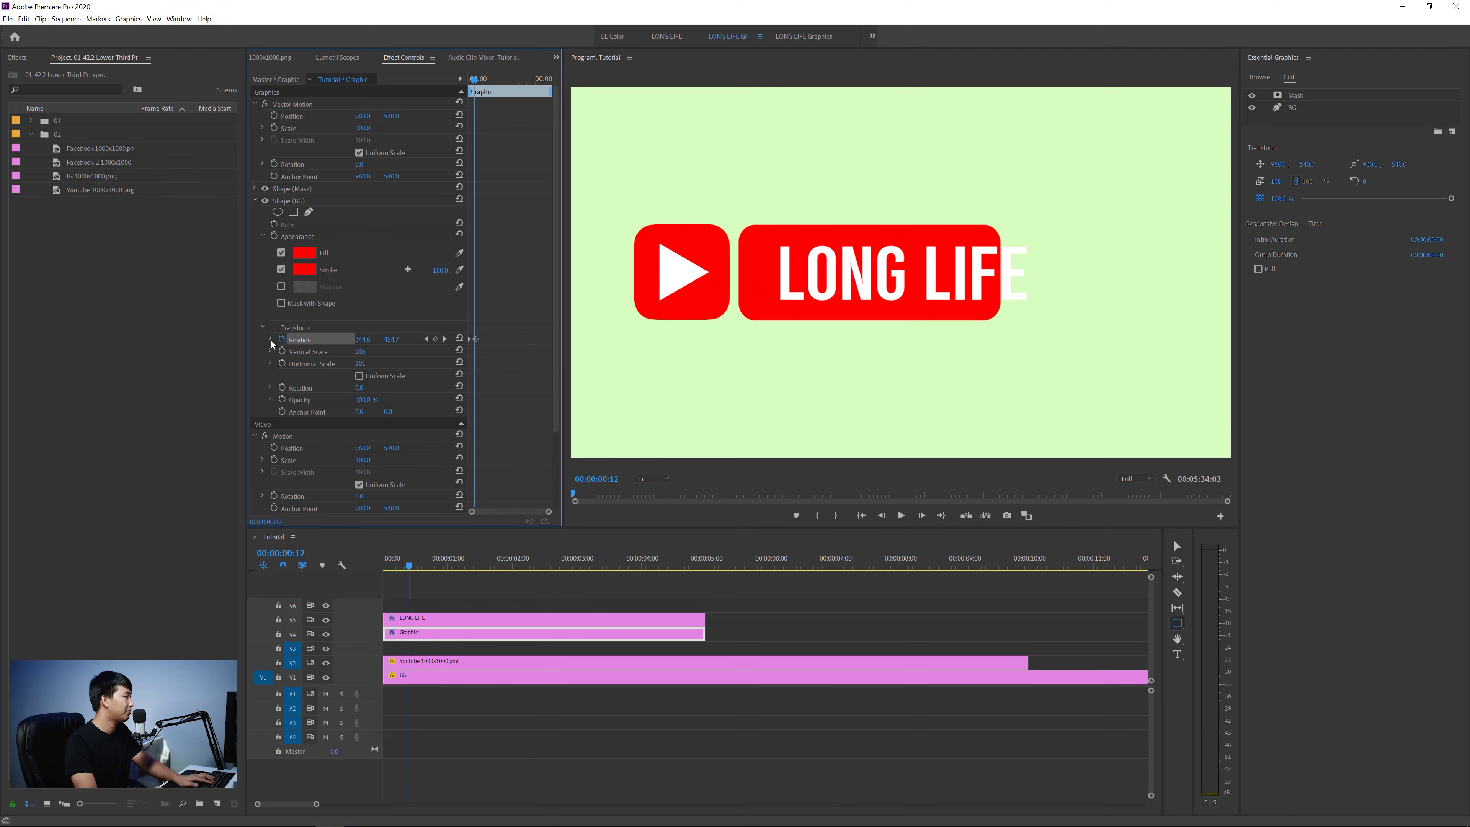
Step: Shape BG's Position velocity curve into a fast-start ease-out and replay the slide-in
{"action": "left_click", "coordinate": [270, 340]}
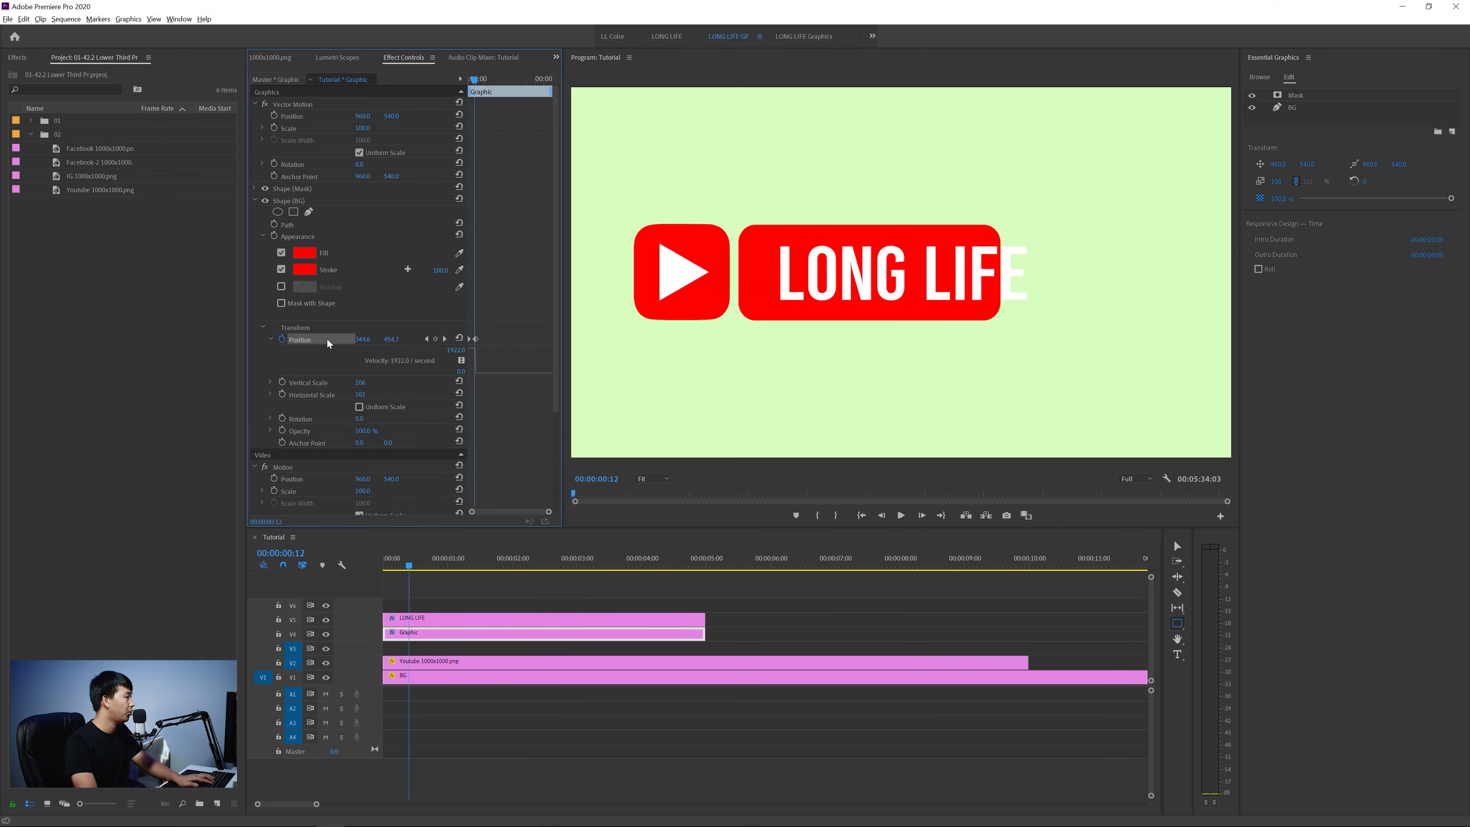
{"action": "left_click_drag", "start_coordinate": [472, 74], "coordinate": [531, 153]}
{"action": "key", "text": "equal"}
{"action": "key", "text": "equal"}
{"action": "key", "text": "equal"}
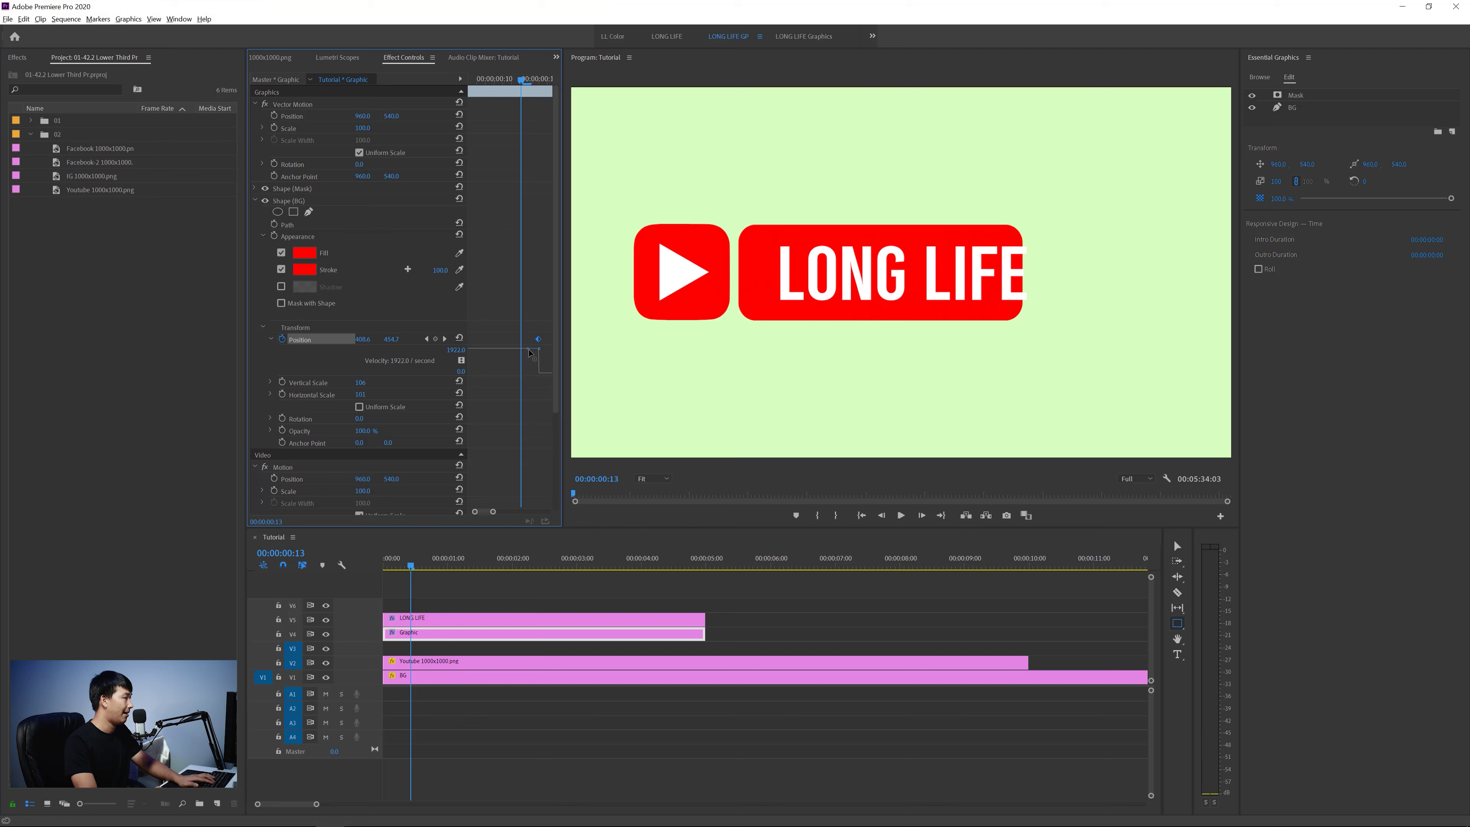
{"action": "left_click_drag", "start_coordinate": [530, 352], "coordinate": [531, 458]}
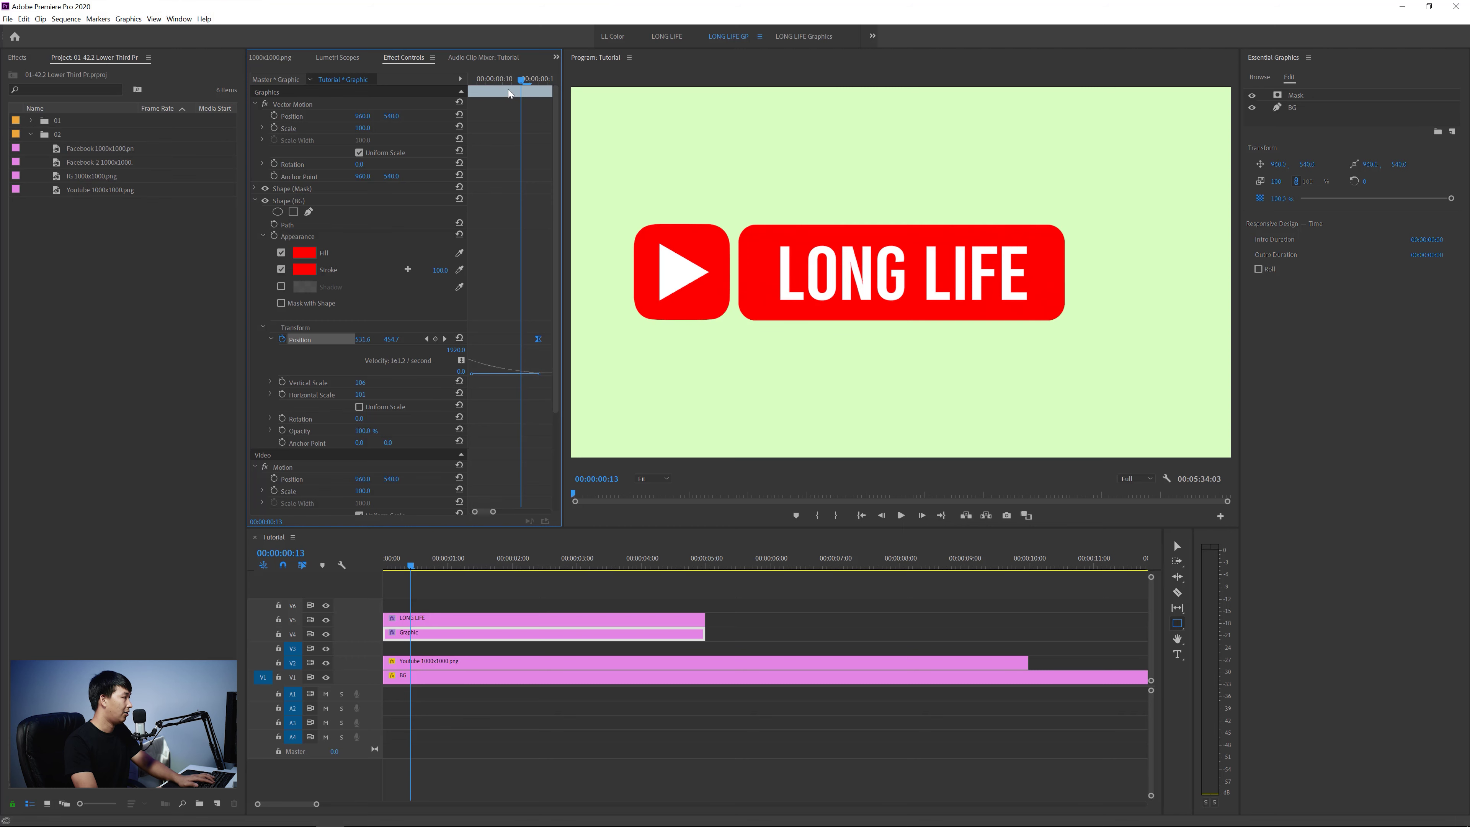
{"action": "left_click_drag", "start_coordinate": [510, 94], "coordinate": [477, 92]}
{"action": "key", "text": "Home"}
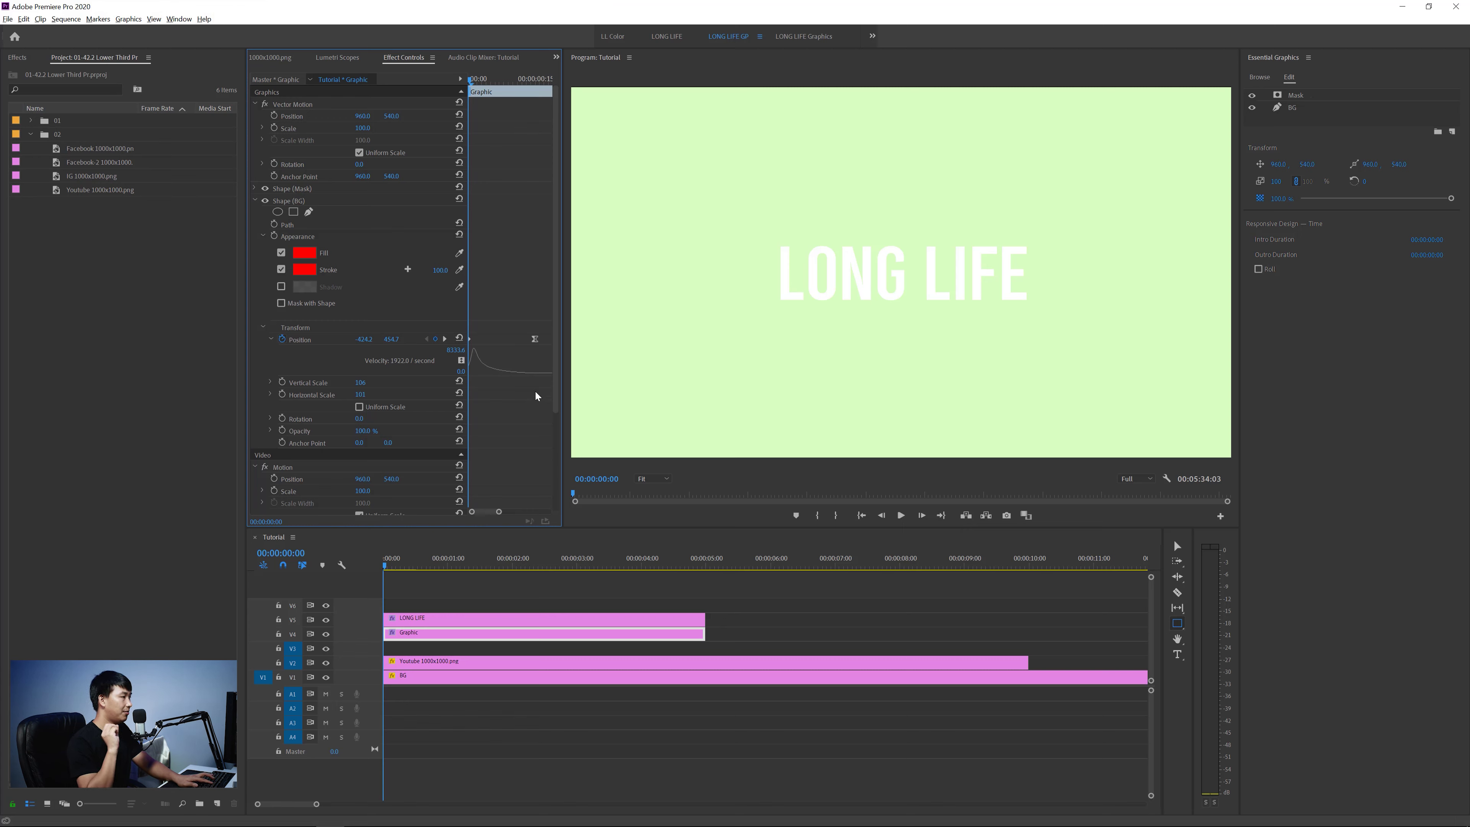
{"action": "key", "text": "space"}
{"action": "key", "text": "space"}
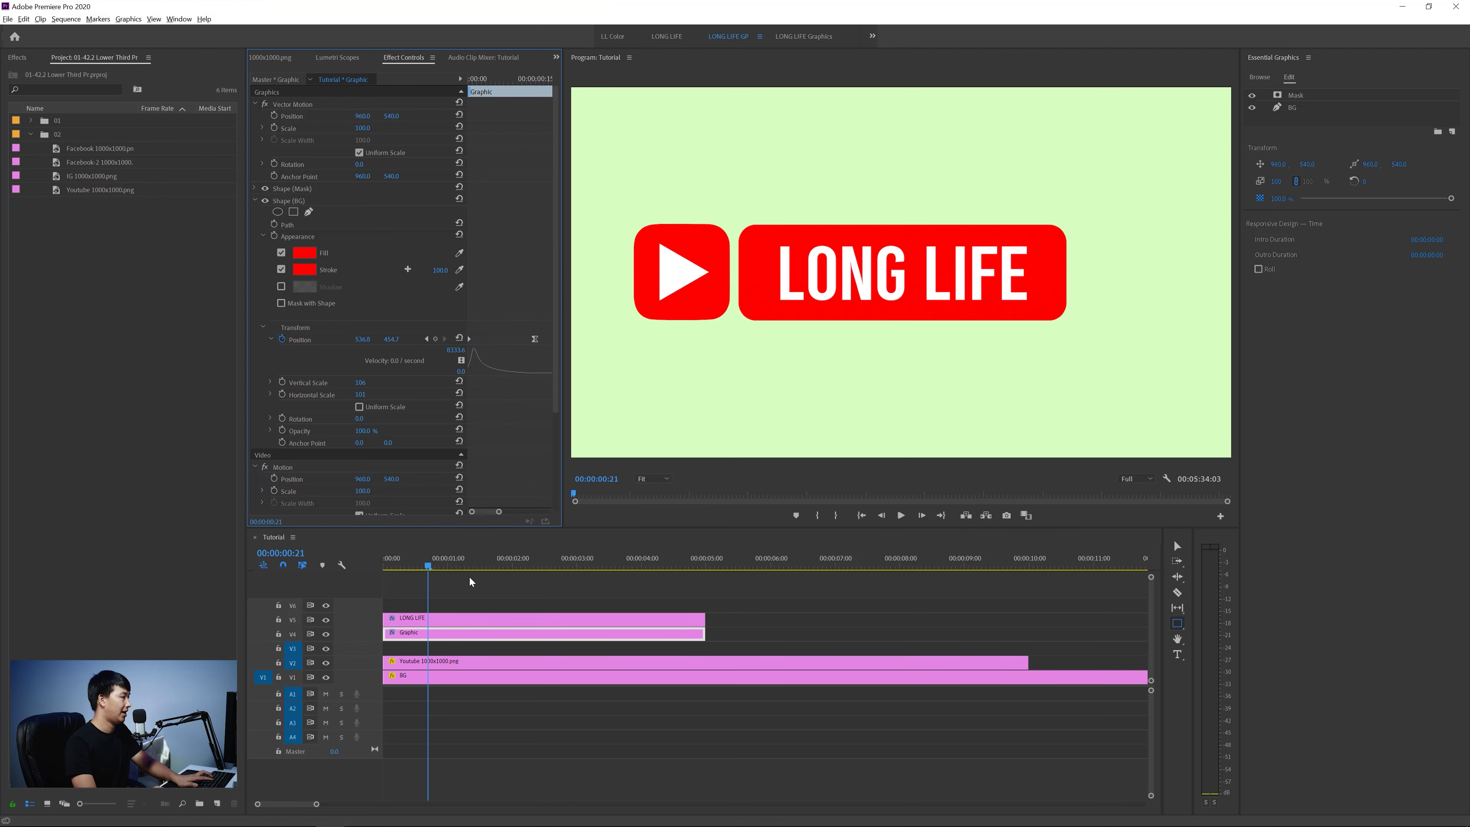
{"action": "left_click_drag", "start_coordinate": [431, 566], "coordinate": [385, 571]}
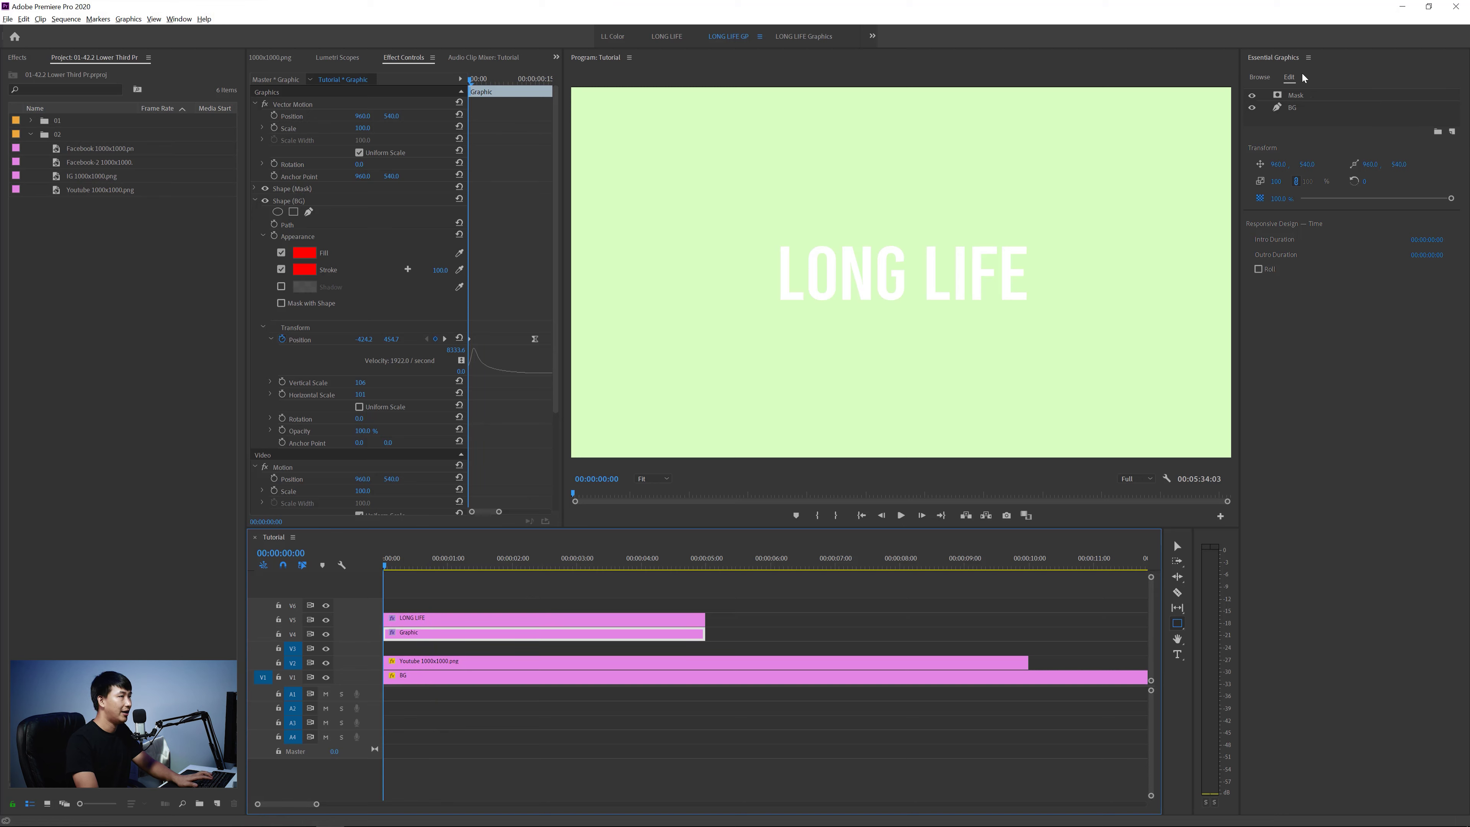
Step: Copy the Mask layer into the LONG LIFE text graphic, then move to frame 15
{"action": "left_click", "coordinate": [1298, 96]}
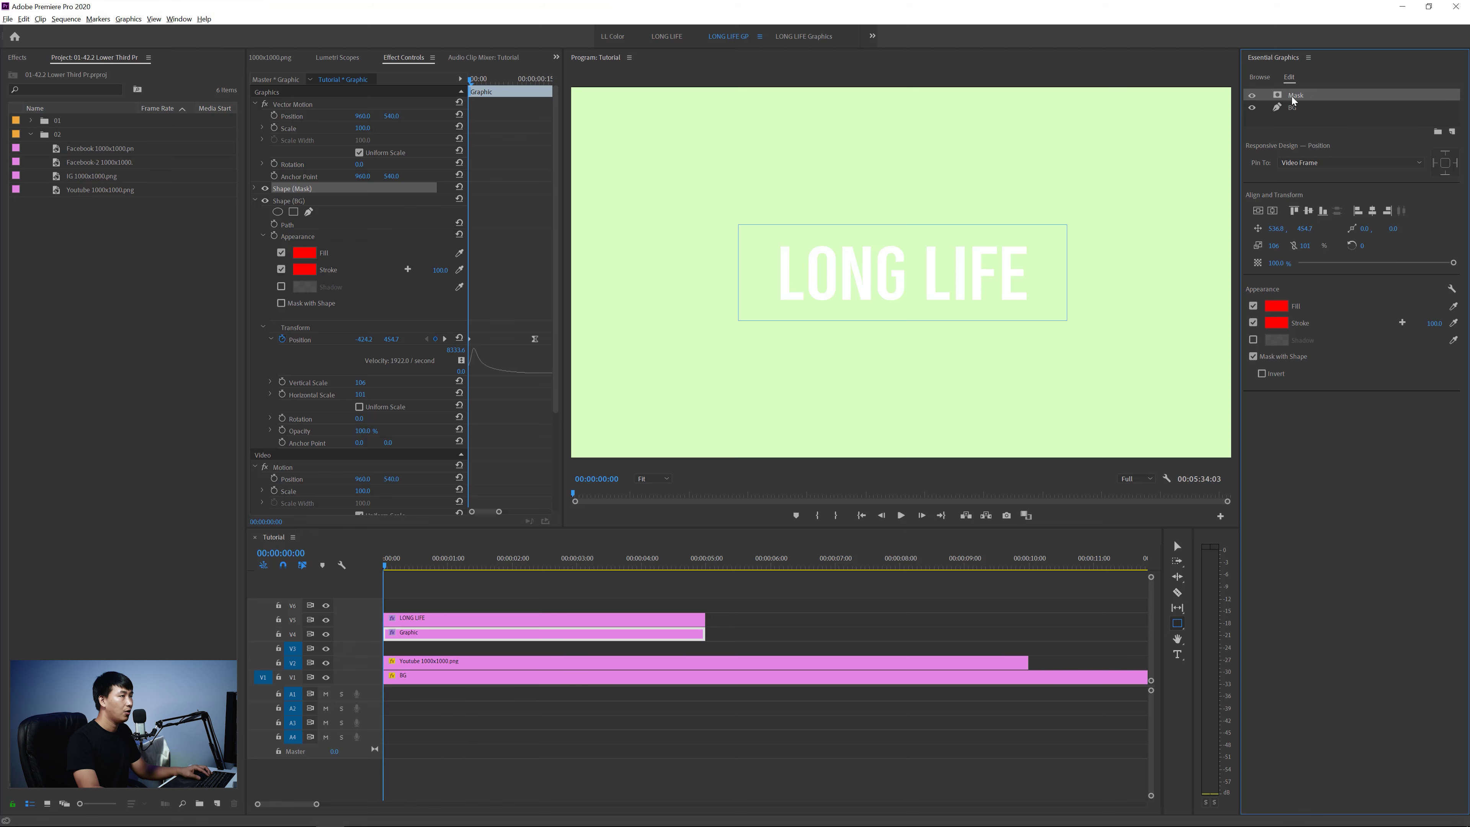
{"action": "key", "text": "ctrl+c"}
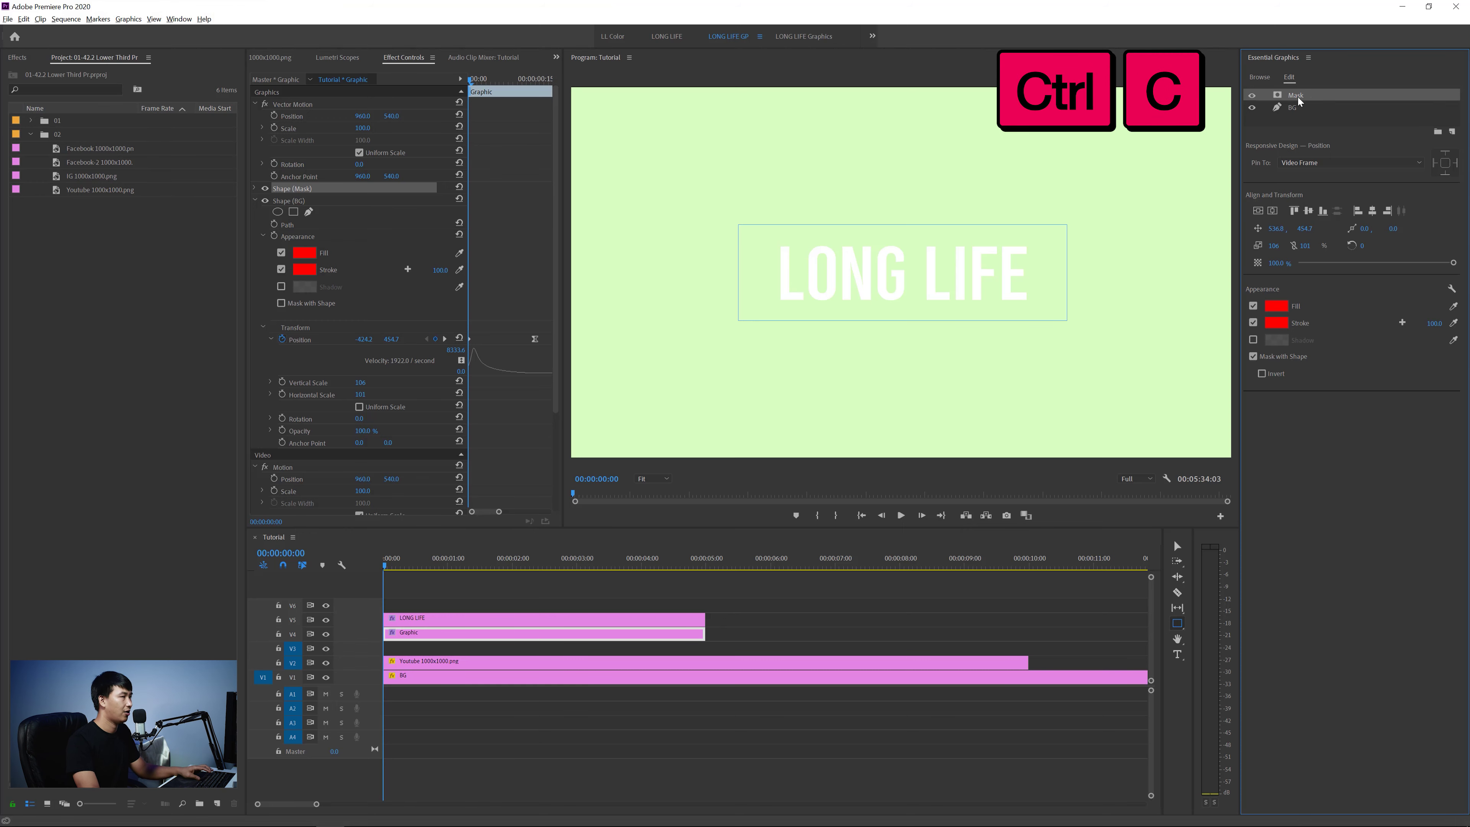
{"action": "left_click", "coordinate": [427, 621]}
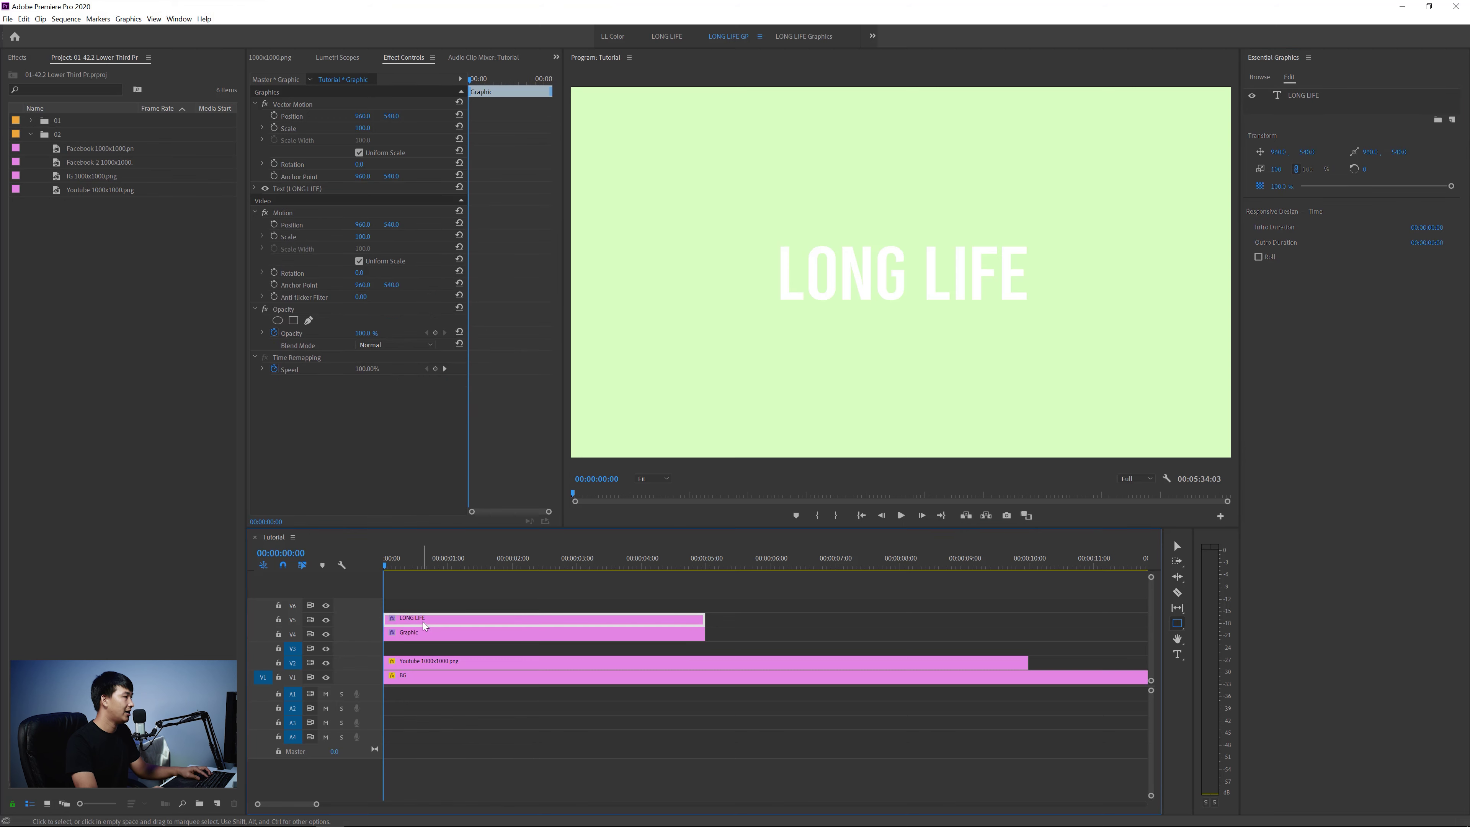
{"action": "left_click", "coordinate": [1294, 105]}
{"action": "left_click", "coordinate": [1300, 95]}
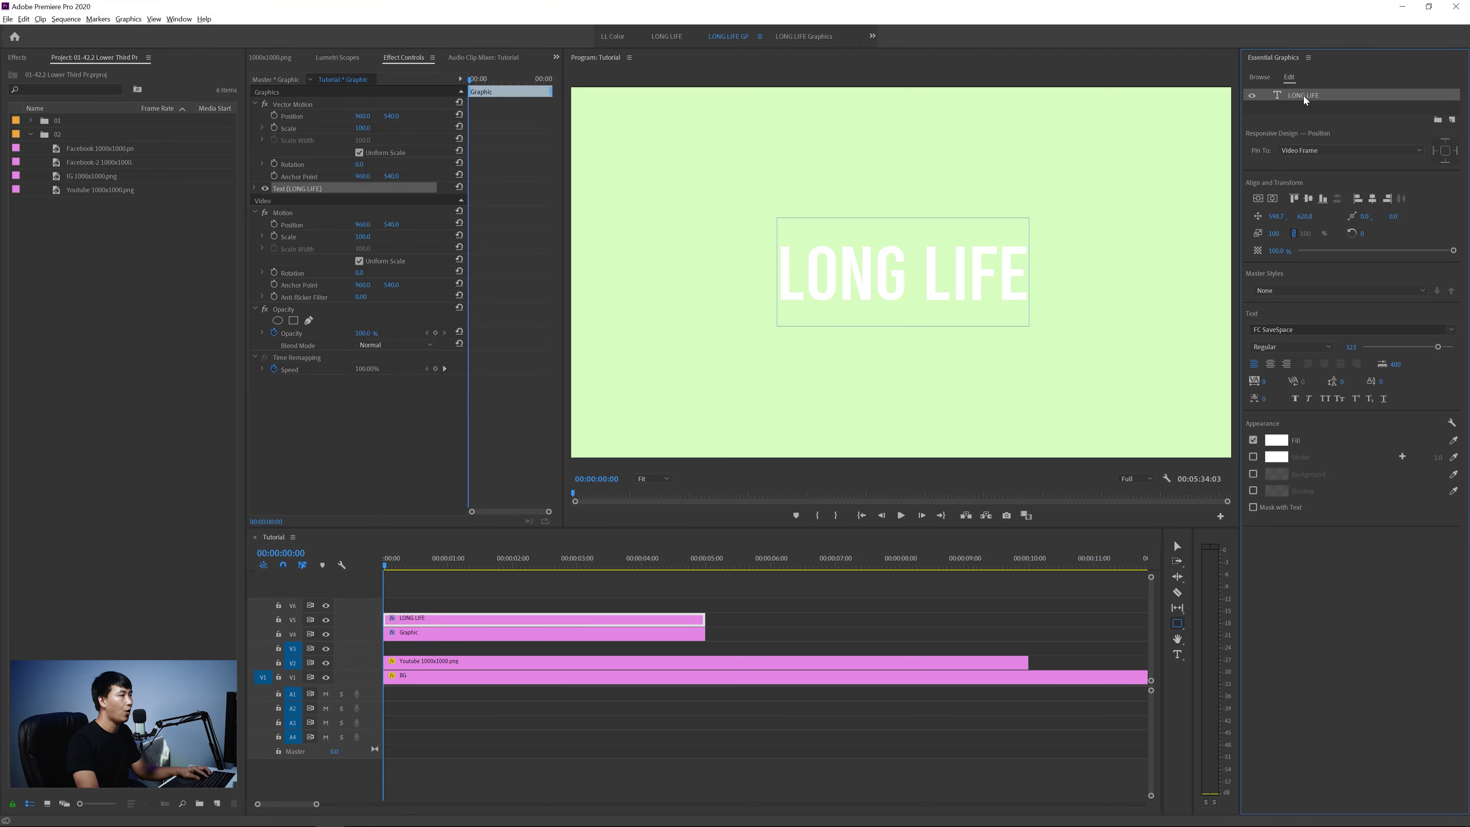
{"action": "key", "text": "ctrl+v"}
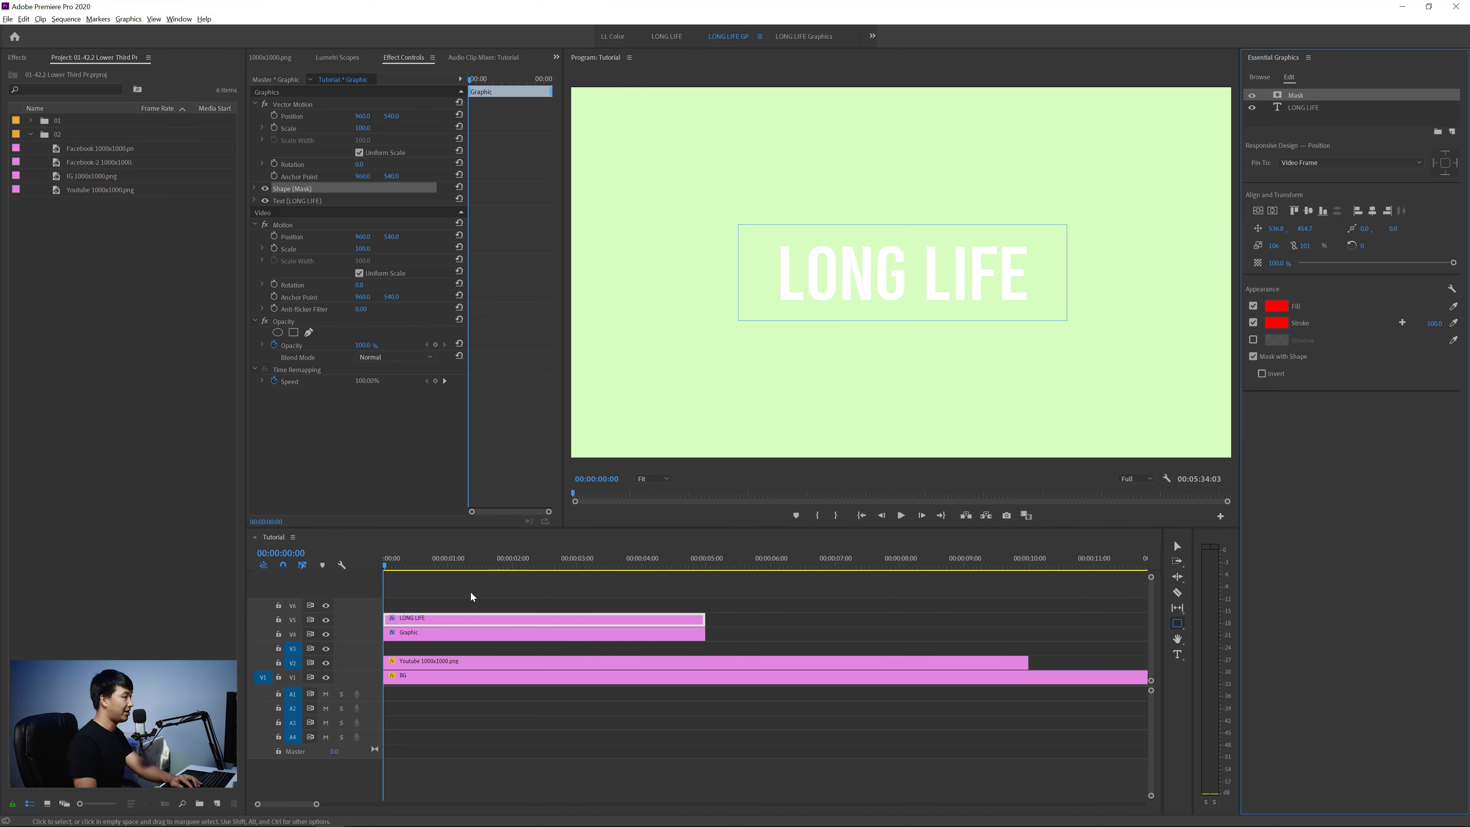
{"action": "left_click", "coordinate": [453, 595]}
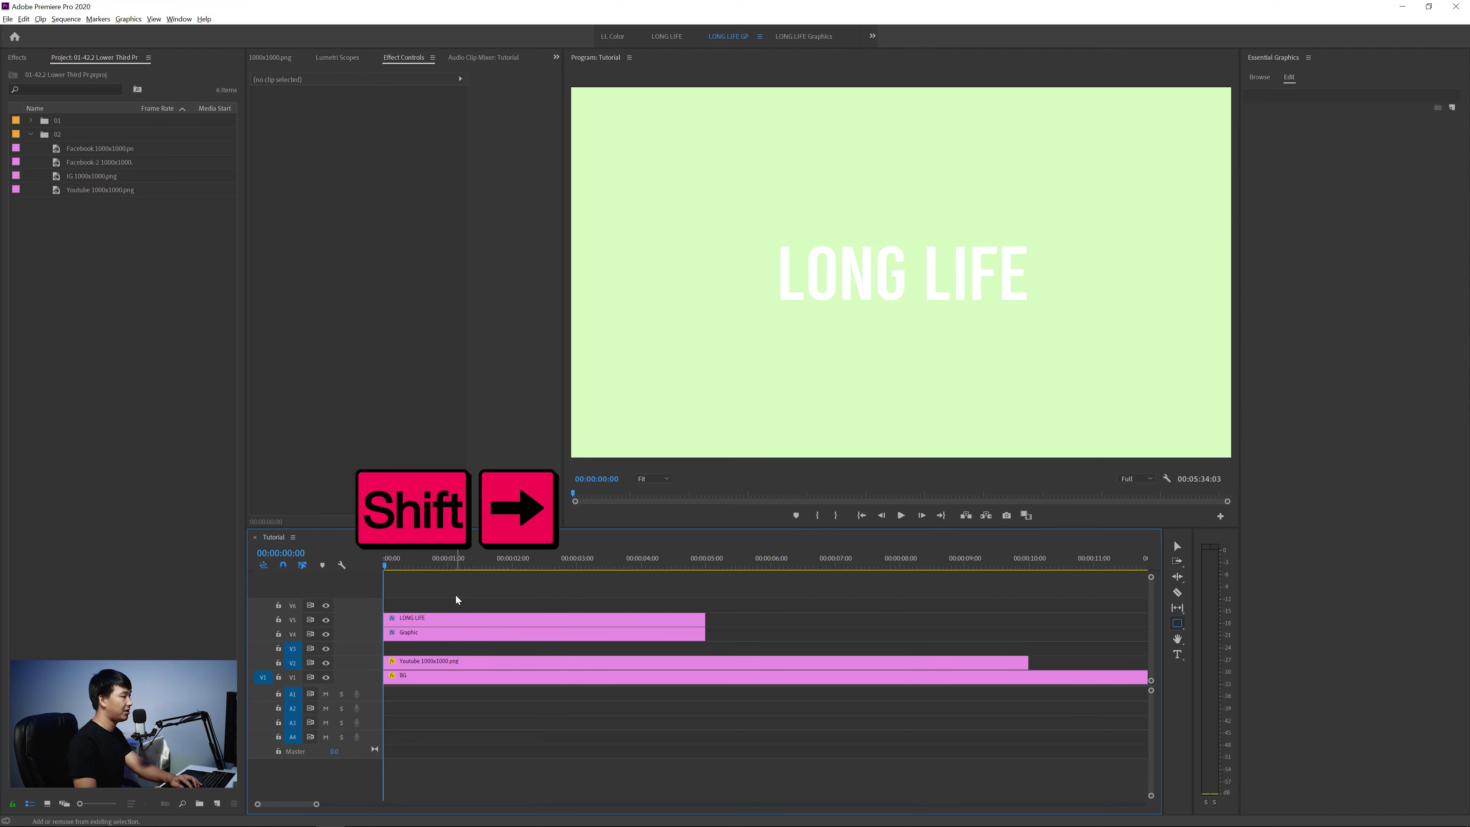
{"action": "key", "text": "shift+Right"}
{"action": "key", "text": "shift+Right"}
{"action": "key", "text": "shift+Right"}
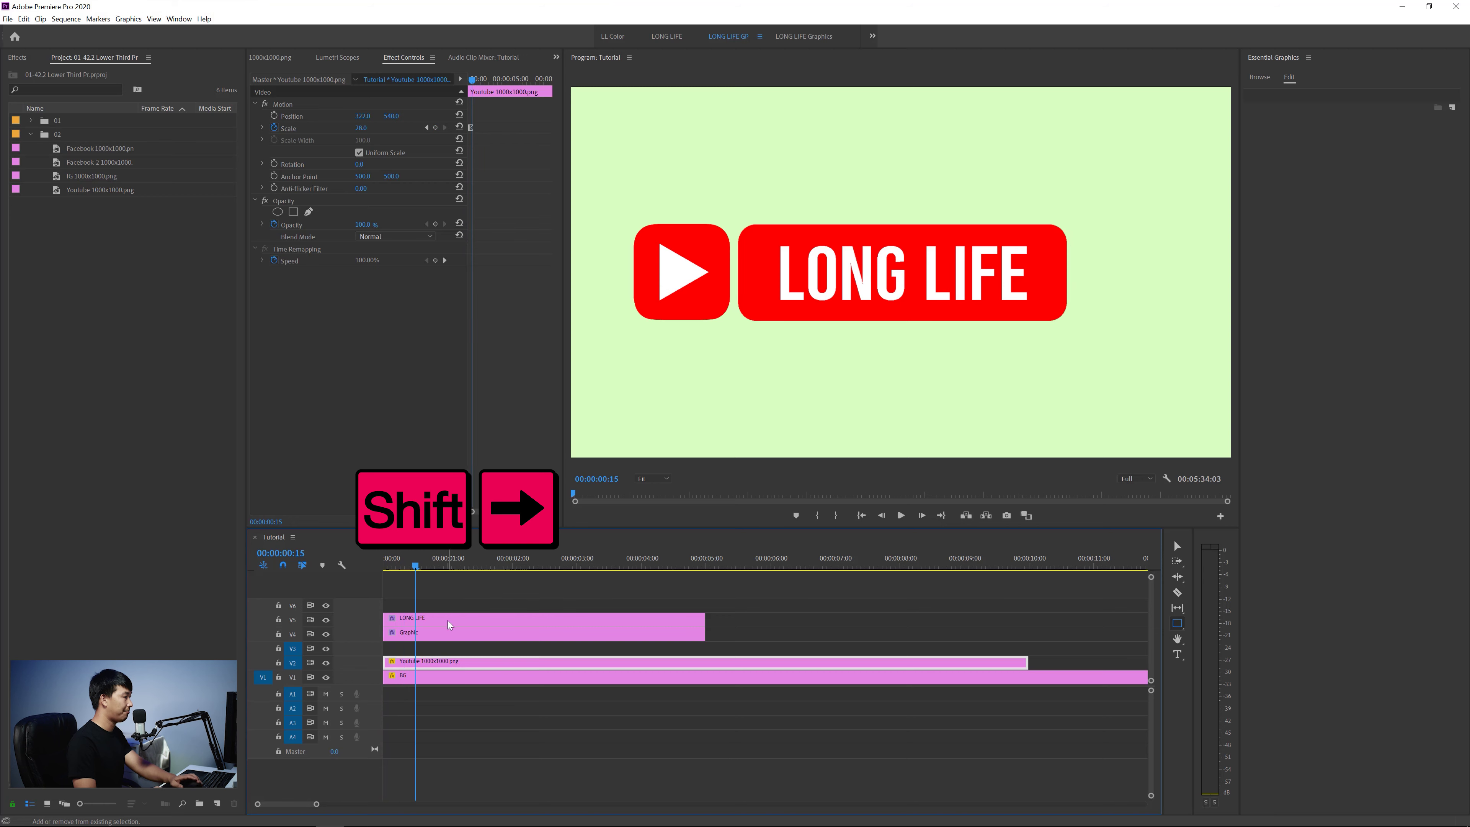
{"action": "left_click", "coordinate": [414, 622]}
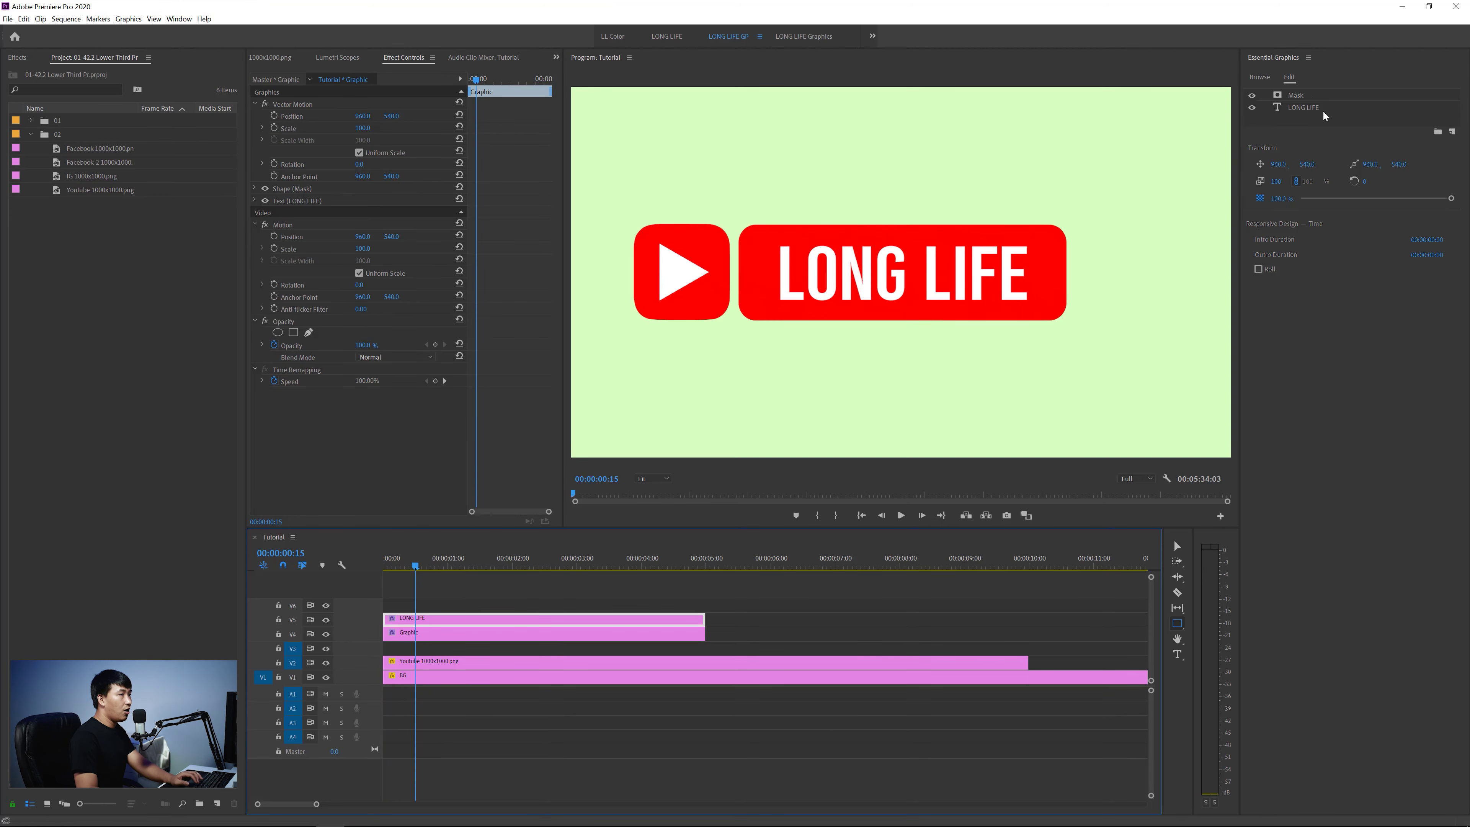
Step: Keyframe the LONG LIFE text's Position, starting off-frame left below X -200 at 00:00
{"action": "left_click", "coordinate": [1305, 110]}
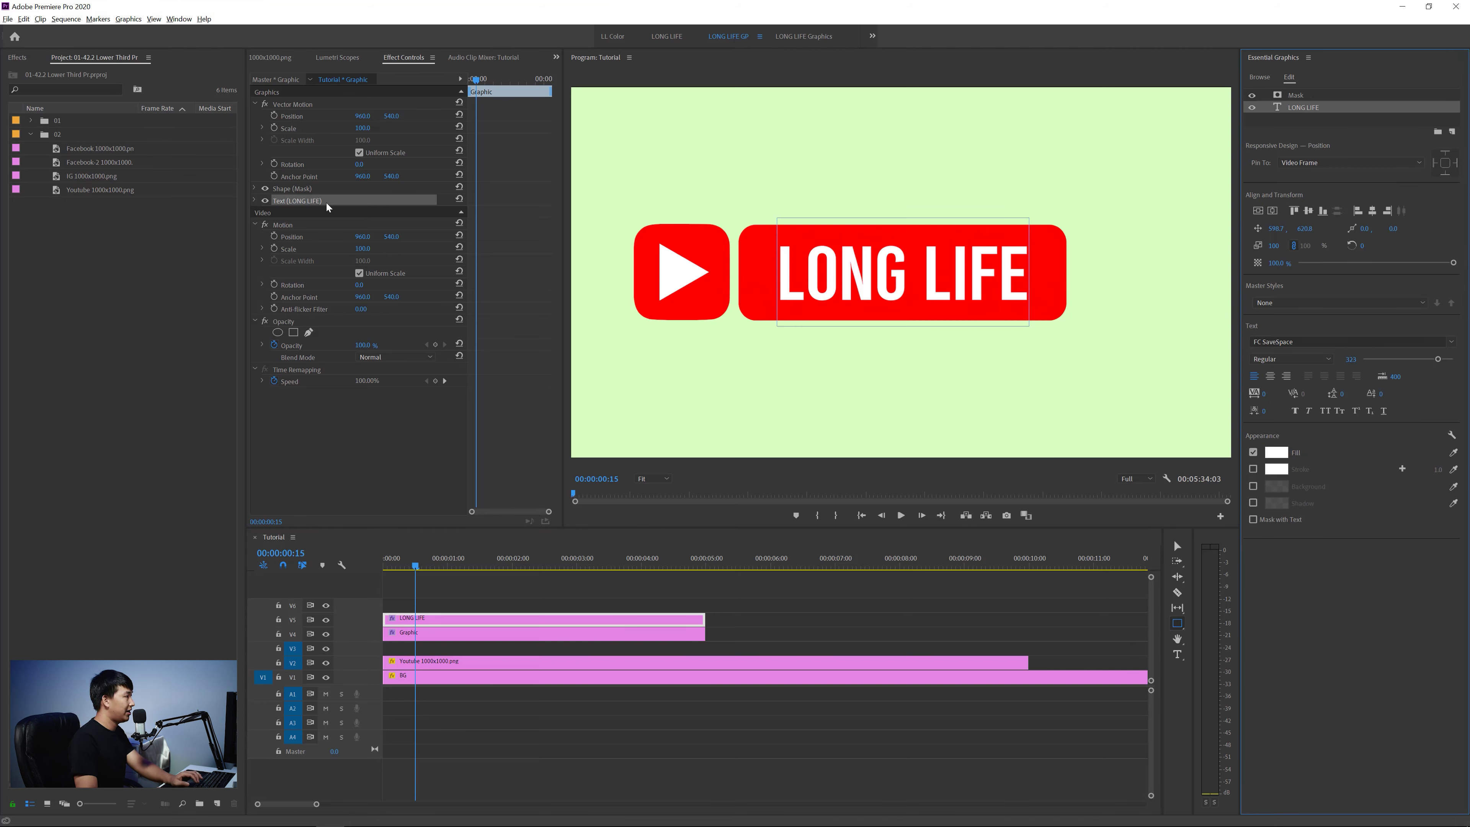
{"action": "left_click", "coordinate": [255, 201]}
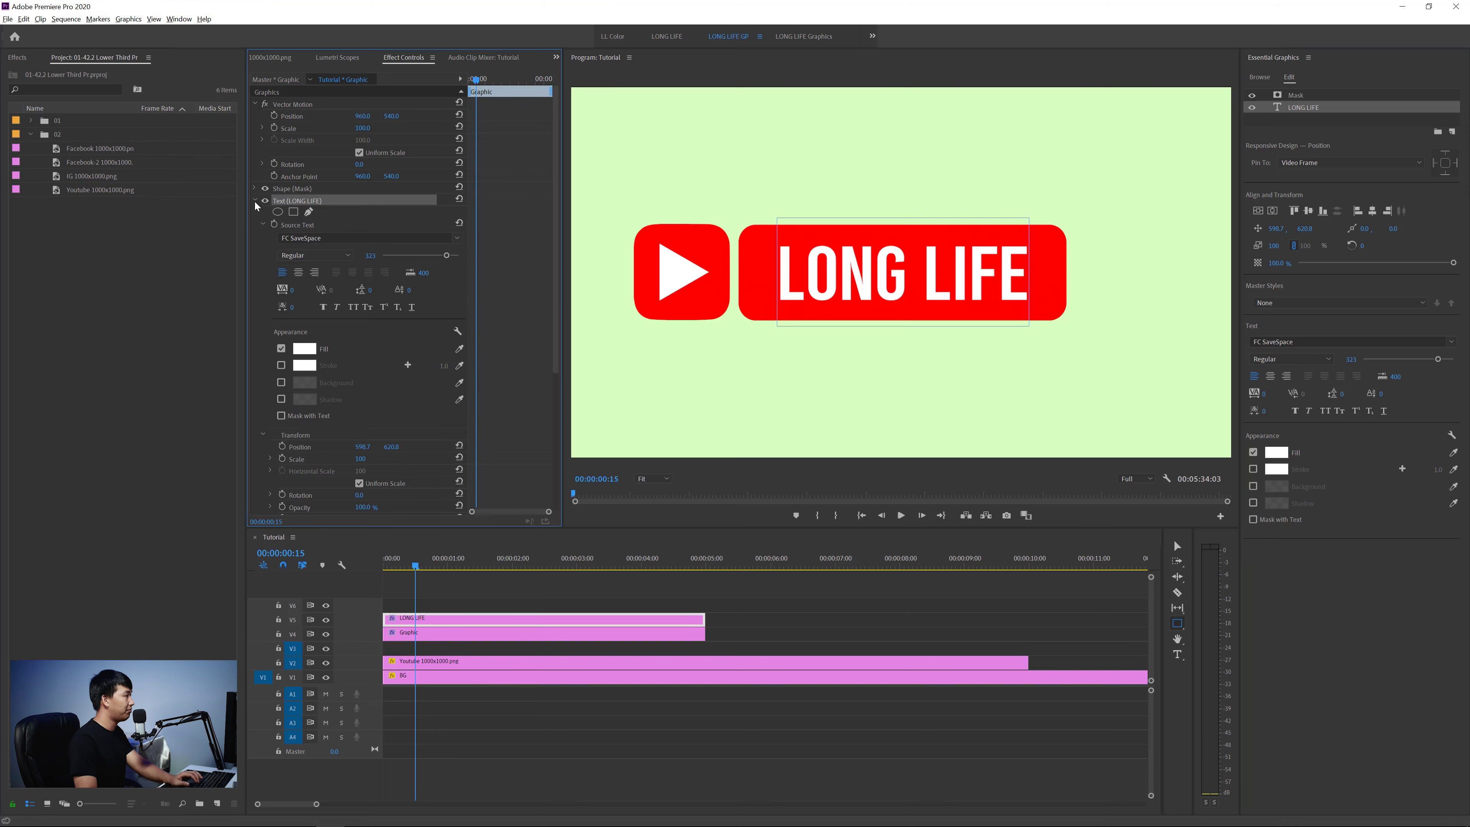
{"action": "scroll", "coordinate": [496, 370], "scroll_direction": "down", "scroll_amount": 3}
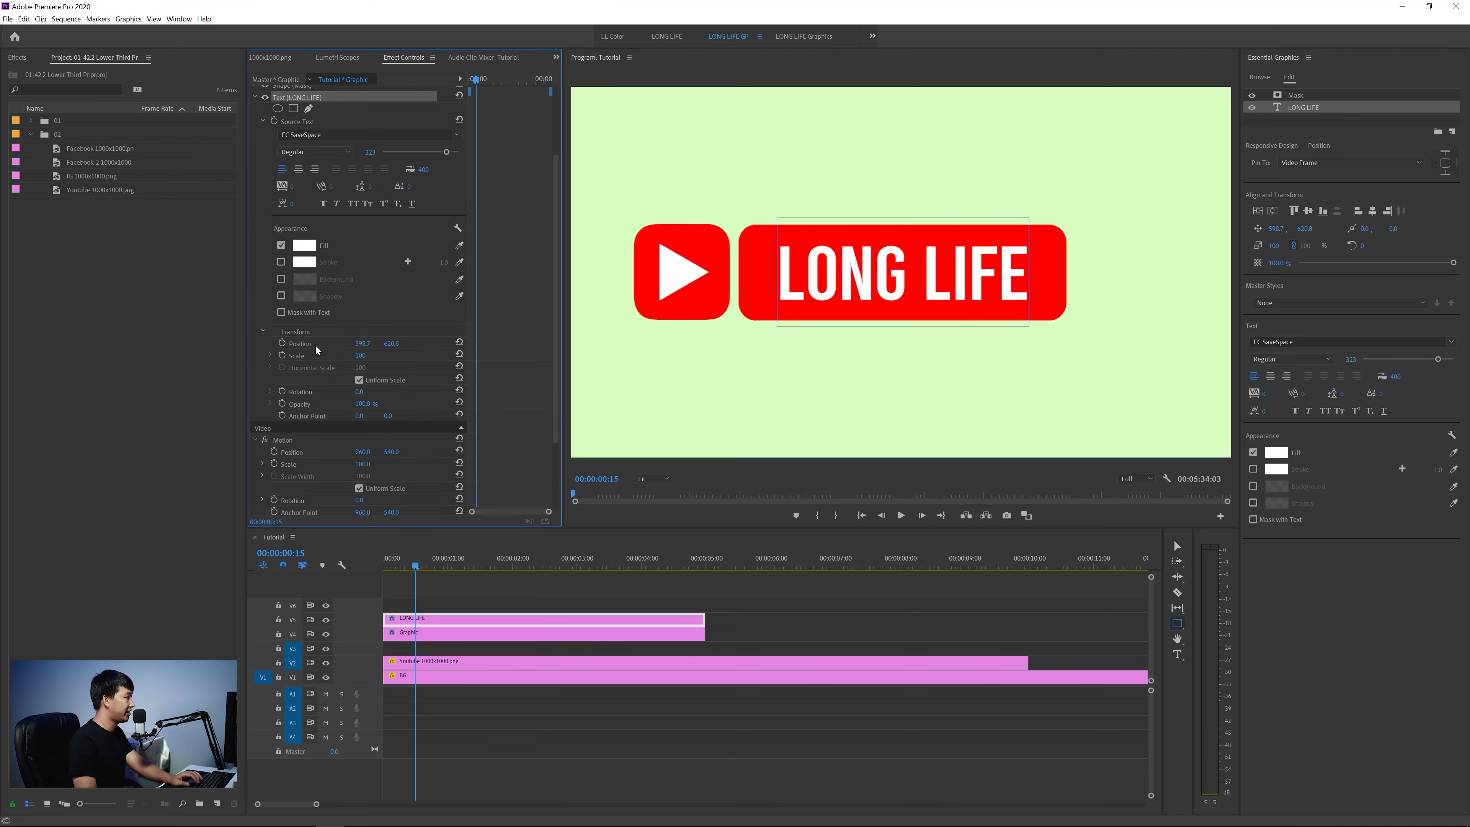
{"action": "left_click", "coordinate": [283, 343]}
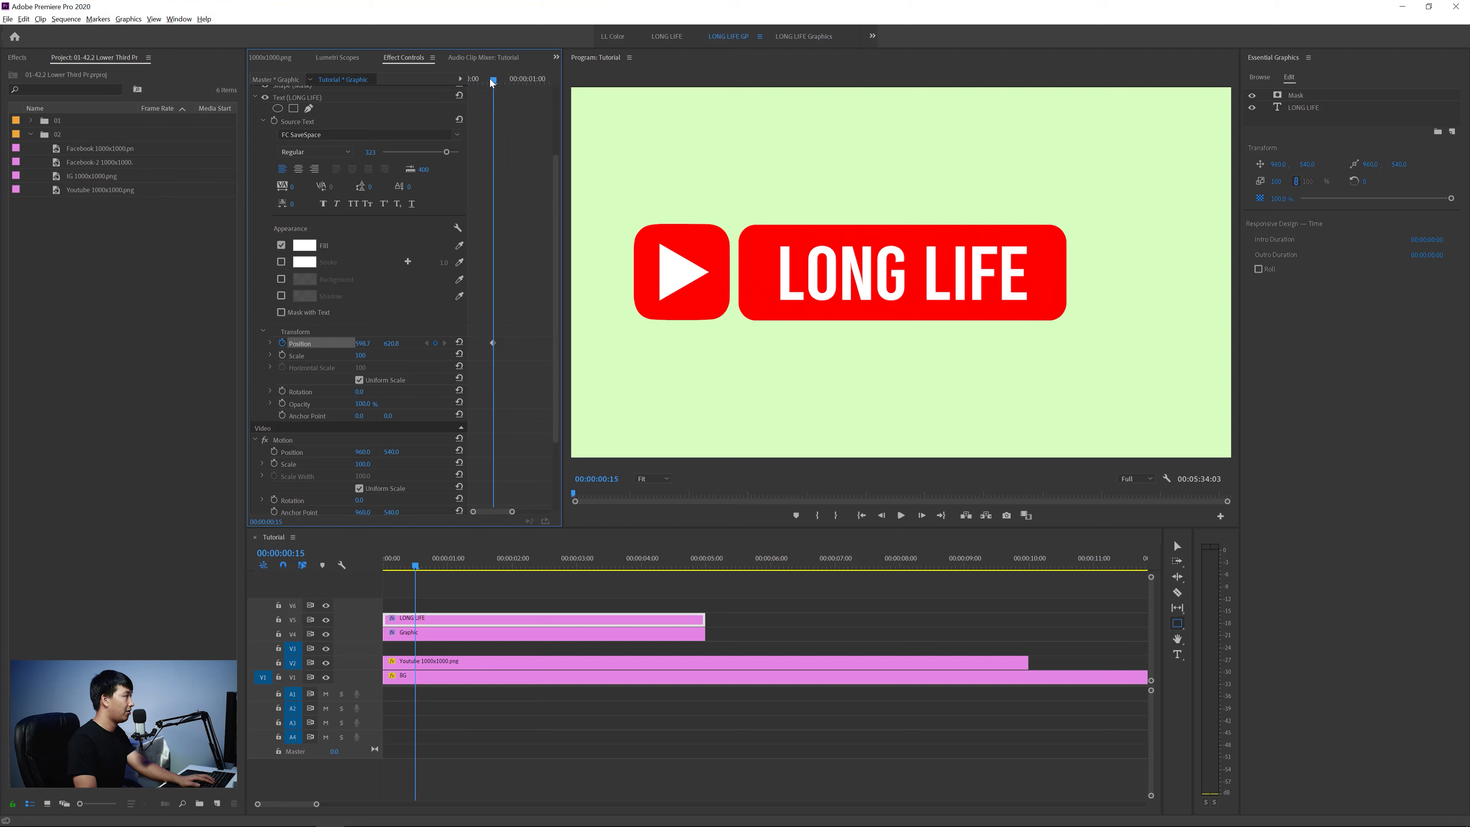
{"action": "left_click_drag", "start_coordinate": [491, 81], "coordinate": [442, 83]}
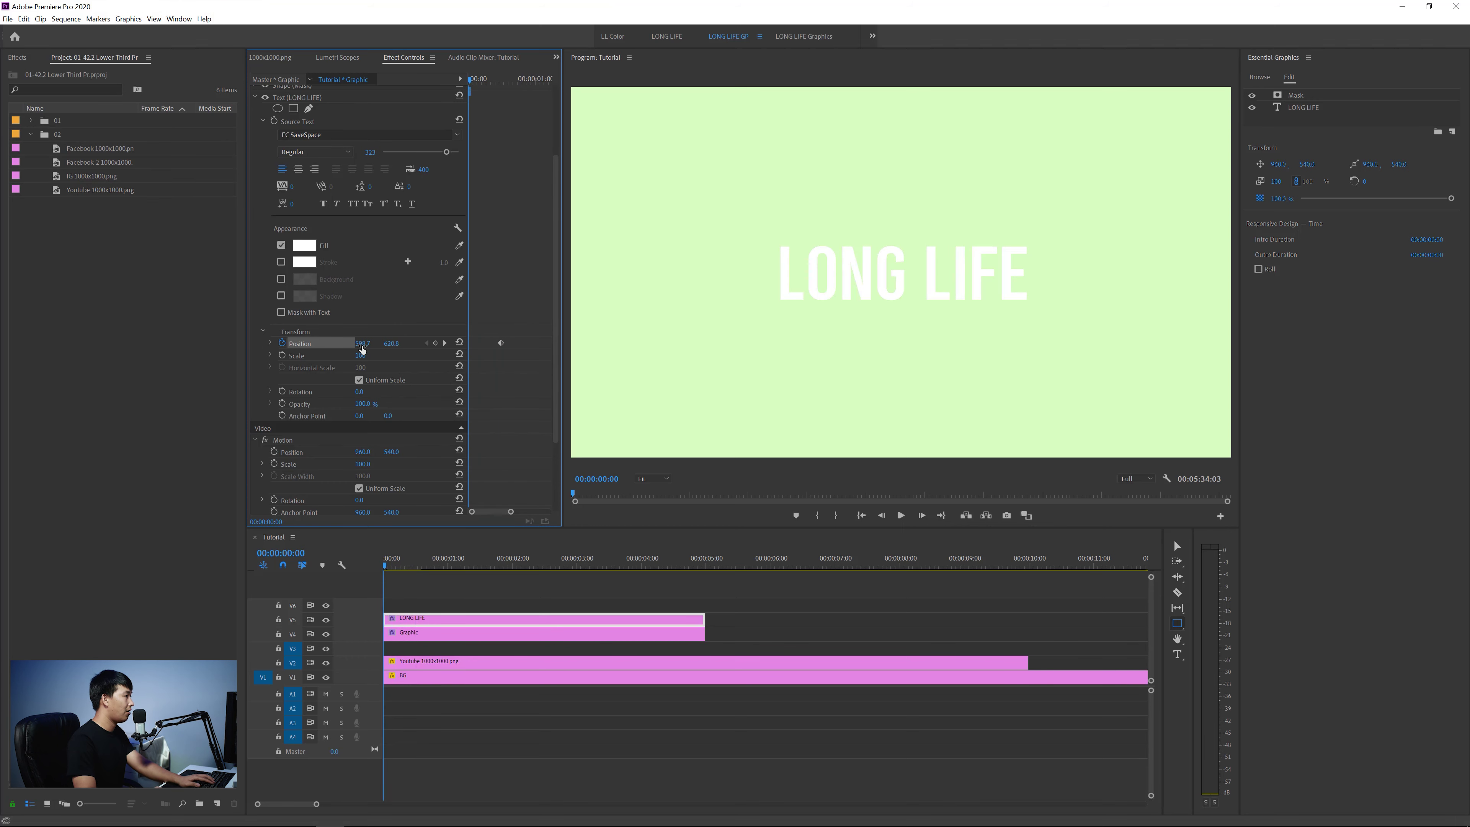
{"action": "left_click_drag", "start_coordinate": [362, 344], "coordinate": [270, 344]}
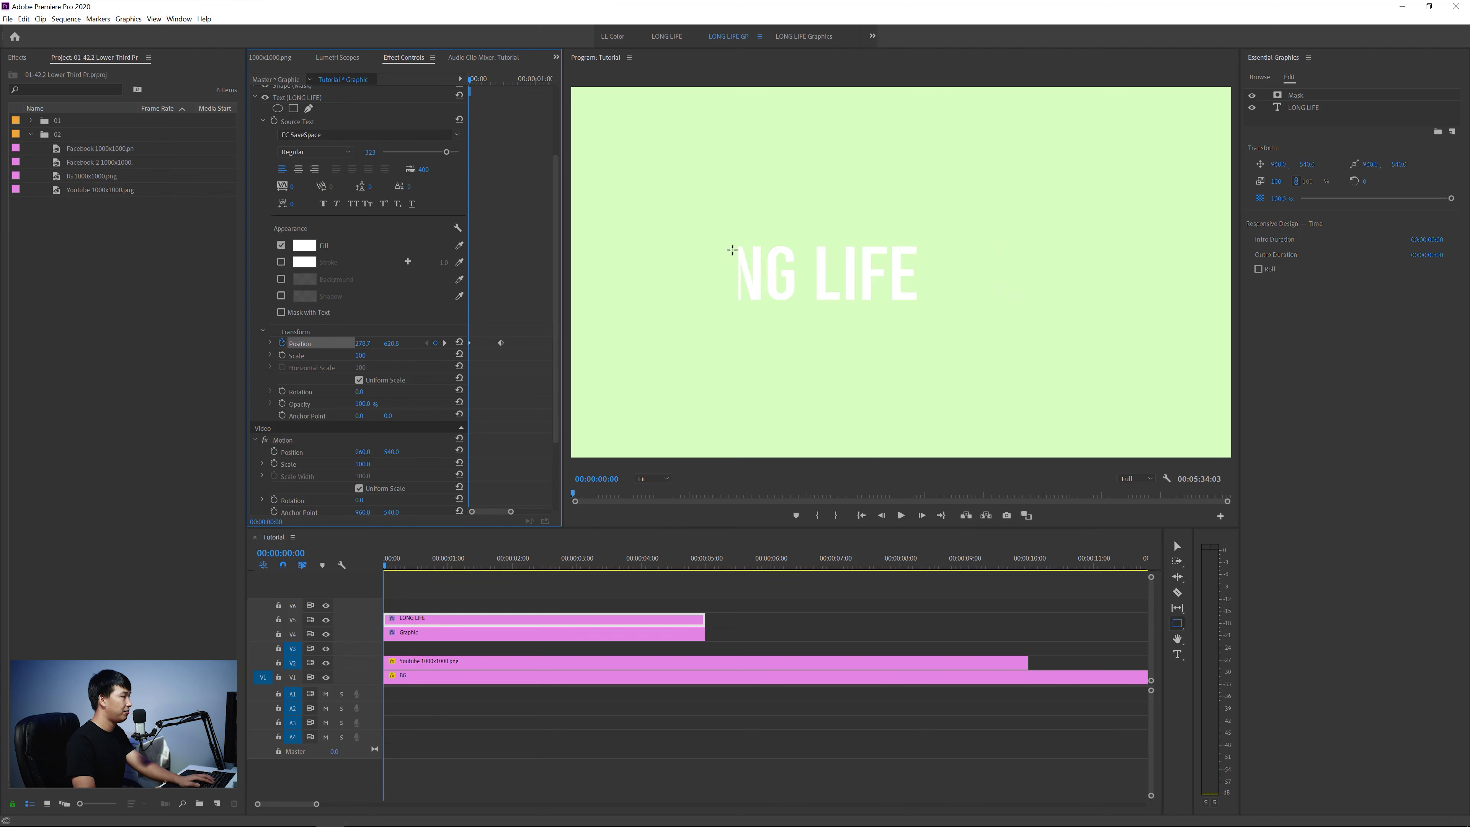
{"action": "left_click_drag", "start_coordinate": [367, 347], "coordinate": [261, 346]}
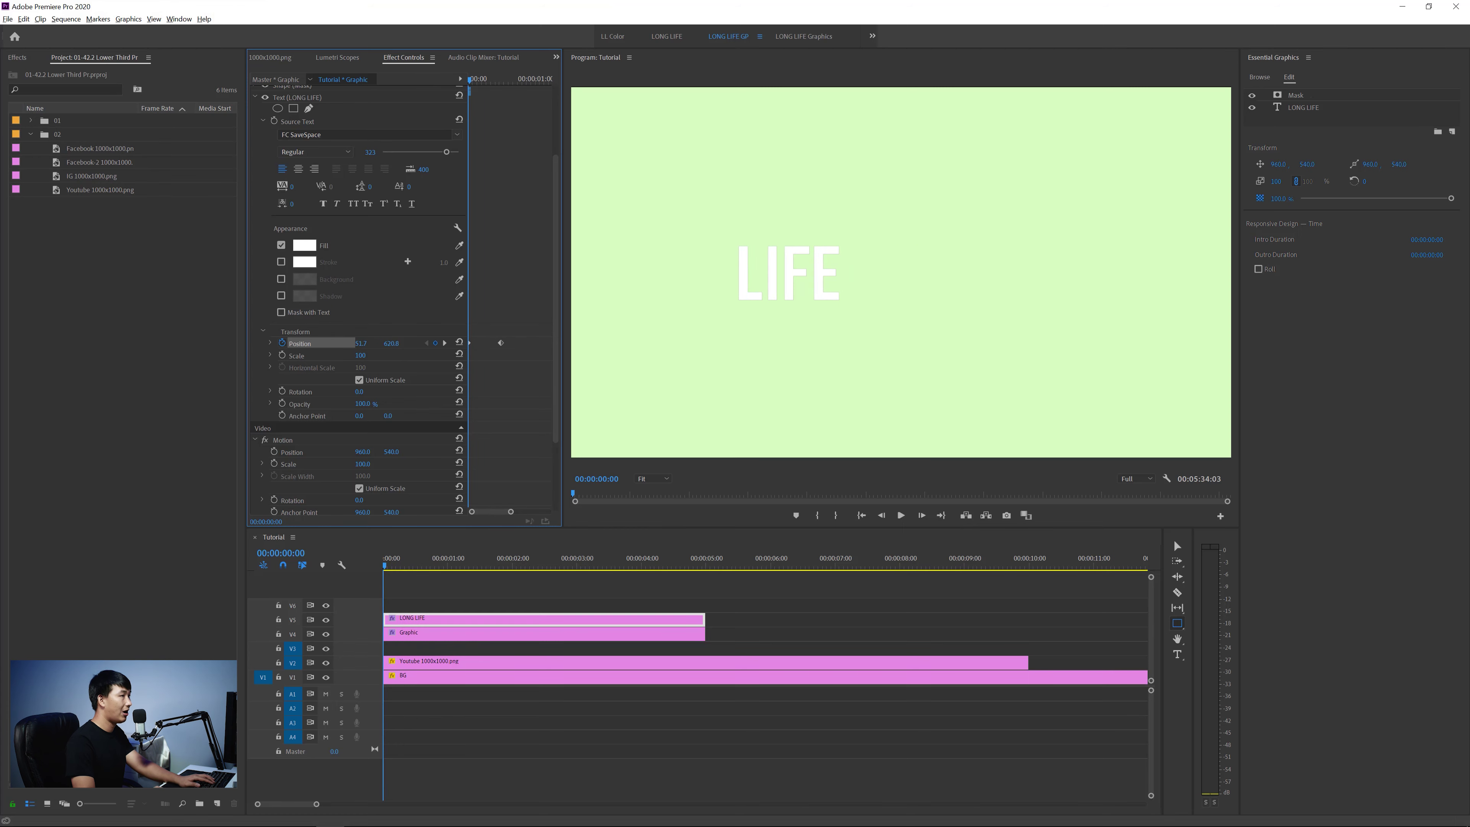
{"action": "left_click_drag", "start_coordinate": [363, 344], "coordinate": [258, 346]}
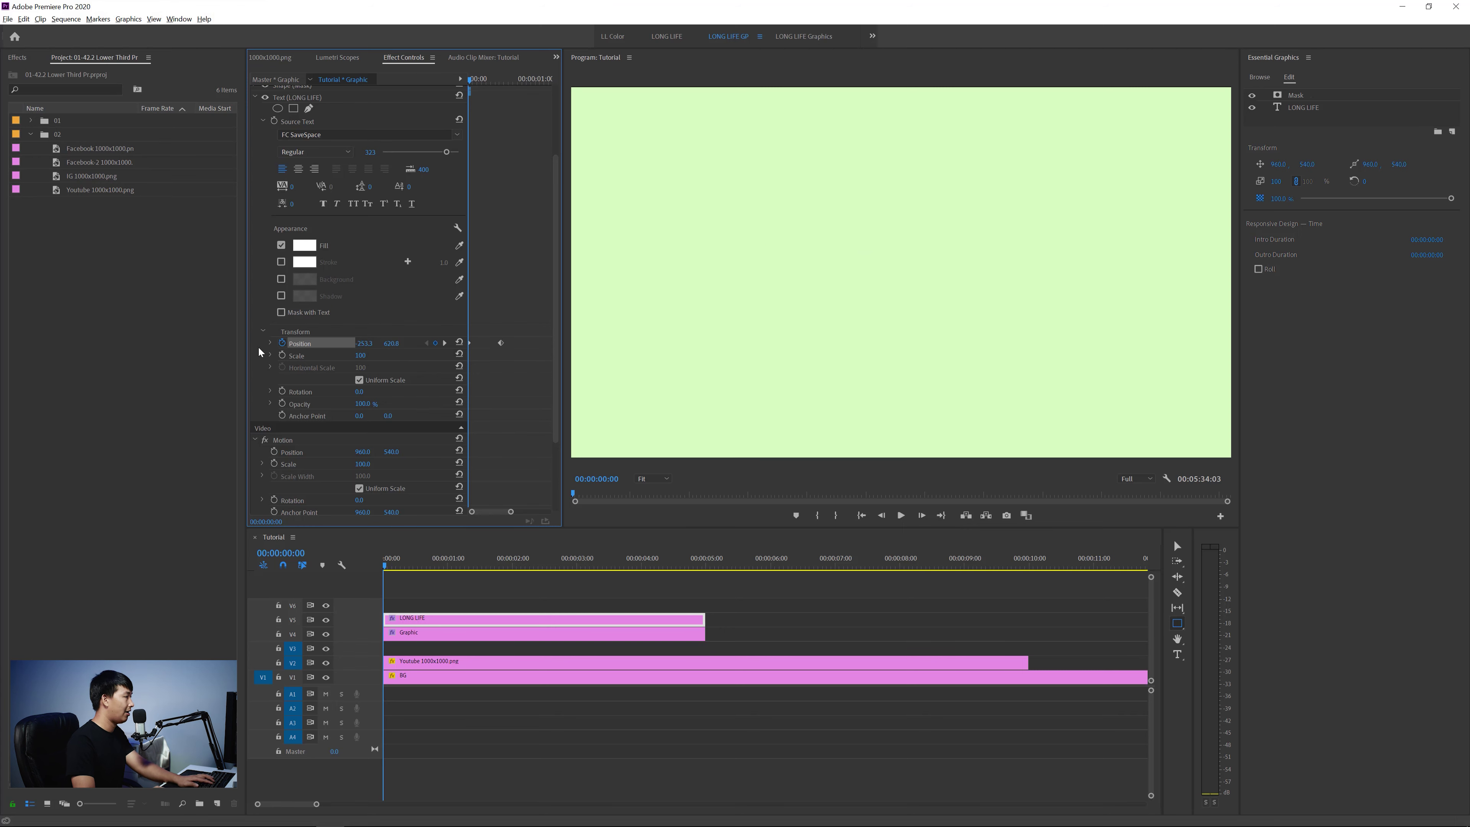
Step: Ease the text's Position velocity into its final spot and preview the slide-in
{"action": "left_click", "coordinate": [270, 343]}
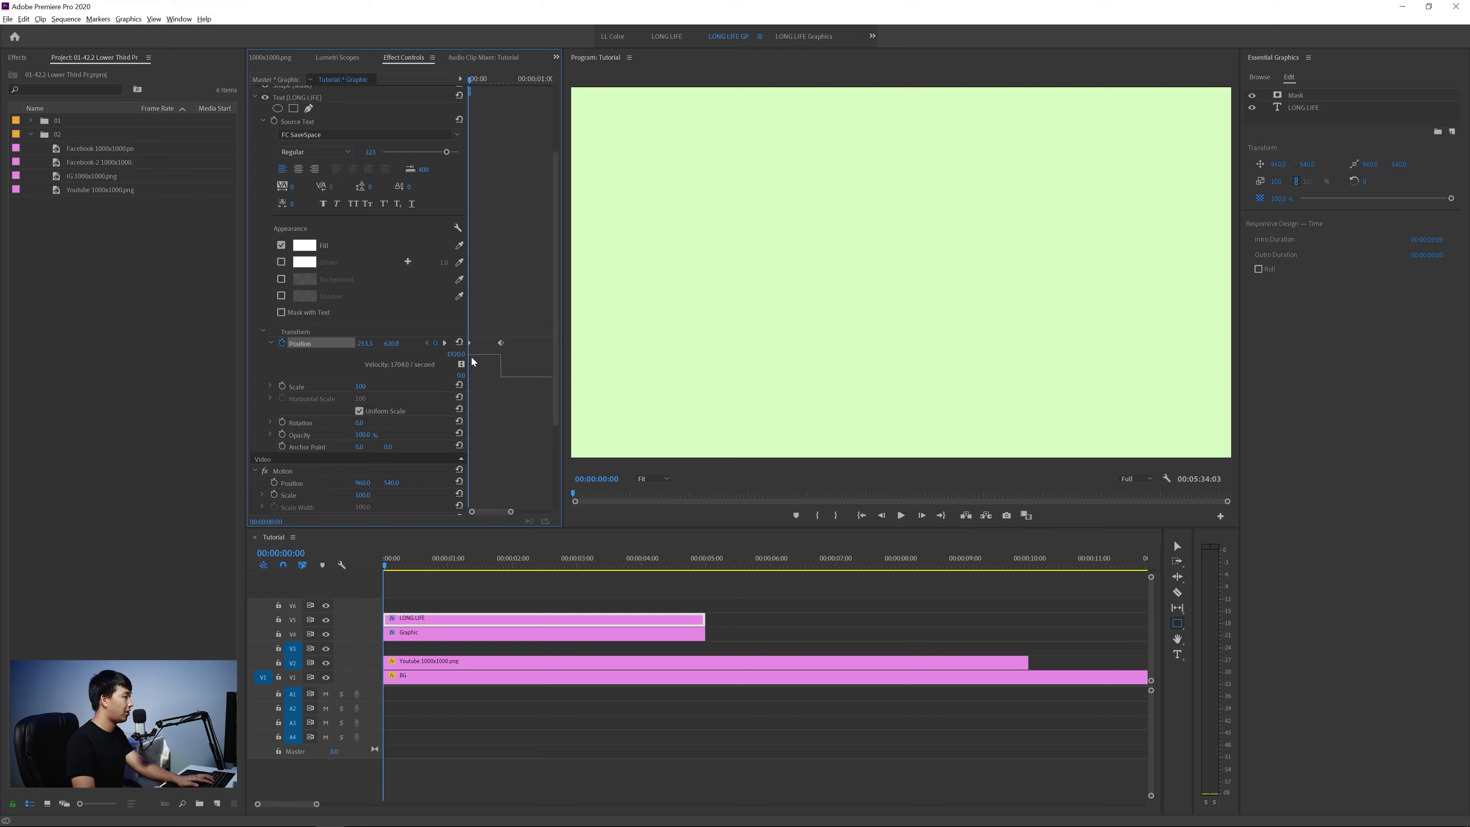
{"action": "key", "text": "equal"}
{"action": "left_click_drag", "start_coordinate": [532, 356], "coordinate": [502, 378]}
{"action": "key", "text": "space"}
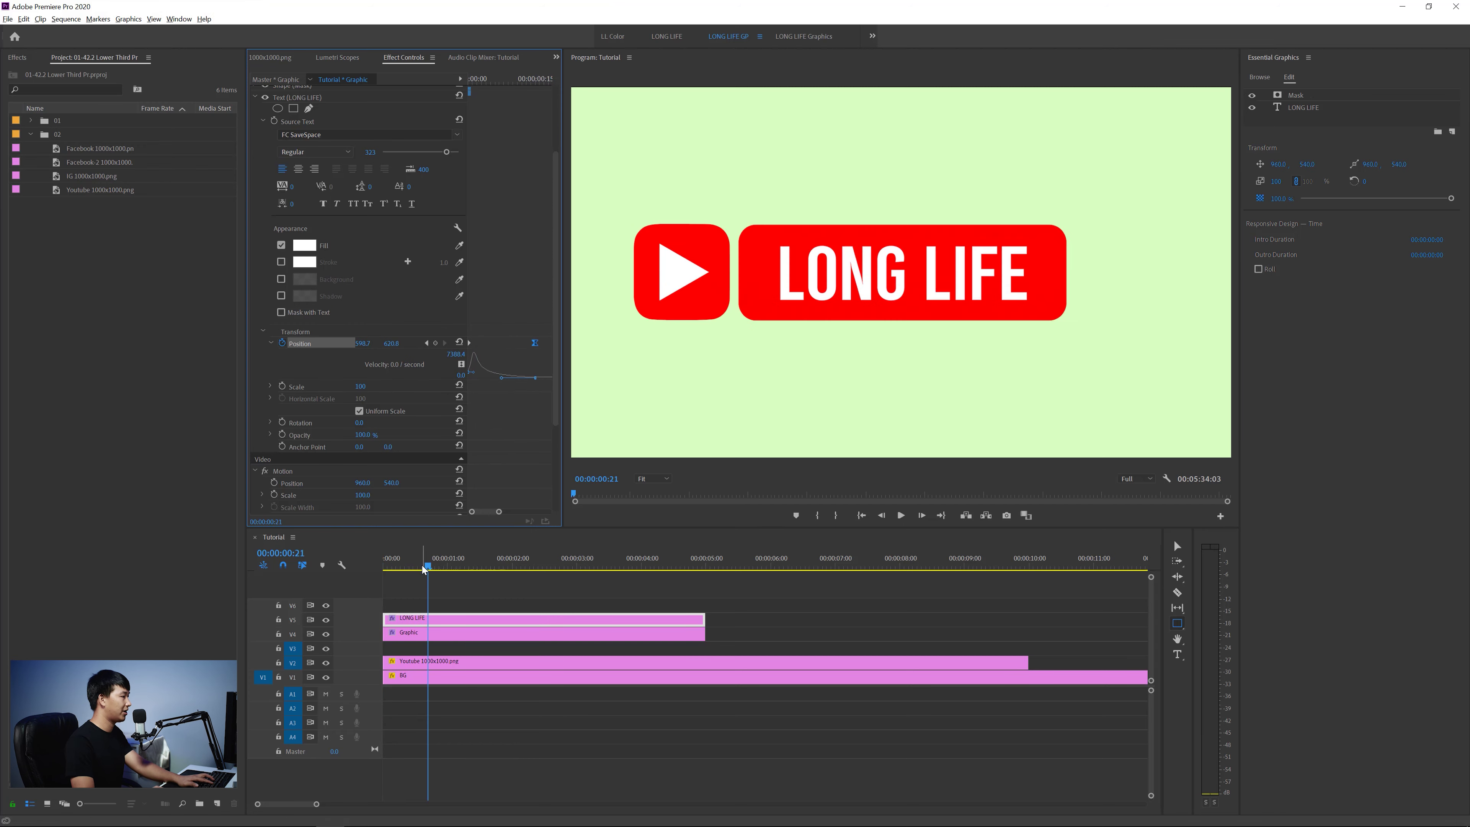
{"action": "key", "text": "Up"}
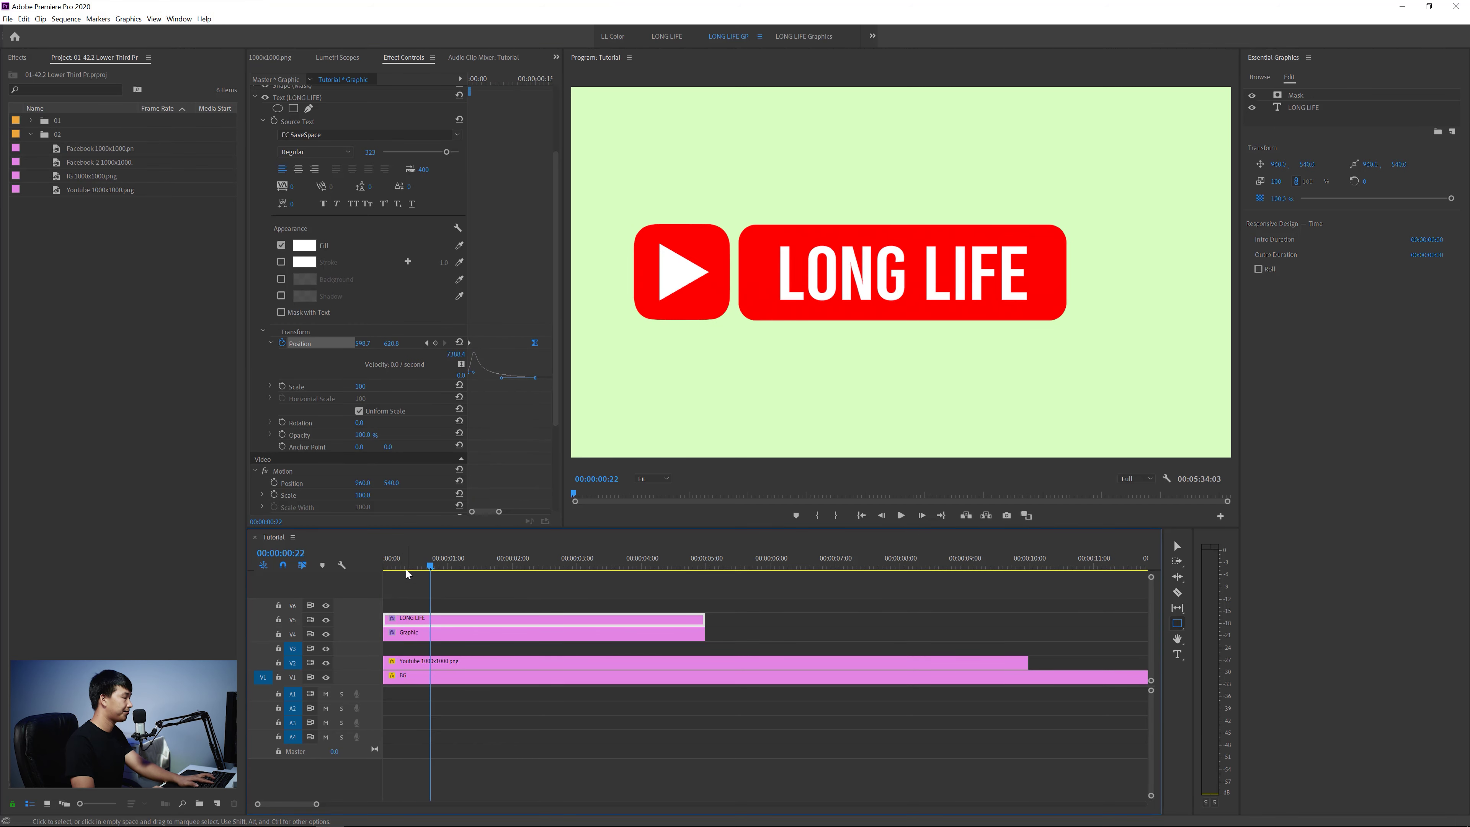
{"action": "key", "text": "space"}
{"action": "key", "text": "Up"}
{"action": "key", "text": "space"}
{"action": "key", "text": "space"}
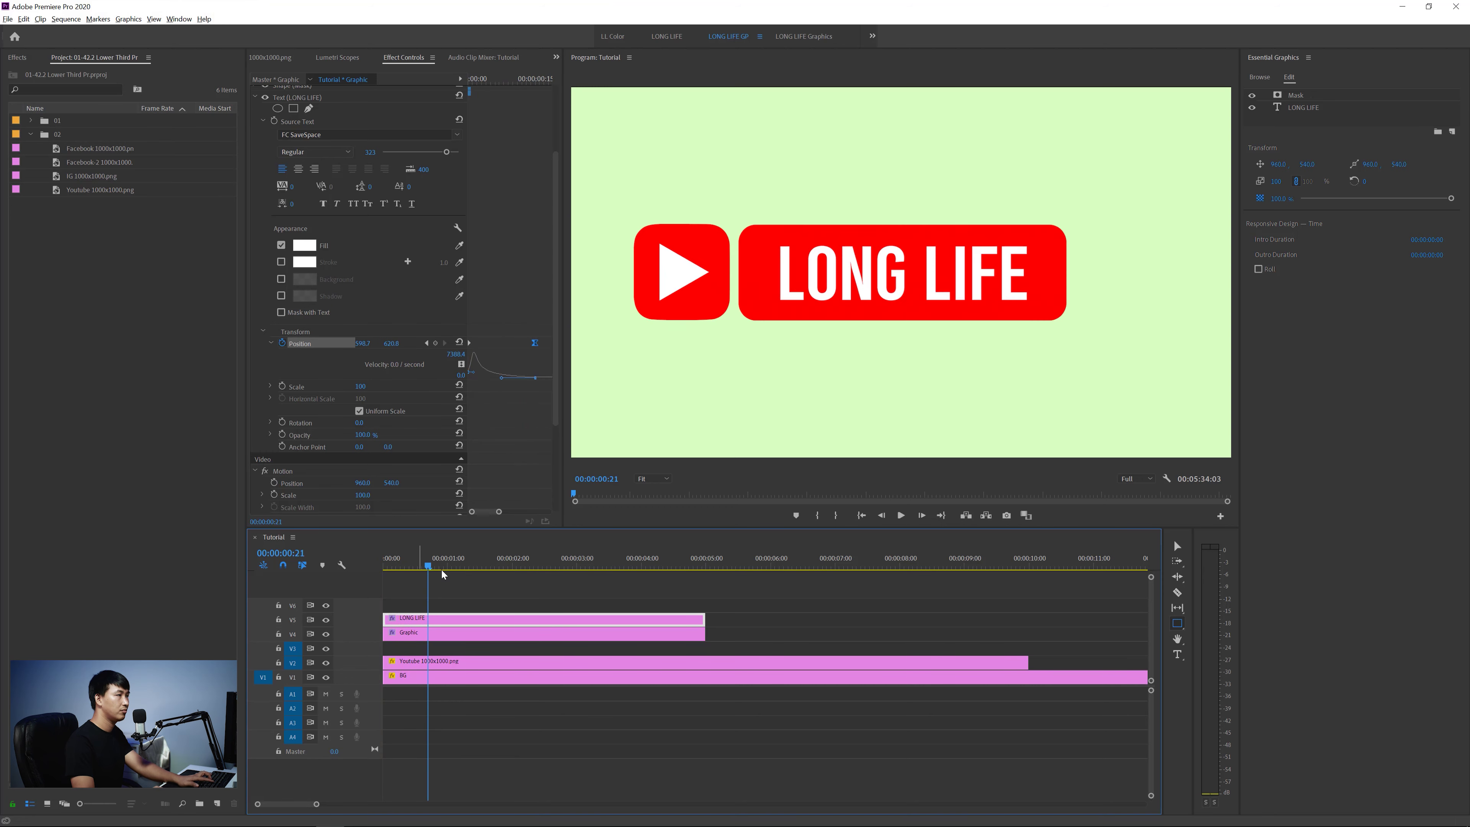
{"action": "key", "text": "Up"}
Step: Apply Blur & Sharpen's Directional Blur to the YouTube logo, LONG LIFE and Graphic clips
{"action": "key", "text": "space"}
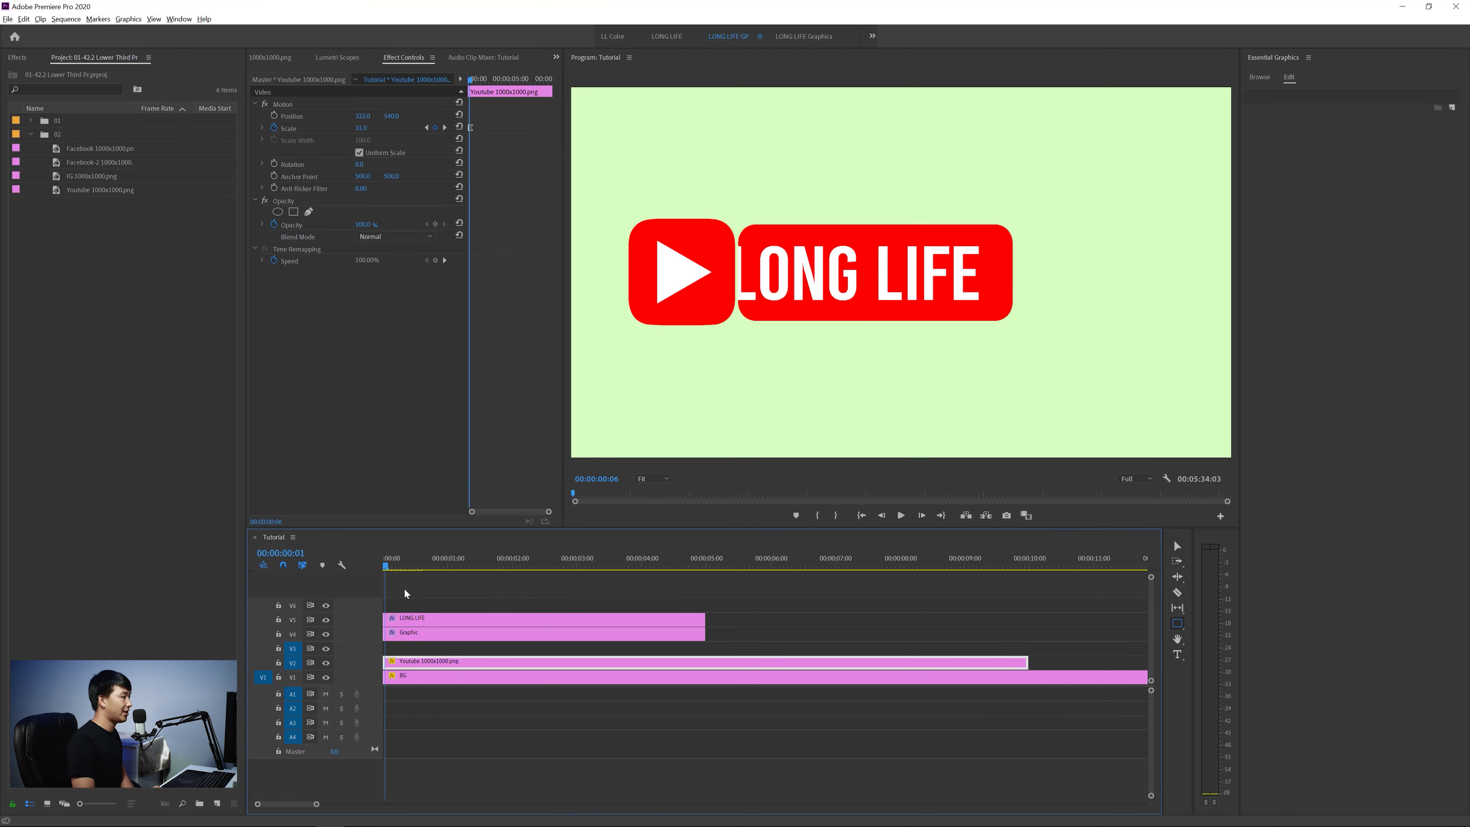
{"action": "key", "text": "space"}
{"action": "left_click", "coordinate": [503, 589]}
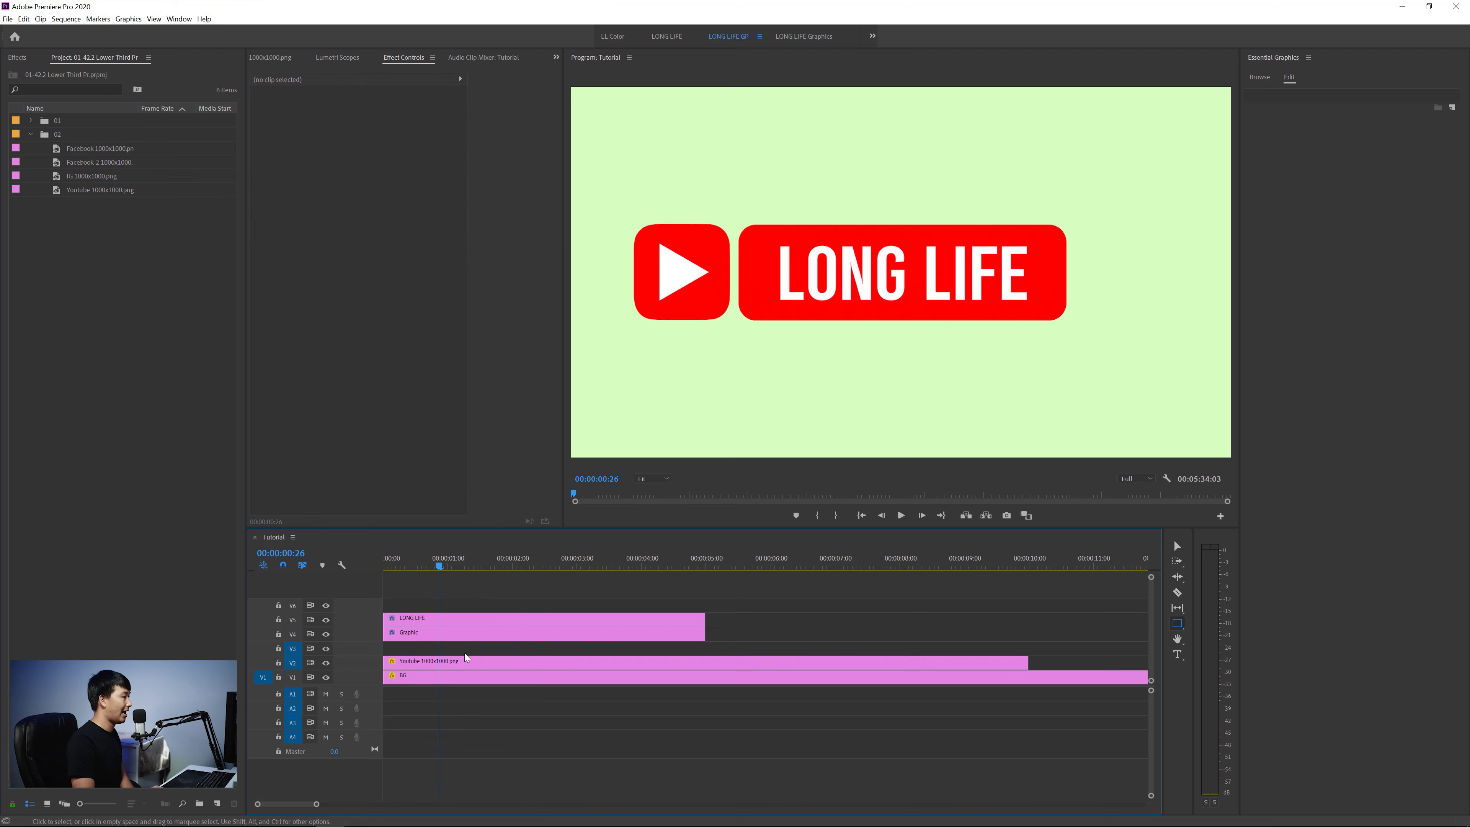
{"action": "left_click", "coordinate": [464, 663]}
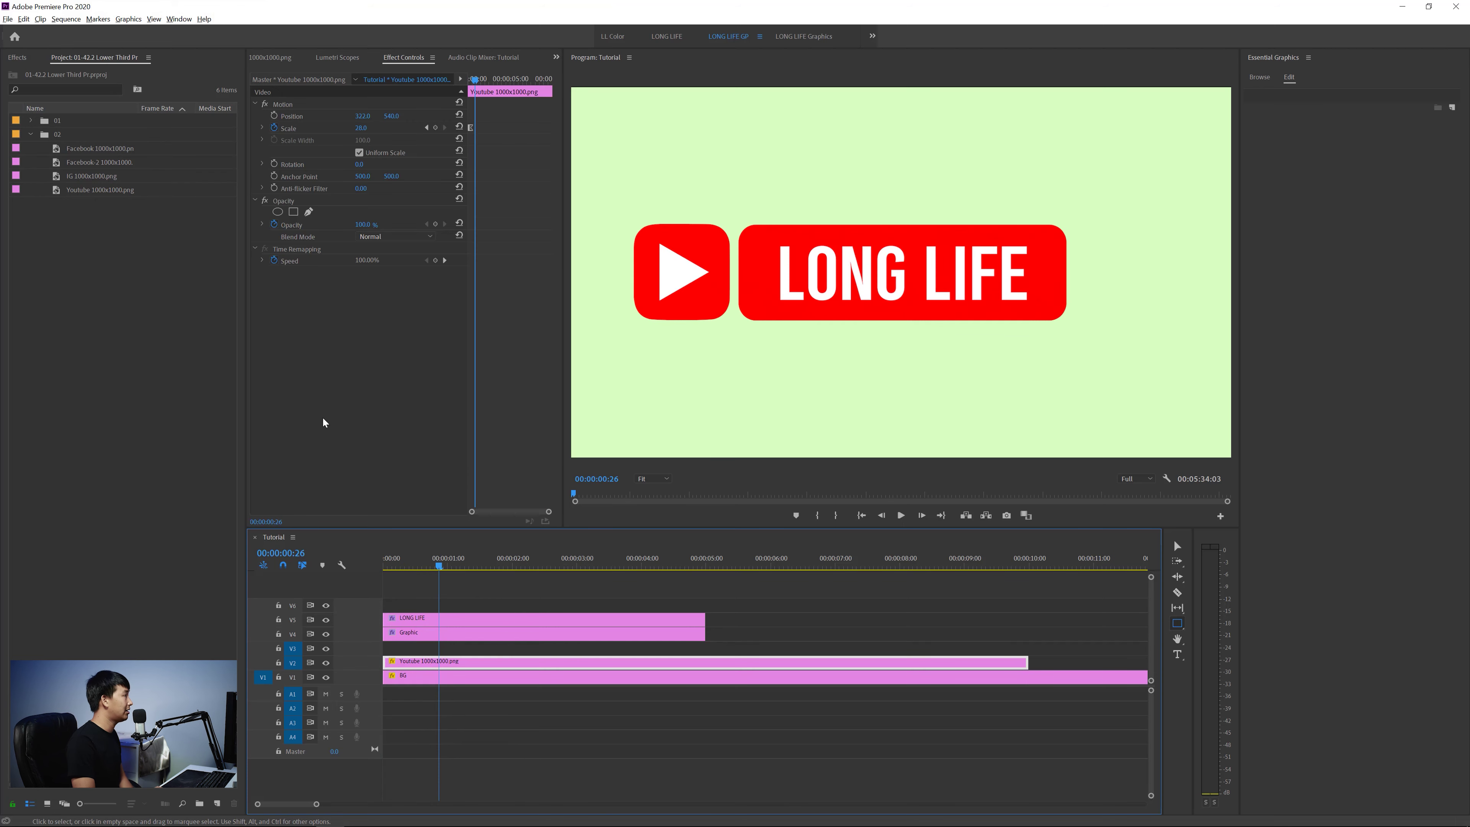
{"action": "left_click", "coordinate": [16, 60]}
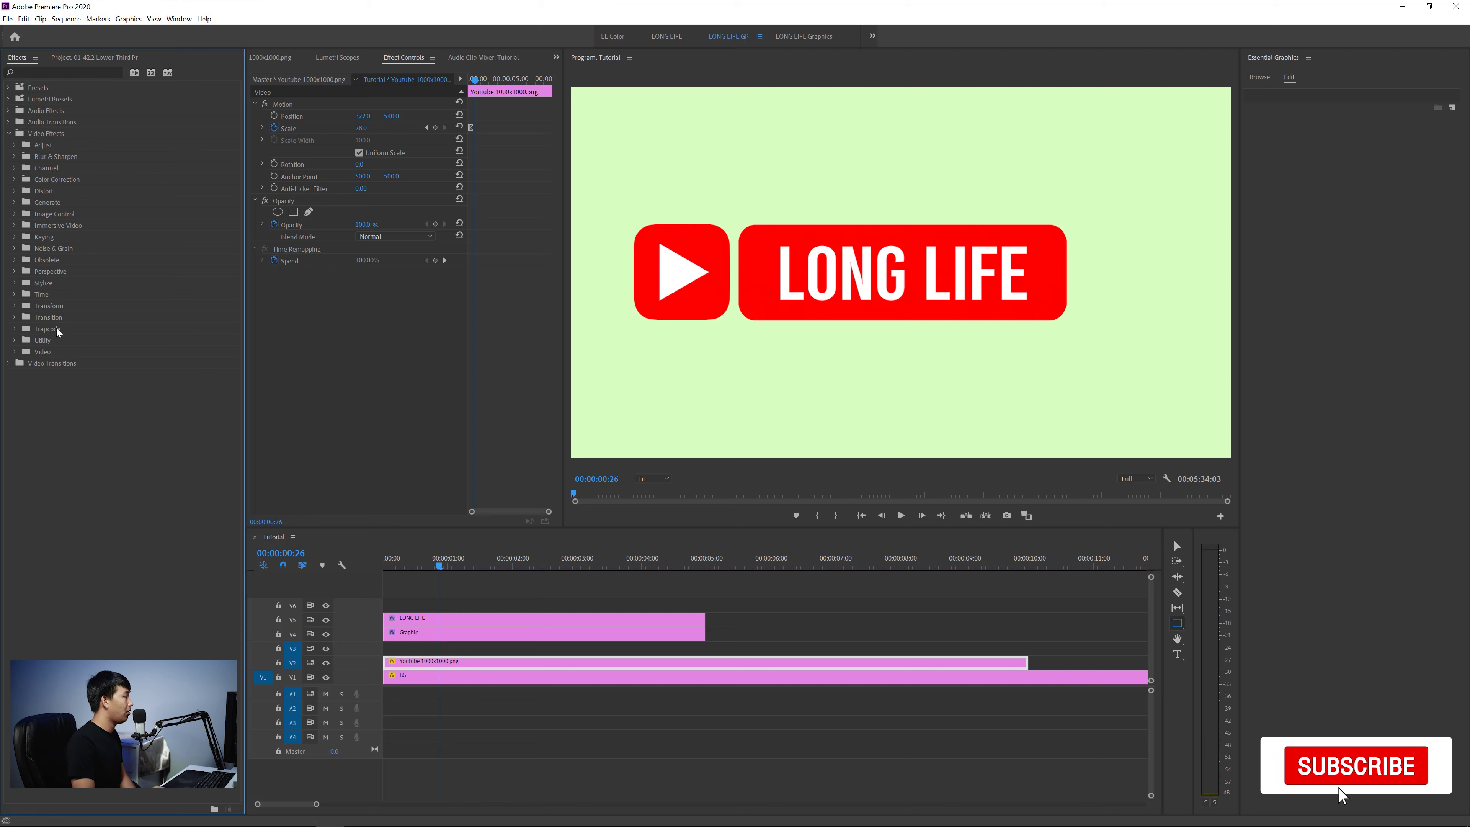
{"action": "left_click", "coordinate": [16, 157]}
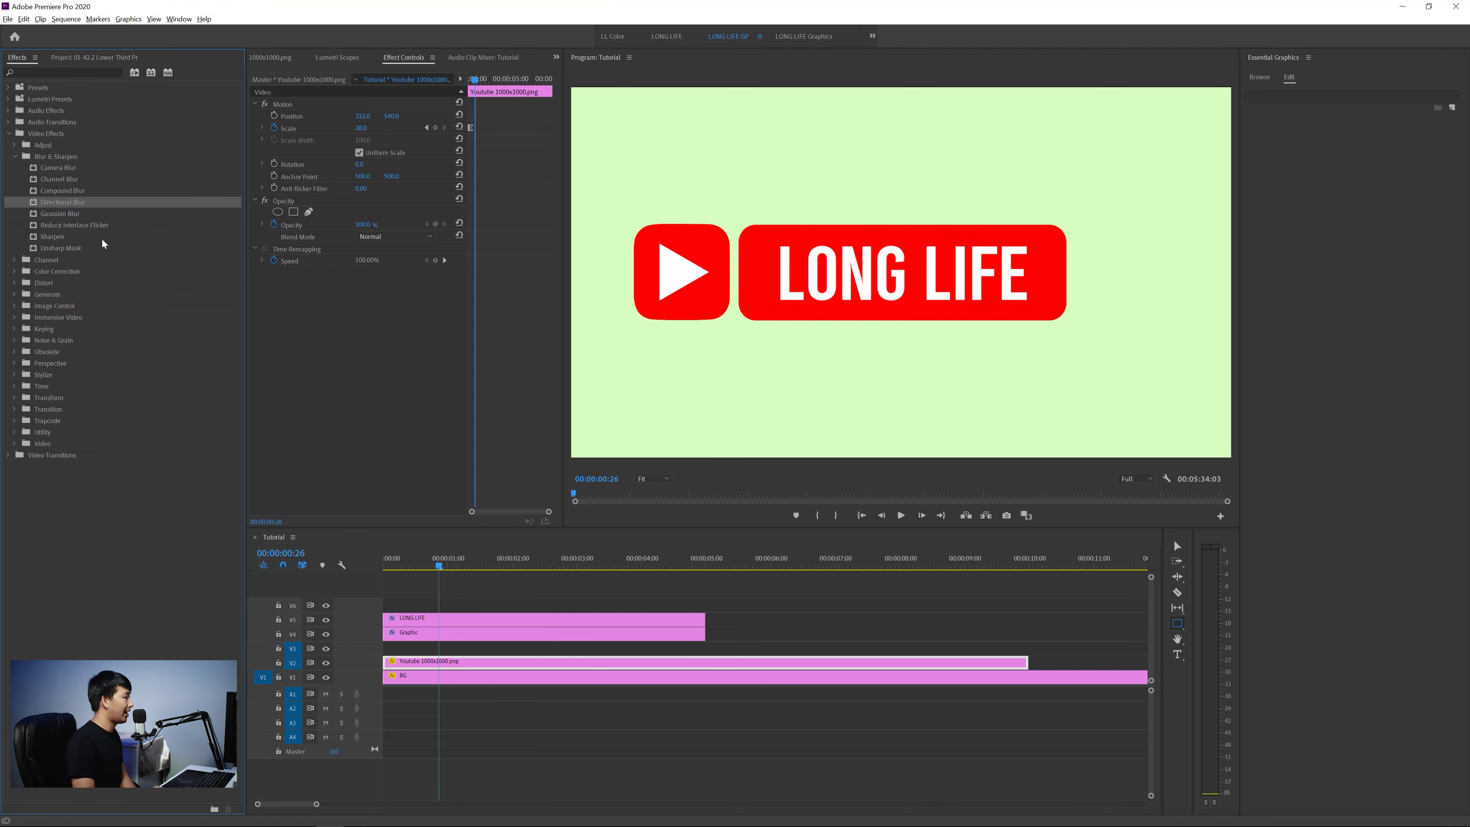
{"action": "left_click_drag", "start_coordinate": [524, 592], "coordinate": [457, 643]}
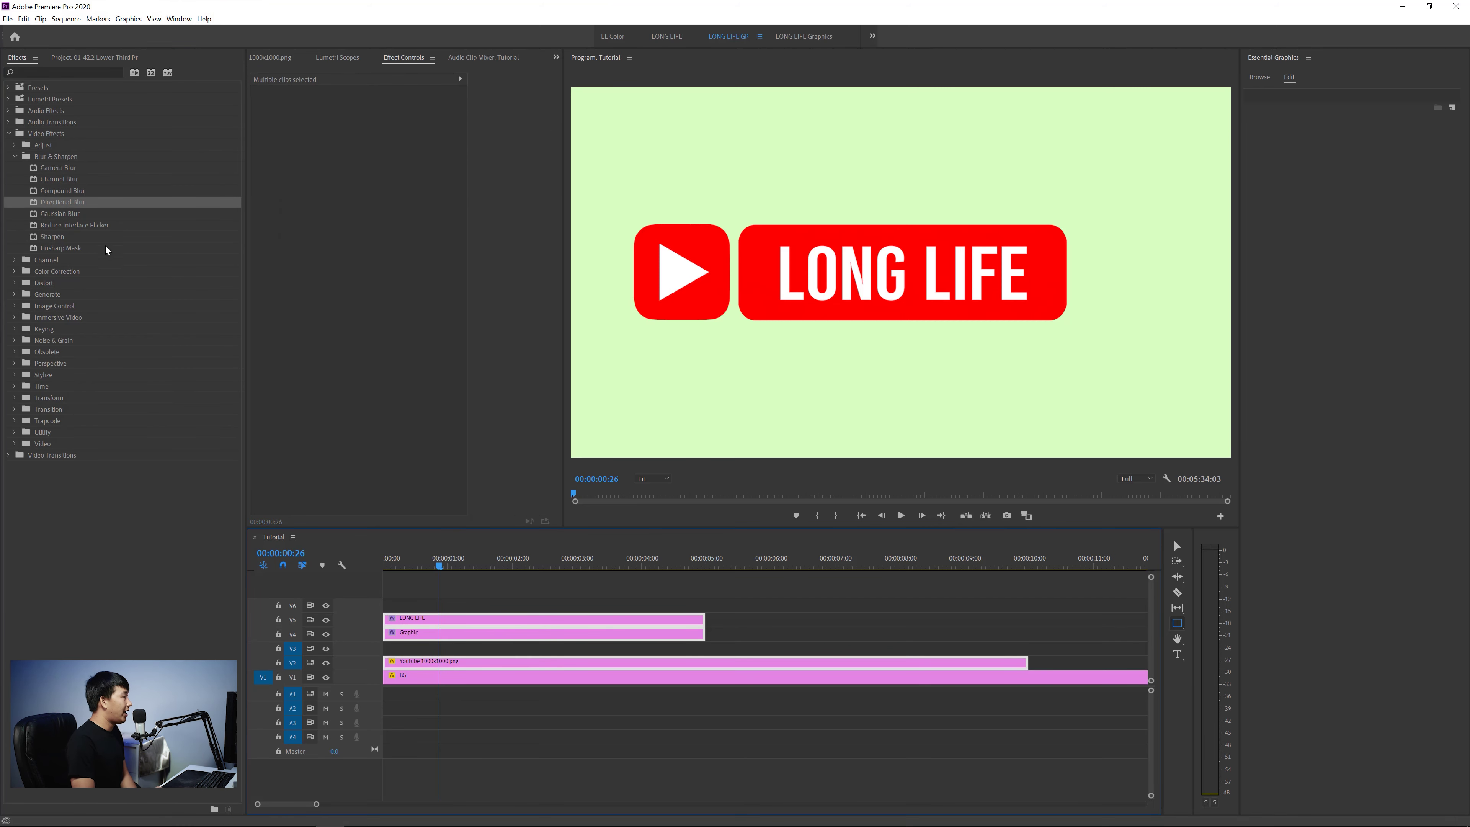
{"action": "mouse_move", "coordinate": [46, 205]}
{"action": "left_mouse_down"}
{"action": "mouse_move", "coordinate": [466, 631]}
{"action": "mouse_move", "coordinate": [384, 585]}
{"action": "left_mouse_up"}
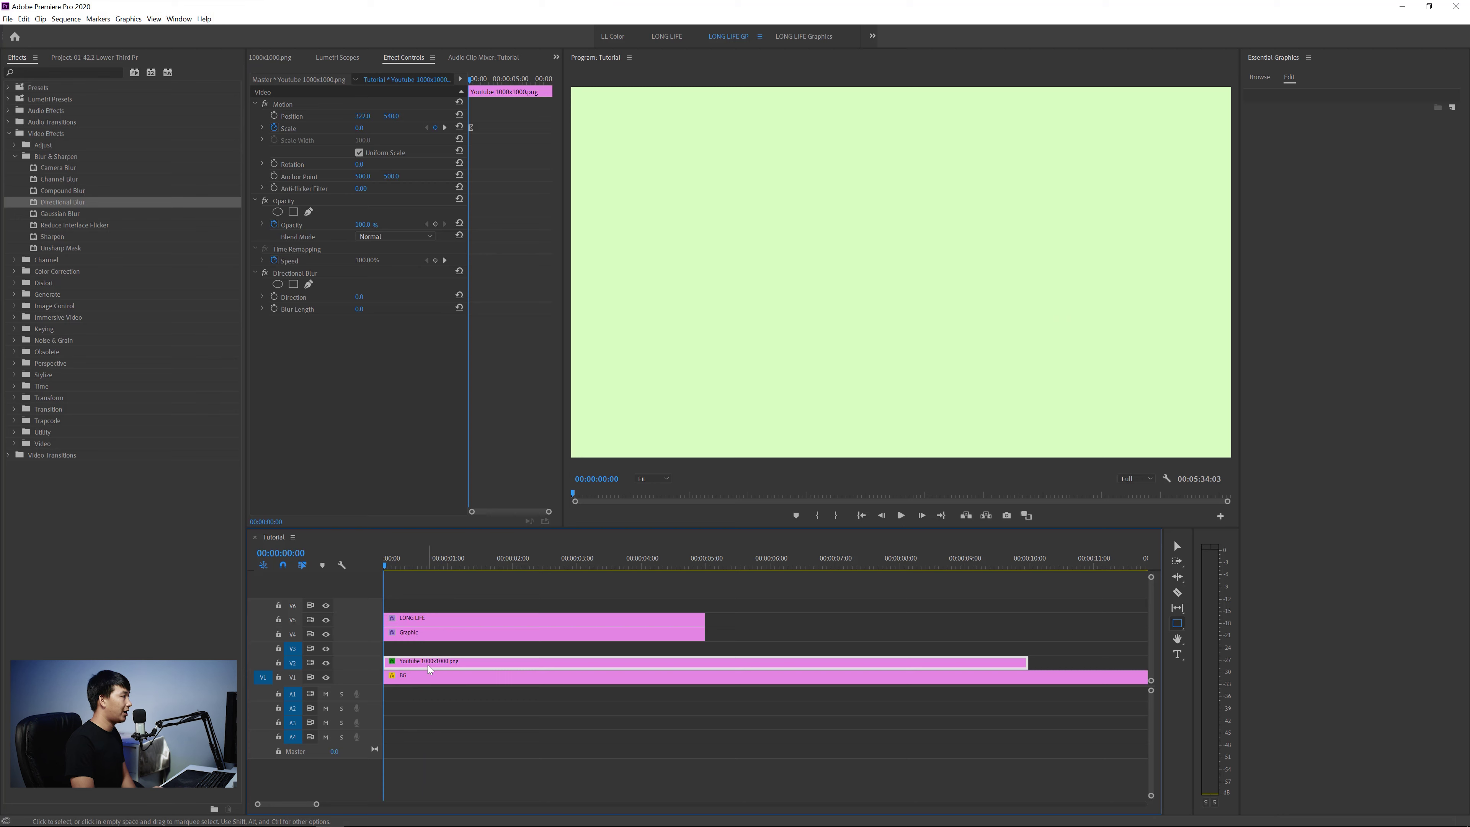
Step: Enable Blur Length keyframing on the logo and set blur Direction to 90°
{"action": "left_click_drag", "start_coordinate": [388, 565], "coordinate": [383, 565]}
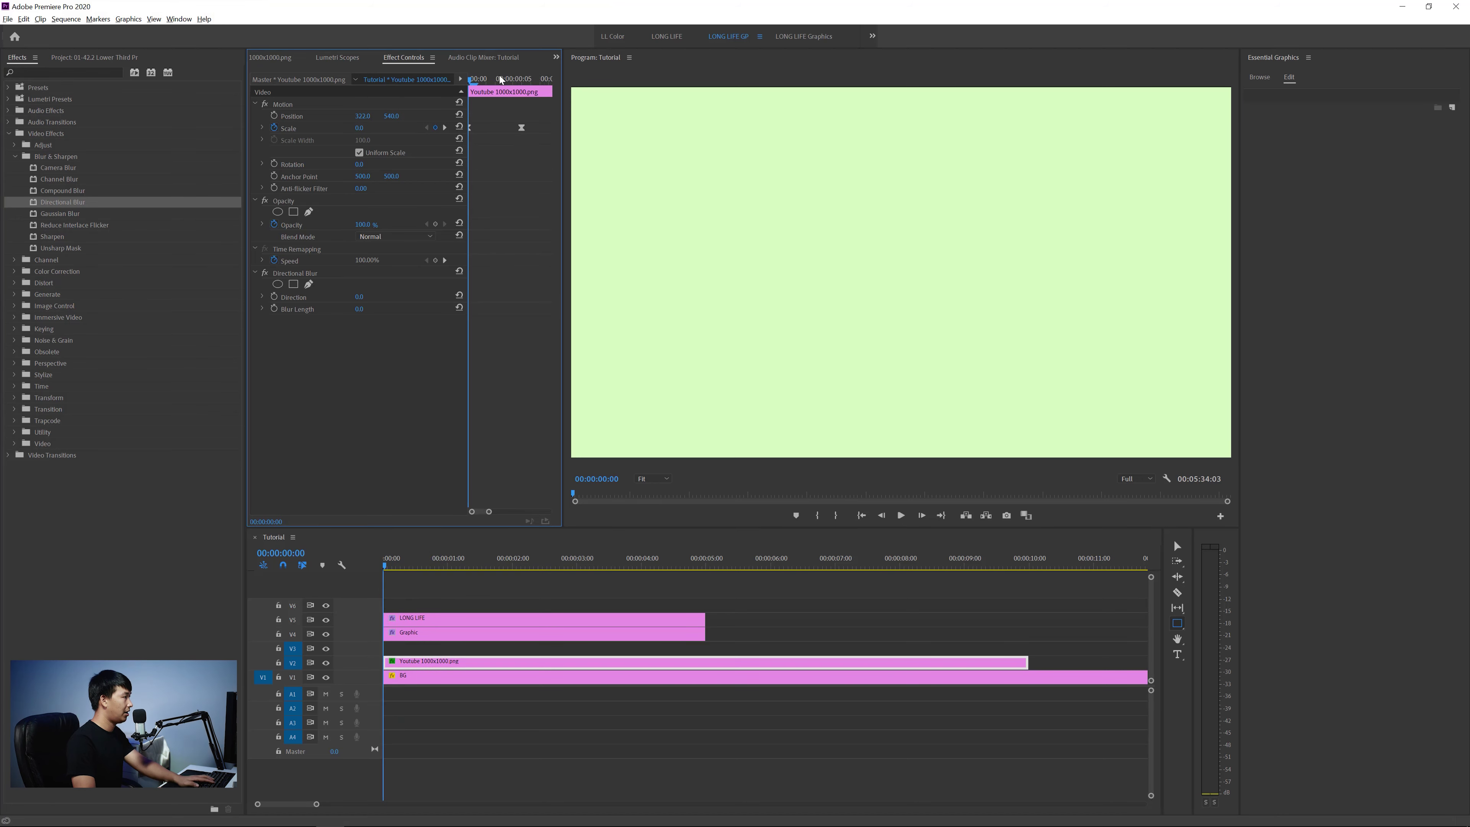
{"action": "left_click_drag", "start_coordinate": [502, 79], "coordinate": [520, 152]}
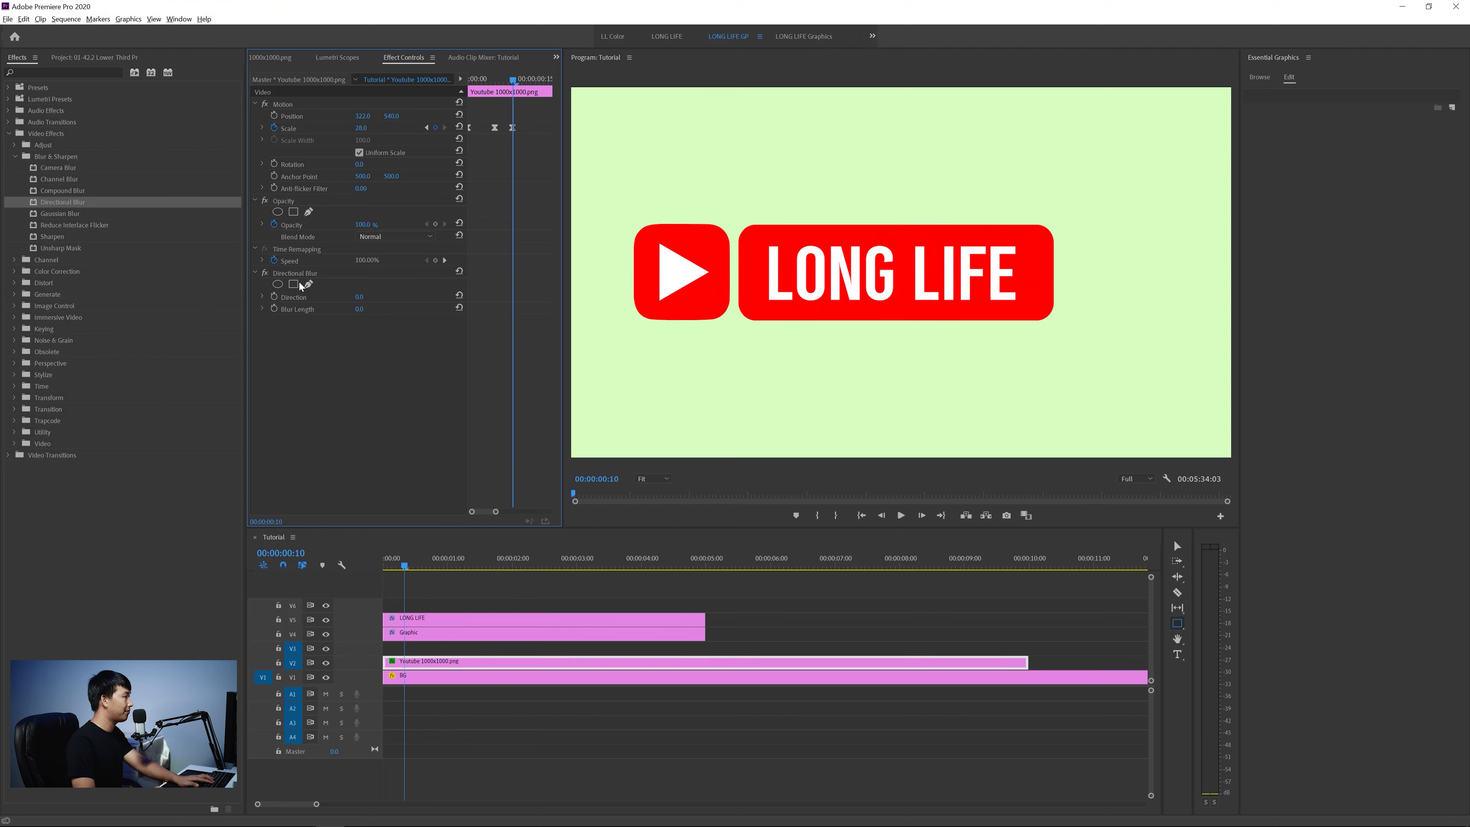
{"action": "left_click", "coordinate": [274, 310]}
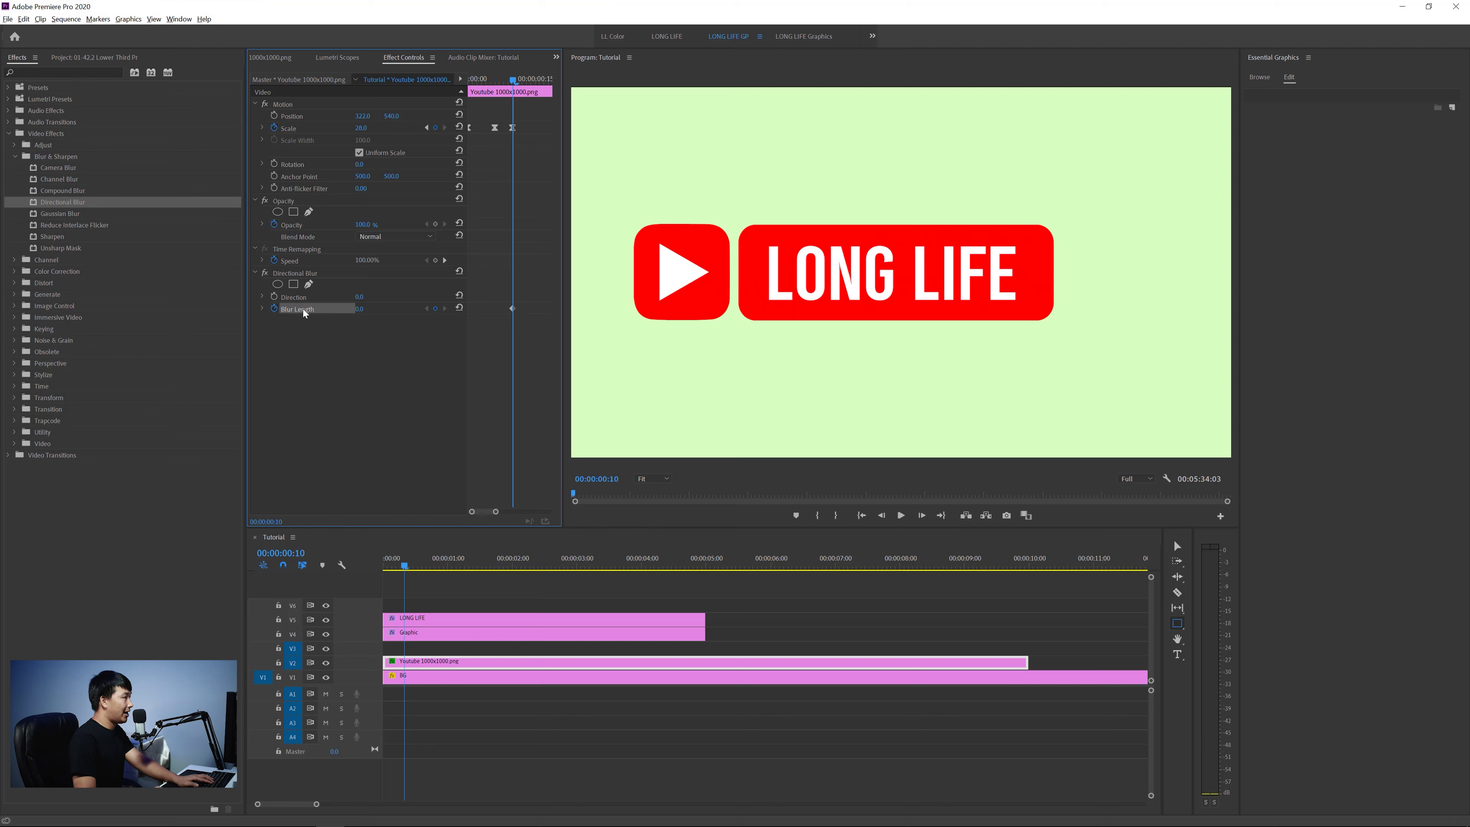
{"action": "left_click_drag", "start_coordinate": [363, 297], "coordinate": [387, 297]}
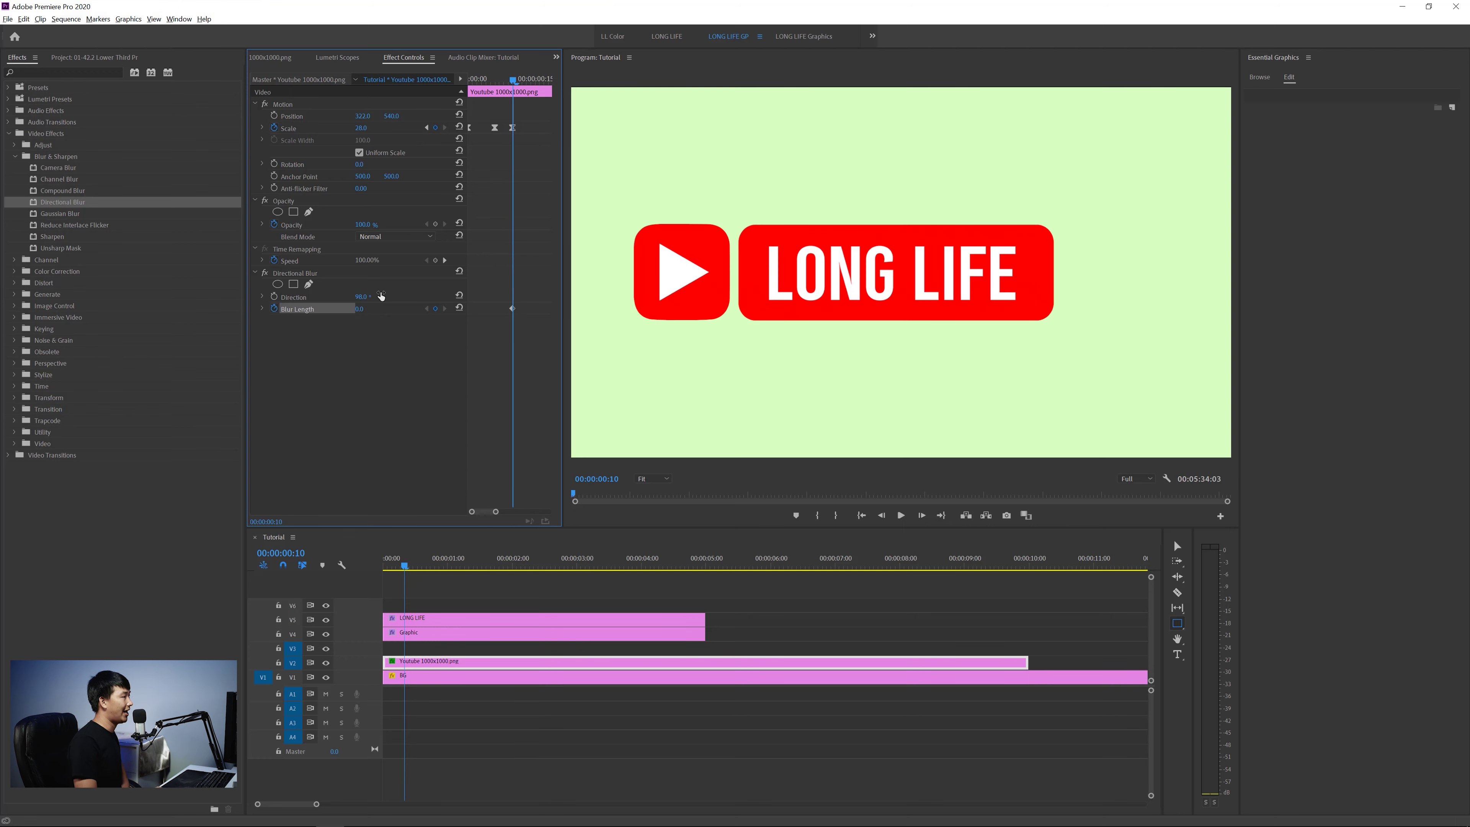
Step: Keyframe Blur Length 40 at the first frame, falling to 0, and preview it
{"action": "left_click_drag", "start_coordinate": [514, 80], "coordinate": [490, 80]}
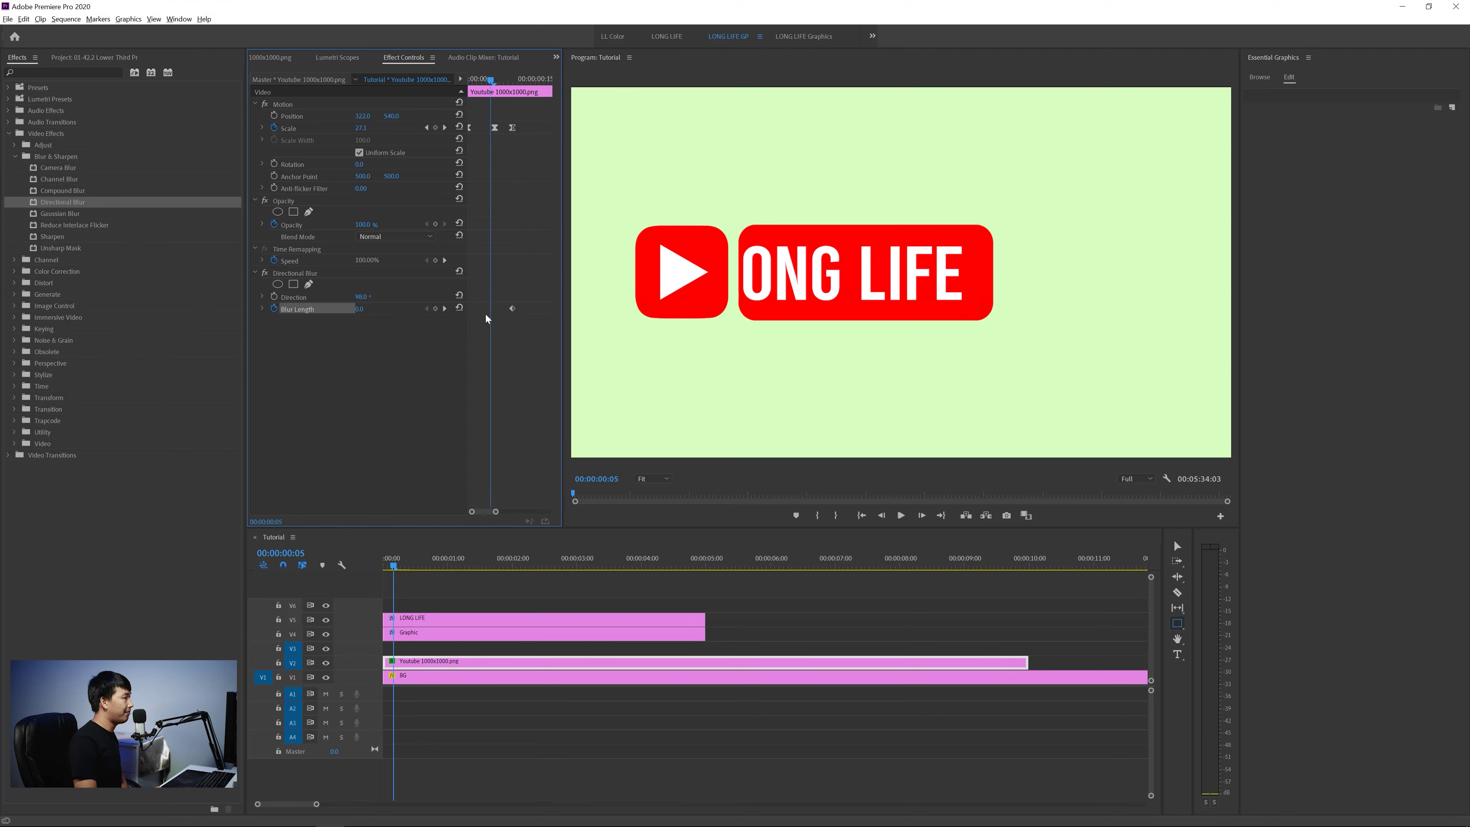
{"action": "mouse_move", "coordinate": [490, 80]}
{"action": "left_mouse_down"}
{"action": "mouse_move", "coordinate": [459, 93]}
{"action": "mouse_move", "coordinate": [491, 98]}
{"action": "left_mouse_up"}
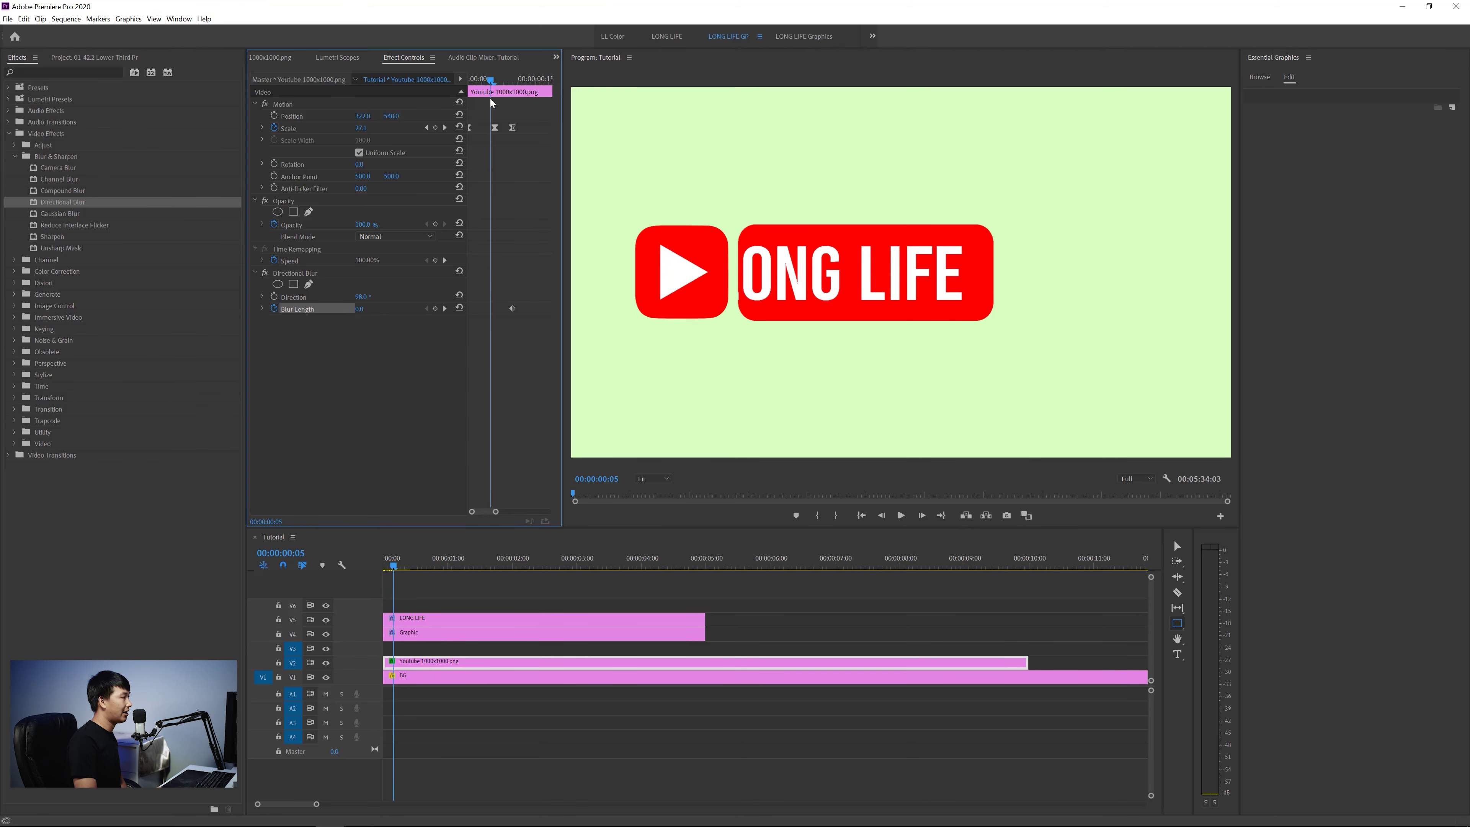
{"action": "left_click", "coordinate": [491, 103]}
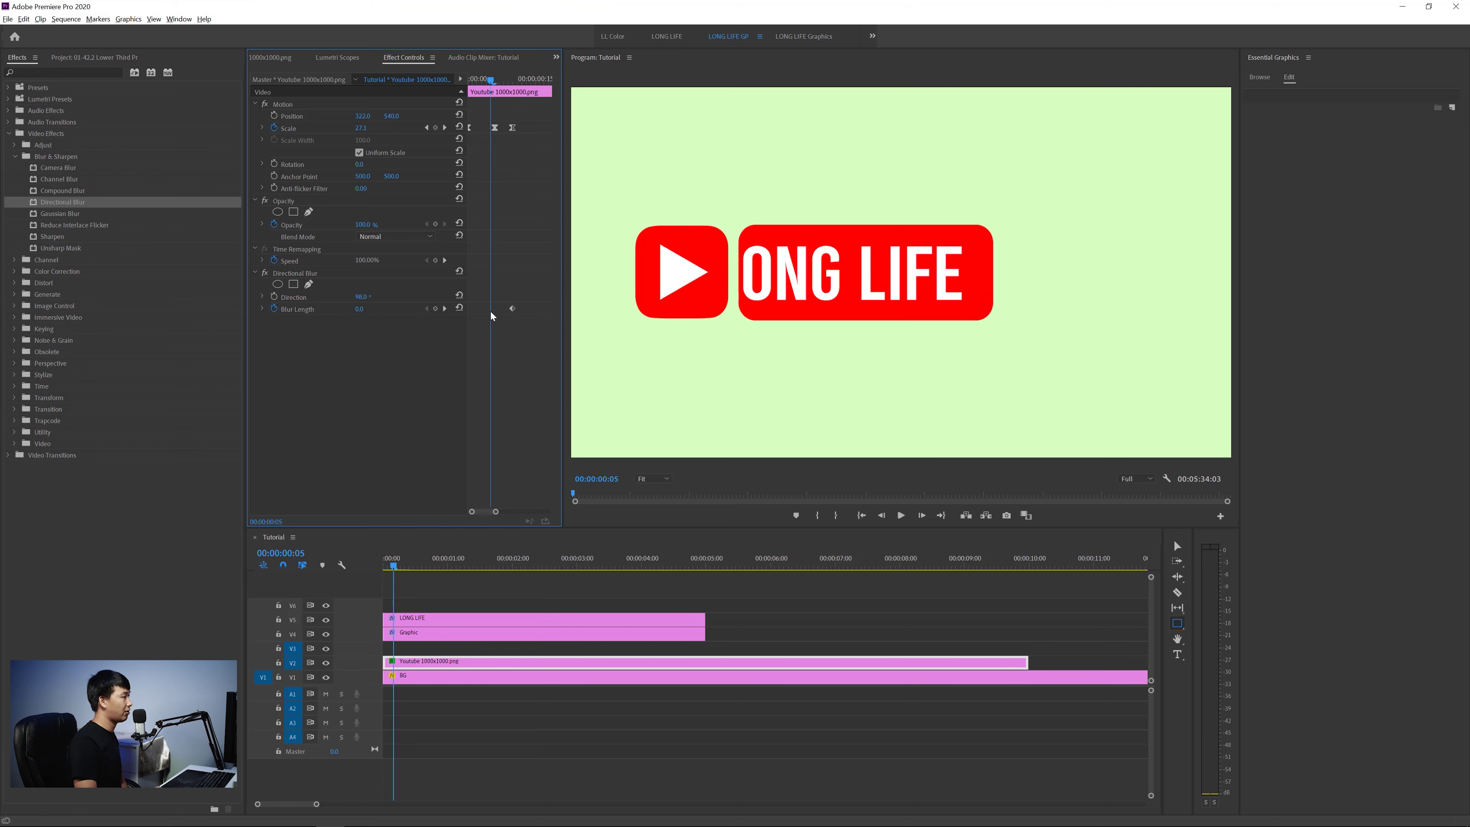
{"action": "left_click_drag", "start_coordinate": [360, 308], "coordinate": [384, 309]}
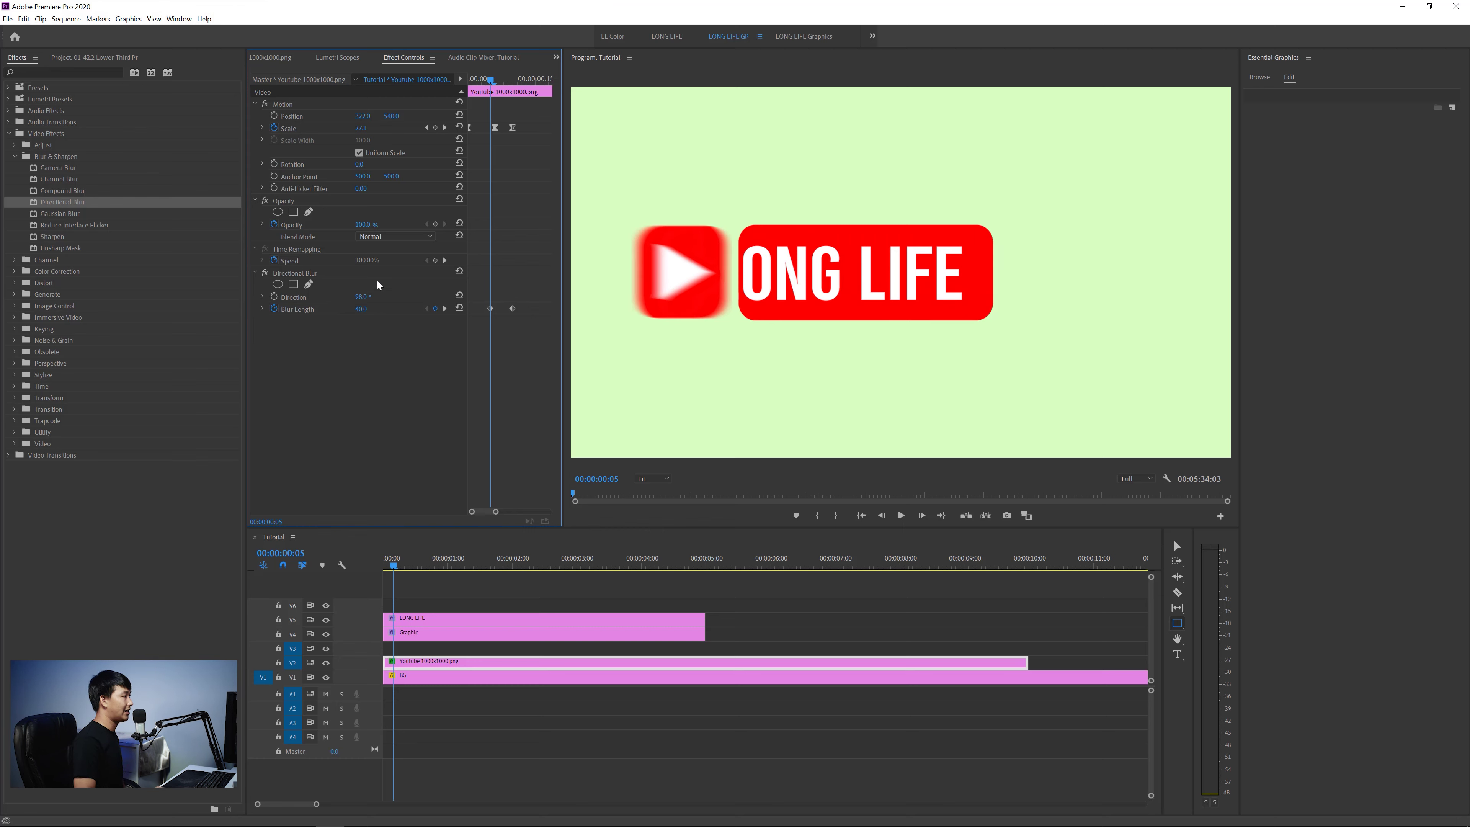
{"action": "left_click_drag", "start_coordinate": [389, 309], "coordinate": [382, 309]}
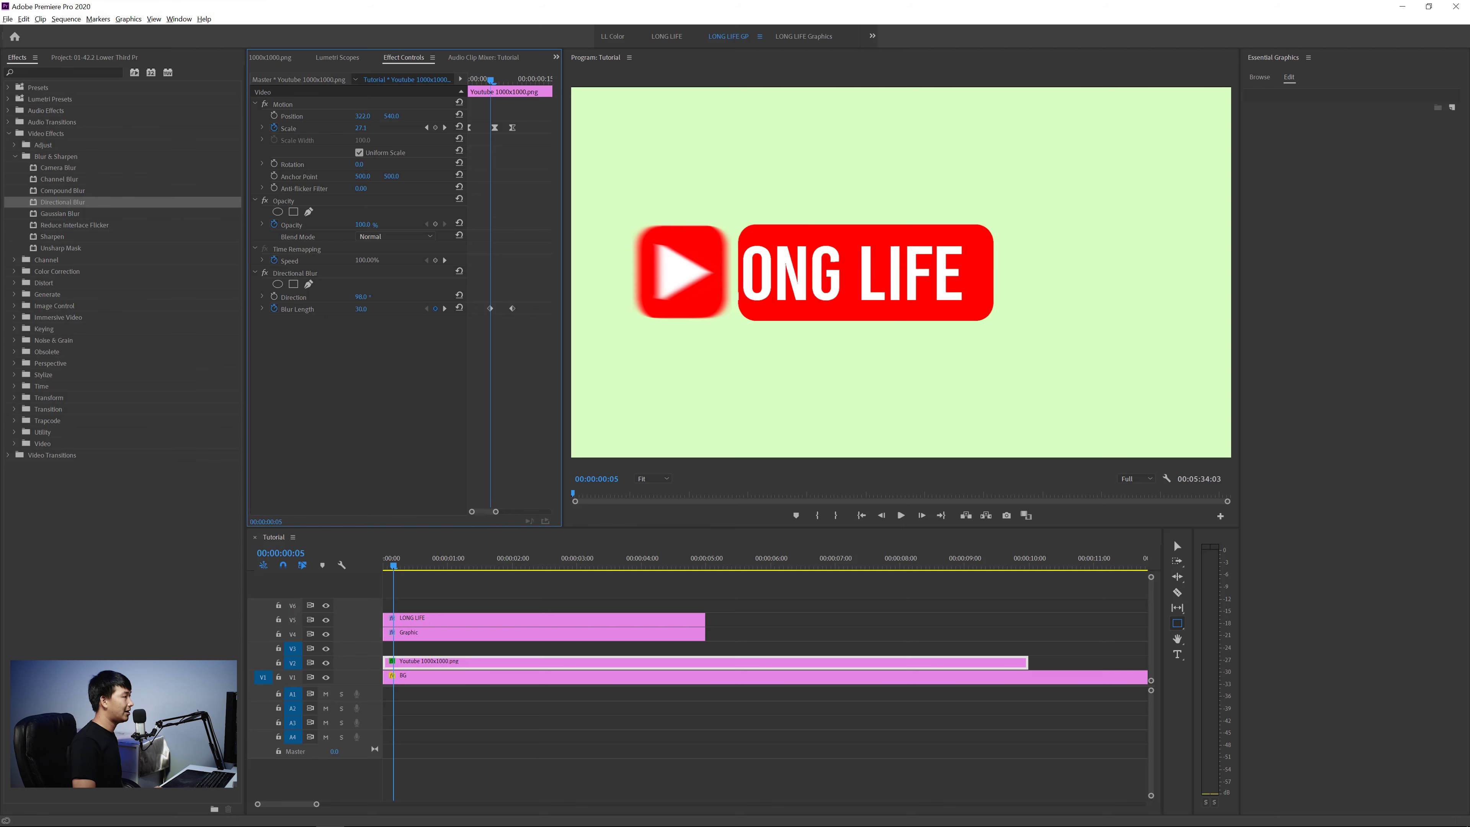
{"action": "left_click", "coordinate": [382, 305]}
{"action": "type", "text": "40"}
{"action": "key", "text": "Return"}
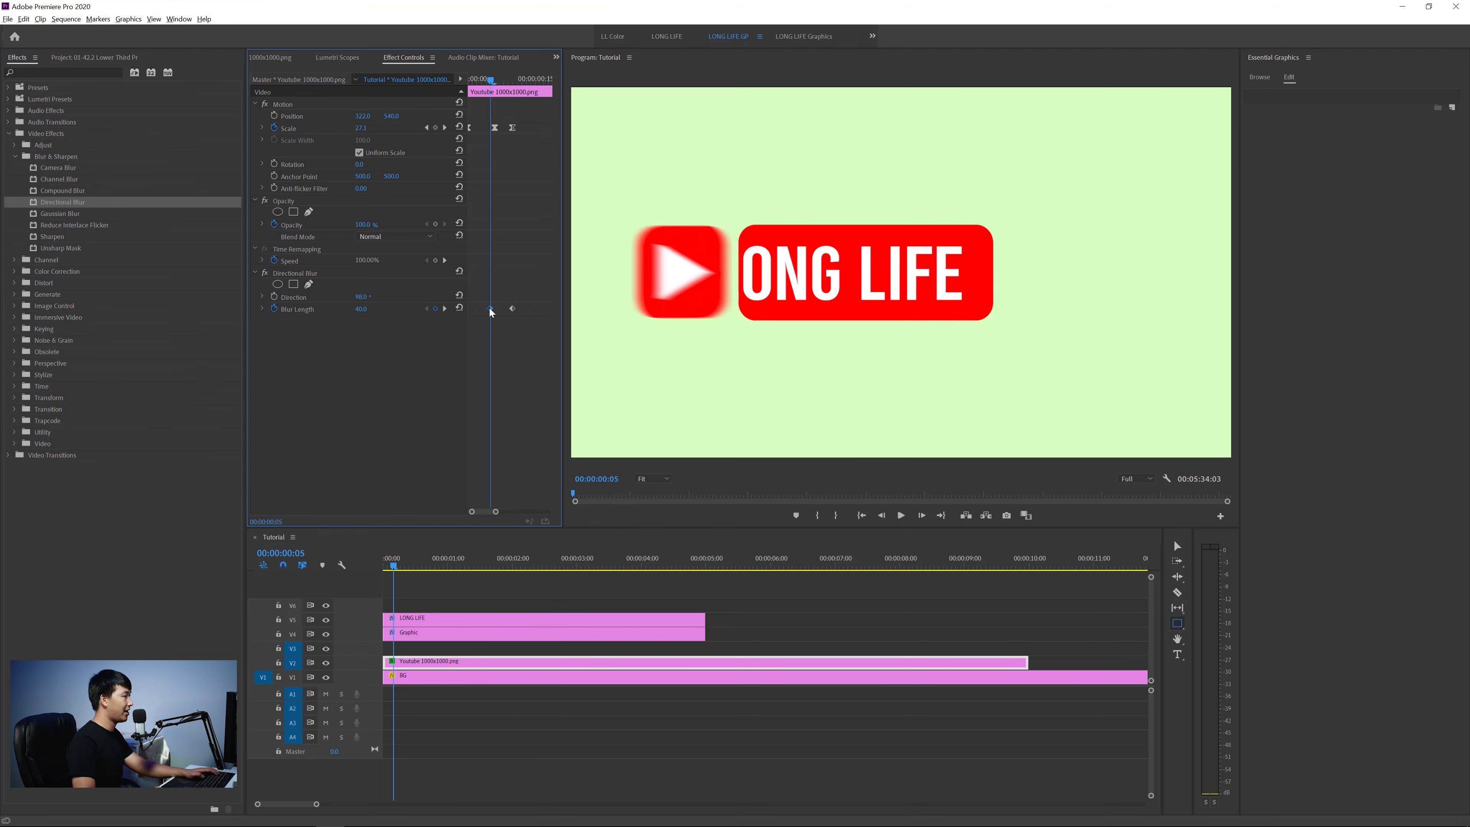
{"action": "left_click_drag", "start_coordinate": [490, 308], "coordinate": [470, 308]}
{"action": "key", "text": "Left"}
{"action": "mouse_move", "coordinate": [475, 81]}
{"action": "left_mouse_down"}
{"action": "mouse_move", "coordinate": [504, 83]}
{"action": "mouse_move", "coordinate": [455, 94]}
{"action": "left_mouse_up"}
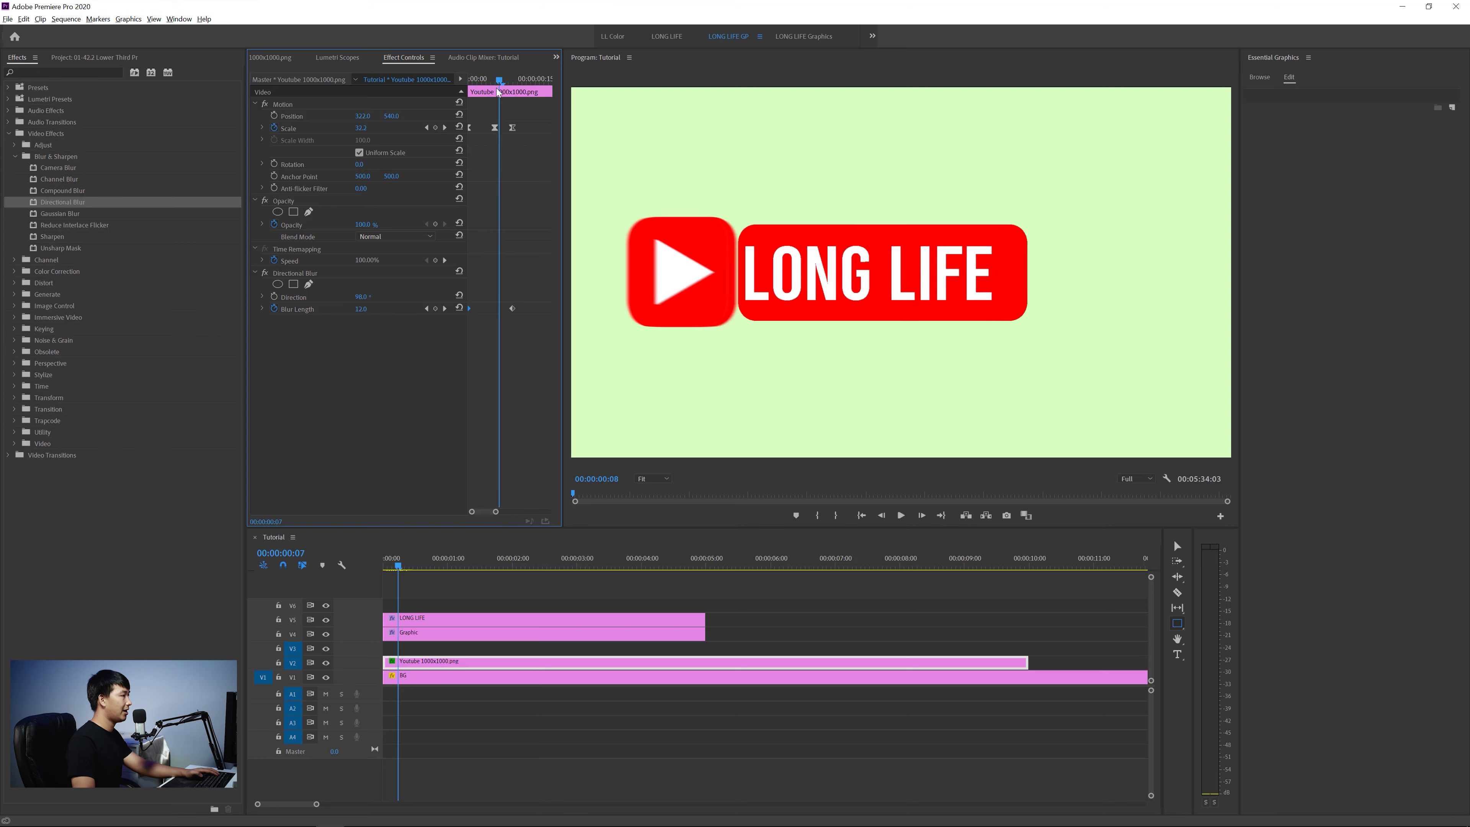
{"action": "key", "text": "space"}
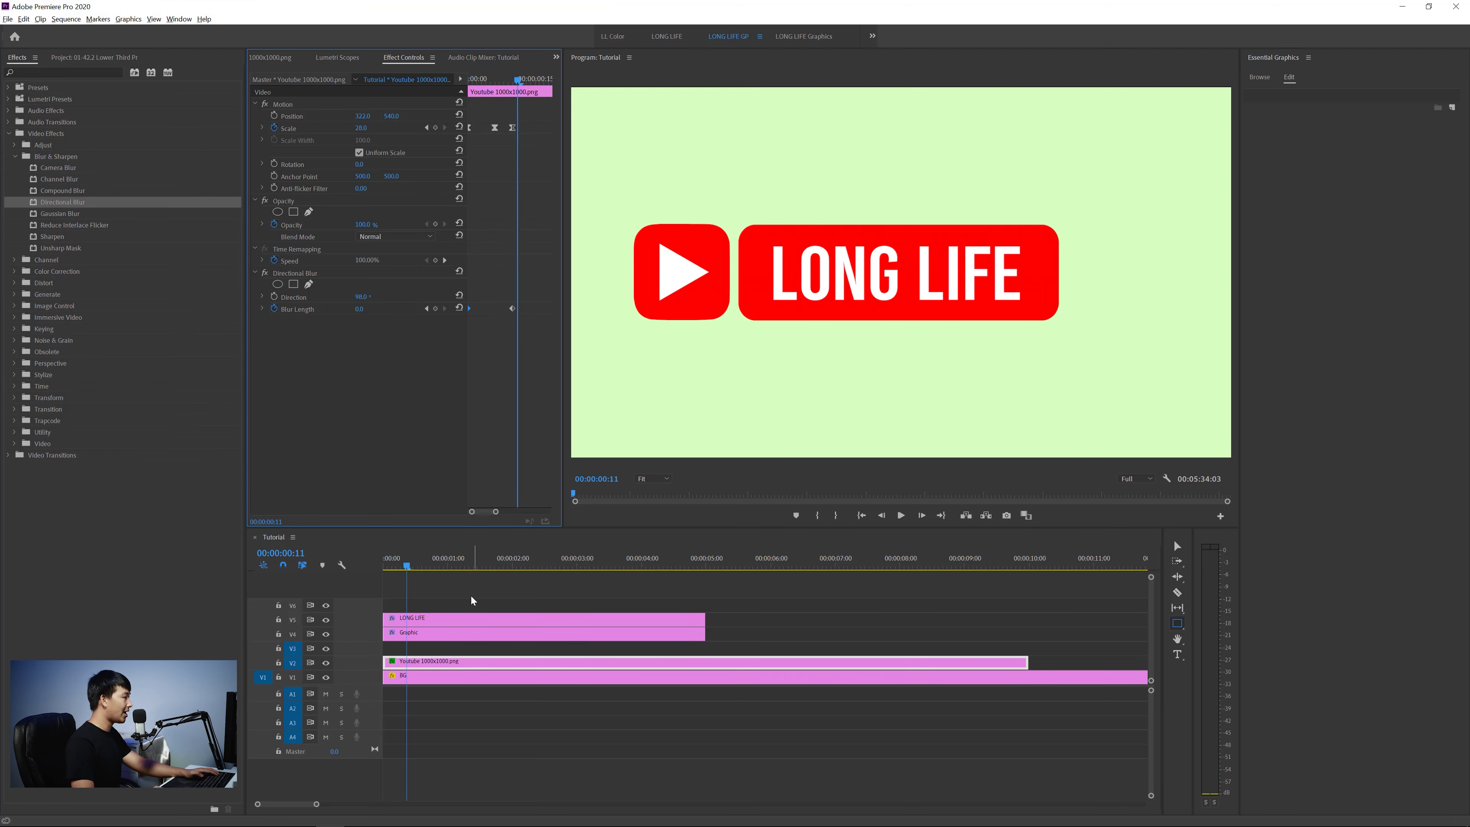
Step: Set the red box's Directional Blur to 90° and keyframe Blur Length, starting at 20
{"action": "left_click", "coordinate": [414, 598]}
{"action": "left_click", "coordinate": [414, 634]}
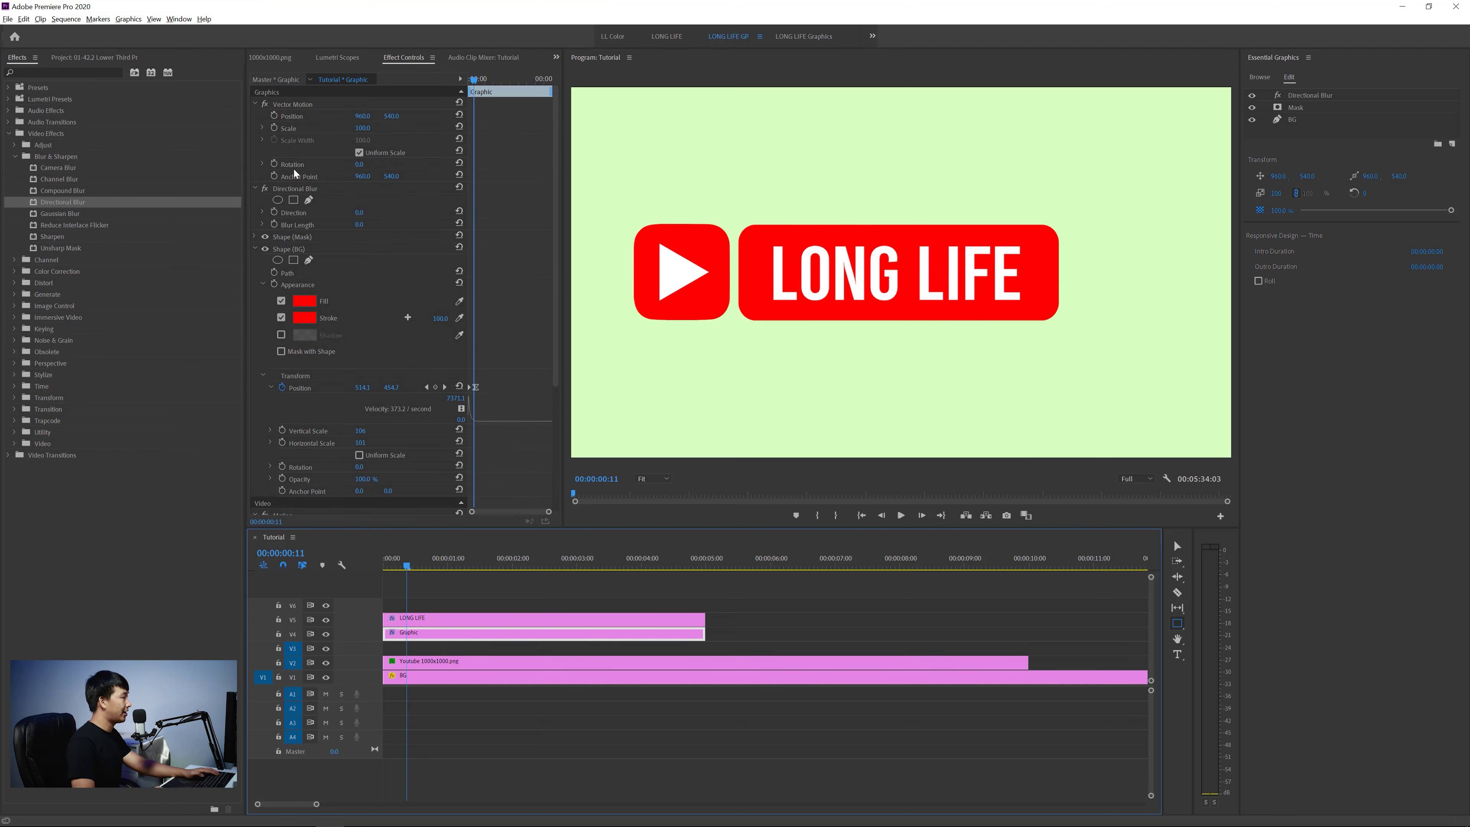
{"action": "left_click", "coordinate": [305, 191]}
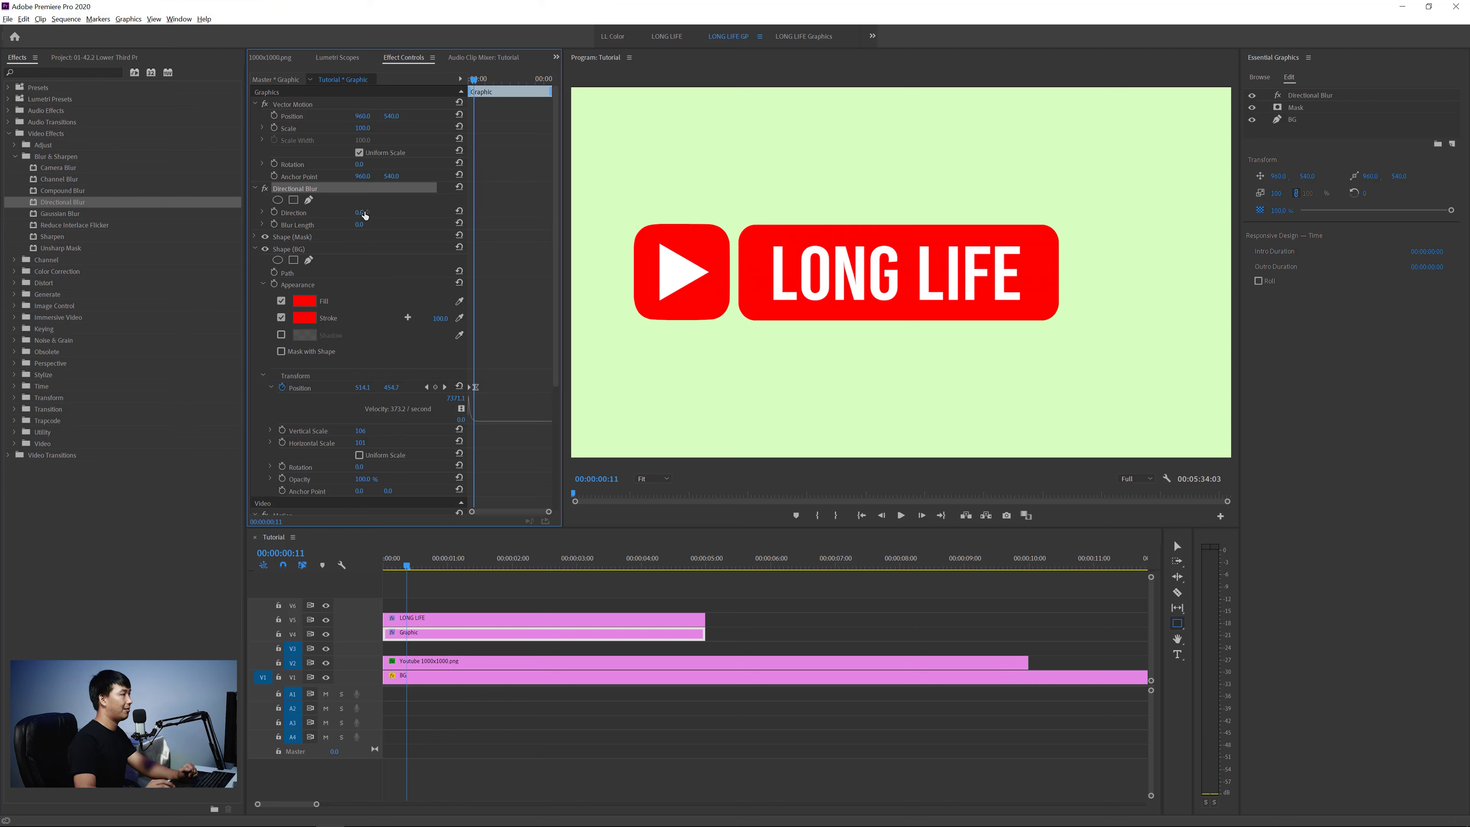
{"action": "left_click", "coordinate": [362, 213]}
{"action": "type", "text": "9"}
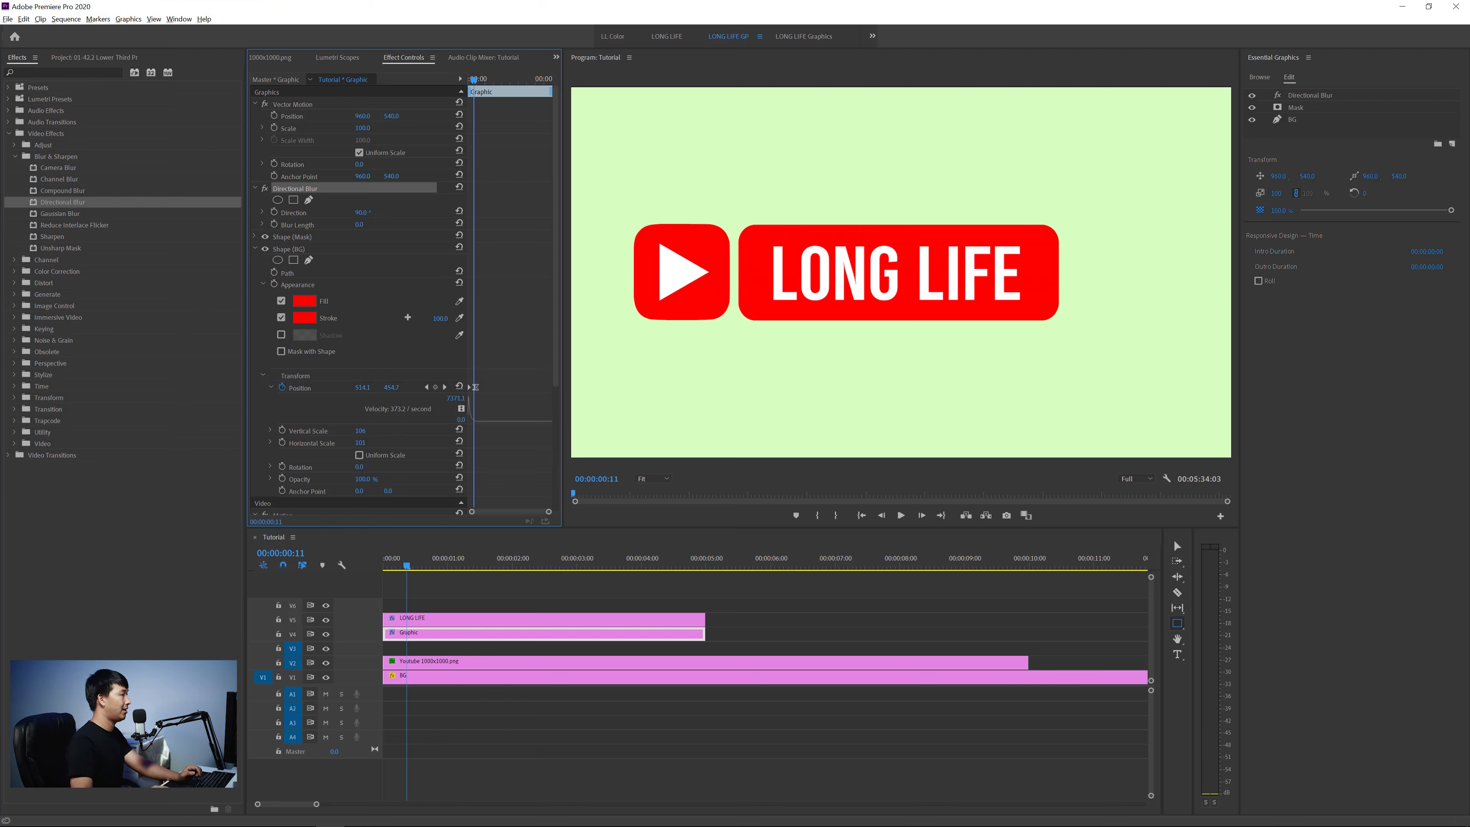
{"action": "type", "text": "0"}
{"action": "key", "text": "Return"}
{"action": "left_click", "coordinate": [516, 387]}
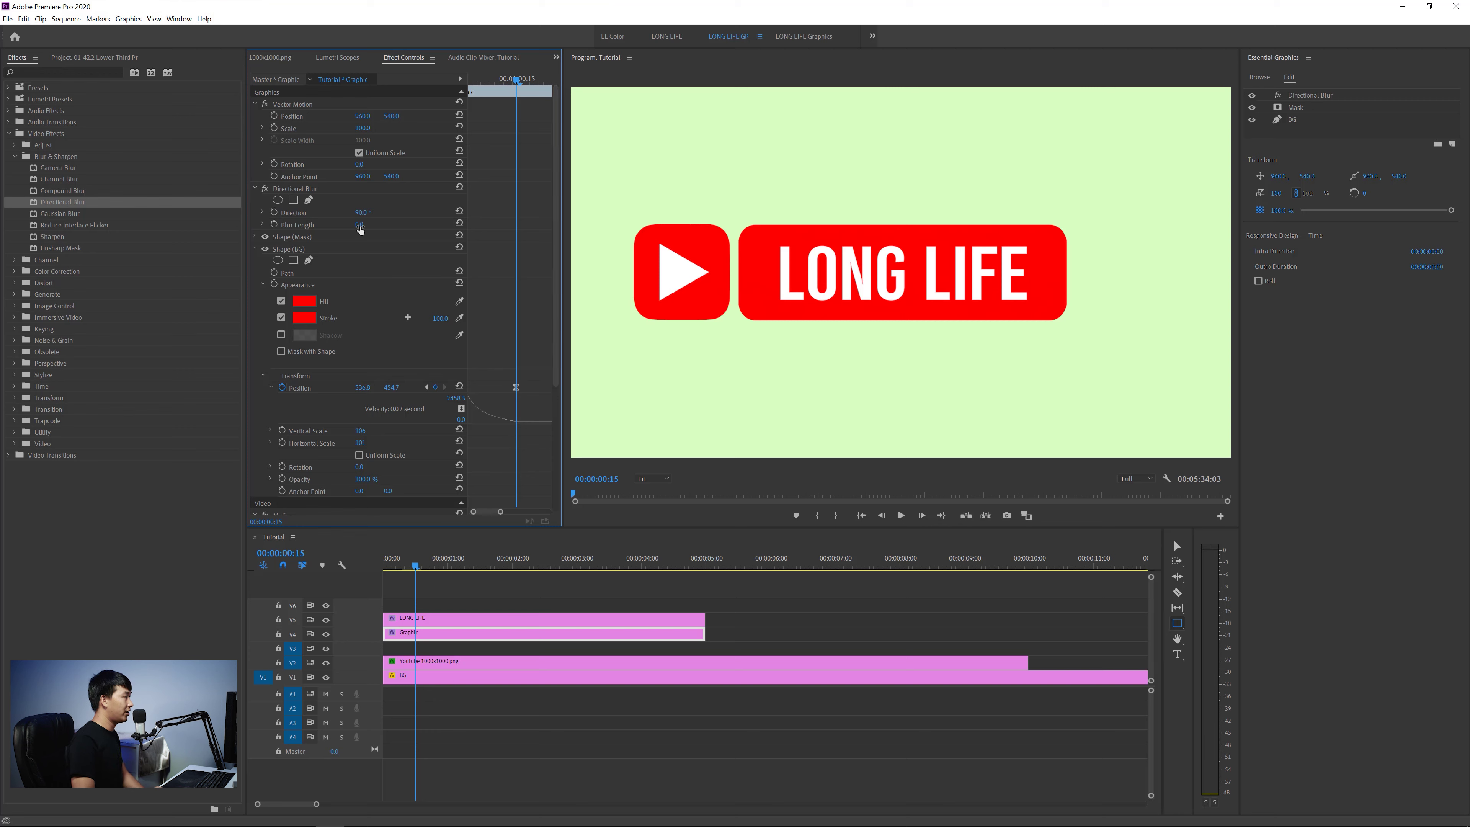
{"action": "left_click", "coordinate": [274, 225]}
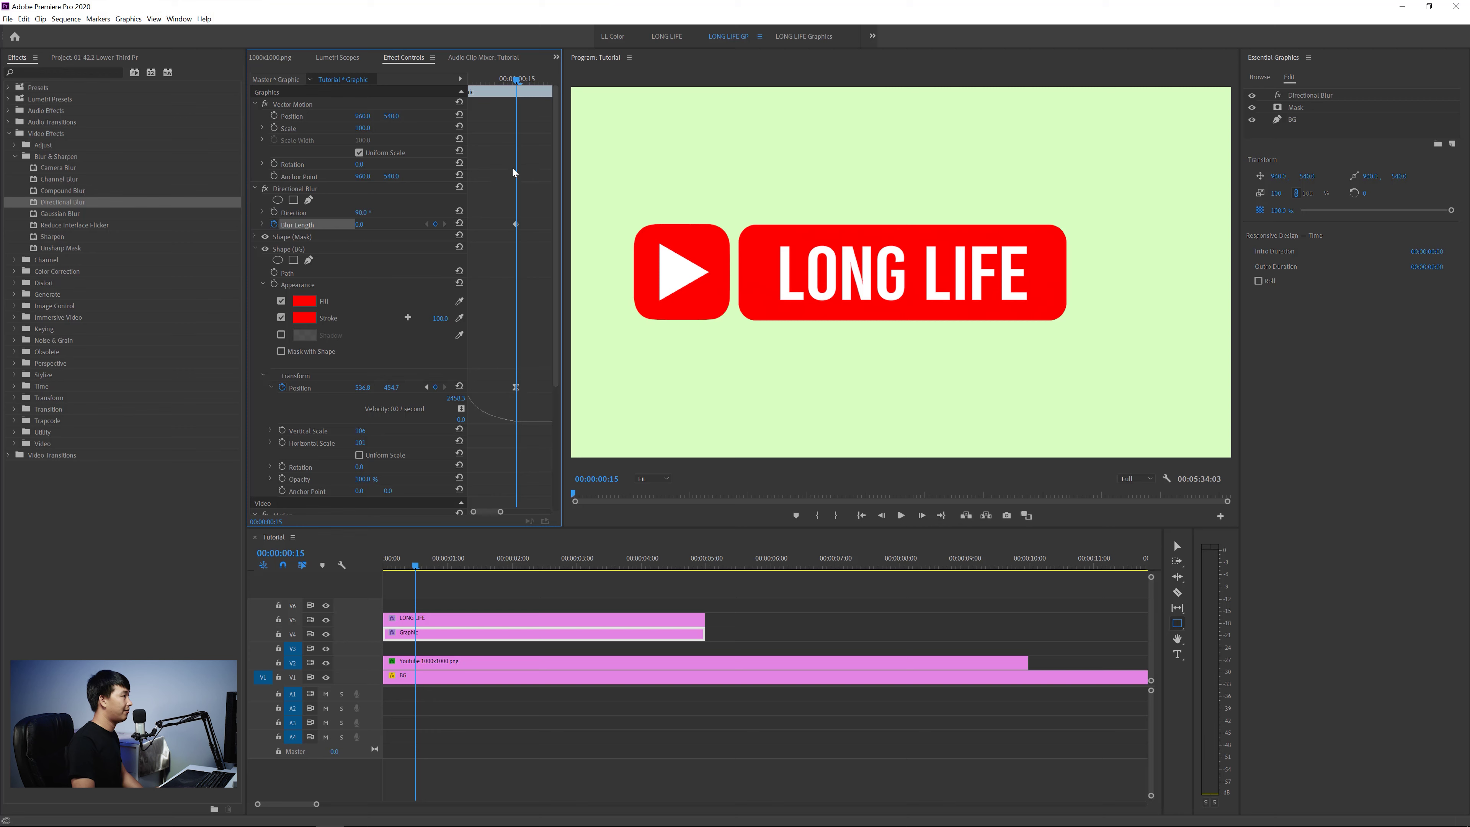
{"action": "left_click_drag", "start_coordinate": [512, 79], "coordinate": [486, 79]}
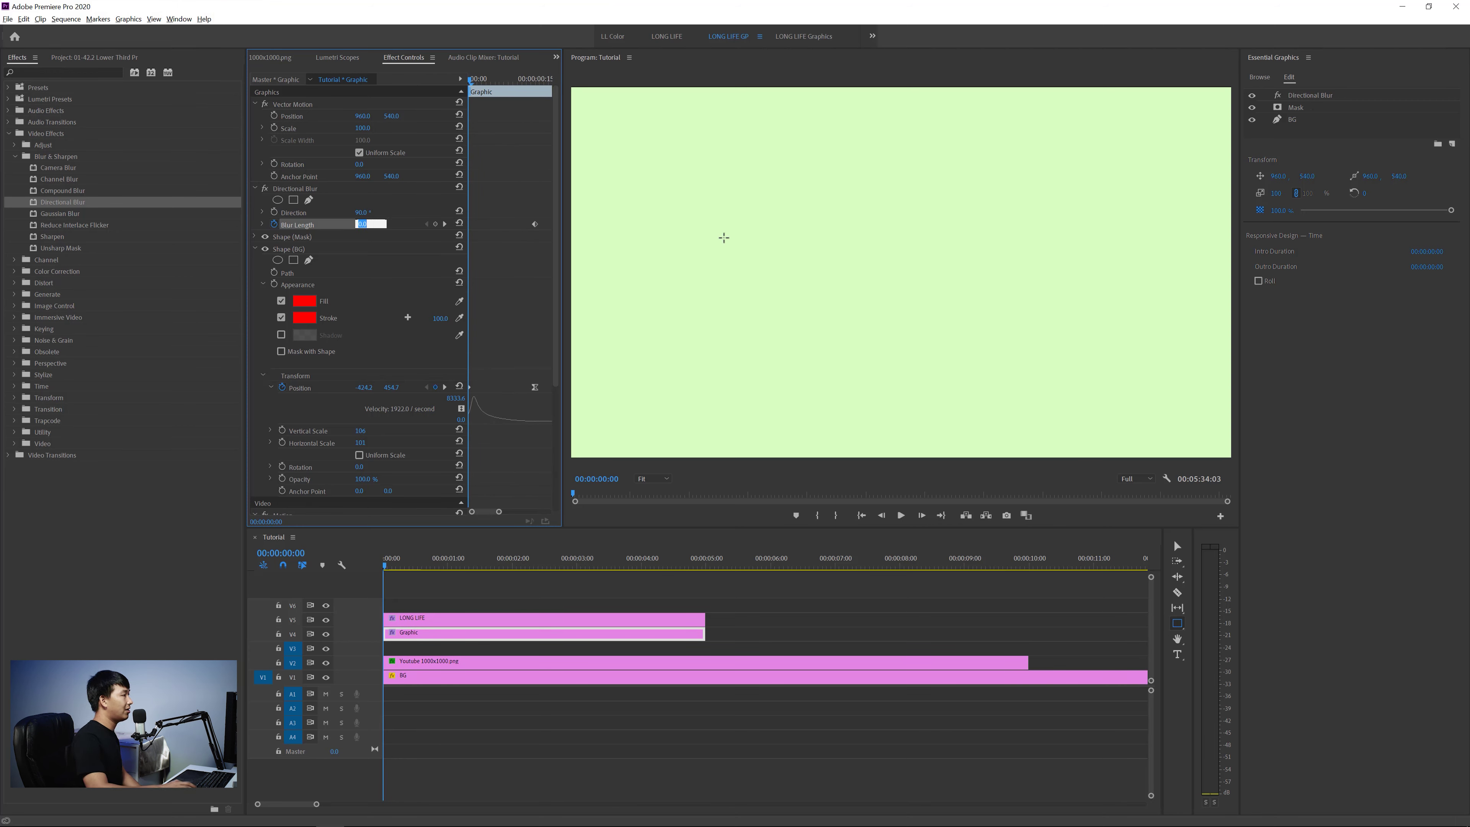
{"action": "type", "text": "20"}
{"action": "key", "text": "Return"}
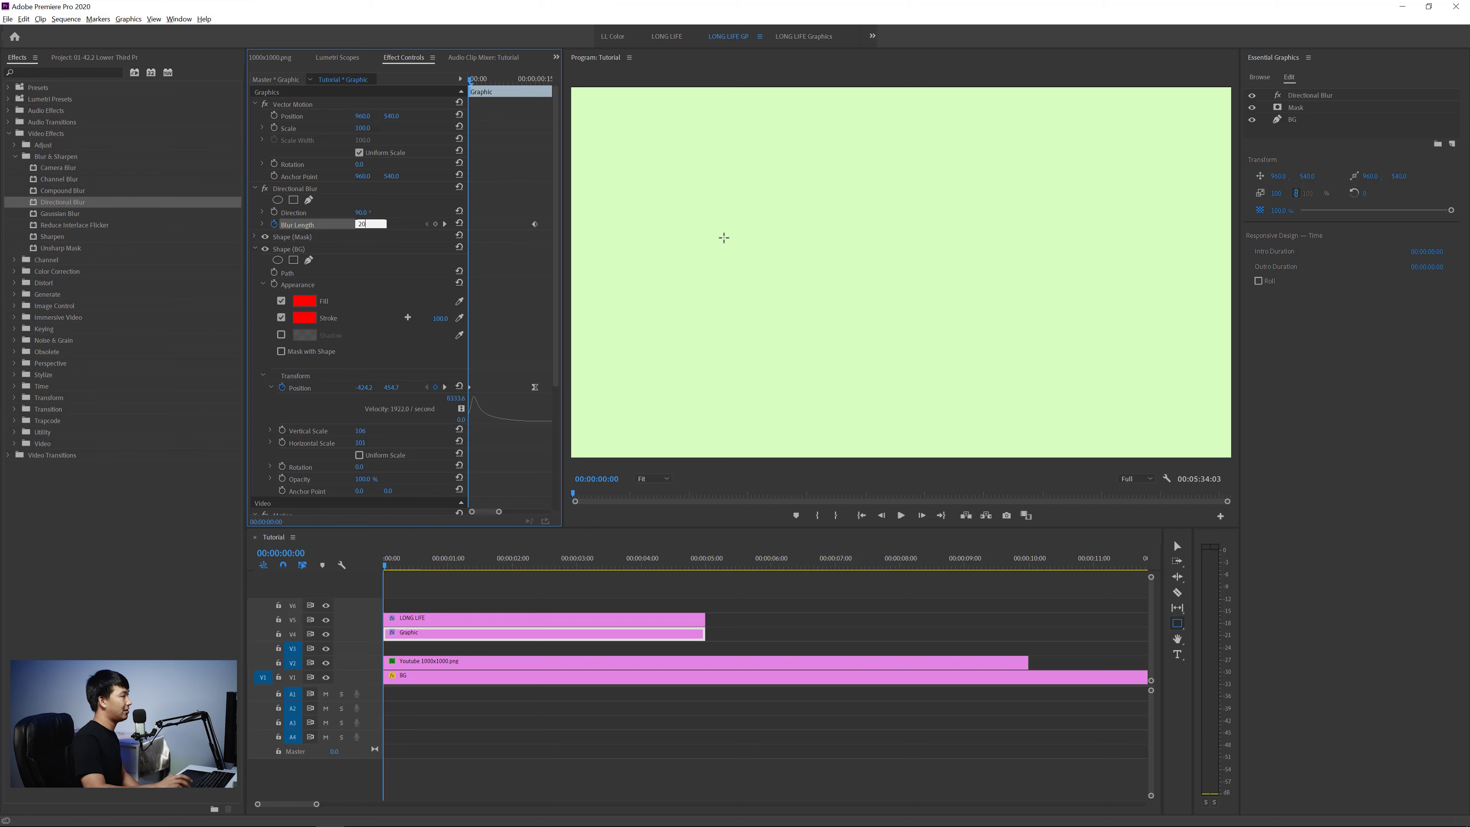
Step: Preview the red box's blurred slide-in, then return to the start of the sequence
{"action": "key", "text": "space"}
{"action": "key", "text": "space"}
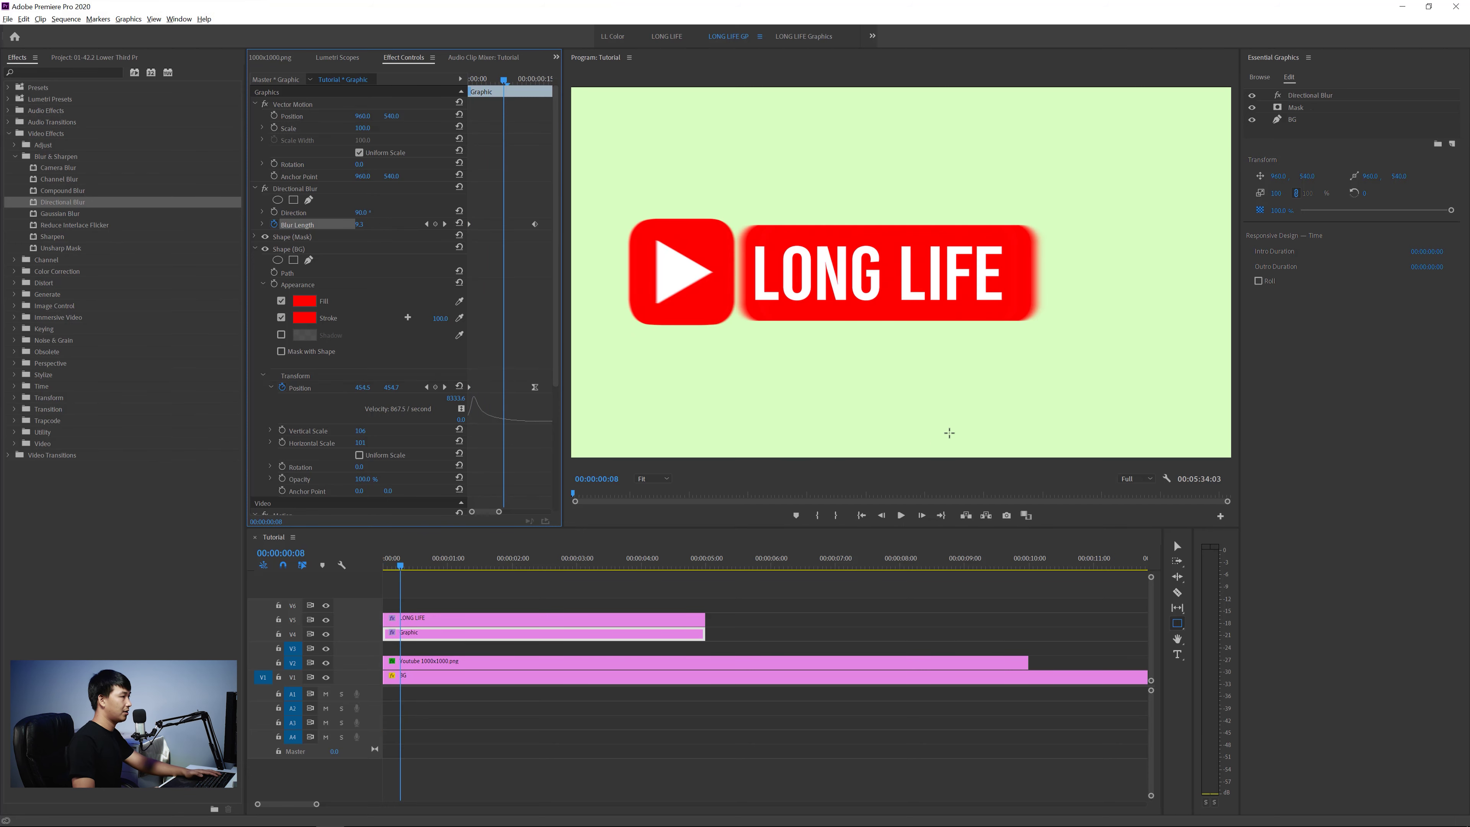
{"action": "left_click_drag", "start_coordinate": [387, 559], "coordinate": [392, 559]}
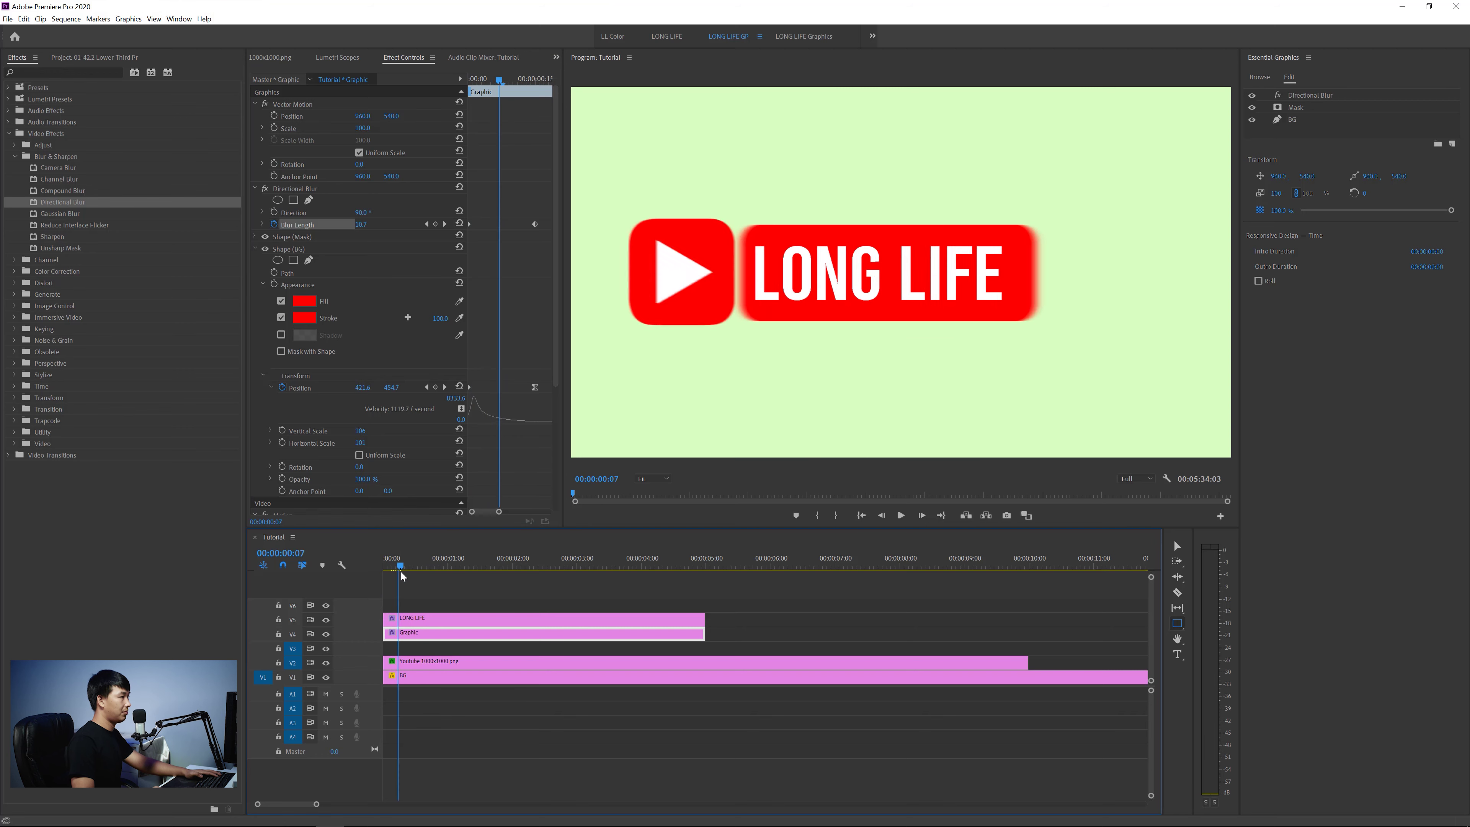
{"action": "key", "text": "space"}
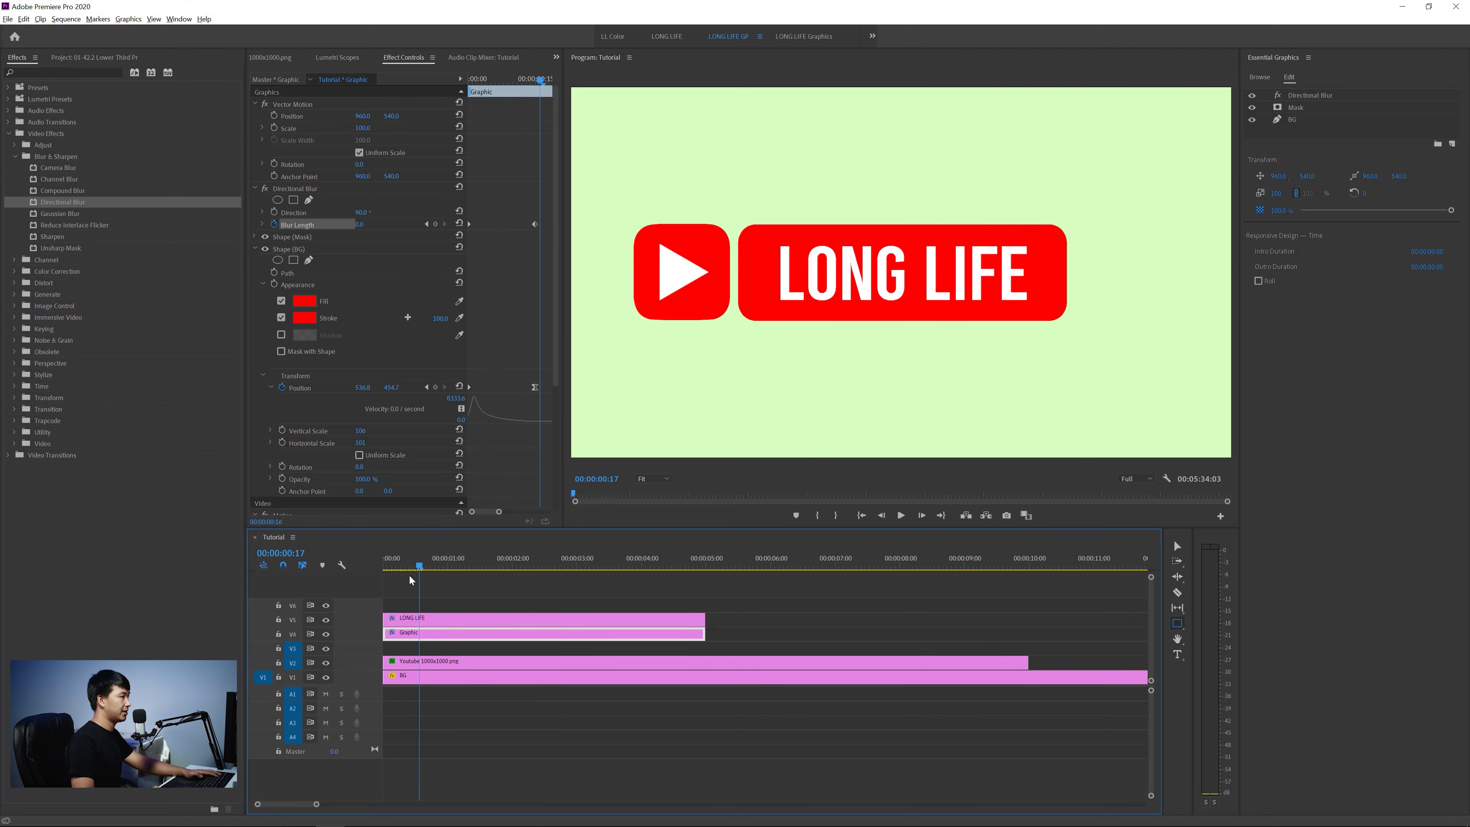
{"action": "left_click", "coordinate": [389, 571]}
{"action": "key", "text": "space"}
{"action": "key", "text": "space"}
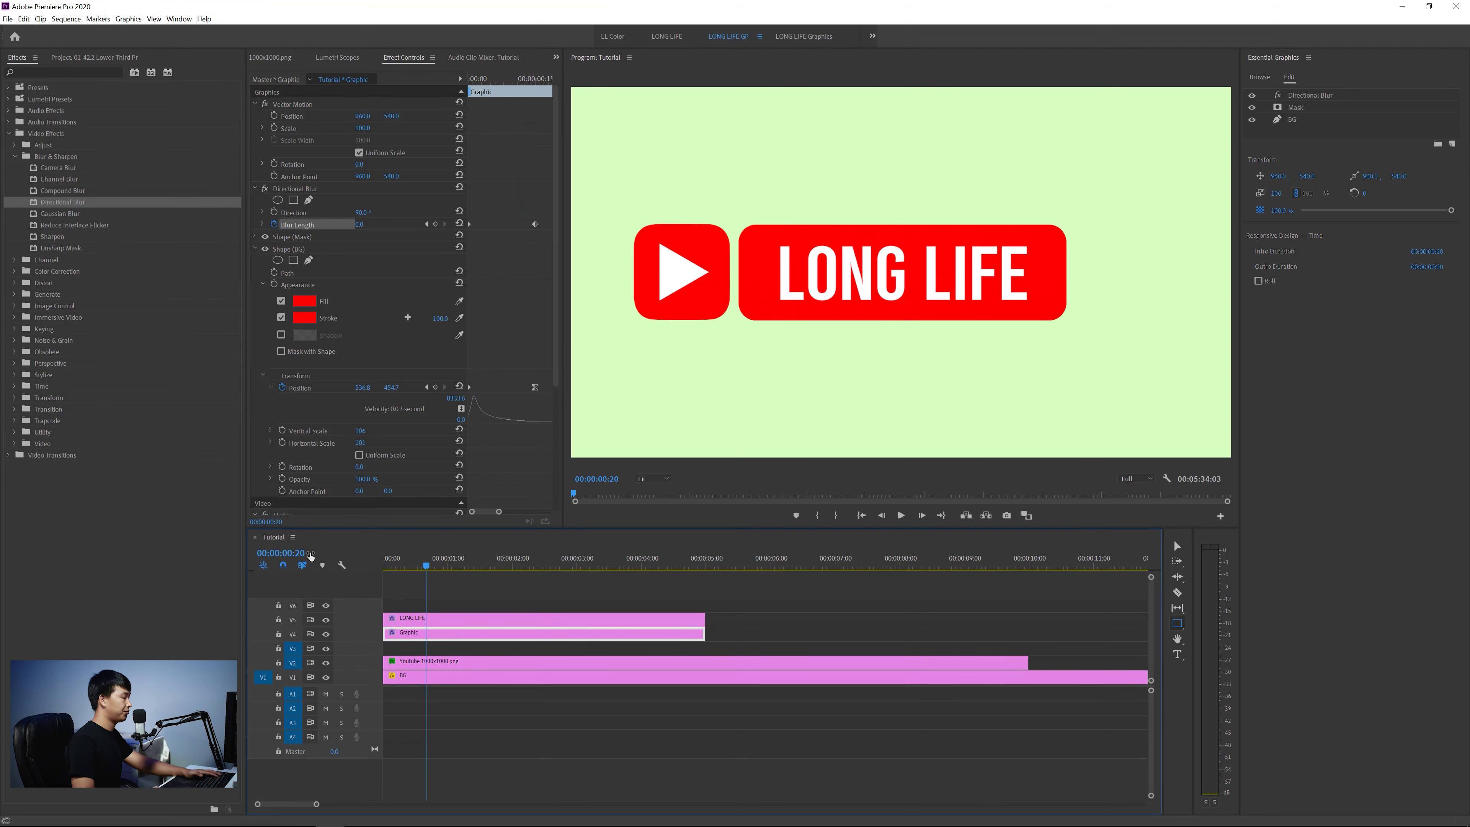
{"action": "left_click_drag", "start_coordinate": [406, 564], "coordinate": [354, 567]}
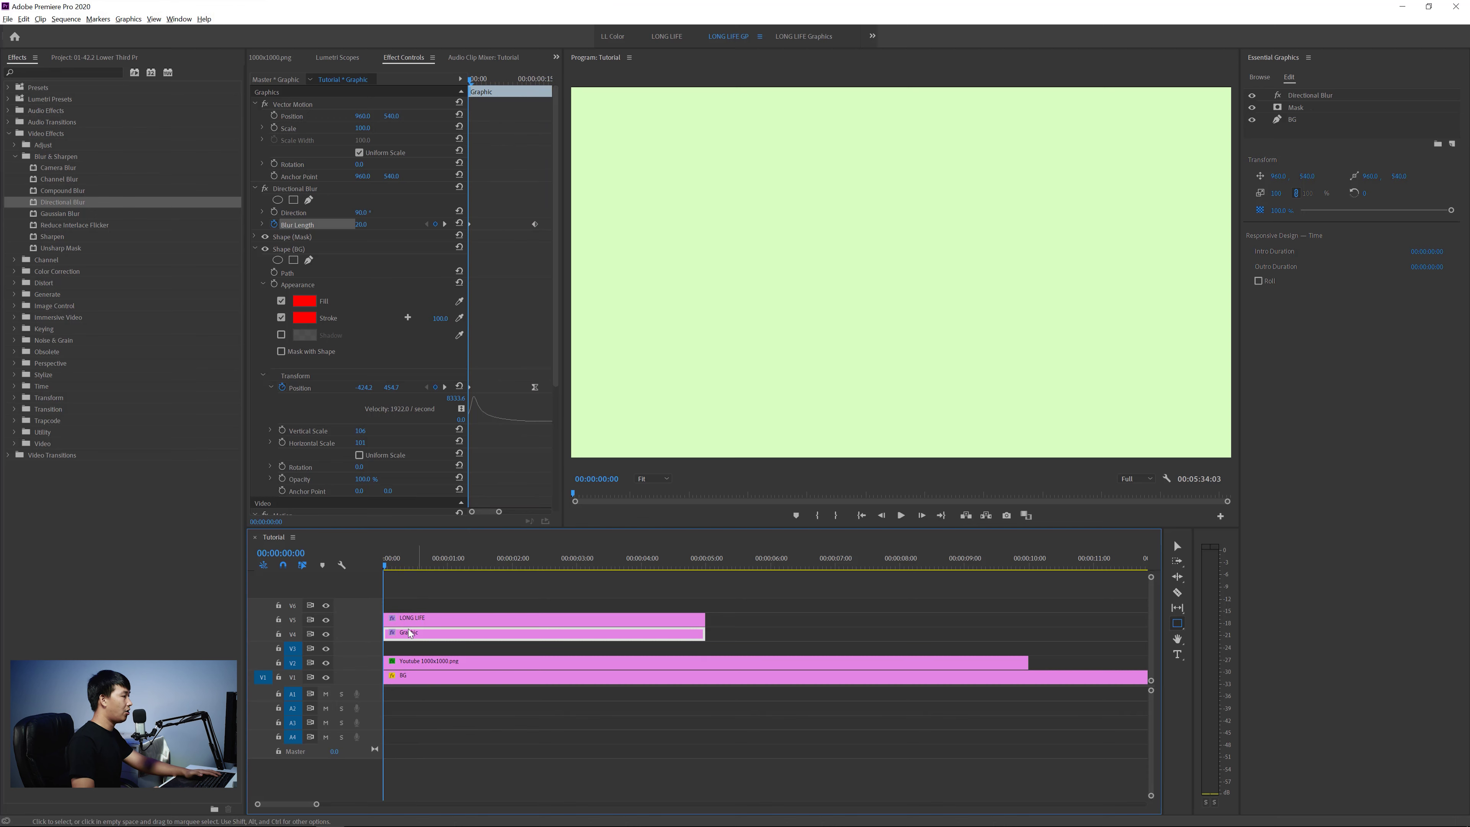
Step: Set the LONG LIFE text's Directional Blur direction to 90° at its end-position keyframe
{"action": "left_click", "coordinate": [417, 620]}
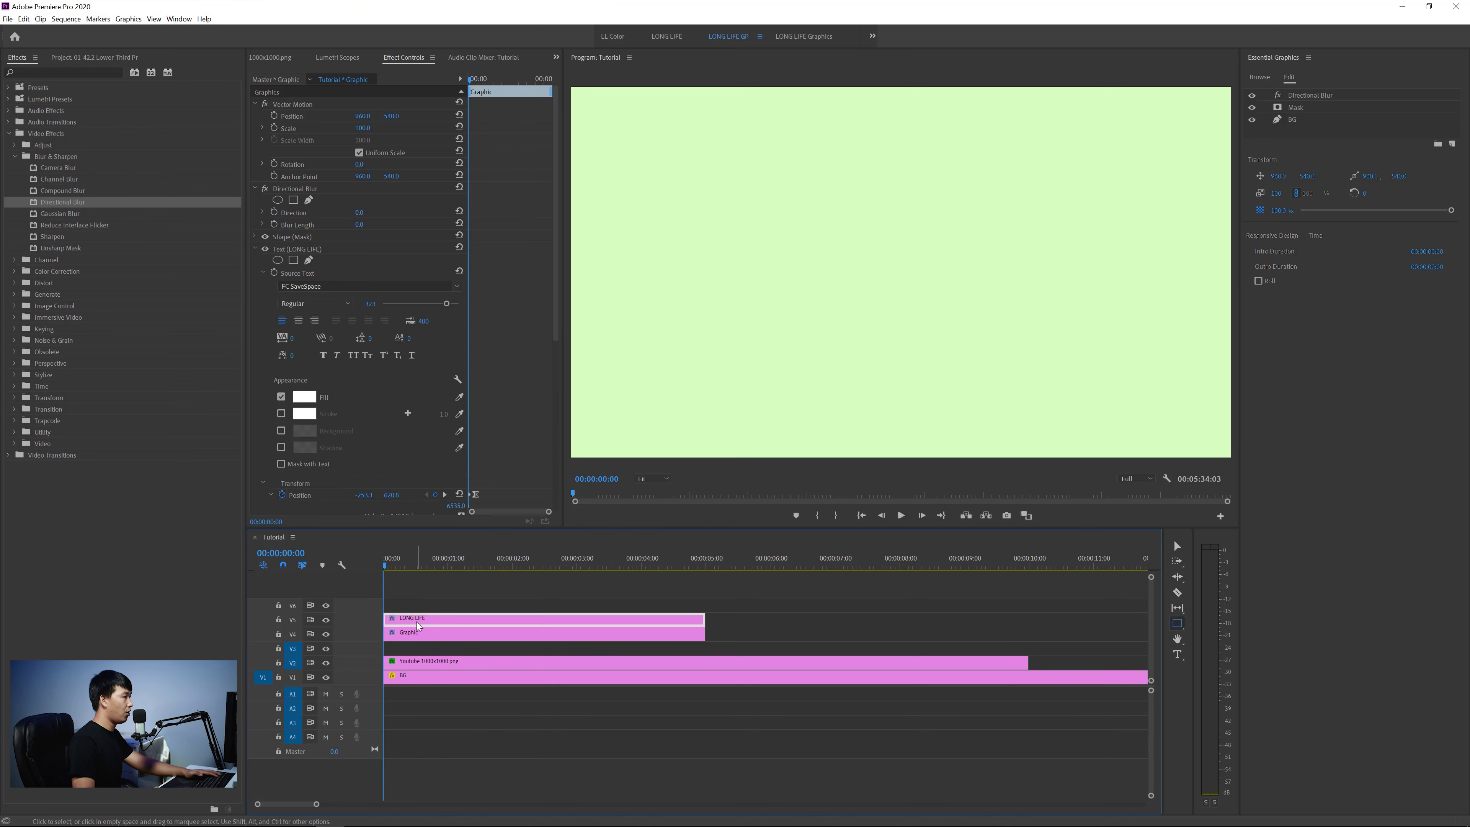
{"action": "left_click", "coordinate": [393, 567]}
{"action": "left_click", "coordinate": [428, 566]}
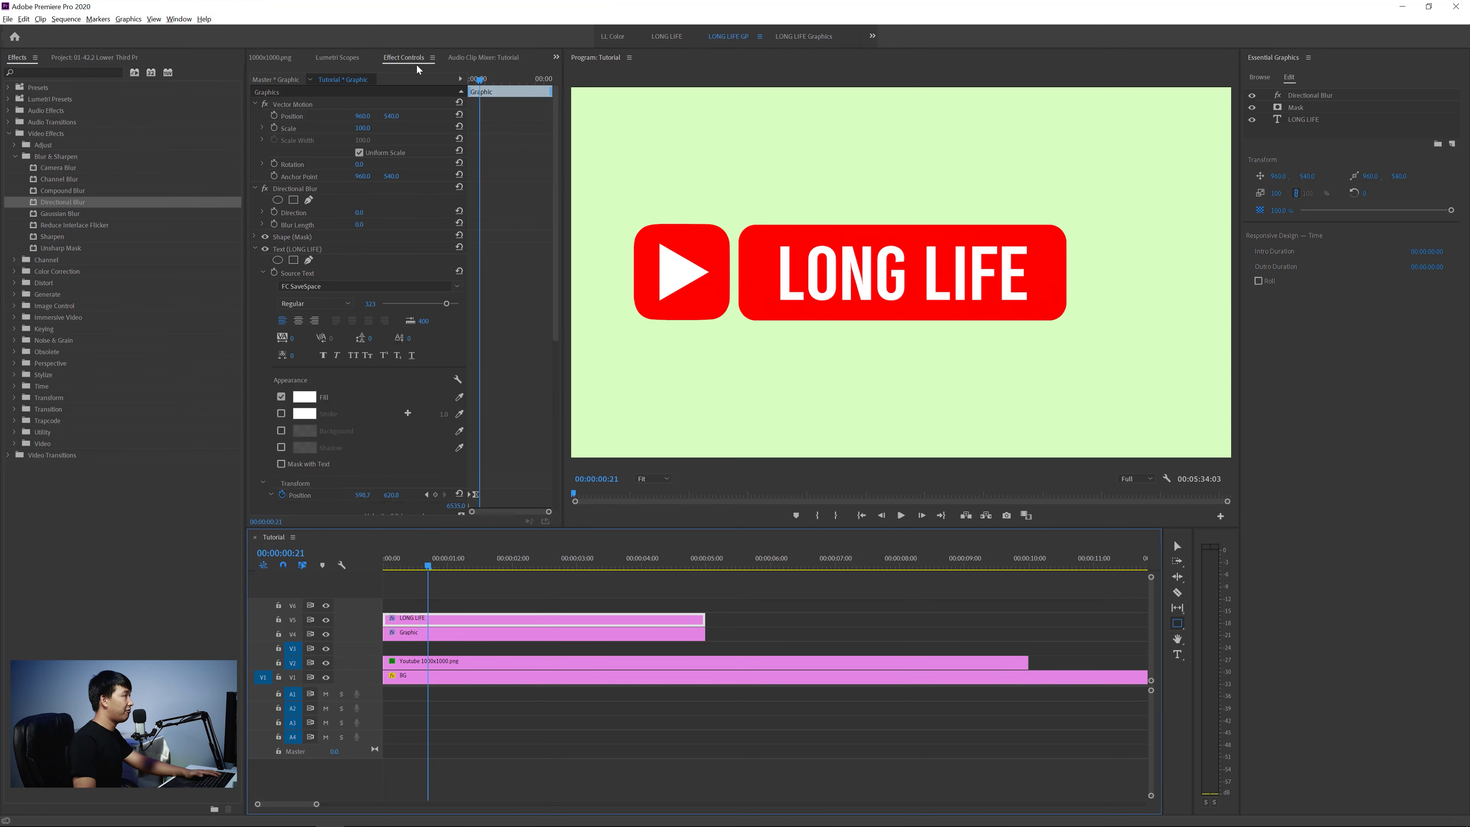
{"action": "left_click", "coordinate": [304, 189]}
{"action": "scroll", "coordinate": [503, 246], "scroll_direction": "down", "scroll_amount": 3}
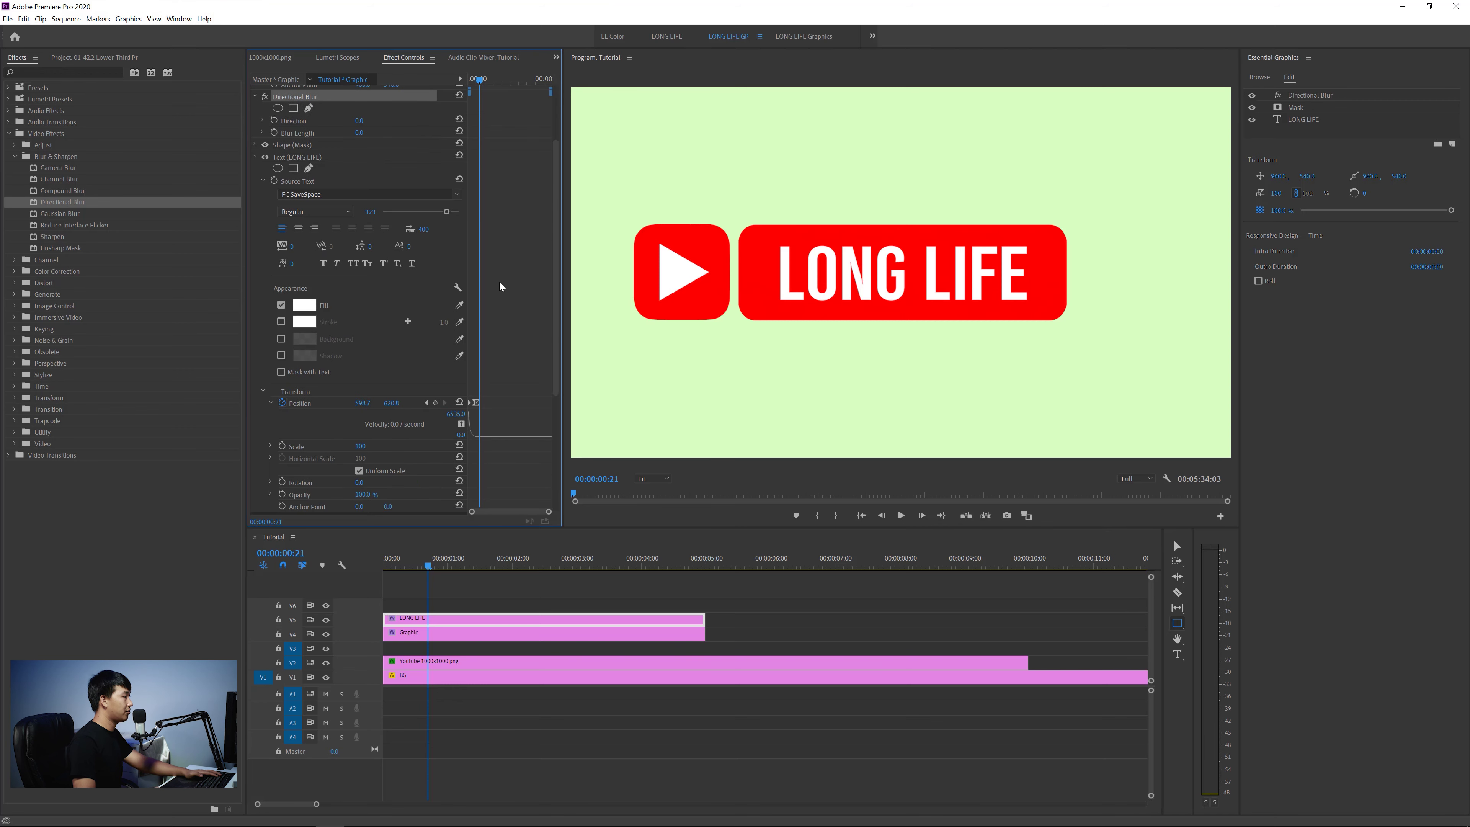
{"action": "left_click", "coordinate": [428, 403]}
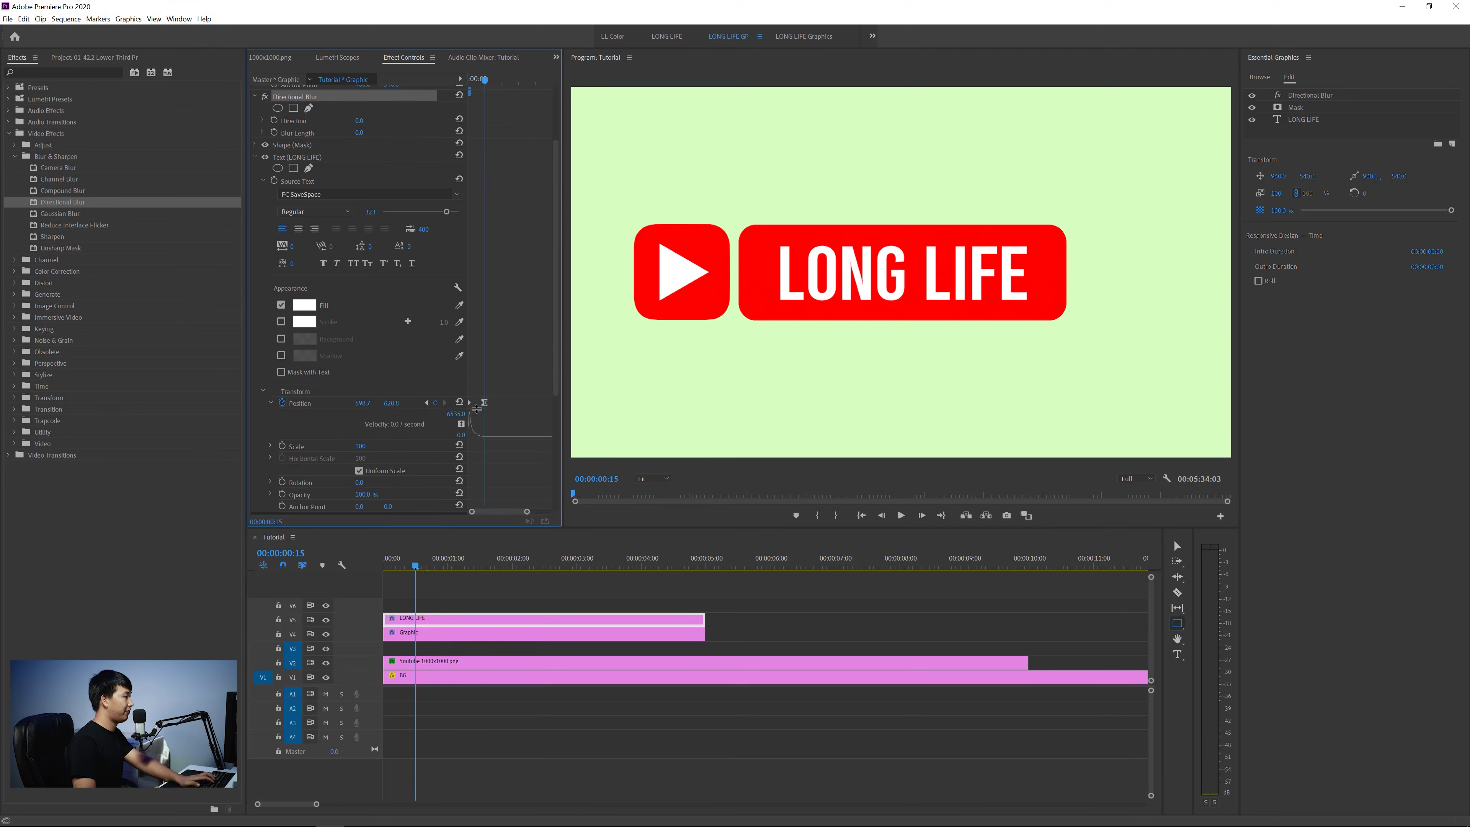
{"action": "scroll", "coordinate": [539, 290], "scroll_direction": "up", "scroll_amount": 3}
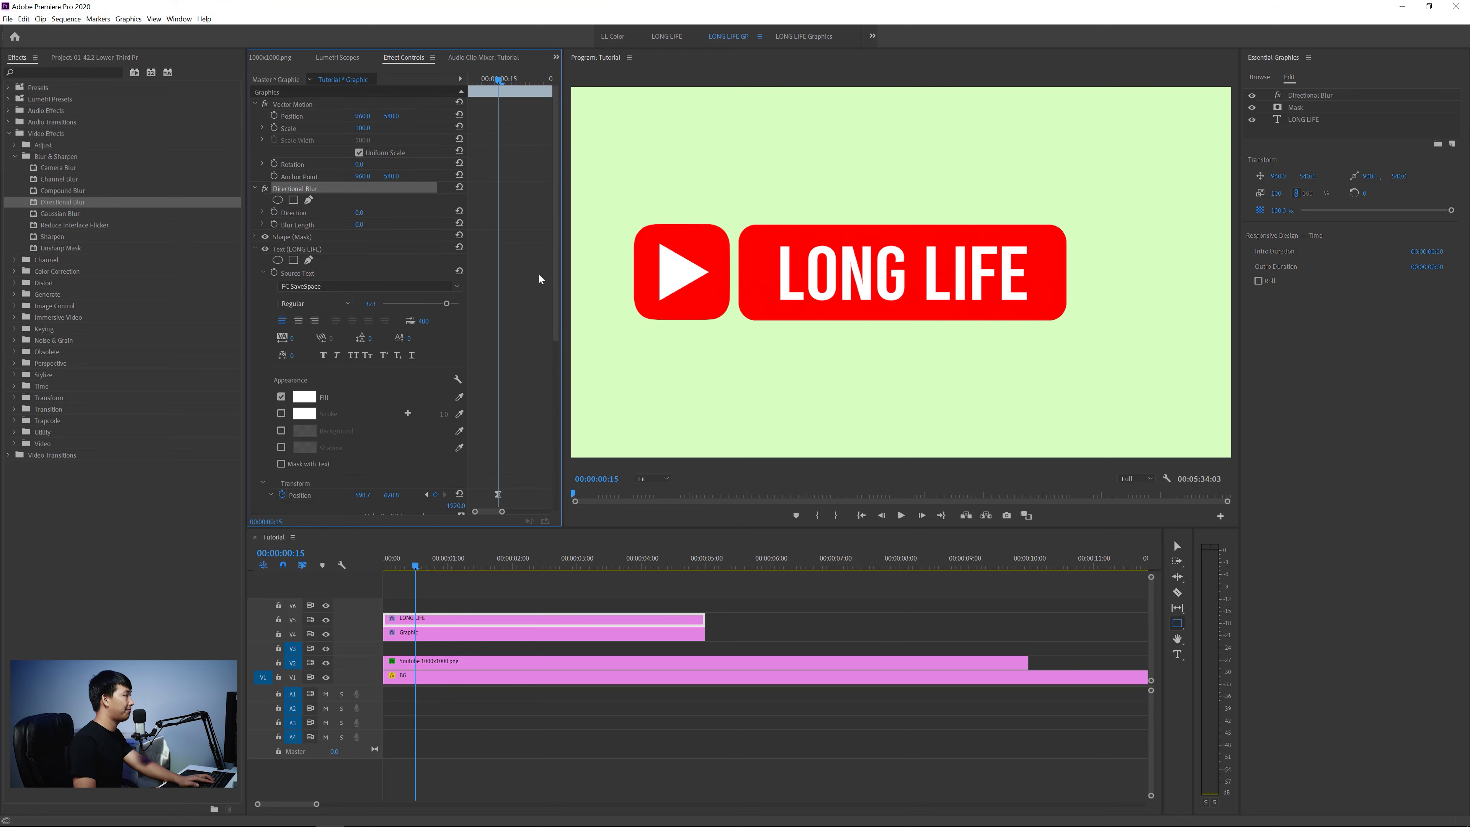
{"action": "left_click_drag", "start_coordinate": [361, 214], "coordinate": [411, 207]}
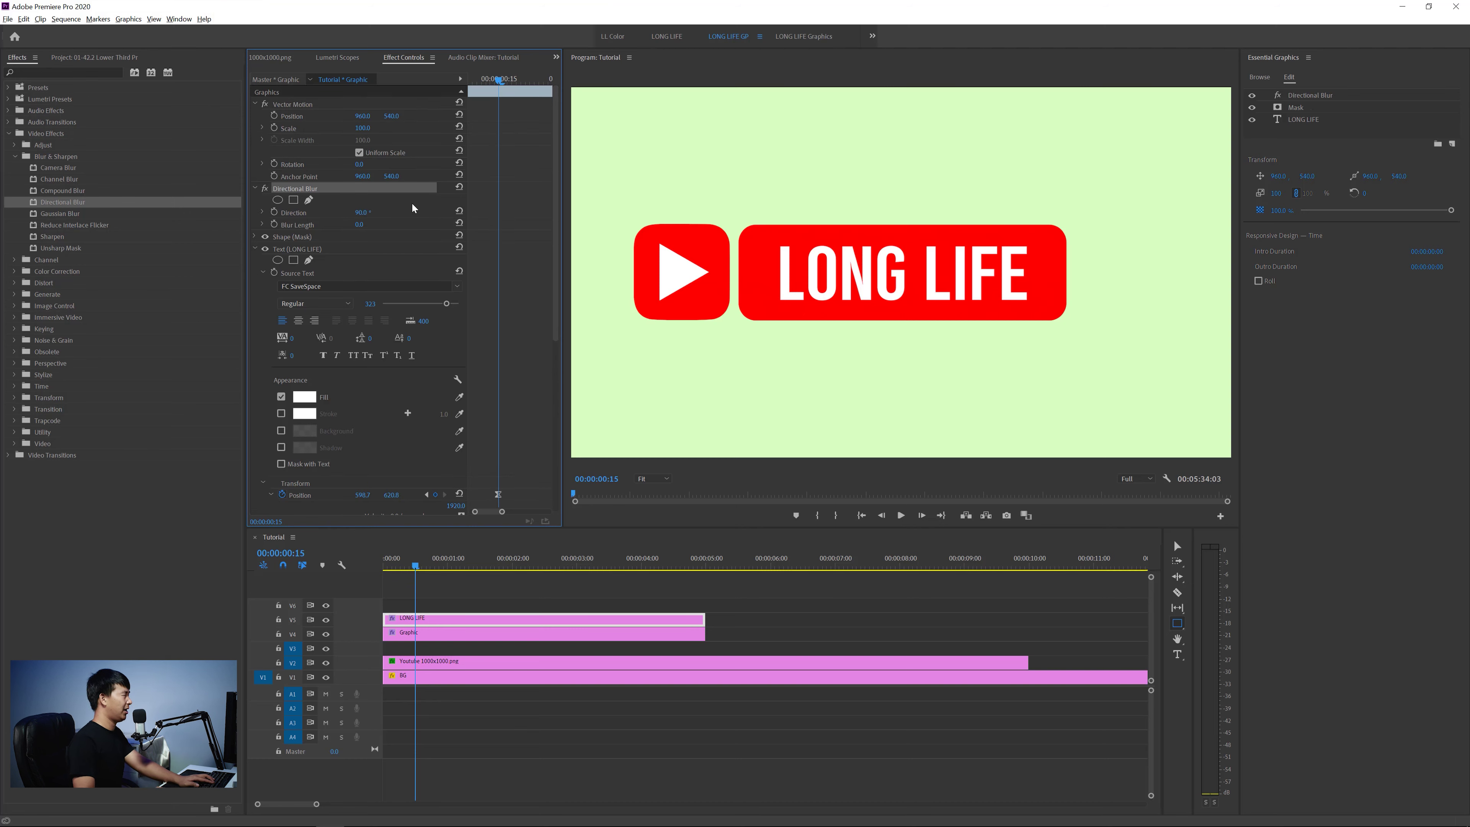
Step: Keyframe the text's Blur Length with a starting value of 100 at frame one, then preview it
{"action": "left_click", "coordinate": [275, 224]}
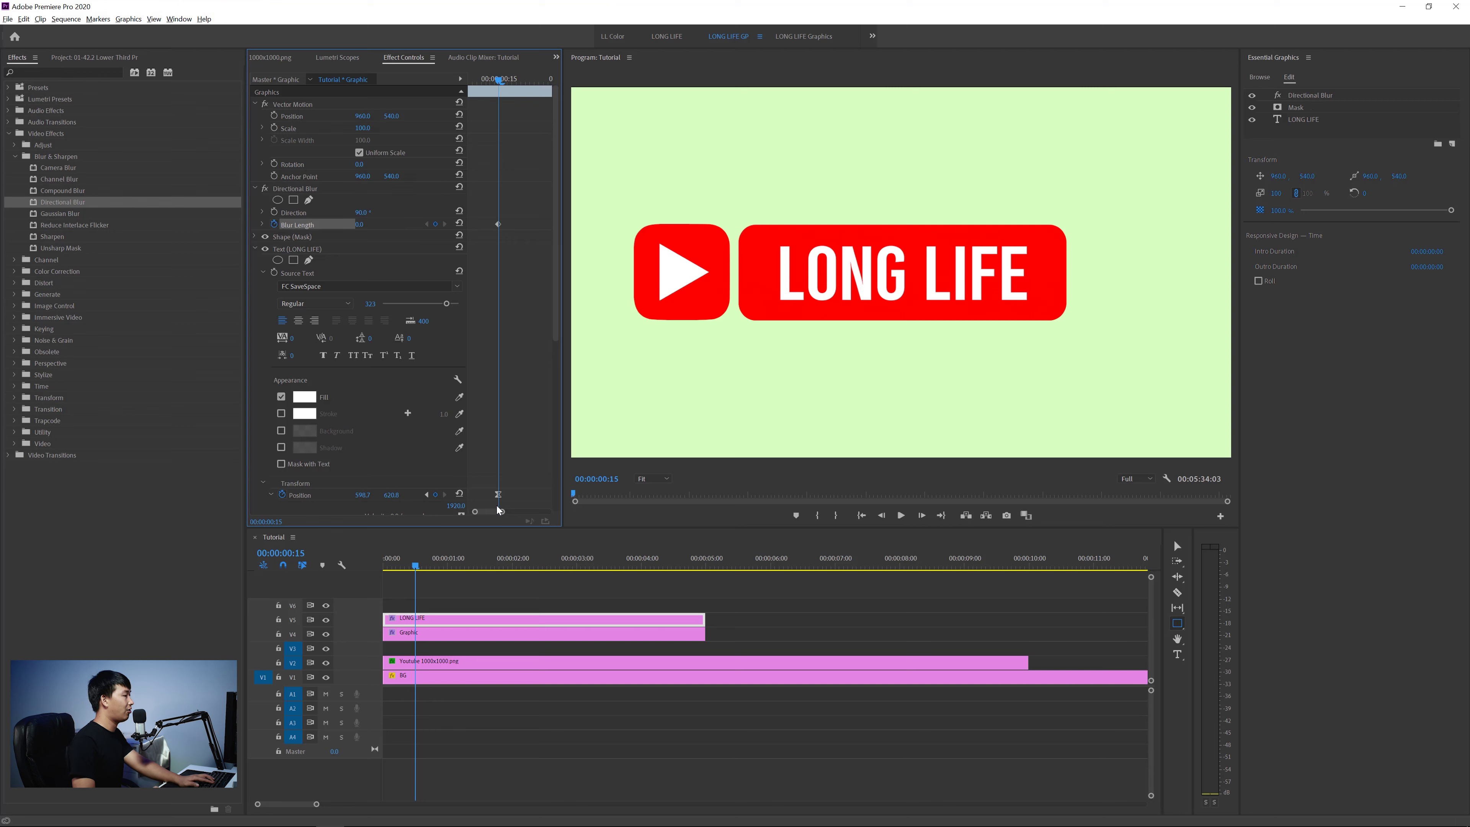
{"action": "left_click_drag", "start_coordinate": [499, 79], "coordinate": [440, 84]}
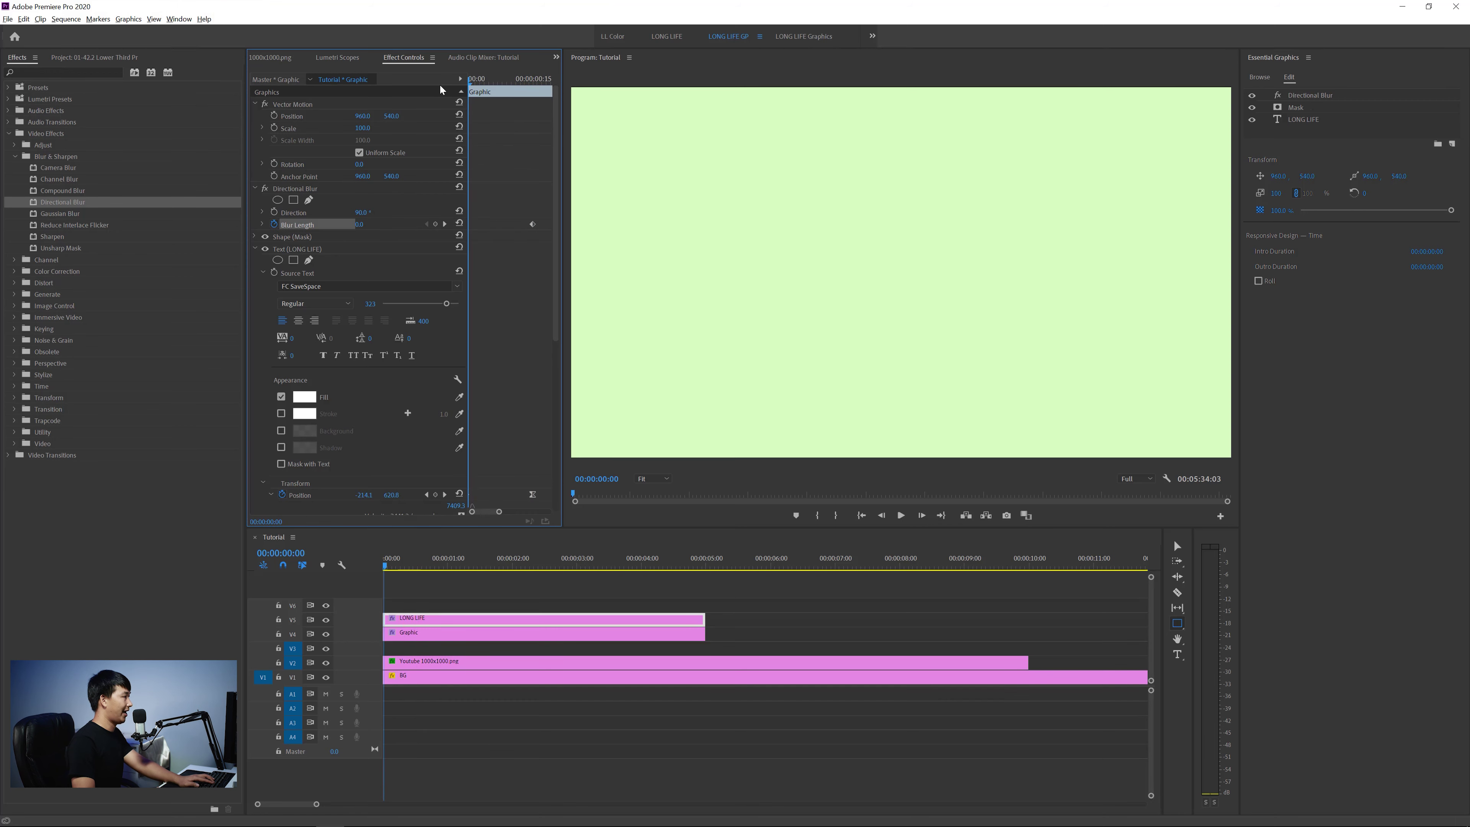
{"action": "left_click", "coordinate": [531, 225]}
{"action": "type", "text": "100"}
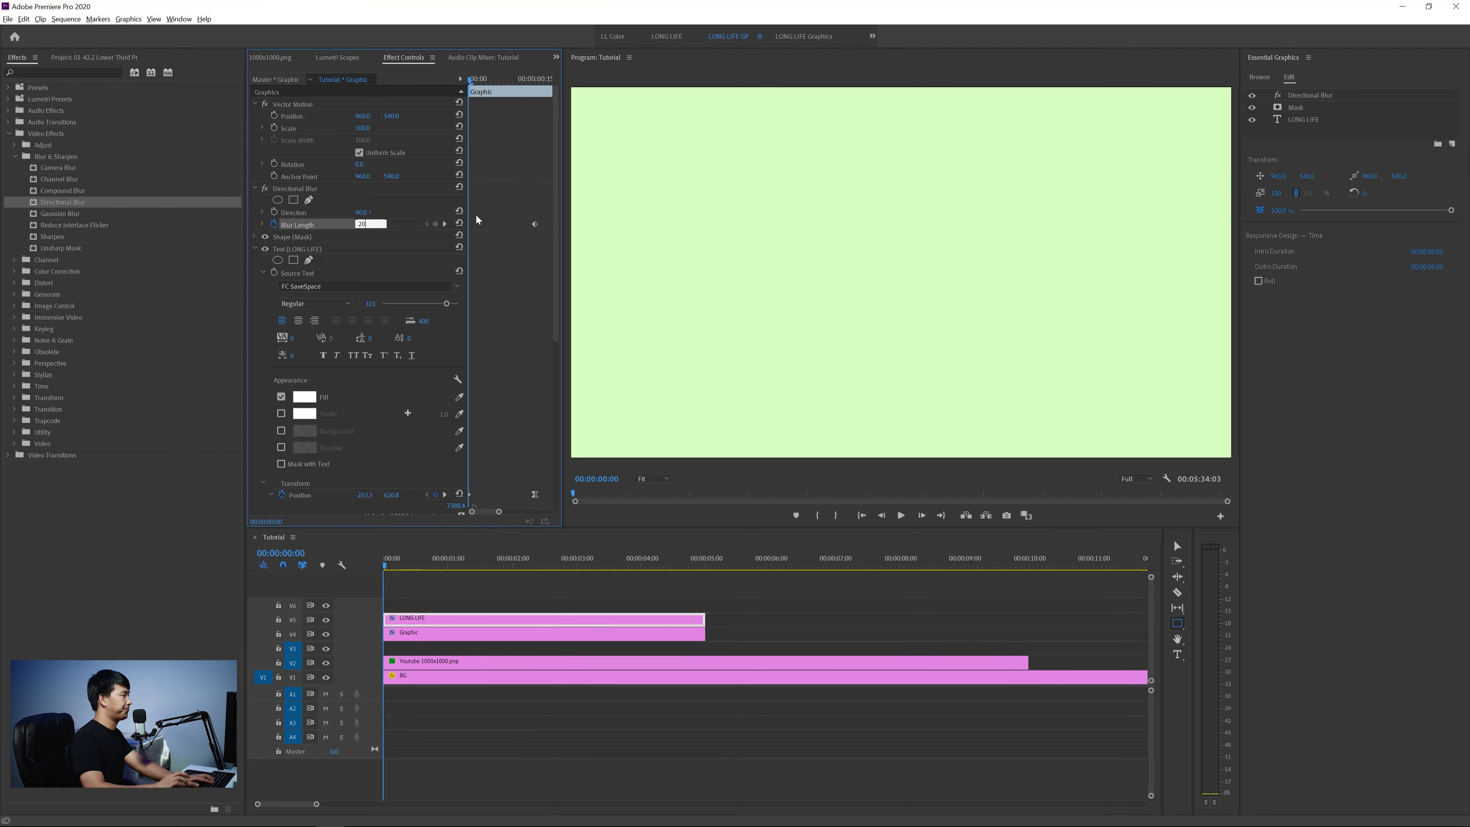
{"action": "left_click", "coordinate": [482, 584]}
{"action": "key", "text": "space"}
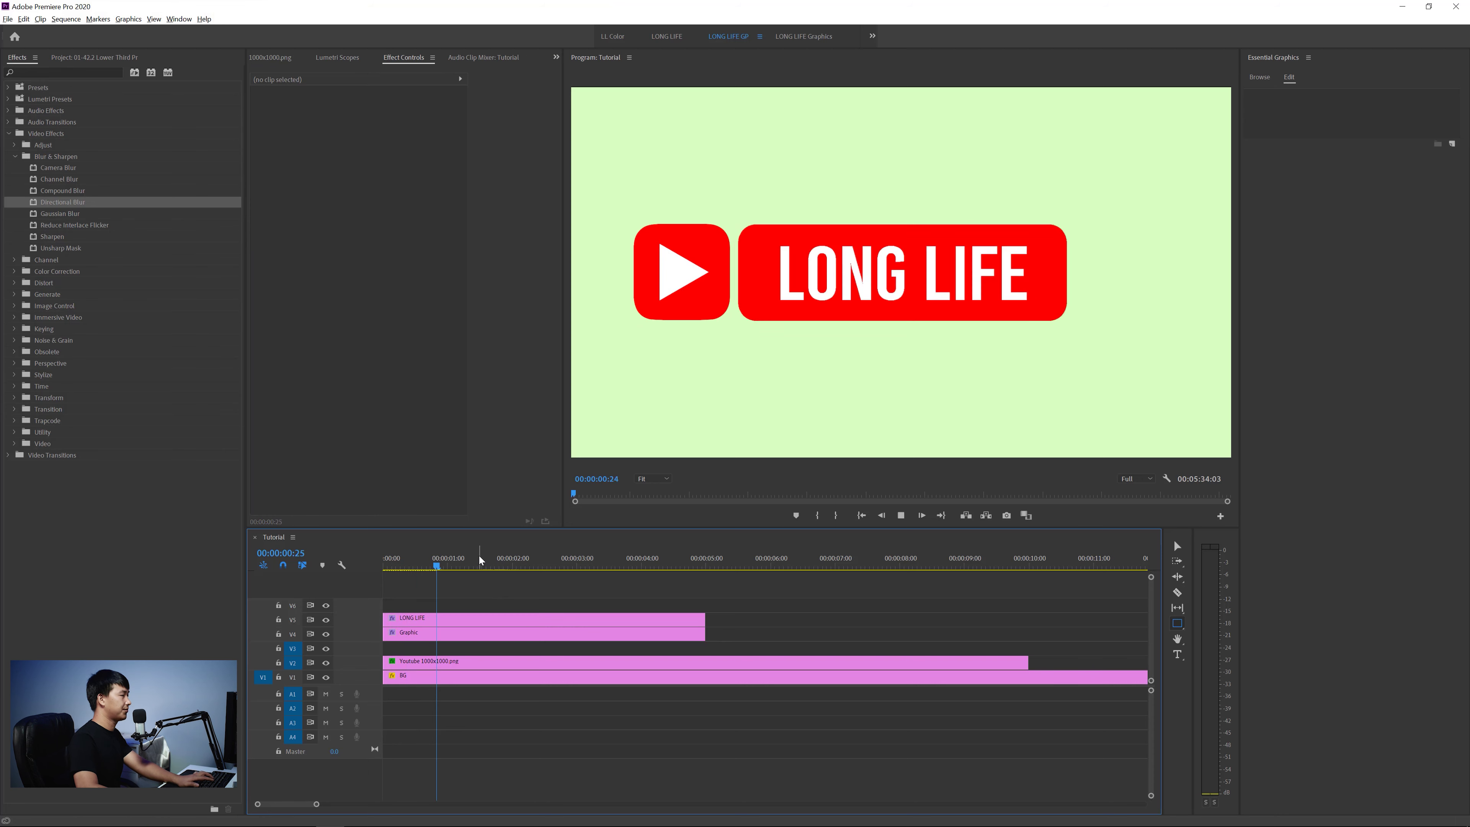
{"action": "key", "text": "d"}
{"action": "key", "text": "Home"}
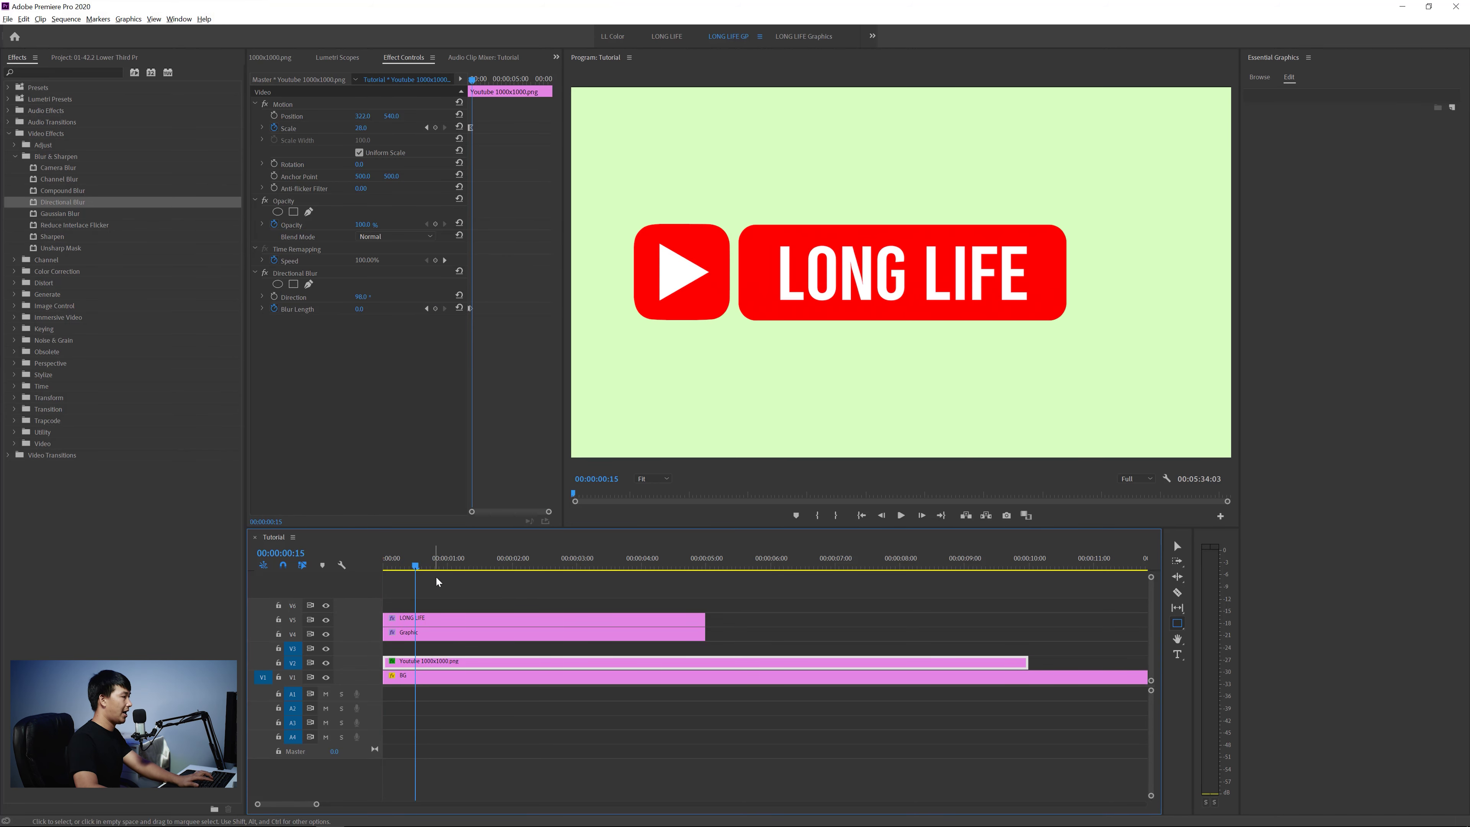
{"action": "key", "text": "space"}
{"action": "key", "text": "Home"}
{"action": "key", "text": "equal"}
{"action": "key", "text": "equal"}
{"action": "left_click", "coordinate": [476, 609]}
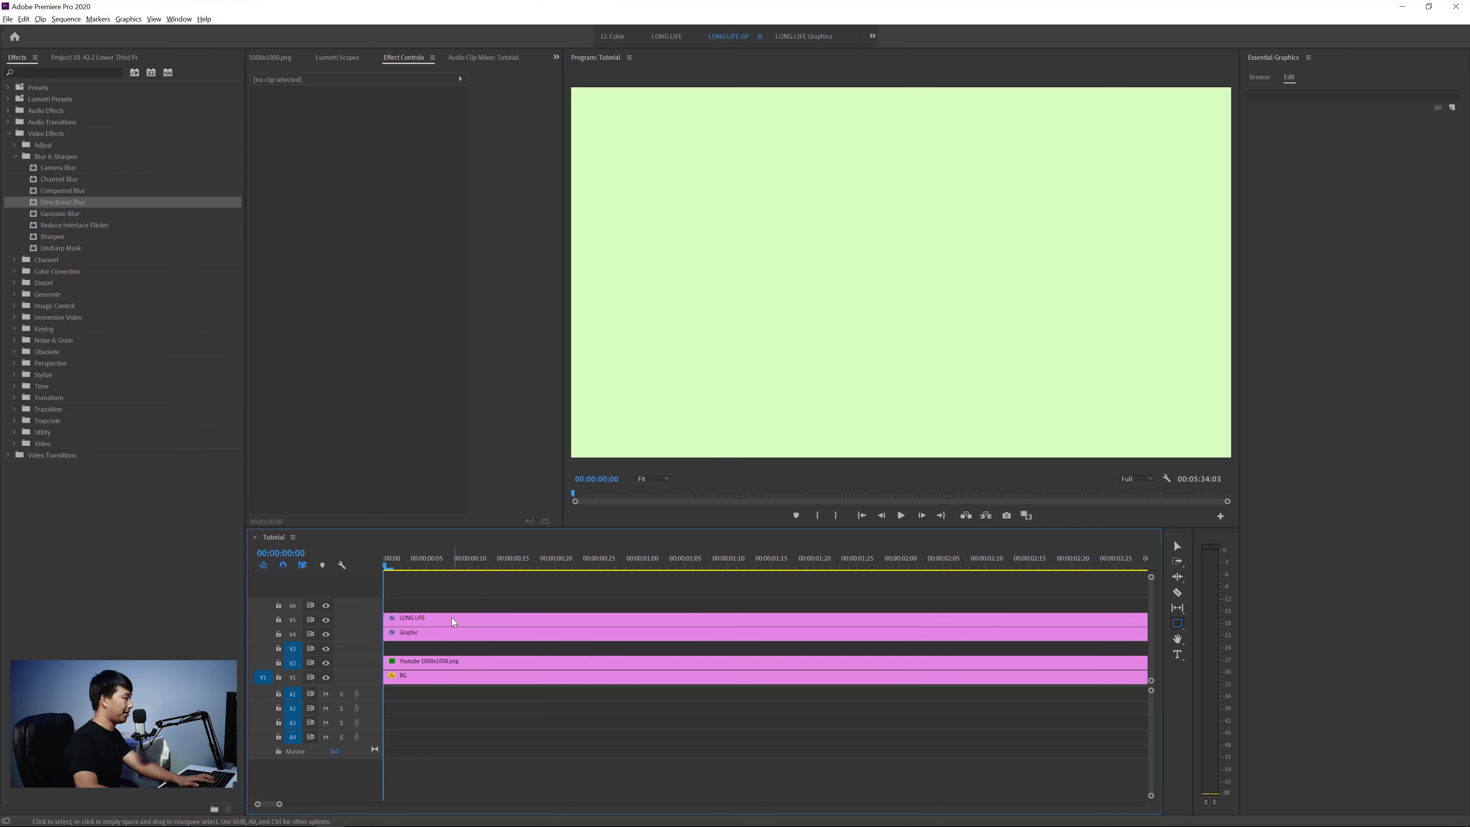
{"action": "key", "text": "minus"}
{"action": "key", "text": "d"}
{"action": "left_click_drag", "start_coordinate": [405, 567], "coordinate": [423, 570]}
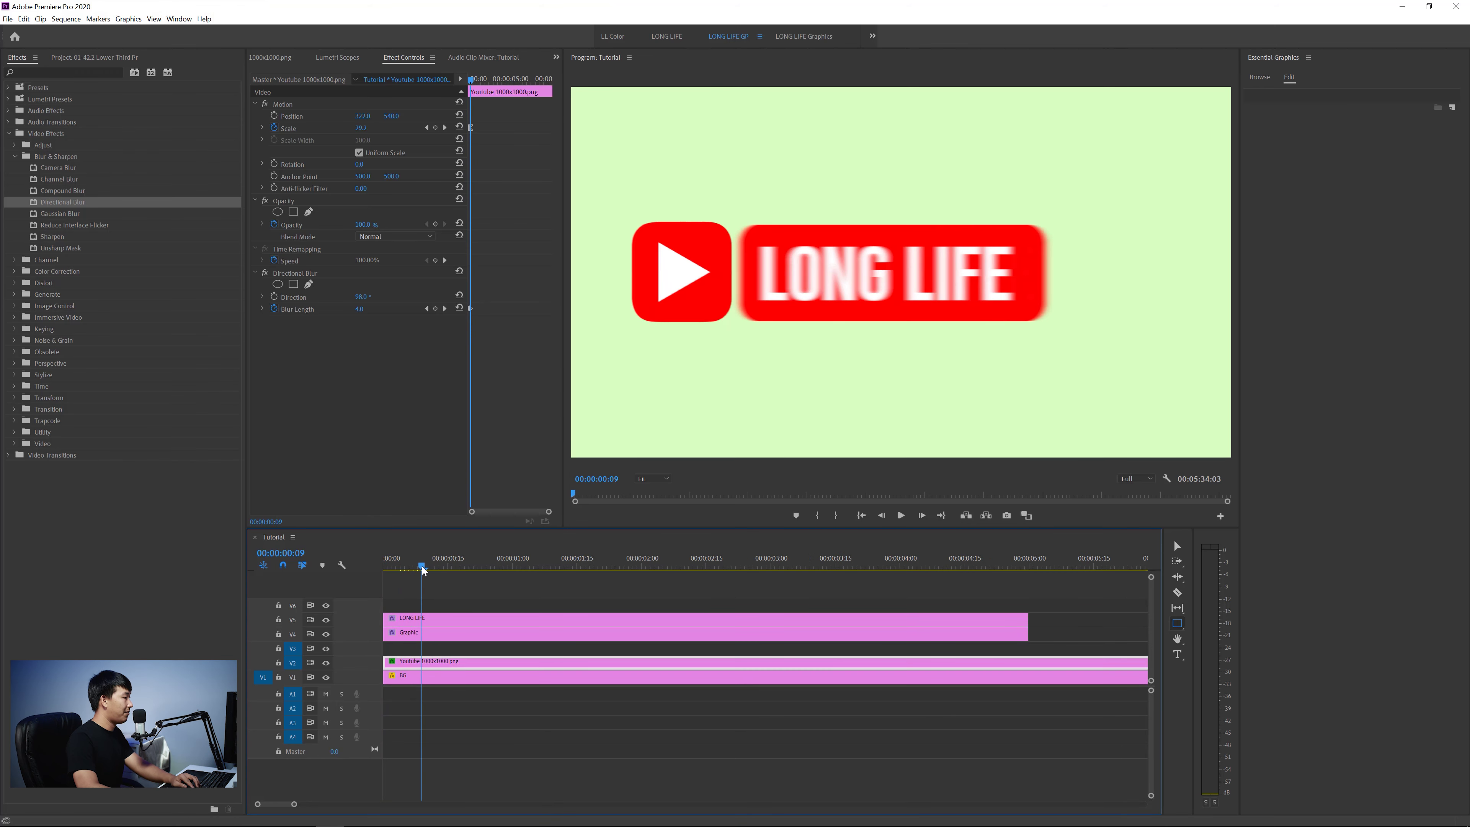
{"action": "left_click", "coordinate": [427, 570]}
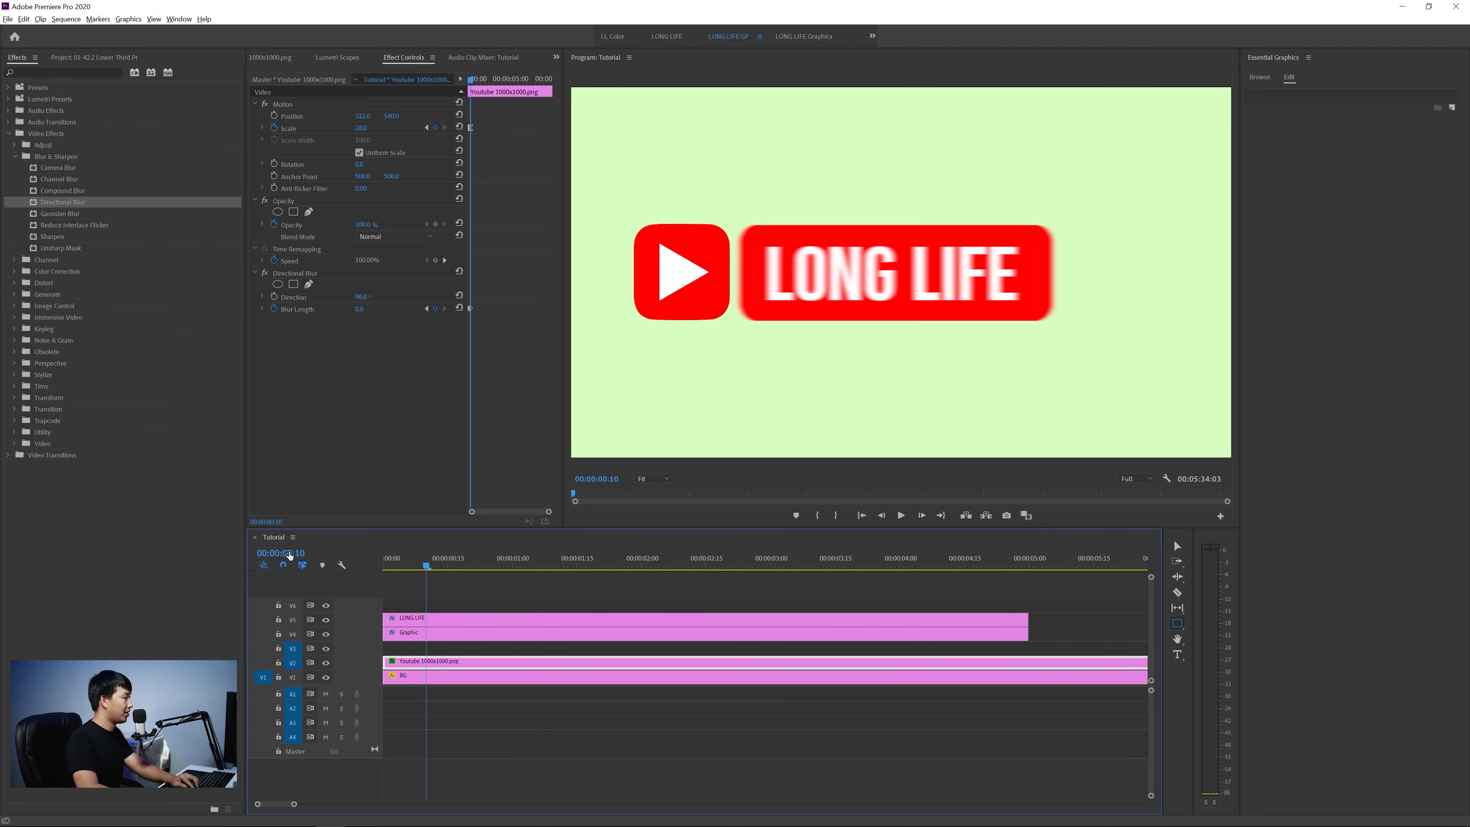
{"action": "left_click_drag", "start_coordinate": [440, 571], "coordinate": [375, 569]}
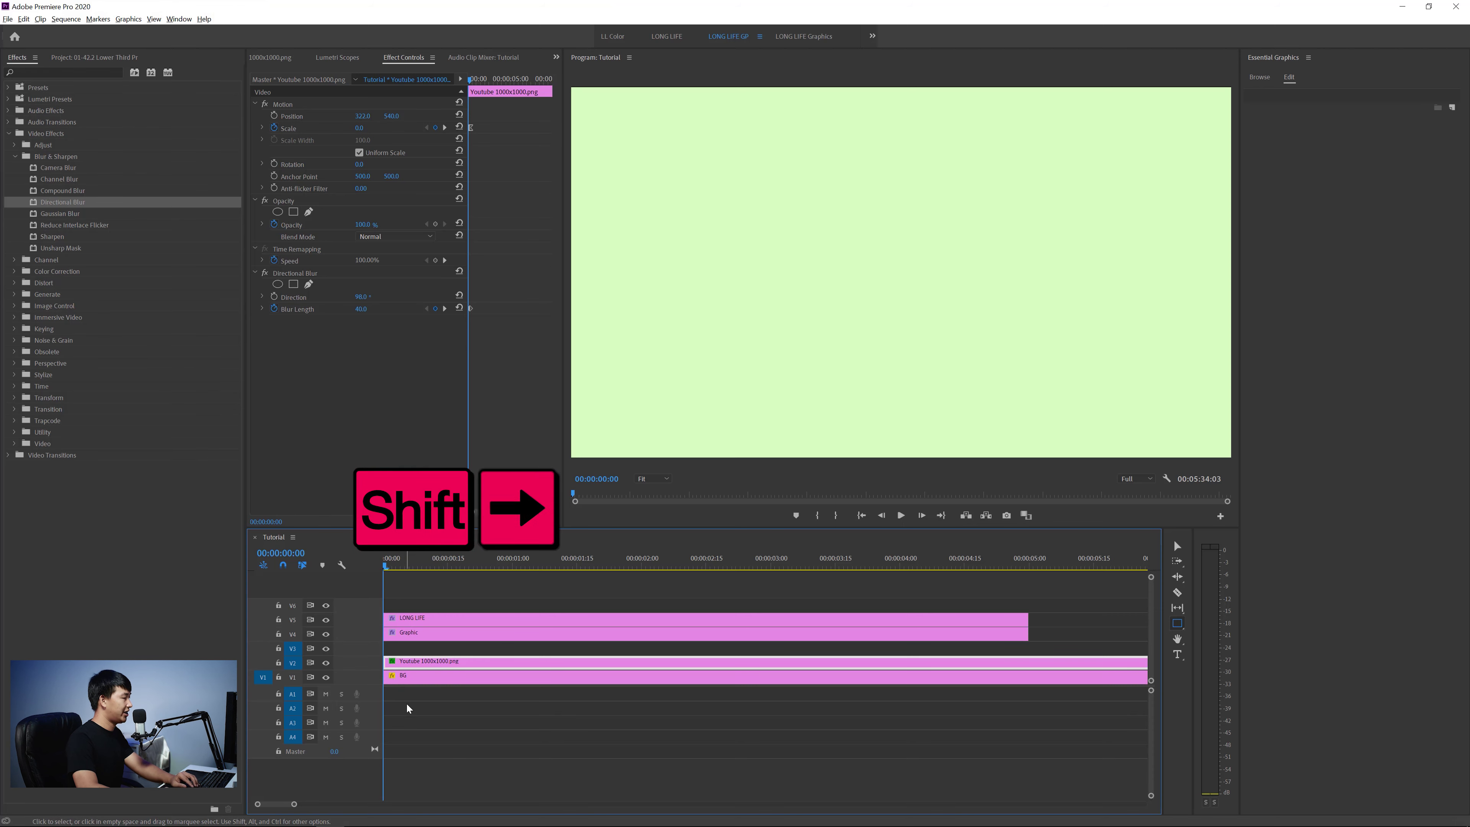
{"action": "left_click", "coordinate": [458, 744]}
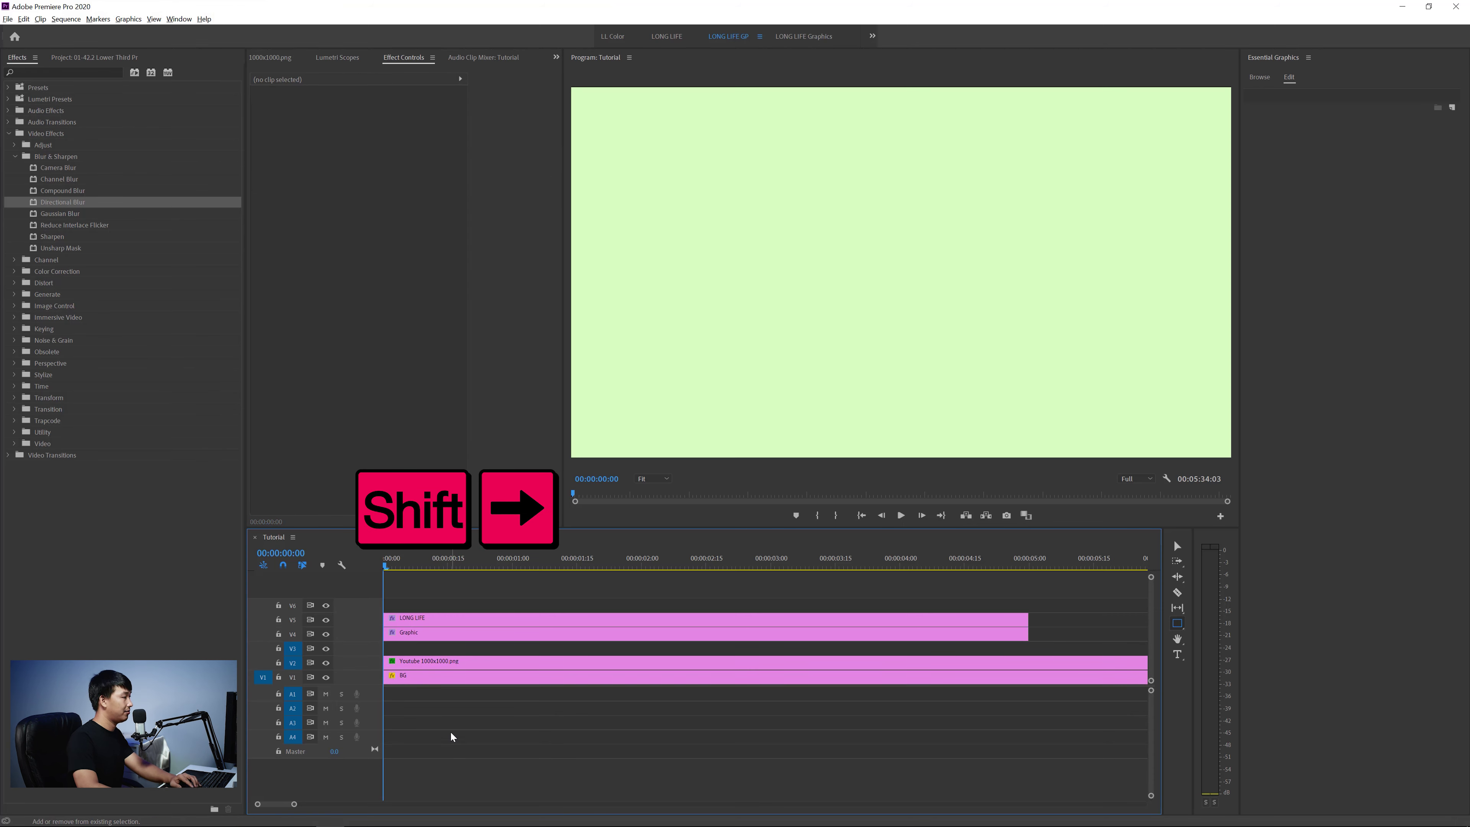
{"action": "key", "text": "shift+Right"}
{"action": "key", "text": "shift+Right"}
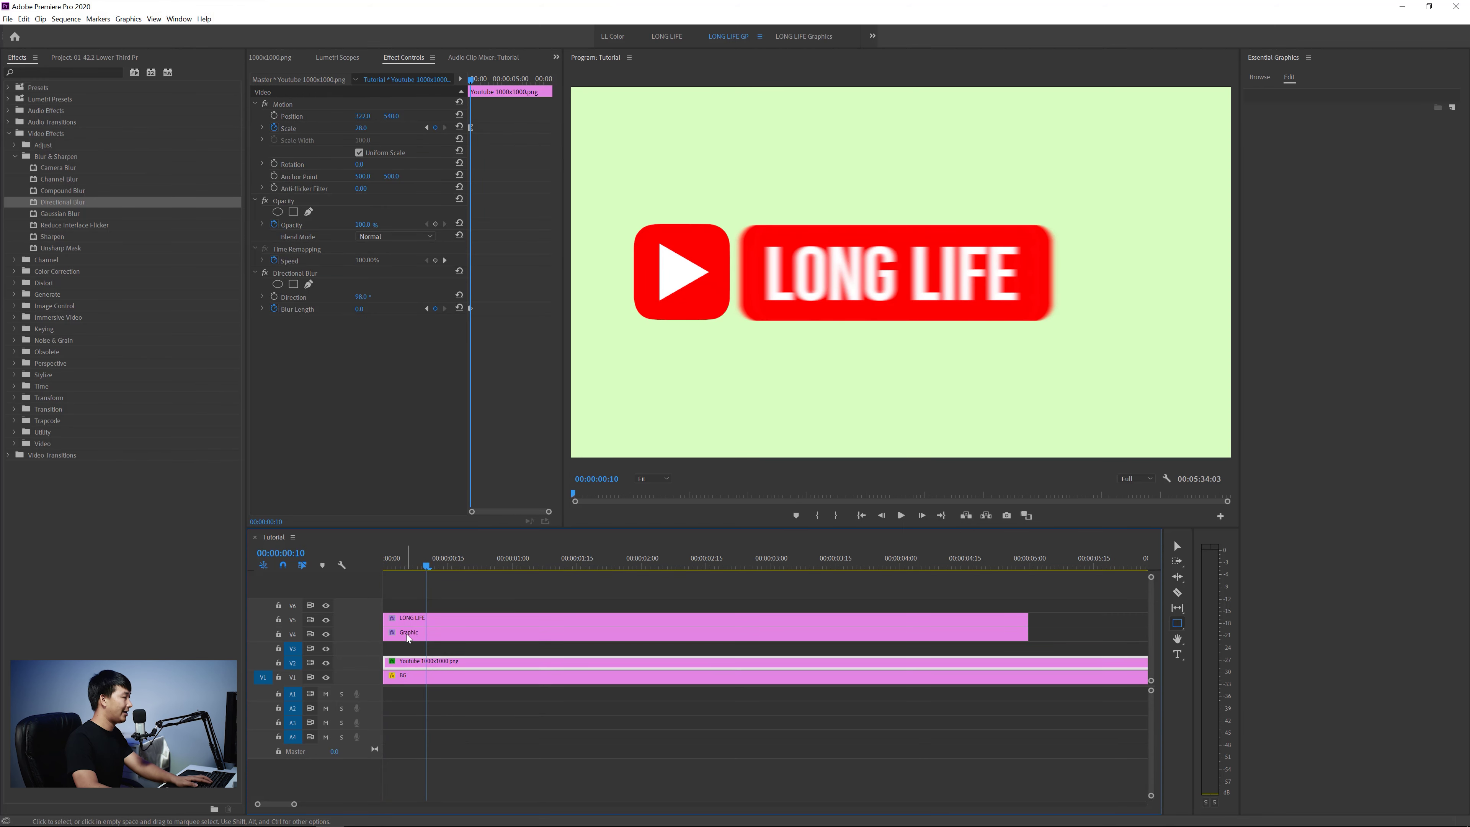
Step: Delay the red box clip five frames and move the LONG LIFE clip to start at frame 20
{"action": "left_click_drag", "start_coordinate": [407, 634], "coordinate": [450, 634]}
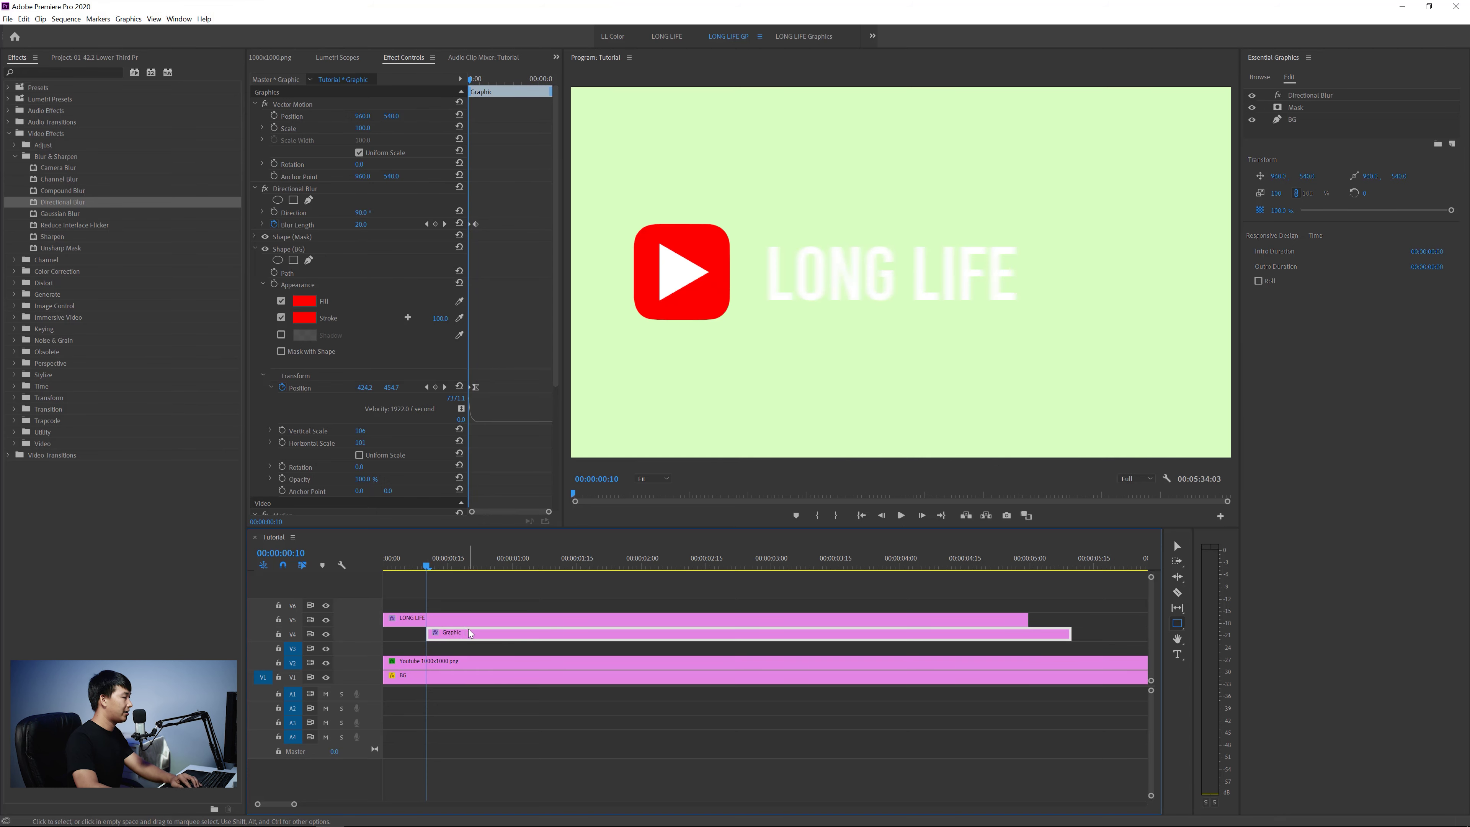
{"action": "key", "text": "shift+Right"}
{"action": "key", "text": "shift+Right"}
{"action": "left_click", "coordinate": [438, 625]}
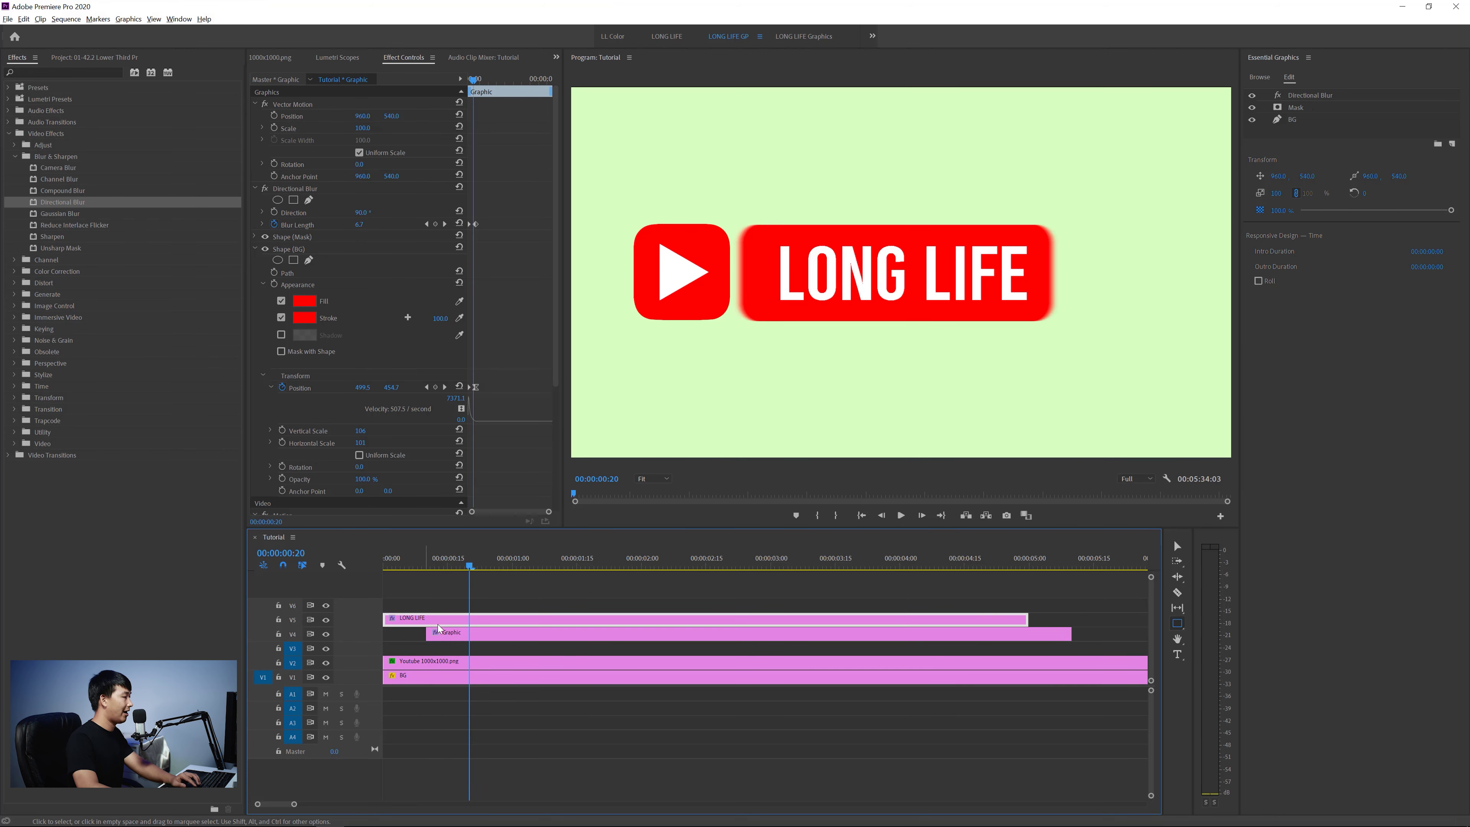
{"action": "left_click_drag", "start_coordinate": [438, 628], "coordinate": [504, 621]}
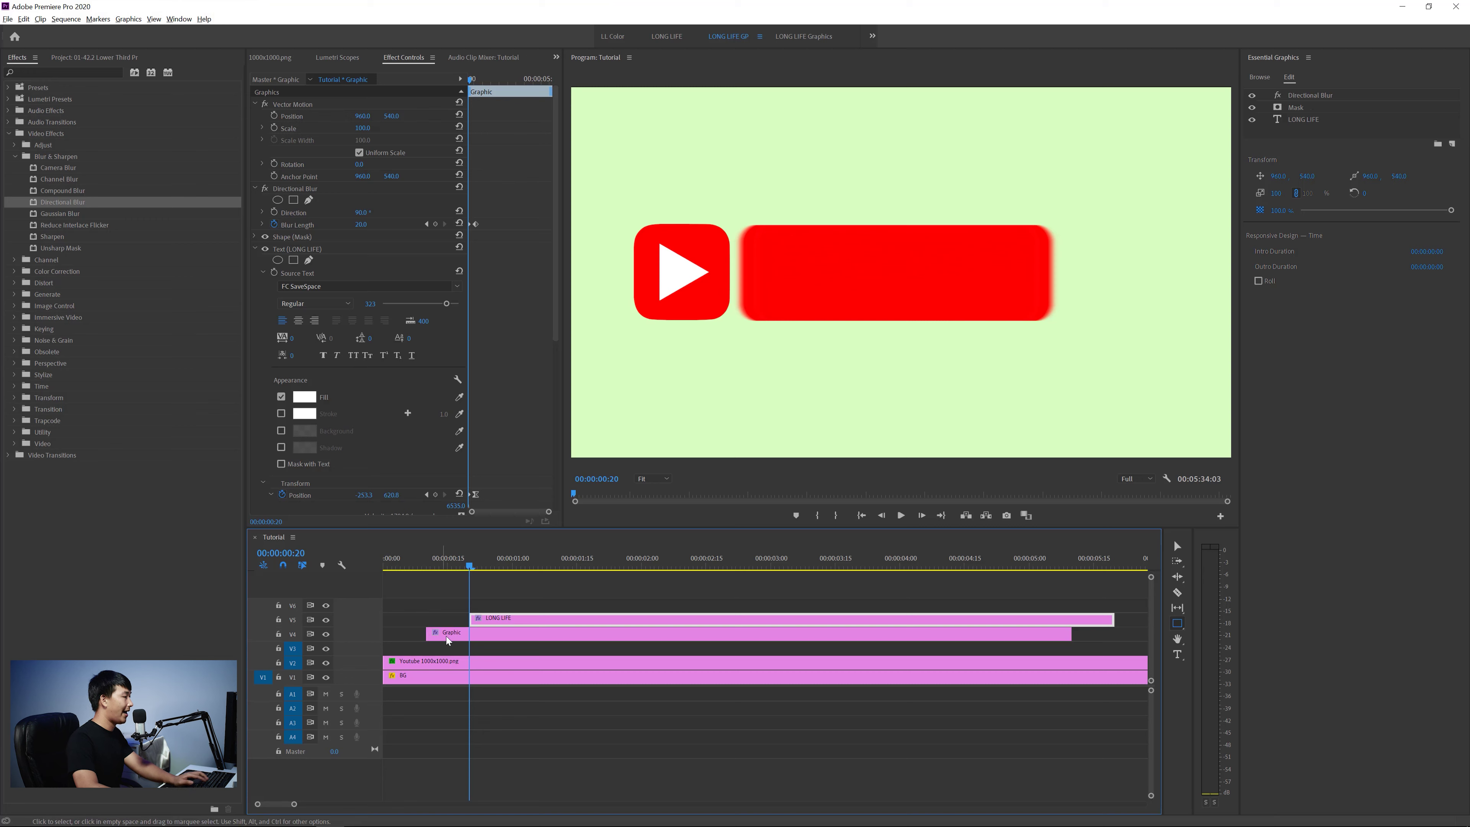
Step: Preview the staggered intro animation from the start of the sequence
{"action": "left_click_drag", "start_coordinate": [458, 565], "coordinate": [365, 555]}
{"action": "left_click", "coordinate": [467, 606]}
{"action": "key", "text": "space"}
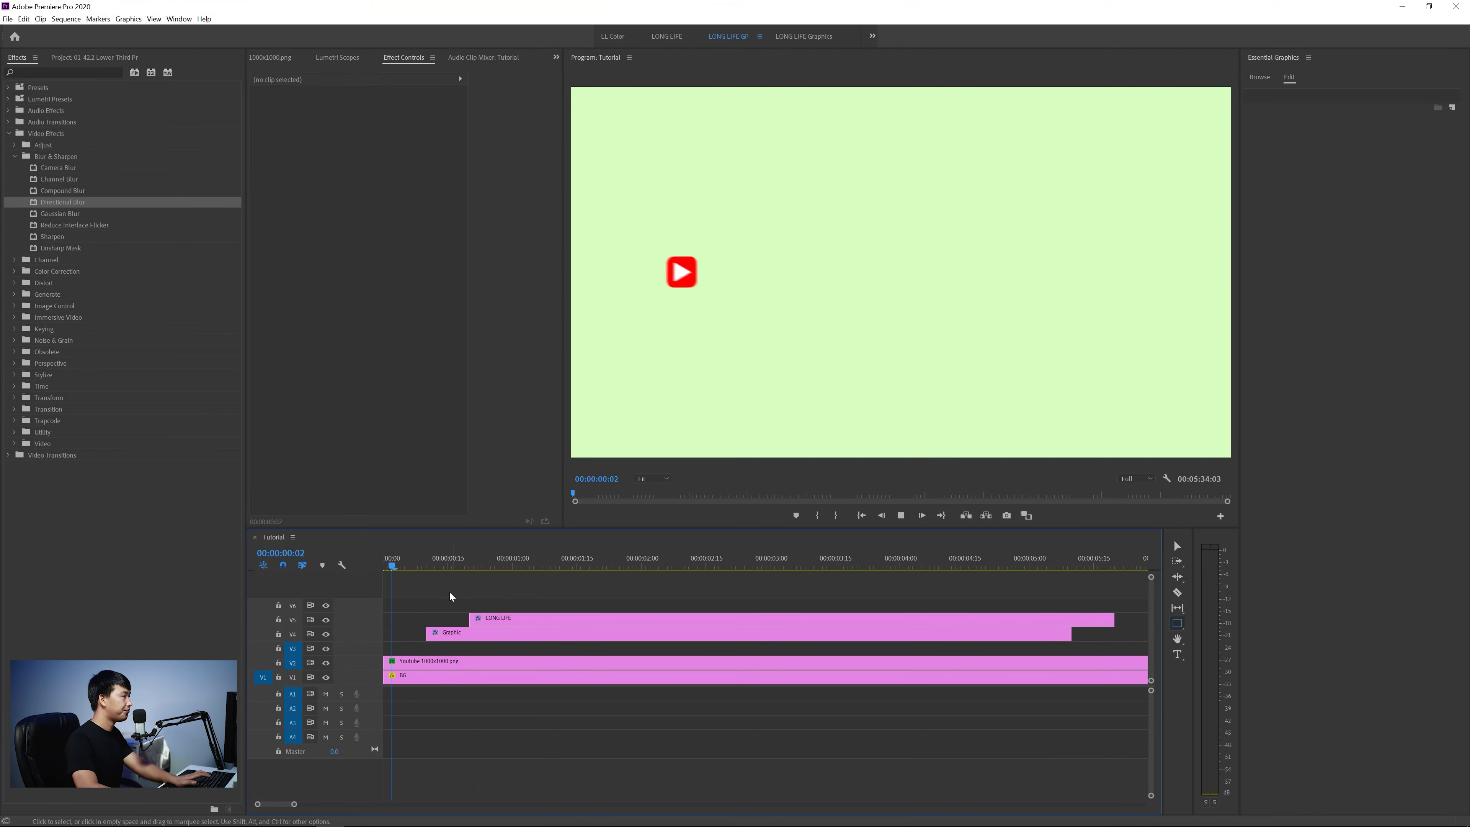
{"action": "key", "text": "d"}
{"action": "key", "text": "space"}
{"action": "key", "text": "Home"}
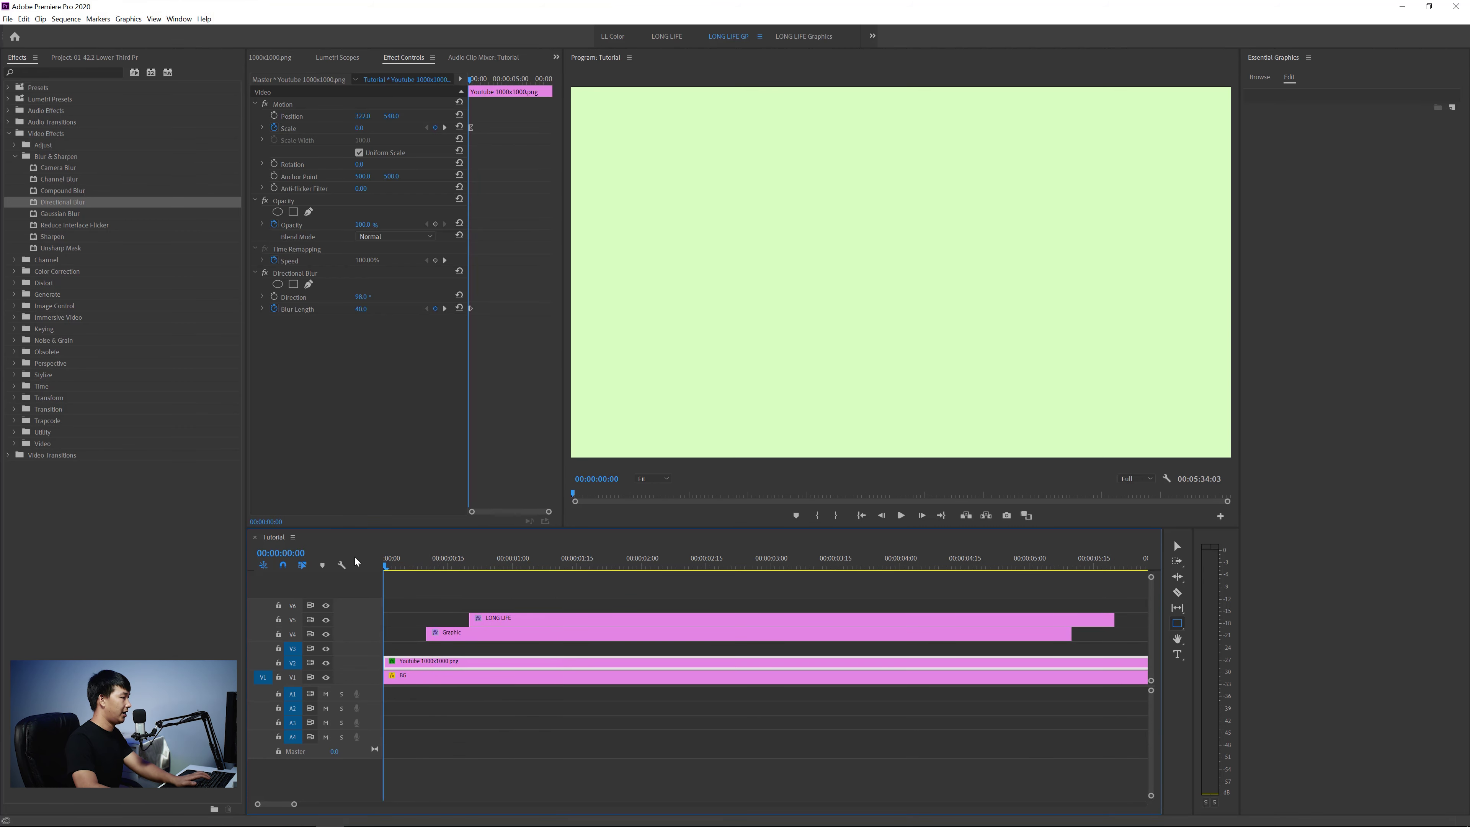
{"action": "key", "text": "space"}
{"action": "key", "text": "space"}
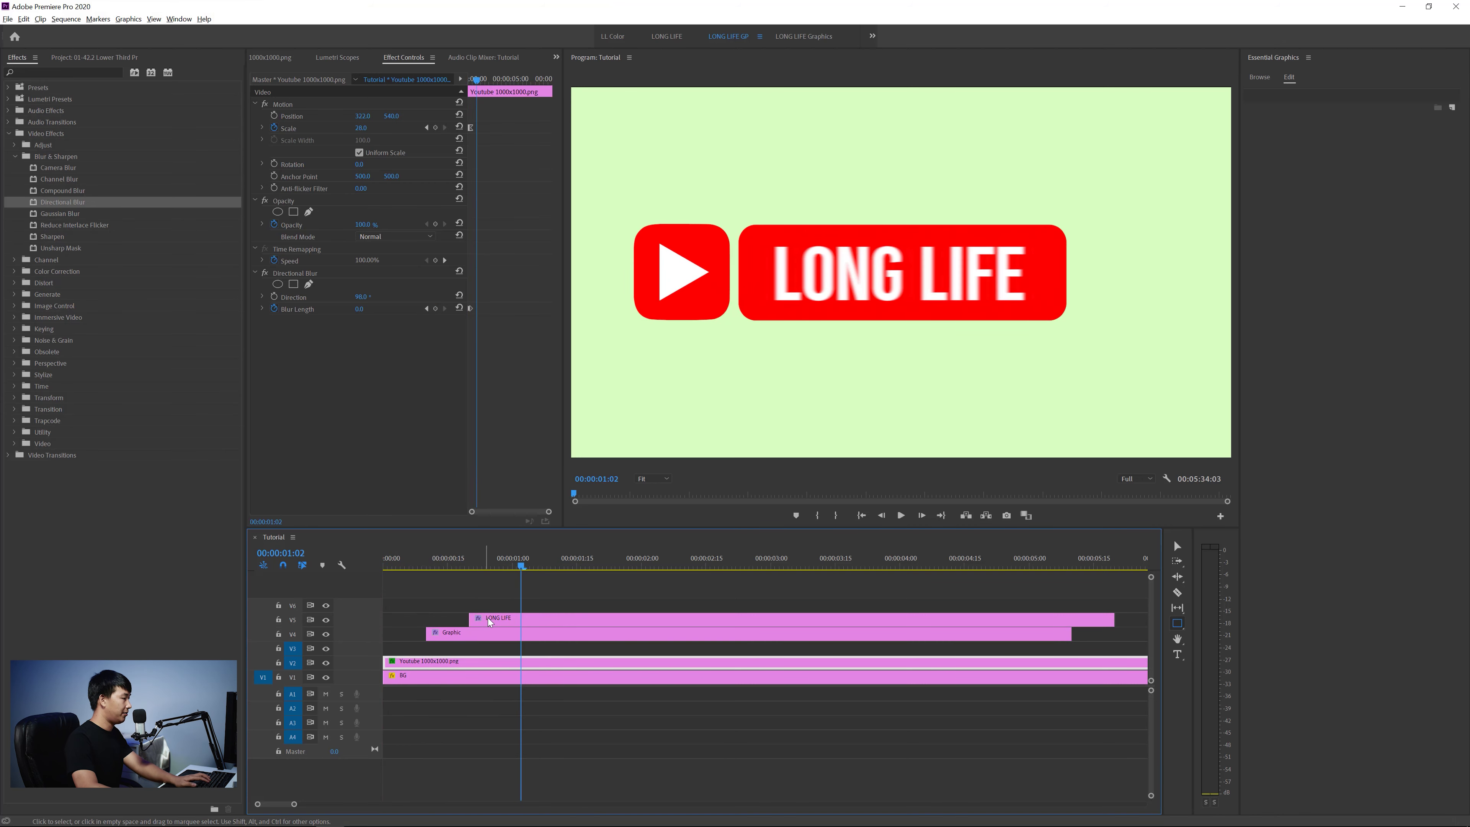
Step: Shift the LONG LIFE clip two frames earlier and play the intro again
{"action": "left_click_drag", "start_coordinate": [488, 618], "coordinate": [481, 619]}
{"action": "left_click", "coordinate": [426, 559]}
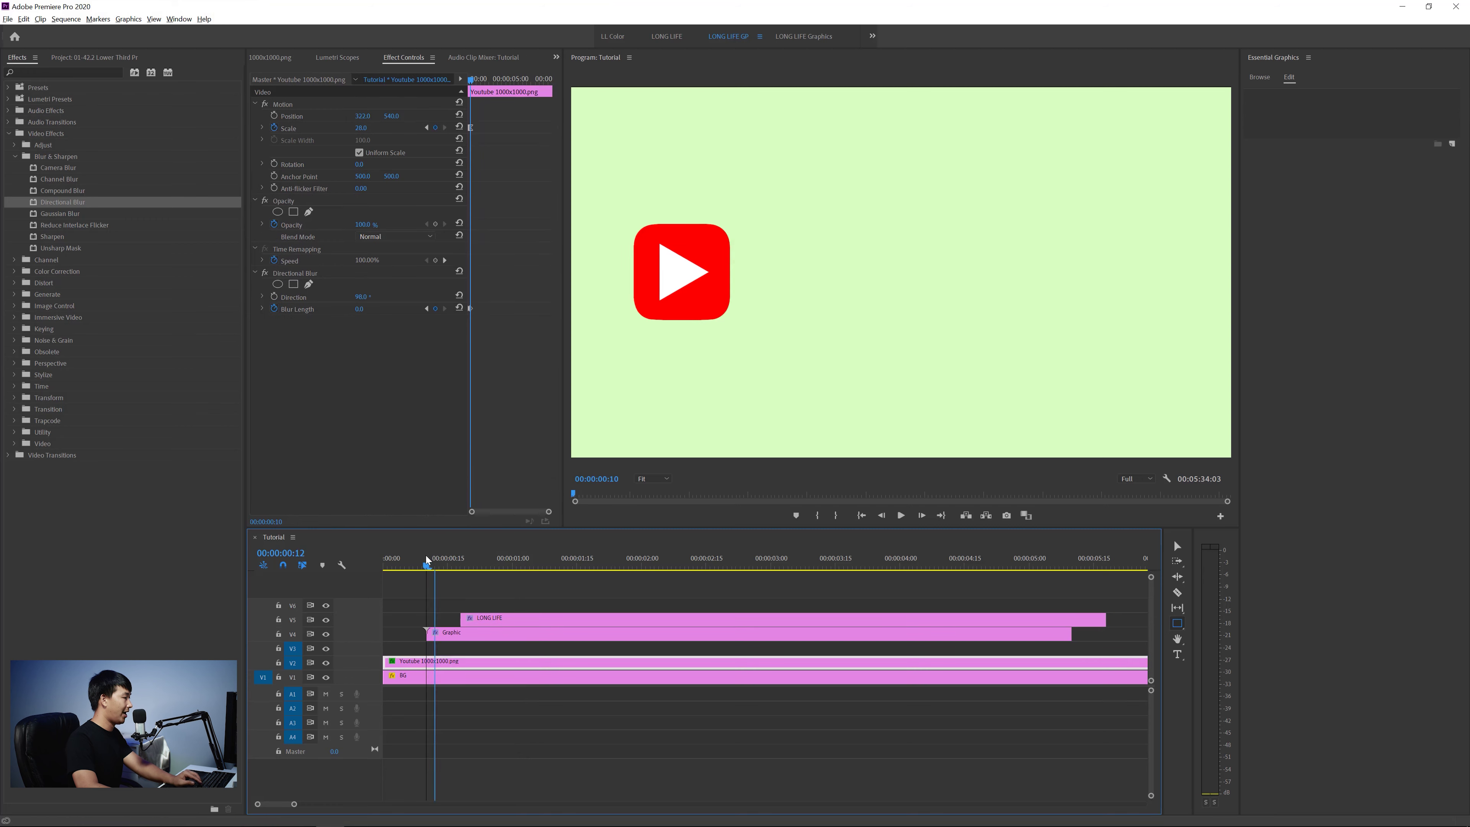
{"action": "left_click", "coordinate": [442, 638]}
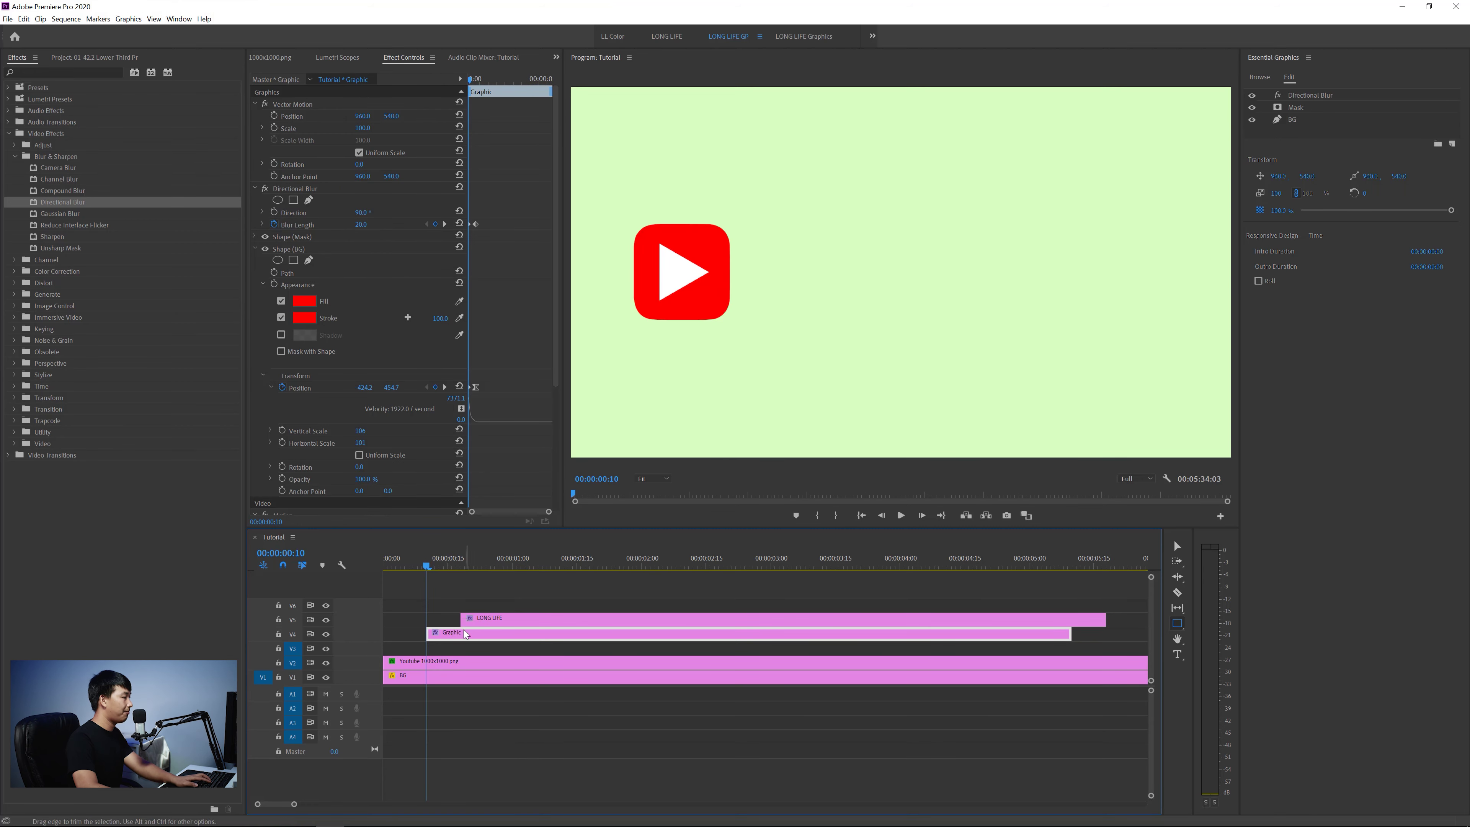
{"action": "left_click", "coordinate": [417, 660]}
{"action": "key", "text": "Home"}
{"action": "key", "text": "space"}
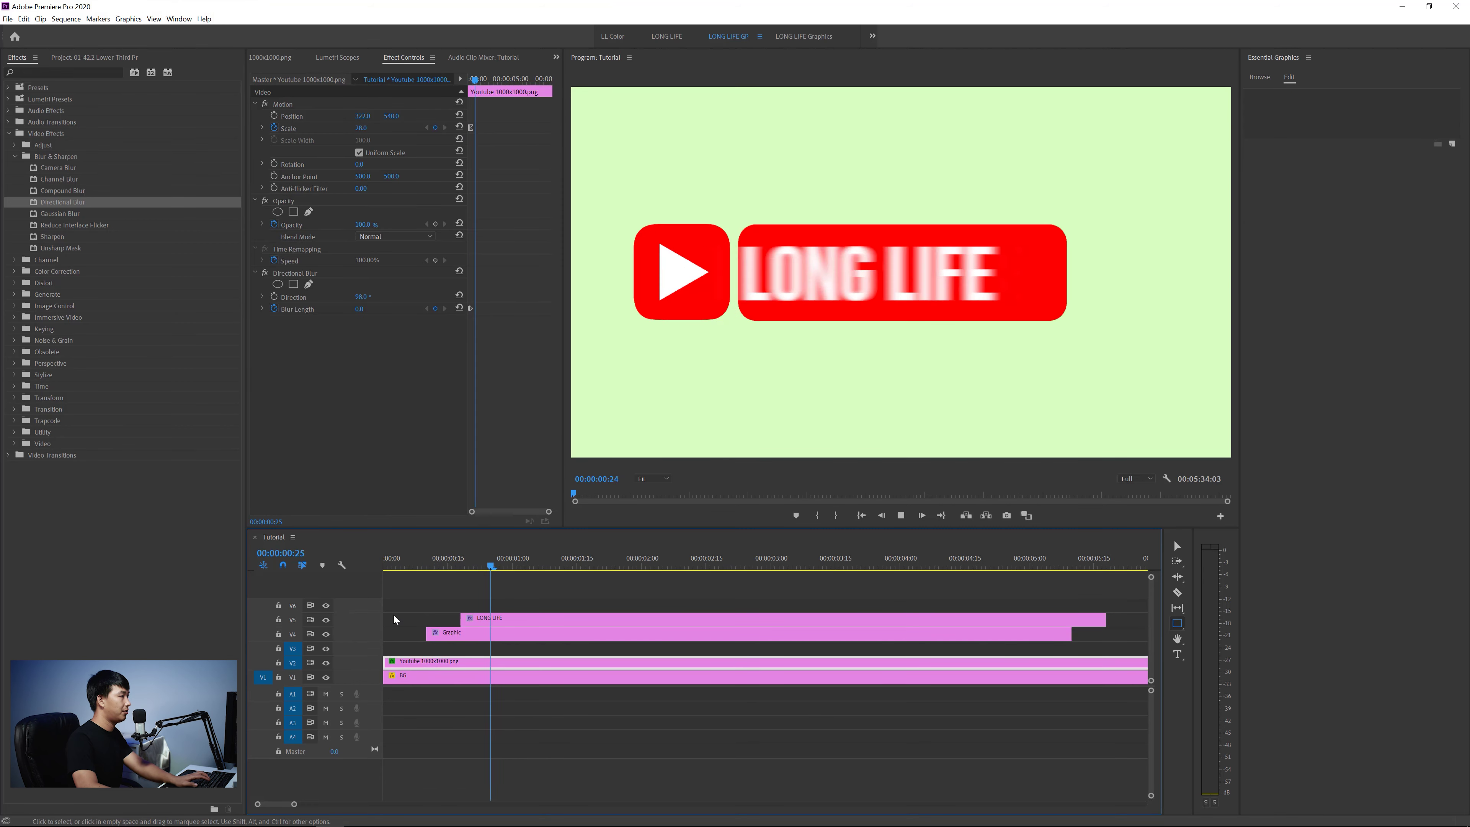
Step: Replay the intro a few times, then zoom the timeline out to show all clips
{"action": "key", "text": "Home"}
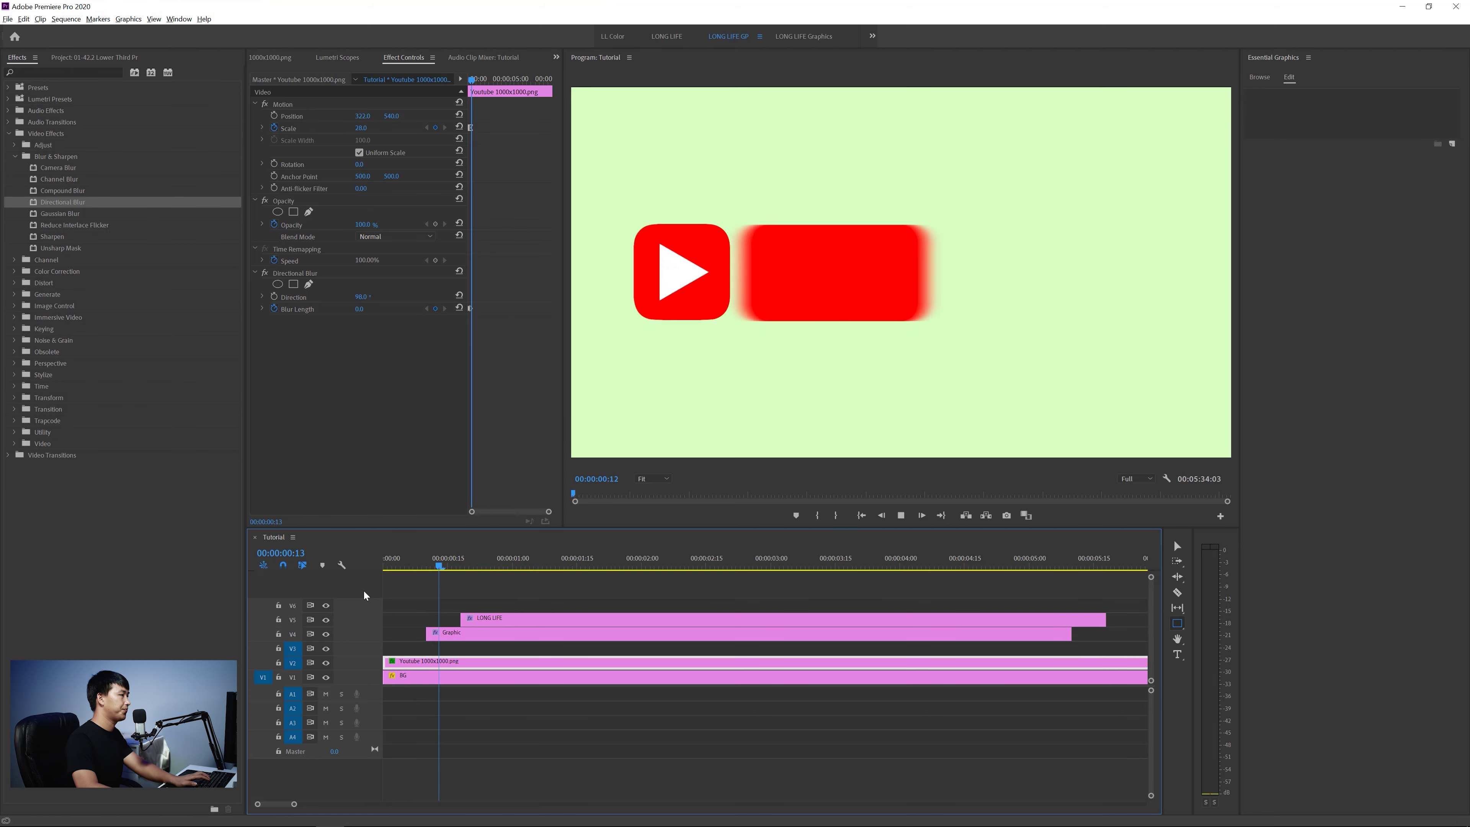
{"action": "key", "text": "Home"}
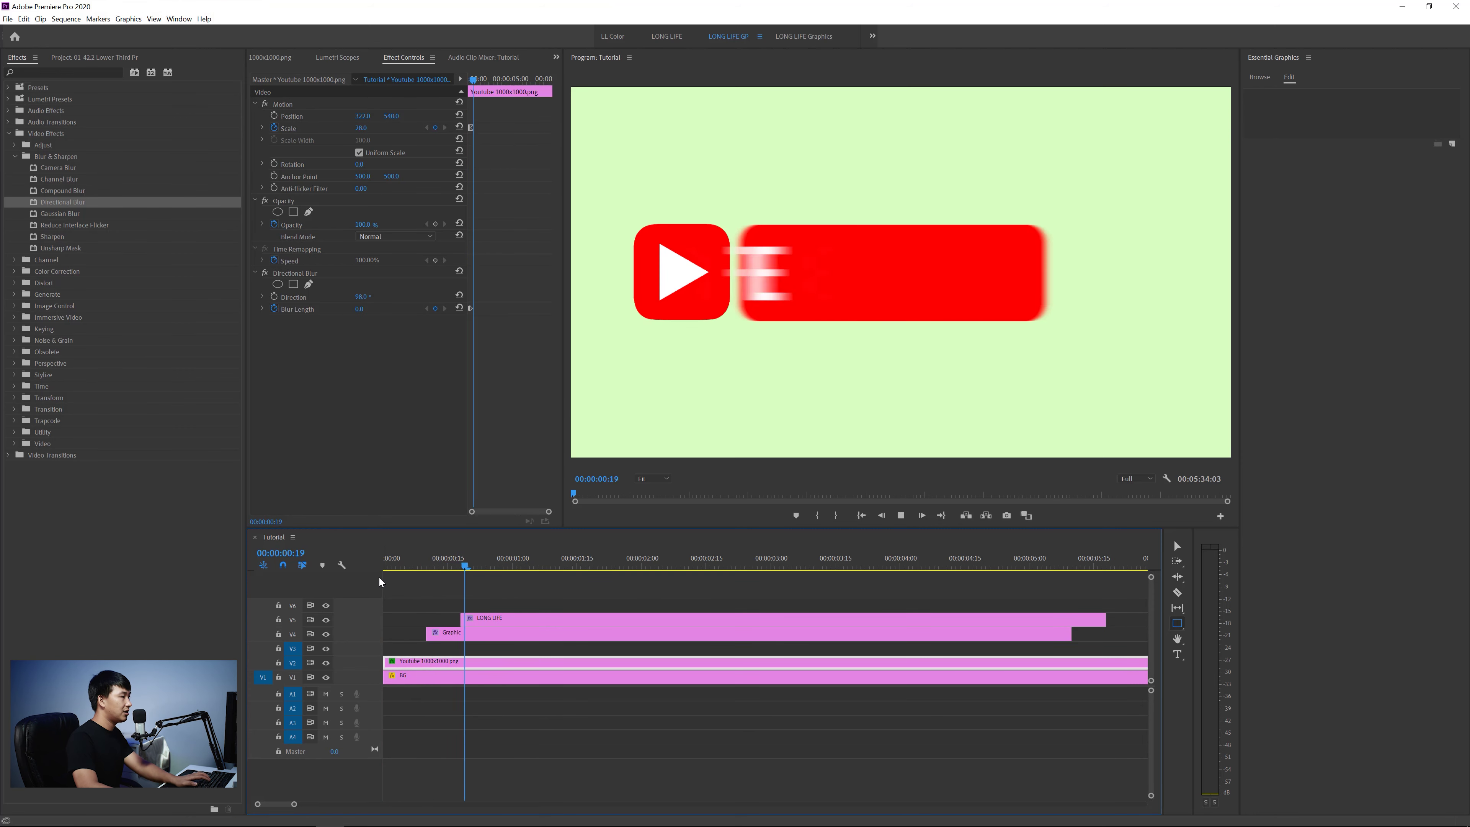
{"action": "key", "text": "space"}
{"action": "key", "text": "Home"}
{"action": "key", "text": "space"}
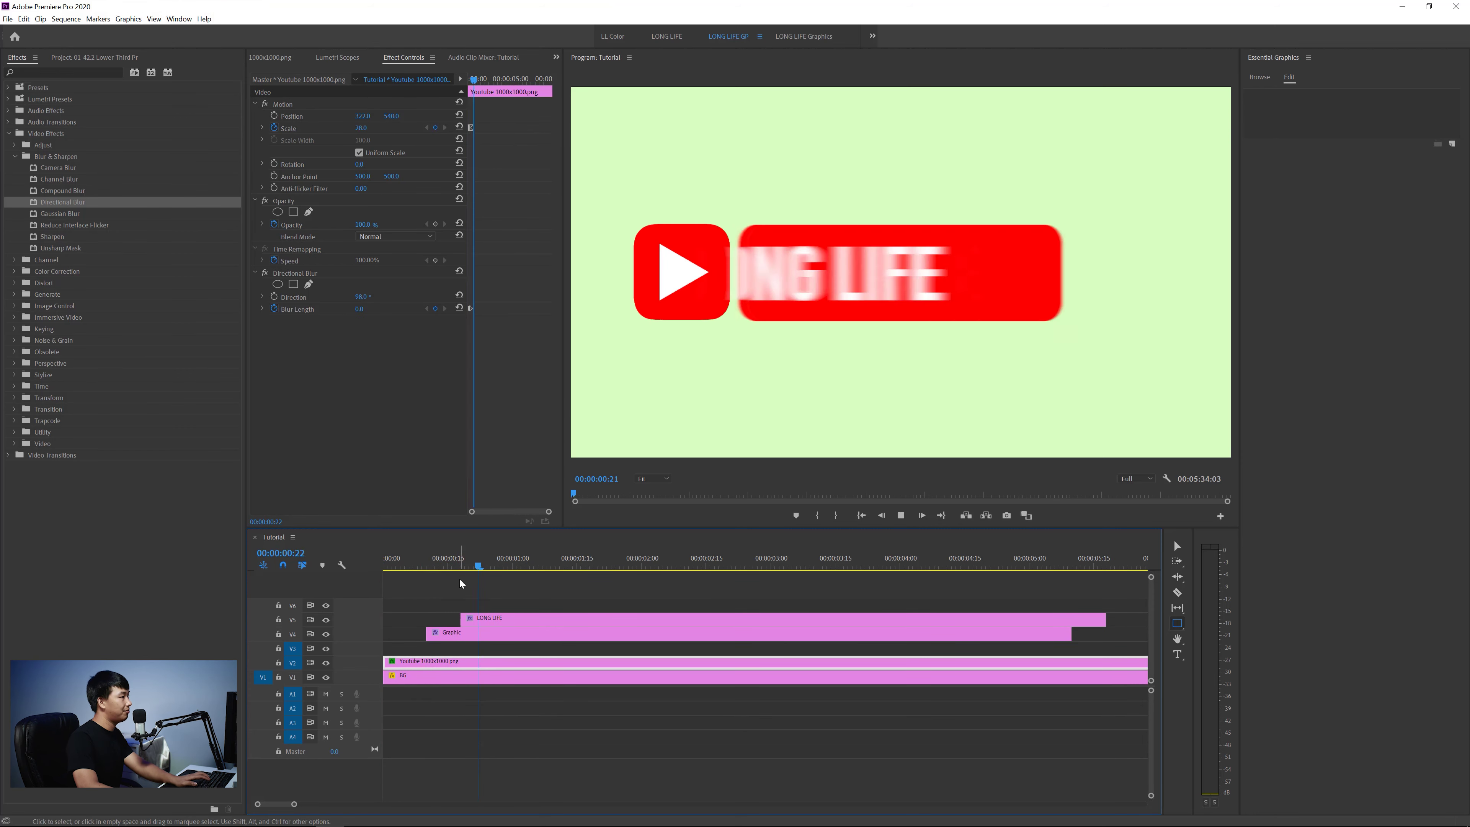
{"action": "key", "text": "Home"}
{"action": "key", "text": "Home"}
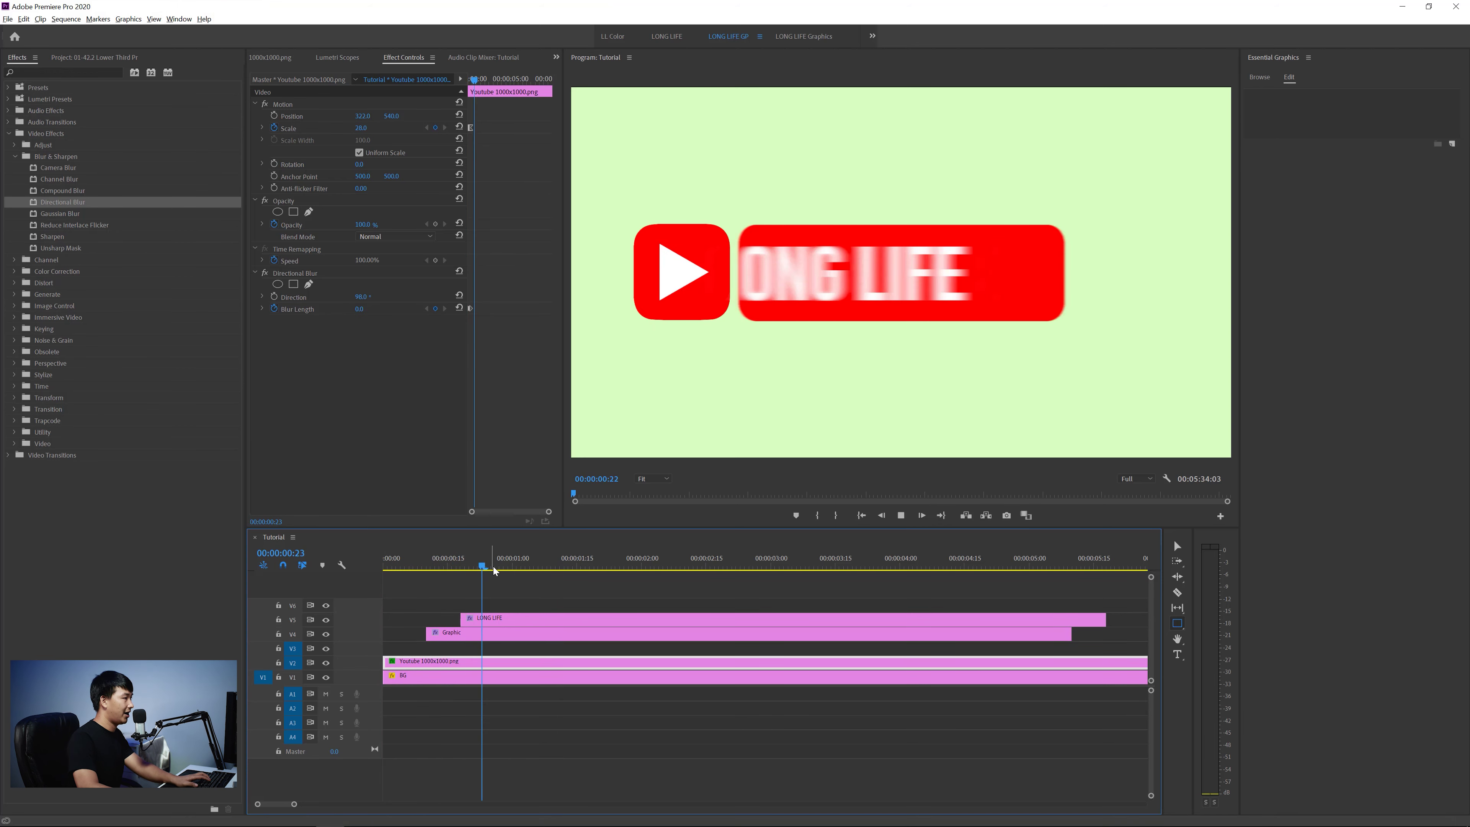
{"action": "key", "text": "Home"}
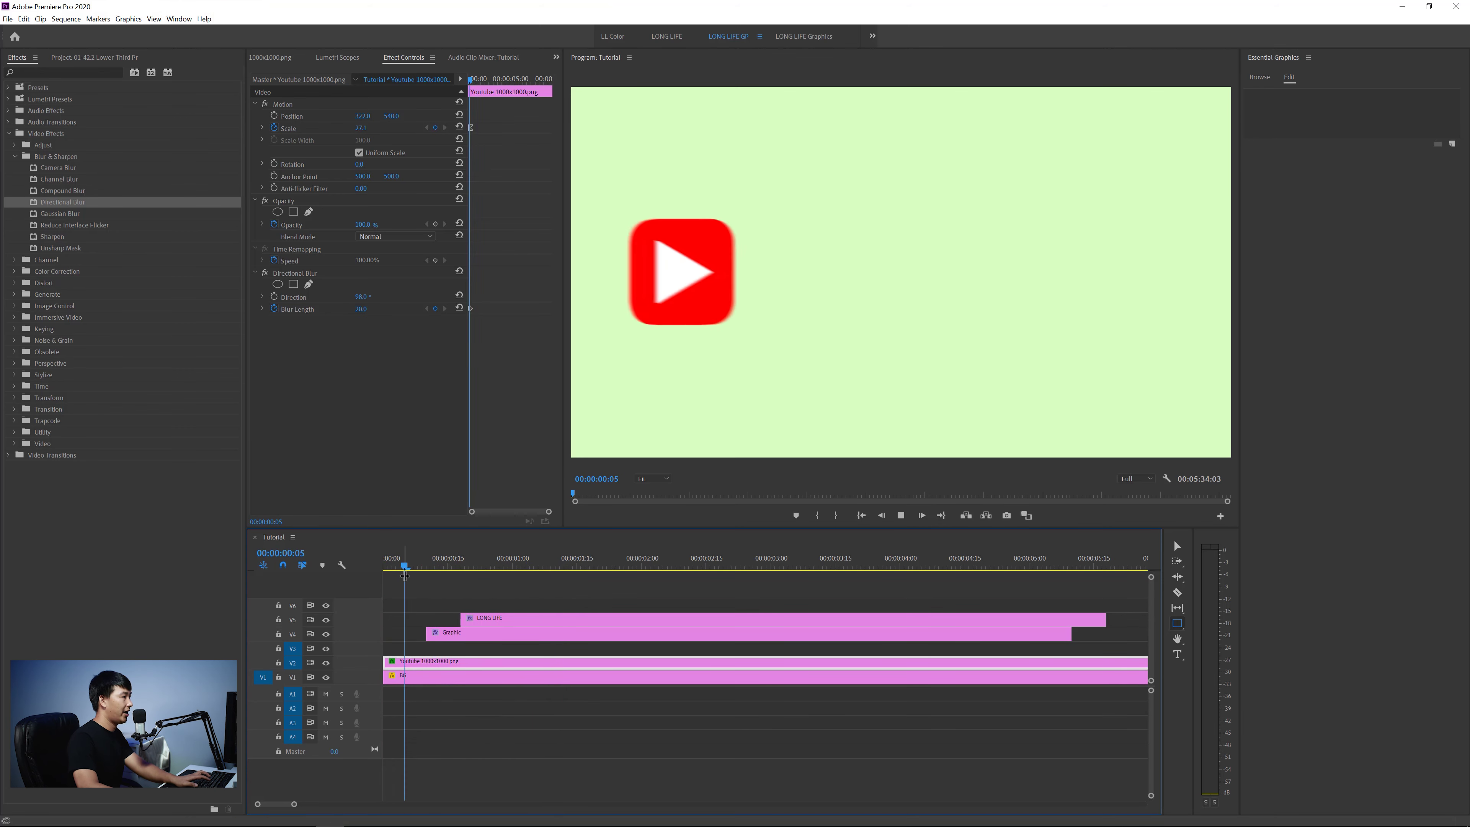
{"action": "key", "text": "space"}
{"action": "left_click", "coordinate": [431, 576]}
{"action": "key", "text": "minus"}
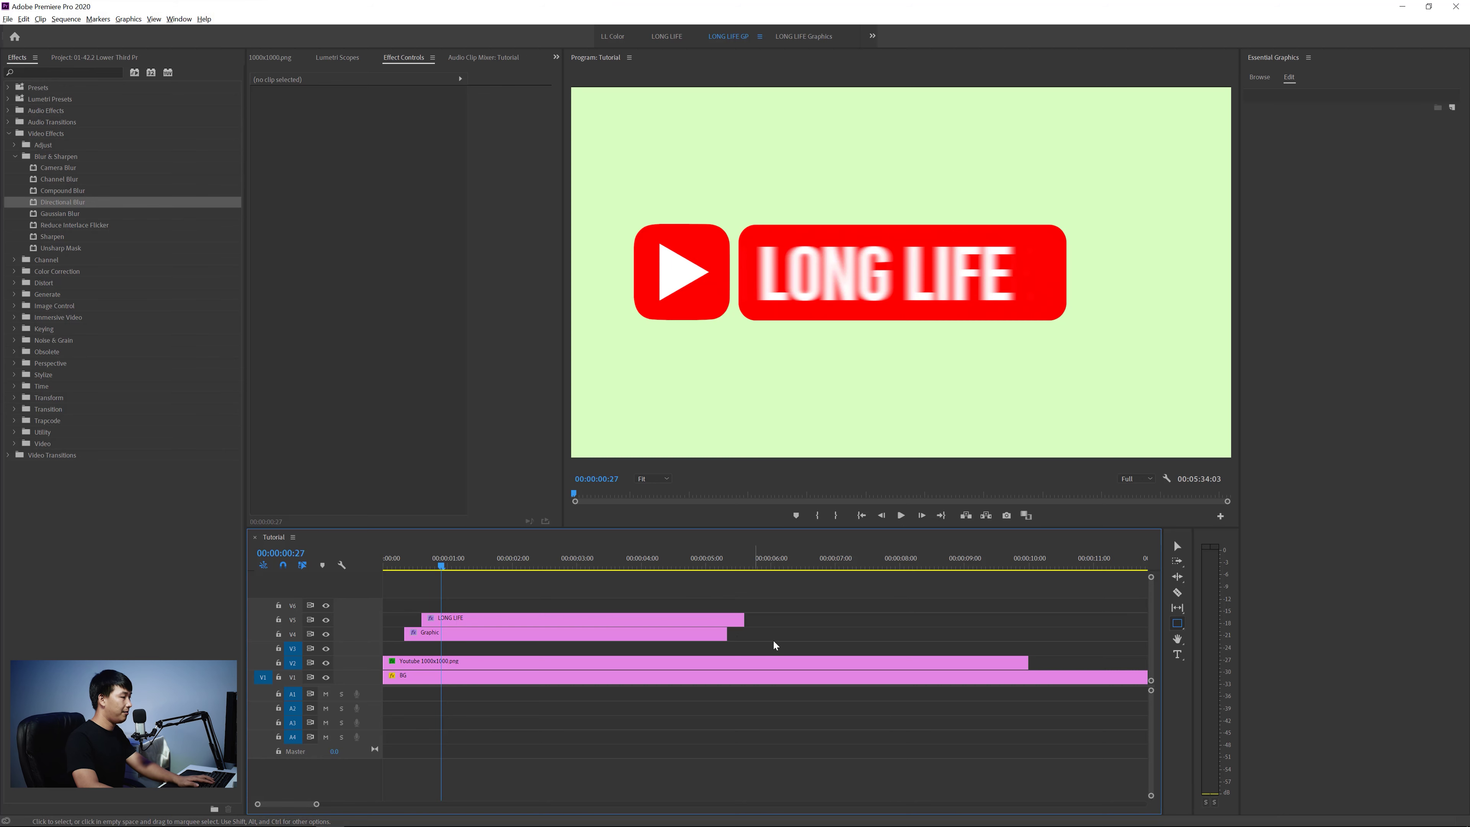
Step: Extend the Graphic and LONG LIFE clips to the Youtube clip's end and select all three
{"action": "left_click_drag", "start_coordinate": [720, 634], "coordinate": [1029, 634]}
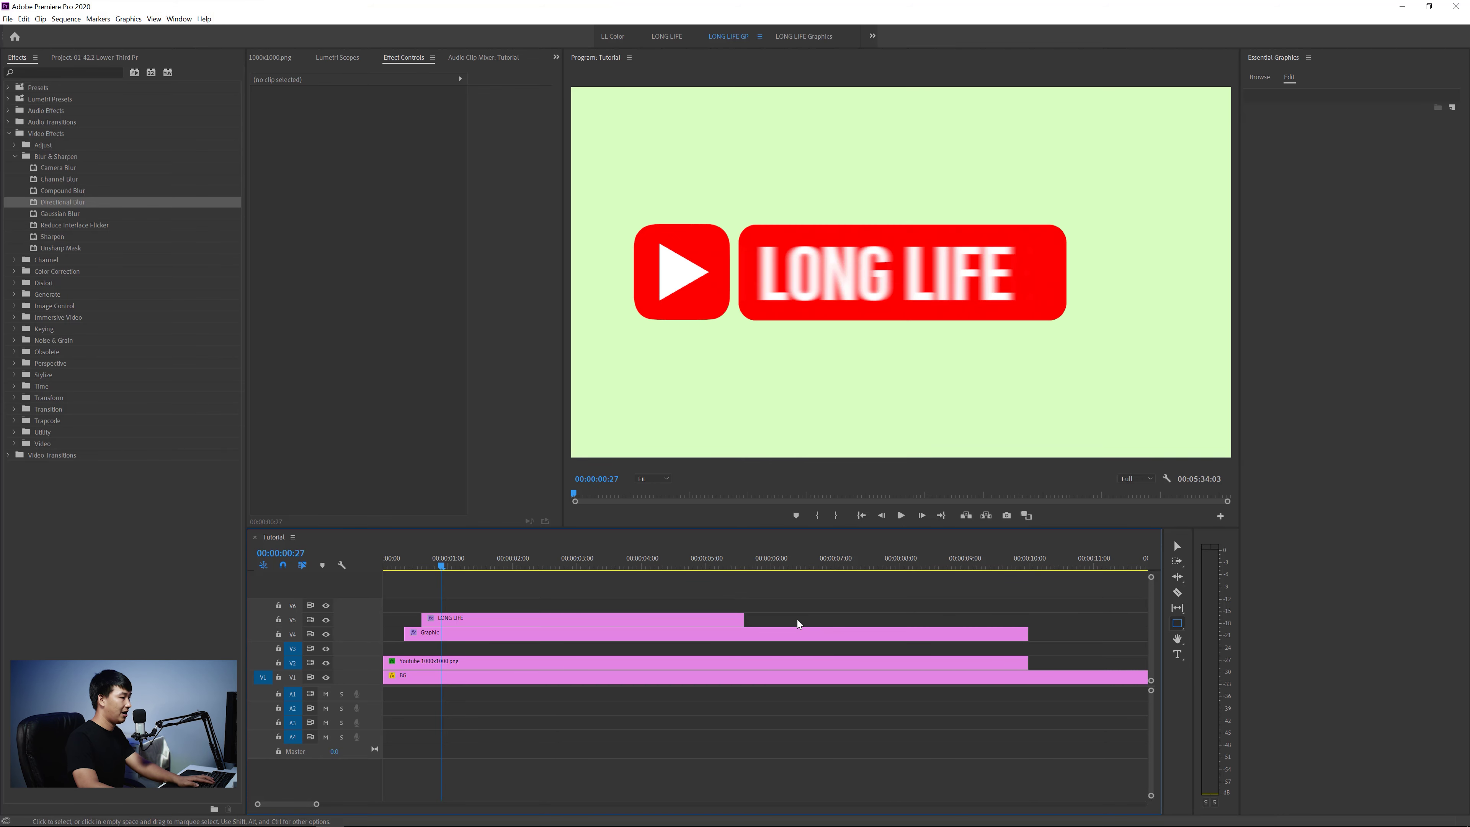
{"action": "left_click_drag", "start_coordinate": [752, 616], "coordinate": [1041, 626]}
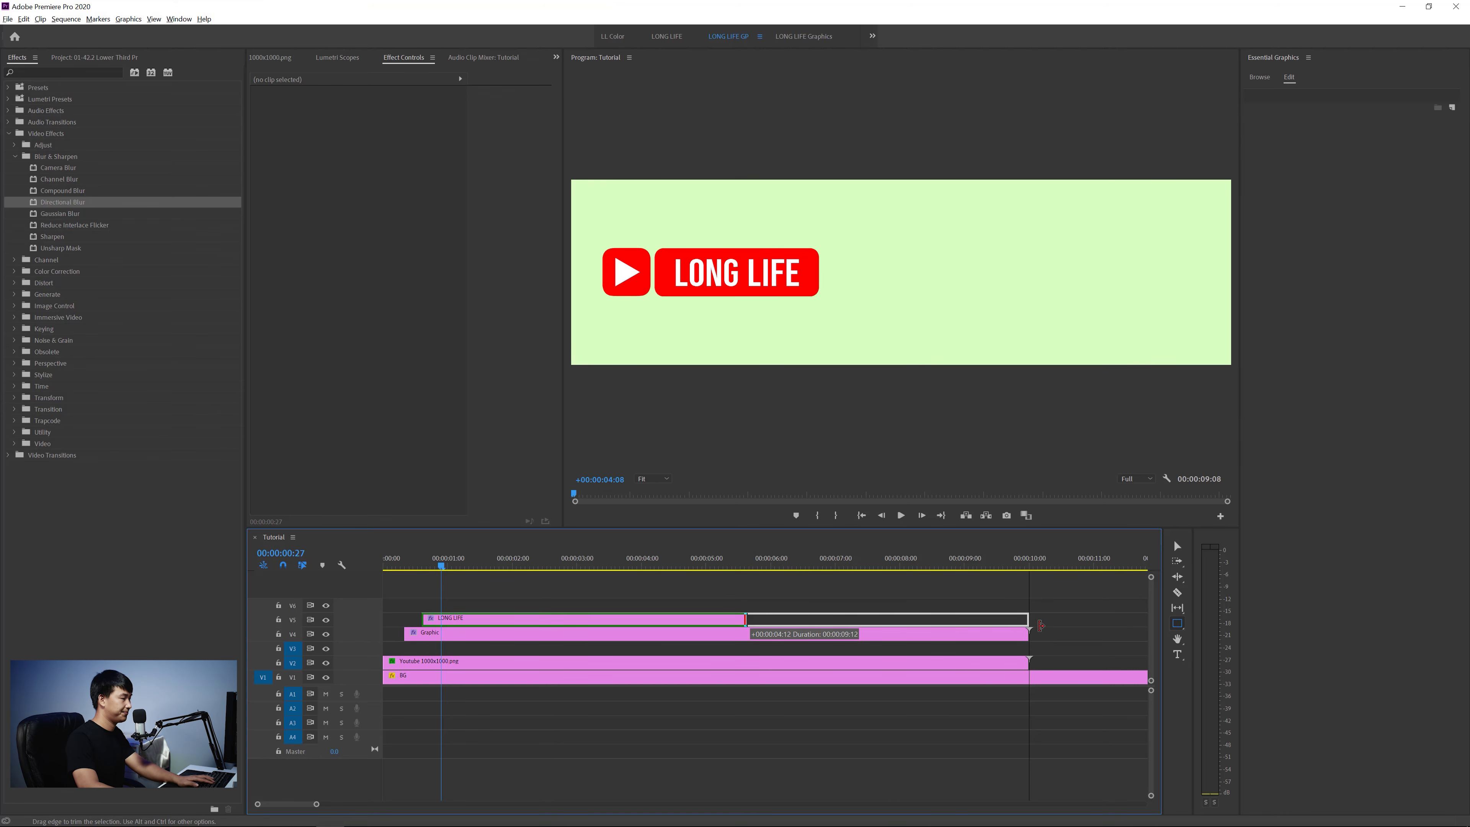
{"action": "left_click_drag", "start_coordinate": [617, 582], "coordinate": [697, 664]}
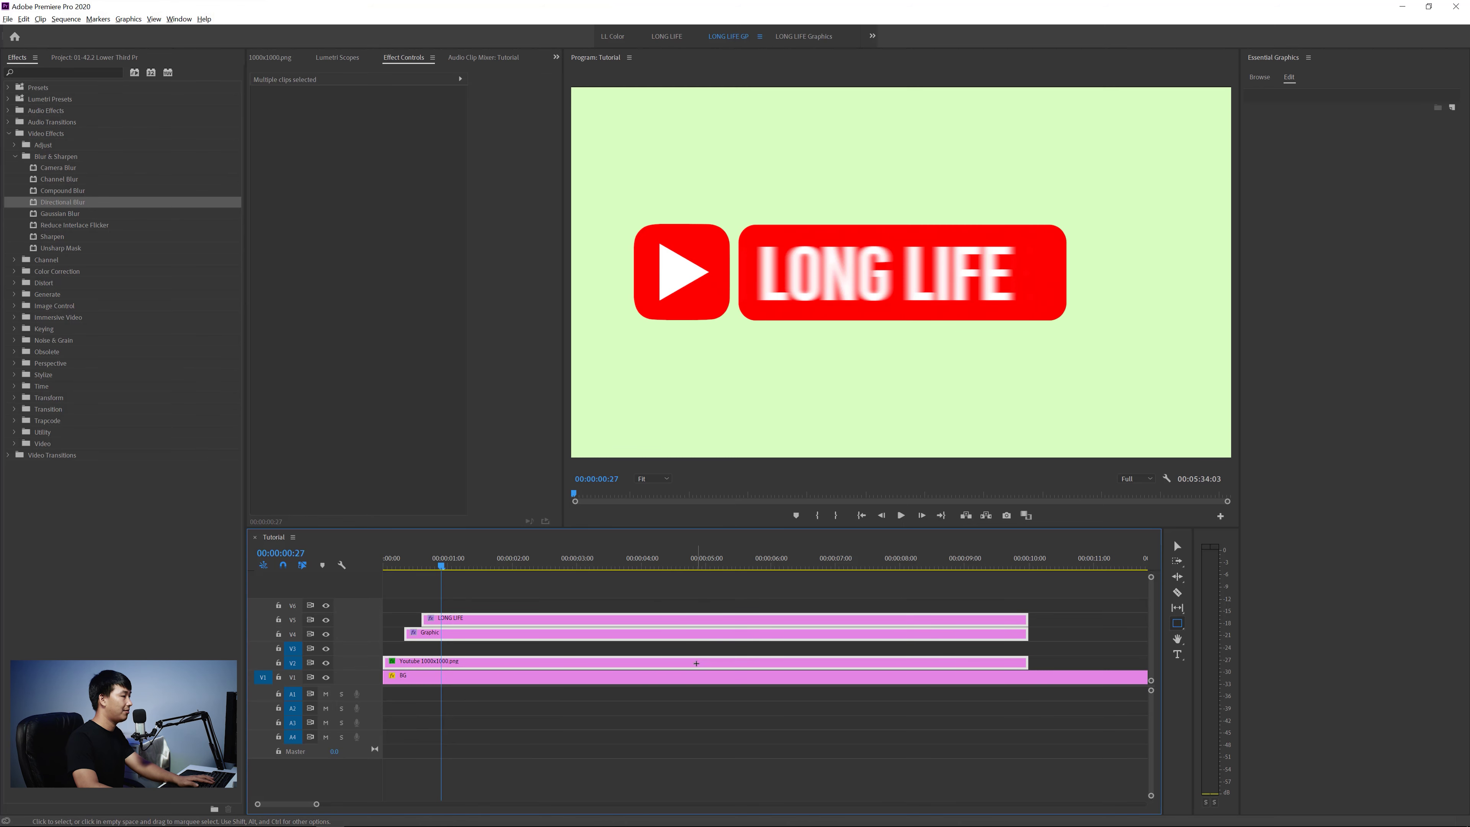
Step: Nest the three clips into a sequence named 'Youtube' and play it from the start
{"action": "right_click", "coordinate": [691, 631]}
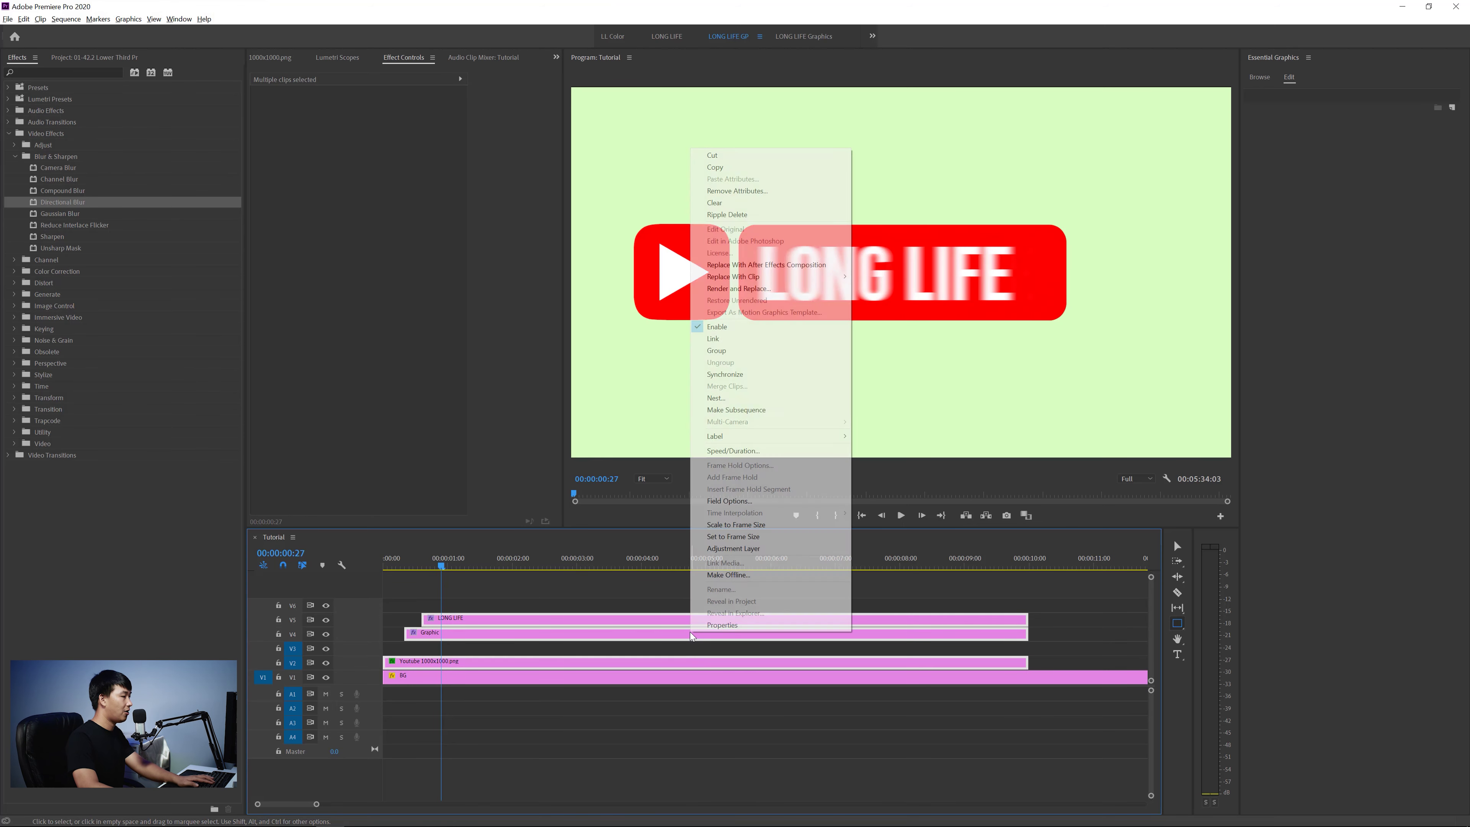
{"action": "left_click", "coordinate": [743, 397]}
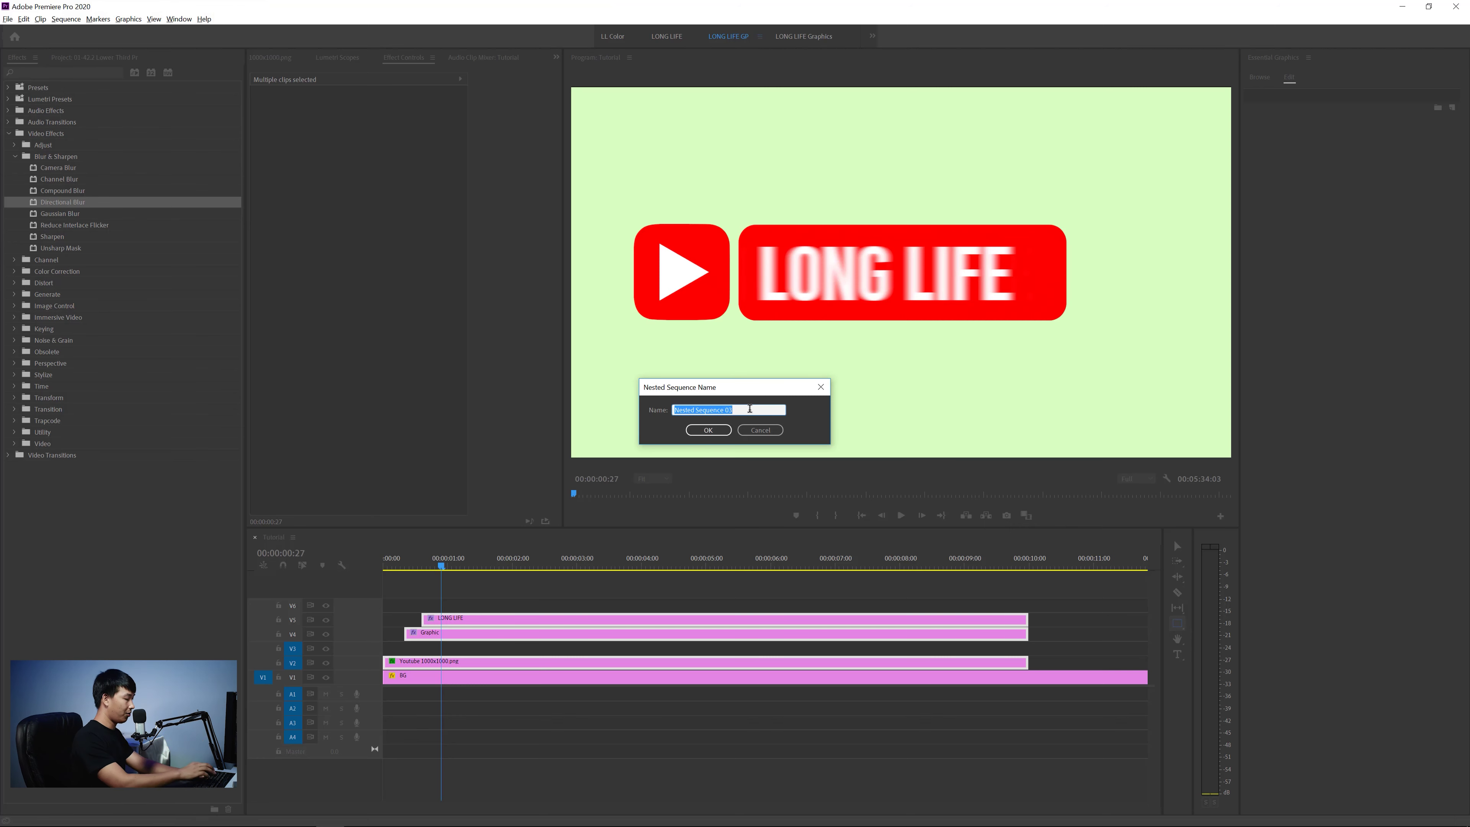
{"action": "type", "text": "Youtube"}
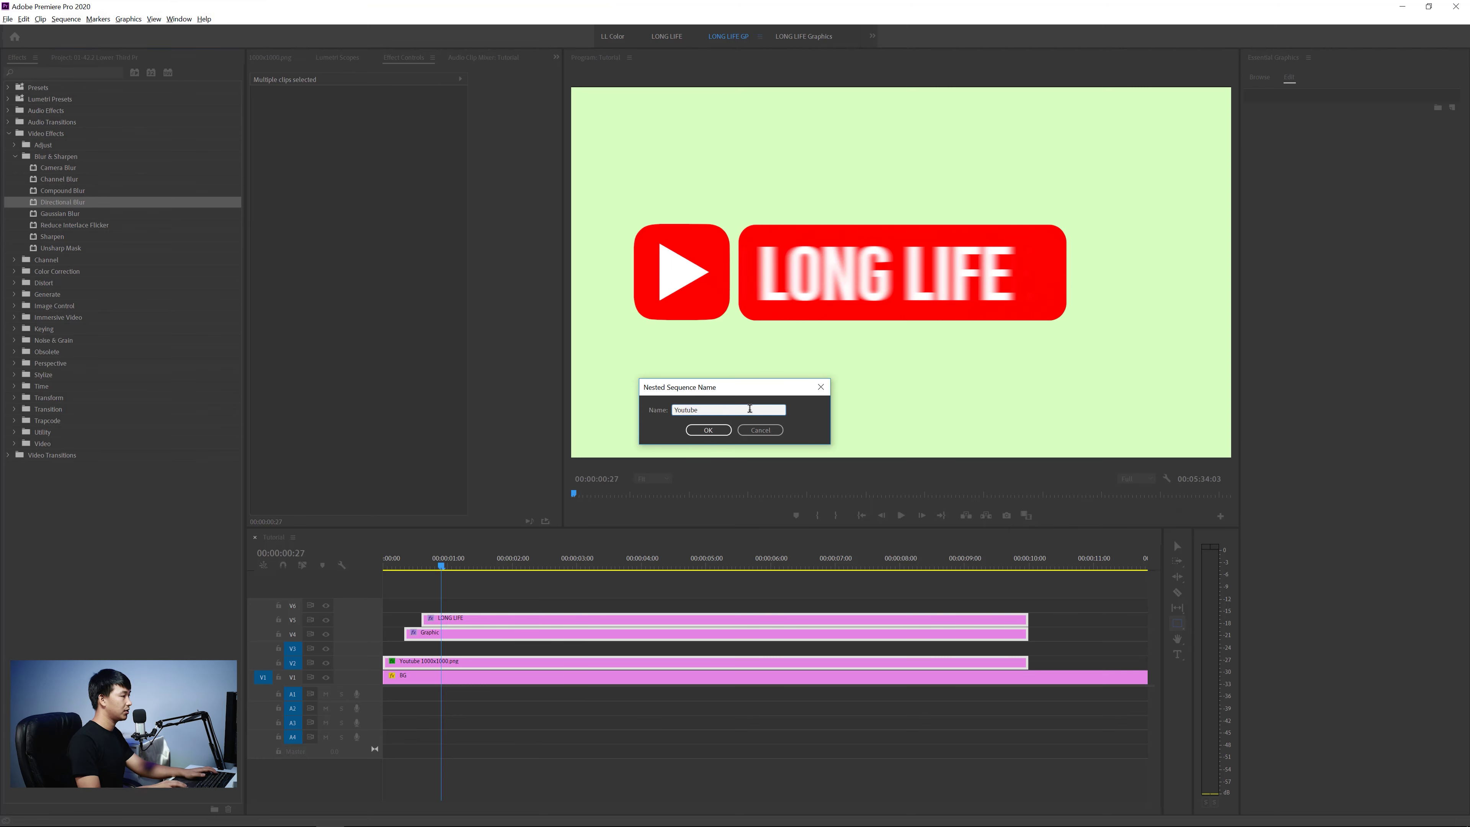
{"action": "key", "text": "Return"}
{"action": "key", "text": "Left"}
{"action": "key", "text": "Left"}
{"action": "left_click_drag", "start_coordinate": [405, 566], "coordinate": [367, 562]}
{"action": "key", "text": "space"}
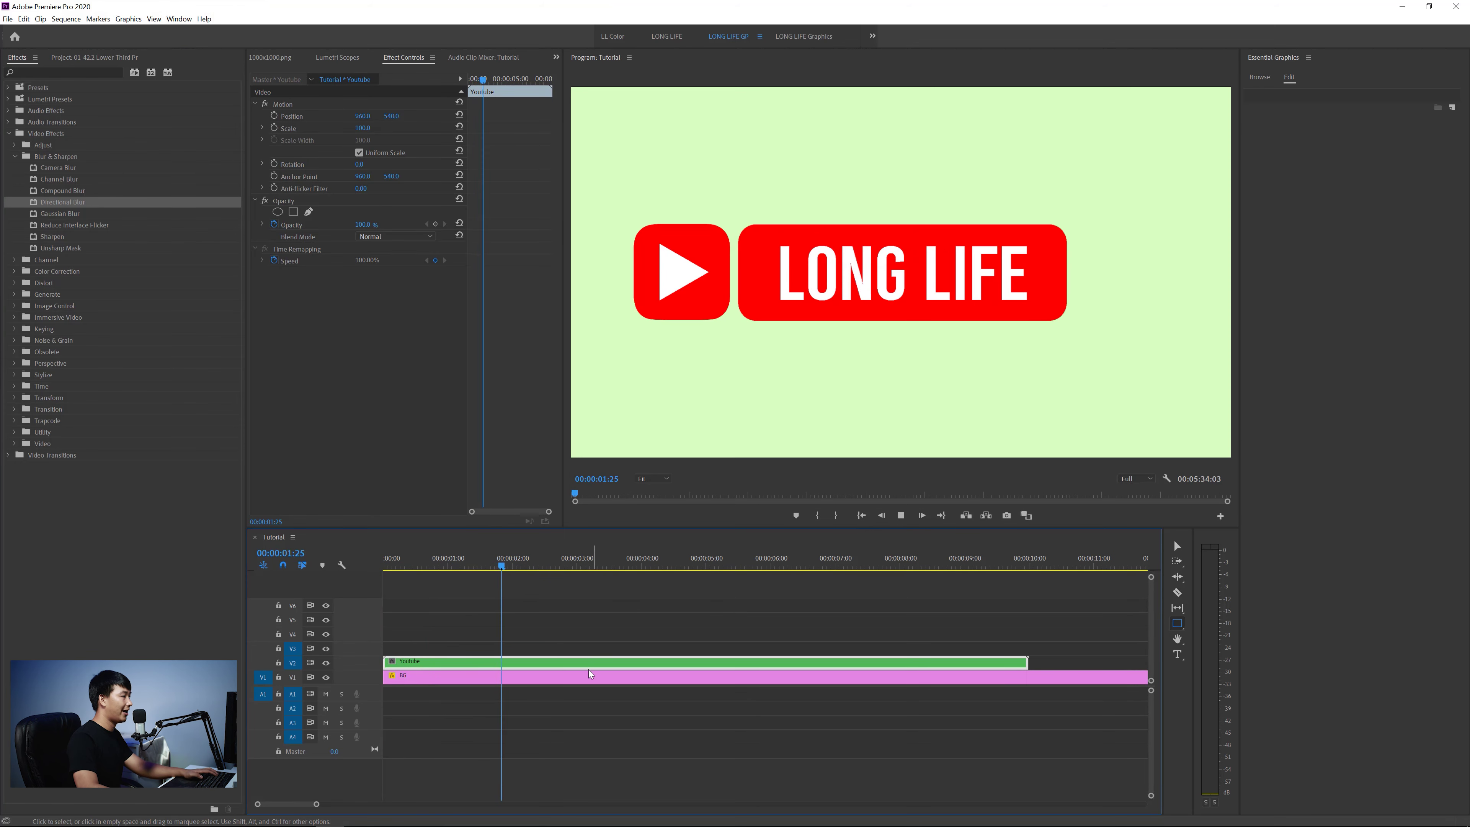
Step: Scale the Youtube nest down to 40.2 and move it to the bottom-left of the frame
{"action": "key", "text": "space"}
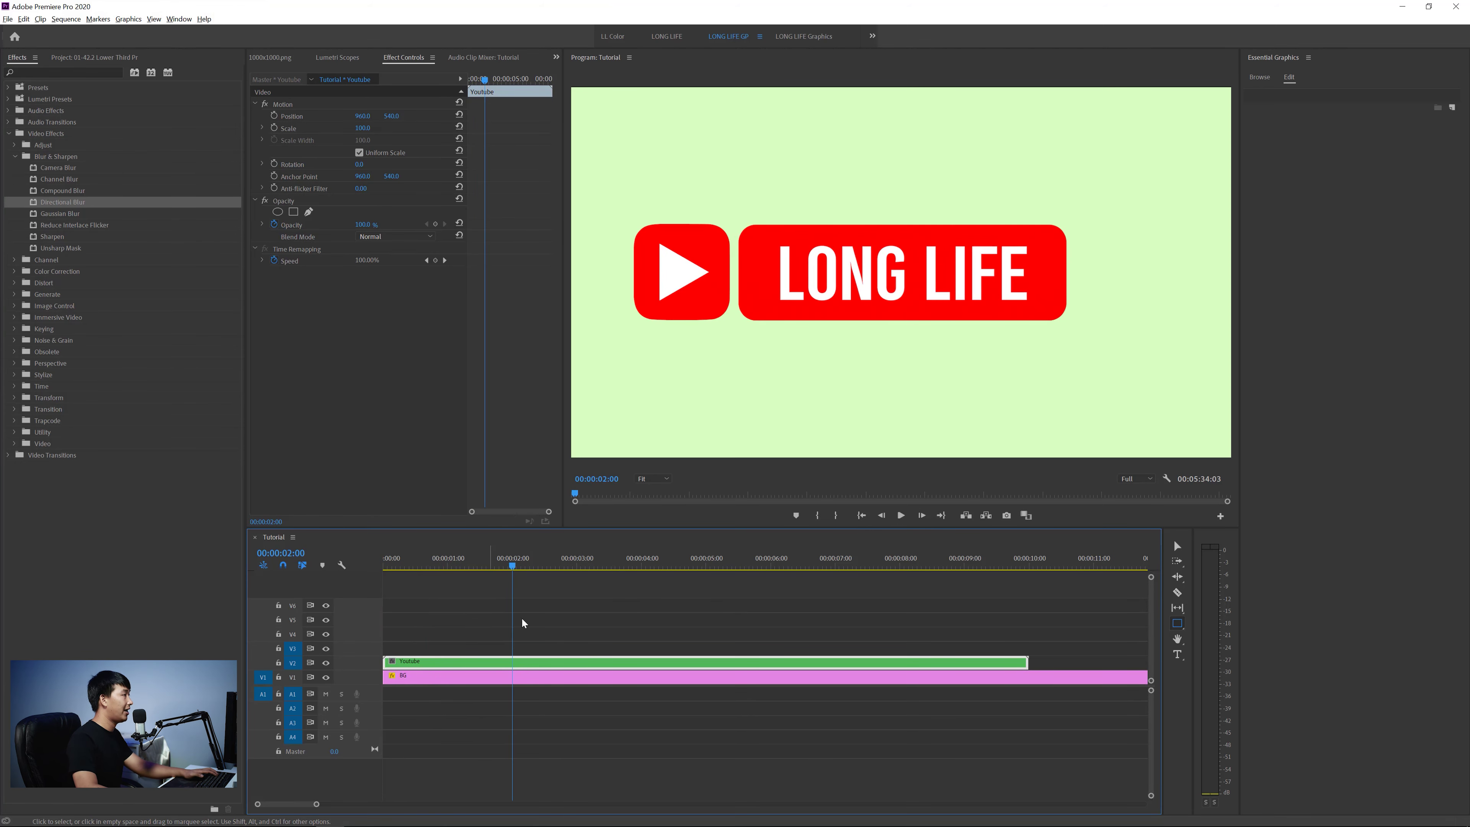
{"action": "left_click", "coordinate": [261, 127]}
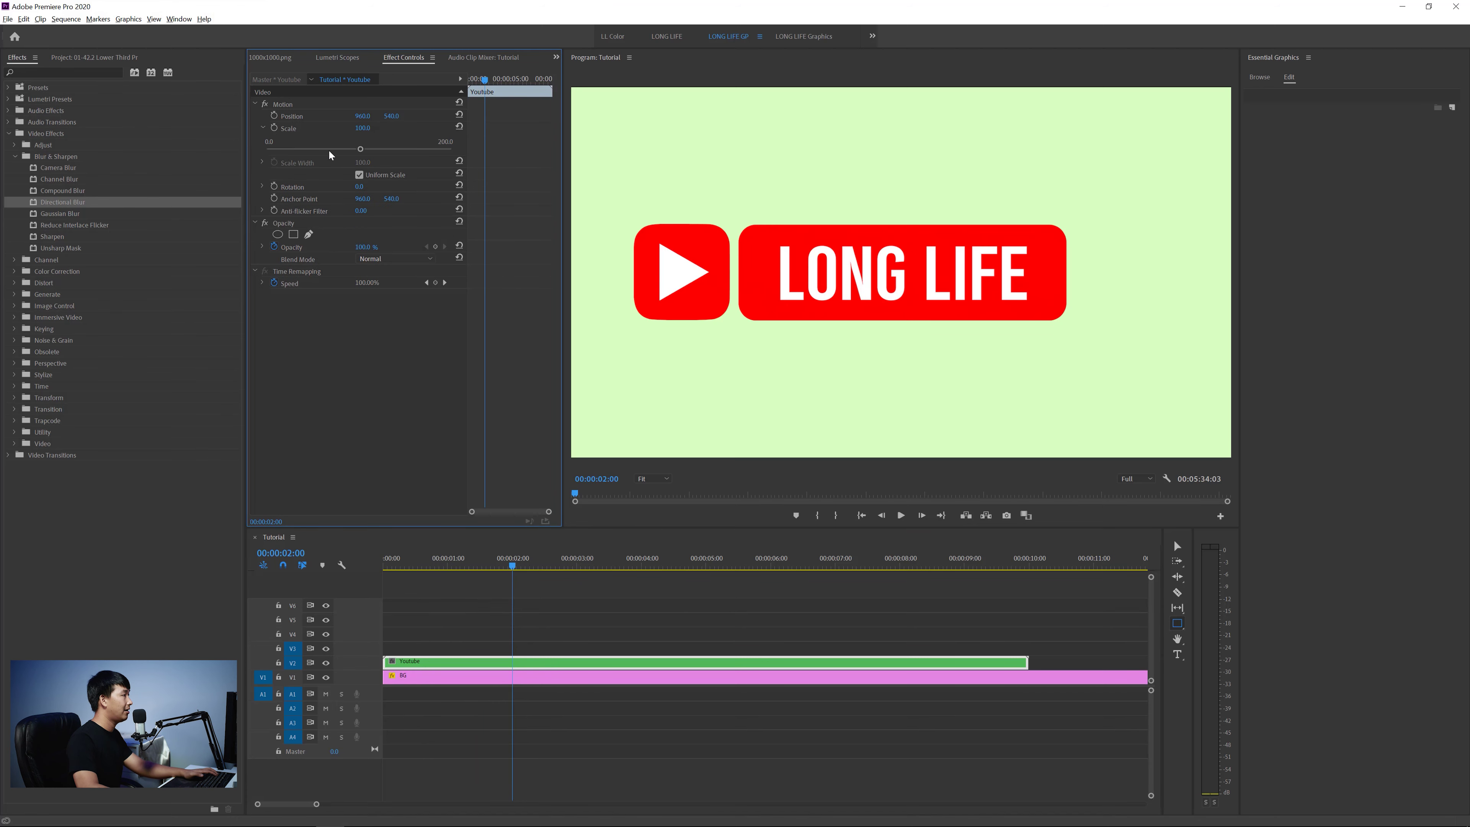
{"action": "left_click_drag", "start_coordinate": [329, 150], "coordinate": [302, 151]}
{"action": "left_click", "coordinate": [289, 105]}
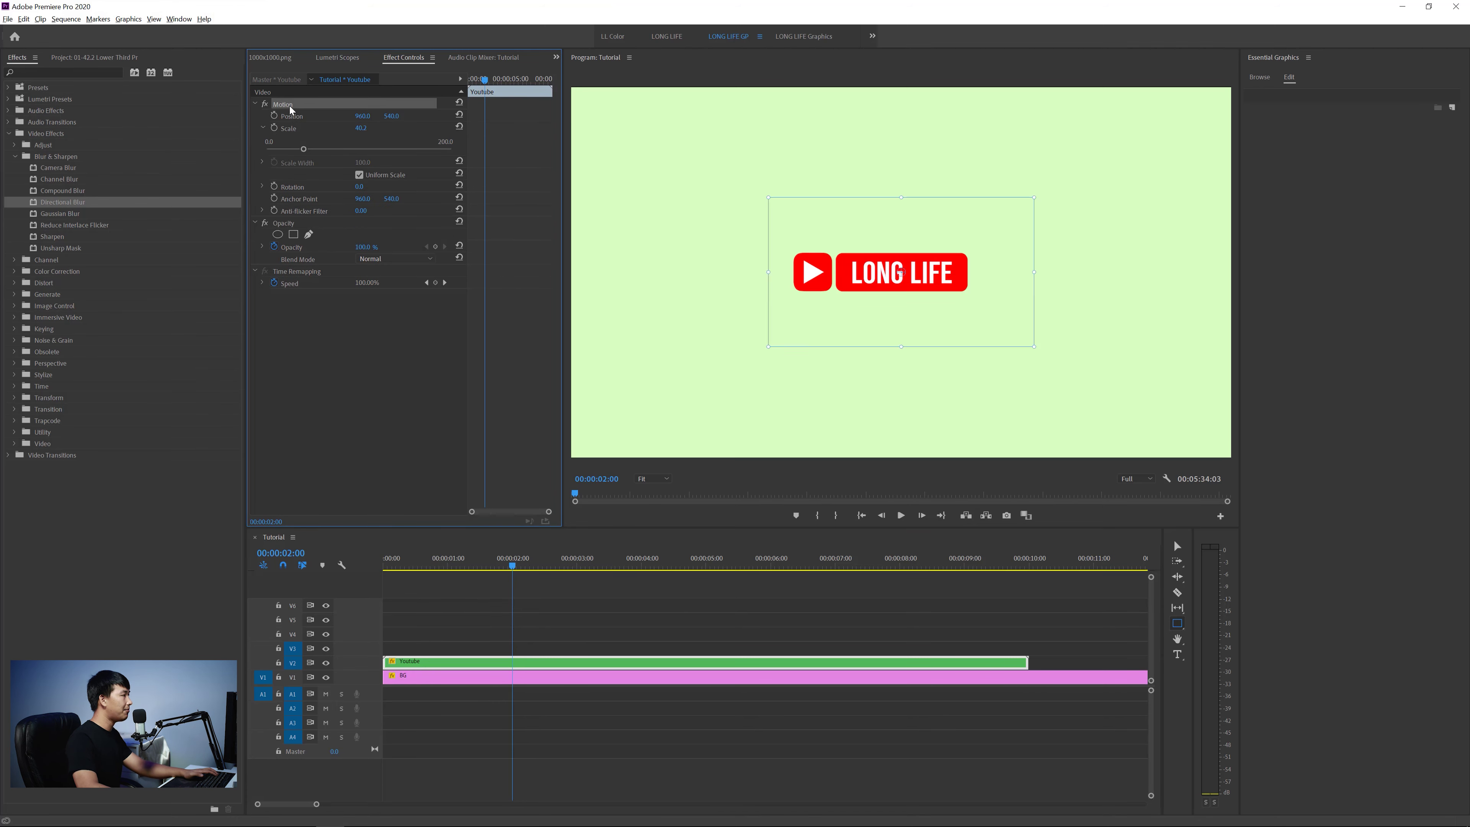
{"action": "left_click_drag", "start_coordinate": [913, 293], "coordinate": [749, 469]}
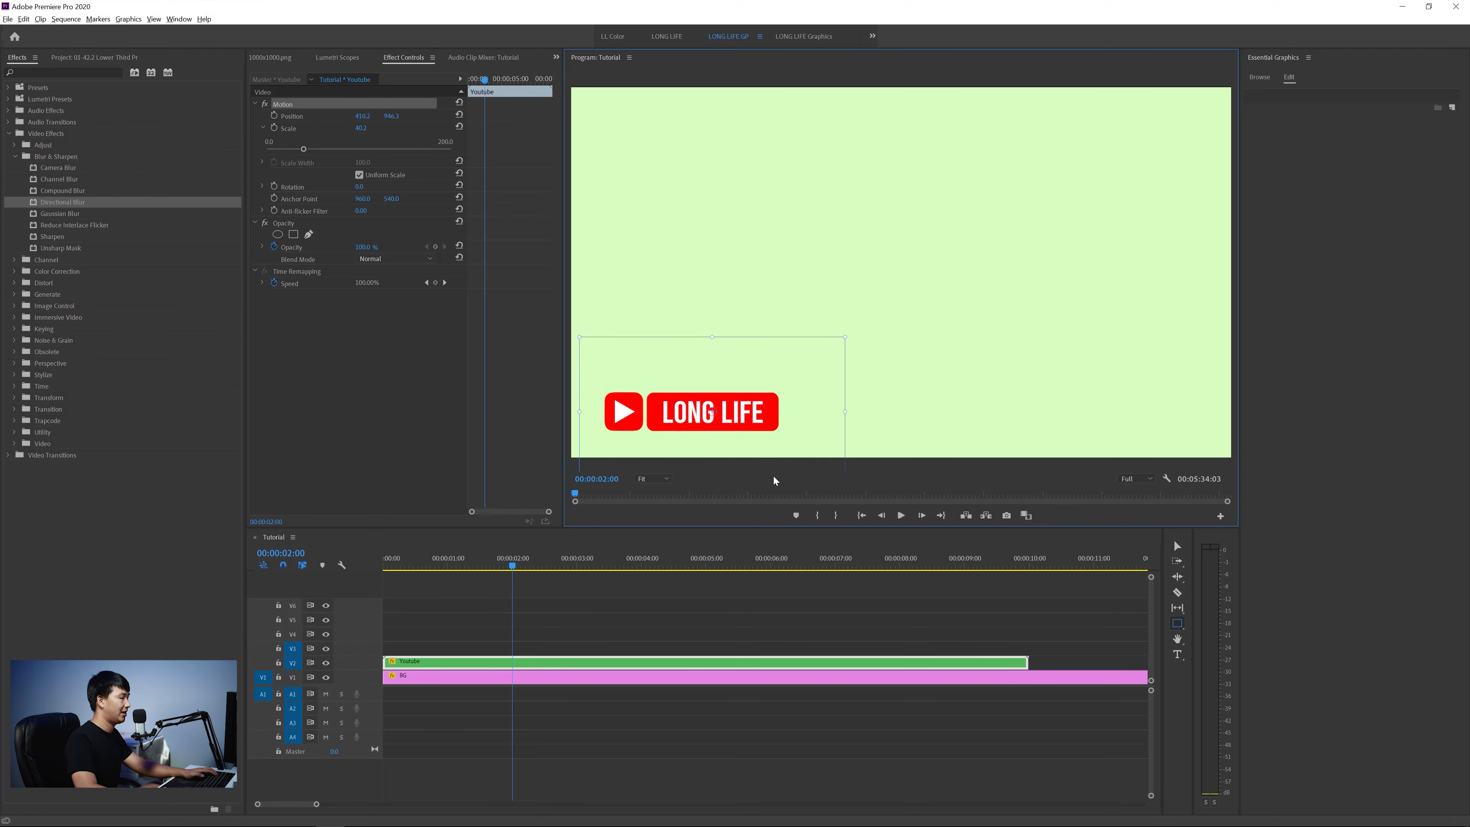
Step: Hide the green BG track on V1 and reset the nest's Motion to default
{"action": "left_click", "coordinate": [94, 57]}
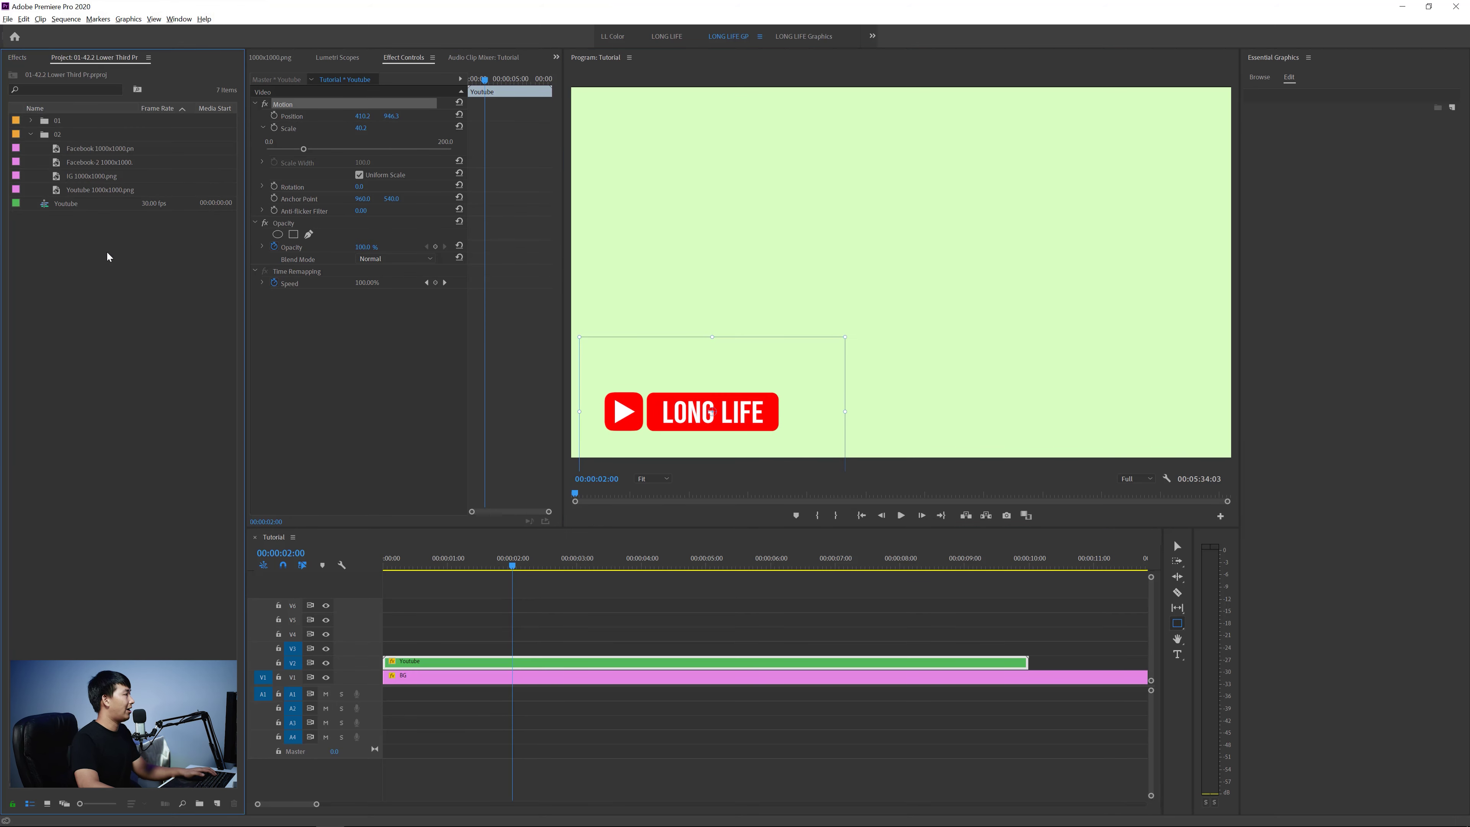
{"action": "left_click", "coordinate": [59, 207]}
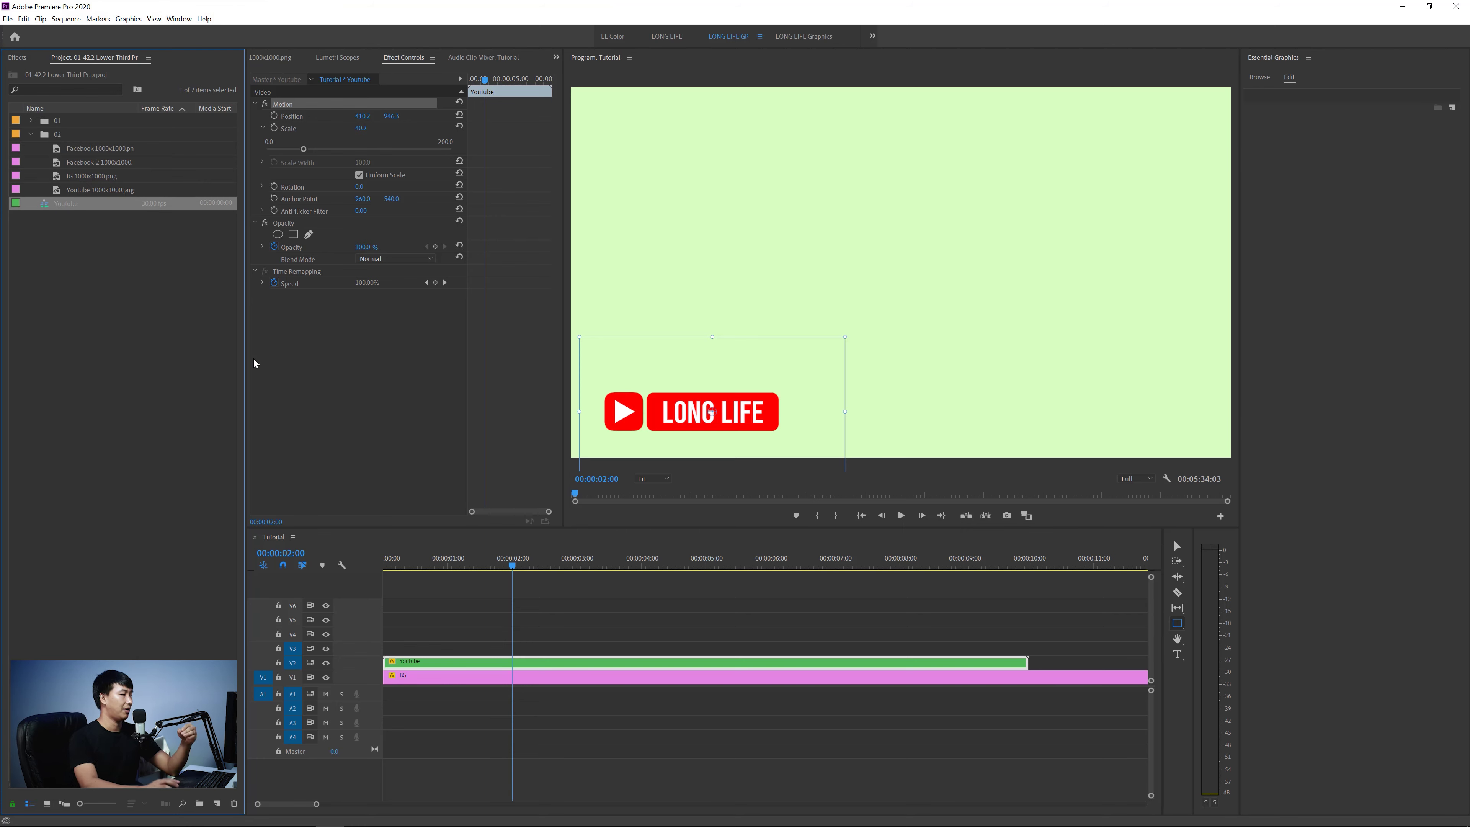
{"action": "left_click", "coordinate": [328, 679]}
{"action": "left_click", "coordinate": [328, 680]}
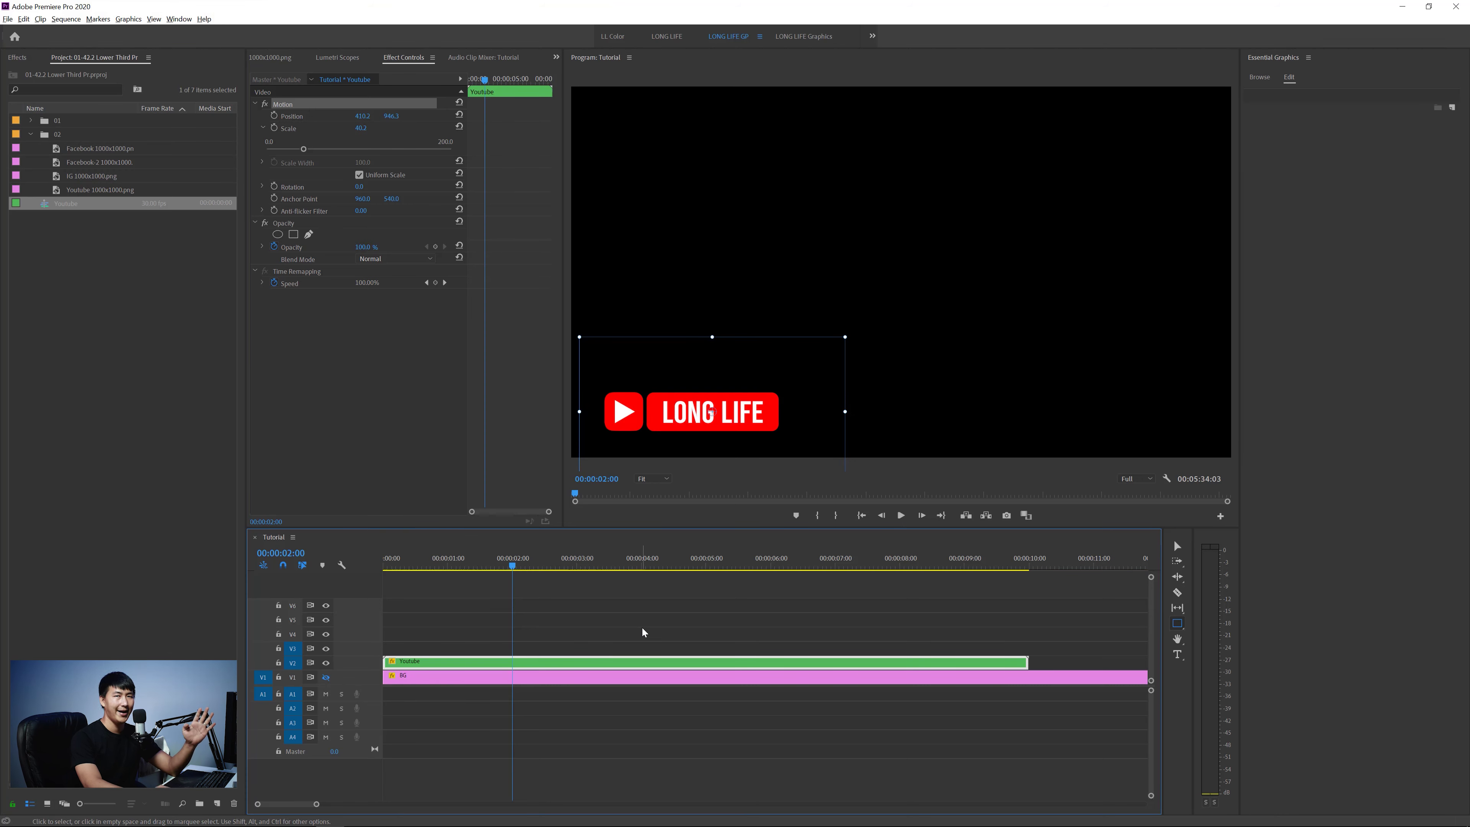
{"action": "left_click", "coordinate": [460, 103]}
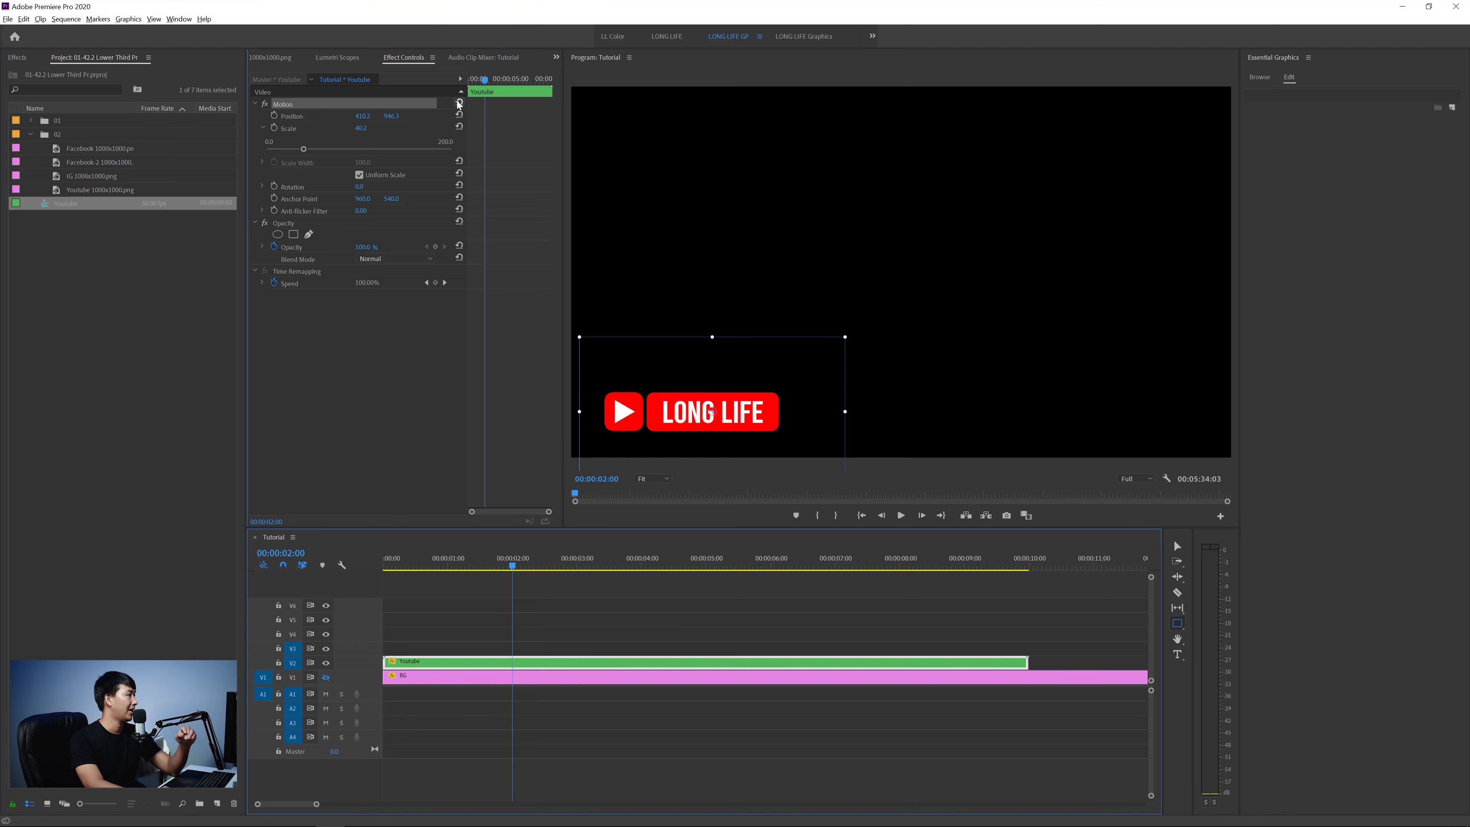
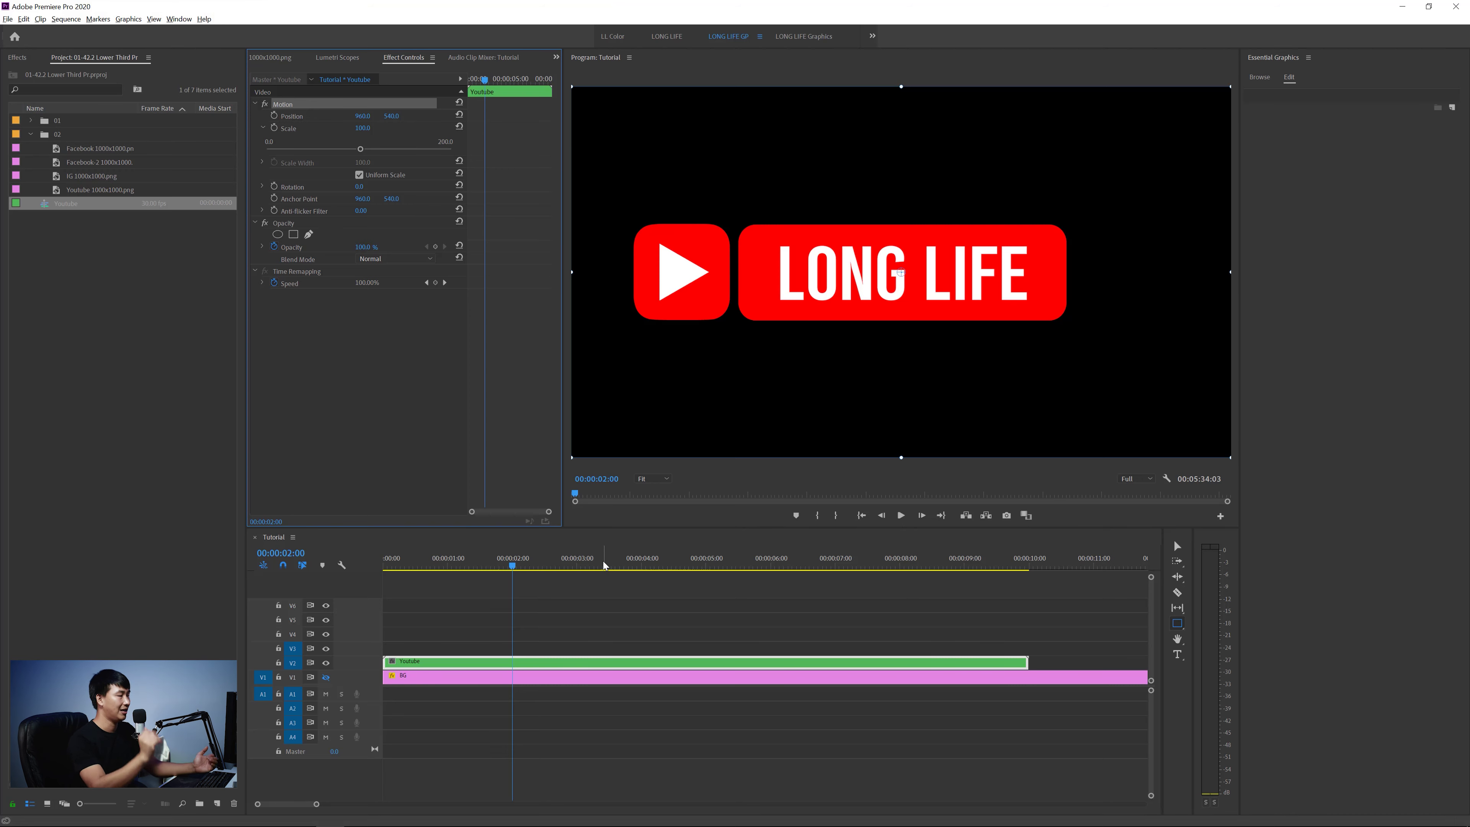
Step: Turn the green V1 background back on and shrink the YouTube badge to about 49.5 scale in the lower-left
{"action": "left_click", "coordinate": [326, 677]}
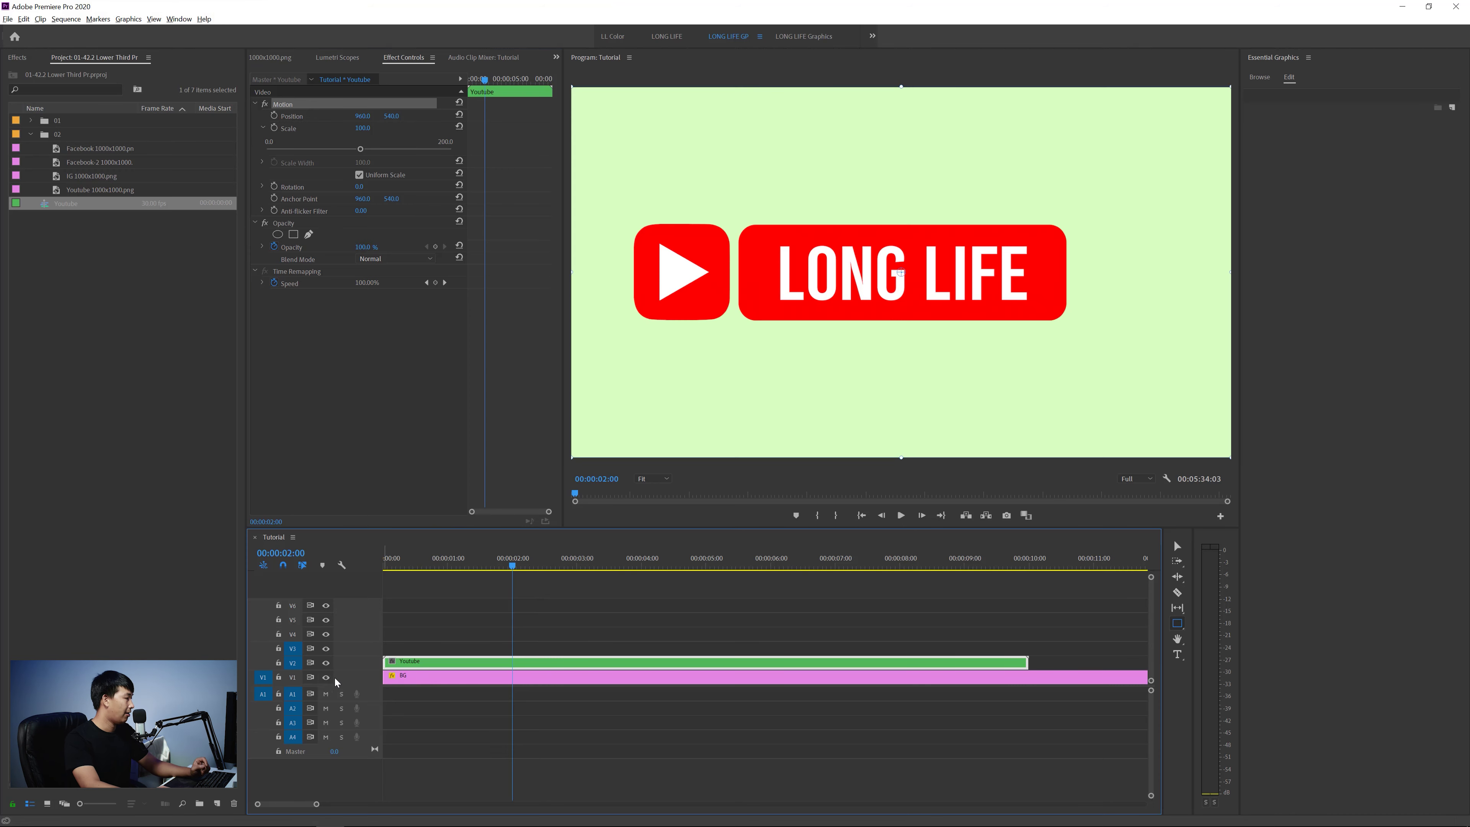
{"action": "left_click_drag", "start_coordinate": [360, 150], "coordinate": [320, 149]}
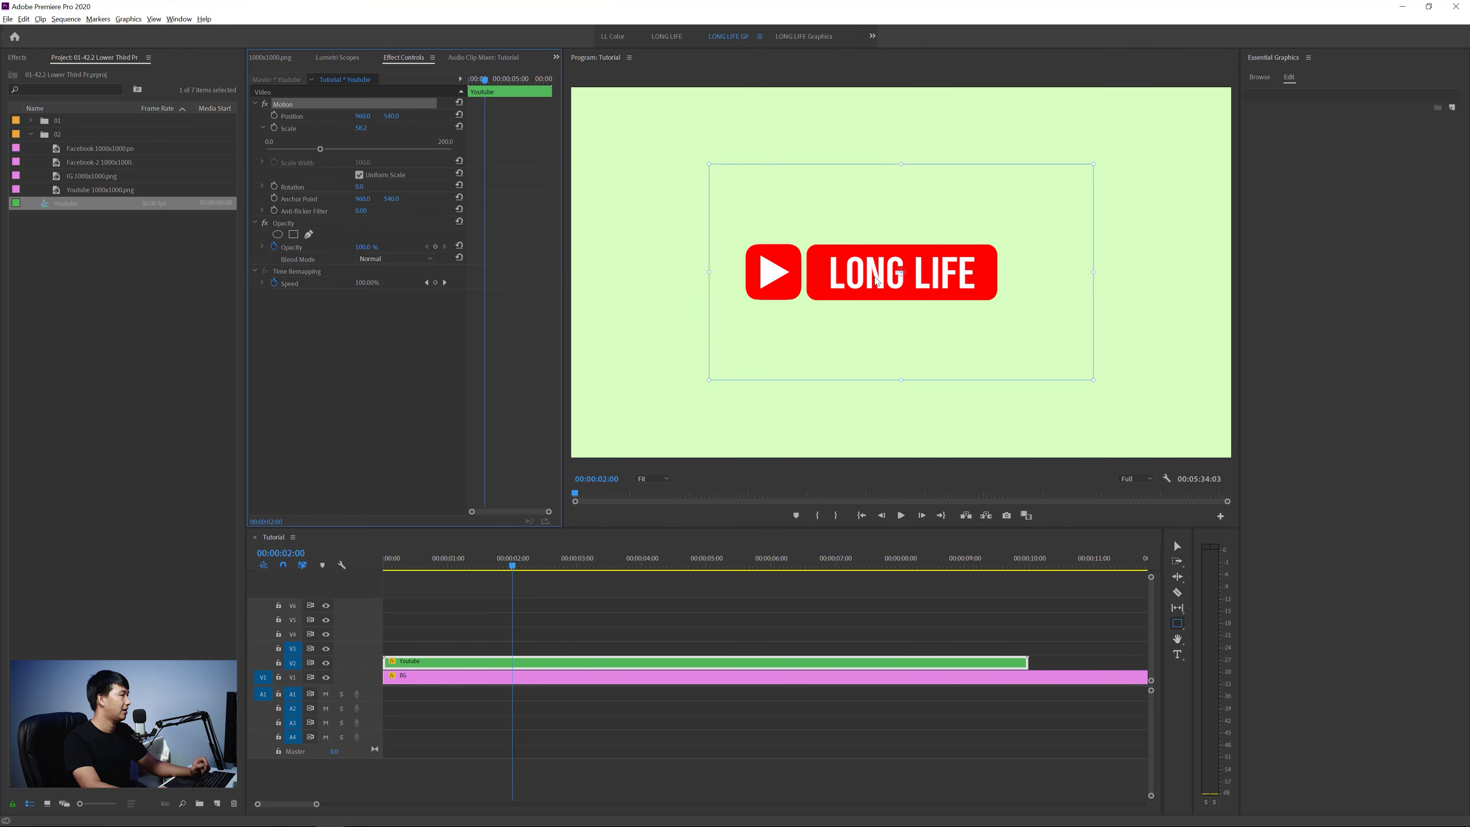
{"action": "left_click_drag", "start_coordinate": [902, 273], "coordinate": [749, 400]}
{"action": "left_click_drag", "start_coordinate": [320, 150], "coordinate": [312, 149]}
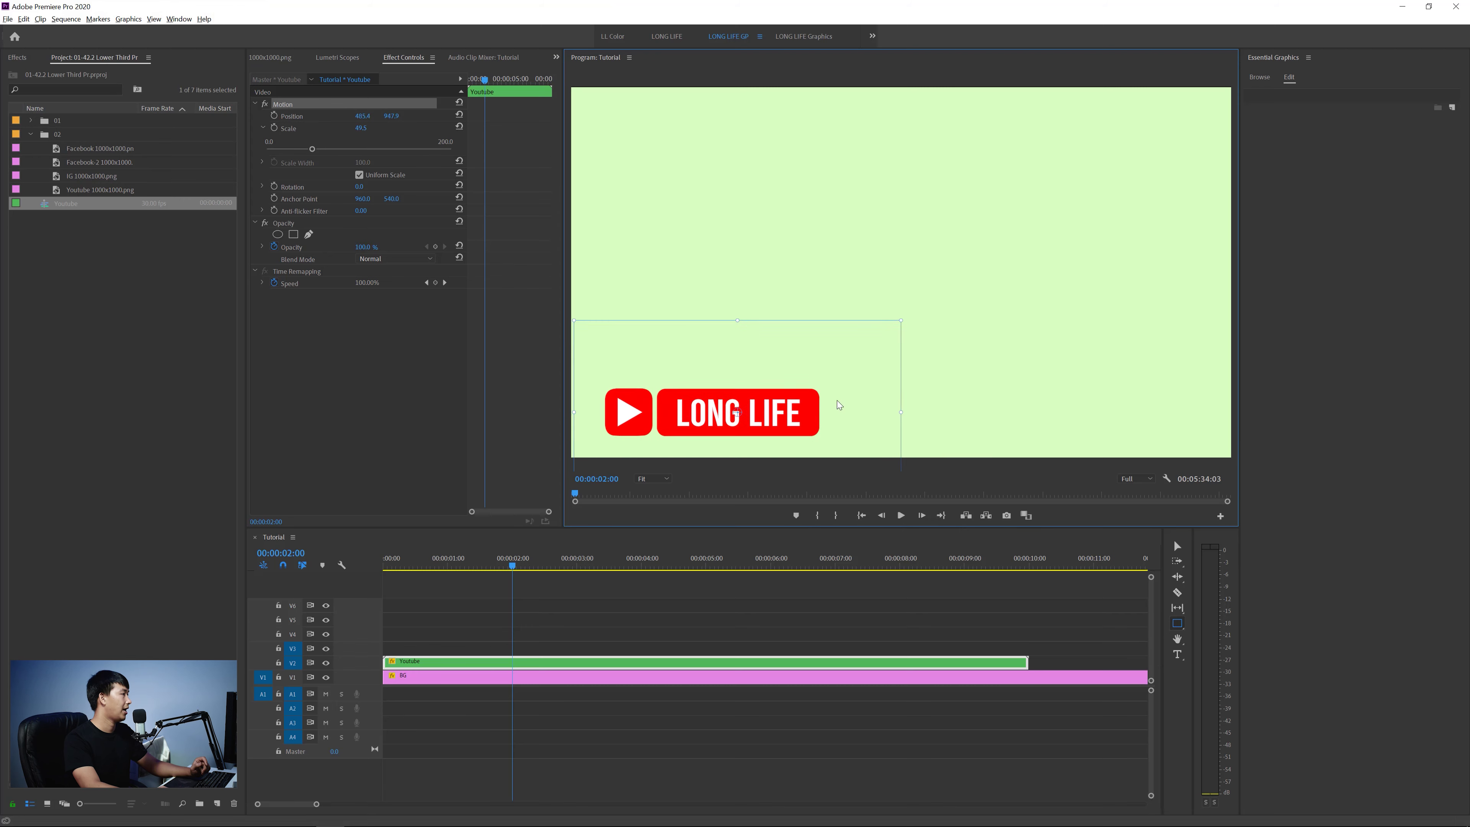
{"action": "left_click", "coordinate": [99, 168]}
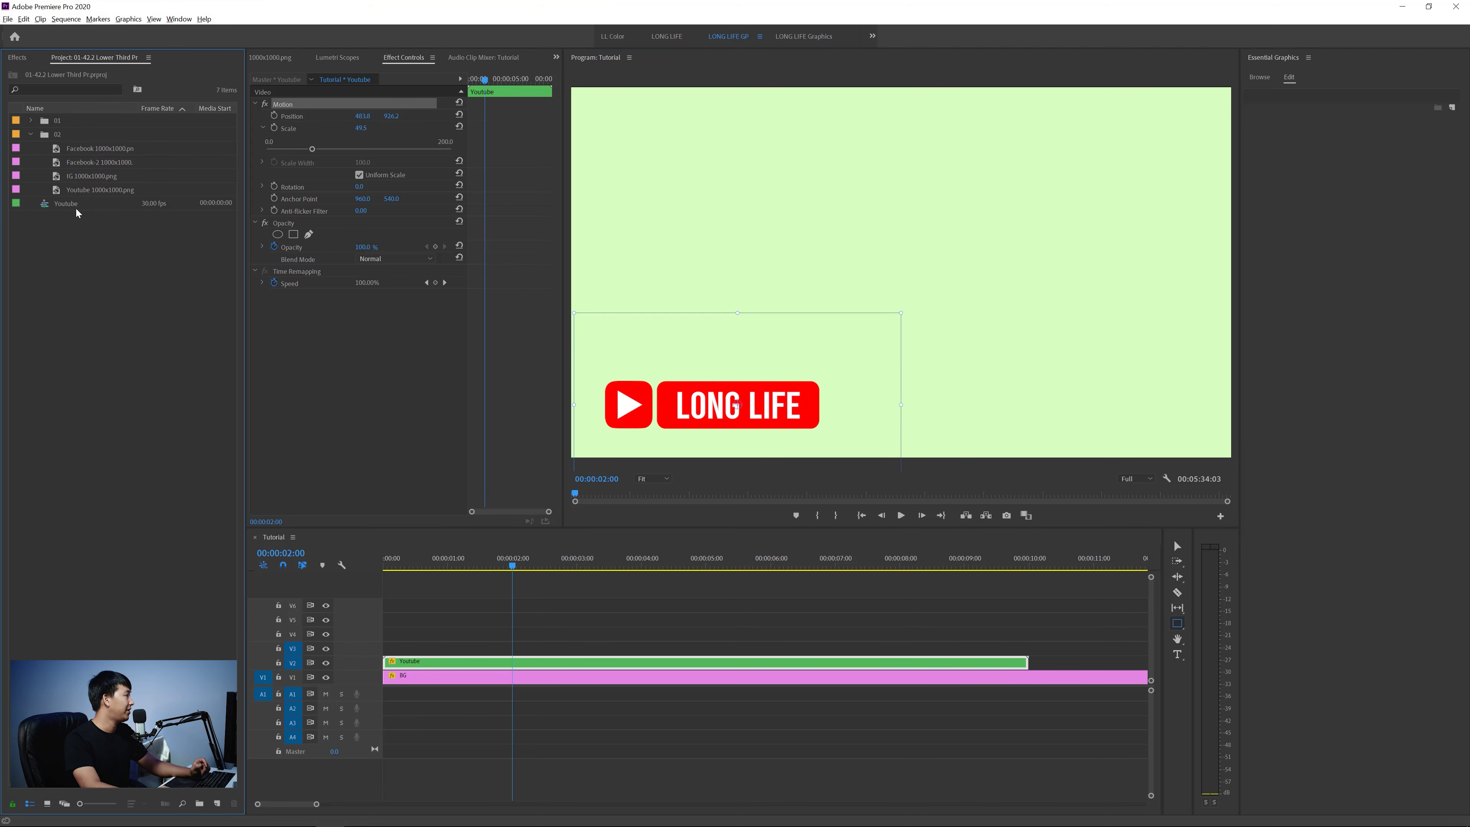
{"action": "left_click", "coordinate": [64, 206]}
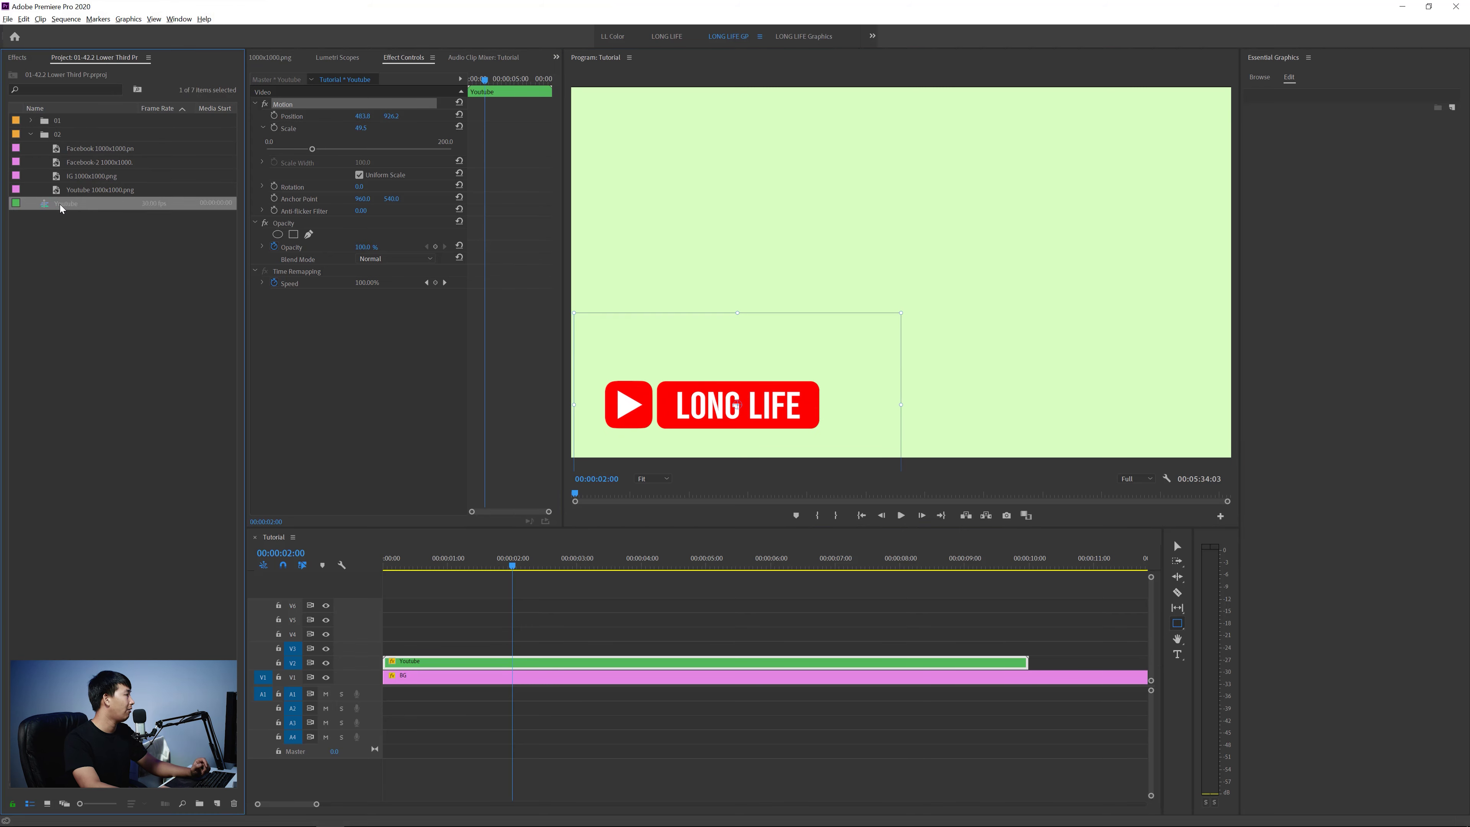
Step: Duplicate the Youtube sequence, rename the copy 'Facebook', and open it in the timeline
{"action": "right_click", "coordinate": [65, 209]}
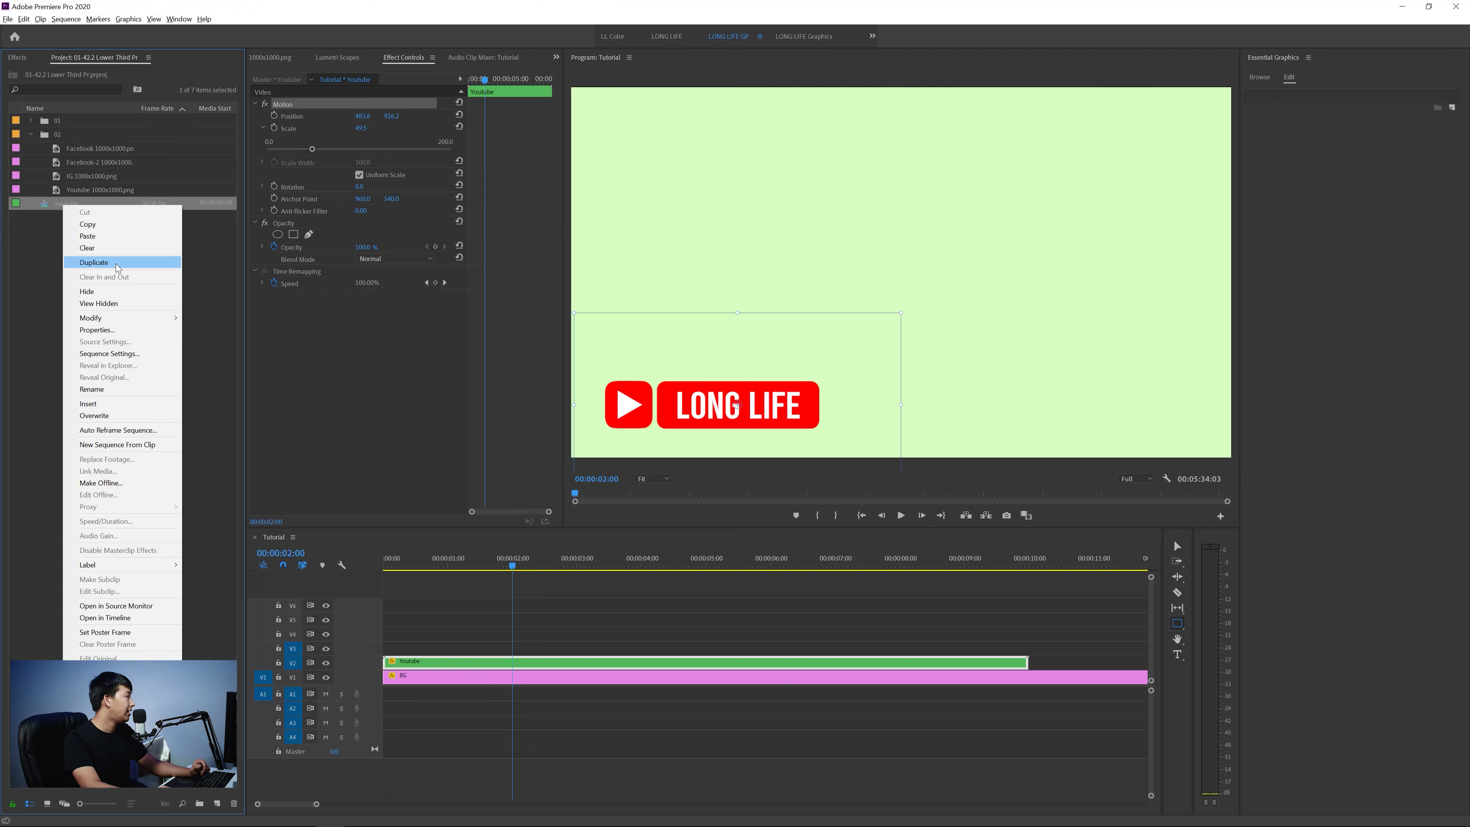
{"action": "left_click", "coordinate": [93, 263]}
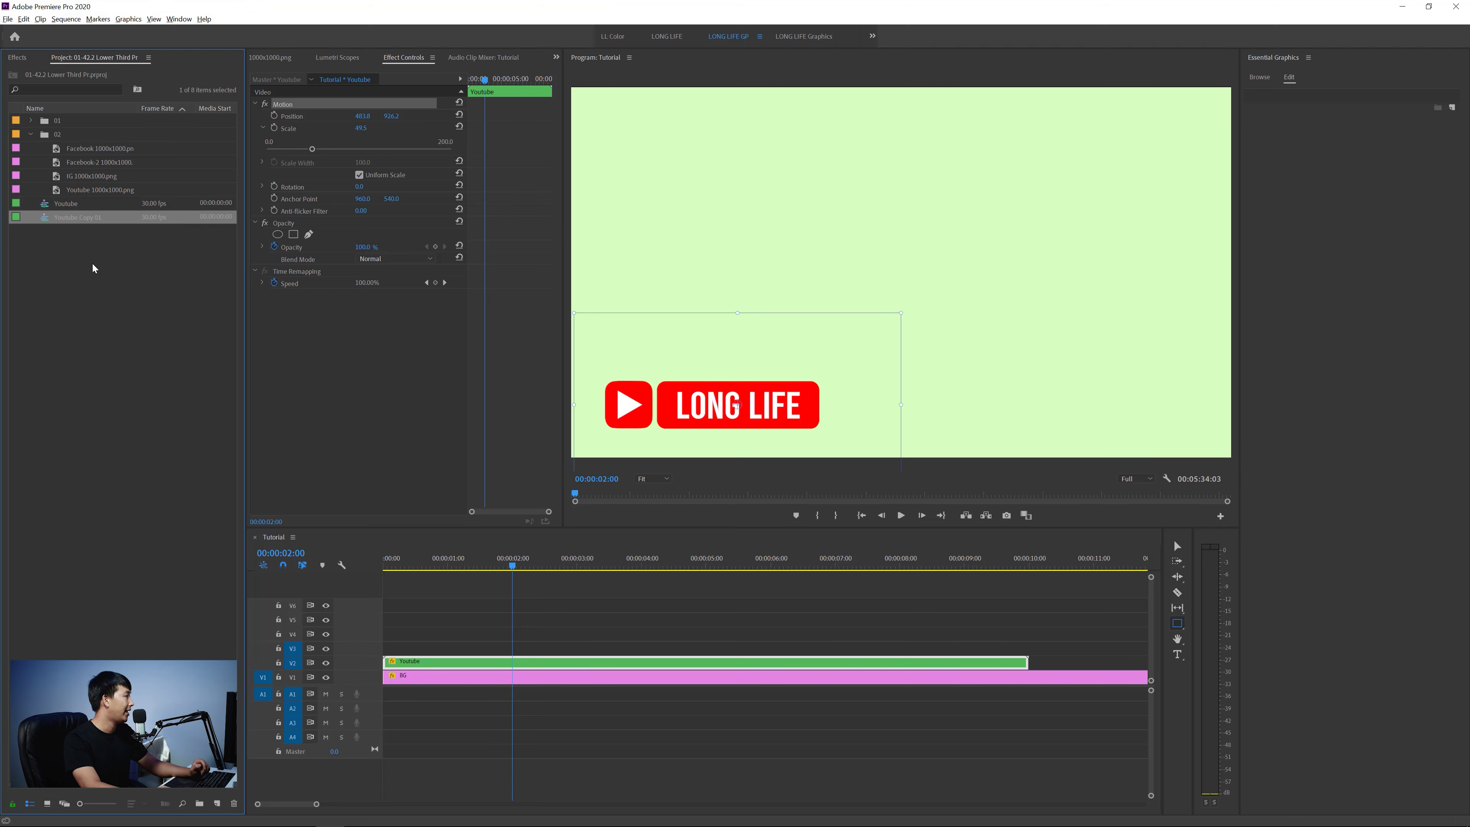
{"action": "left_click", "coordinate": [73, 218]}
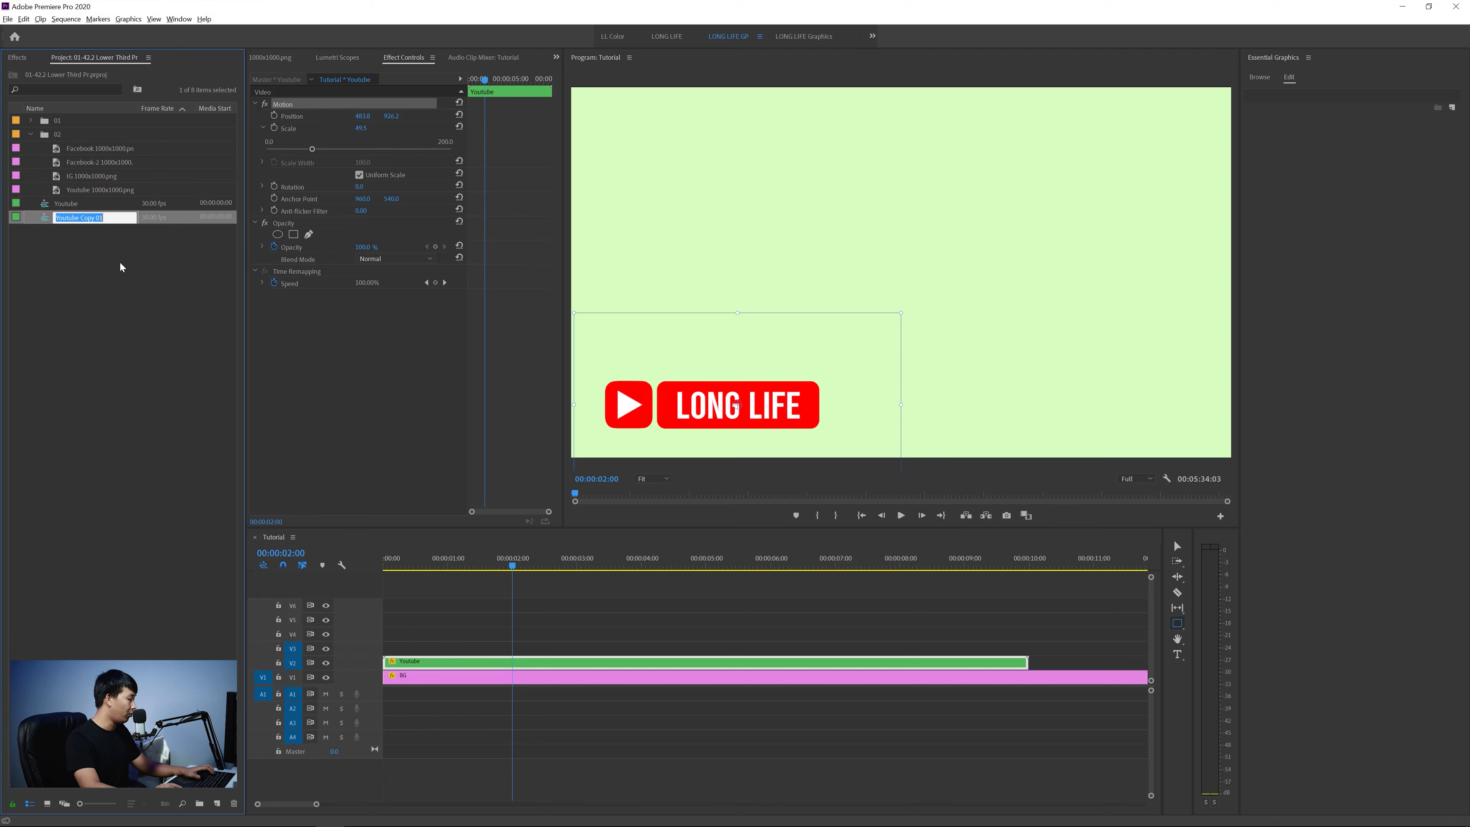
{"action": "type", "text": "Facebook"}
{"action": "left_click", "coordinate": [26, 259]}
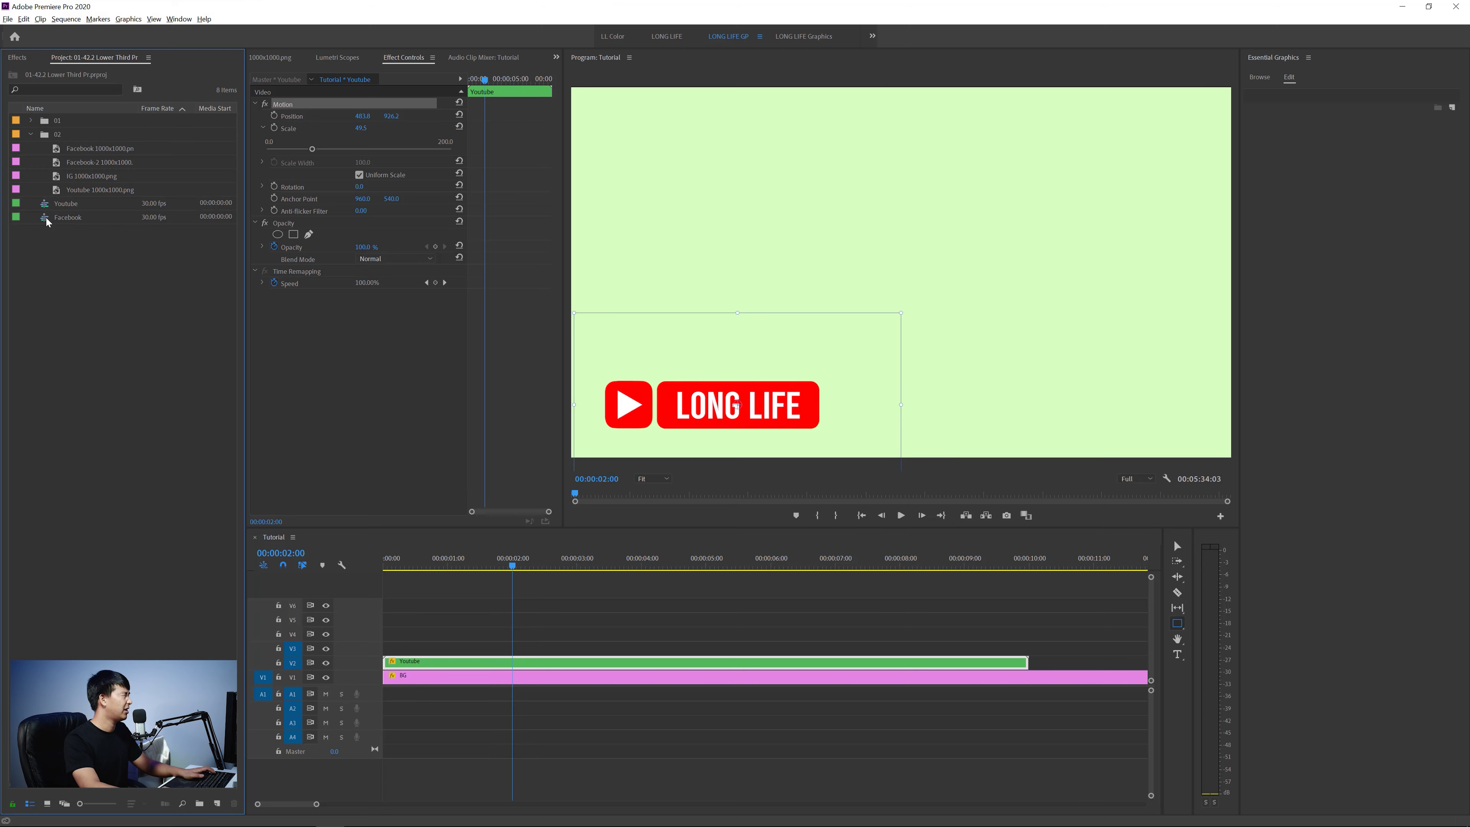
{"action": "double_click", "coordinate": [47, 217]}
{"action": "mouse_move", "coordinate": [451, 564]}
{"action": "left_mouse_down"}
{"action": "mouse_move", "coordinate": [385, 567]}
{"action": "mouse_move", "coordinate": [587, 566]}
{"action": "left_mouse_up"}
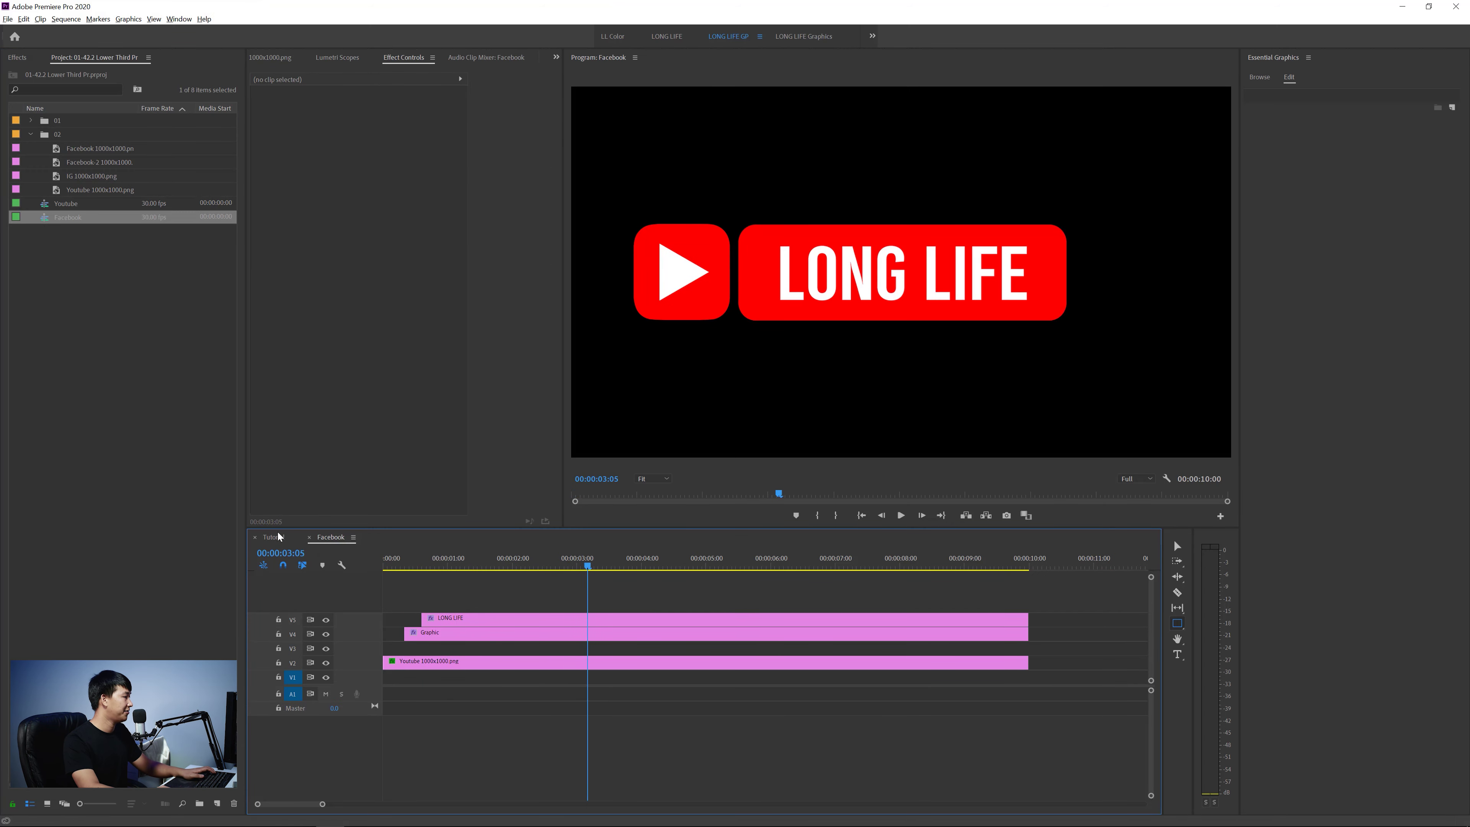
Step: Preview the Facebook 1000x1000 and Facebook-2 images in the Source monitor
{"action": "left_click", "coordinate": [491, 665]}
{"action": "left_click", "coordinate": [154, 239]}
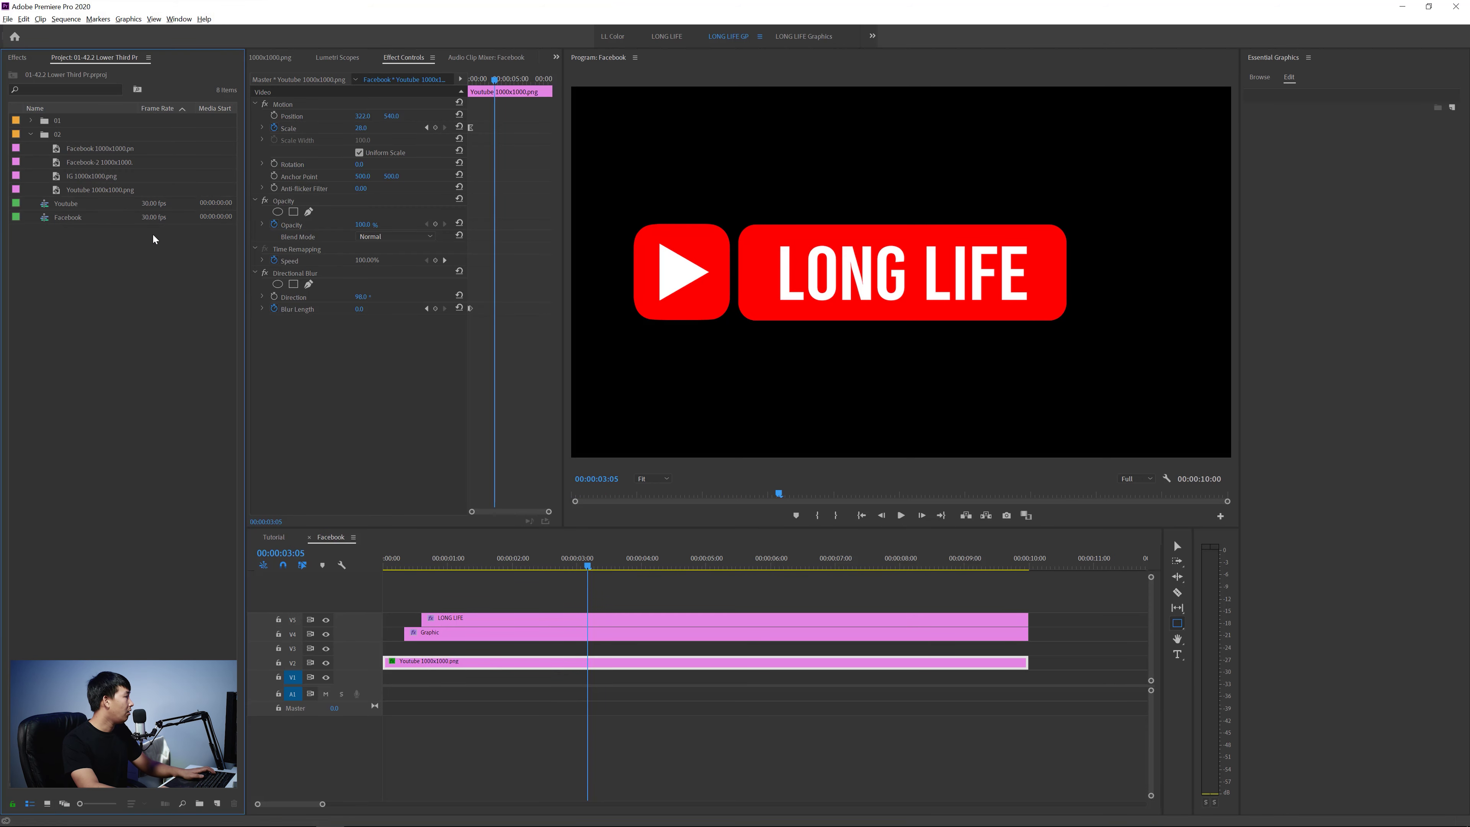
{"action": "double_click", "coordinate": [56, 164]}
{"action": "double_click", "coordinate": [56, 150]}
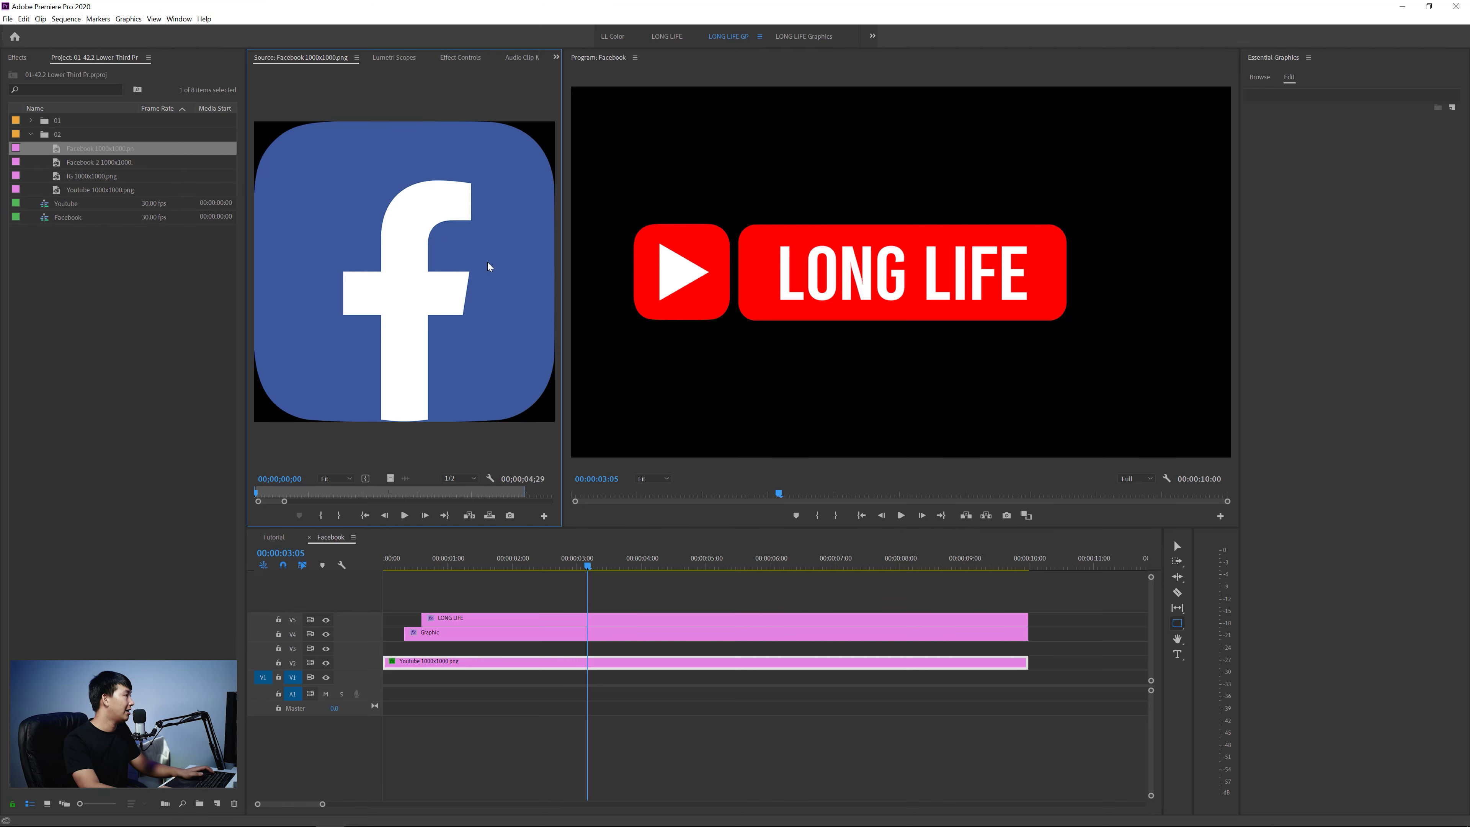
{"action": "double_click", "coordinate": [59, 164]}
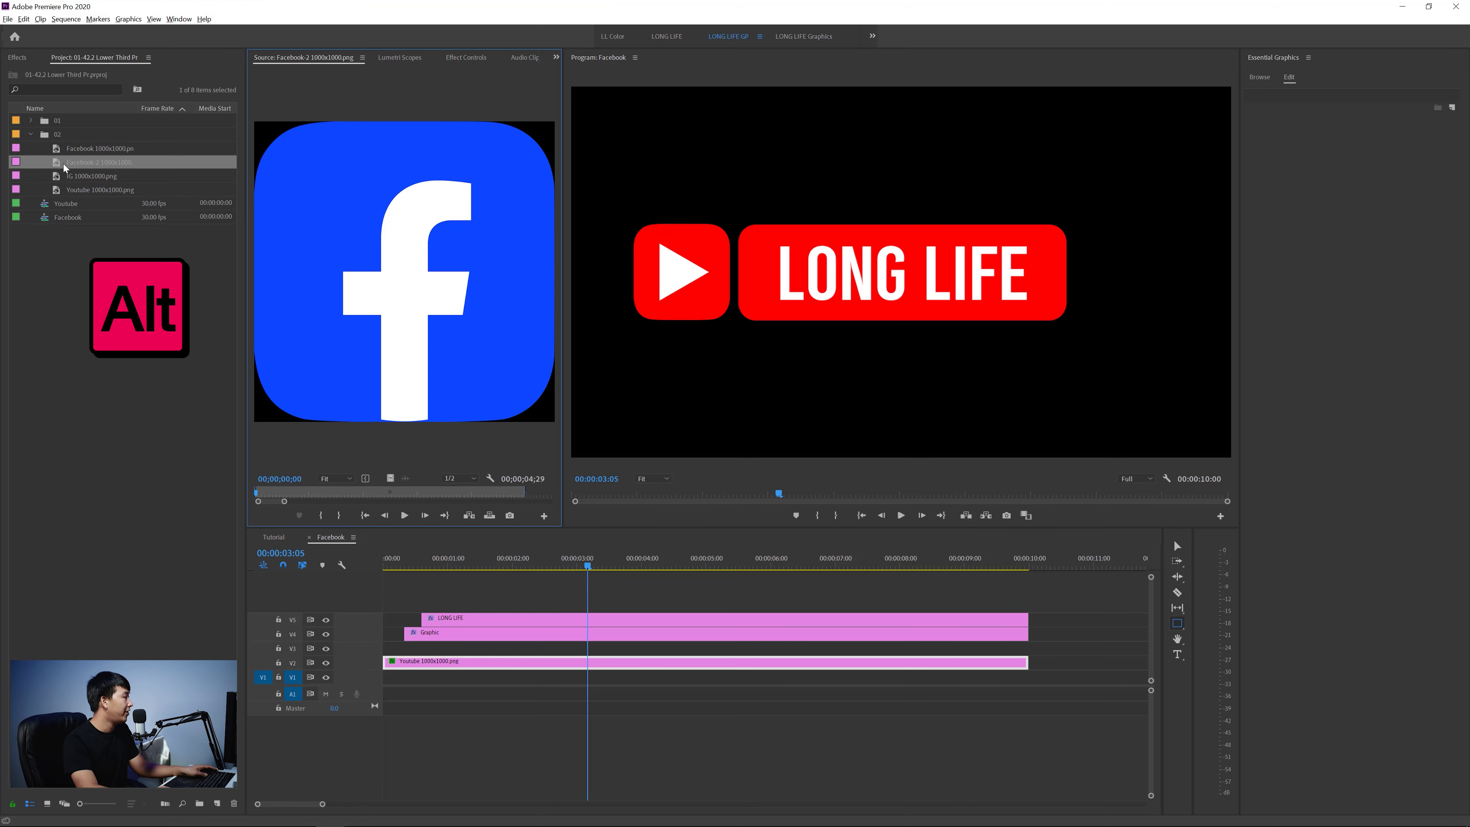
Step: Replace the YouTube logo clip on V2 with Facebook-2 and play back to check it
{"action": "left_click", "coordinate": [85, 165]}
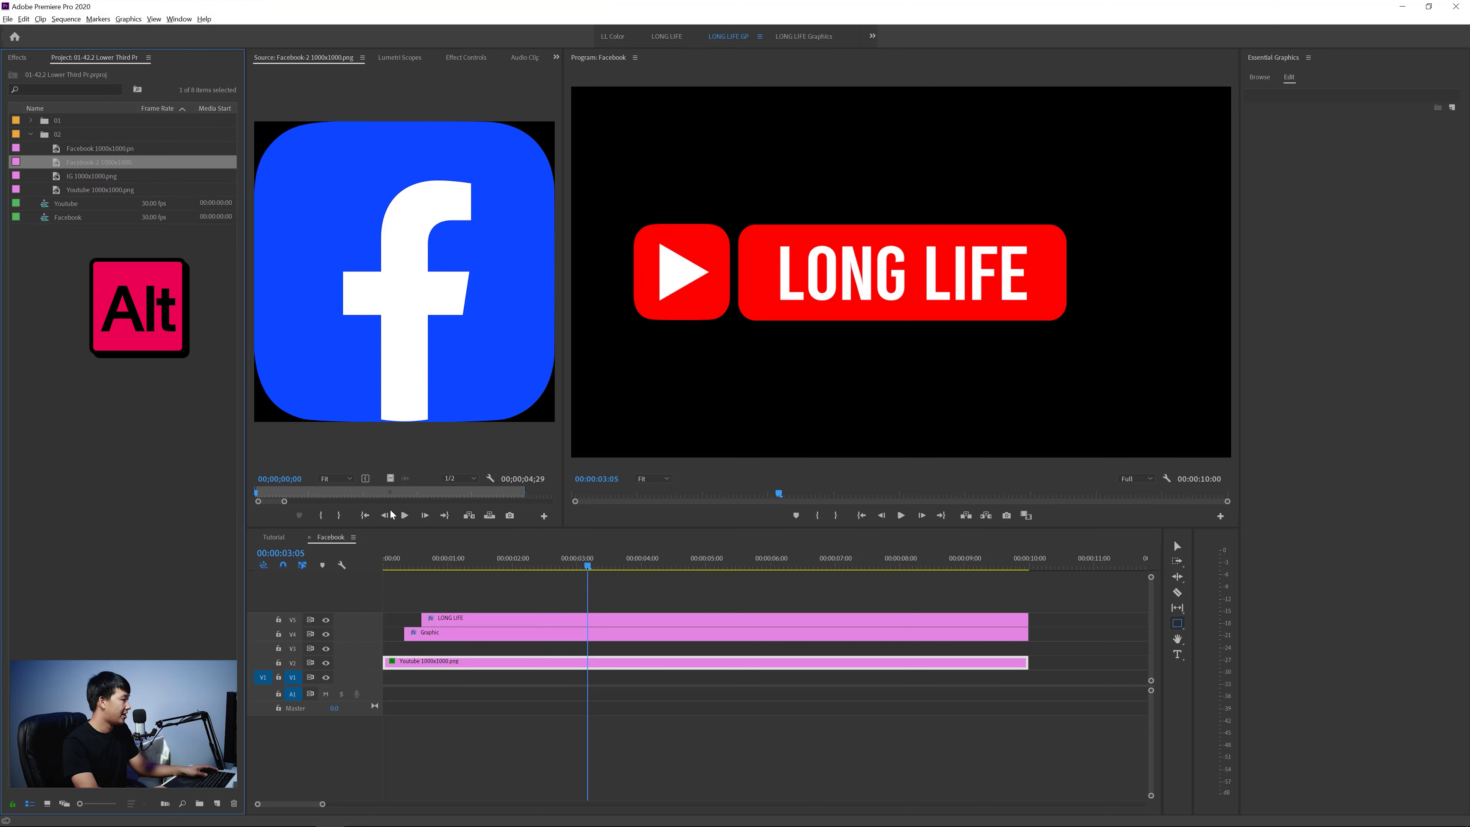
{"action": "left_click_drag", "start_coordinate": [392, 514], "coordinate": [467, 661]}
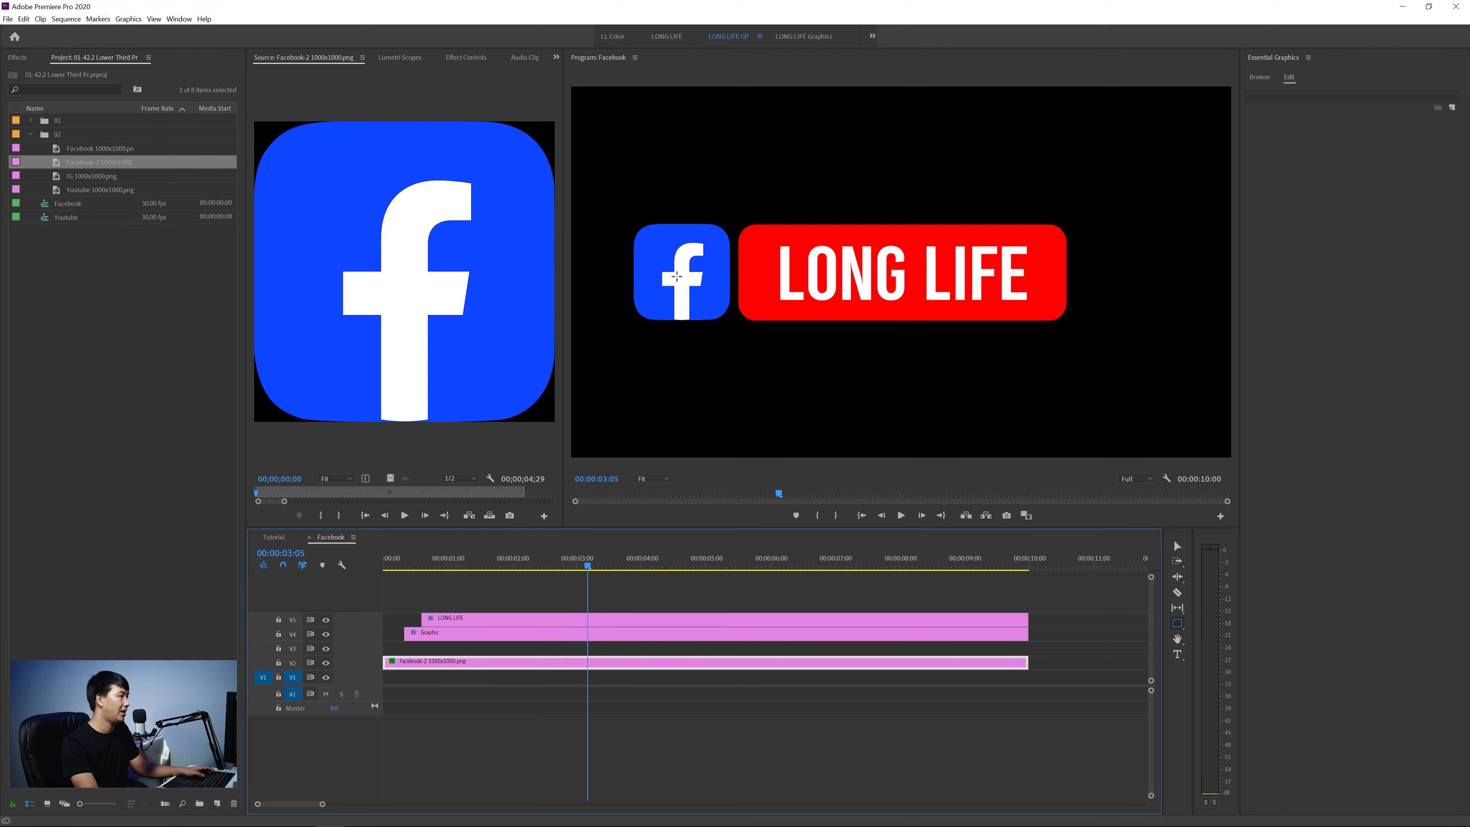
{"action": "left_click_drag", "start_coordinate": [561, 565], "coordinate": [385, 570]}
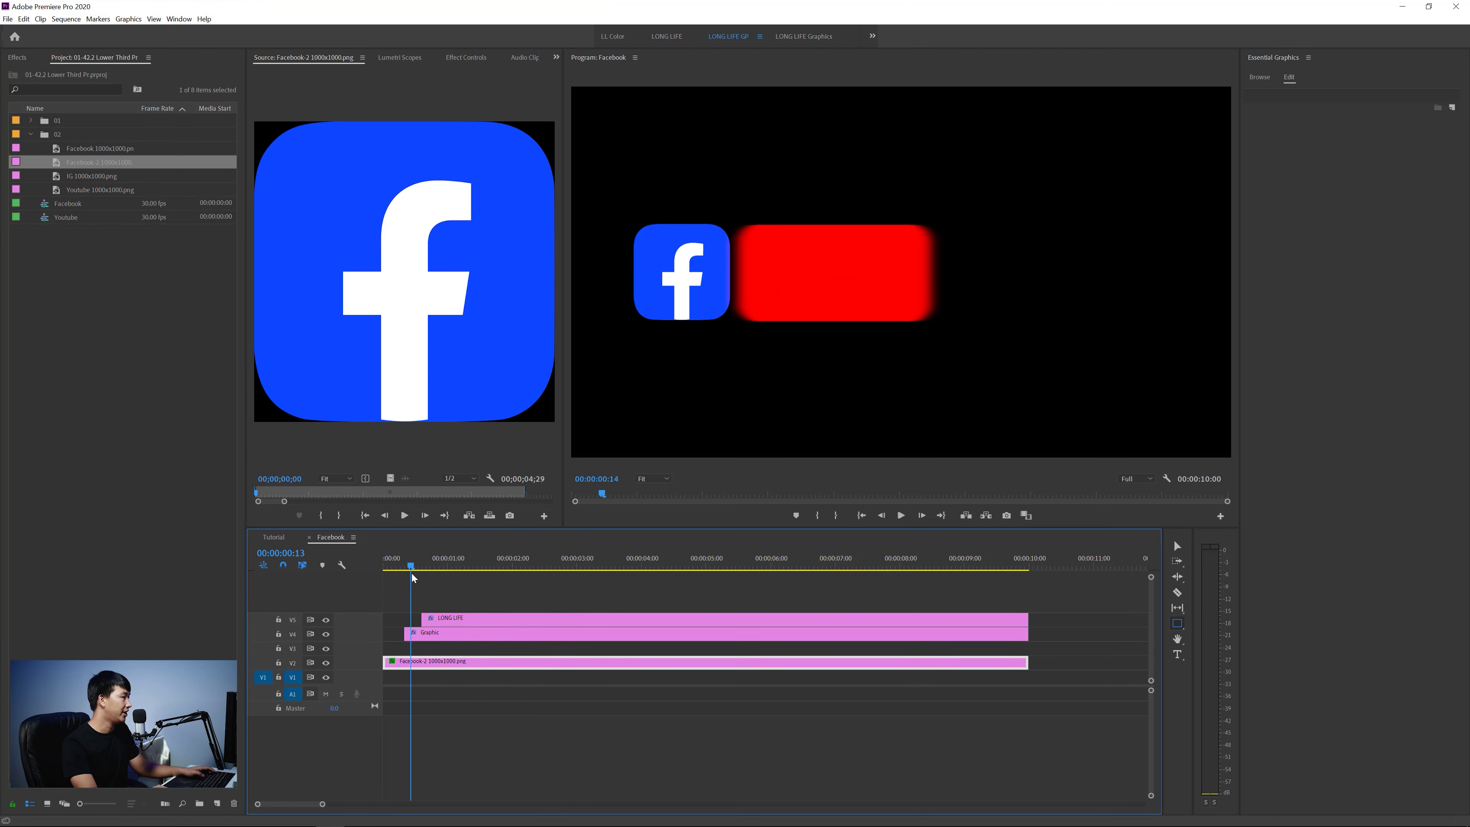
{"action": "key", "text": "space"}
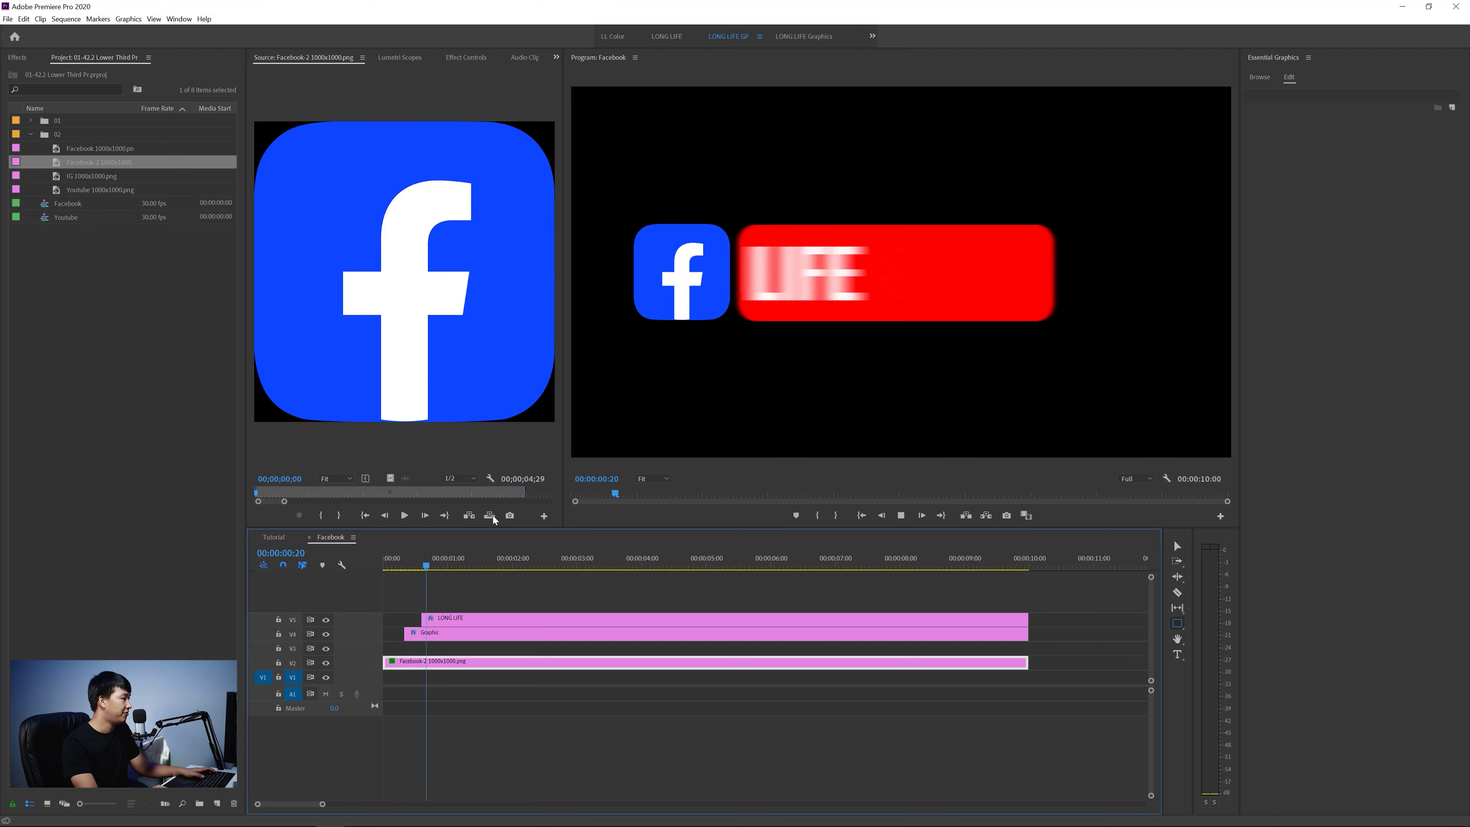
{"action": "left_click", "coordinate": [390, 558]}
{"action": "left_click_drag", "start_coordinate": [389, 558], "coordinate": [441, 565]}
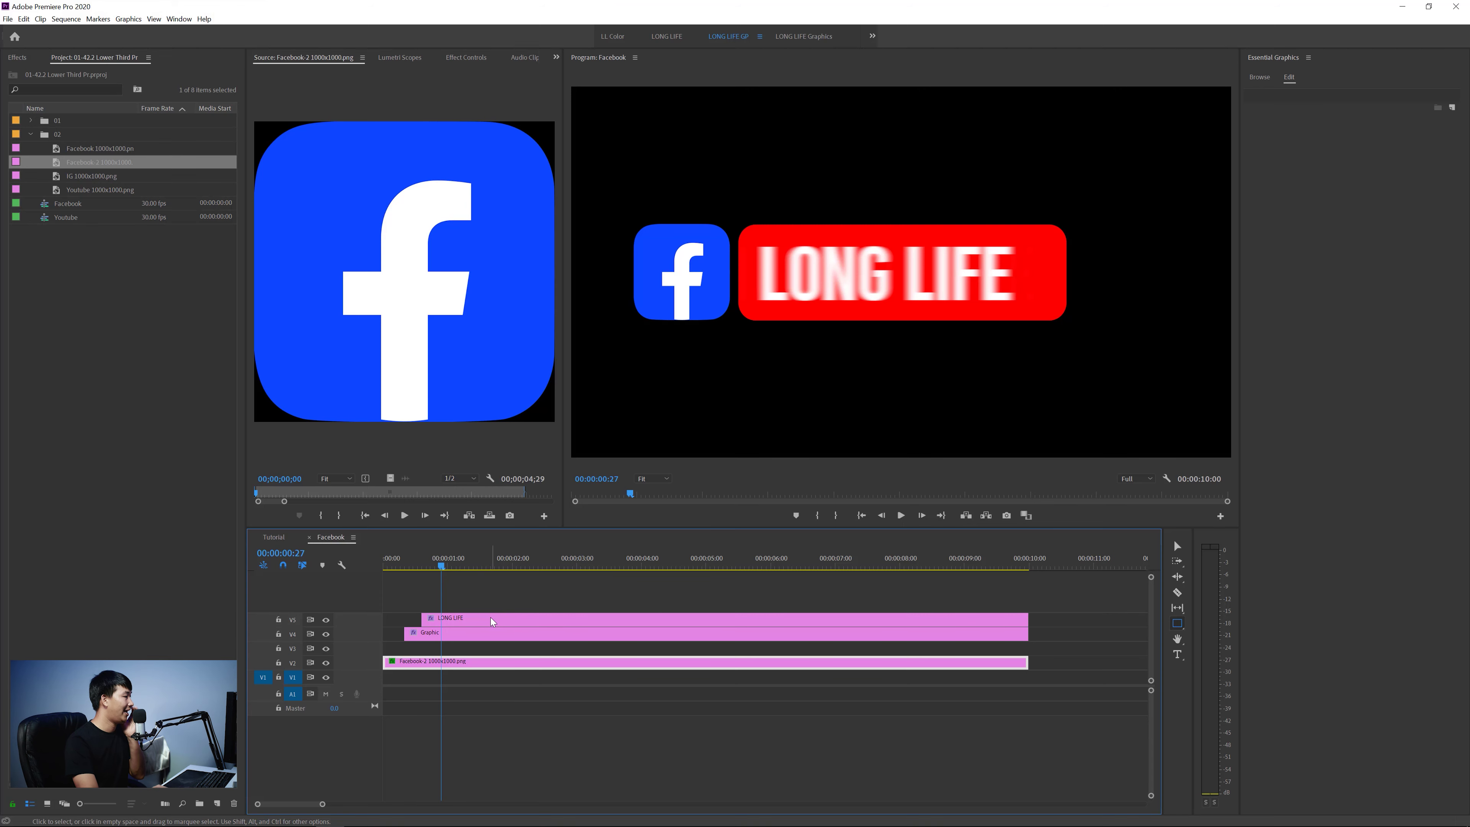
Step: Eyedrop the Facebook logo blue into the BG layer's fill and stroke, then play back the badge
{"action": "left_click", "coordinate": [462, 636]}
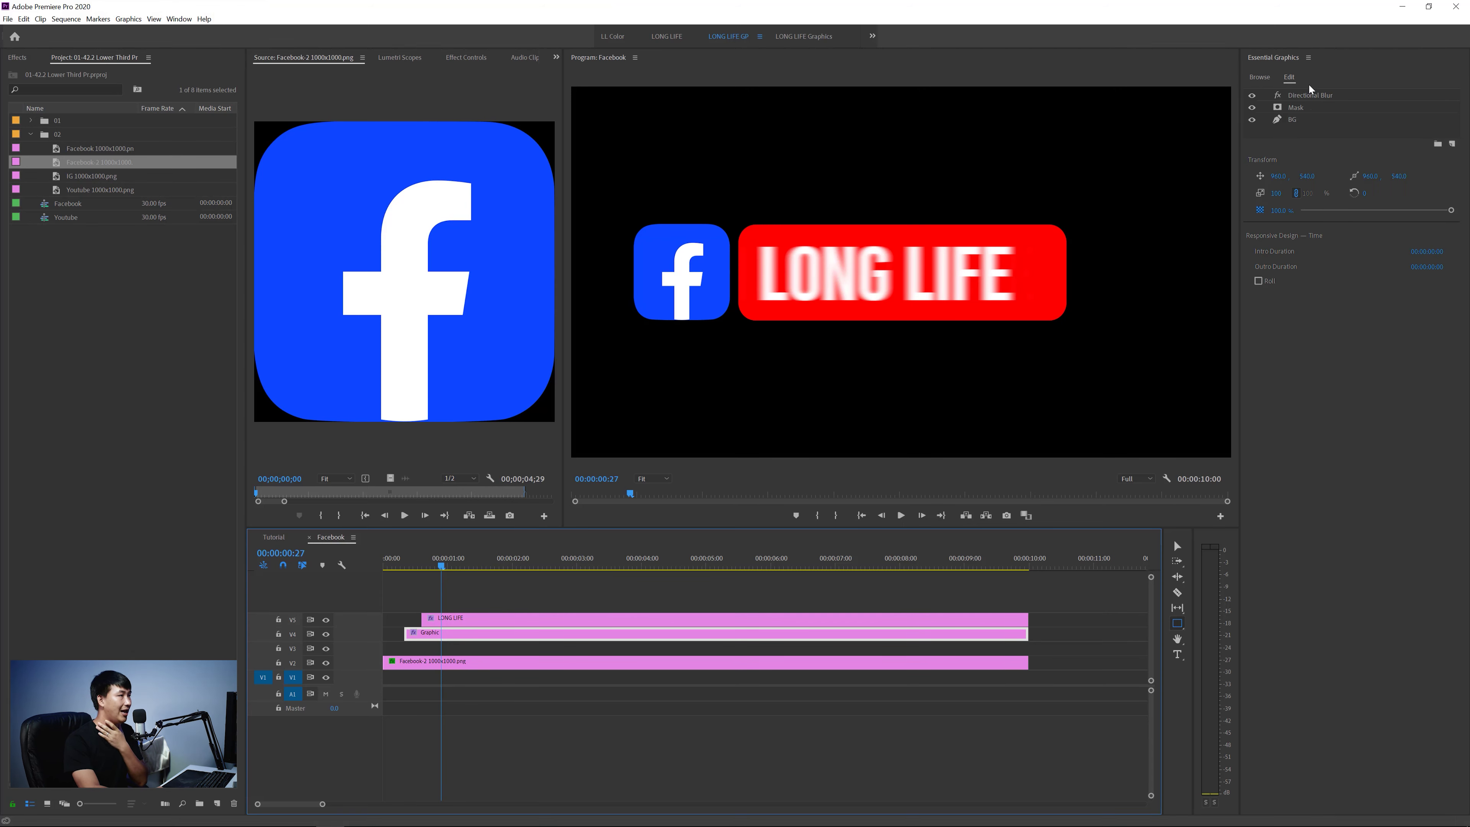
{"action": "left_click", "coordinate": [1316, 120]}
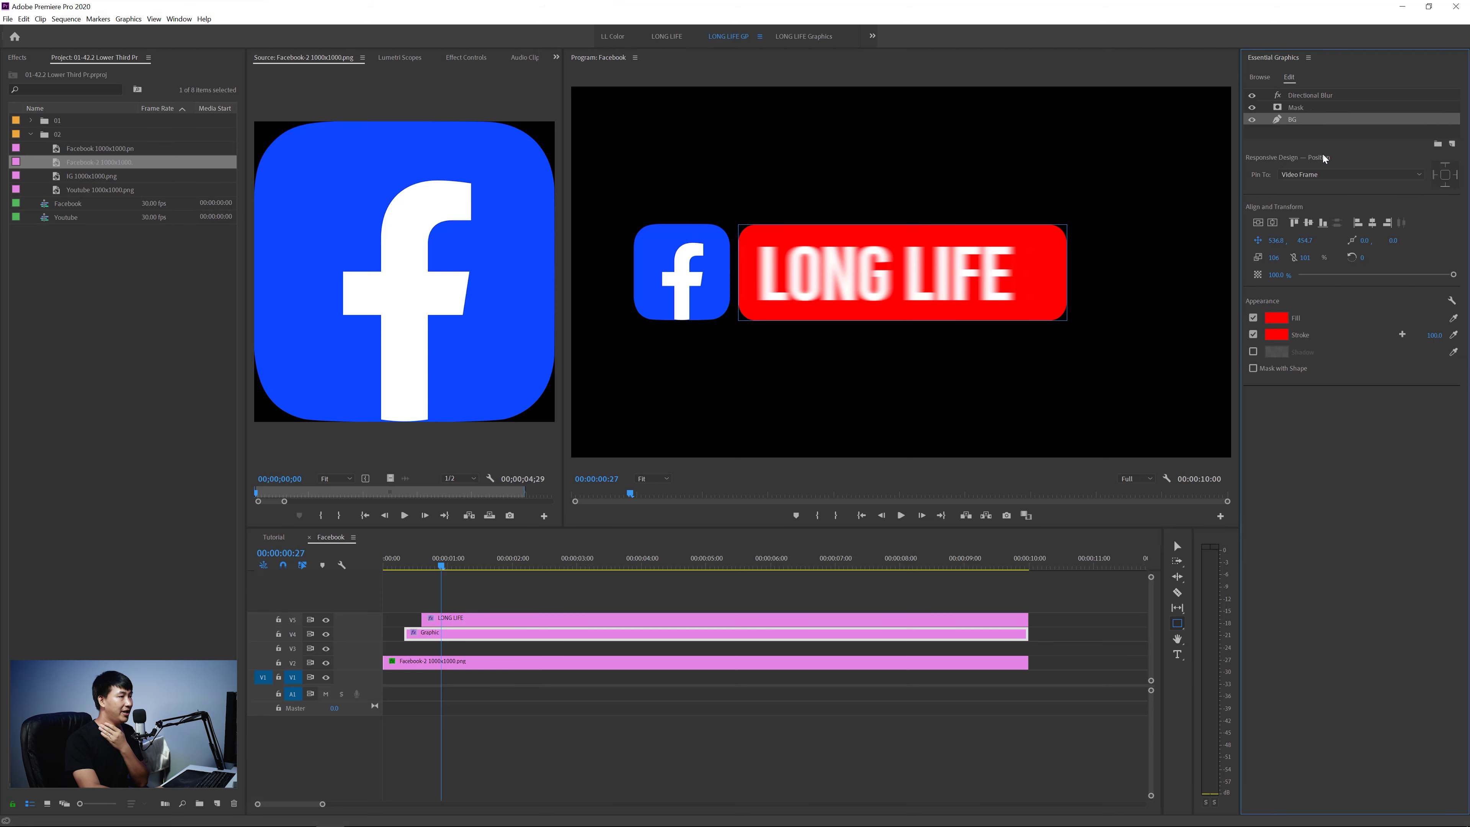
{"action": "left_click", "coordinate": [1454, 318]}
{"action": "left_click", "coordinate": [723, 232]}
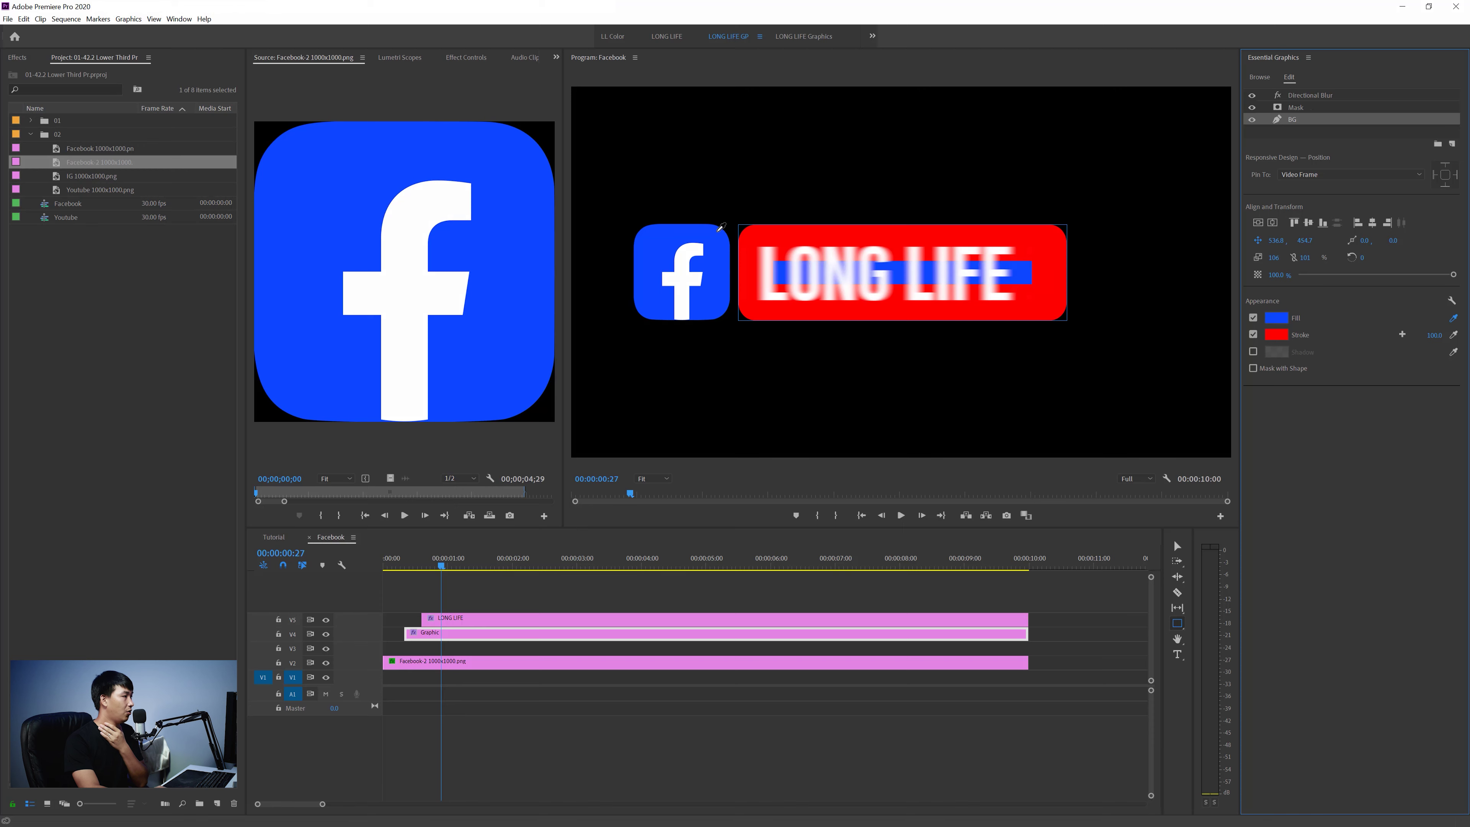
{"action": "left_click", "coordinate": [1454, 335]}
{"action": "left_click", "coordinate": [721, 237]}
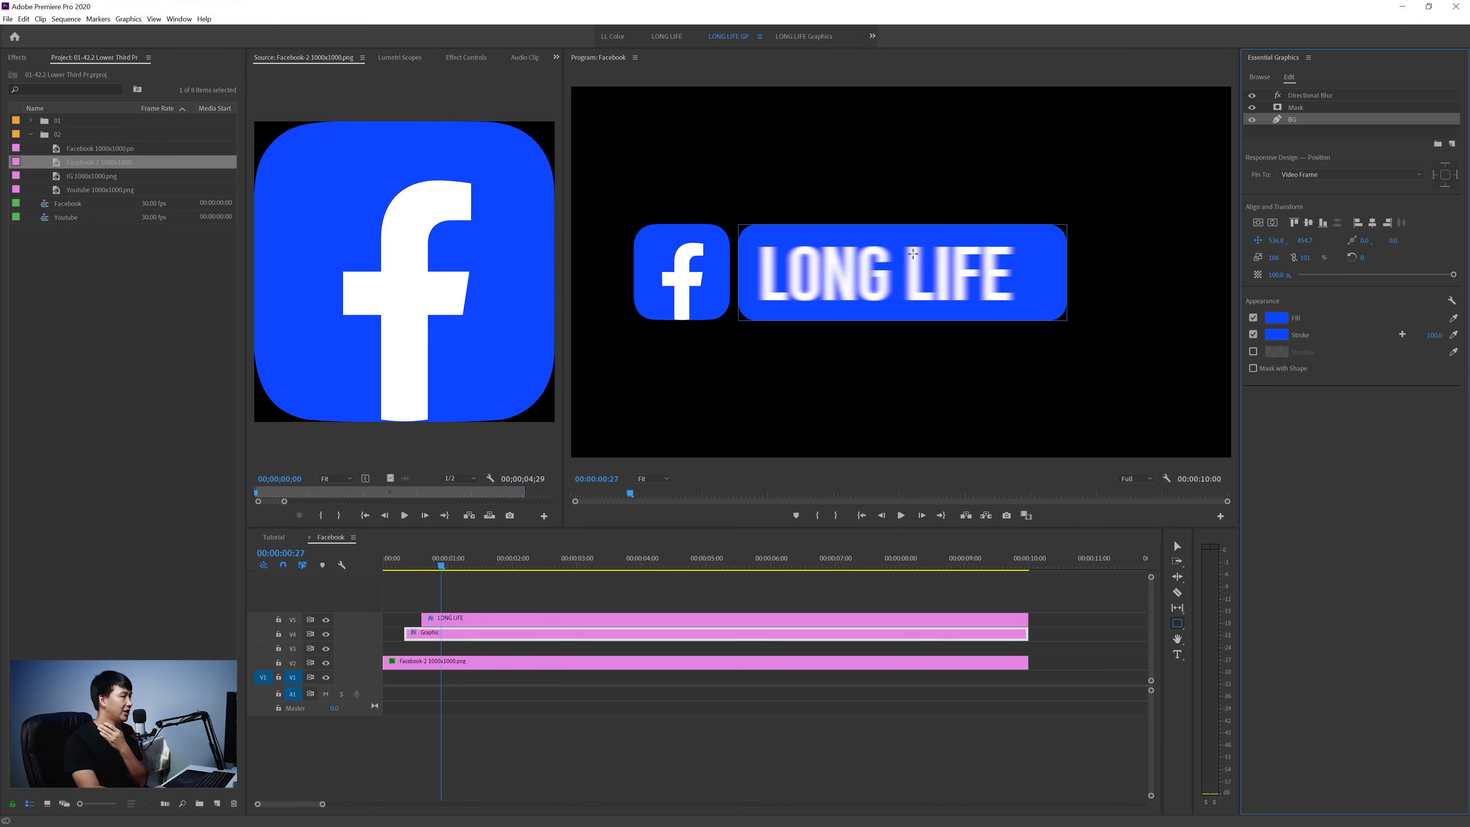
{"action": "left_click_drag", "start_coordinate": [441, 566], "coordinate": [385, 566]}
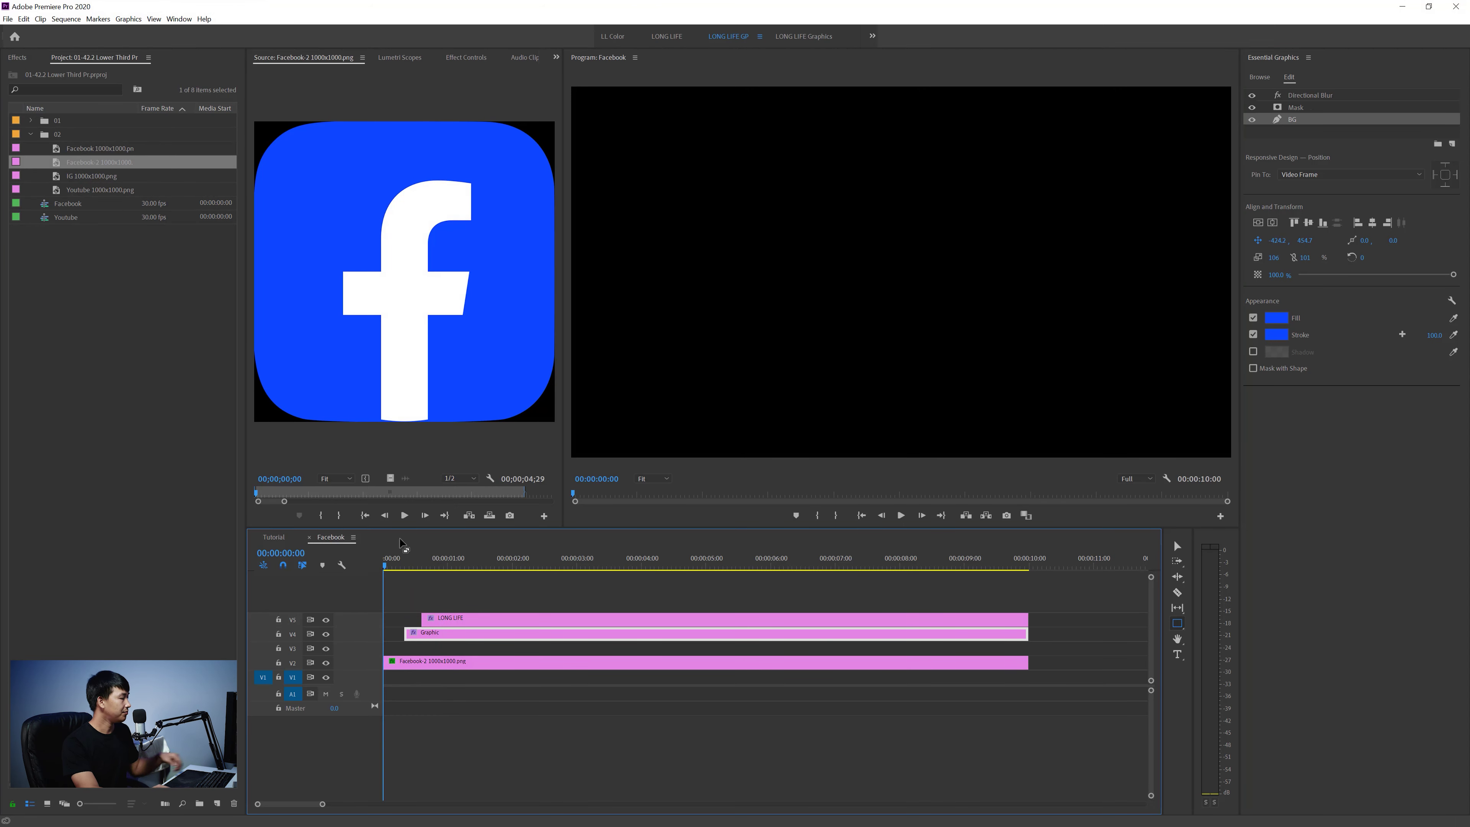
{"action": "key", "text": "space"}
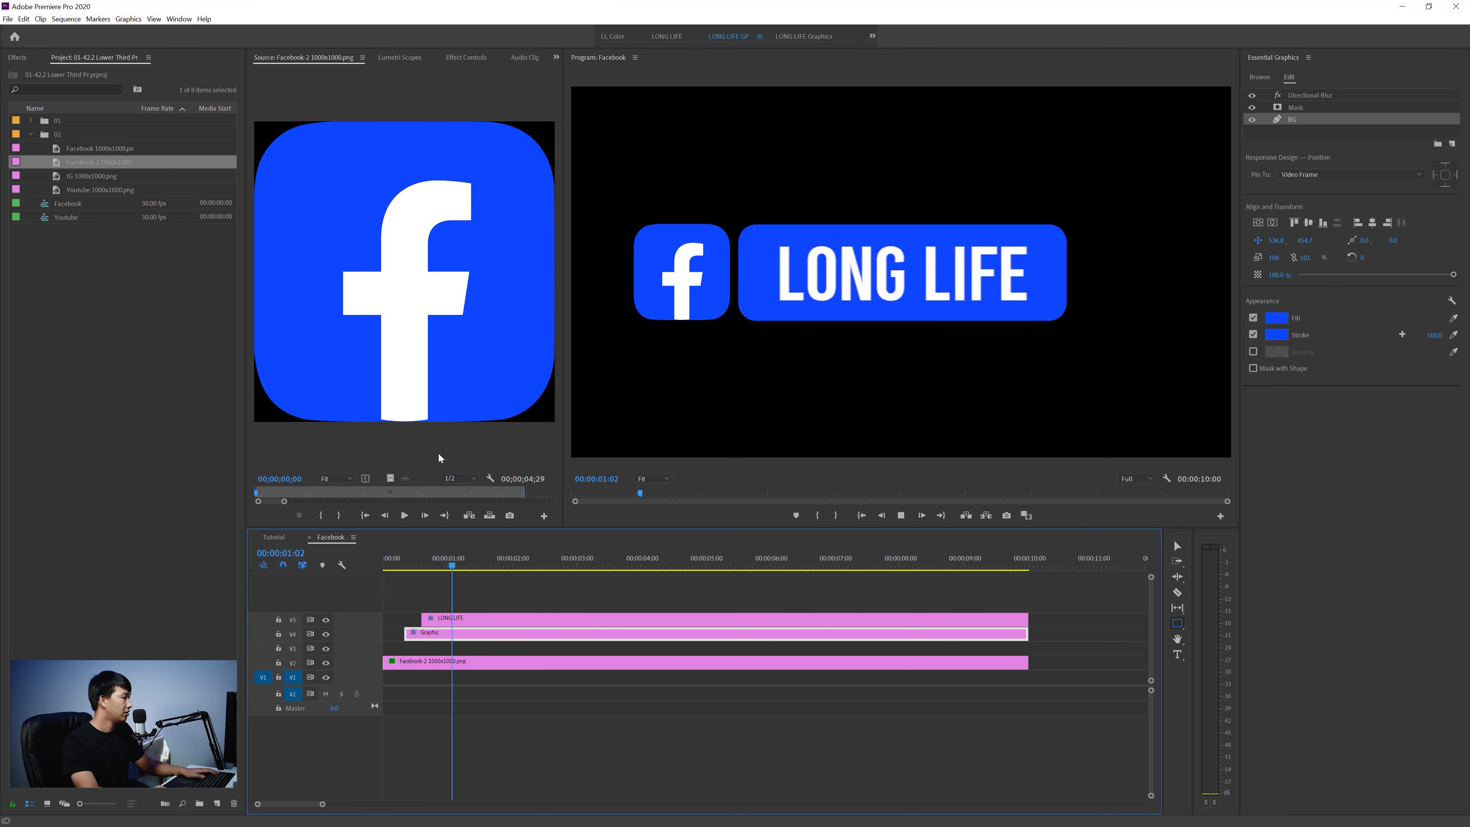
{"action": "key", "text": "space"}
Step: Close the Facebook sequence and place it on V3 of the Tutorial timeline above Youtube
{"action": "left_click", "coordinate": [309, 540]}
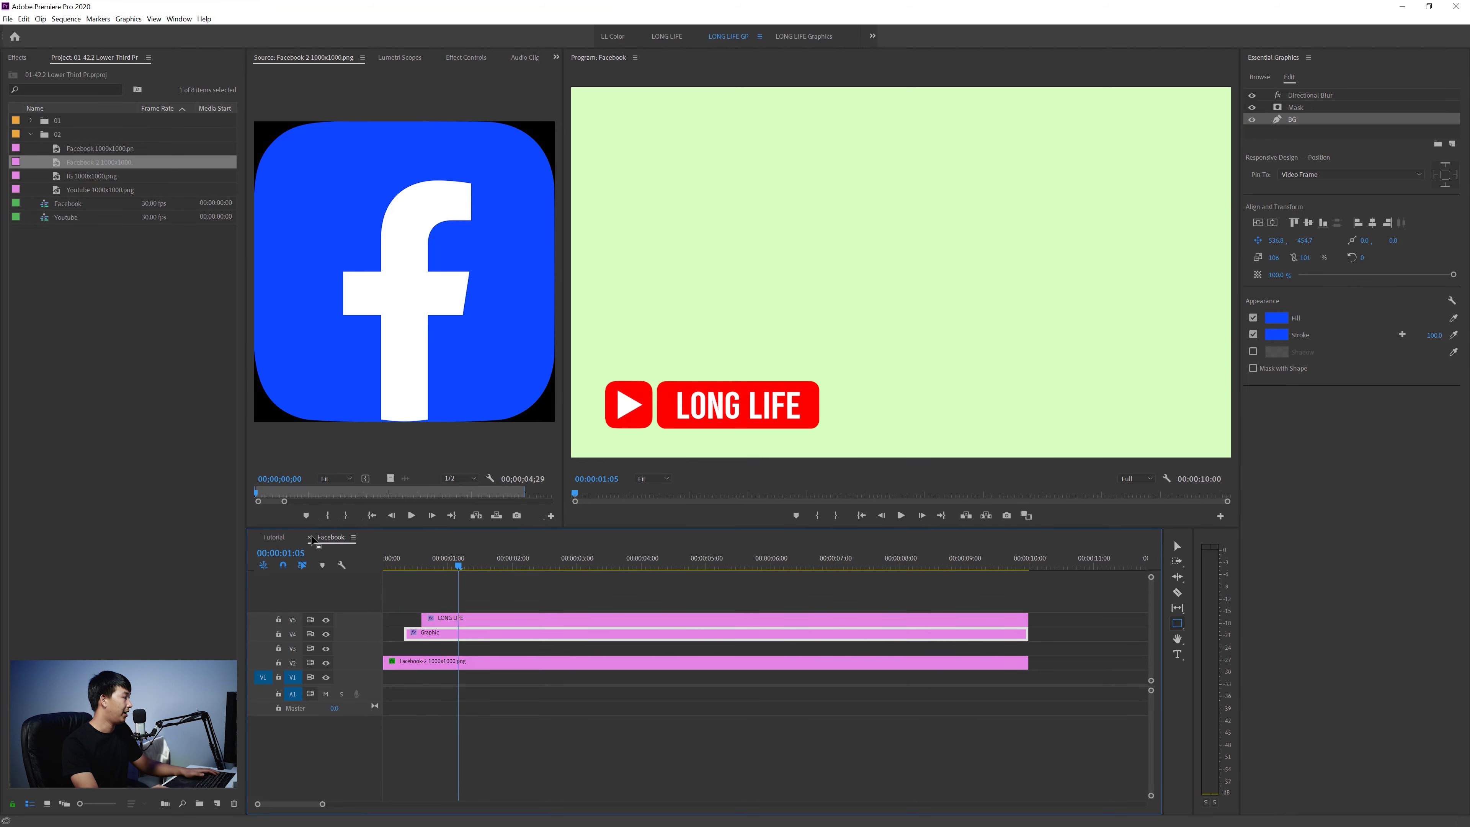
{"action": "left_click", "coordinate": [67, 204]}
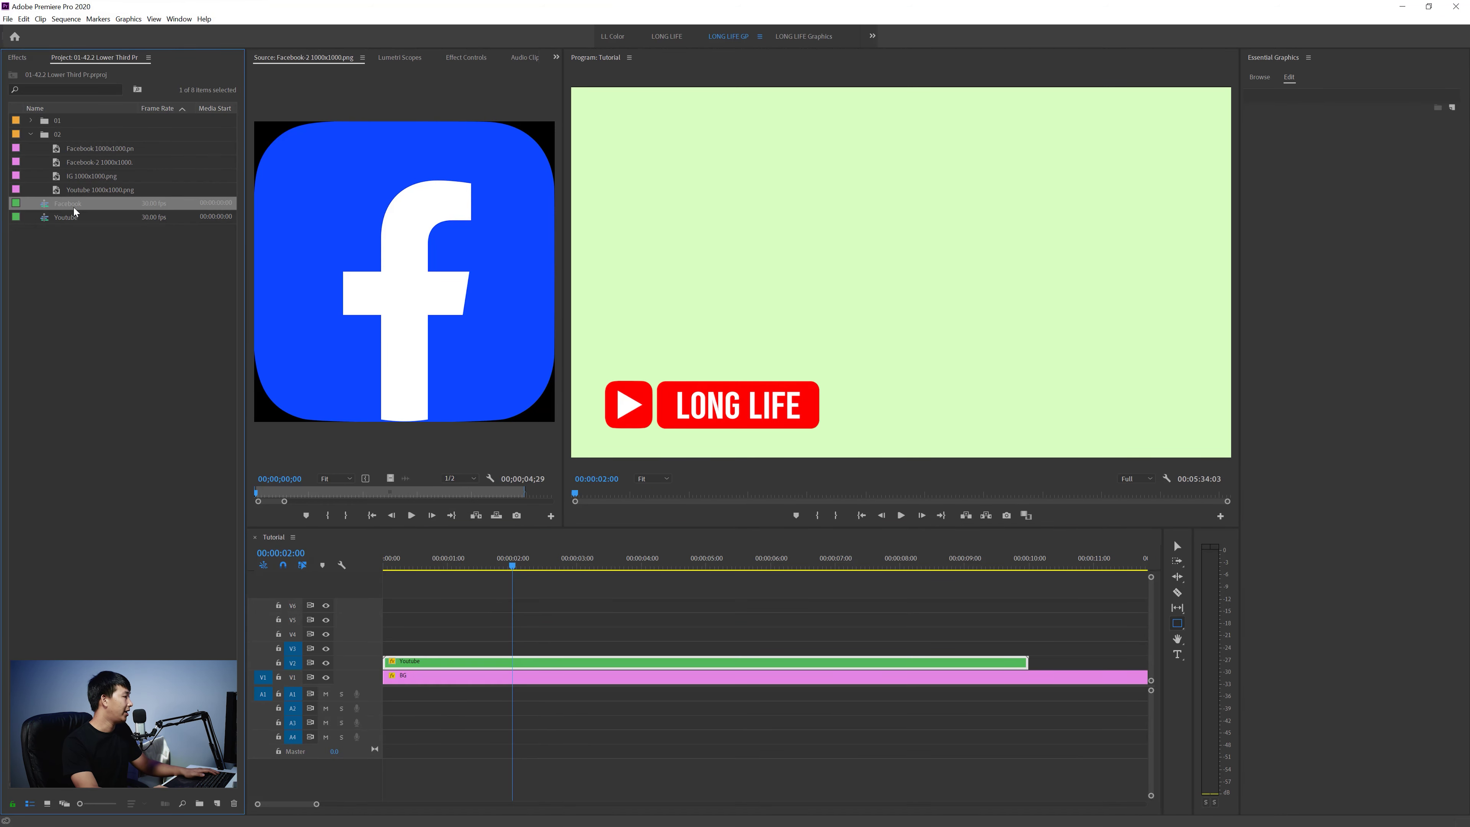
{"action": "left_click", "coordinate": [74, 294]}
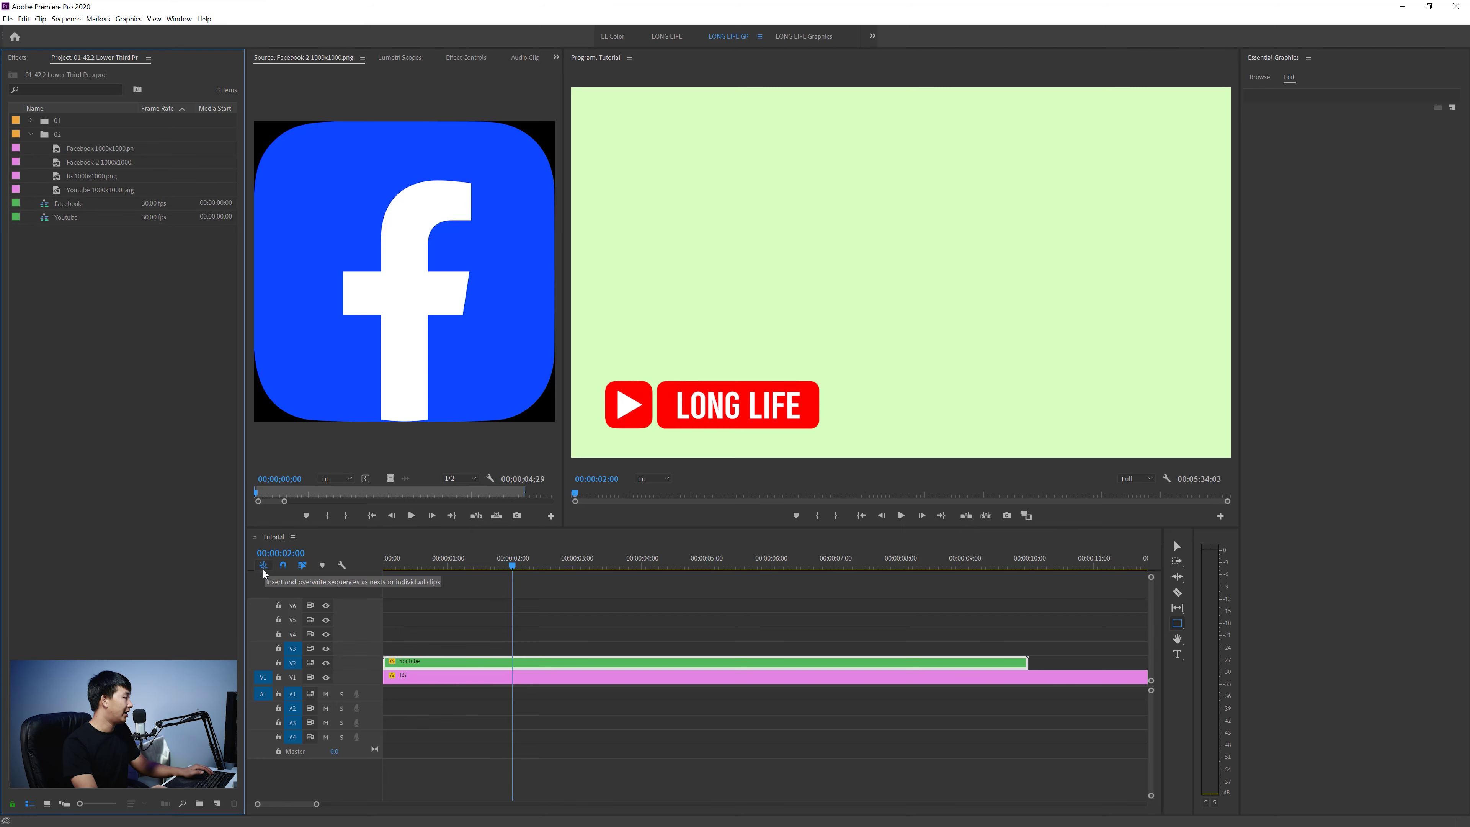
{"action": "left_click", "coordinate": [69, 206]}
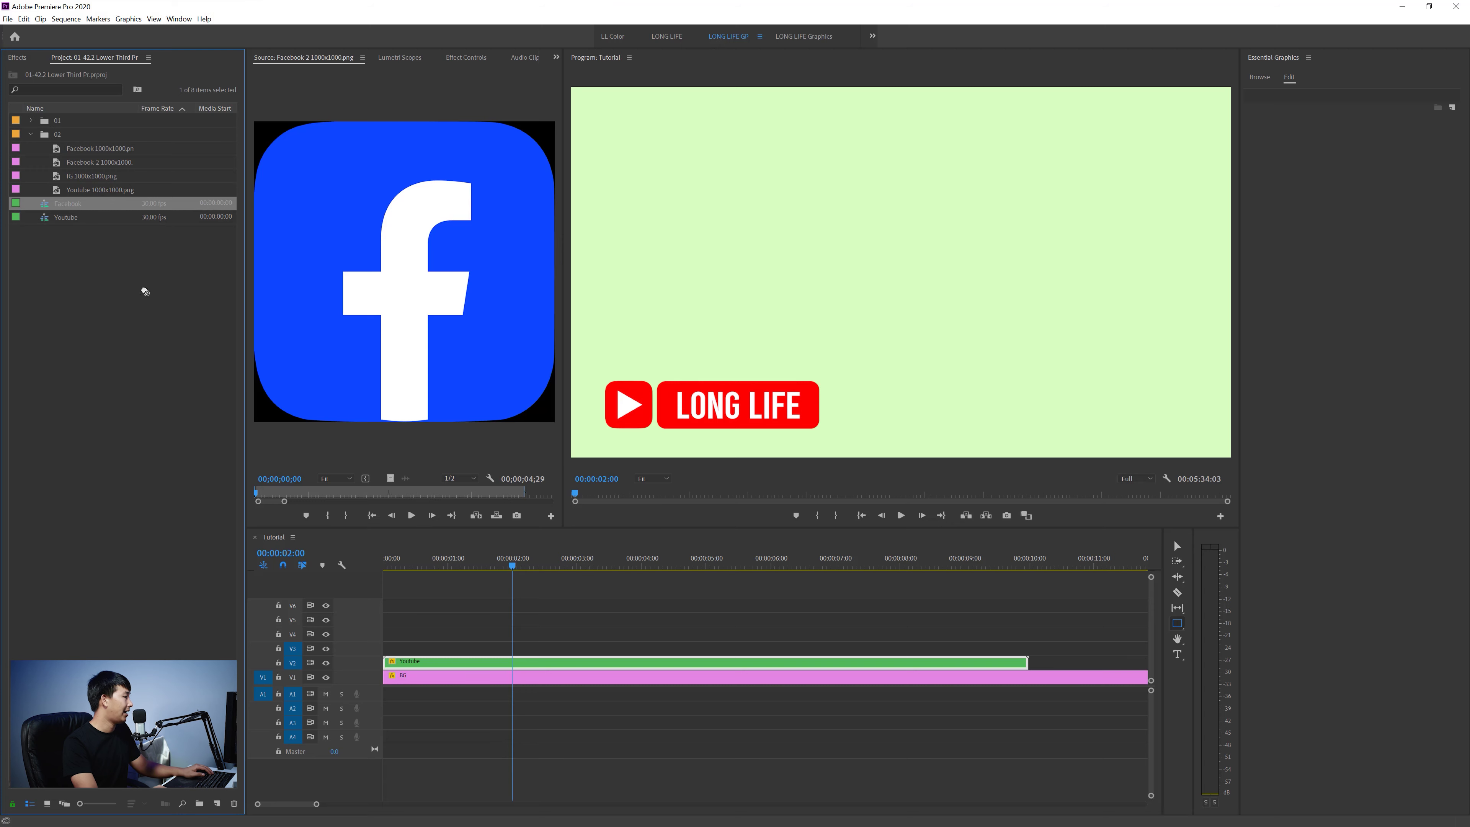
{"action": "left_click_drag", "start_coordinate": [145, 292], "coordinate": [373, 651]}
Step: Delete the Facebook clip's audio and toggle inserting sequences as nests
{"action": "left_click", "coordinate": [460, 724]}
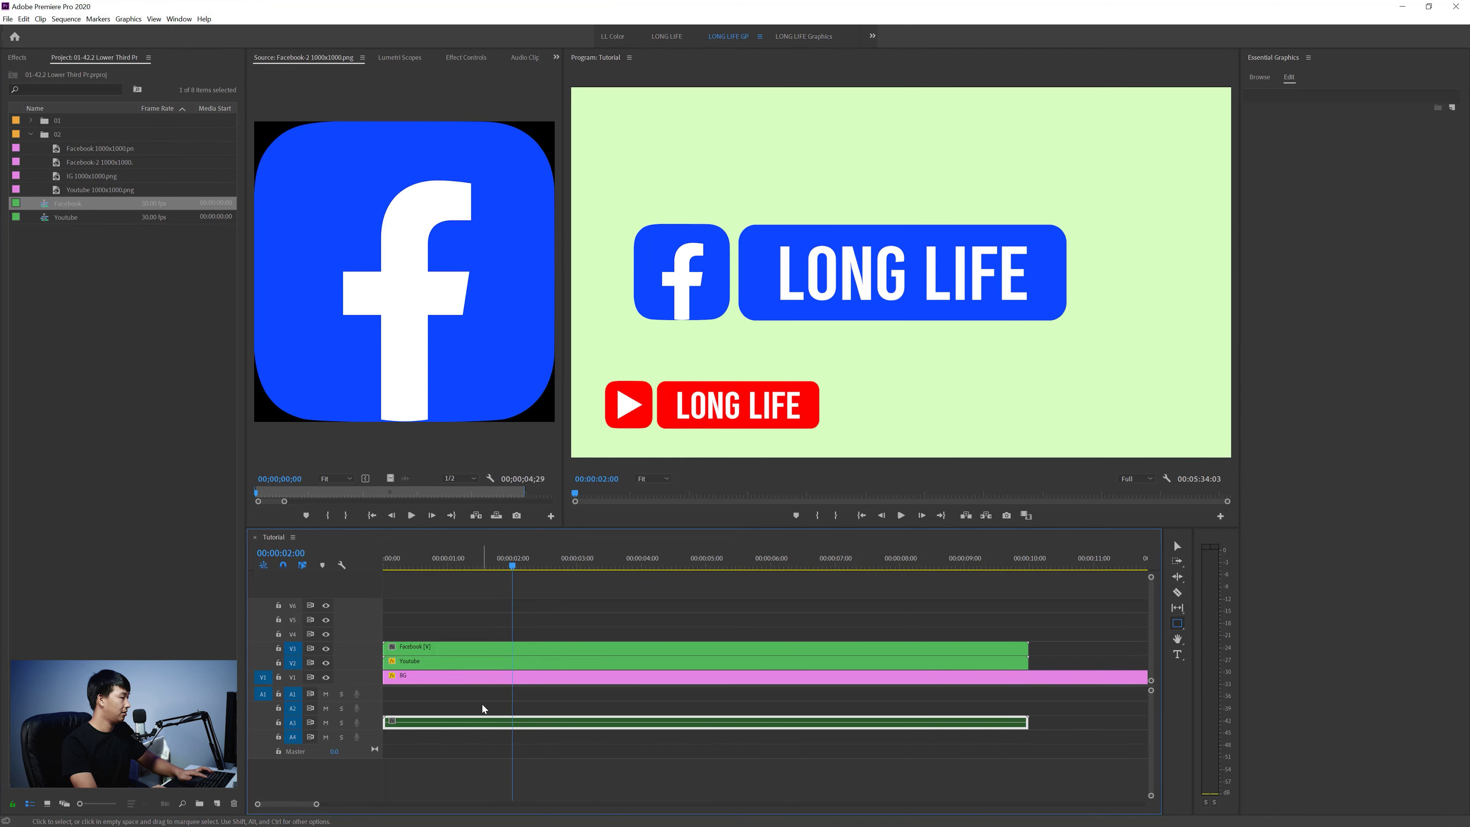
{"action": "key", "text": "Delete"}
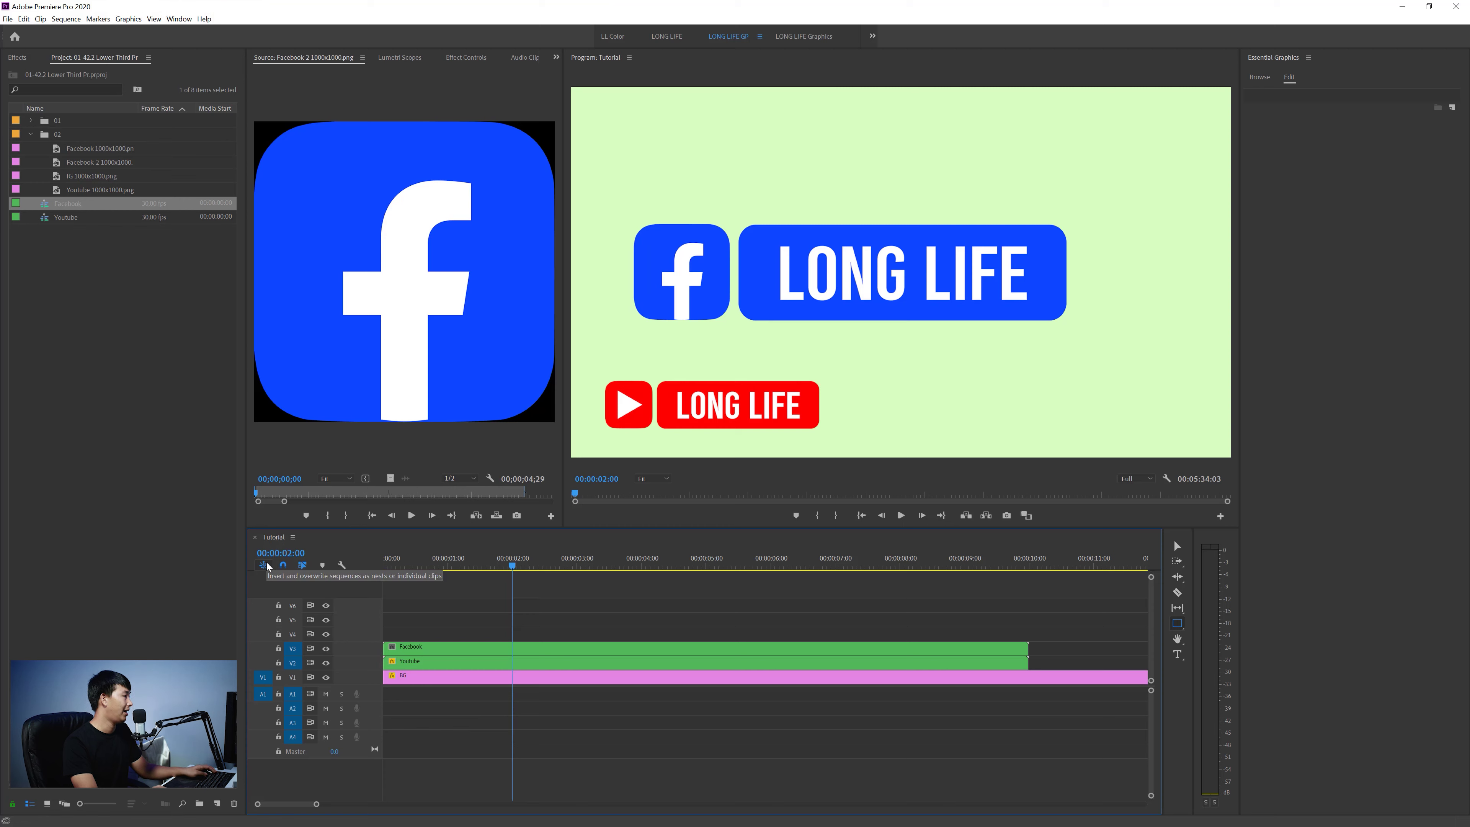
{"action": "left_click", "coordinate": [264, 565]}
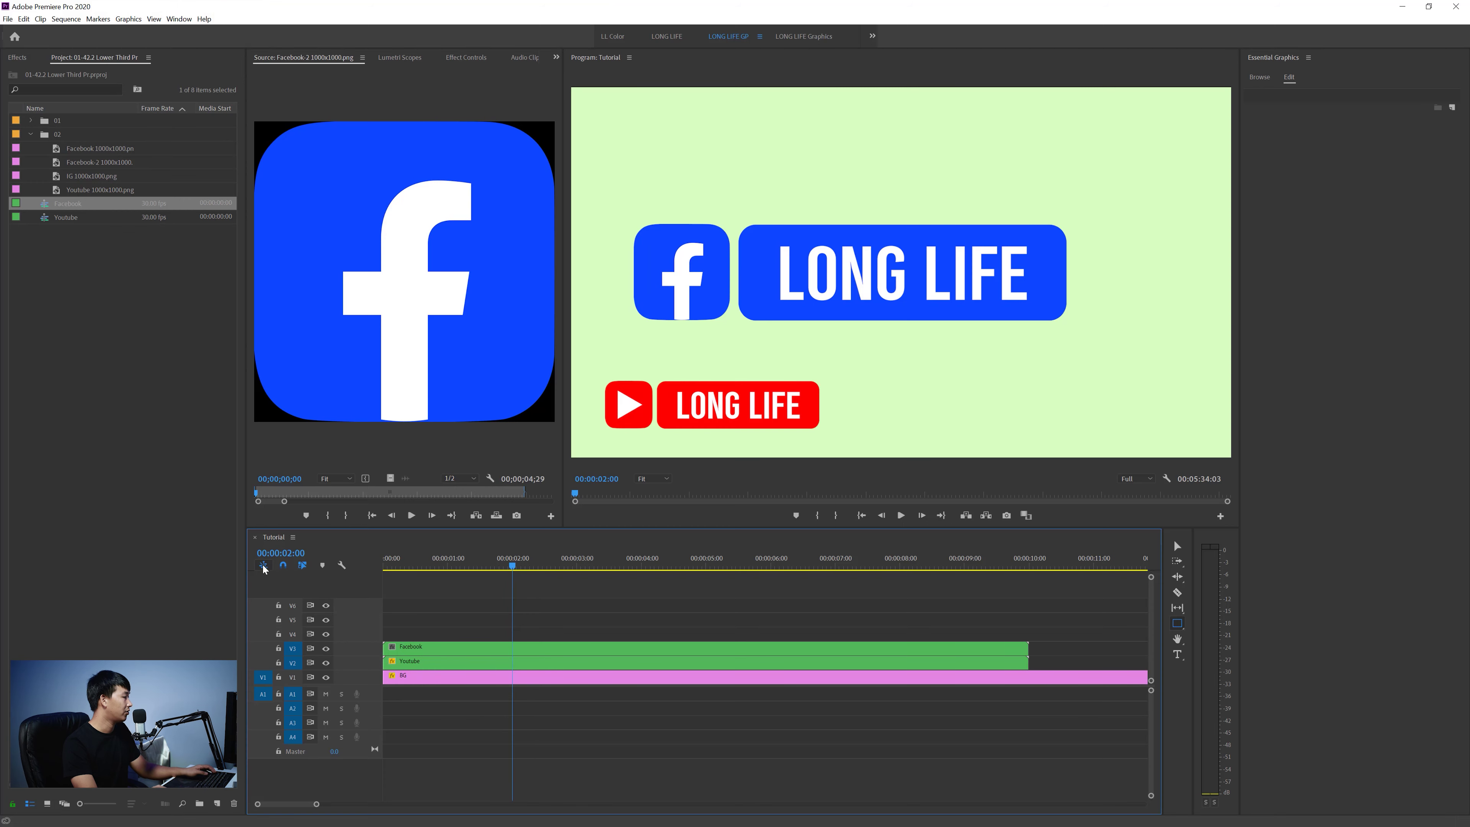
{"action": "left_click", "coordinate": [425, 648]}
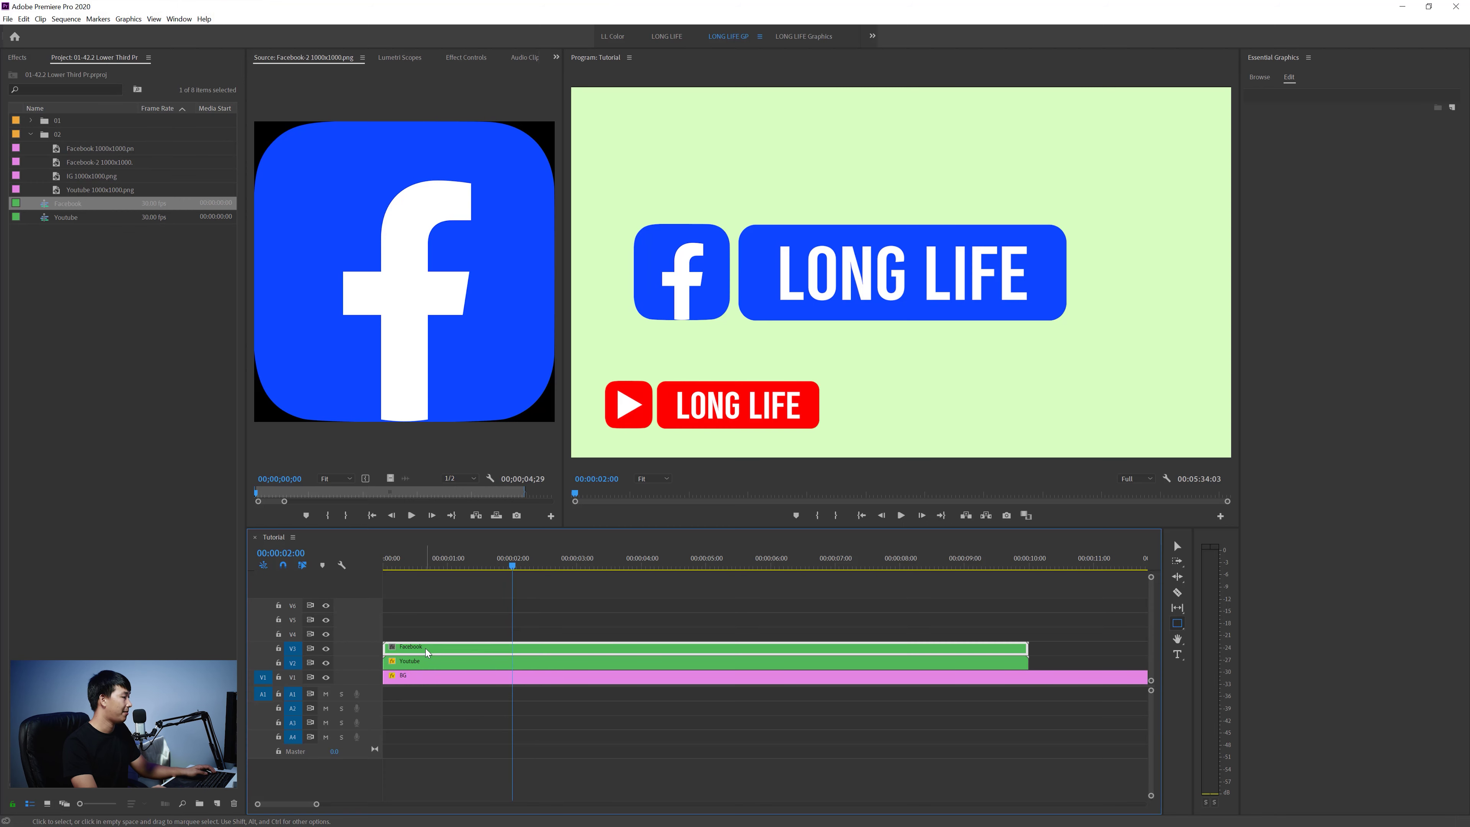
{"action": "left_click", "coordinate": [132, 338]}
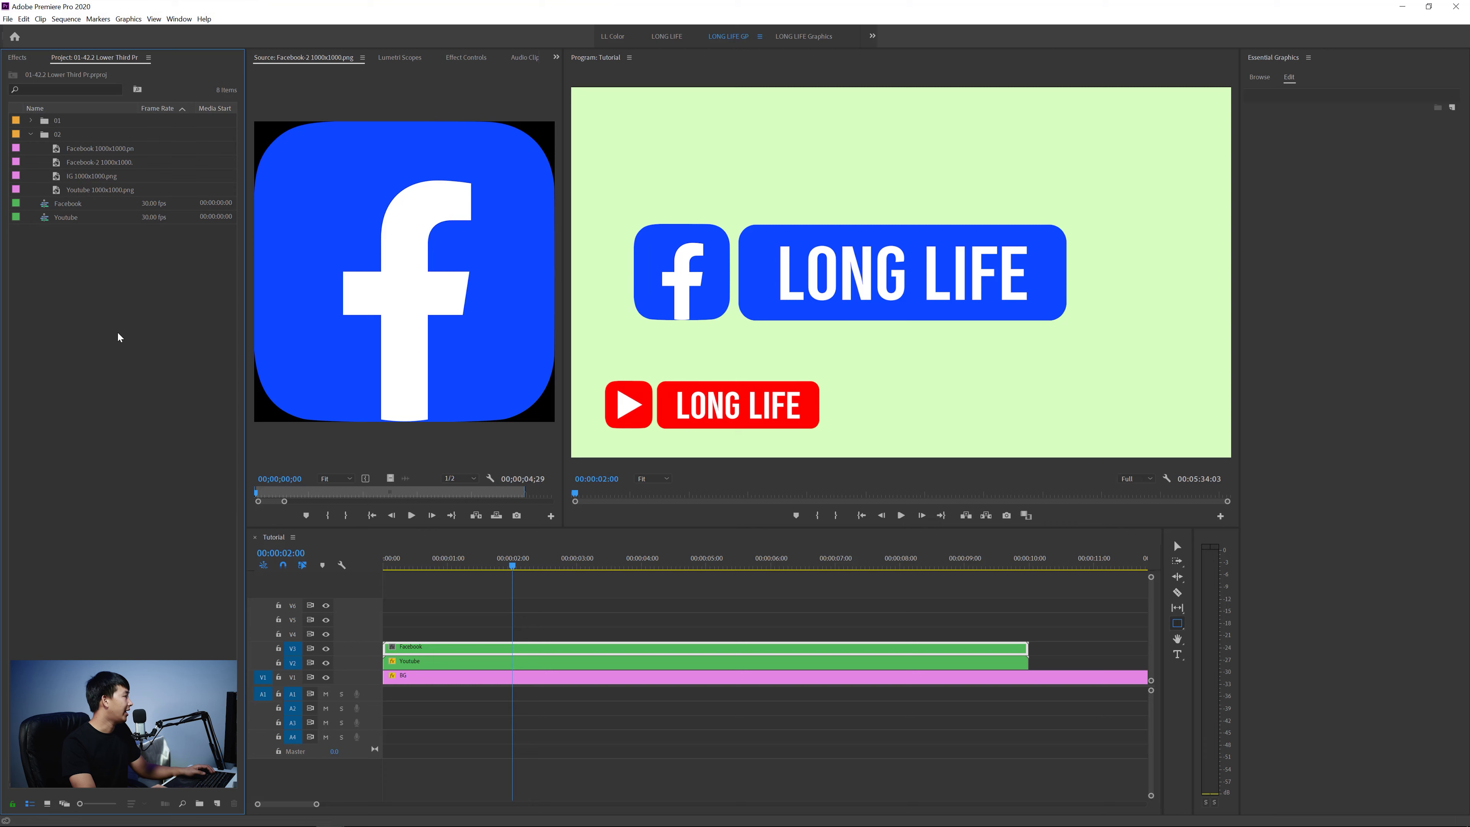
Step: Duplicate the Facebook sequence, rename the copy 'IG', and open it
{"action": "right_click", "coordinate": [64, 205]}
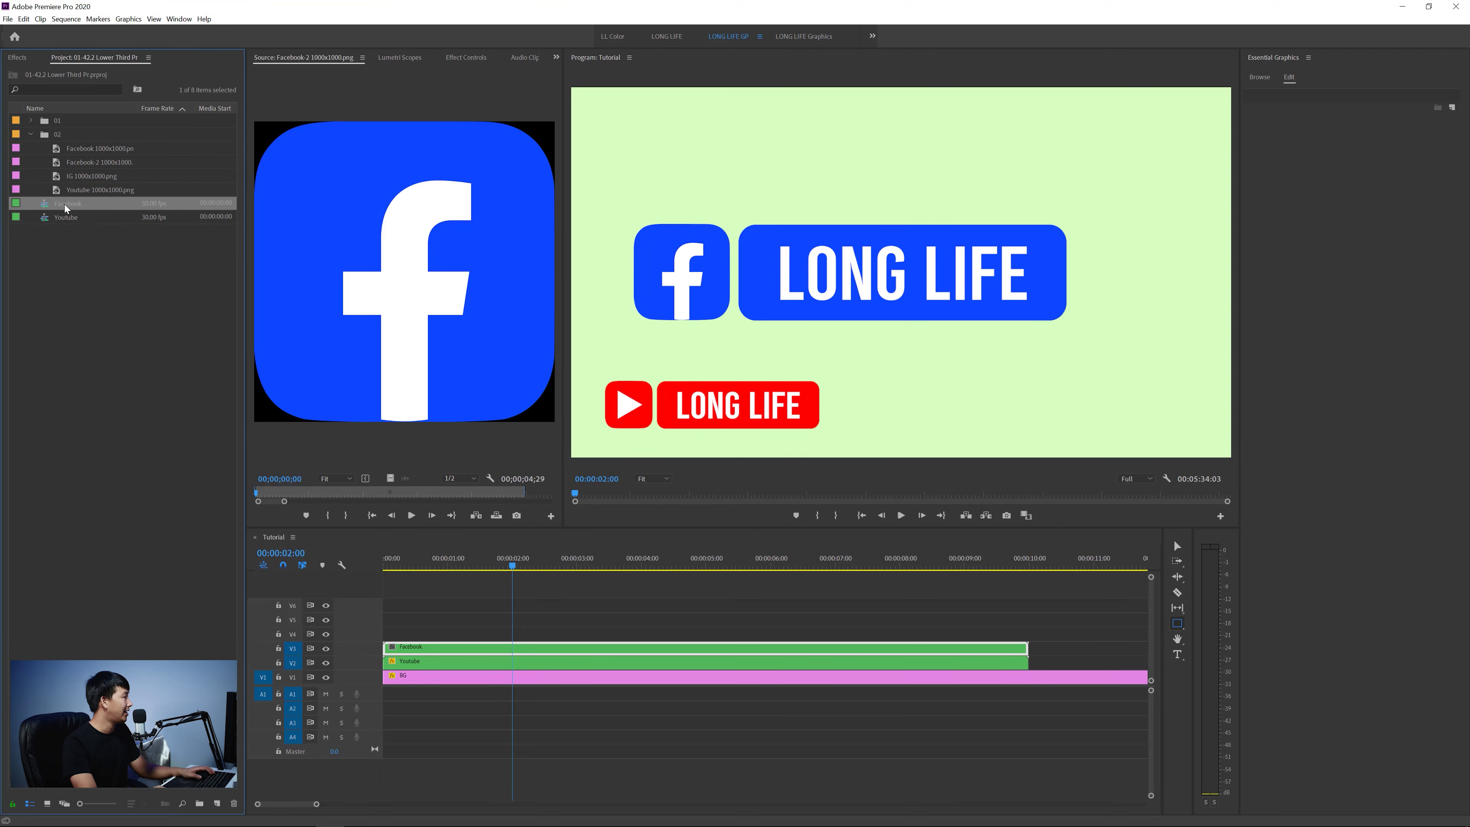
{"action": "left_click", "coordinate": [91, 261]}
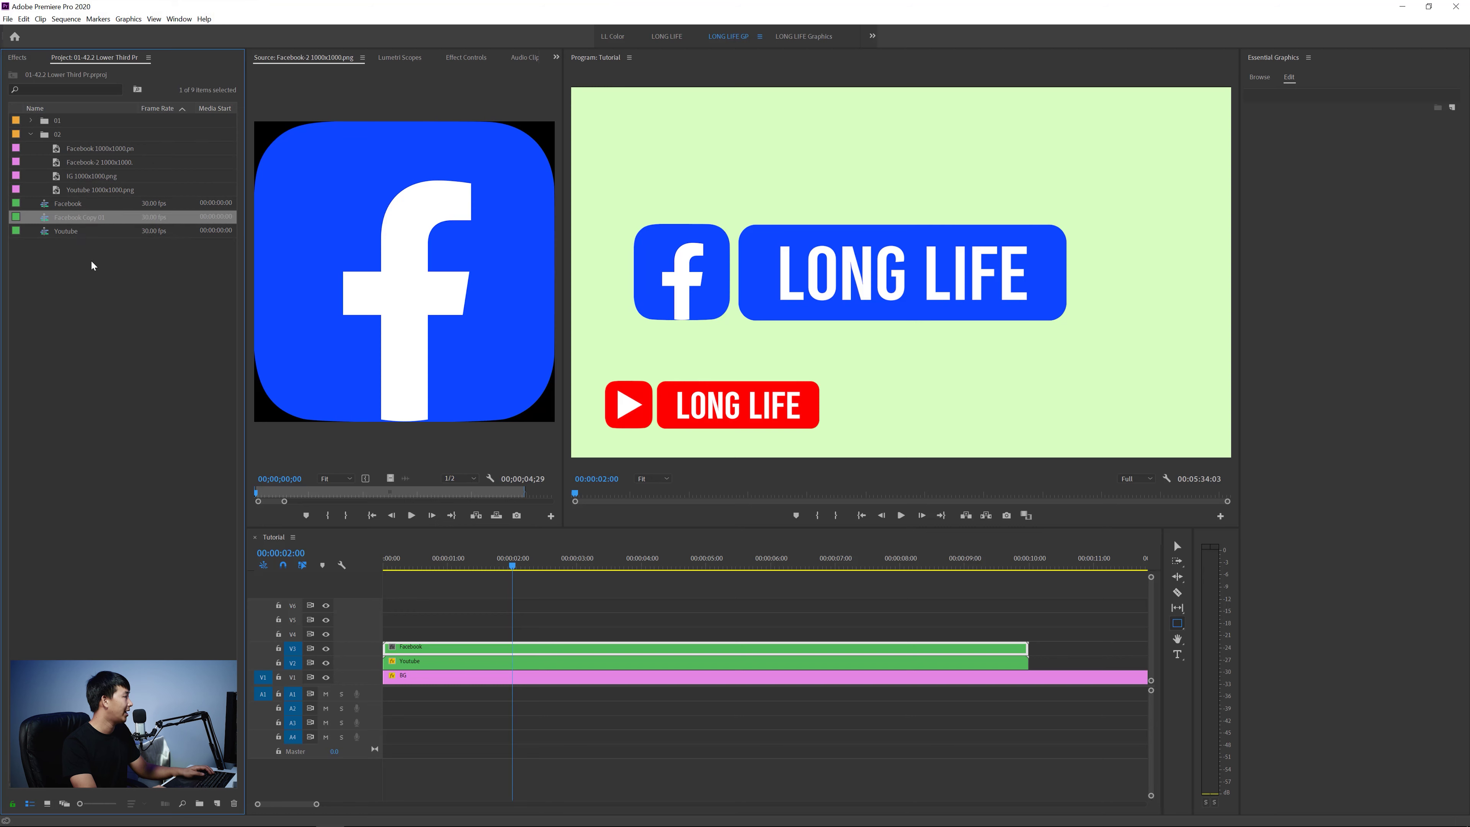
{"action": "left_click", "coordinate": [72, 222]}
{"action": "type", "text": "IG"}
{"action": "key", "text": "Tab"}
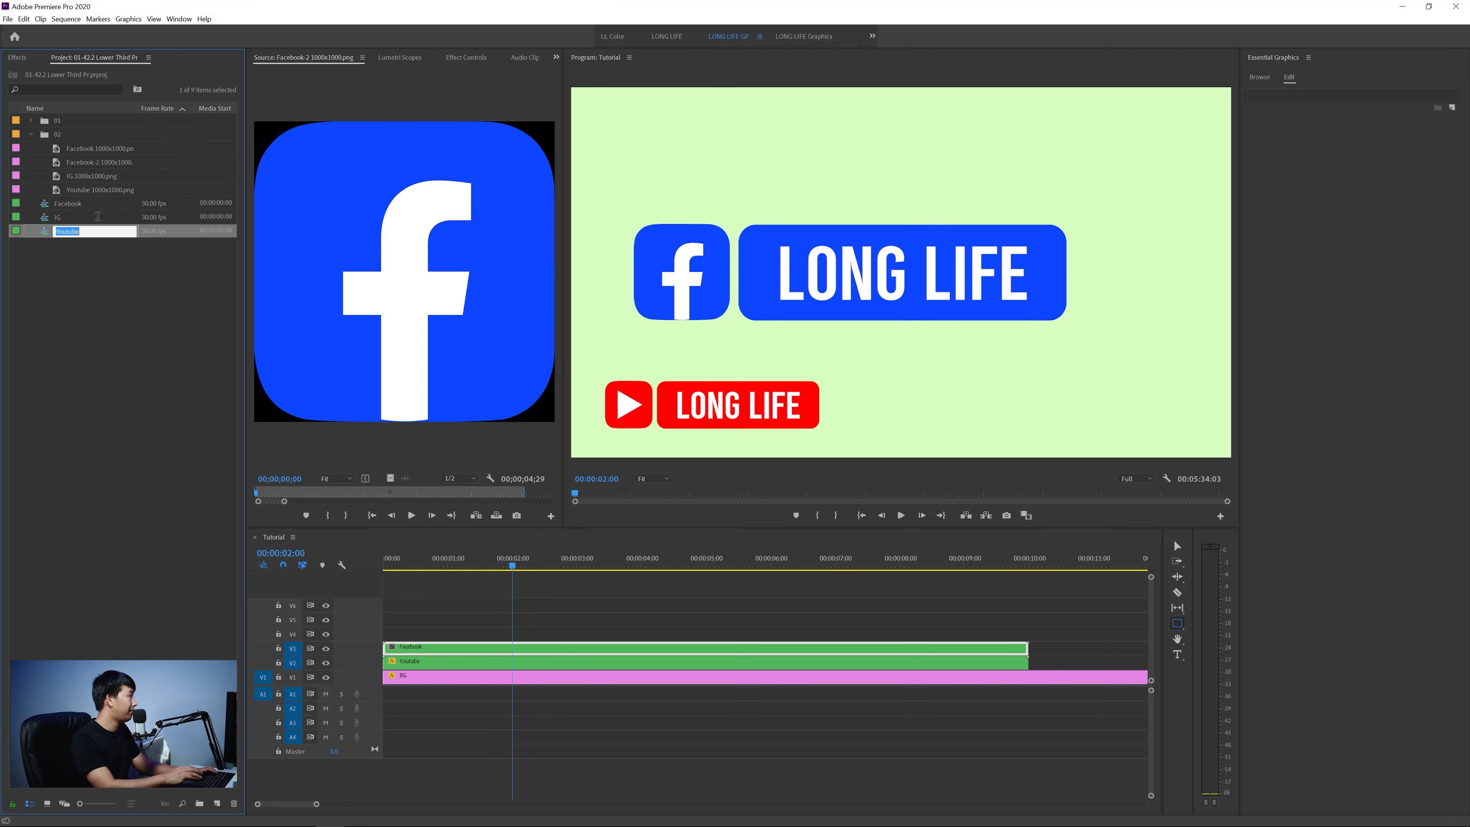
{"action": "double_click", "coordinate": [44, 219]}
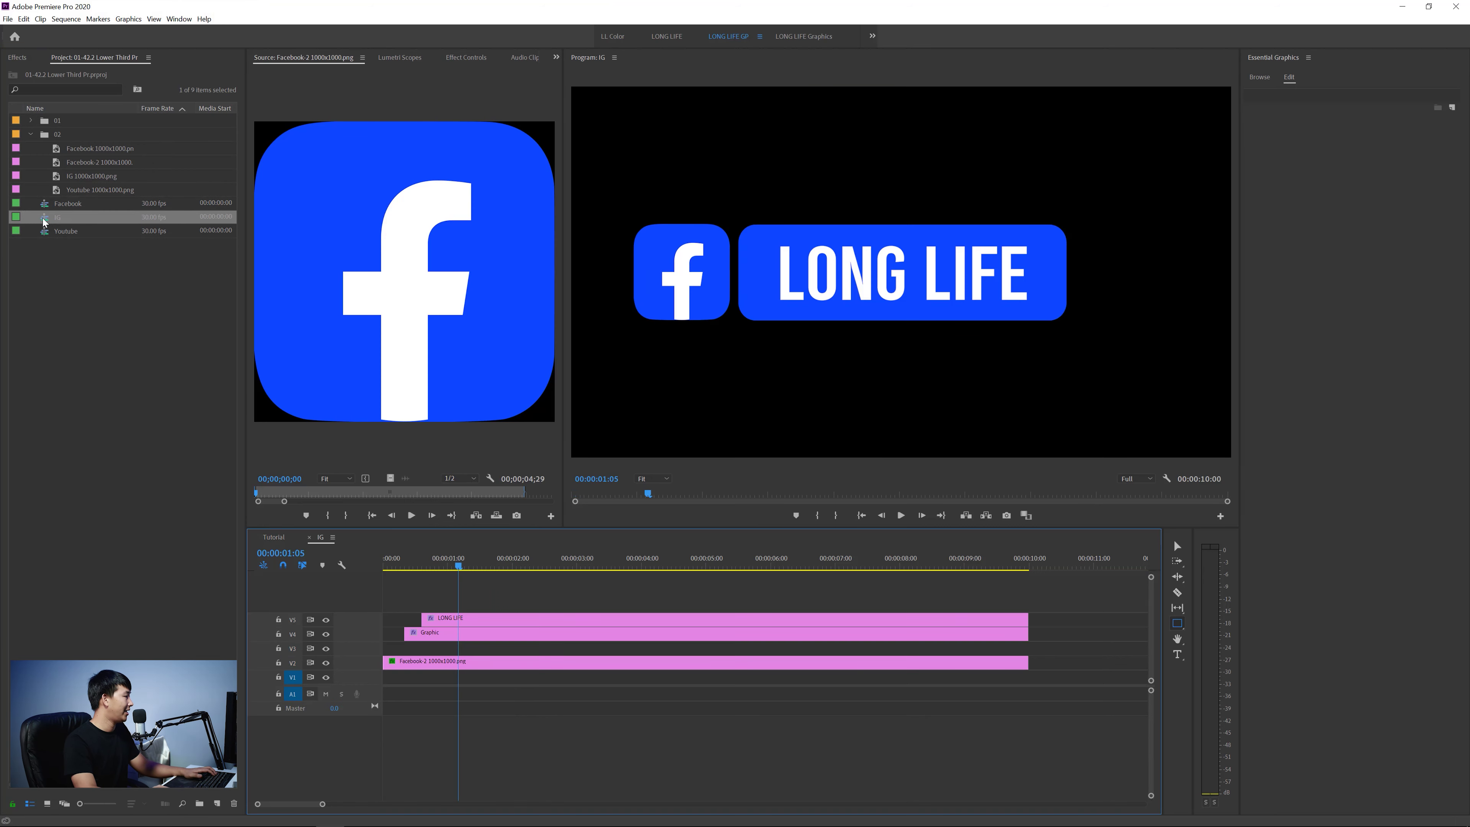
Step: Replace the Facebook-2 logo clip with IG 1000x1000.png, keeping its effects
{"action": "left_click", "coordinate": [145, 284]}
{"action": "double_click", "coordinate": [56, 177]}
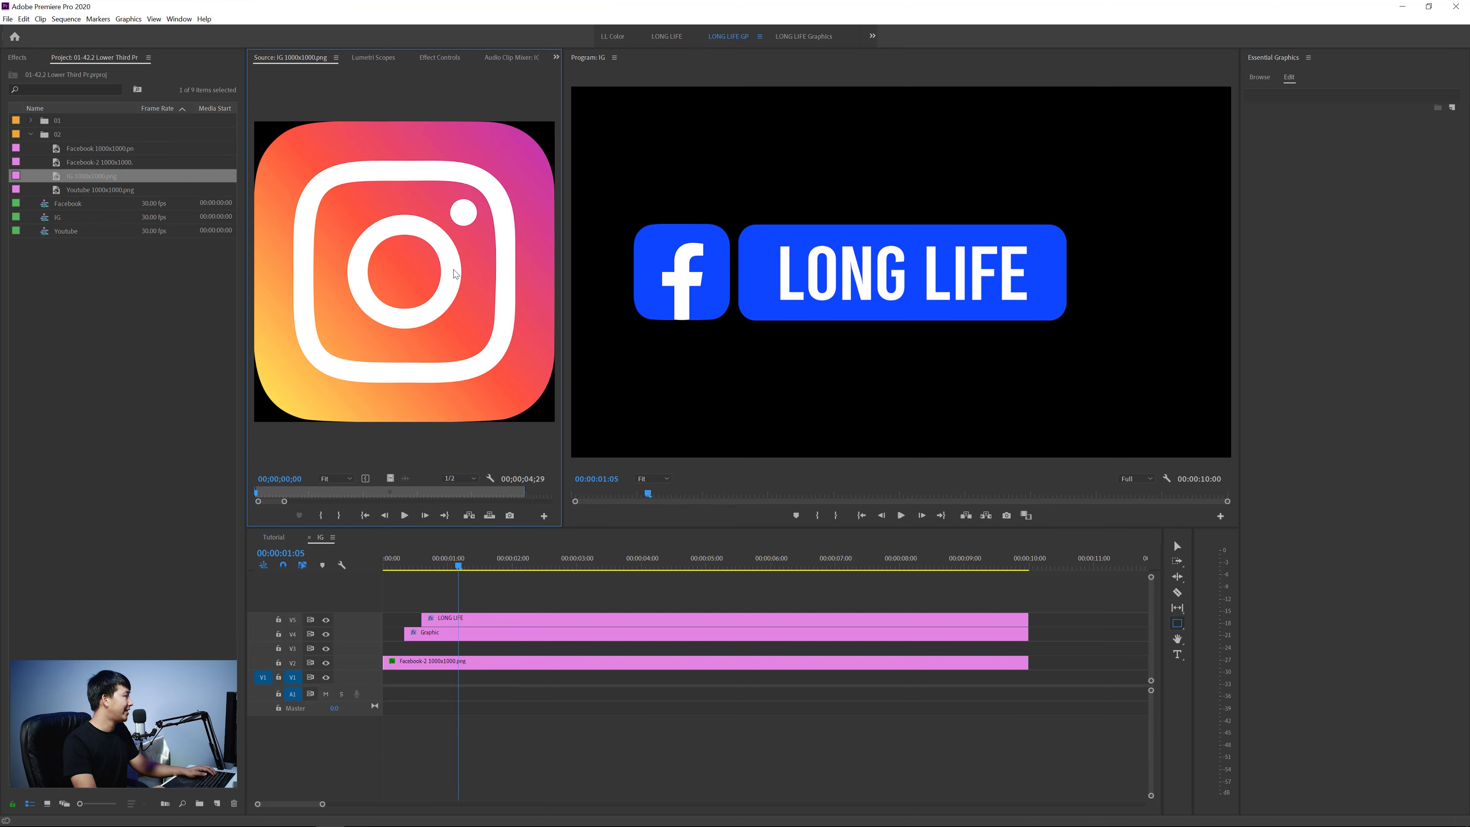
{"action": "key", "text": "alt"}
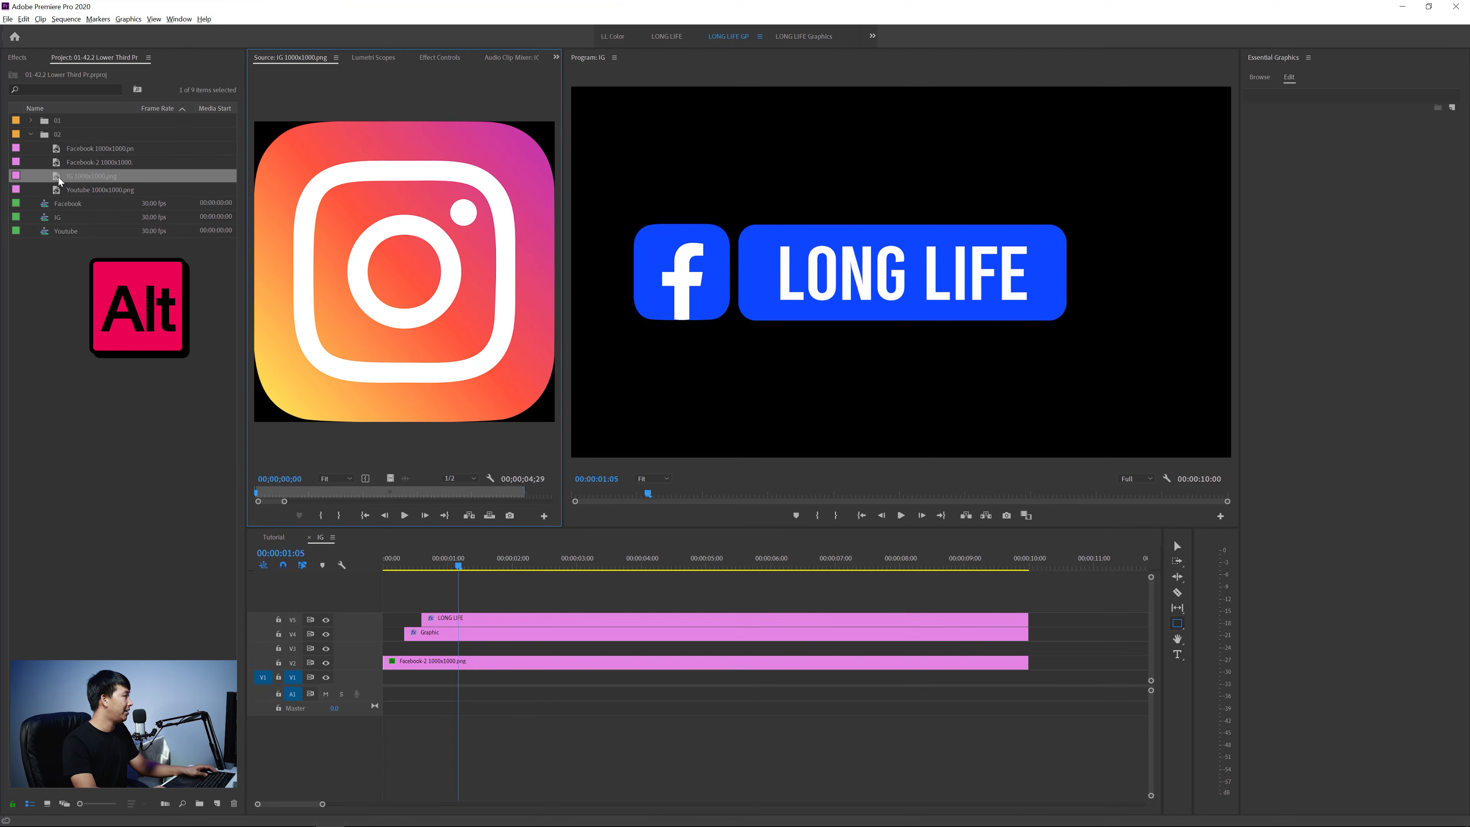
{"action": "left_click_drag", "start_coordinate": [56, 179], "coordinate": [505, 667]}
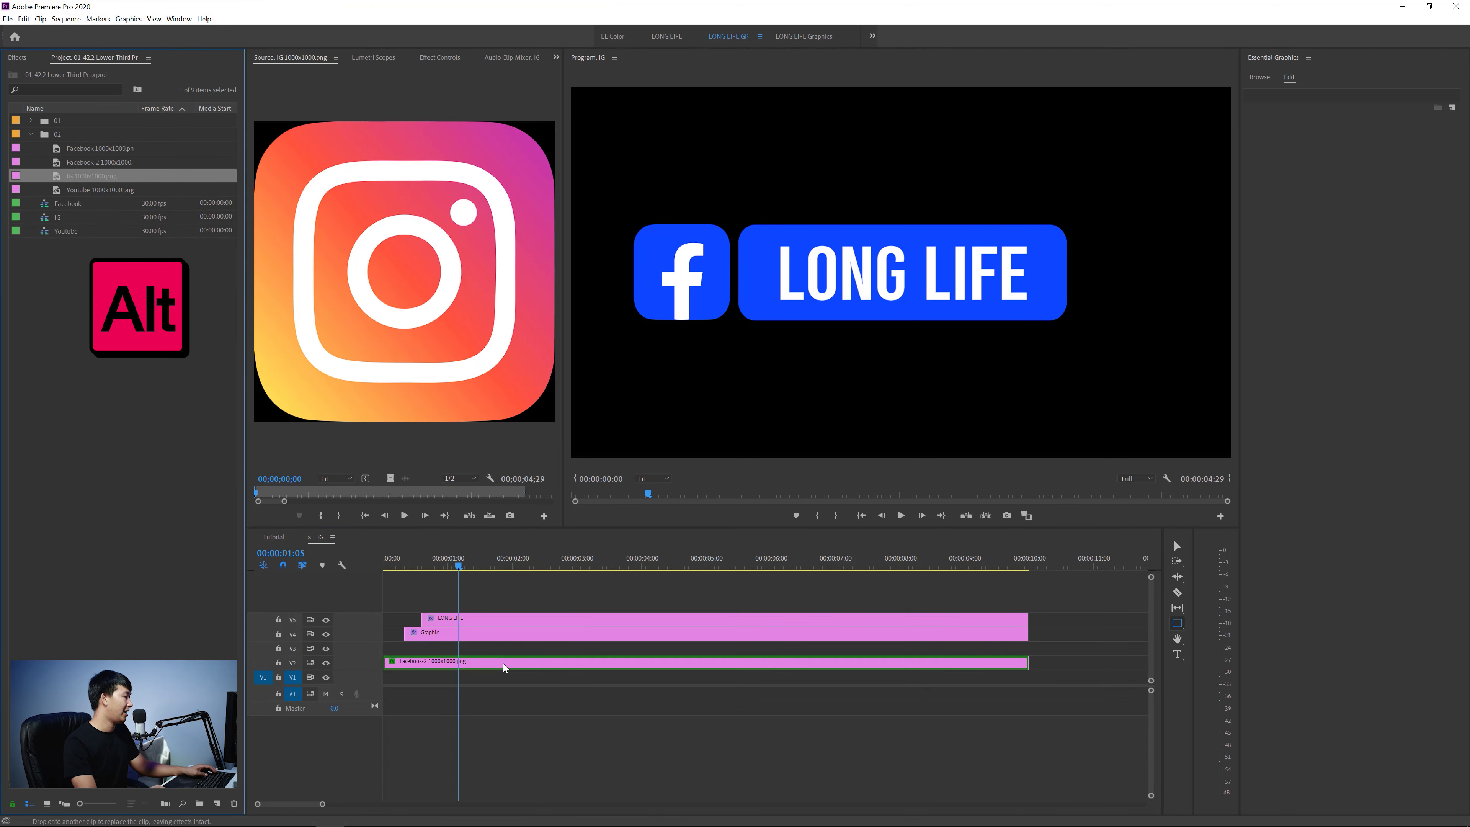
{"action": "left_click_drag", "start_coordinate": [503, 664], "coordinate": [503, 663]}
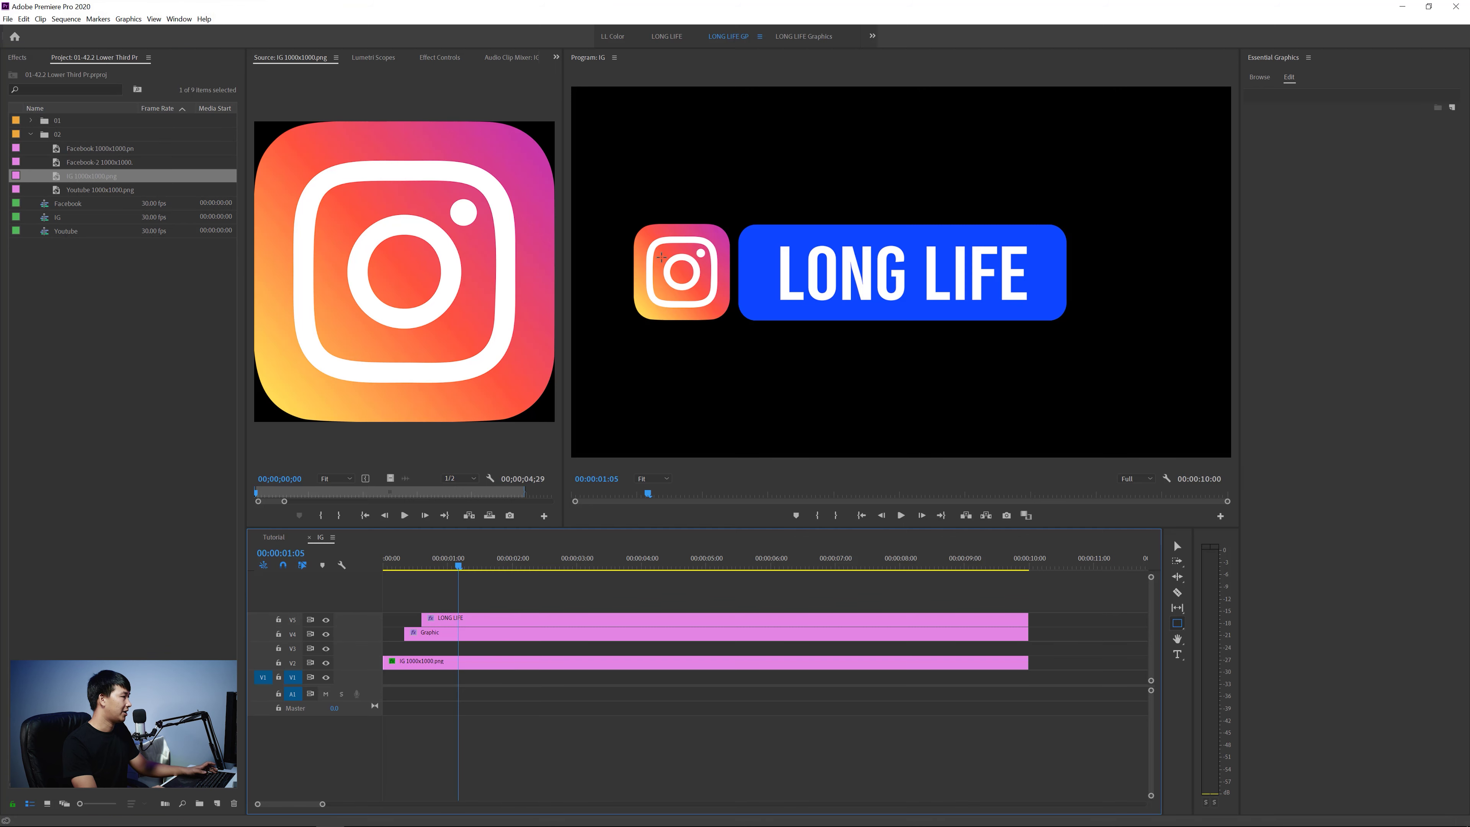
Step: Sample the Instagram pink into the BG layer's fill and stroke, then close the IG sequence
{"action": "left_click", "coordinate": [437, 635]}
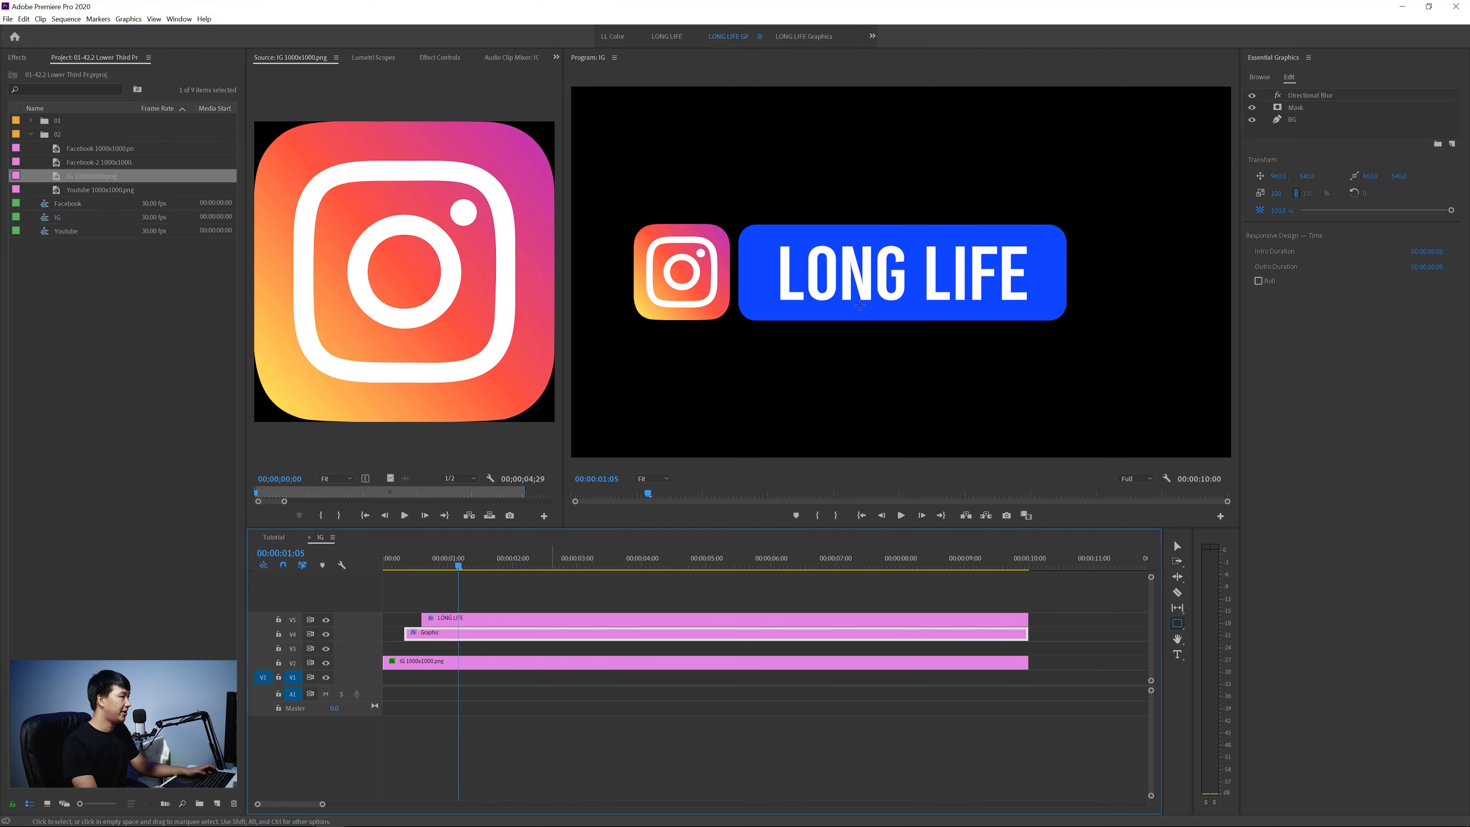
{"action": "left_click", "coordinate": [1320, 121]}
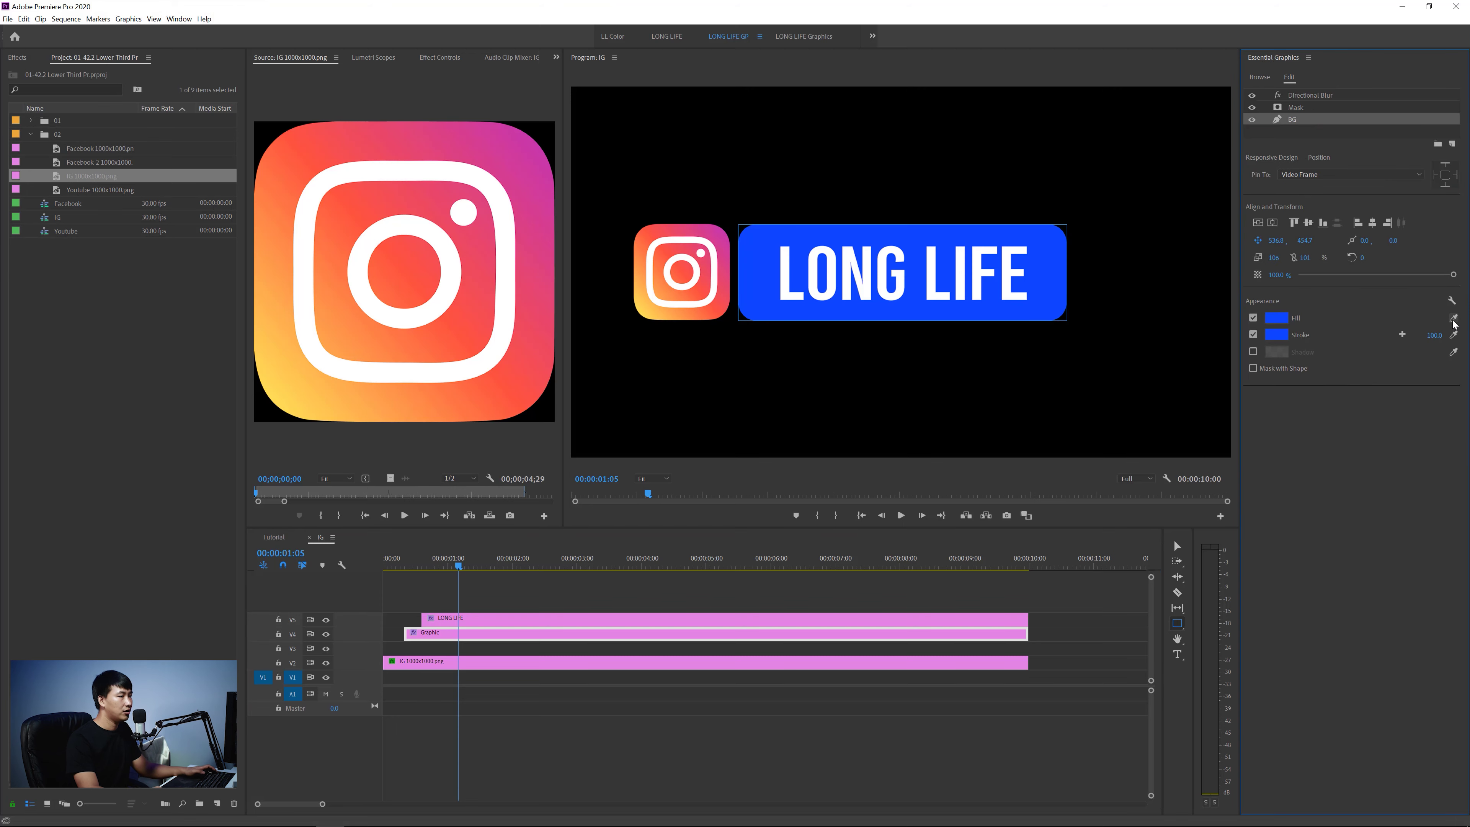
{"action": "left_click", "coordinate": [1454, 318]}
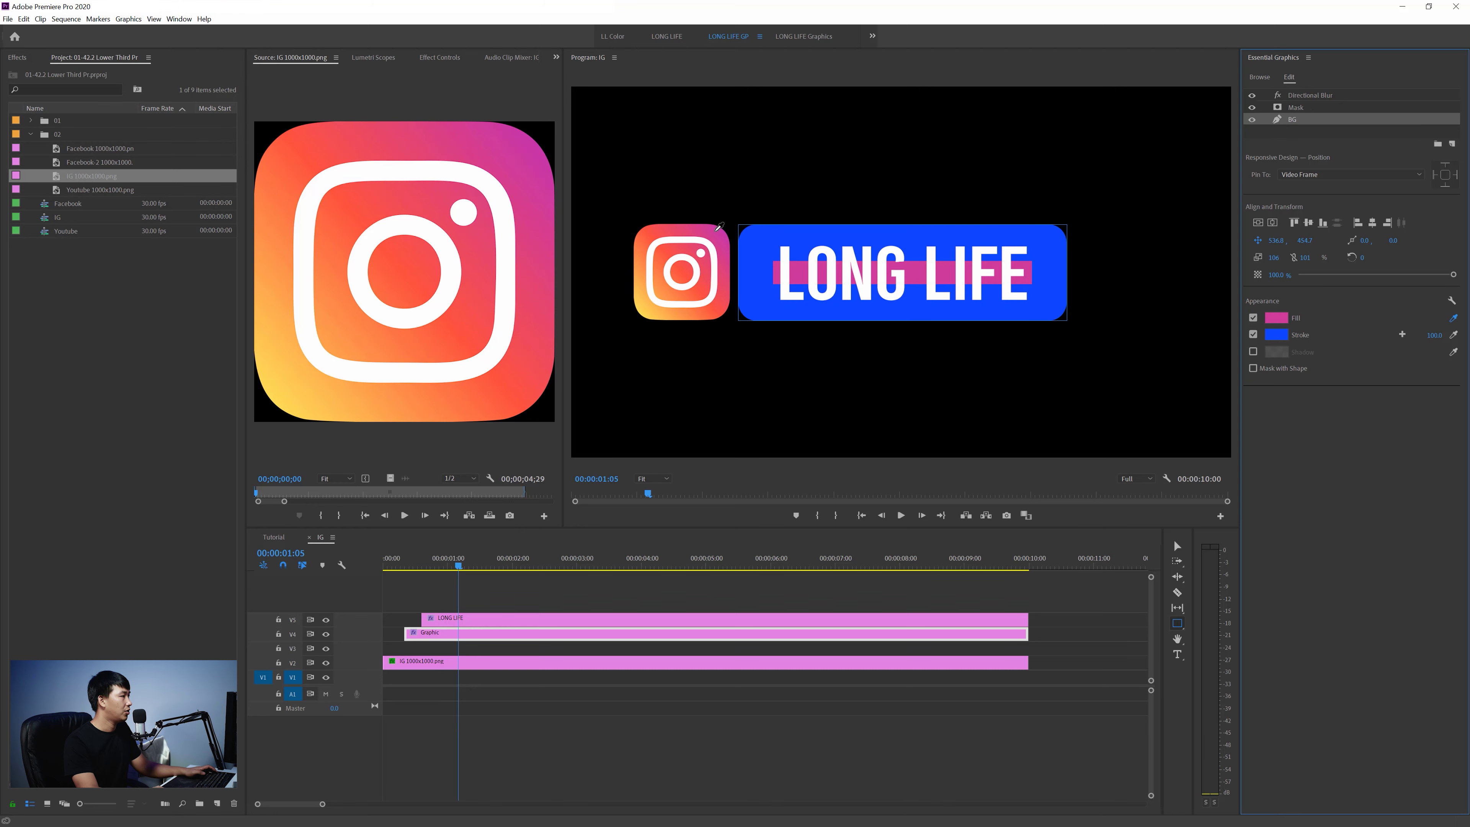
{"action": "left_click", "coordinate": [721, 227]}
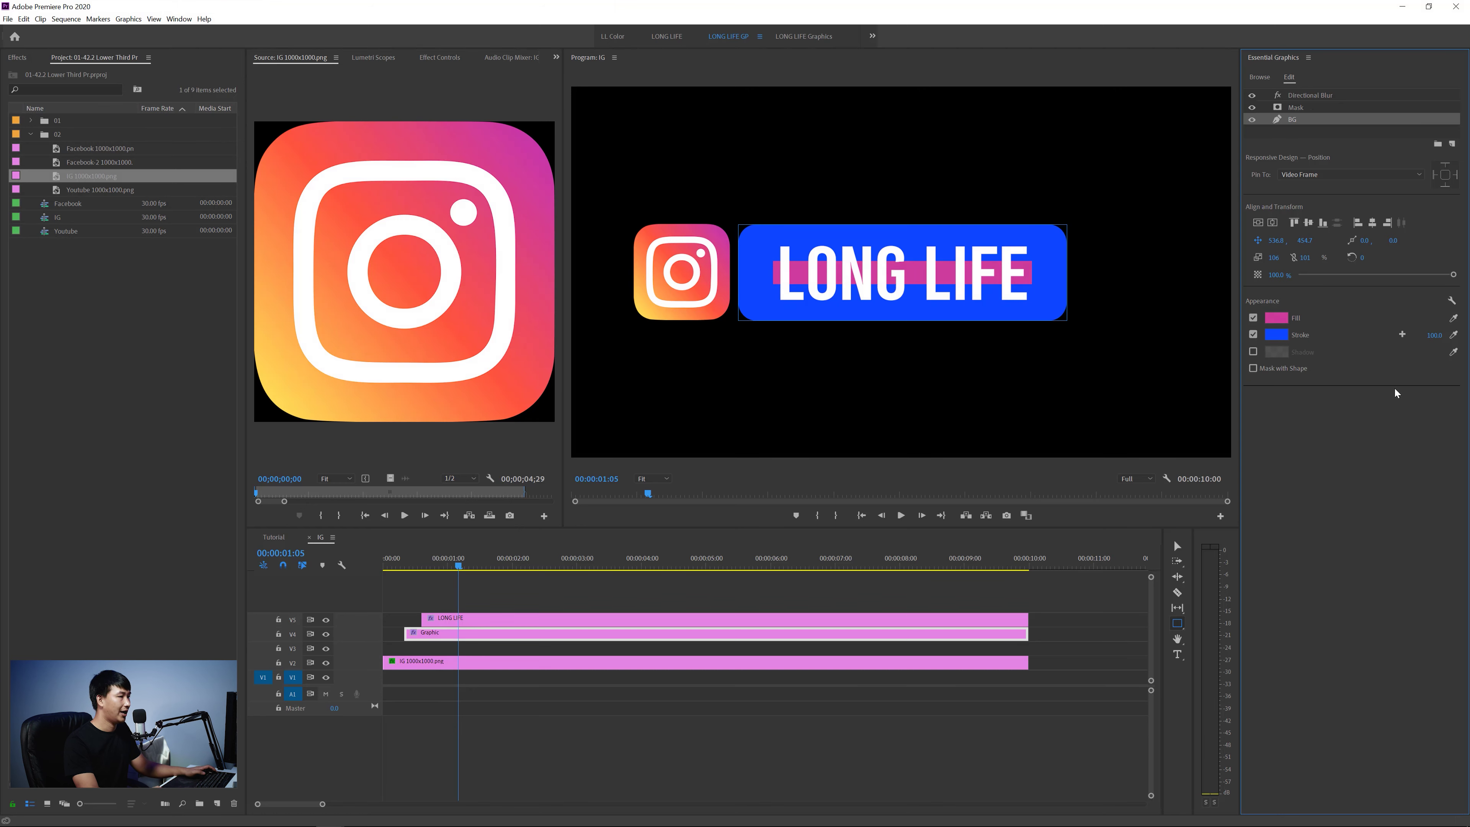
{"action": "left_click", "coordinate": [1454, 335]}
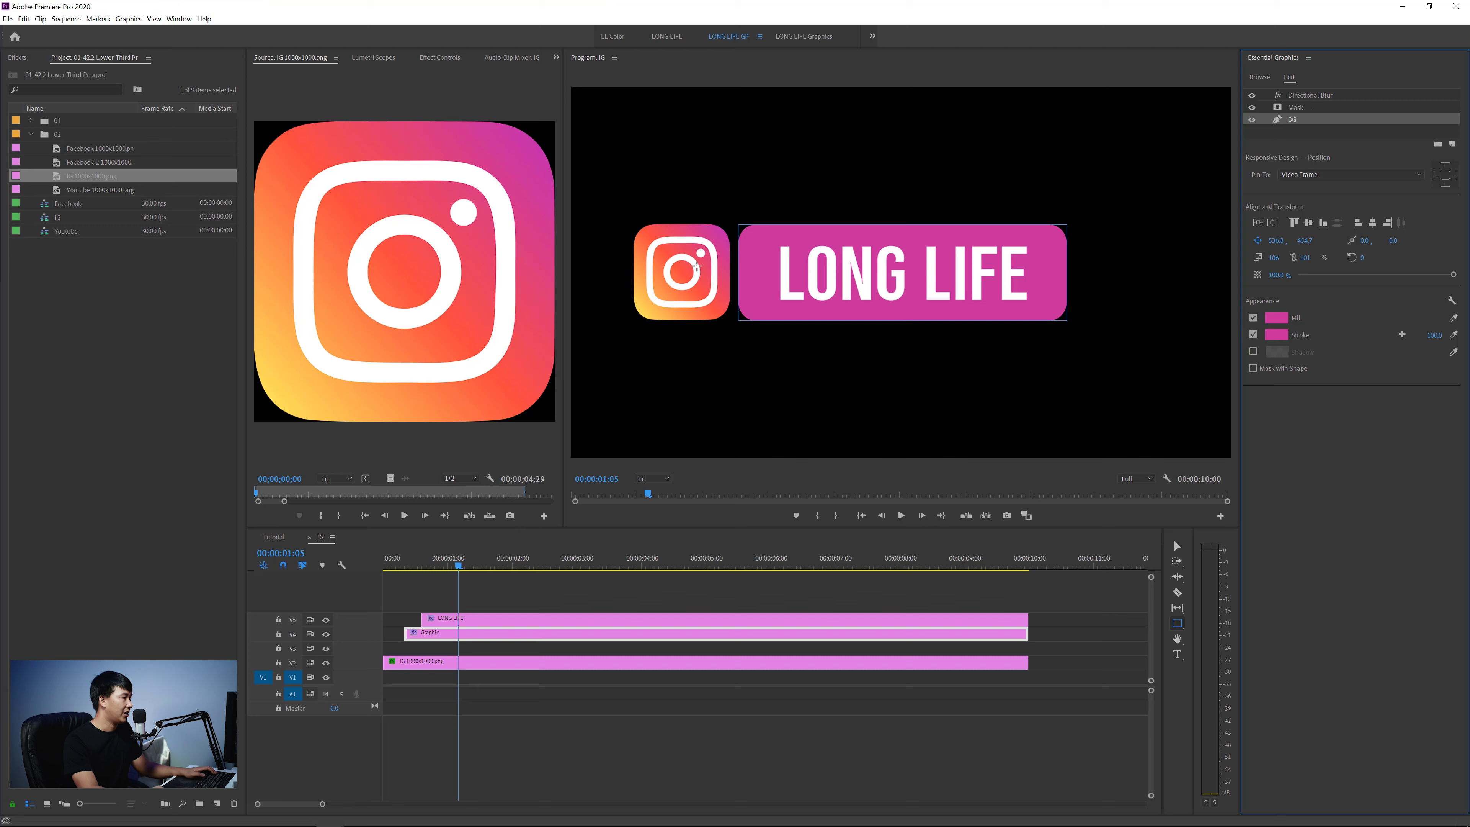
{"action": "left_click", "coordinate": [309, 537]}
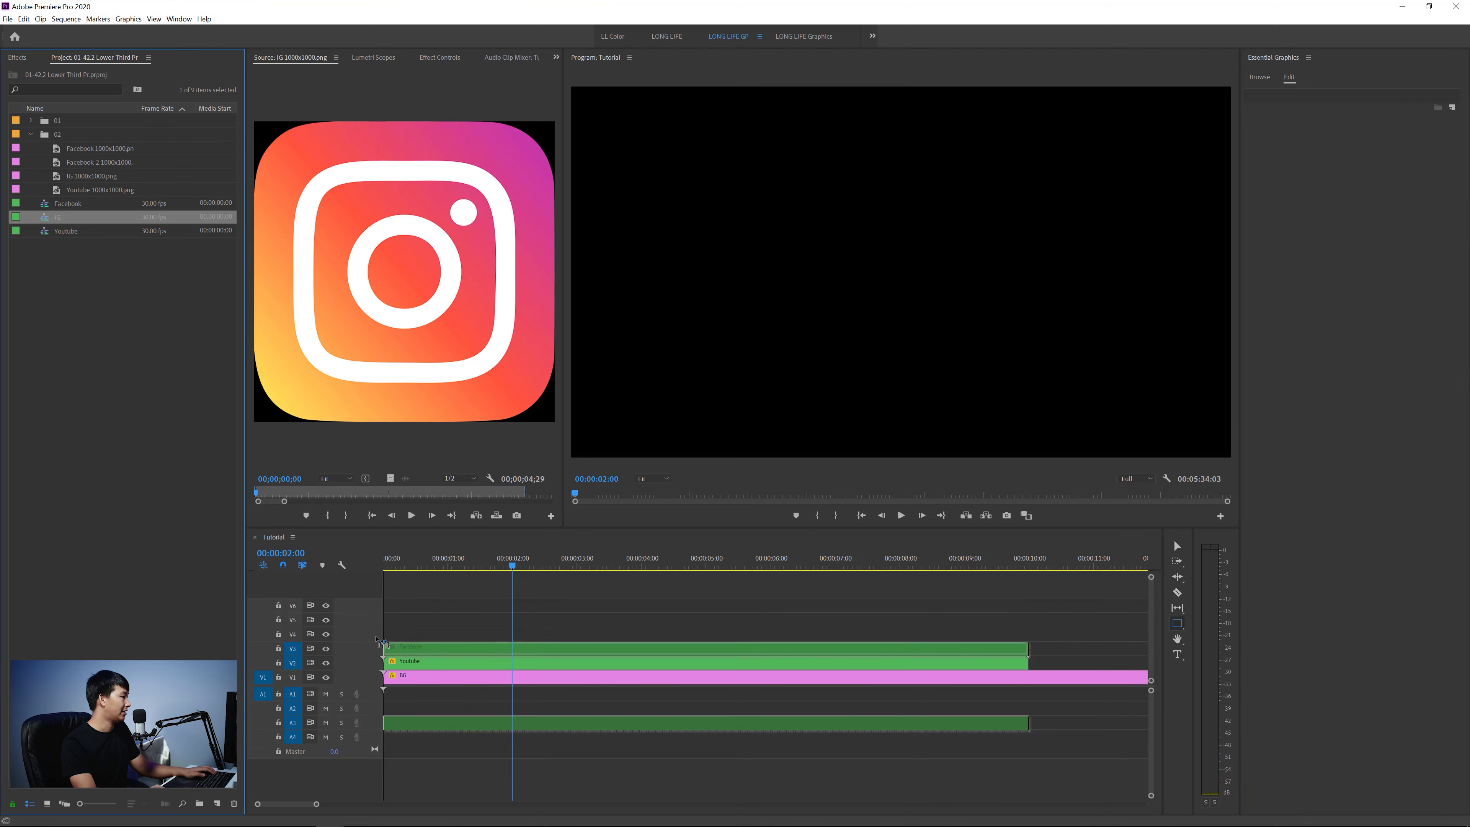
Step: Add the IG sequence to V4 of the Tutorial timeline and delete its audio
{"action": "left_click_drag", "start_coordinate": [56, 222], "coordinate": [394, 635]}
{"action": "left_click", "coordinate": [525, 735], "text": "alt"}
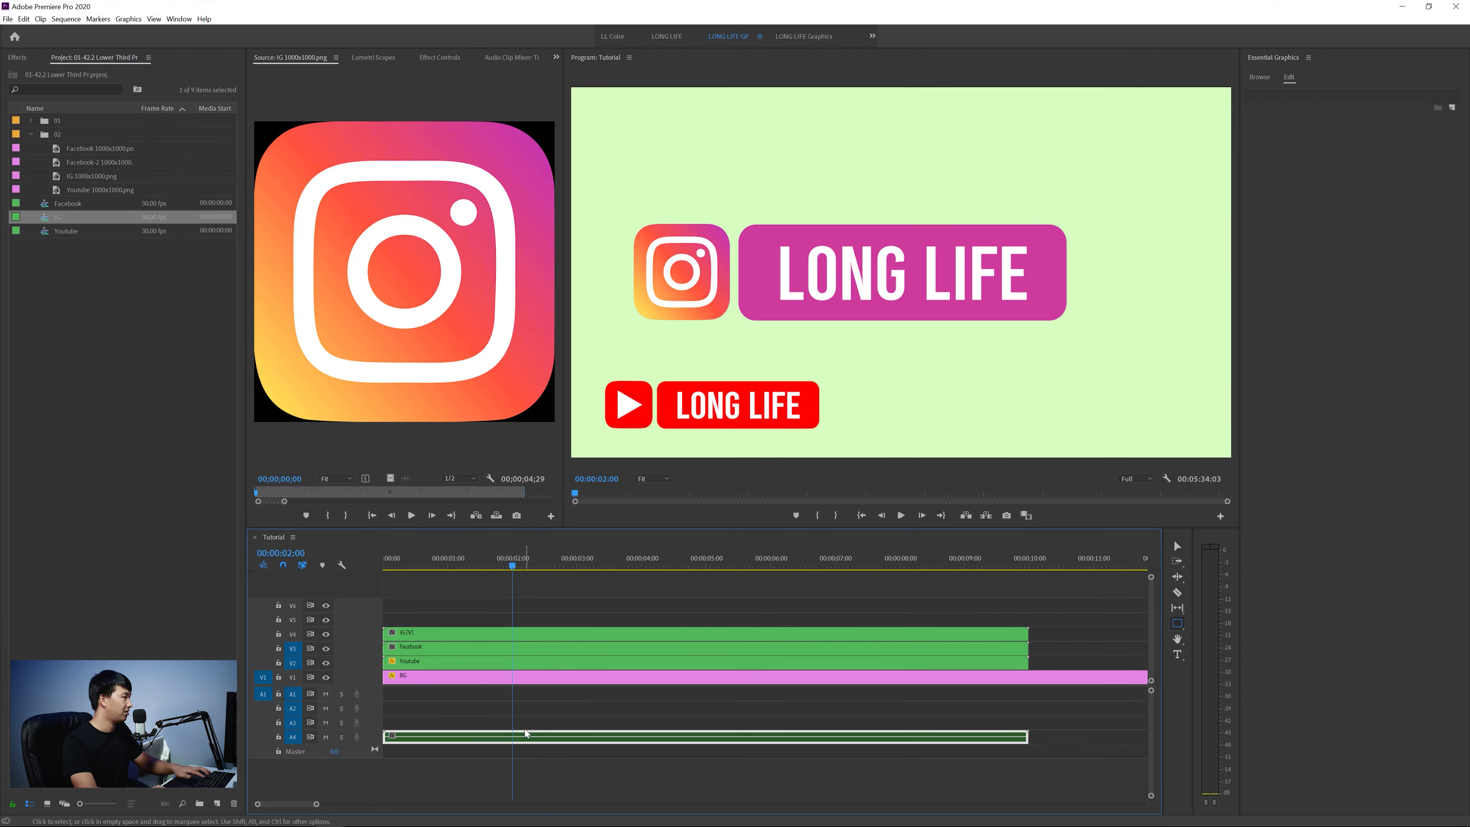
{"action": "key", "text": "Delete"}
{"action": "left_click", "coordinate": [465, 666]}
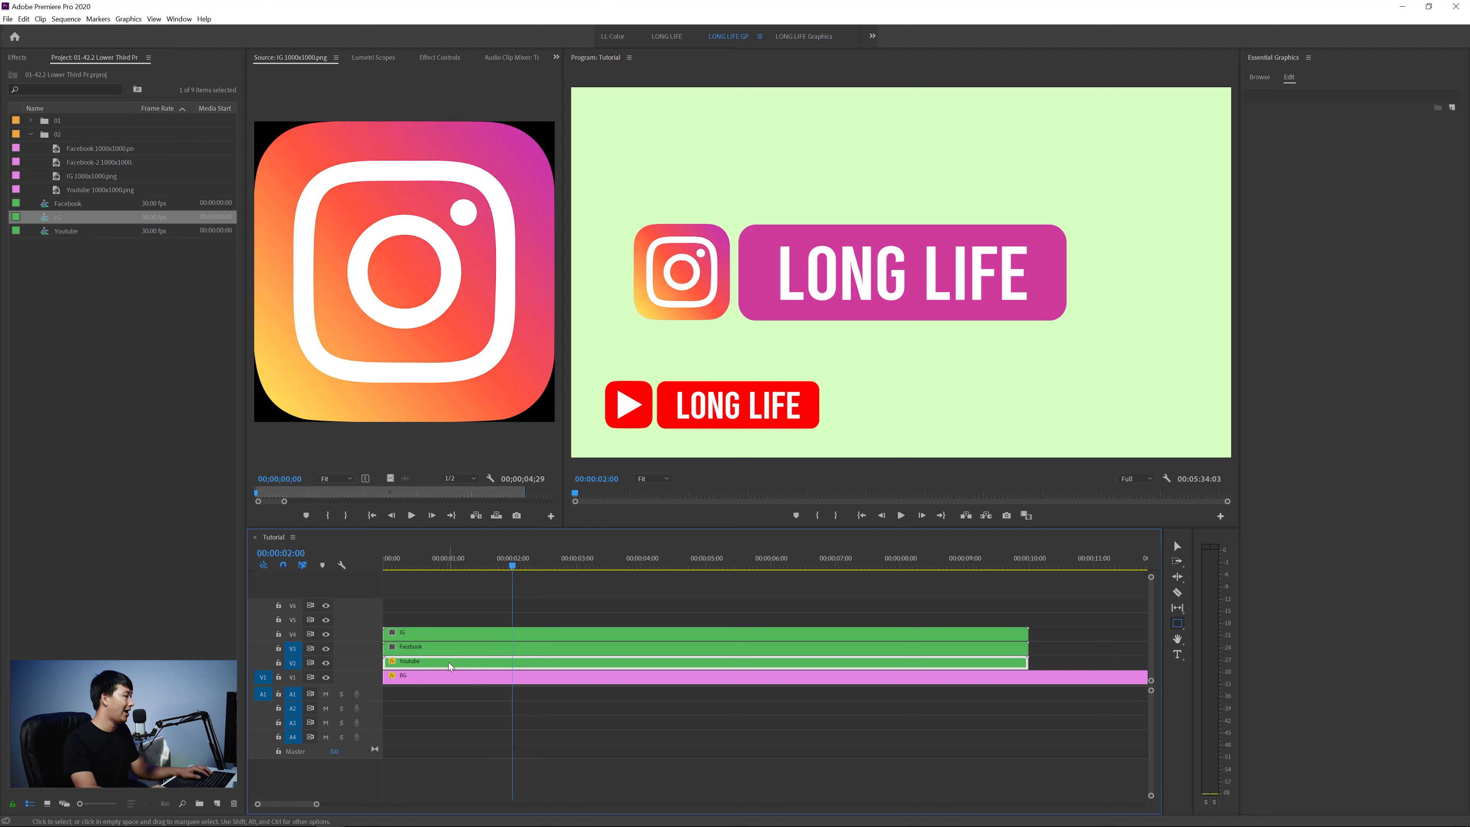
Step: Shrink the YouTube badge to 36.5 scale and move it to the lower left
{"action": "left_click", "coordinate": [439, 57]}
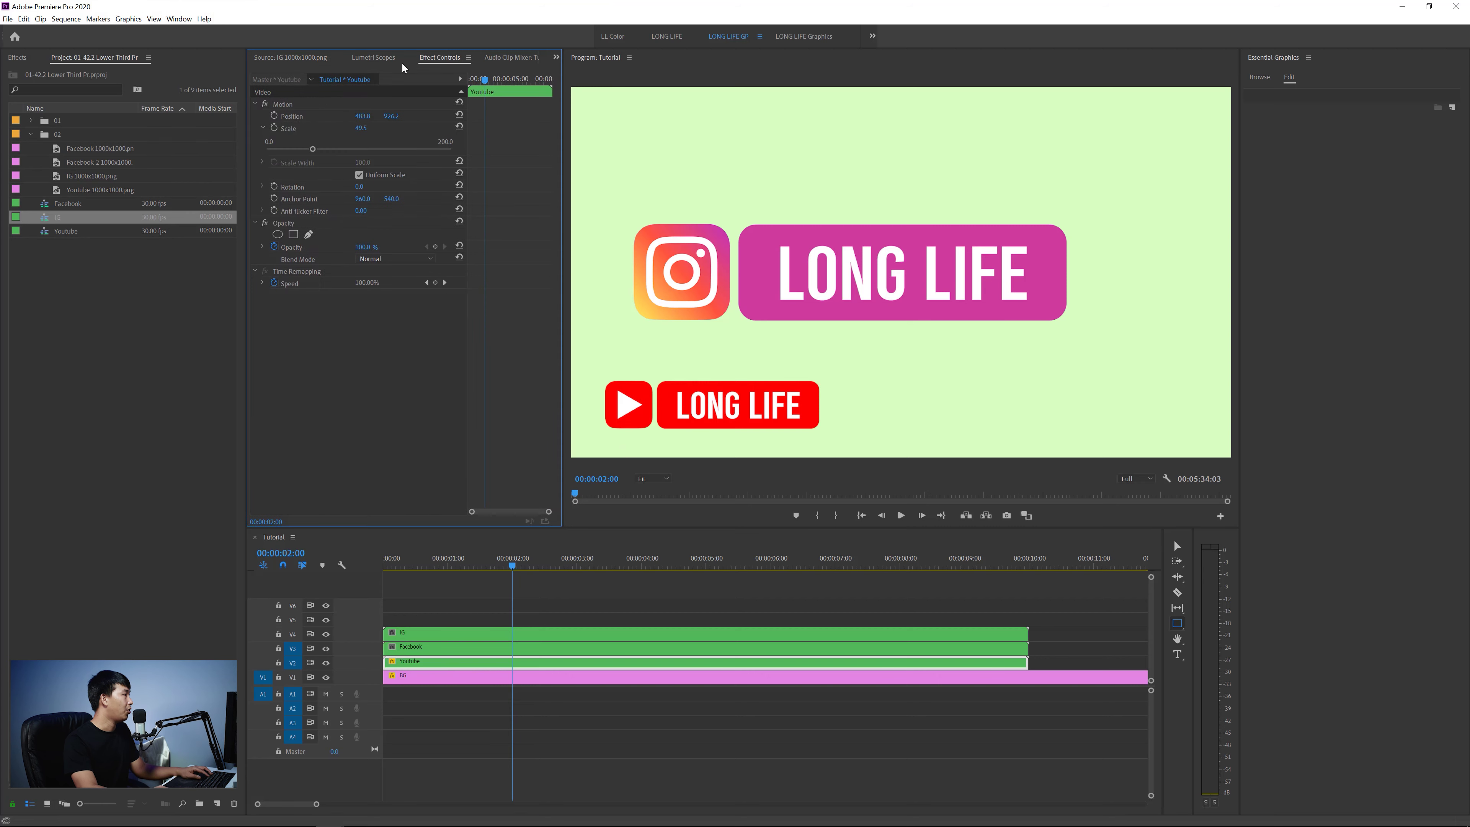
{"action": "left_click_drag", "start_coordinate": [312, 149], "coordinate": [299, 150]}
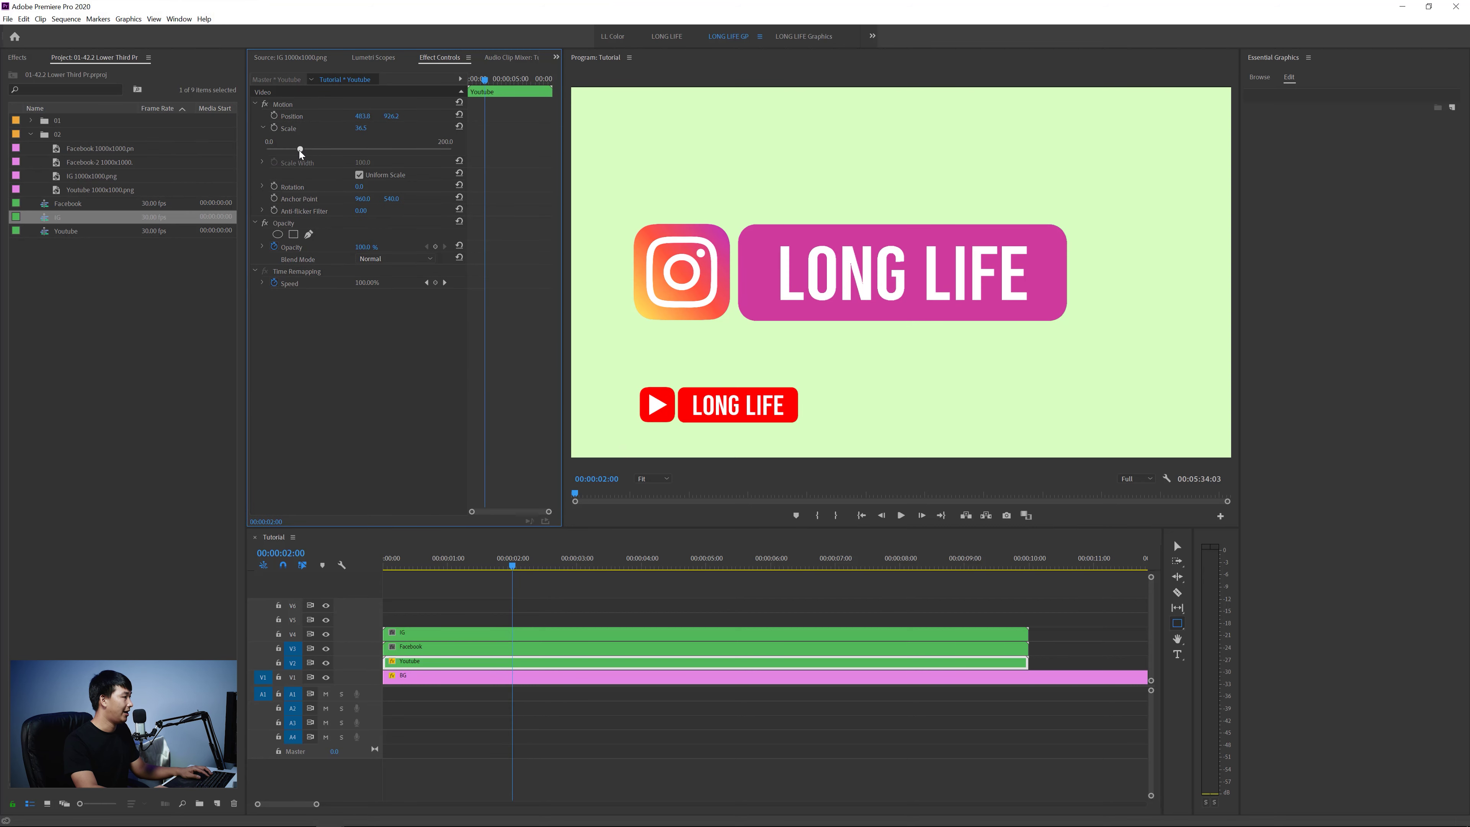
{"action": "left_click", "coordinate": [289, 105]}
{"action": "left_click_drag", "start_coordinate": [778, 407], "coordinate": [742, 422]}
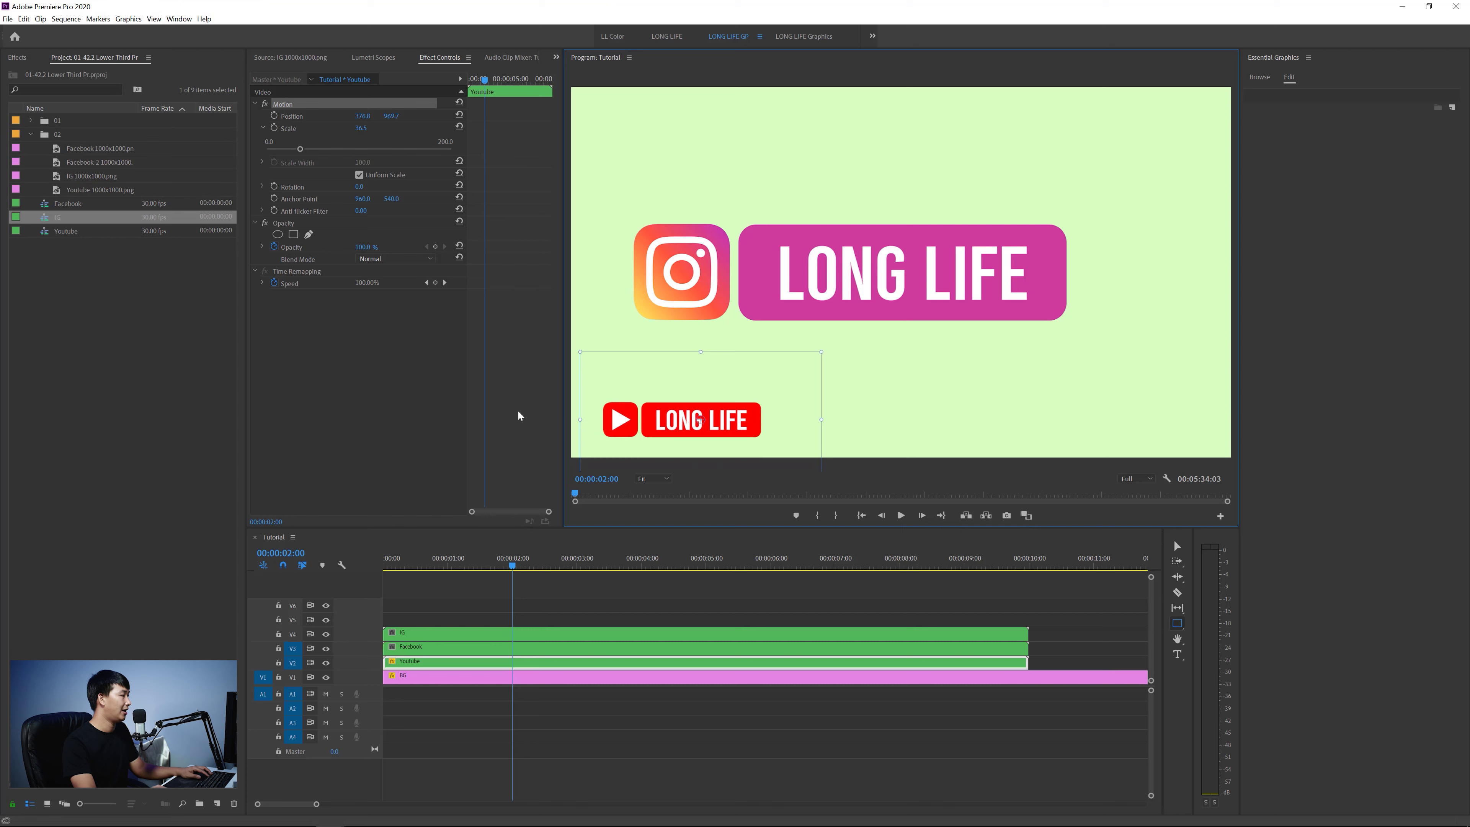
Step: Copy the YouTube clip's Motion settings and paste them onto the IG and Facebook clips
{"action": "left_click", "coordinate": [284, 108]}
{"action": "key", "text": "ctrl+c"}
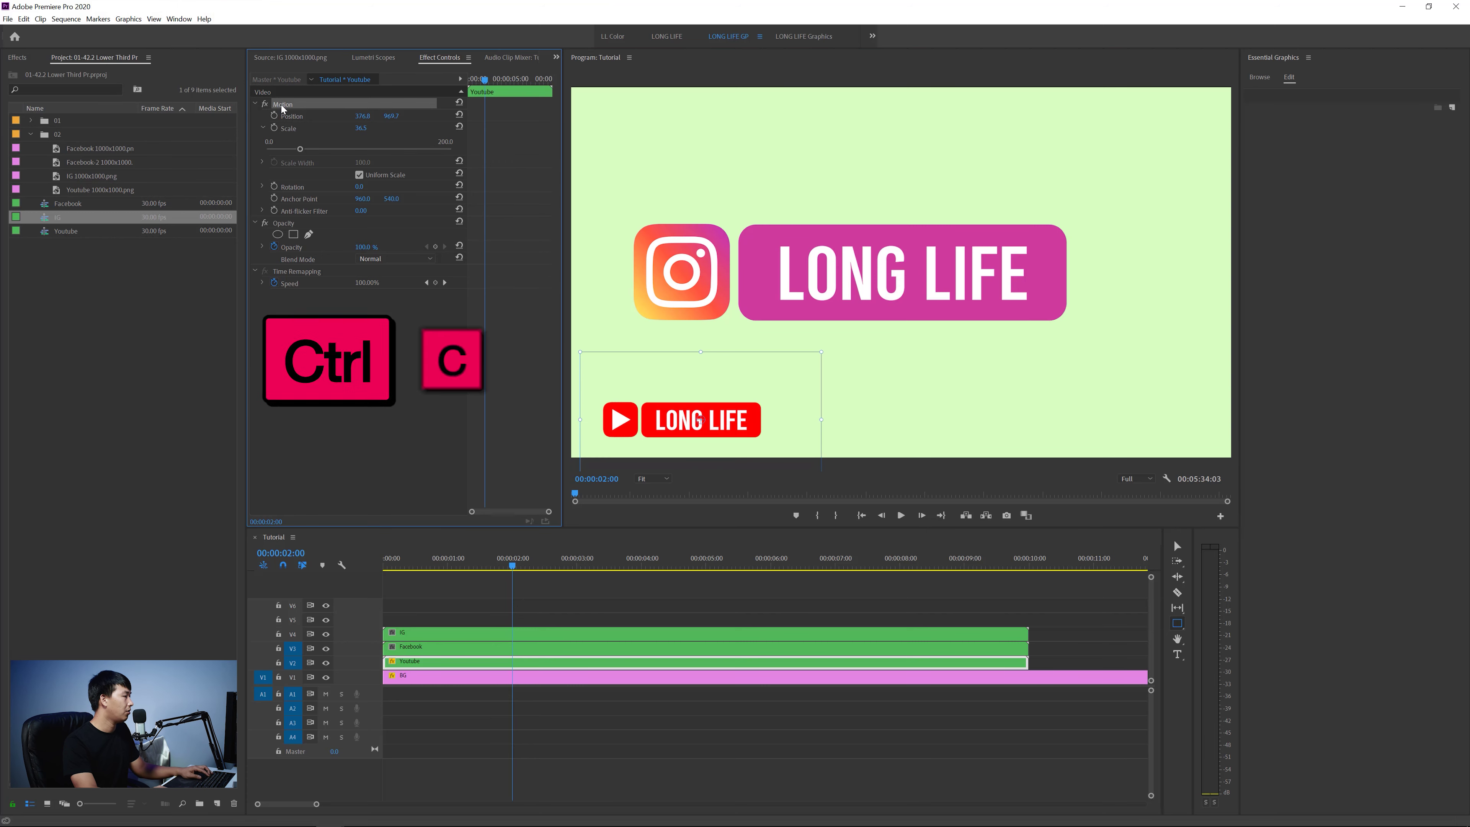
{"action": "left_click_drag", "start_coordinate": [428, 602], "coordinate": [465, 648]}
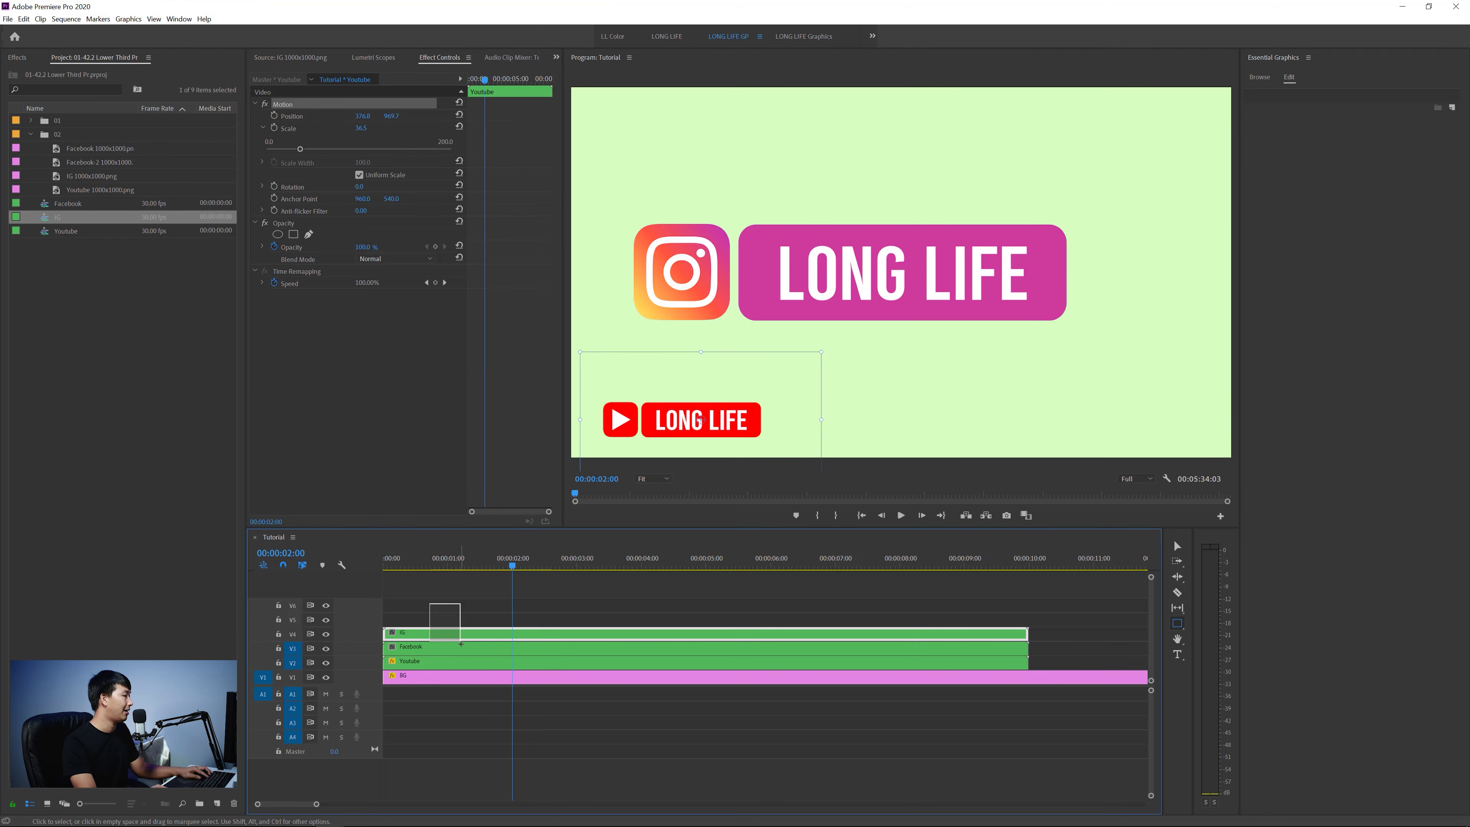
{"action": "key", "text": "ctrl+v"}
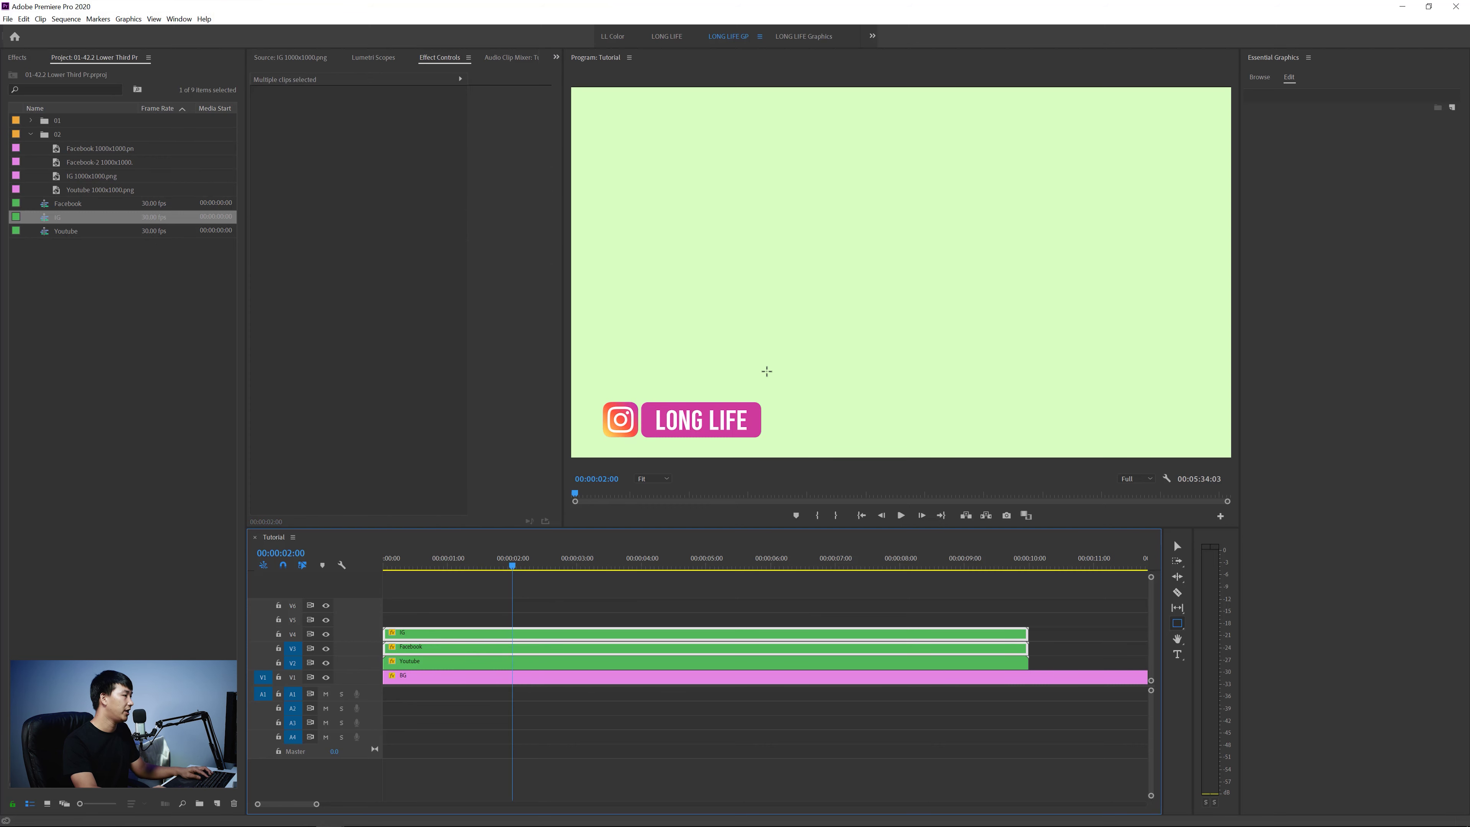
Step: Adjust Position Y of the Facebook and Instagram badges to stack them, then play from the start
{"action": "left_click", "coordinate": [677, 586]}
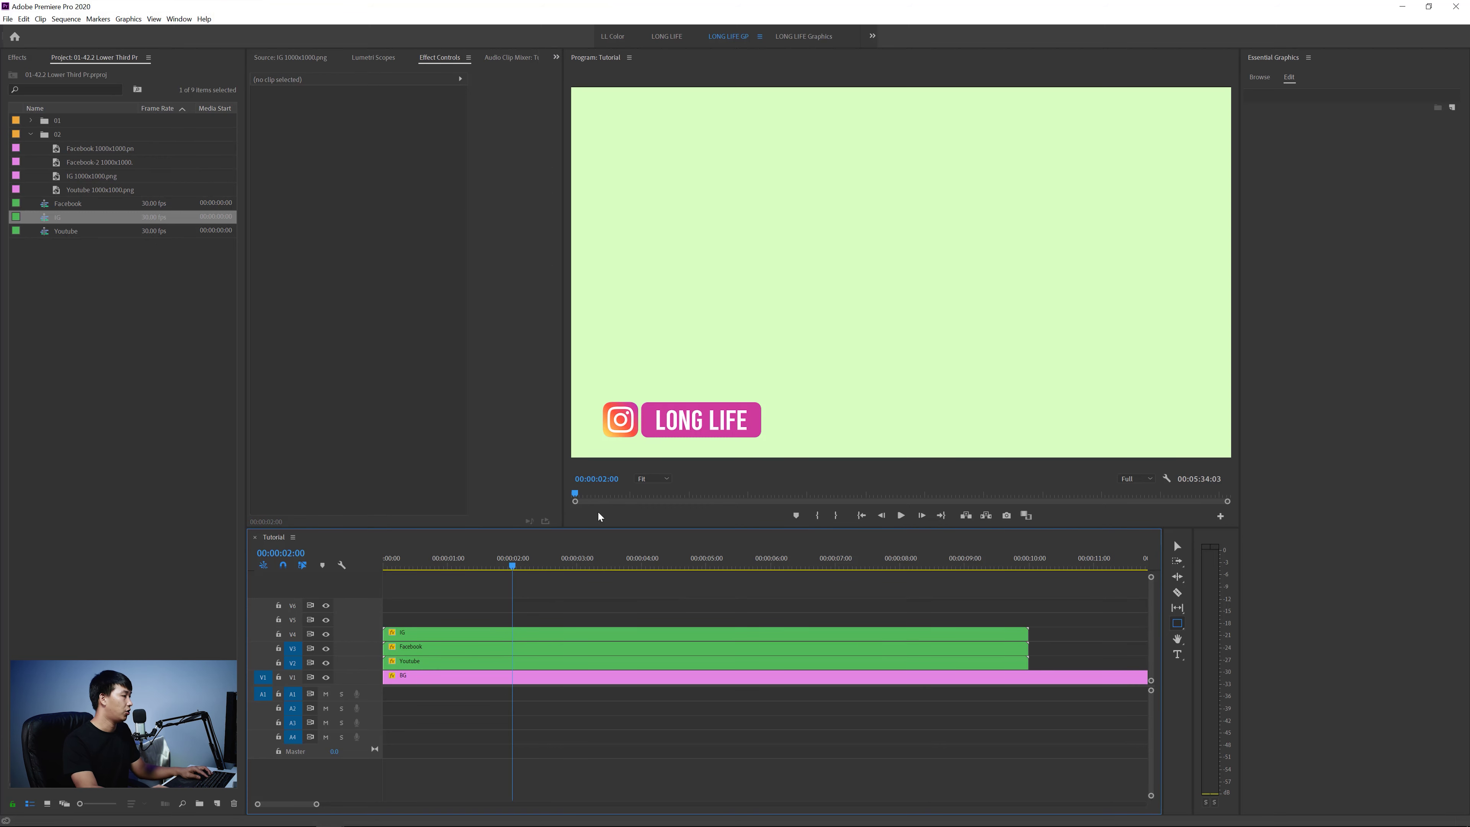
{"action": "left_click", "coordinate": [444, 652]}
{"action": "left_click_drag", "start_coordinate": [388, 119], "coordinate": [319, 118]}
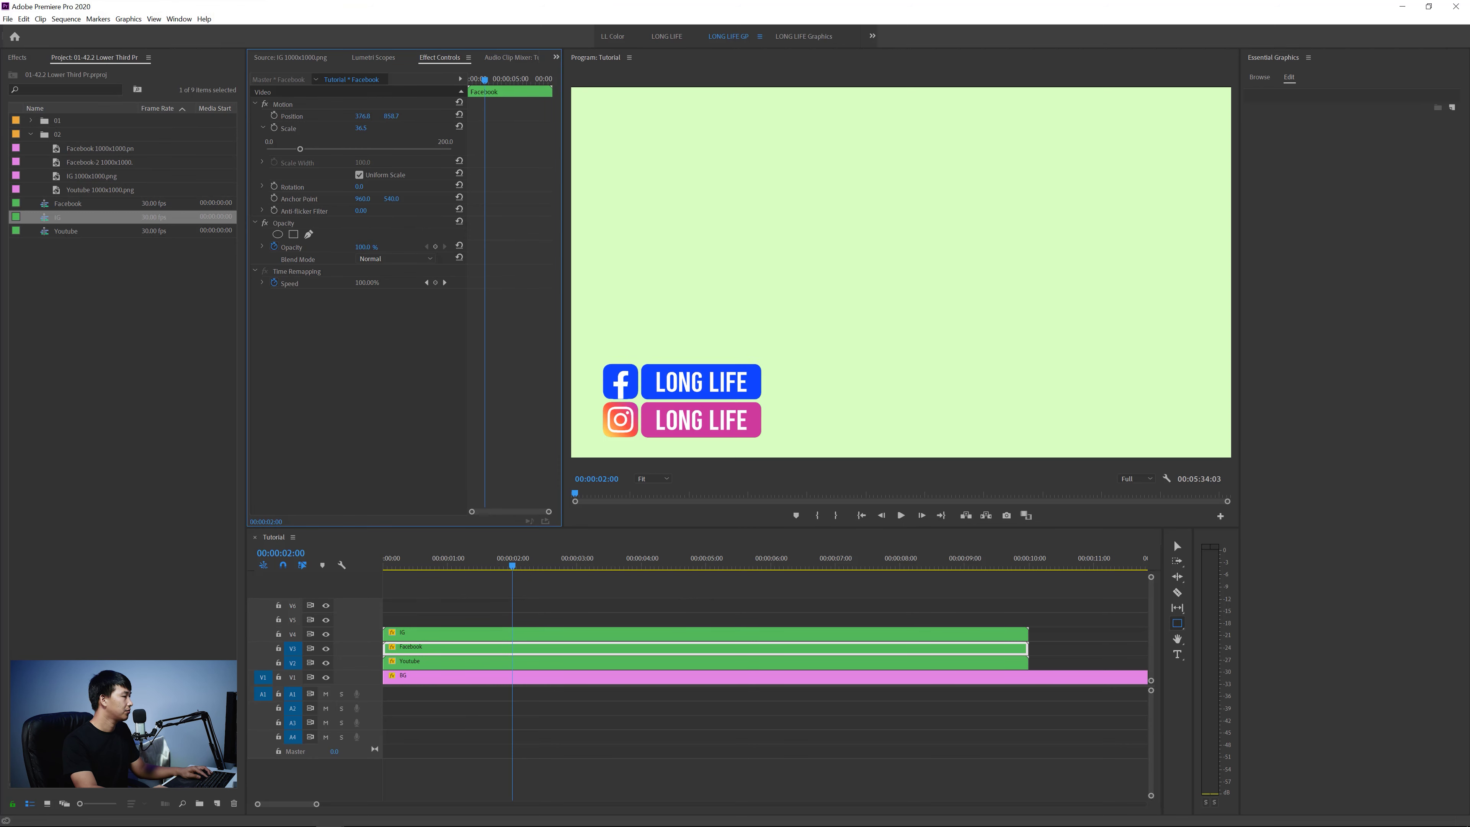
{"action": "left_click", "coordinate": [502, 630]}
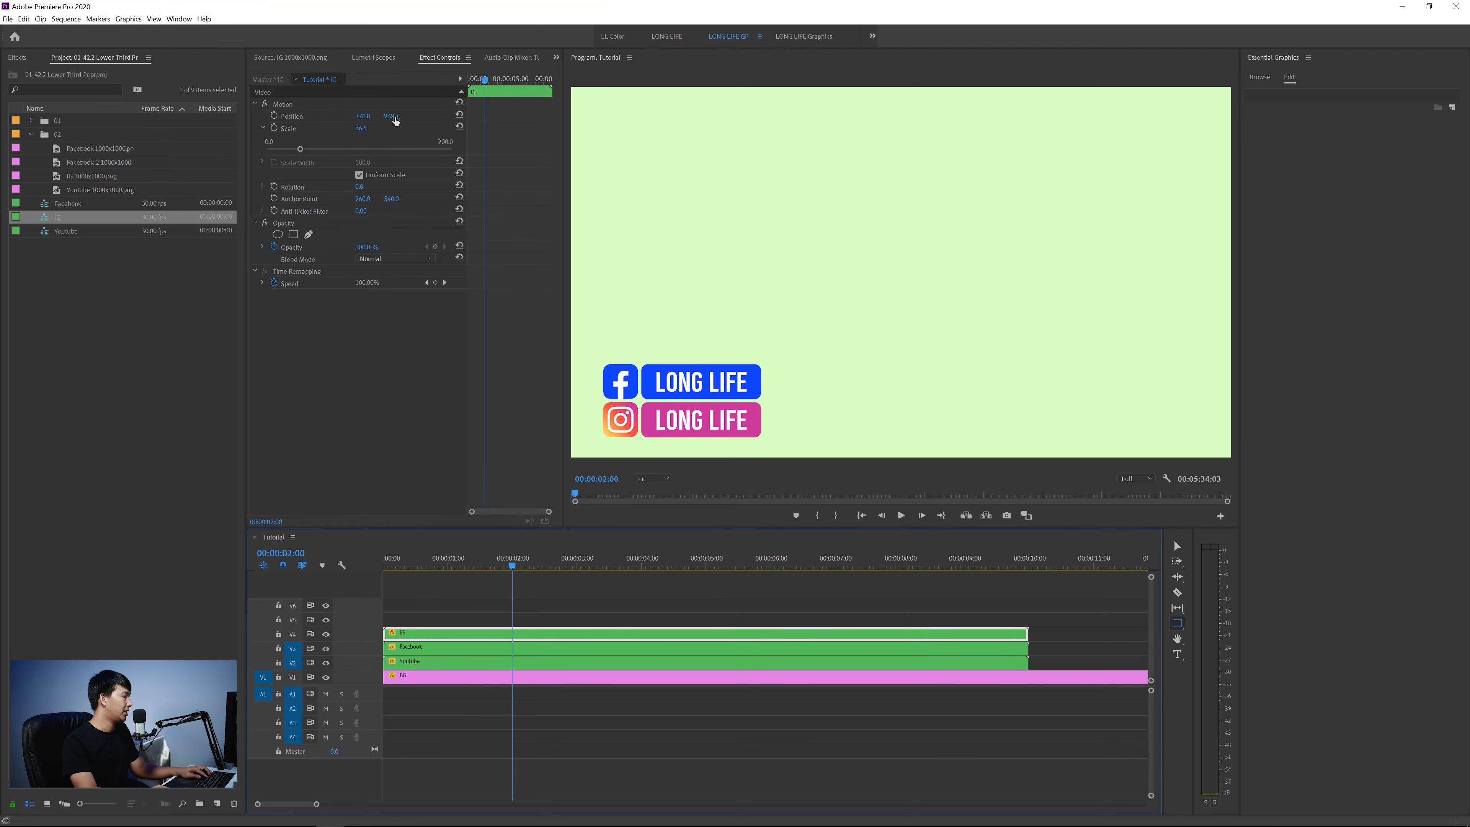
{"action": "left_click_drag", "start_coordinate": [395, 118], "coordinate": [264, 118]}
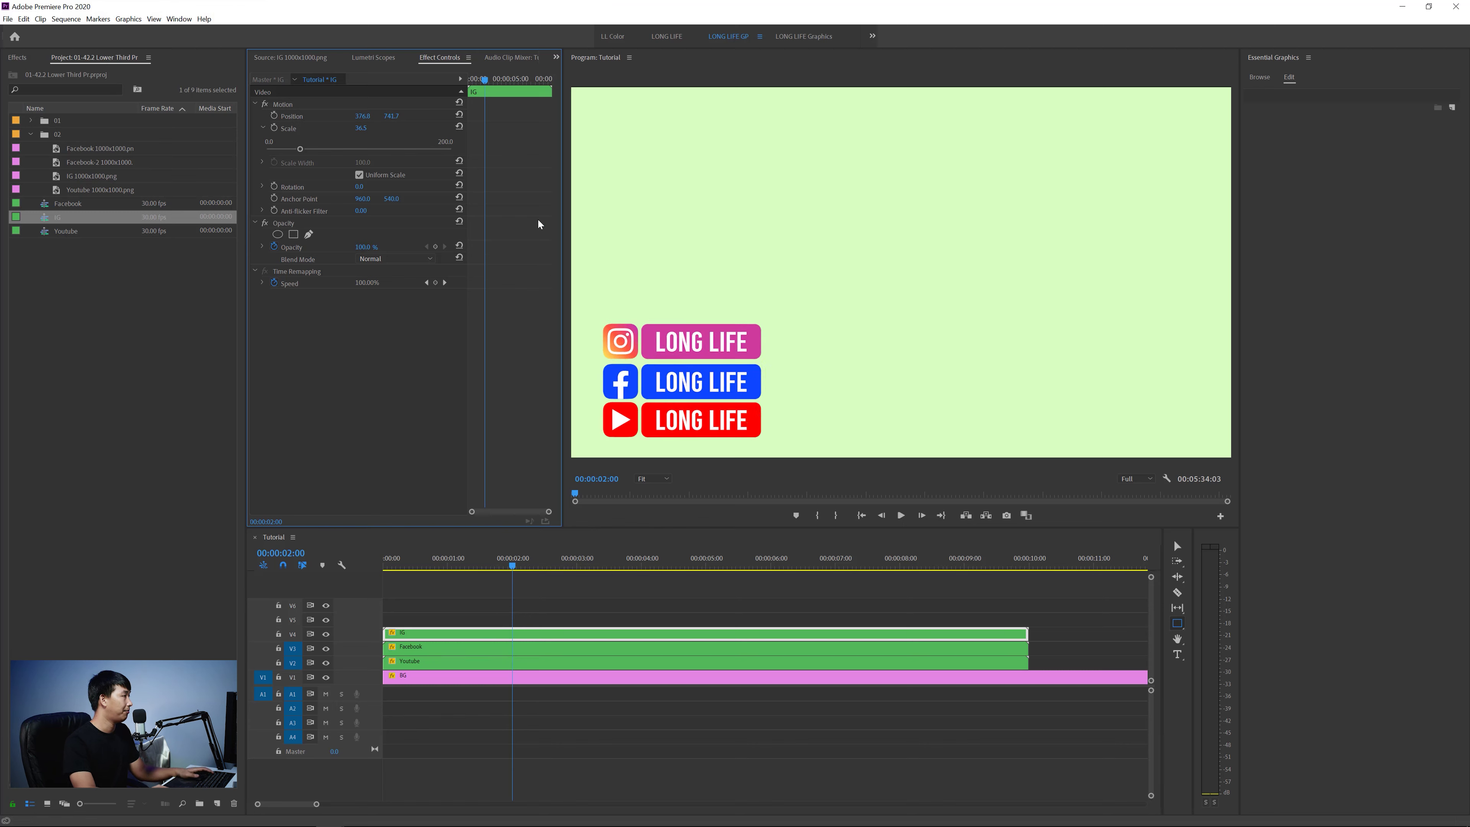
{"action": "left_click_drag", "start_coordinate": [391, 116], "coordinate": [713, 479]}
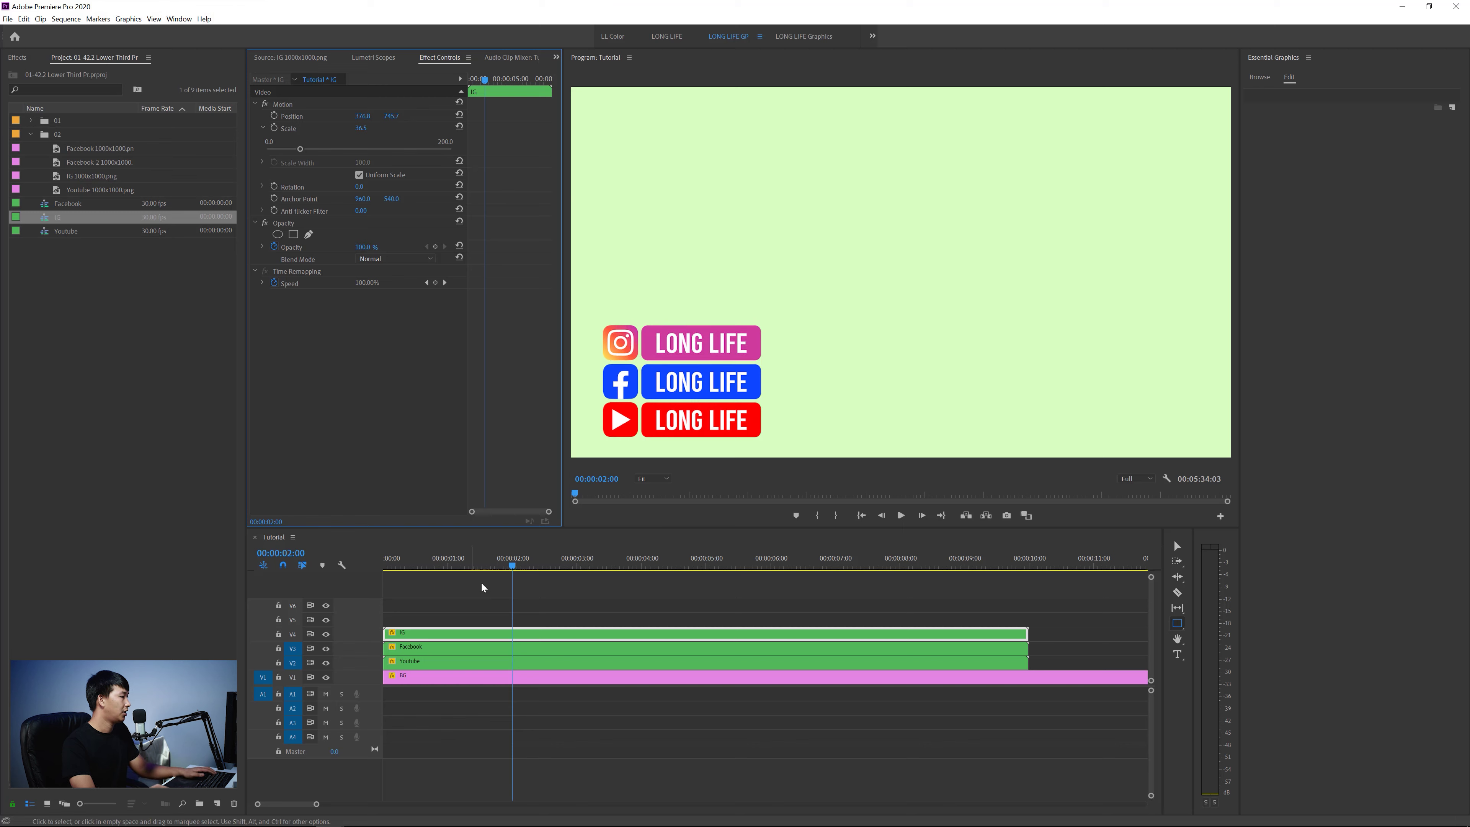
{"action": "left_click_drag", "start_coordinate": [467, 566], "coordinate": [294, 554]}
{"action": "key", "text": "space"}
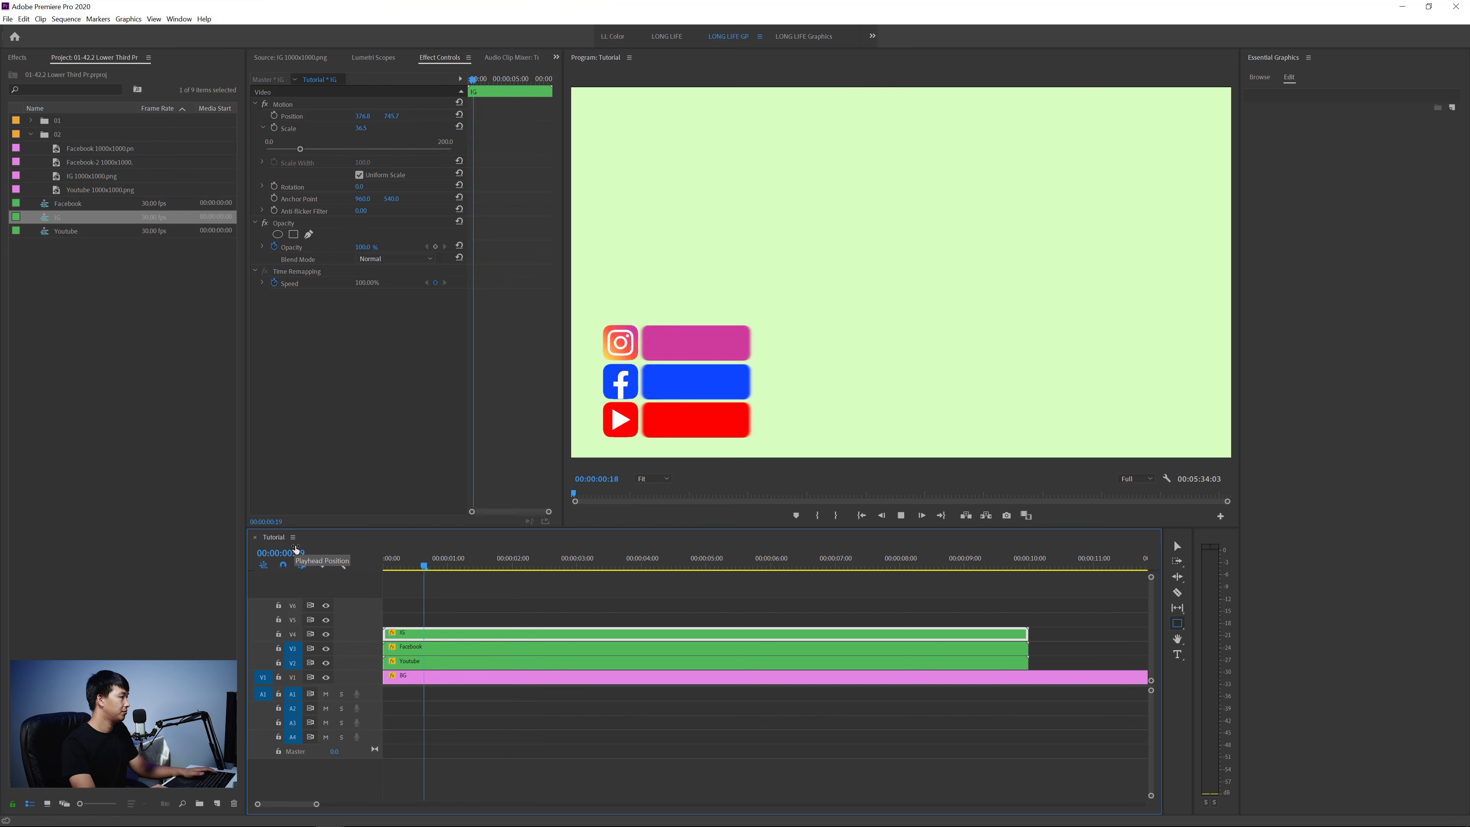
Step: Replay the intro and bring the Instagram badge back down to the bottom row at Position Y 969.7
{"action": "left_click", "coordinate": [415, 567]}
{"action": "left_click_drag", "start_coordinate": [415, 567], "coordinate": [299, 572]}
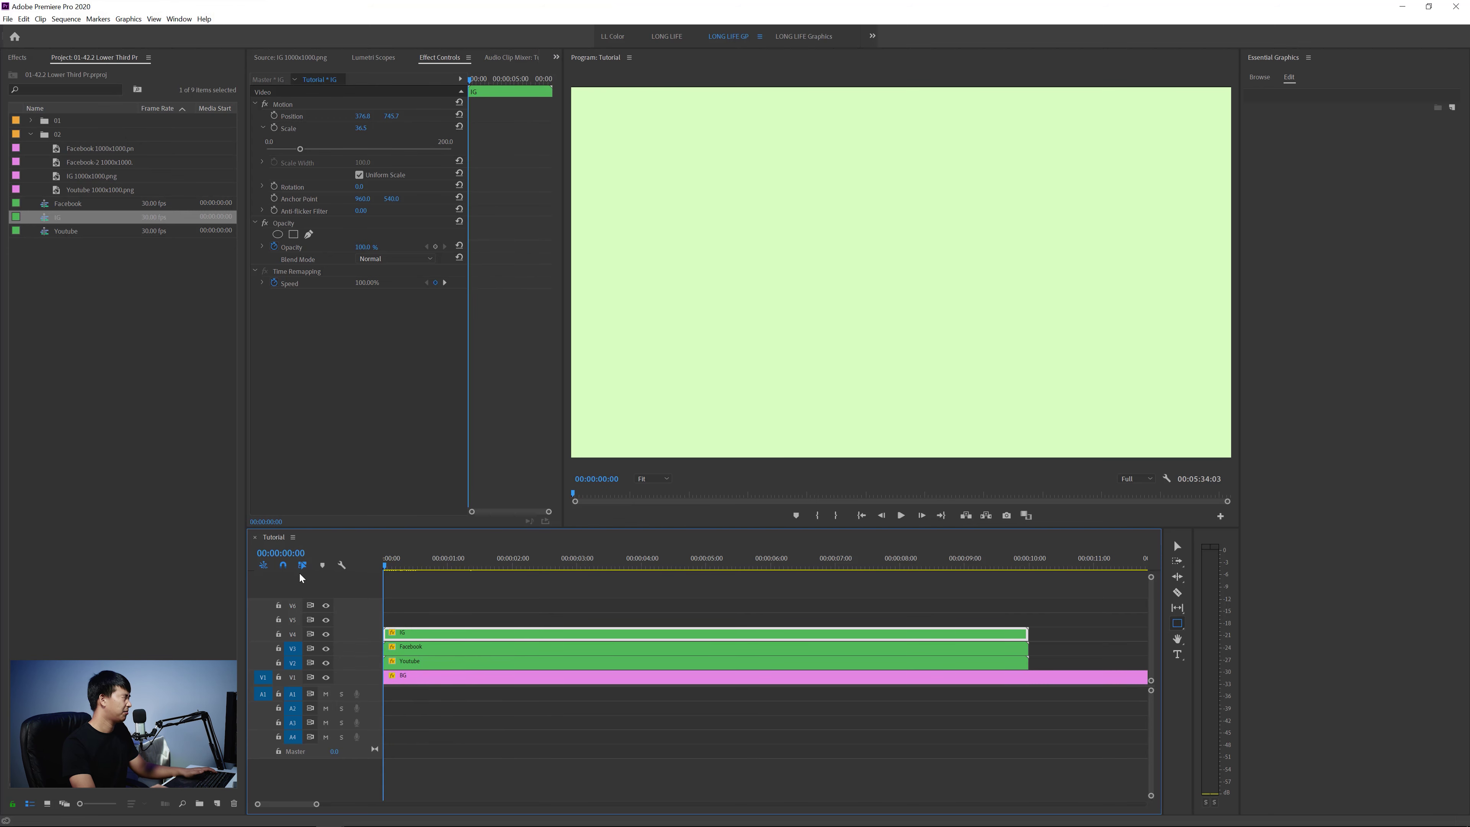
{"action": "key", "text": "space"}
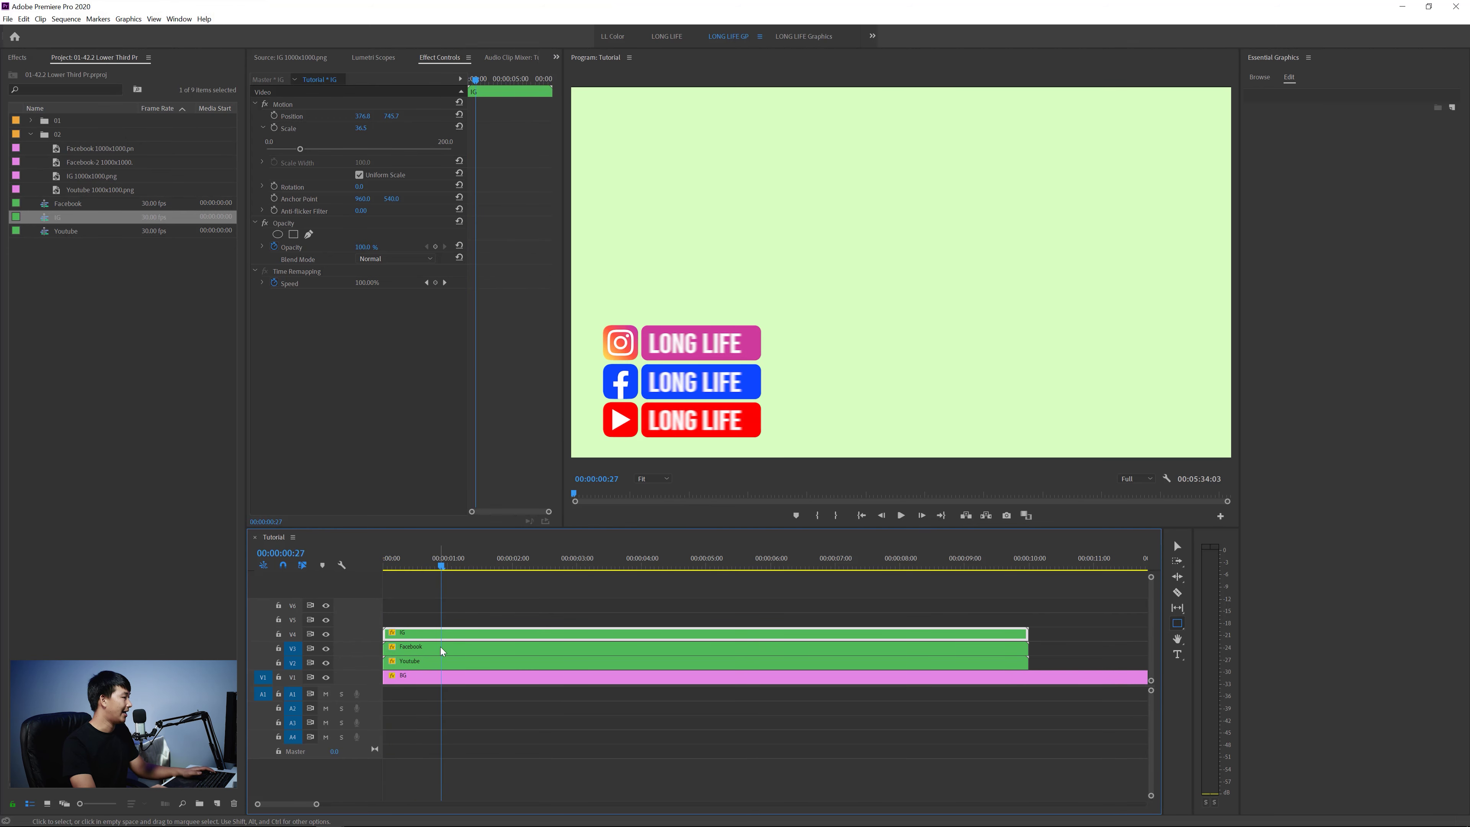
{"action": "key", "text": "ctrl+z"}
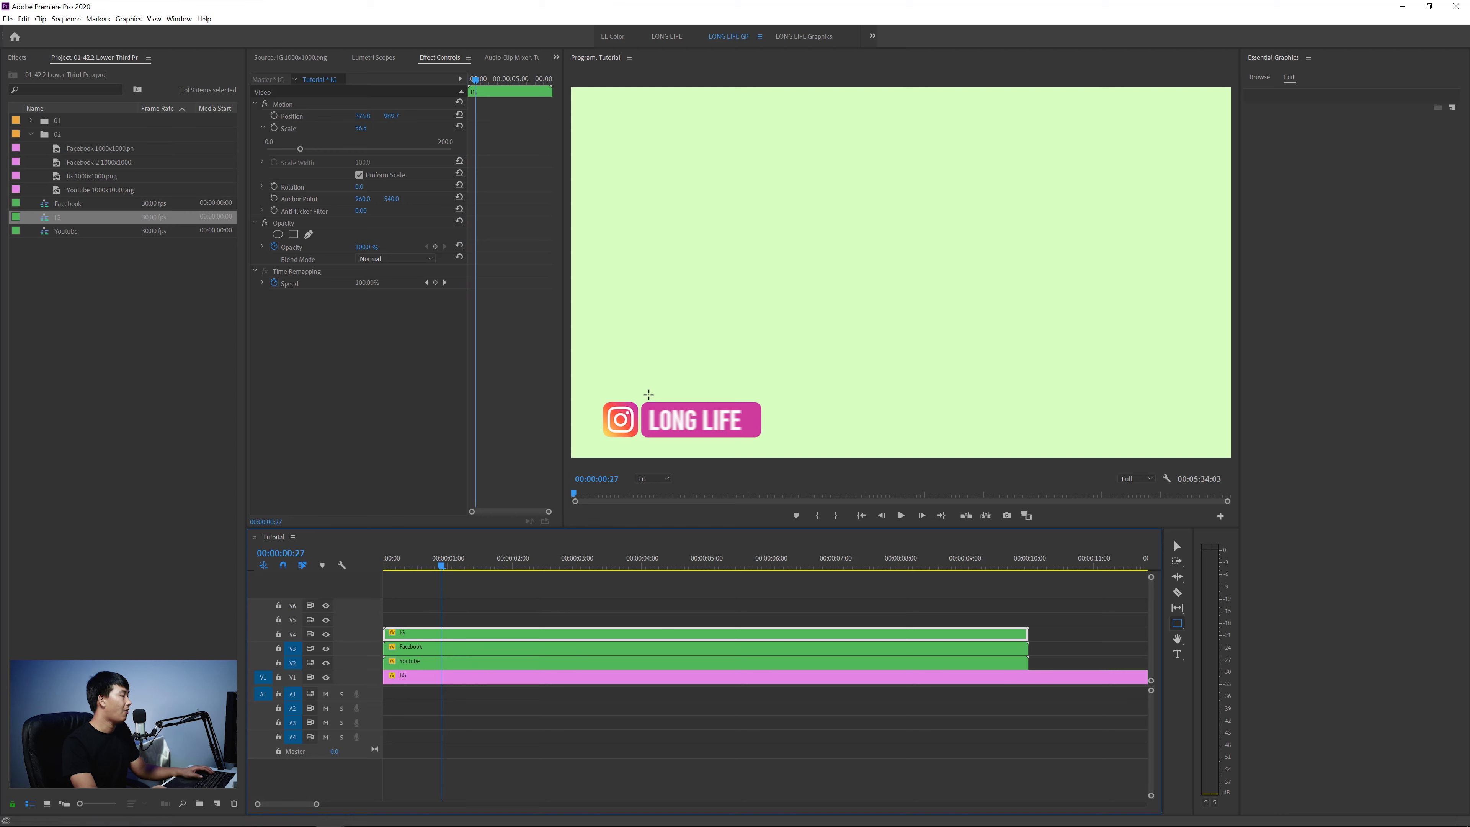
Step: Slide the Facebook badge right, set Instagram Position X to 1340.8, and play the row
{"action": "left_click", "coordinate": [437, 648]}
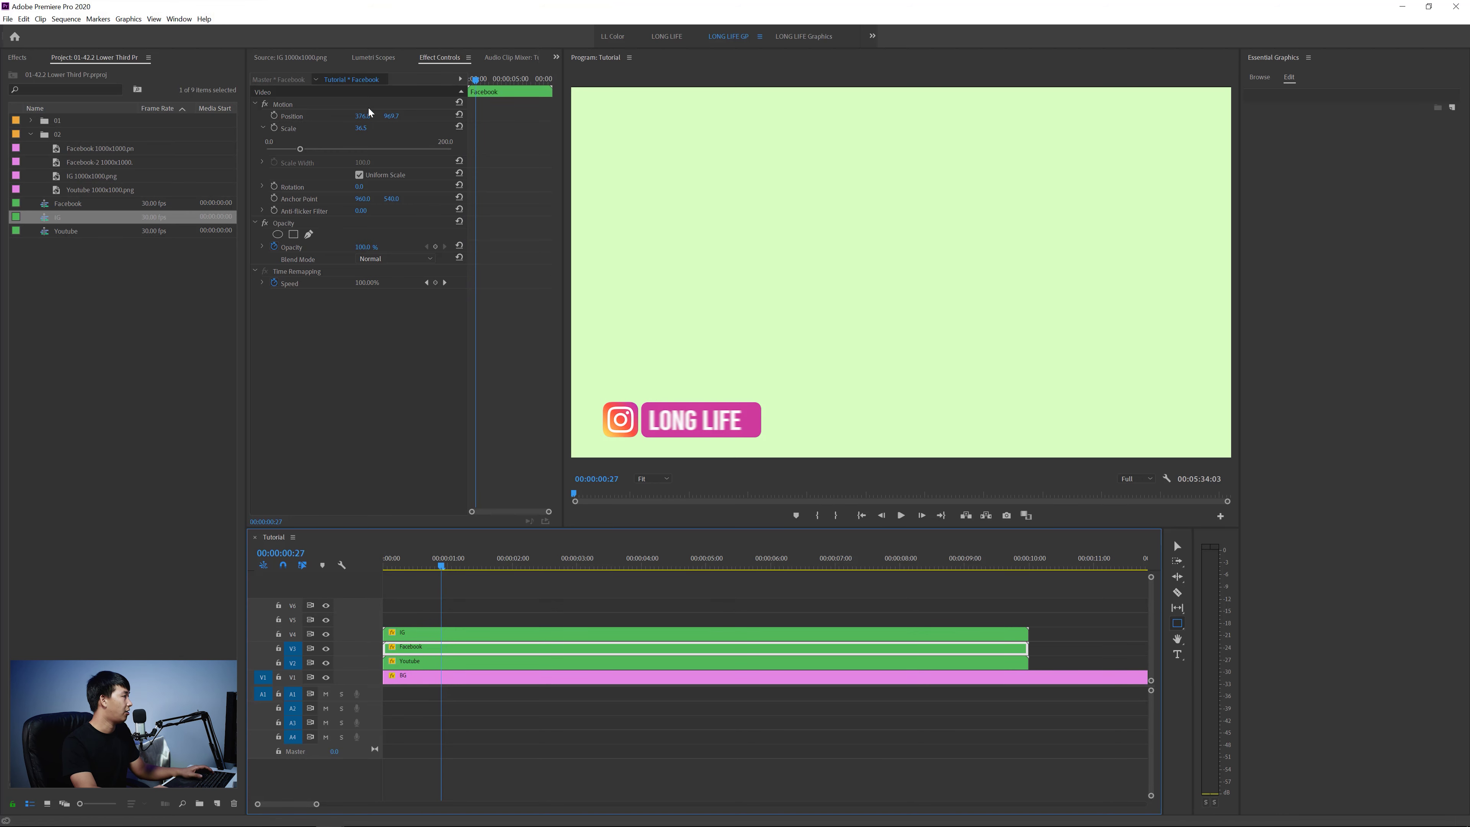
{"action": "left_click_drag", "start_coordinate": [694, 420], "coordinate": [861, 420]}
{"action": "left_click", "coordinate": [695, 420]}
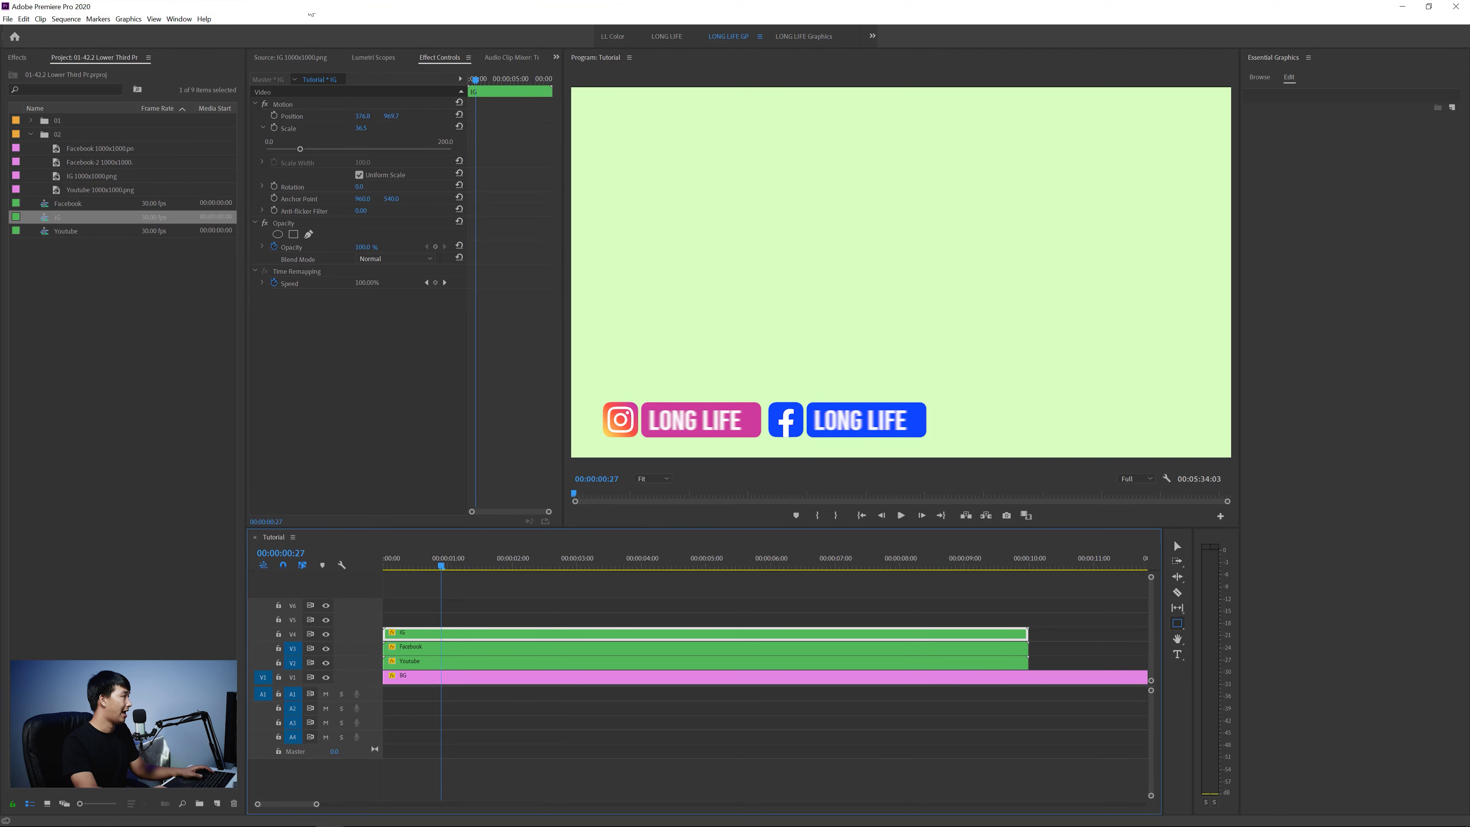
{"action": "left_click_drag", "start_coordinate": [364, 116], "coordinate": [440, 116]}
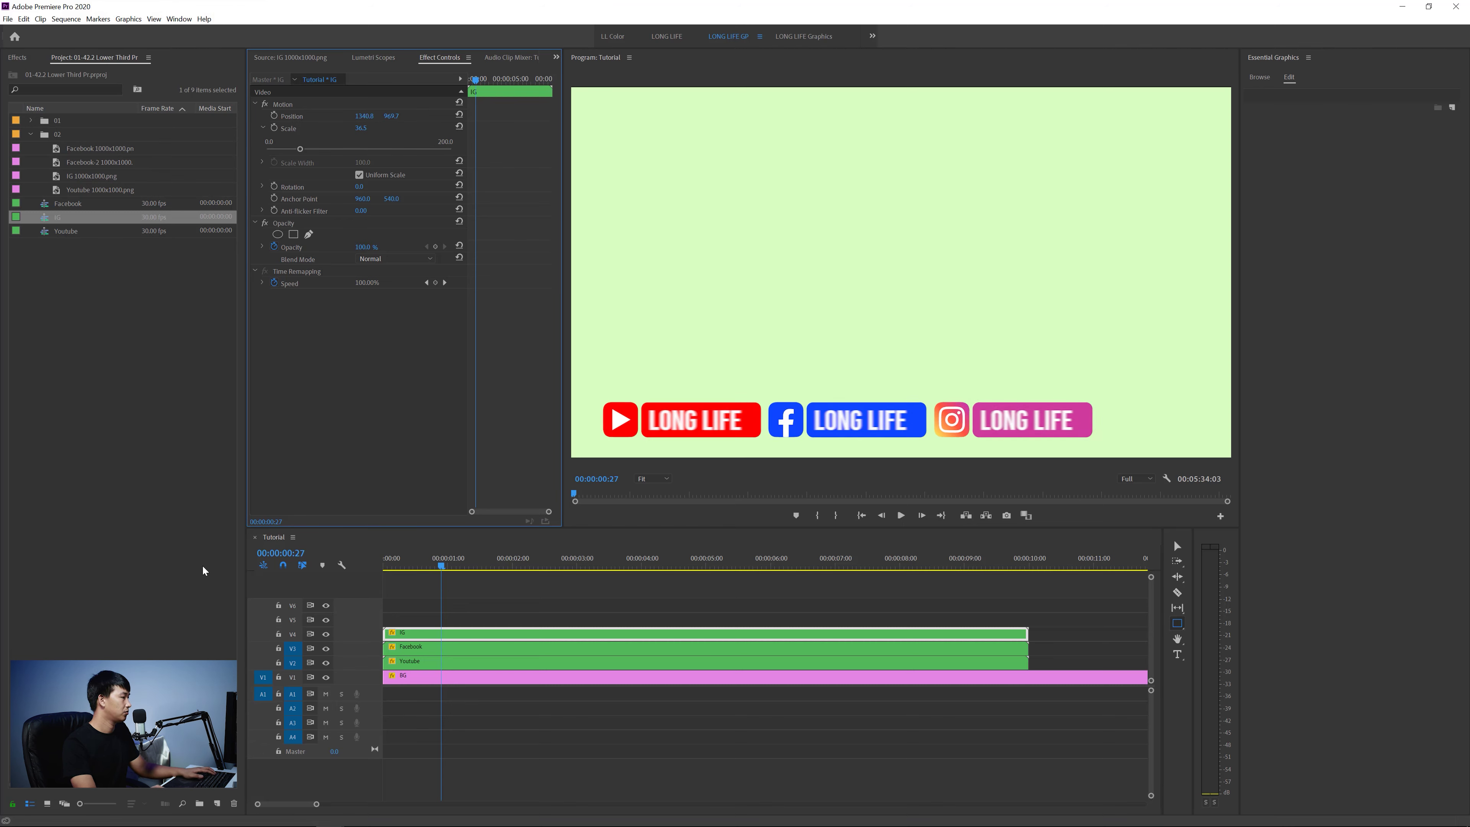
{"action": "left_click_drag", "start_coordinate": [426, 563], "coordinate": [288, 577]}
{"action": "key", "text": "space"}
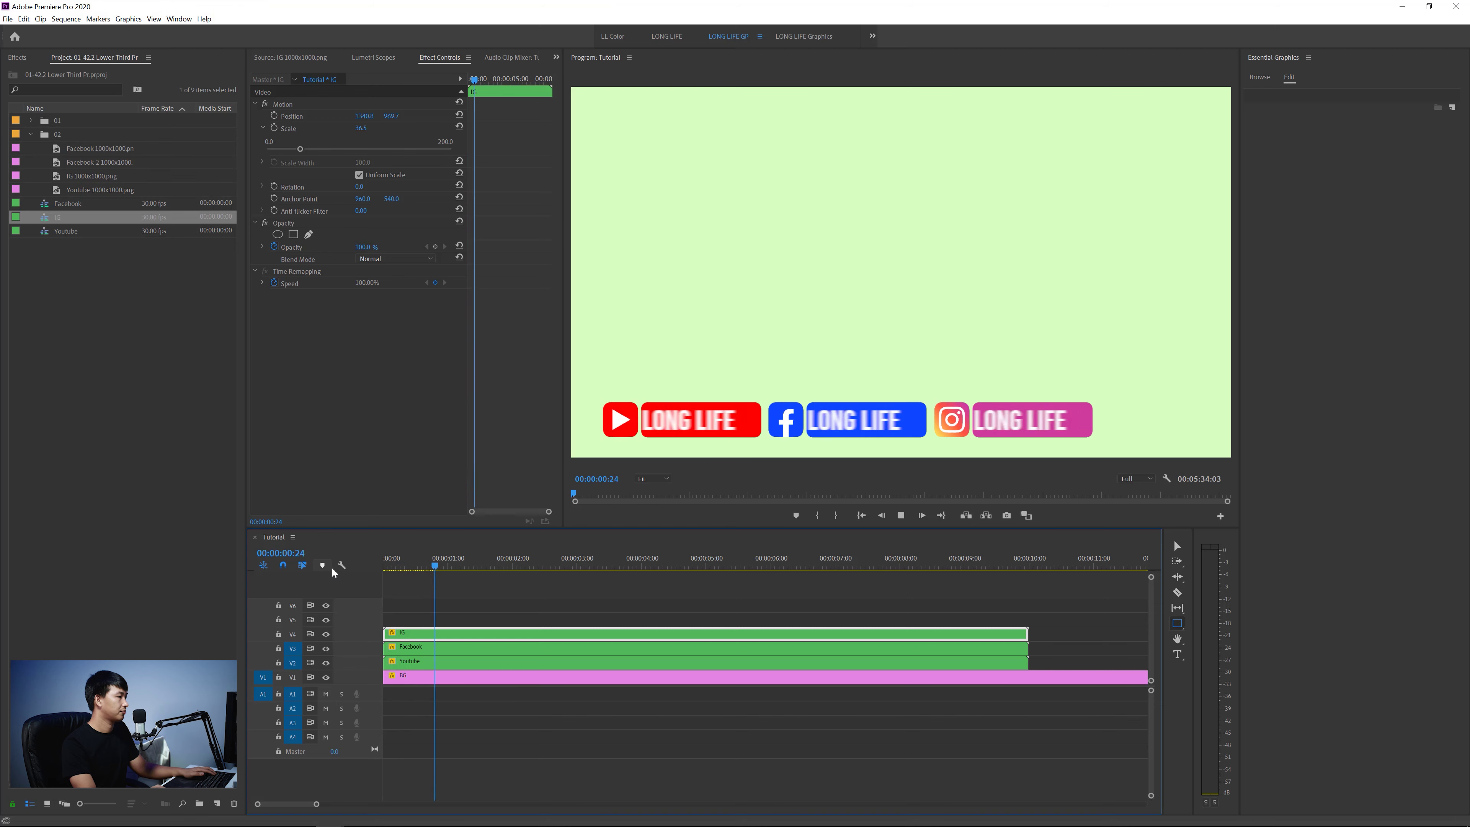
{"action": "key", "text": "space"}
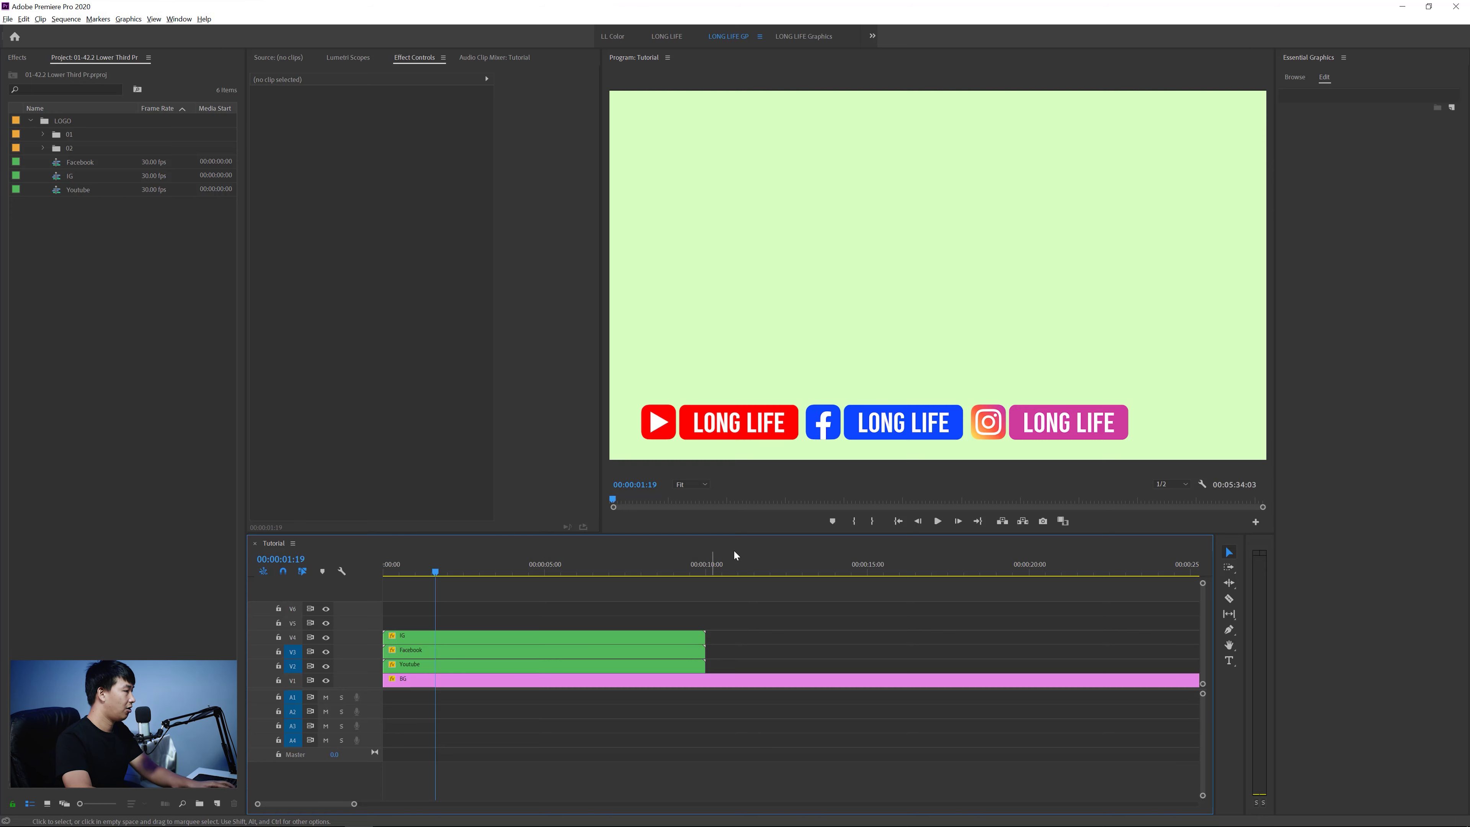
Step: Zoom the timeline in on the opening seconds and scrub to about 00:00:01:03 where the intro ends
{"action": "left_click", "coordinate": [413, 571]}
{"action": "left_click", "coordinate": [392, 571]}
{"action": "key", "text": "="}
{"action": "key", "text": "="}
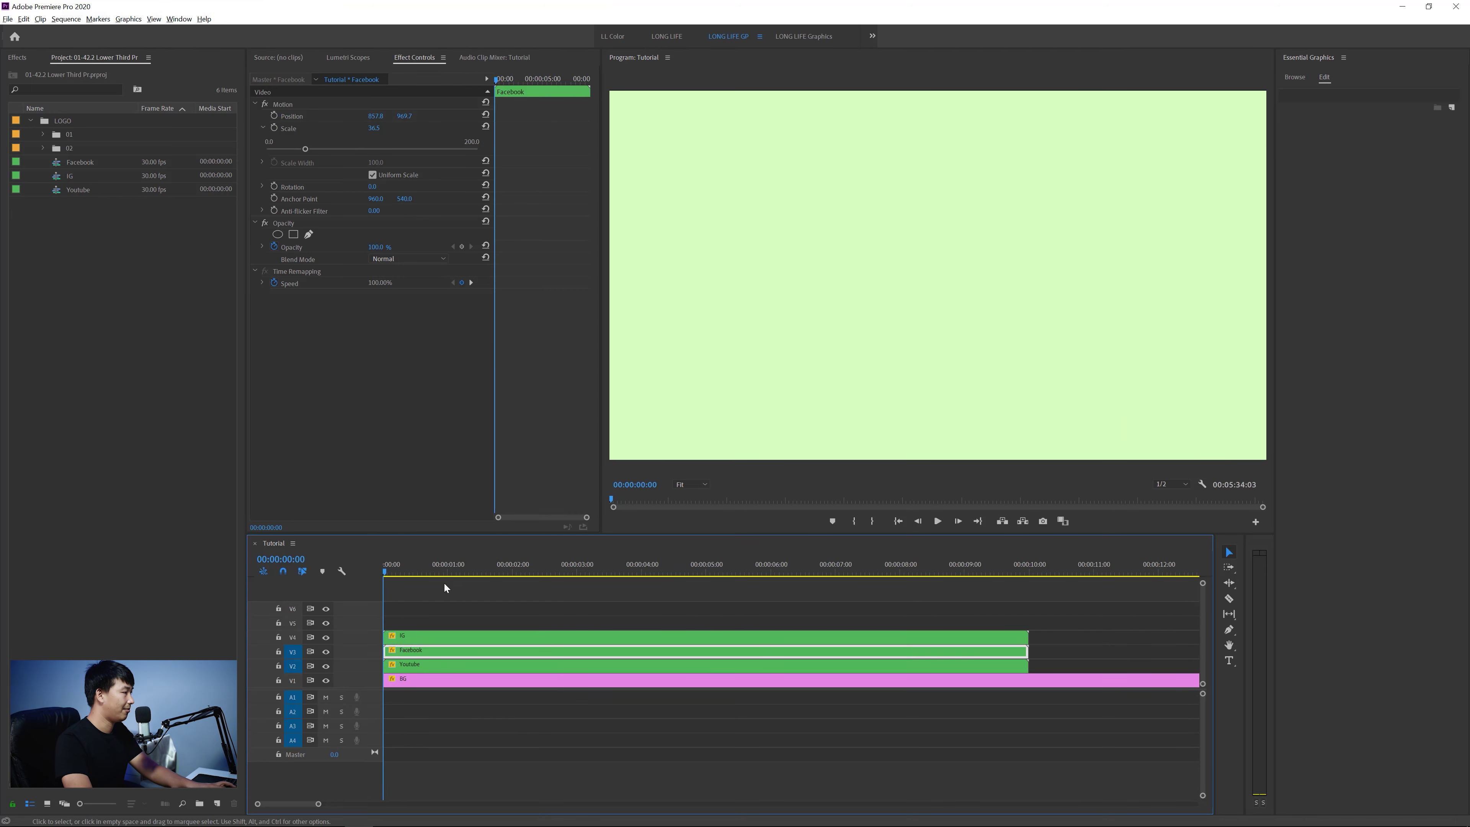
{"action": "key", "text": "="}
{"action": "mouse_move", "coordinate": [421, 578]}
{"action": "left_mouse_down"}
{"action": "mouse_move", "coordinate": [621, 598]}
{"action": "mouse_move", "coordinate": [479, 602]}
{"action": "mouse_move", "coordinate": [562, 602]}
{"action": "mouse_move", "coordinate": [496, 600]}
{"action": "mouse_move", "coordinate": [573, 585]}
{"action": "left_mouse_up"}
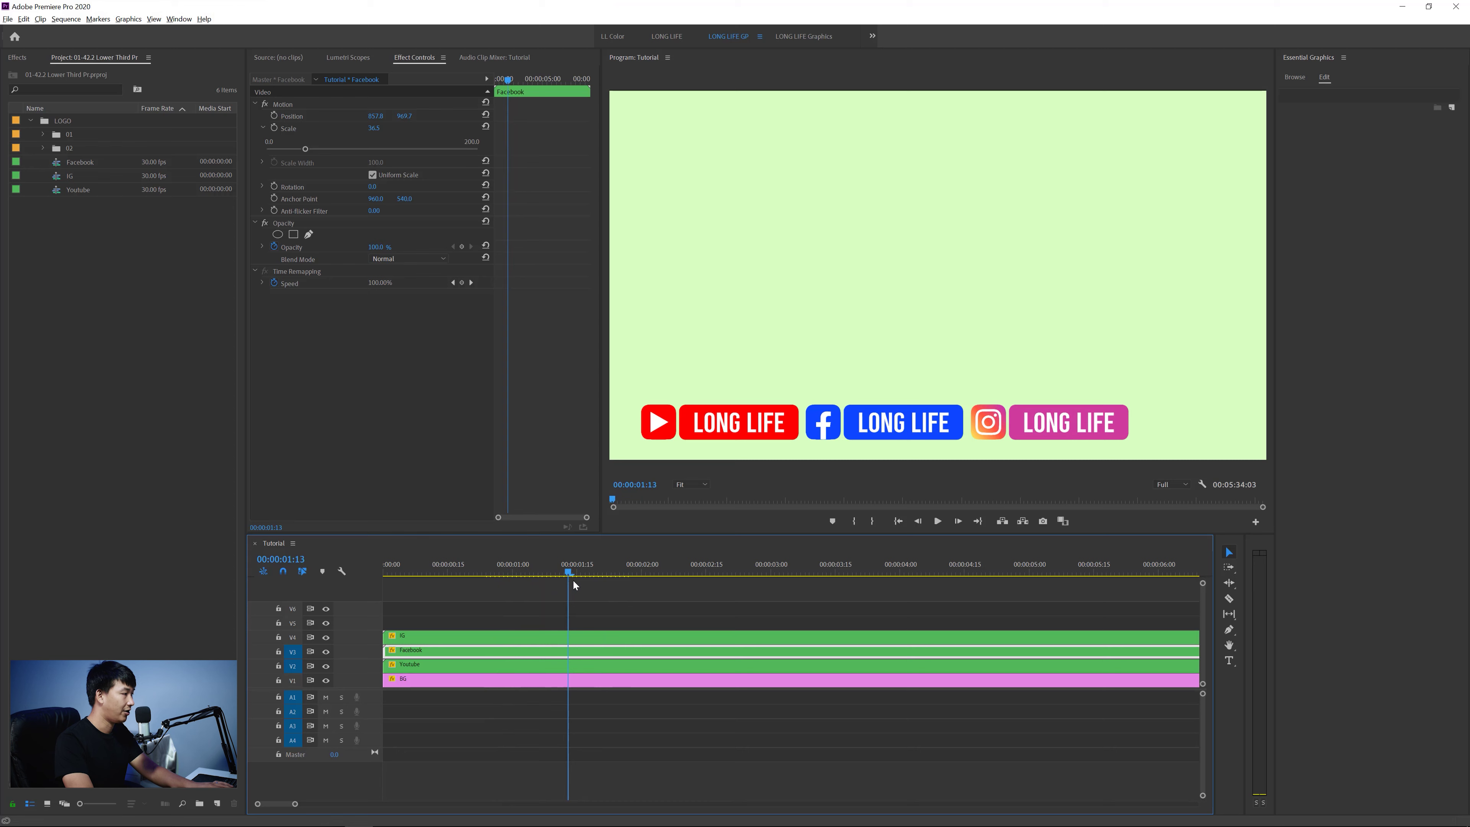
{"action": "left_click", "coordinate": [560, 572]}
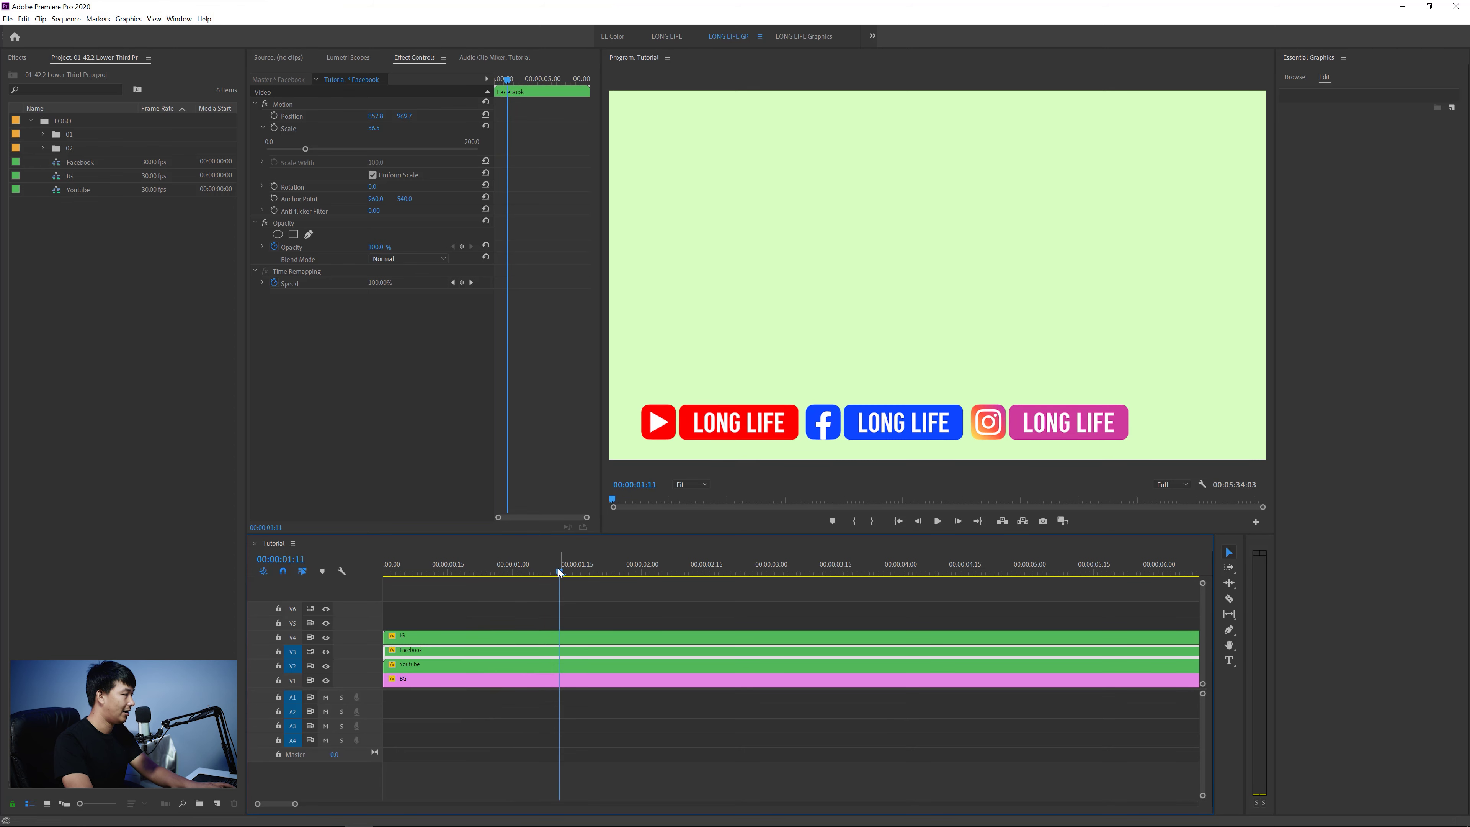
{"action": "mouse_move", "coordinate": [560, 572]}
{"action": "left_mouse_down"}
{"action": "mouse_move", "coordinate": [502, 572]}
{"action": "mouse_move", "coordinate": [525, 572]}
{"action": "left_mouse_up"}
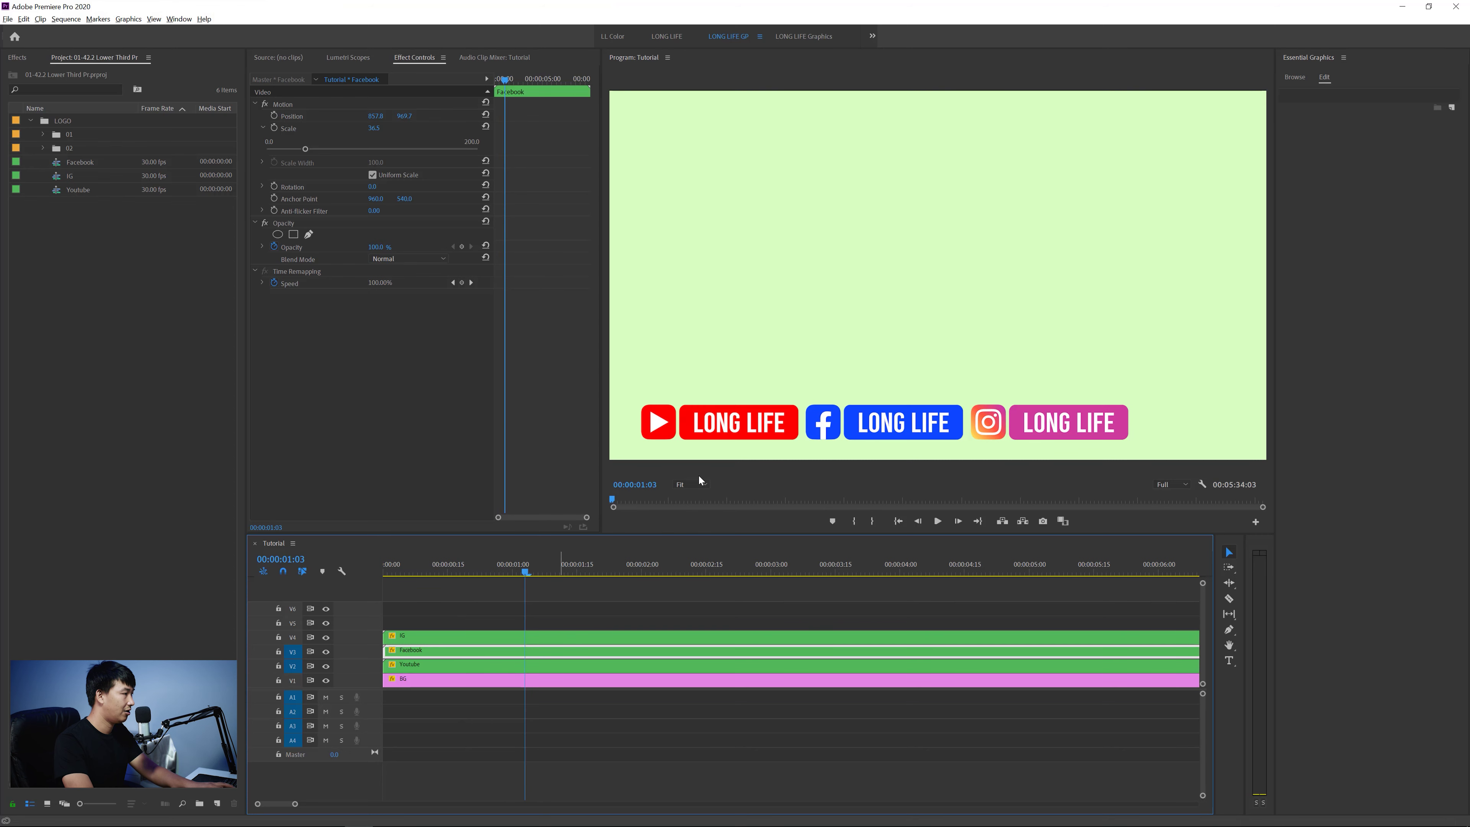
Step: Cut the three V2–V4 badge clips at the playhead (00:00:01:03) and replay the intro
{"action": "left_click", "coordinate": [672, 610]}
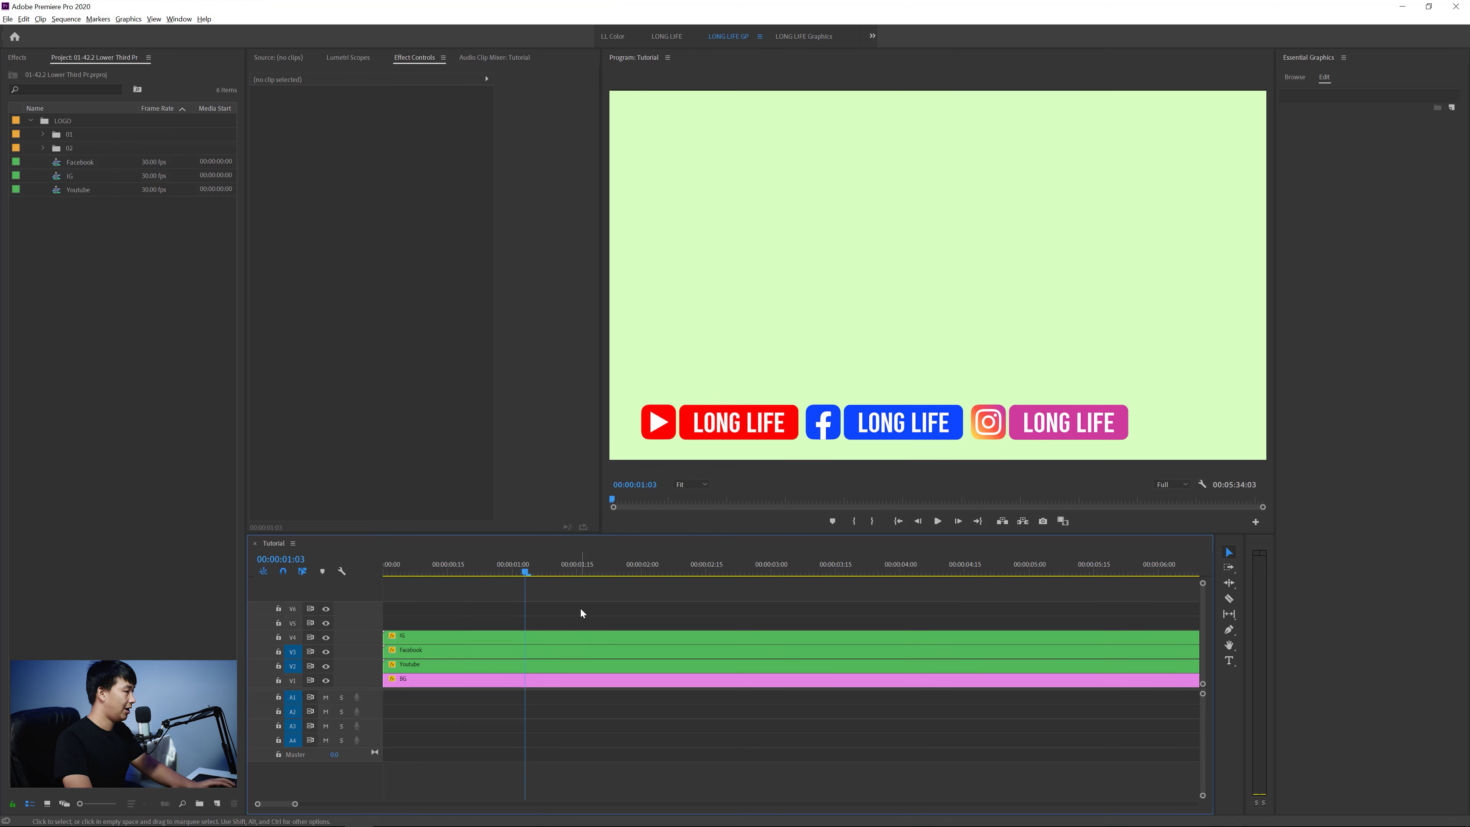
{"action": "left_click_drag", "start_coordinate": [553, 610], "coordinate": [572, 665]}
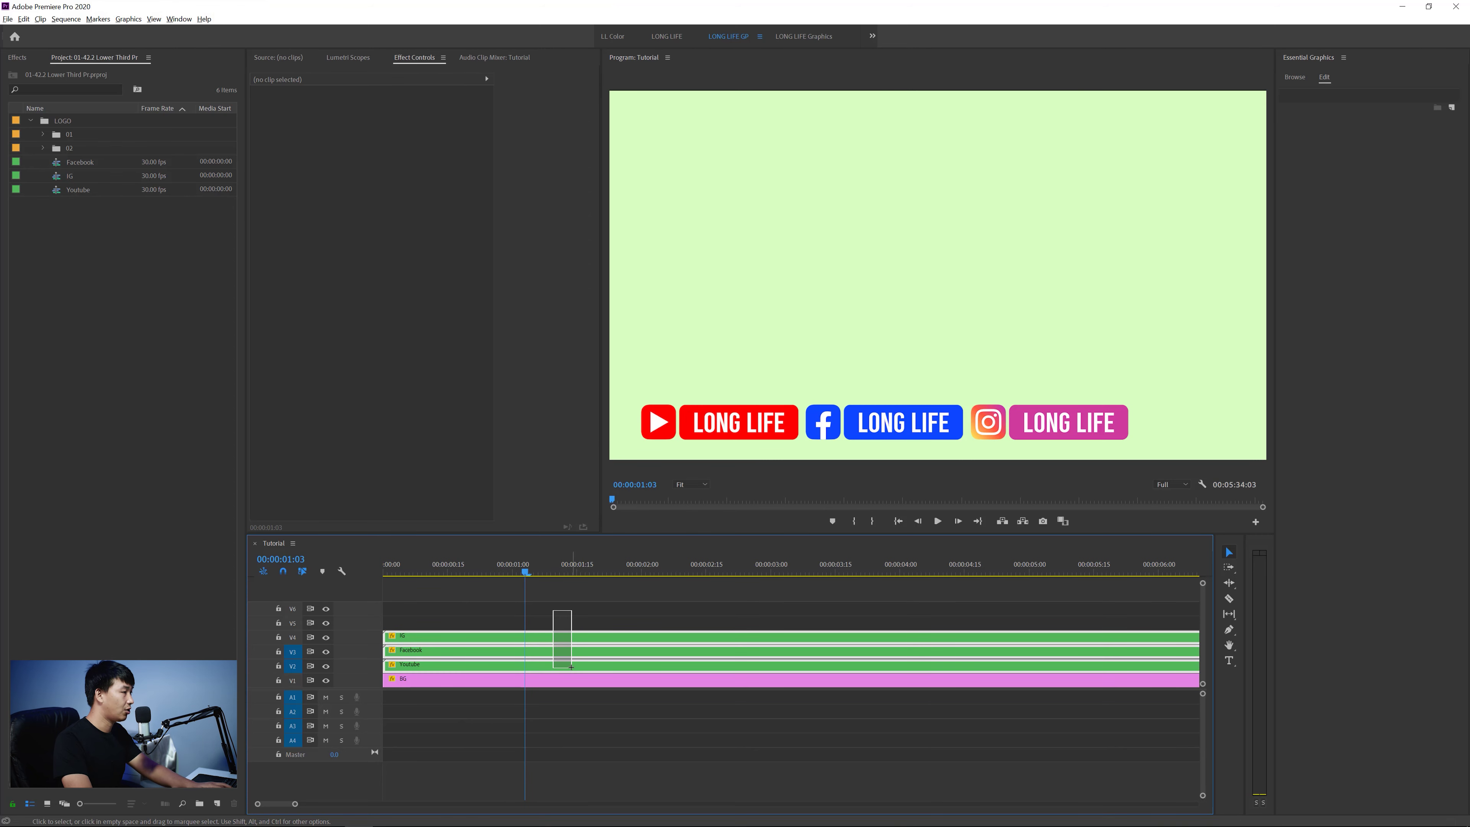
{"action": "key", "text": "ctrl+k"}
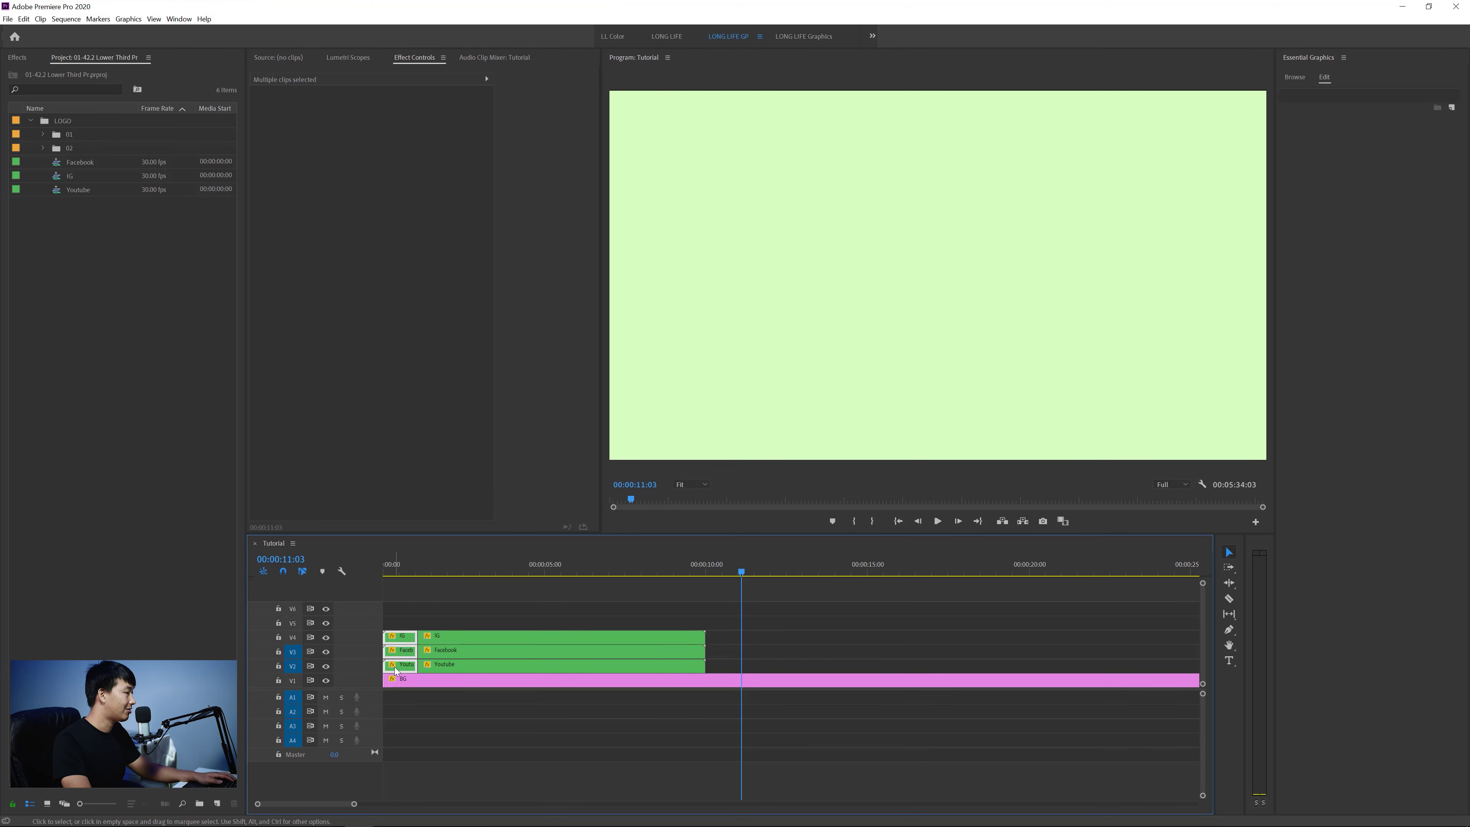
{"action": "key", "text": "Home"}
{"action": "key", "text": "space"}
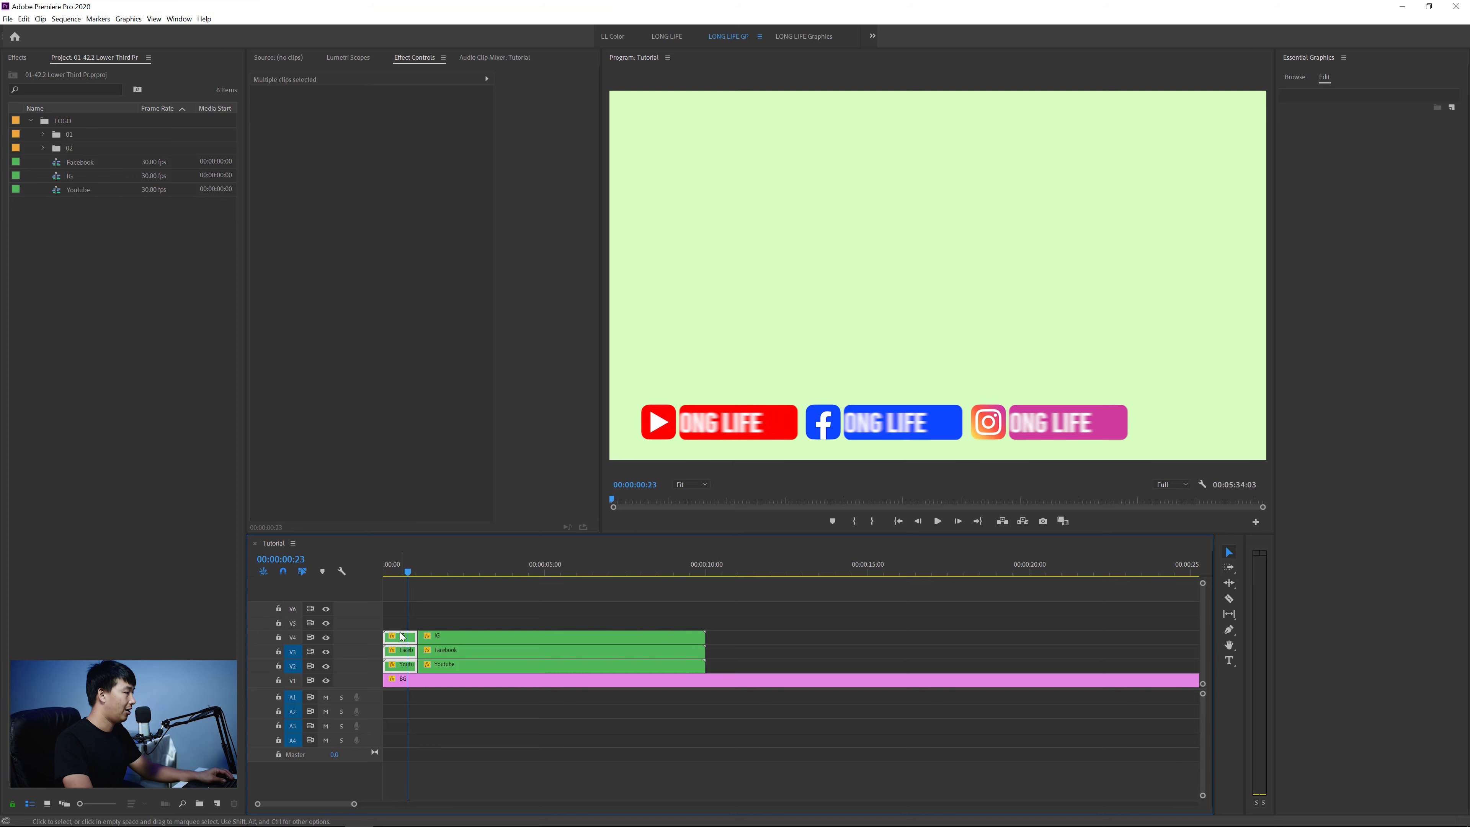
Step: Copy the three short intro pieces to about the 10-second mark and select the copies
{"action": "key", "text": "alt"}
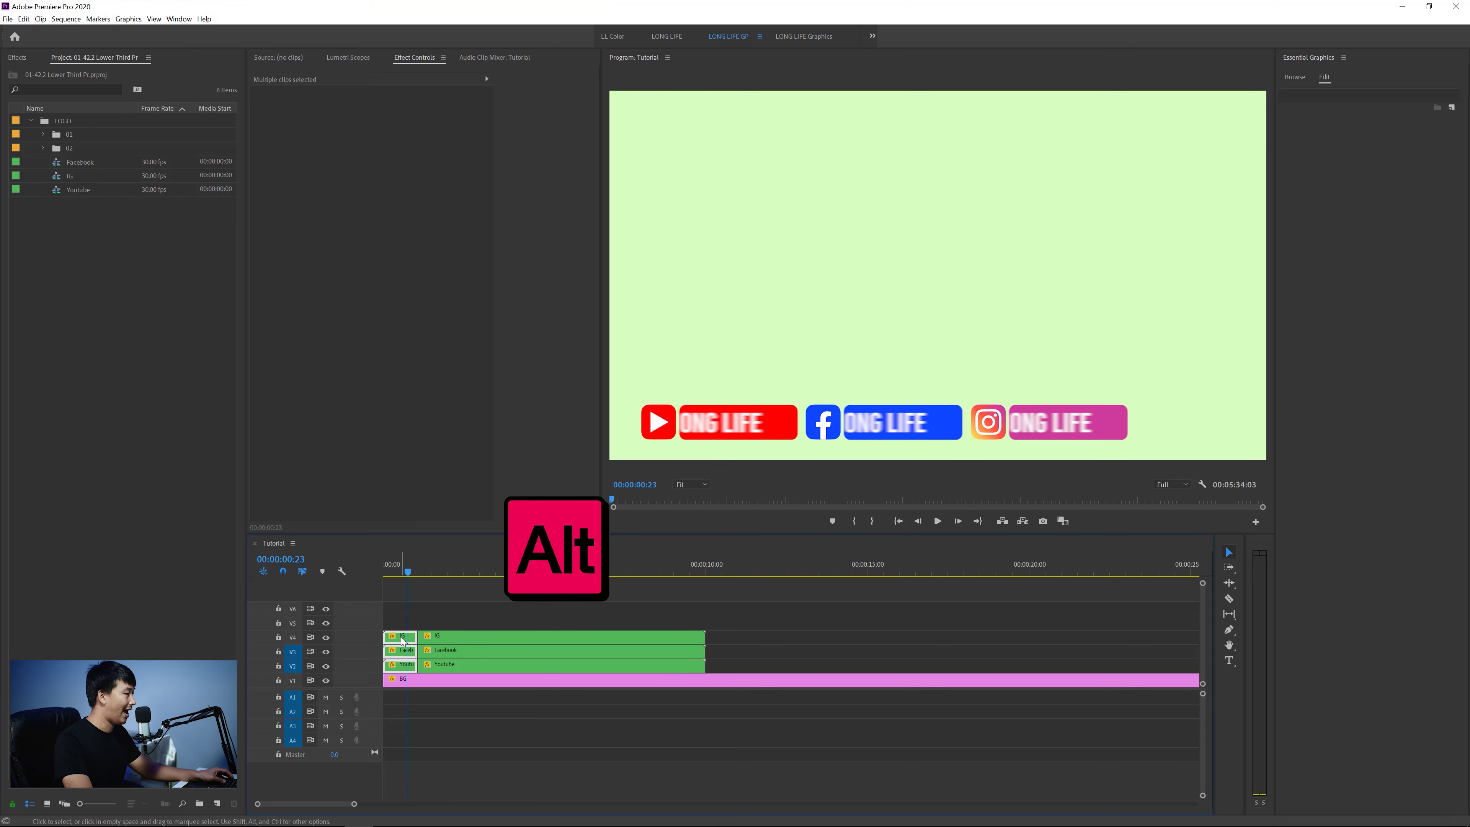
{"action": "mouse_move", "coordinate": [404, 639]}
{"action": "left_mouse_down"}
{"action": "mouse_move", "coordinate": [725, 646]}
{"action": "mouse_move", "coordinate": [751, 662]}
{"action": "left_mouse_up"}
{"action": "left_click", "coordinate": [720, 571]}
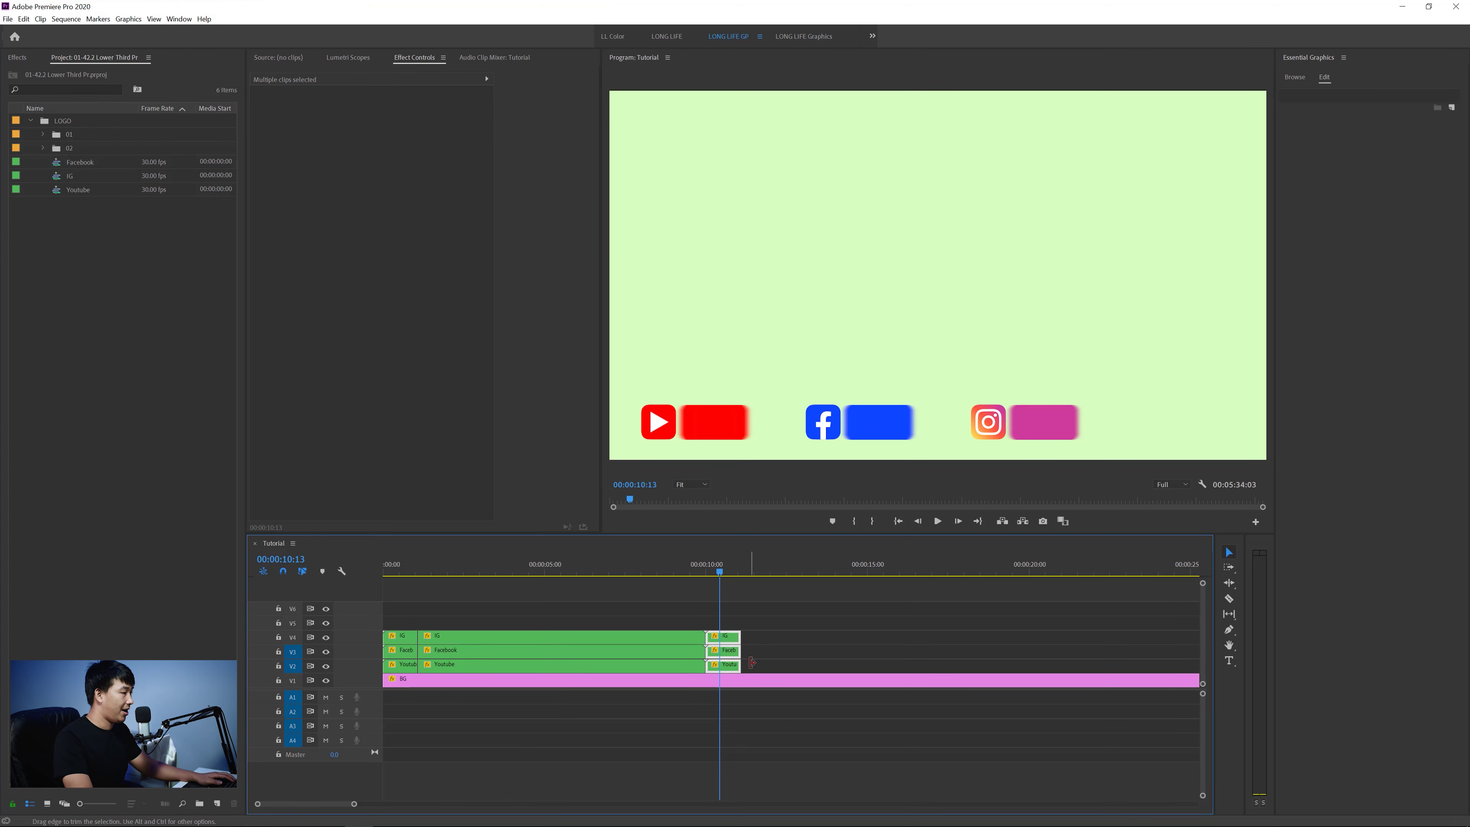
{"action": "right_click", "coordinate": [722, 654]}
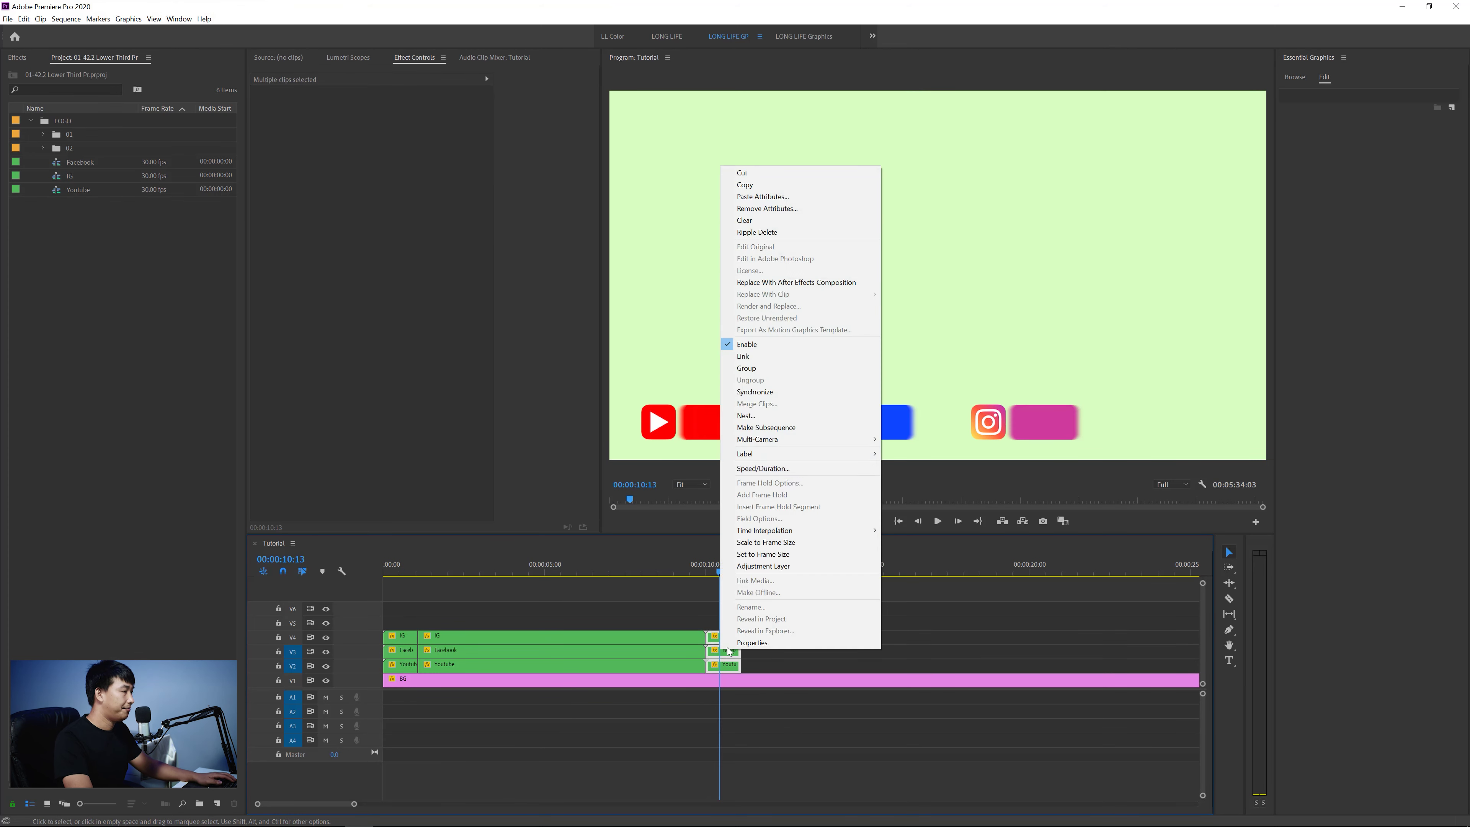
Step: Apply Reverse Speed to the three copied intro clips via Speed/Duration
{"action": "left_click", "coordinate": [793, 473]}
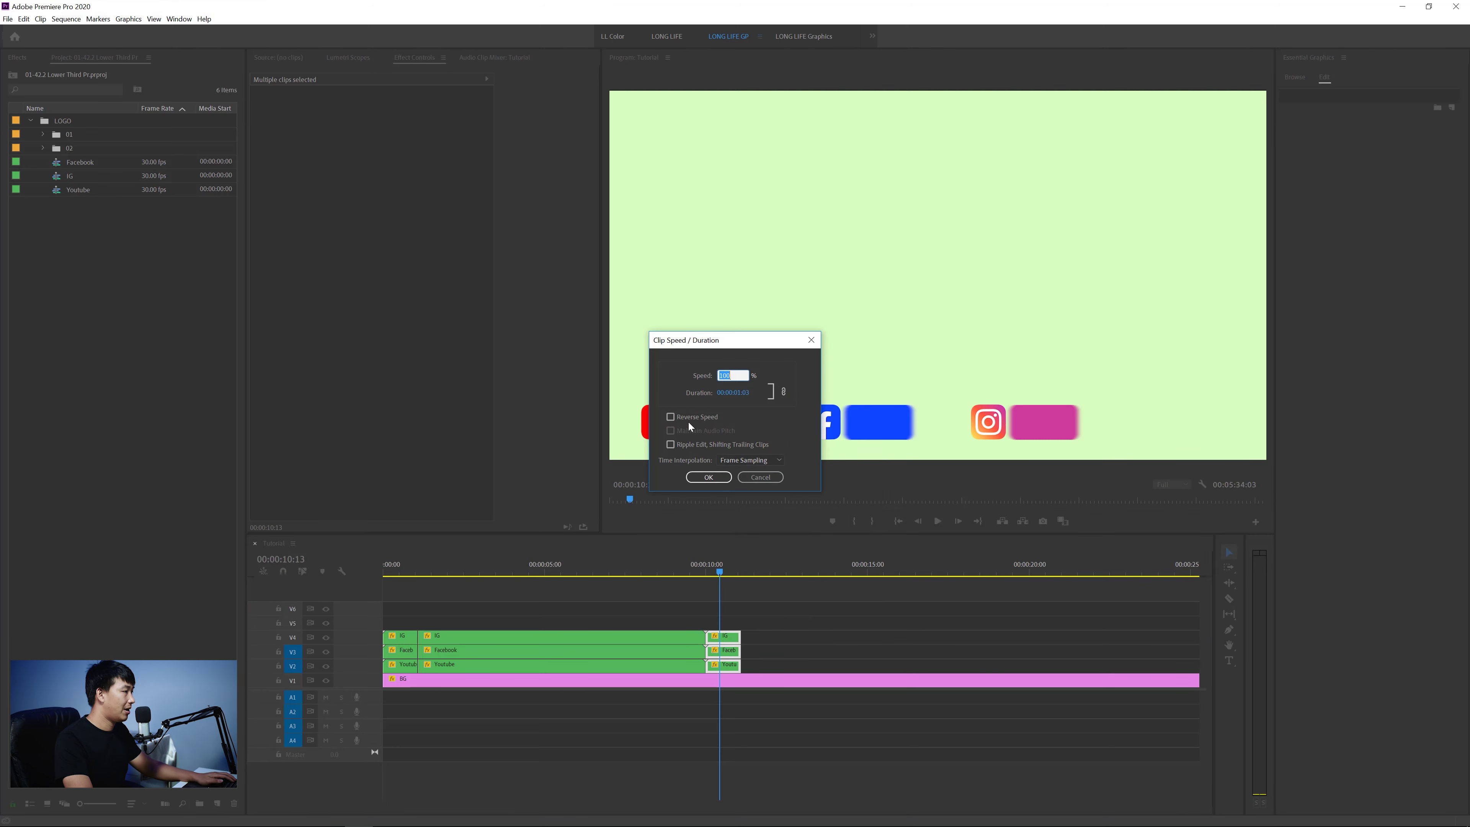
{"action": "left_click", "coordinate": [709, 476]}
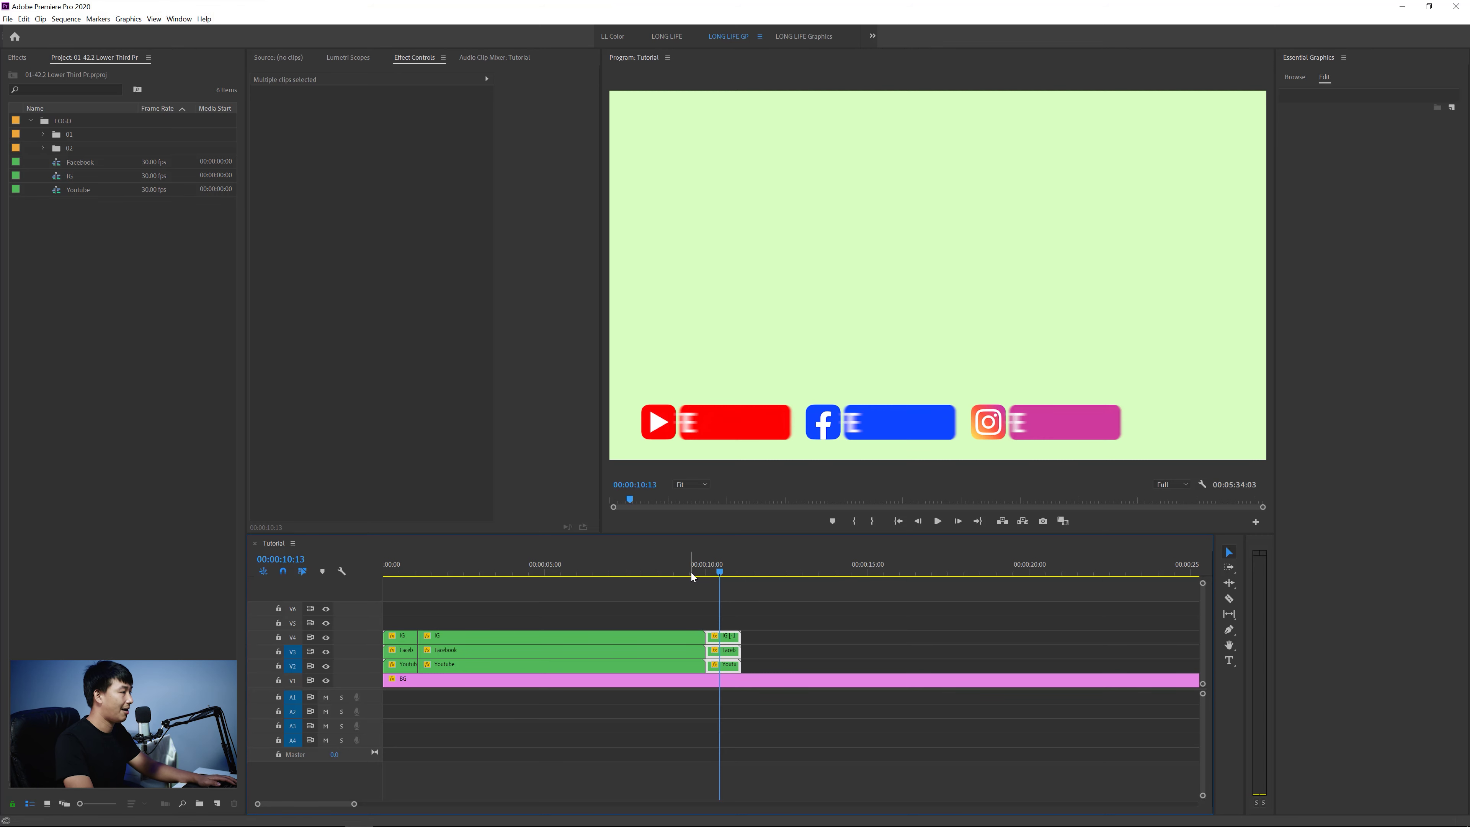
Step: Preview the reversed badge outro several times from just before the copies
{"action": "left_click_drag", "start_coordinate": [692, 577], "coordinate": [677, 573]}
{"action": "left_click", "coordinate": [743, 603]}
{"action": "key", "text": "space"}
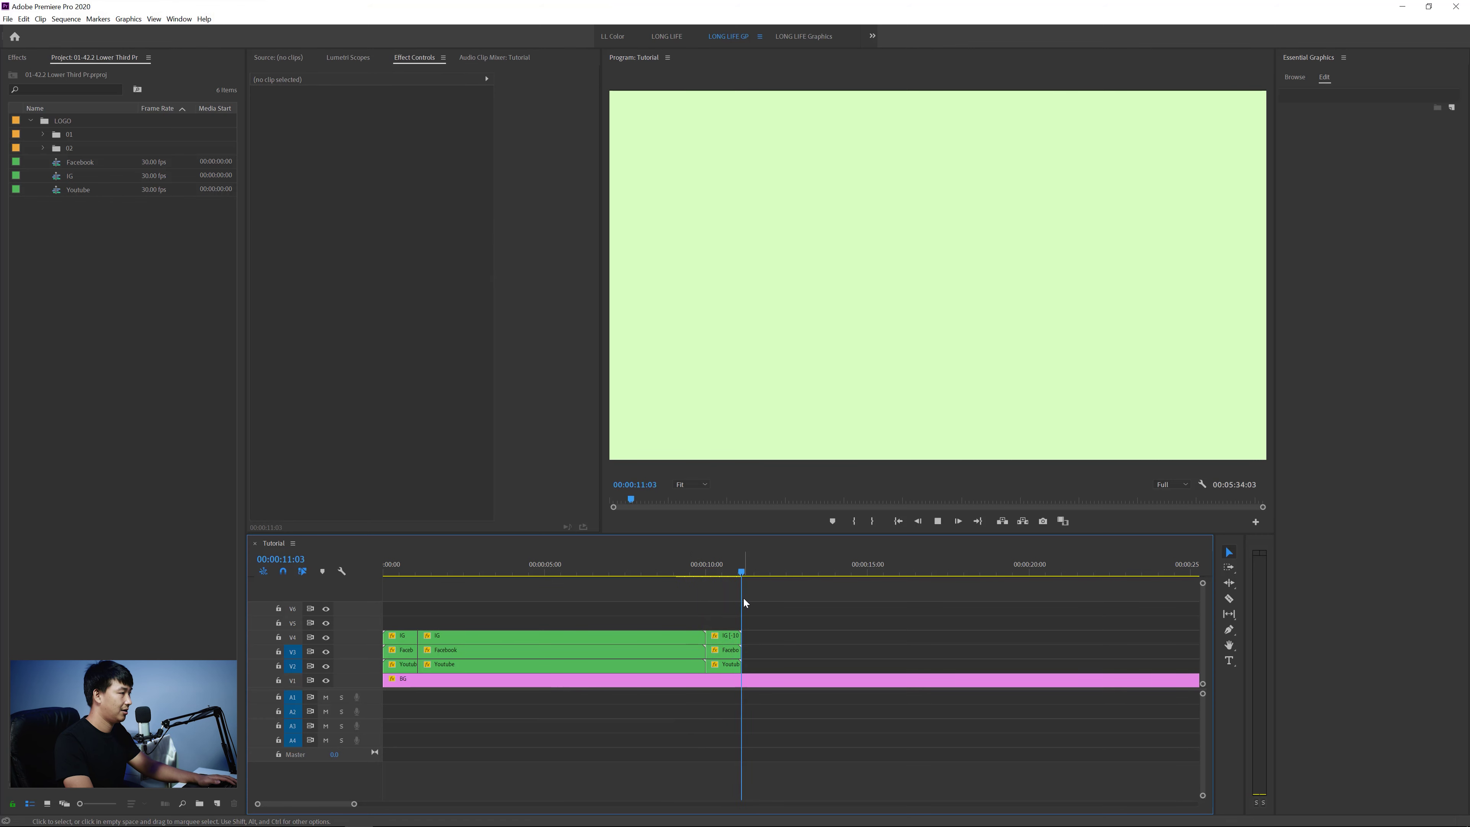
{"action": "left_click", "coordinate": [698, 576]}
{"action": "left_click", "coordinate": [683, 651]}
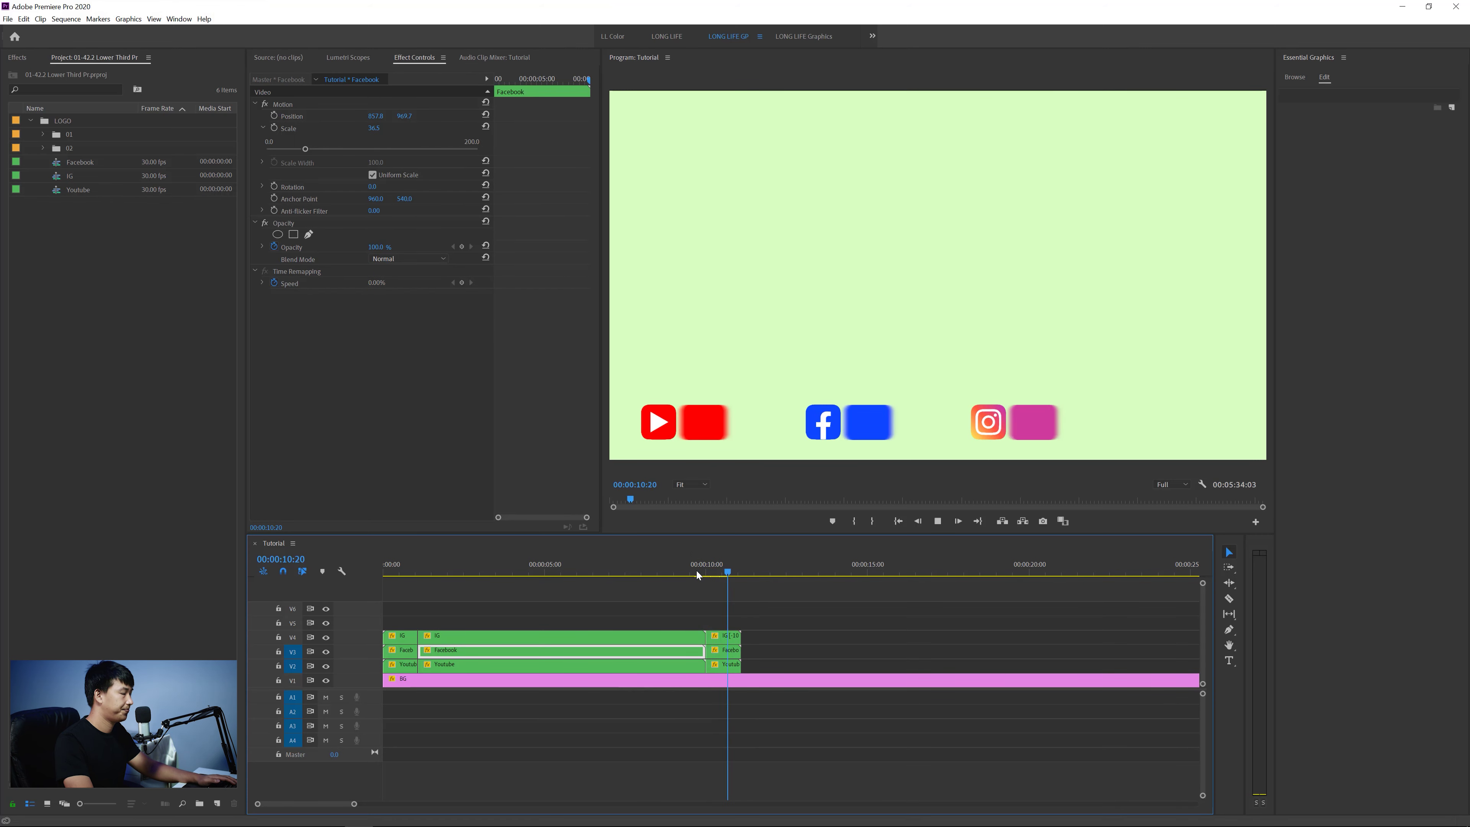
{"action": "left_click", "coordinate": [698, 575]}
{"action": "key", "text": "space"}
{"action": "left_click", "coordinate": [713, 573]}
{"action": "key", "text": "space"}
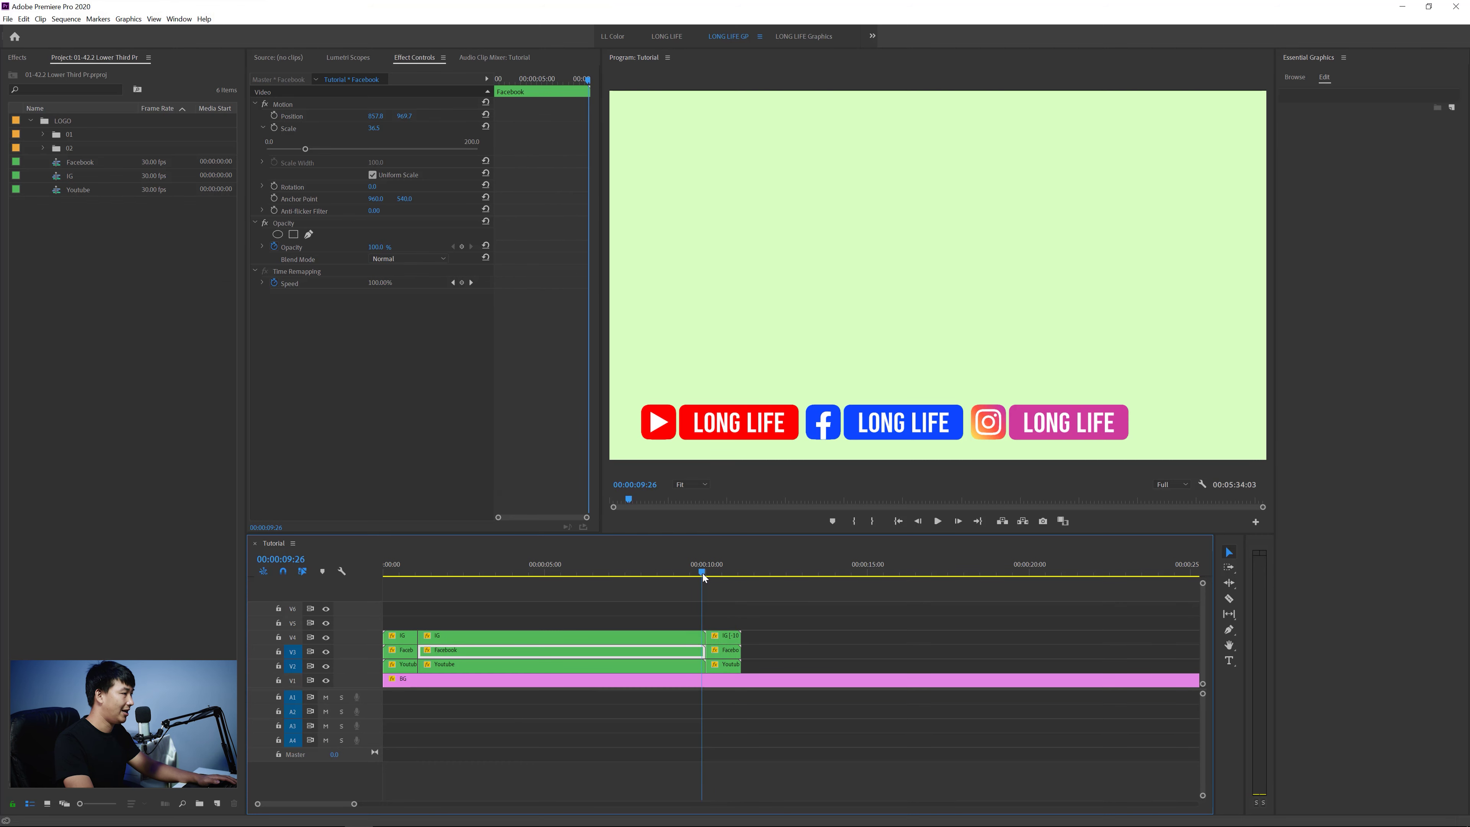
{"action": "key", "text": "space"}
Step: Trim the three badge clips back to 00:00:05:23, ripple-delete the gap, and play the result
{"action": "key", "text": "Home"}
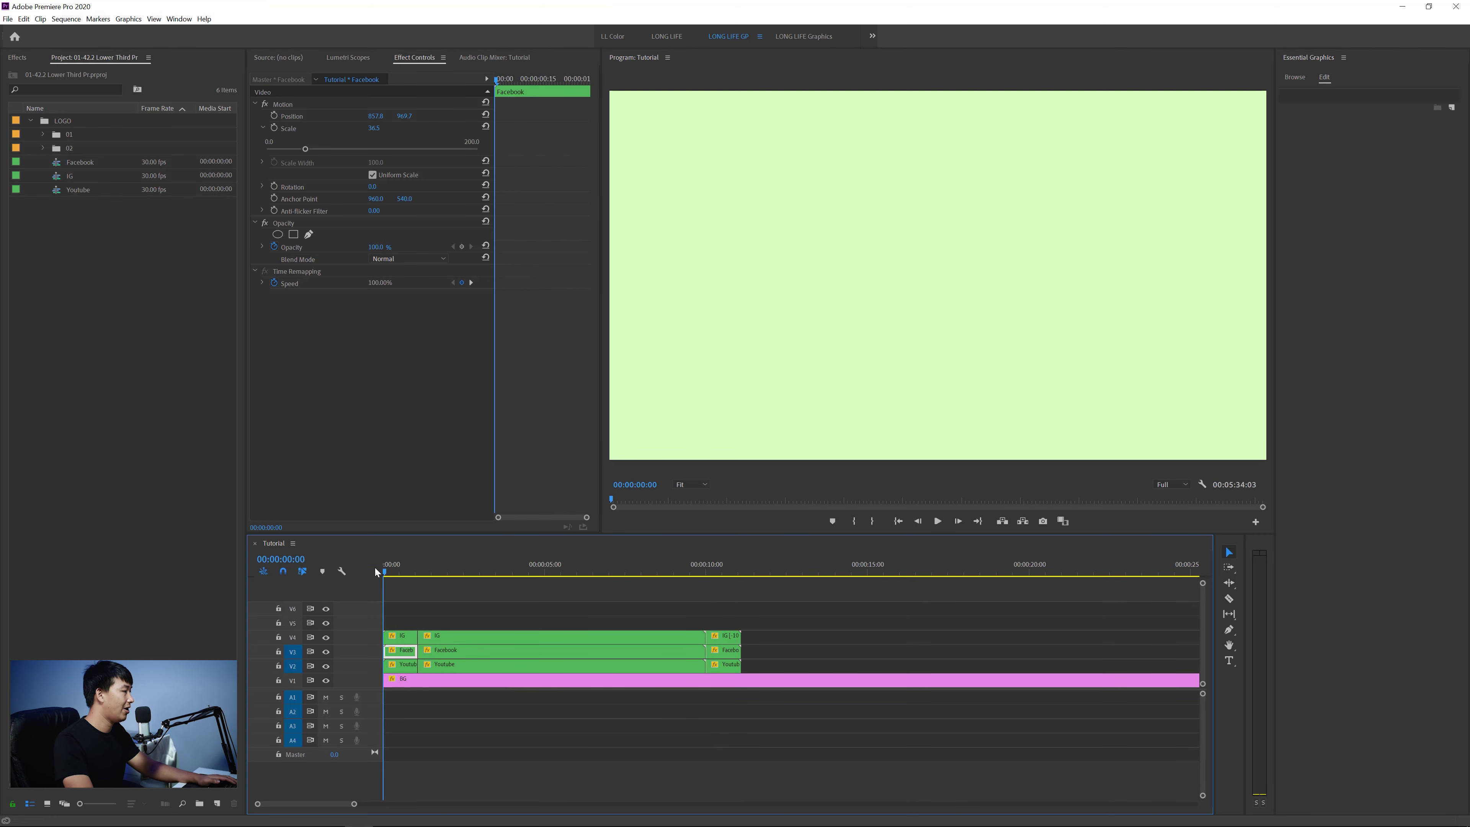
{"action": "key", "text": "space"}
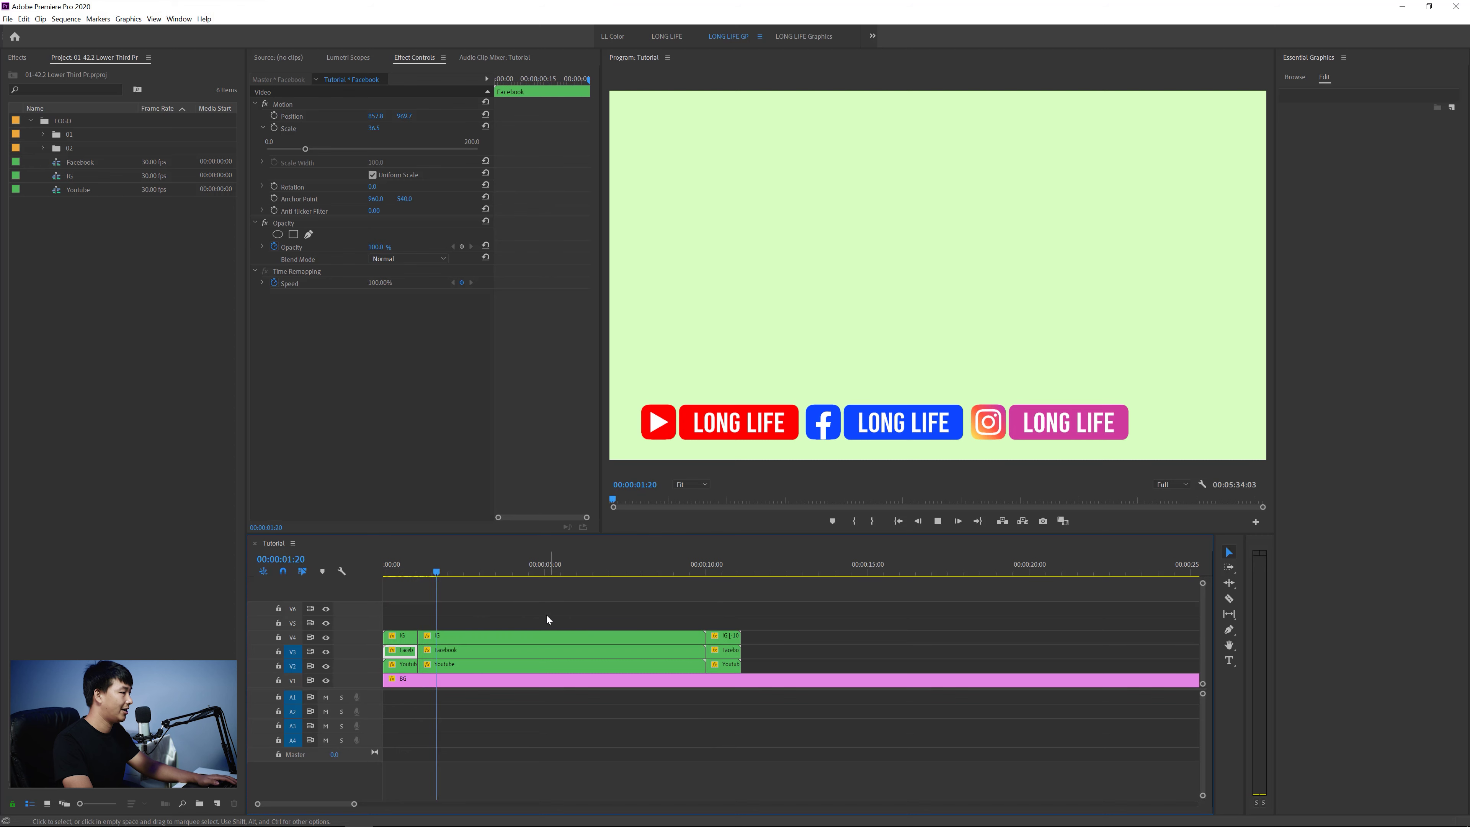
{"action": "left_click", "coordinate": [556, 650]}
{"action": "left_click", "coordinate": [519, 573]}
{"action": "left_click_drag", "start_coordinate": [521, 575], "coordinate": [572, 581]}
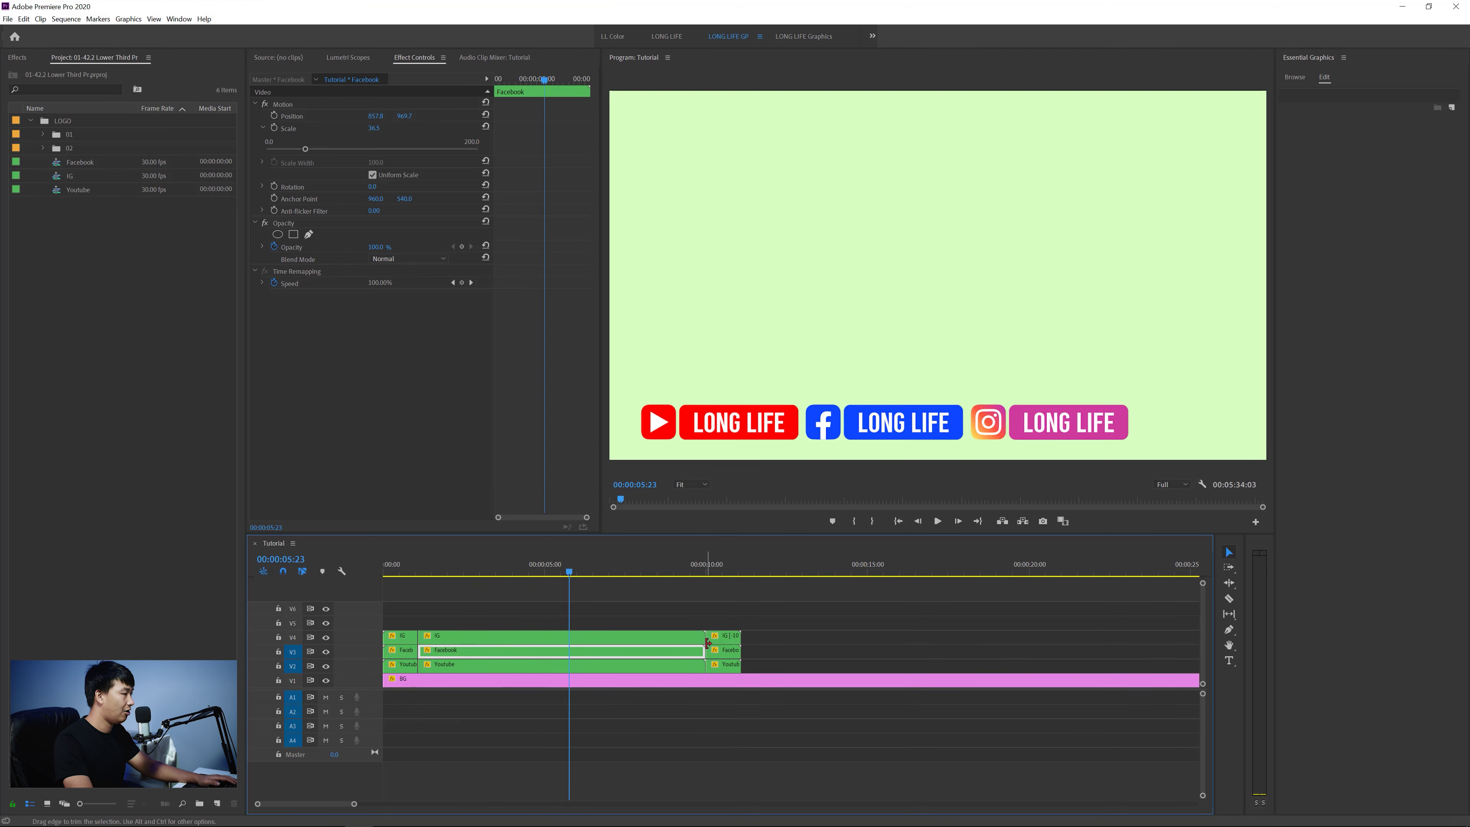
{"action": "mouse_move", "coordinate": [721, 606]}
{"action": "left_mouse_down"}
{"action": "mouse_move", "coordinate": [764, 673]}
{"action": "mouse_move", "coordinate": [570, 638]}
{"action": "mouse_move", "coordinate": [685, 671]}
{"action": "left_mouse_up"}
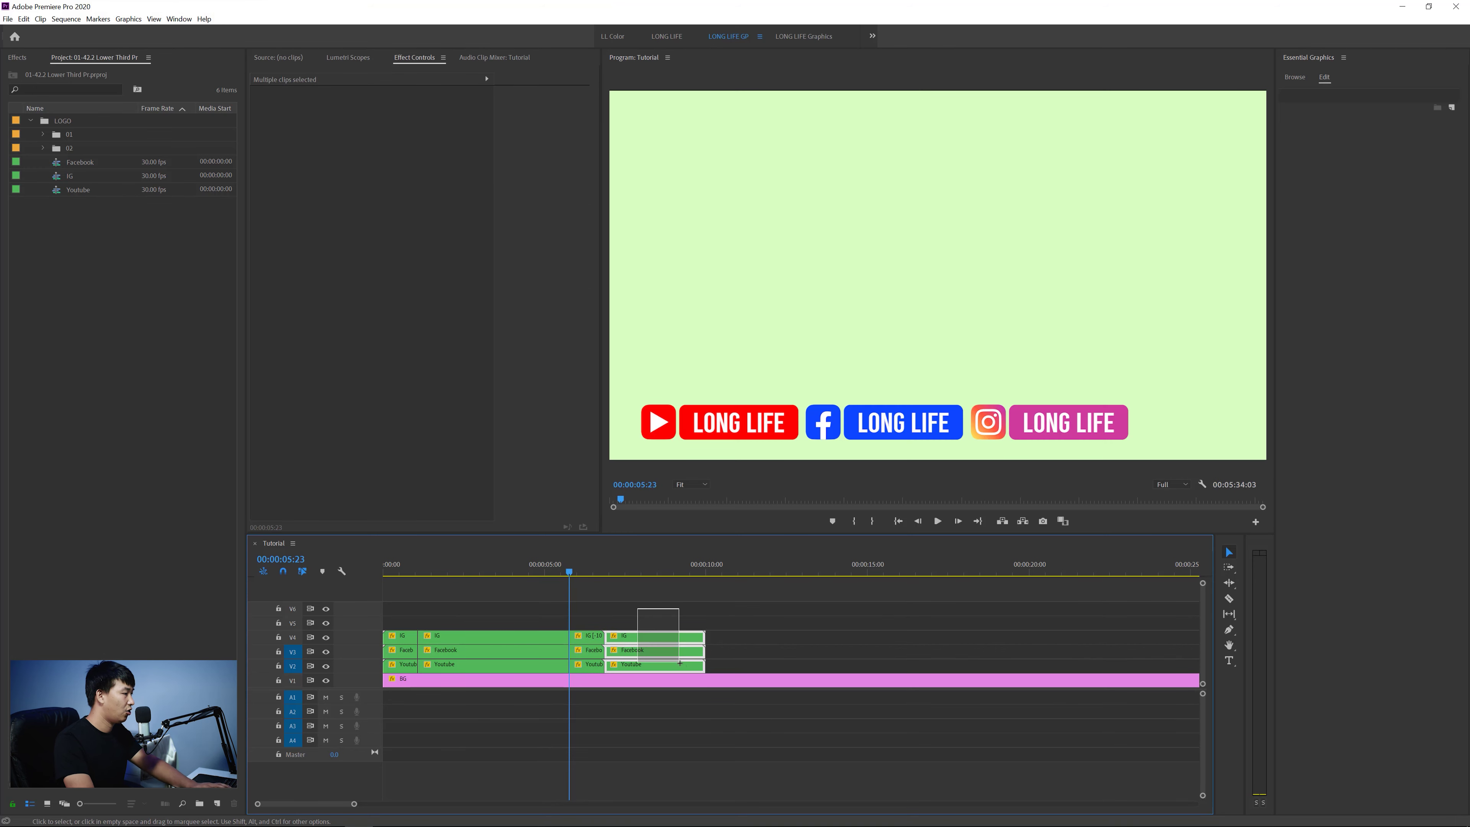
{"action": "key", "text": "Delete"}
{"action": "key", "text": "space"}
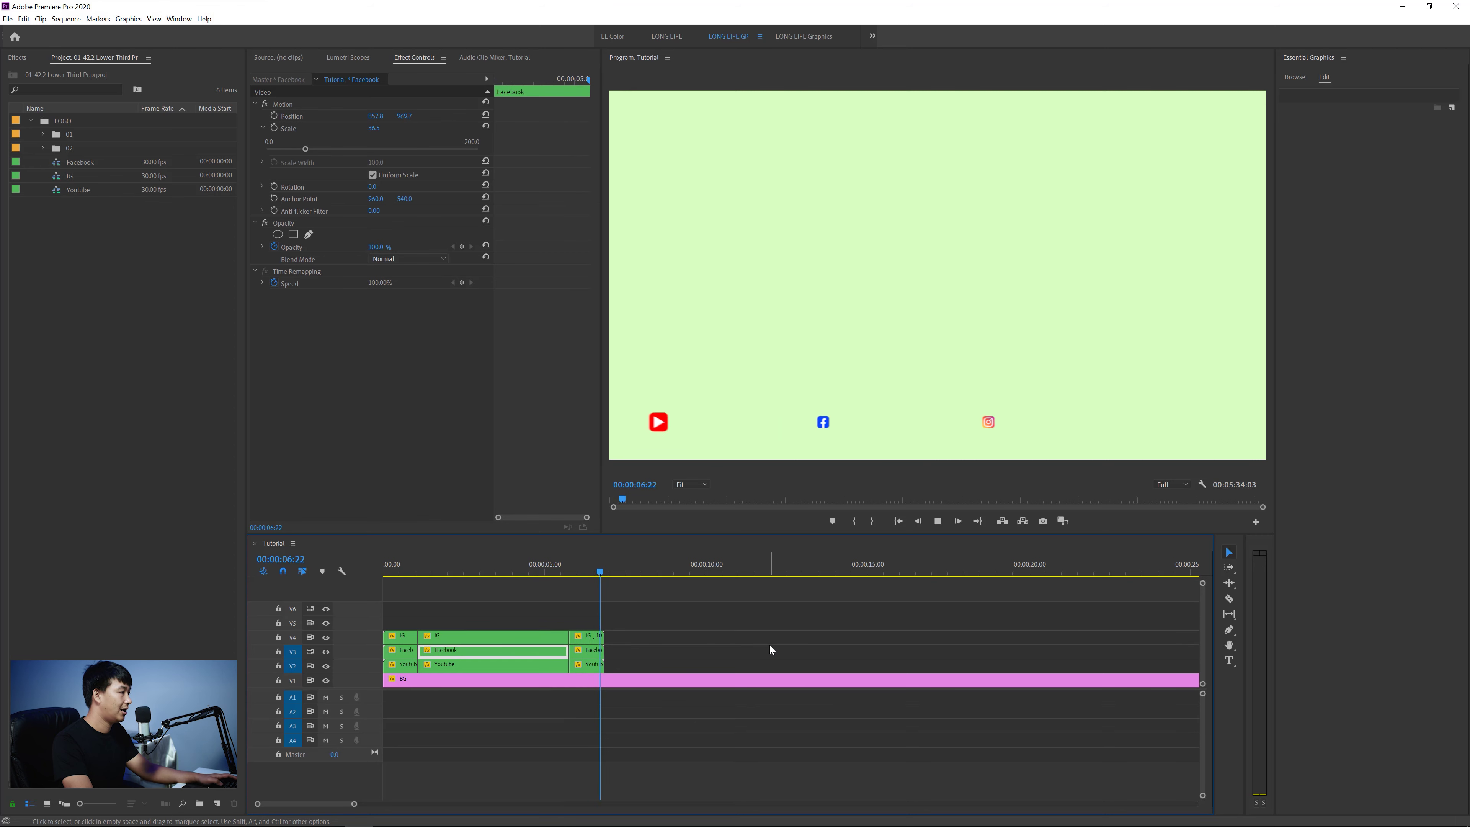
{"action": "key", "text": "space"}
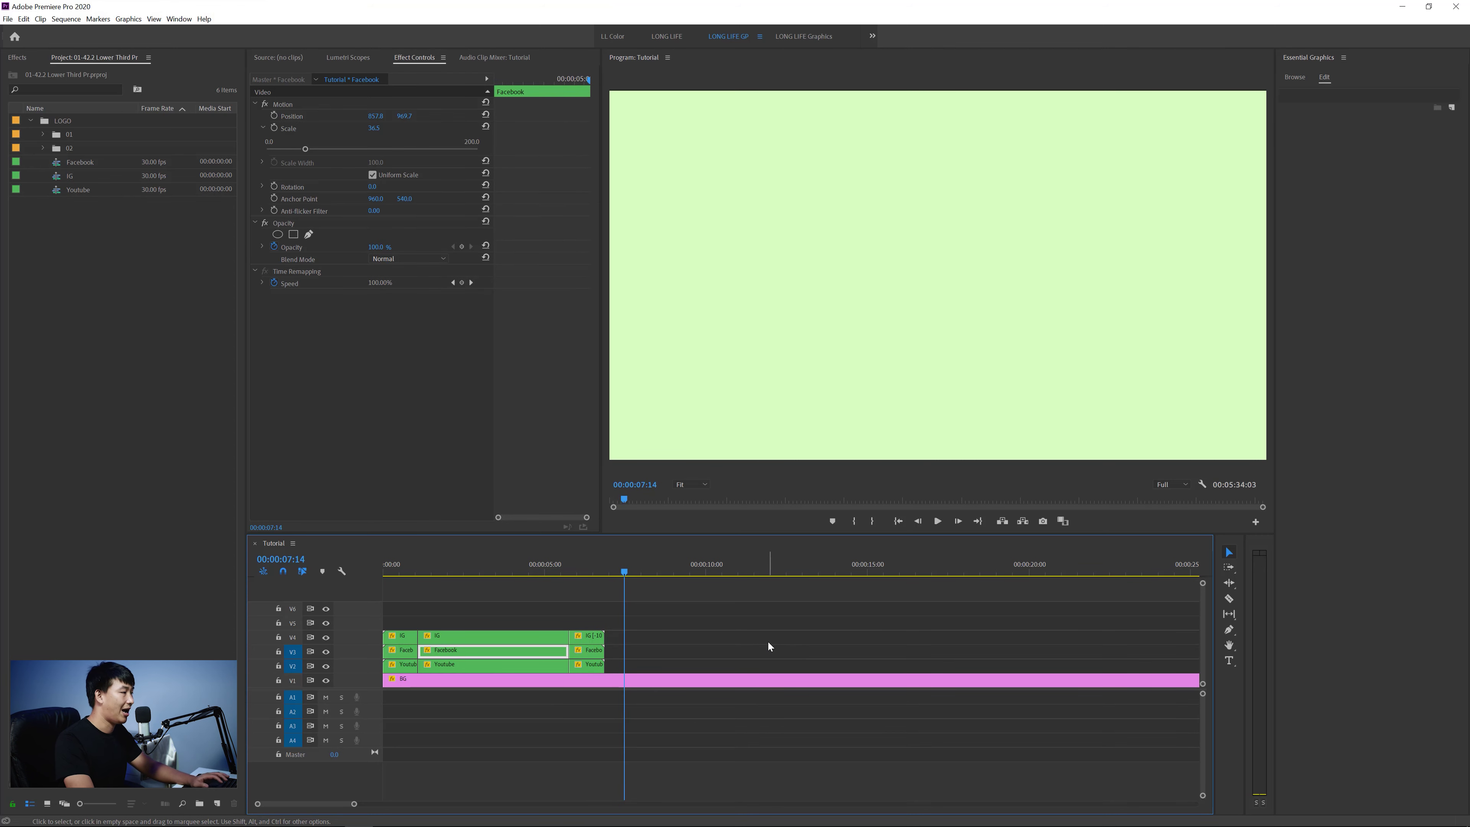